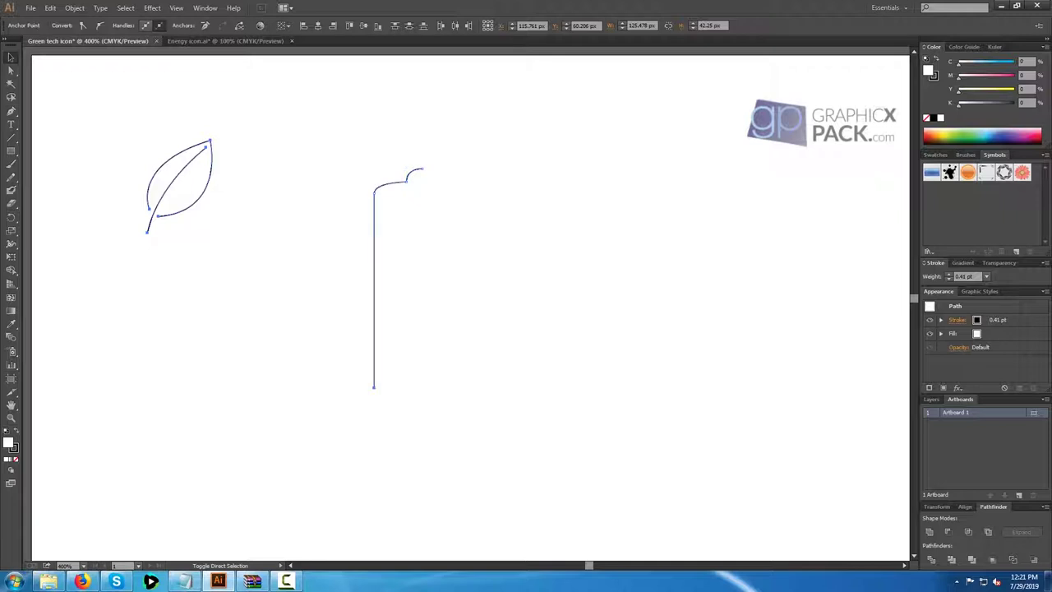
Redo the undone edits to restore the complete battery outline, the leaf inside it and the spare leaf beside it.
{"action": "key", "text": "ctrl+shift+z"}
{"action": "key", "text": "ctrl+shift+z"}
{"action": "key", "text": "ctrl+shift+z"}
{"action": "key", "text": "ctrl+shift+z"}
{"action": "key", "text": "ctrl+shift+z"}
{"action": "key", "text": "ctrl+shift+z"}
{"action": "key", "text": "ctrl+shift+z"}
{"action": "key", "text": "ctrl+shift+z"}
{"action": "key", "text": "ctrl+shift+z"}
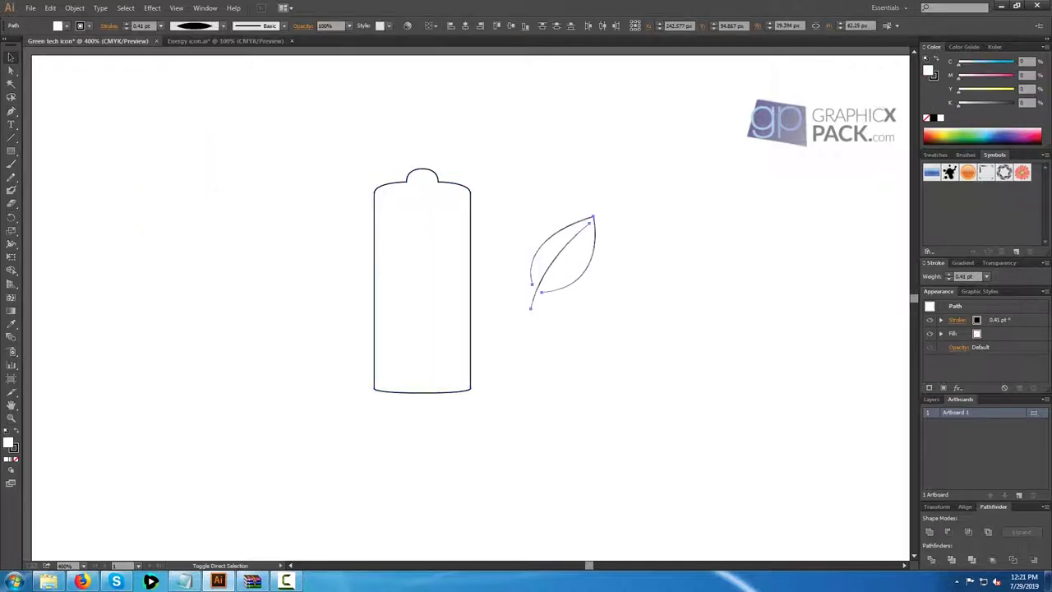
{"action": "key", "text": "ctrl+shift+z"}
{"action": "key", "text": "ctrl+shift+z"}
{"action": "key", "text": "ctrl+shift+z"}
{"action": "key", "text": "ctrl+shift+z"}
{"action": "key", "text": "ctrl+shift+z"}
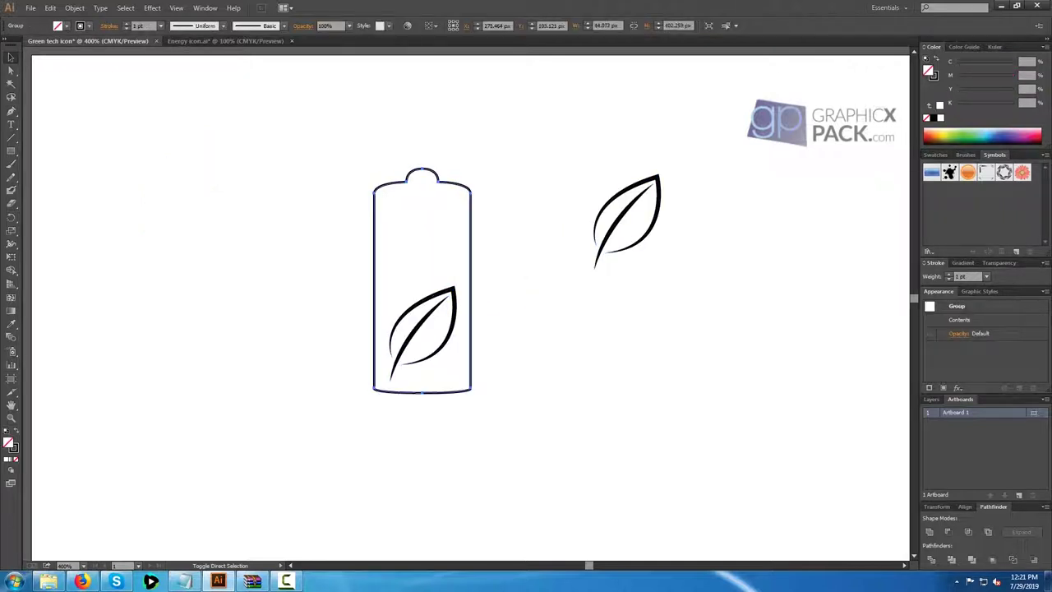
Delete the spare leaf beside the battery and place the enlarged leaf over the battery's right side, its stem at the base line.
{"action": "left_click_drag", "start_coordinate": [586, 183], "coordinate": [636, 224]}
{"action": "key", "text": "Delete"}
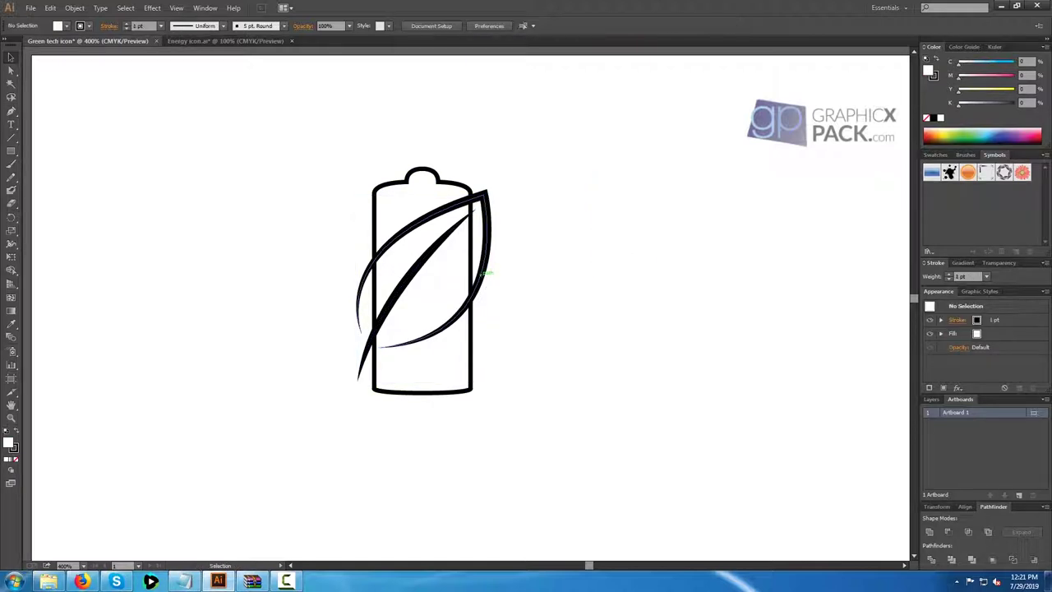
{"action": "left_click_drag", "start_coordinate": [483, 272], "coordinate": [455, 274]}
{"action": "left_click", "coordinate": [433, 413]}
{"action": "left_click", "coordinate": [559, 267]}
{"action": "left_click", "coordinate": [481, 245]}
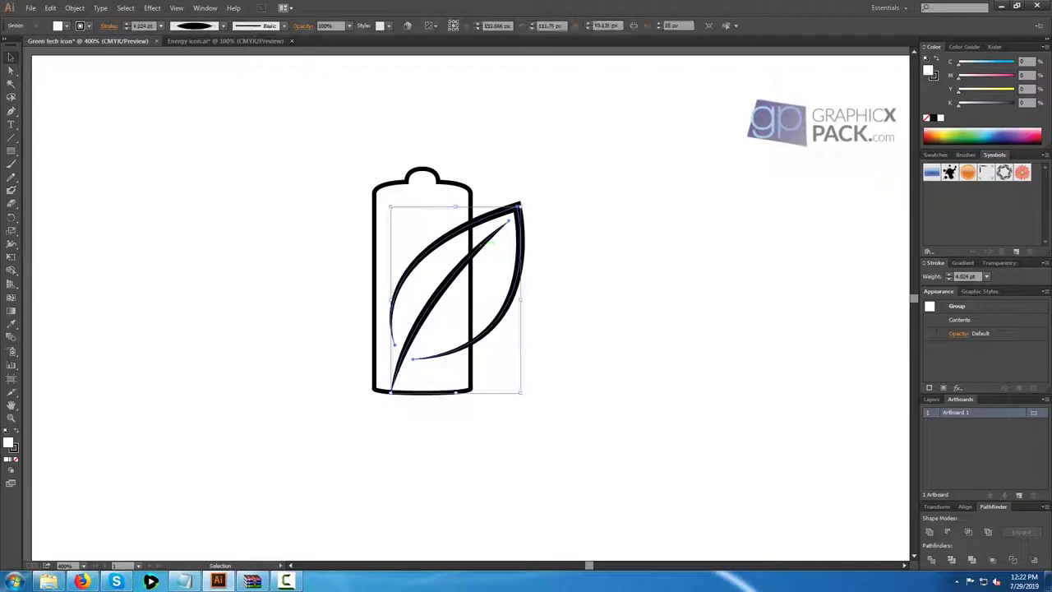
Nudge the enlarged leaf four increments left across the battery.
{"action": "key", "text": "Left"}
{"action": "key", "text": "Left"}
{"action": "key", "text": "Left"}
{"action": "key", "text": "Left"}
{"action": "left_click", "coordinate": [552, 267]}
{"action": "left_click", "coordinate": [472, 246]}
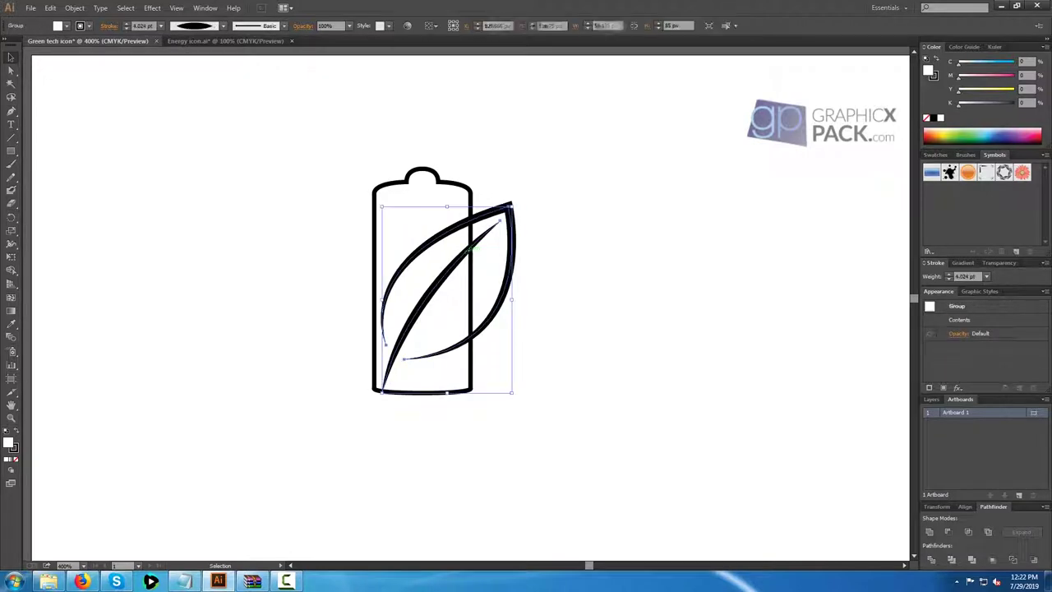
Scale the leaf down slightly and nudge it down until its stem tip meets the battery's base.
{"action": "left_click_drag", "start_coordinate": [512, 299], "coordinate": [492, 300]}
{"action": "key", "text": "Down"}
{"action": "key", "text": "Down"}
{"action": "key", "text": "Down"}
{"action": "key", "text": "Down"}
{"action": "key", "text": "Down"}
{"action": "left_click", "coordinate": [534, 301]}
{"action": "left_click", "coordinate": [493, 271]}
{"action": "key", "text": "Down"}
{"action": "left_click", "coordinate": [532, 287]}
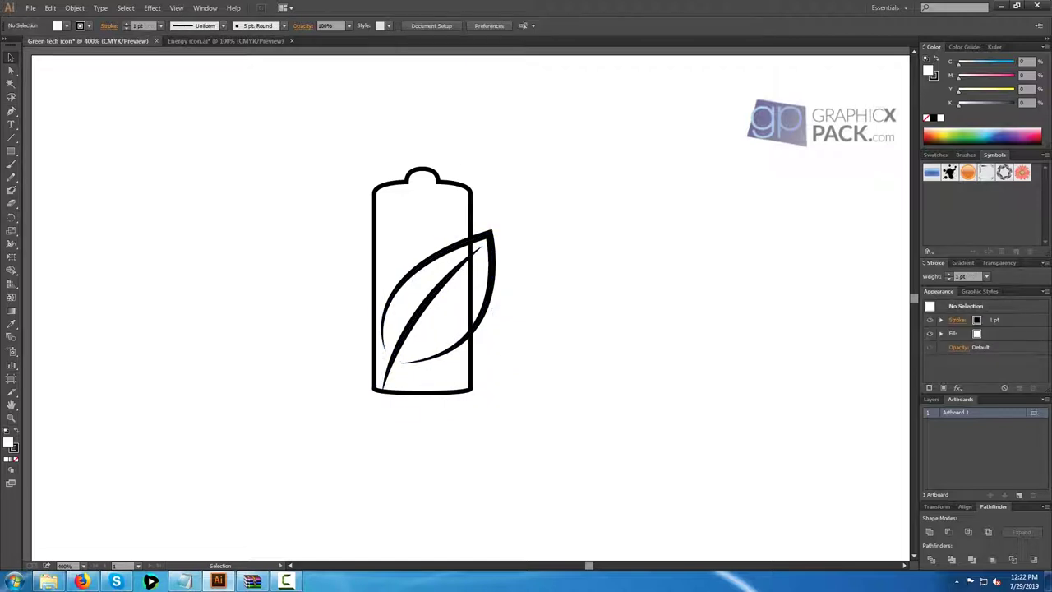
Add anchor points along the battery's right edge at and around each crossing with the leaf outline and midrib.
{"action": "left_click_drag", "start_coordinate": [517, 300], "coordinate": [540, 307]}
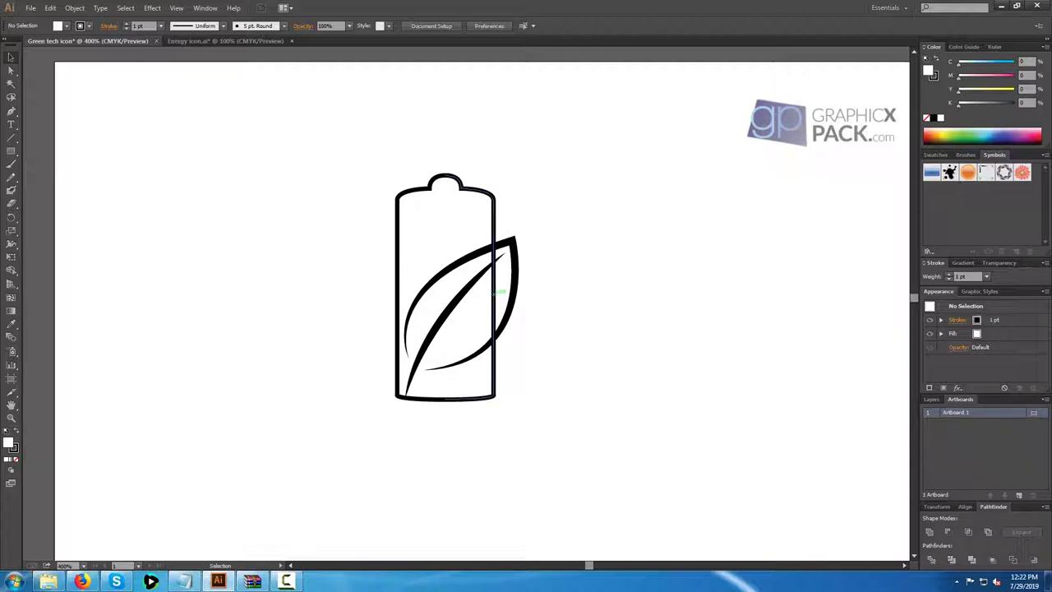
{"action": "key", "text": "plus"}
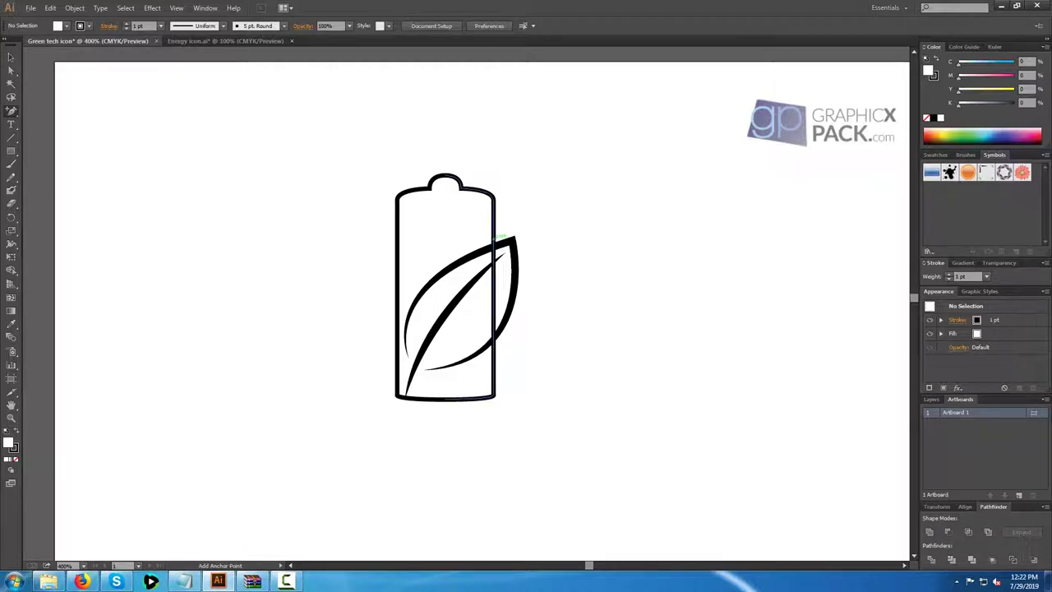
{"action": "scroll", "coordinate": [493, 237], "scroll_direction": "up", "scroll_amount": 3}
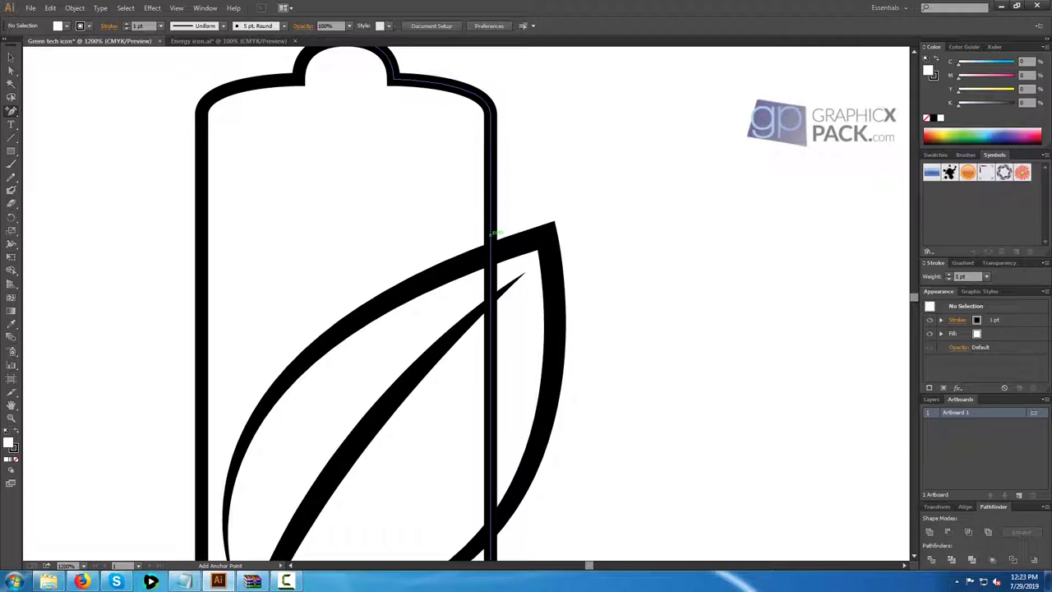
{"action": "left_click", "coordinate": [492, 235]}
{"action": "scroll", "coordinate": [492, 233], "scroll_direction": "down", "scroll_amount": 2}
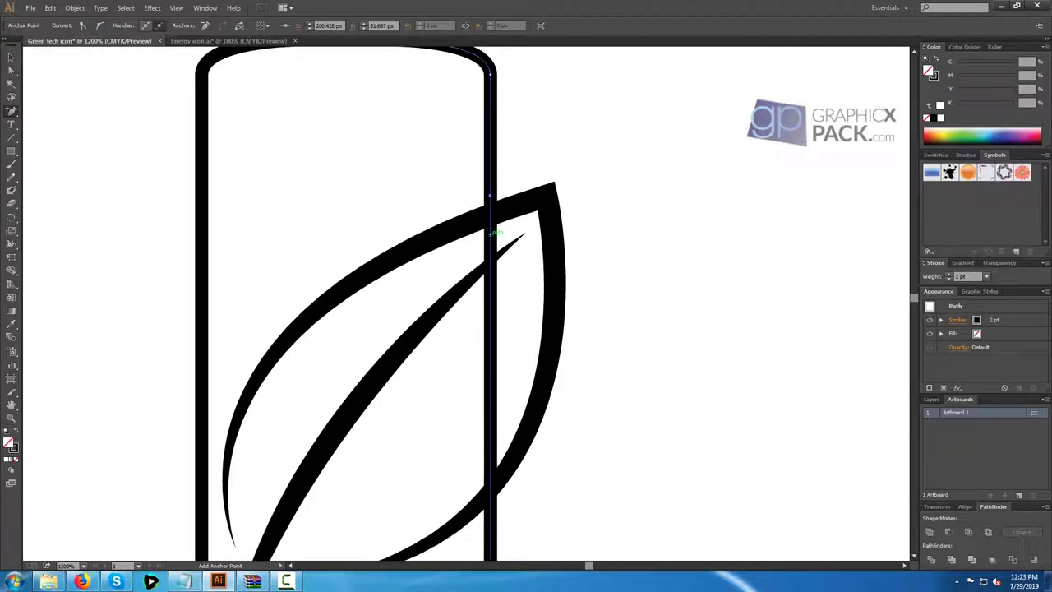
{"action": "left_click", "coordinate": [491, 234]}
{"action": "left_click", "coordinate": [491, 215]}
{"action": "left_click", "coordinate": [492, 248]}
{"action": "left_click", "coordinate": [492, 274]}
{"action": "left_click", "coordinate": [491, 258]}
{"action": "left_click", "coordinate": [492, 465]}
{"action": "scroll", "coordinate": [491, 465], "scroll_direction": "down", "scroll_amount": 2}
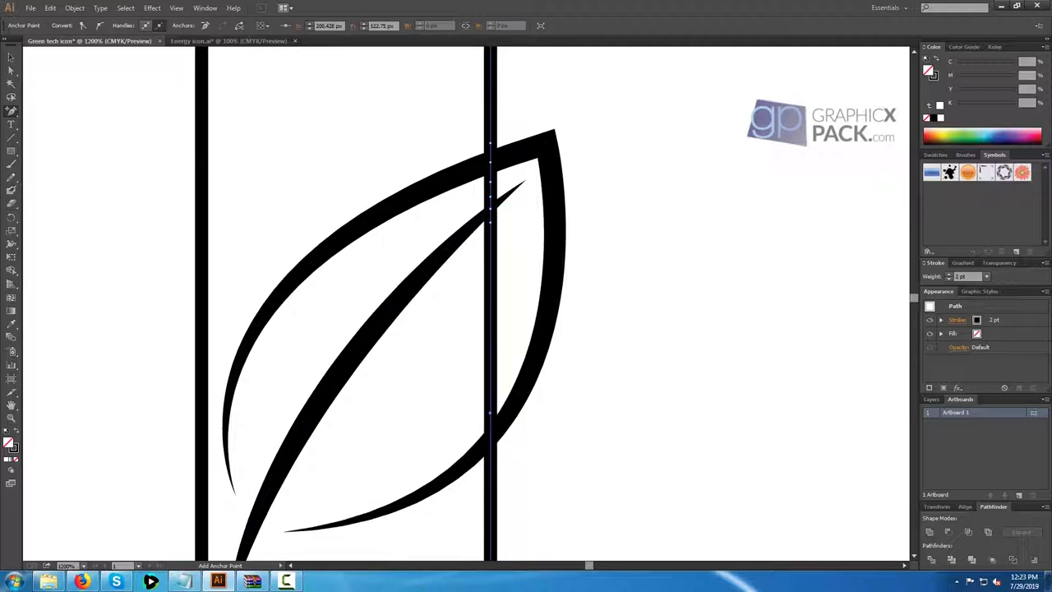
{"action": "left_click", "coordinate": [493, 436]}
{"action": "left_click", "coordinate": [491, 436]}
{"action": "key", "text": "v"}
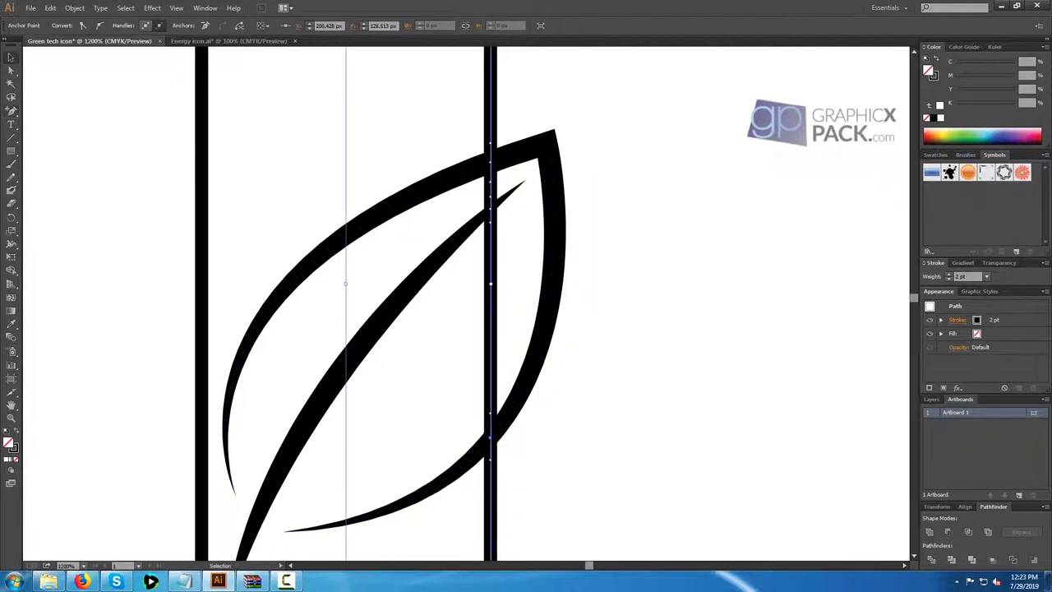
Delete the battery edge's anchor points at the leaf crossings to open gaps around the leaf.
{"action": "left_click", "coordinate": [513, 263]}
{"action": "left_click", "coordinate": [492, 263]}
{"action": "key", "text": "a"}
{"action": "left_click", "coordinate": [490, 437]}
{"action": "key", "text": "Delete"}
{"action": "left_click", "coordinate": [490, 208]}
{"action": "key", "text": "Delete"}
{"action": "left_click", "coordinate": [490, 162]}
{"action": "key", "text": "Delete"}
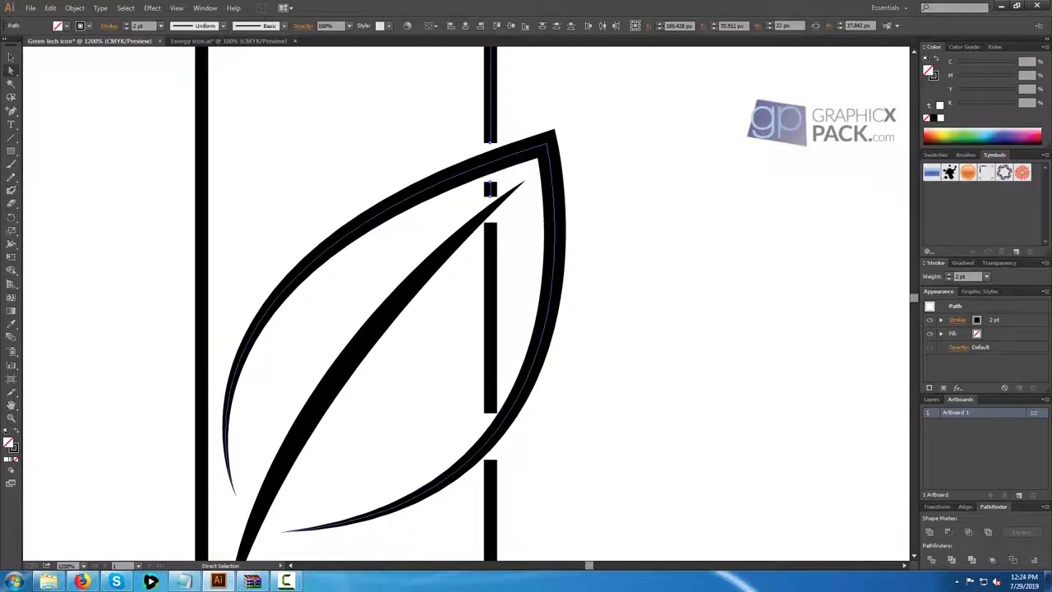
{"action": "scroll", "coordinate": [353, 248], "scroll_direction": "down", "scroll_amount": 1}
{"action": "left_click", "coordinate": [546, 271]}
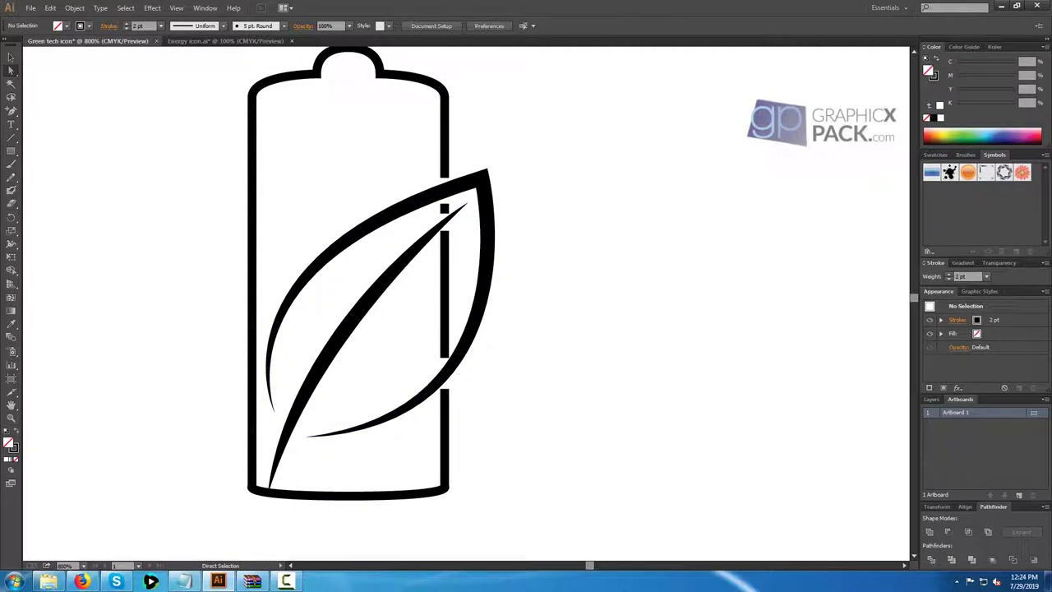
Undo the gaps and the added anchor points on the battery's right edge, and clear the selection.
{"action": "key", "text": "ctrl+z"}
{"action": "key", "text": "ctrl+z"}
{"action": "key", "text": "ctrl+z"}
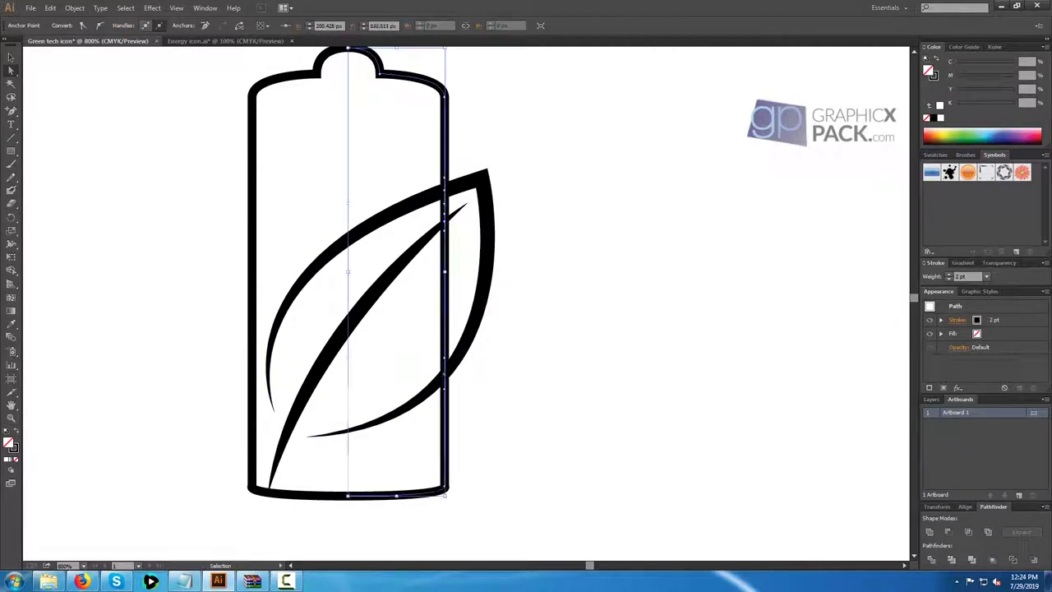
{"action": "key", "text": "ctrl+shift+a"}
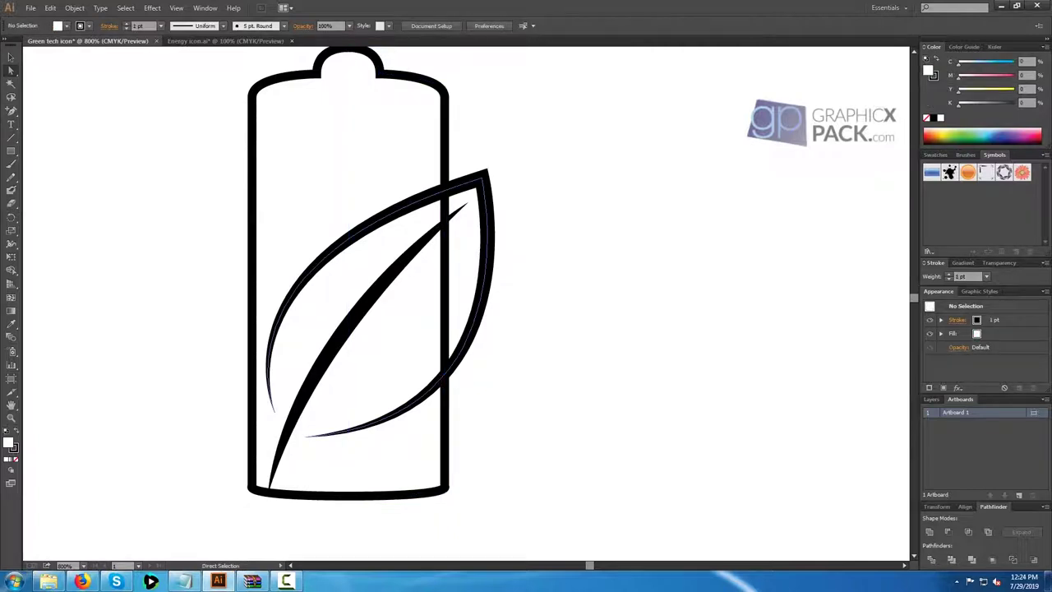
Nudge the whole leaf group eight increments down and one left so its stem extends below the battery's base.
{"action": "left_click", "coordinate": [361, 304]}
{"action": "left_click_drag", "start_coordinate": [320, 206], "coordinate": [370, 299]}
{"action": "right_click", "coordinate": [370, 299]}
{"action": "left_click", "coordinate": [11, 58]}
{"action": "key", "text": "ctrl+shift+a"}
{"action": "left_click", "coordinate": [362, 304]}
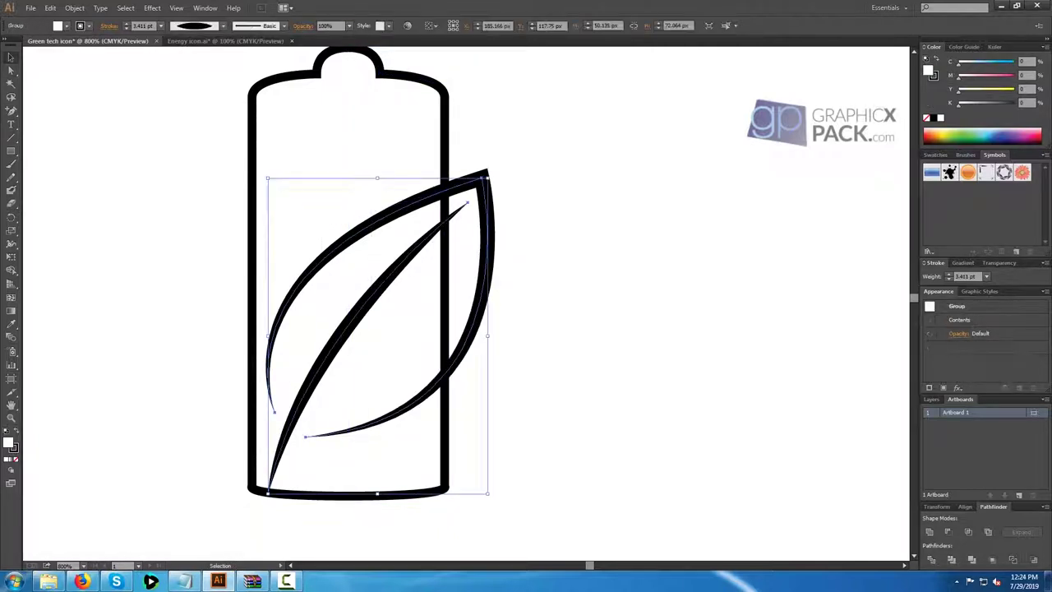
{"action": "key", "text": "Down"}
{"action": "key", "text": "Down"}
{"action": "key", "text": "Down"}
{"action": "key", "text": "Down"}
{"action": "key", "text": "Down"}
{"action": "key", "text": "Down"}
{"action": "key", "text": "Down"}
{"action": "key", "text": "Down"}
{"action": "key", "text": "Left"}
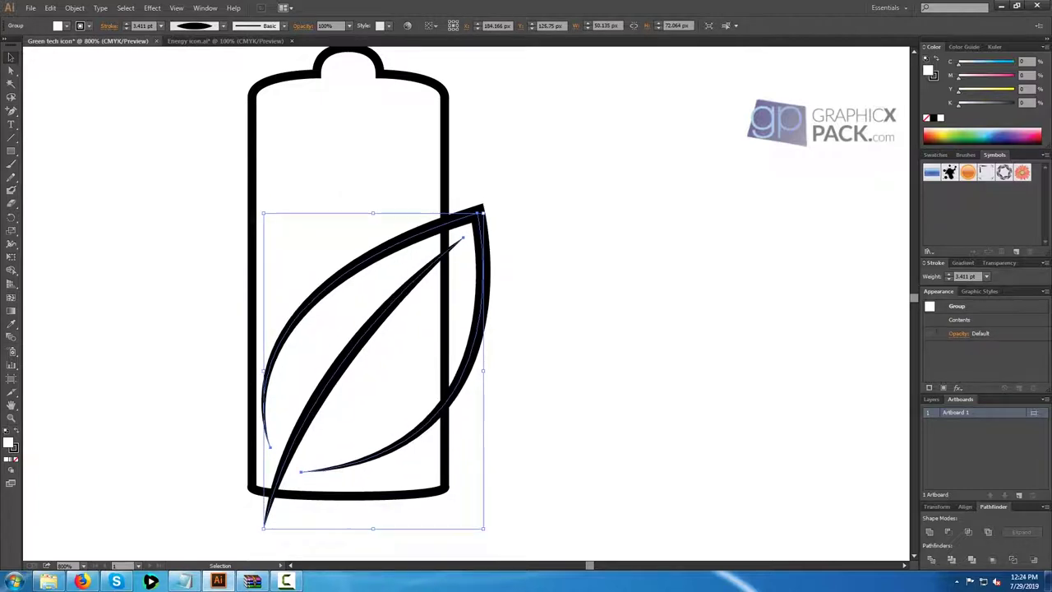
{"action": "key", "text": "ctrl+shift+a"}
Add anchor points on the battery's right edge above and below each place where the leaf outline and midrib cross it.
{"action": "scroll", "coordinate": [556, 250], "scroll_direction": "down", "scroll_amount": 2}
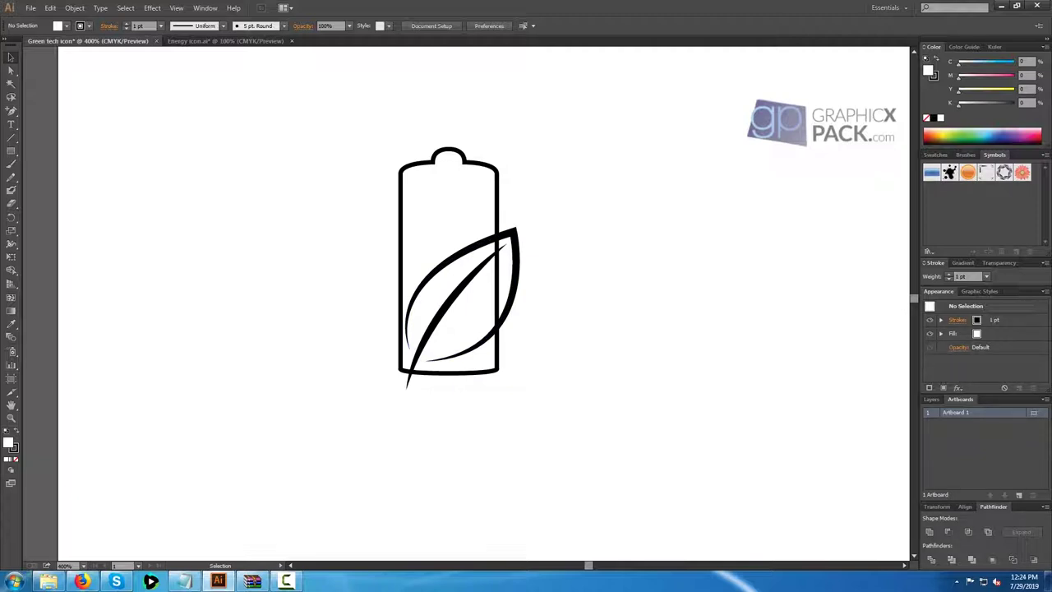
{"action": "scroll", "coordinate": [457, 354], "scroll_direction": "up", "scroll_amount": 3}
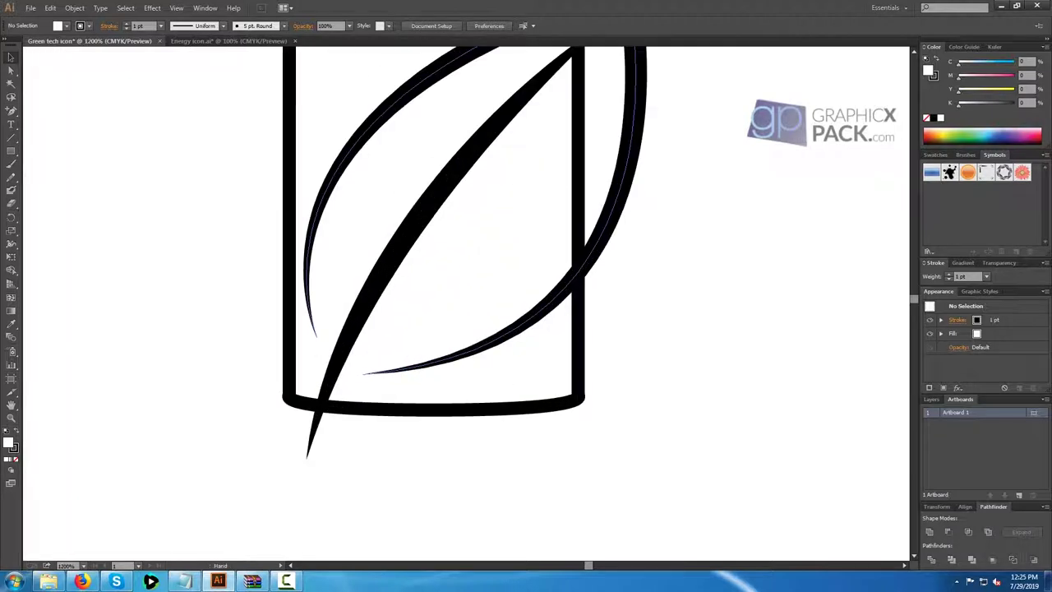
{"action": "left_click_drag", "start_coordinate": [457, 354], "coordinate": [377, 466]}
{"action": "key", "text": "plus"}
{"action": "left_click", "coordinate": [499, 92]}
{"action": "left_click", "coordinate": [498, 128]}
{"action": "left_click", "coordinate": [499, 139]}
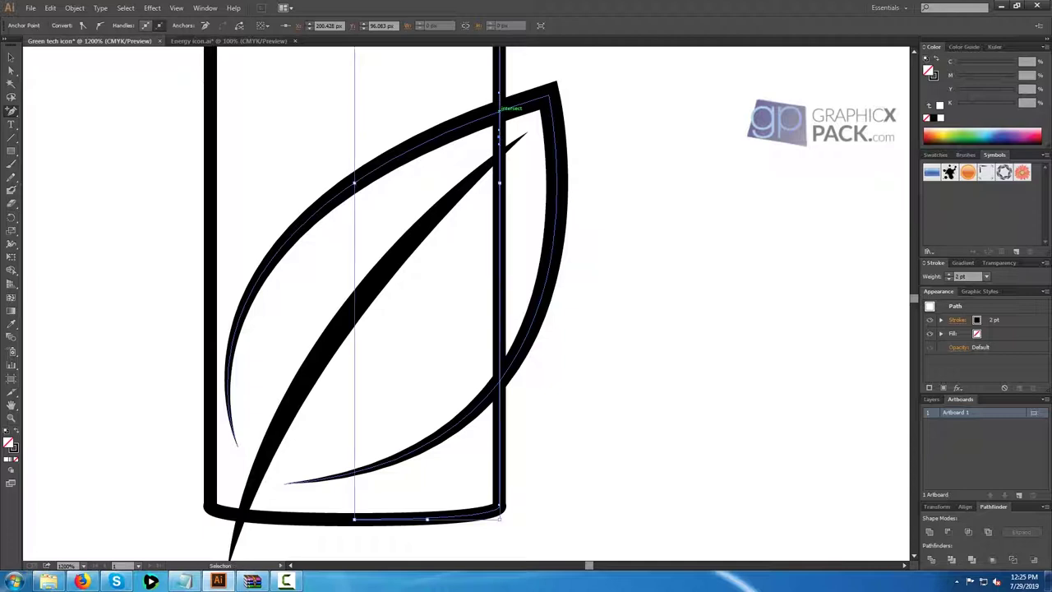
{"action": "key", "text": "ctrl+z"}
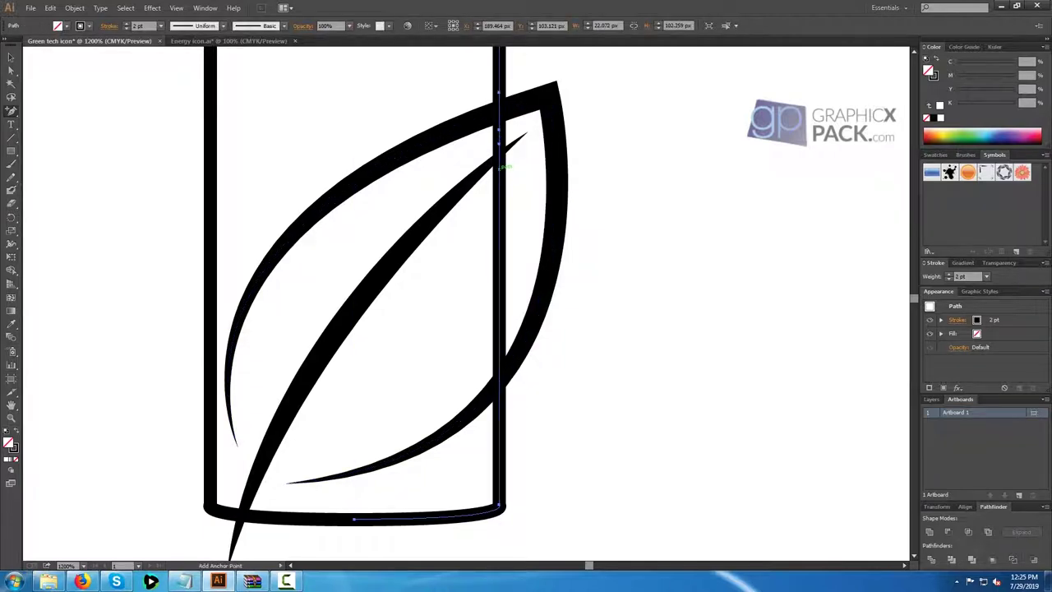
{"action": "left_click", "coordinate": [500, 167]}
{"action": "left_click", "coordinate": [500, 156]}
{"action": "left_click", "coordinate": [500, 353]}
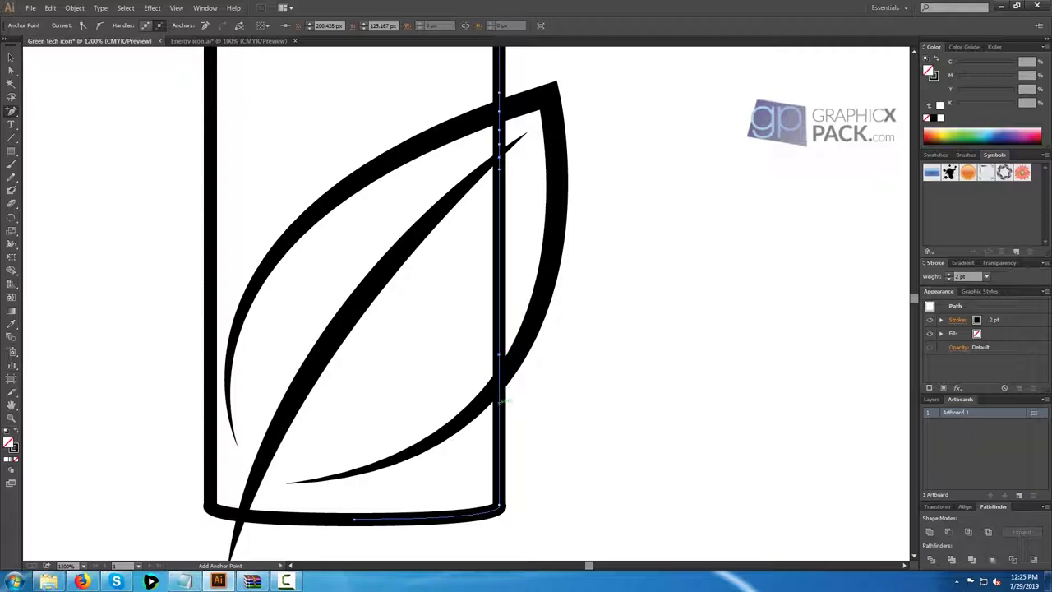
{"action": "left_click", "coordinate": [500, 404]}
Delete the anchor points at the leaf crossings to cut gaps in the battery's right edge.
{"action": "key", "text": "v"}
{"action": "scroll", "coordinate": [354, 411], "scroll_direction": "up", "scroll_amount": 2}
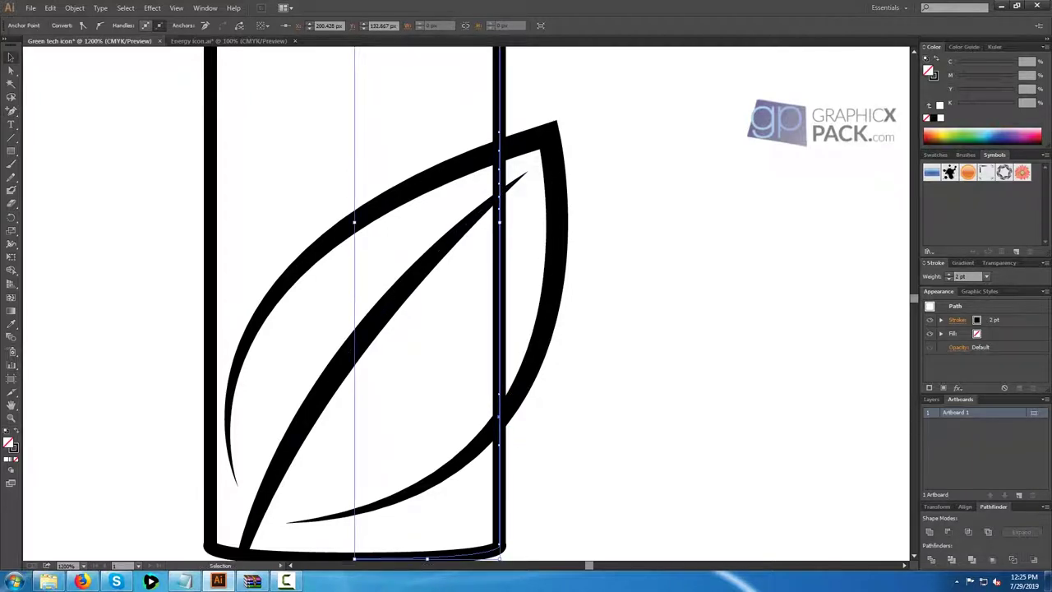
{"action": "scroll", "coordinate": [354, 411], "scroll_direction": "down", "scroll_amount": 1}
{"action": "left_click", "coordinate": [11, 71]}
{"action": "left_click", "coordinate": [498, 164]}
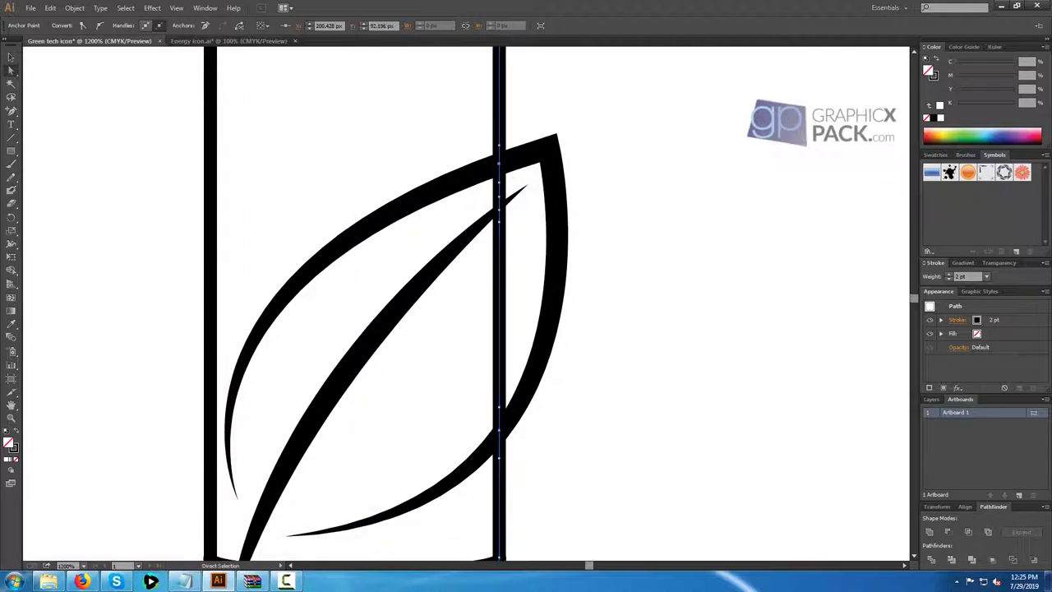
{"action": "key", "text": "Delete"}
{"action": "left_click", "coordinate": [498, 184]}
{"action": "scroll", "coordinate": [498, 183], "scroll_direction": "down", "scroll_amount": 3}
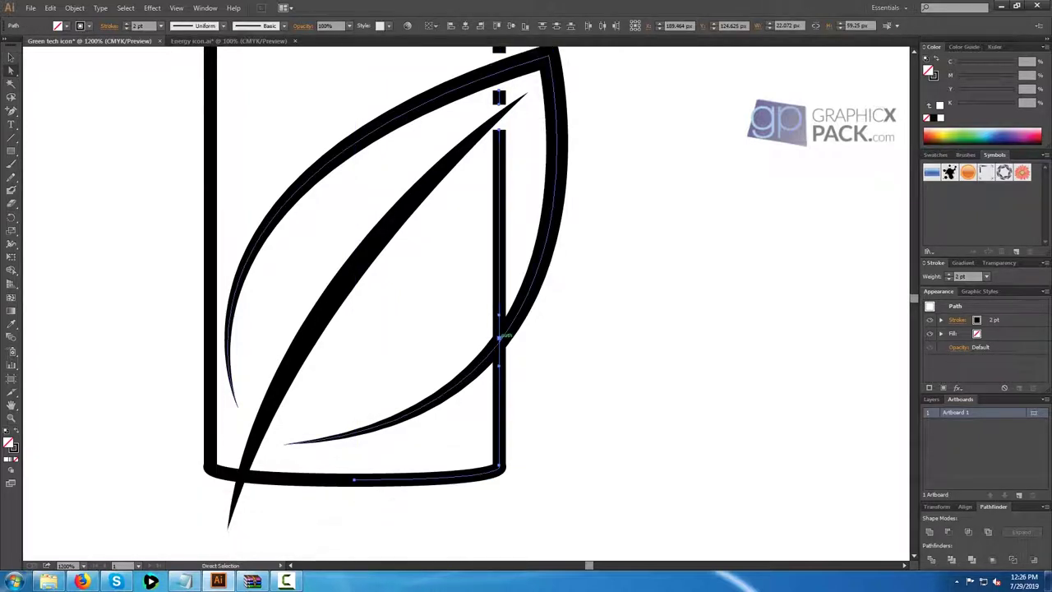
{"action": "key", "text": "Delete"}
{"action": "scroll", "coordinate": [497, 340], "scroll_direction": "down", "scroll_amount": 1}
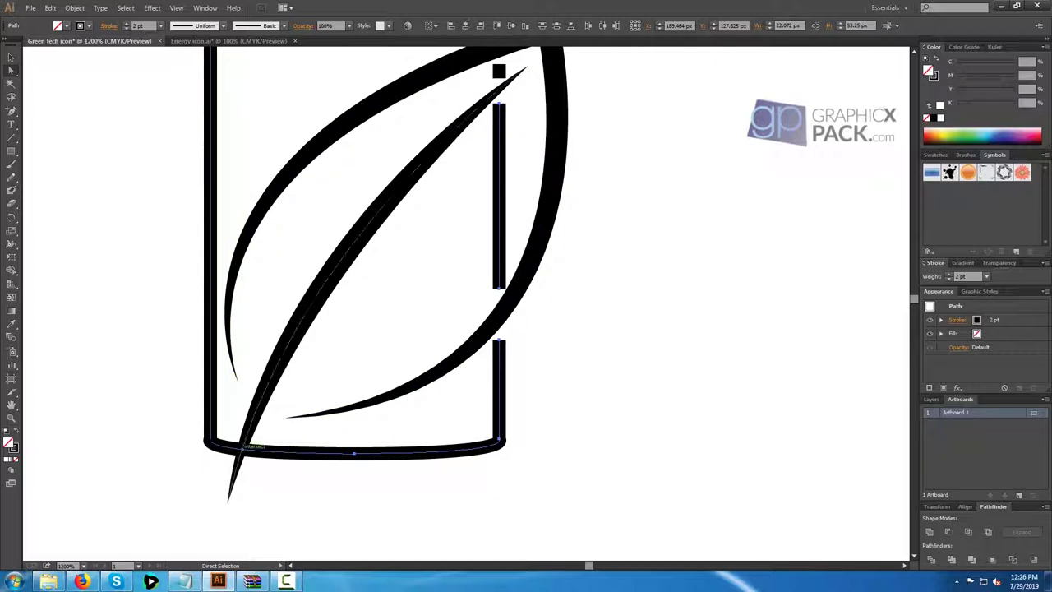
Add anchor points on both sides of the stem on the battery's base line and remove the segment between them.
{"action": "left_click", "coordinate": [257, 448]}
{"action": "key", "text": "plus"}
{"action": "left_click", "coordinate": [255, 450]}
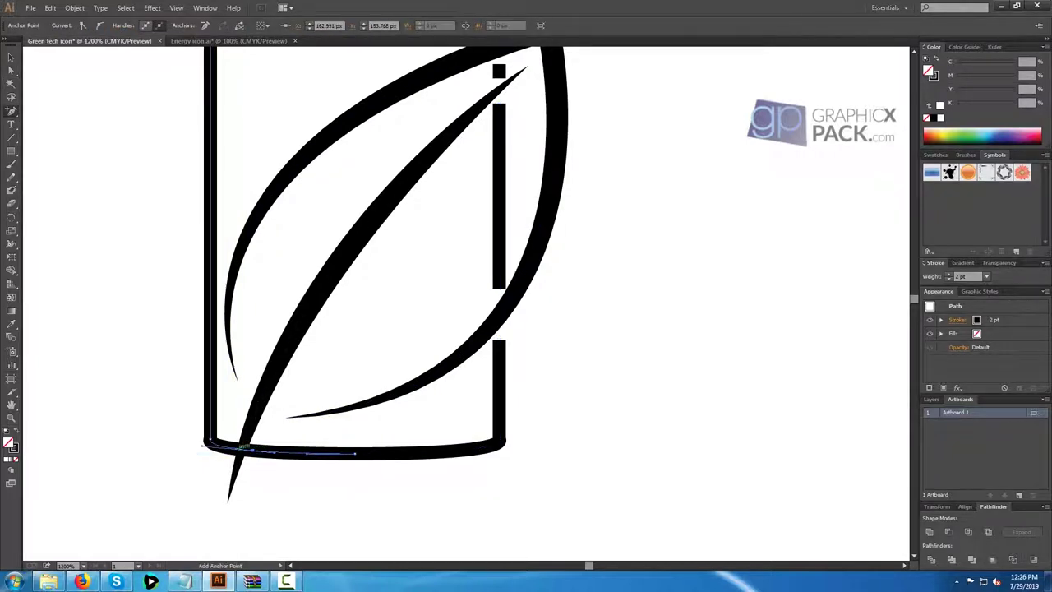
{"action": "left_click", "coordinate": [230, 448]}
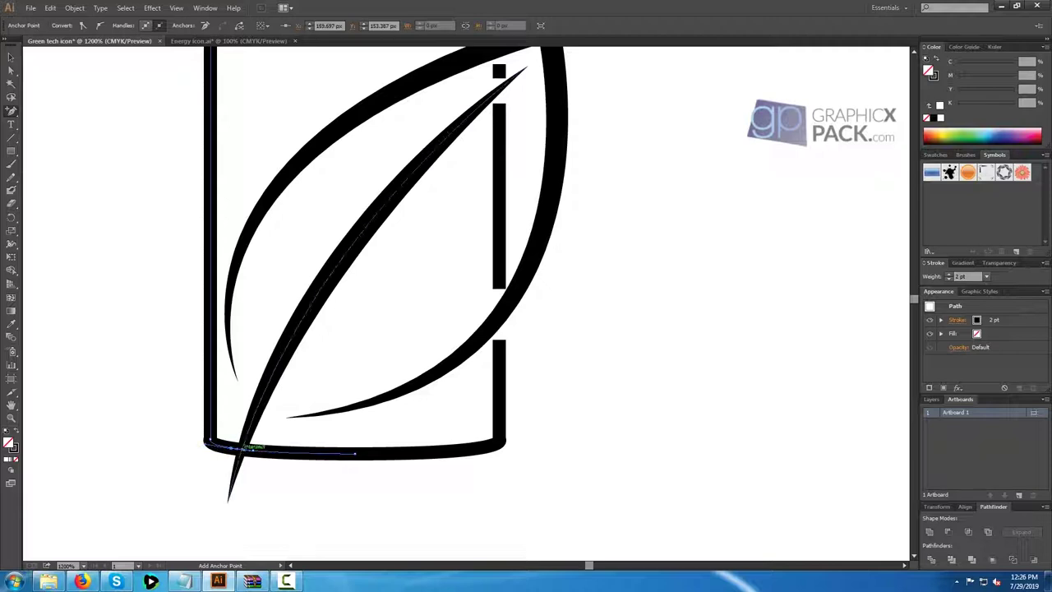
{"action": "key", "text": "Delete"}
{"action": "key", "text": "v"}
{"action": "left_click", "coordinate": [293, 490]}
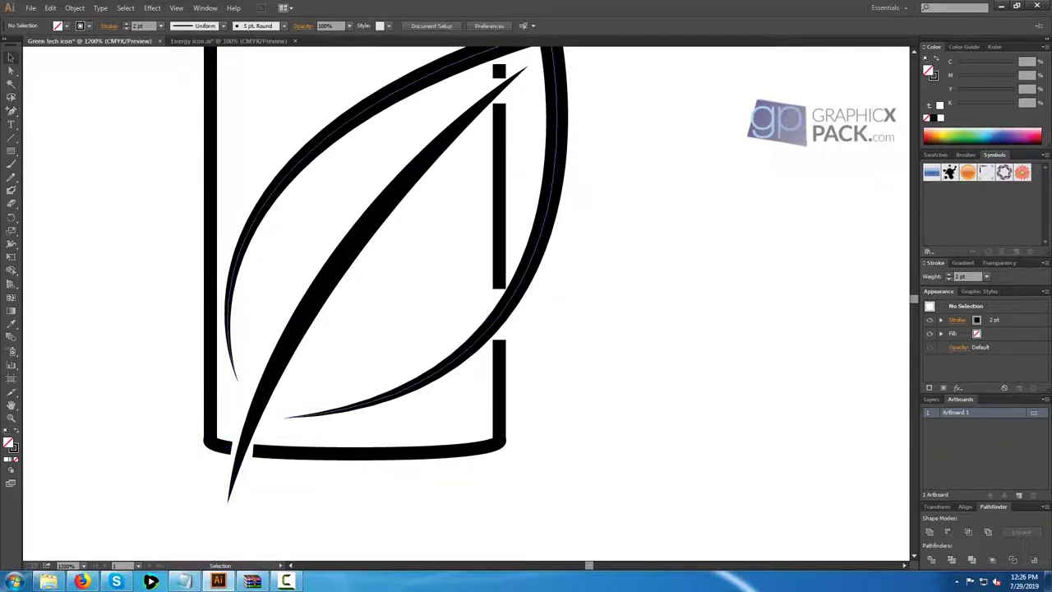
{"action": "left_click_drag", "start_coordinate": [380, 497], "coordinate": [332, 434]}
{"action": "key", "text": "ctrl+minus"}
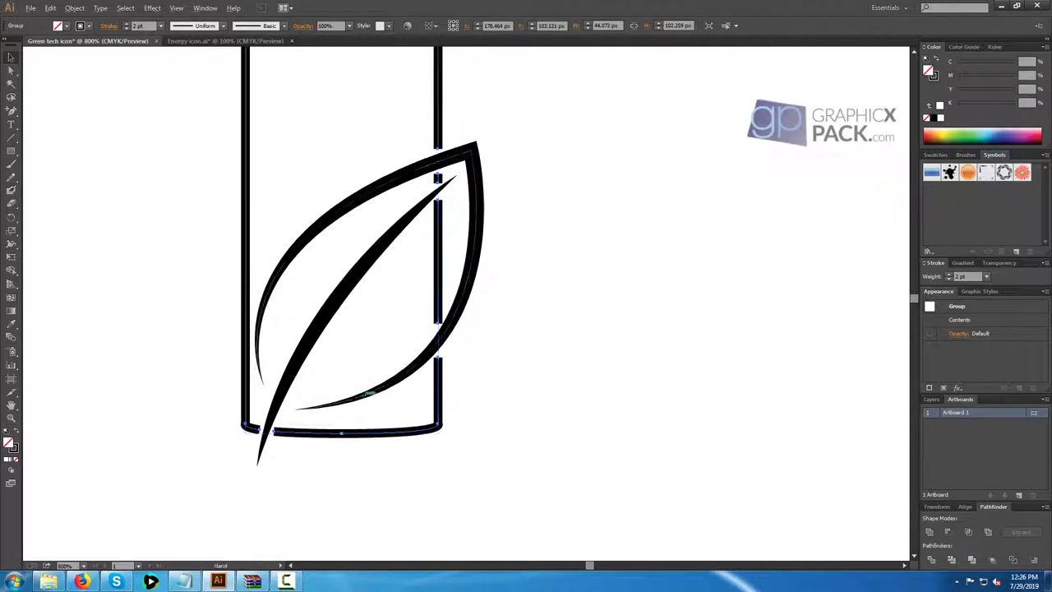
{"action": "key", "text": "ctrl+shift+a"}
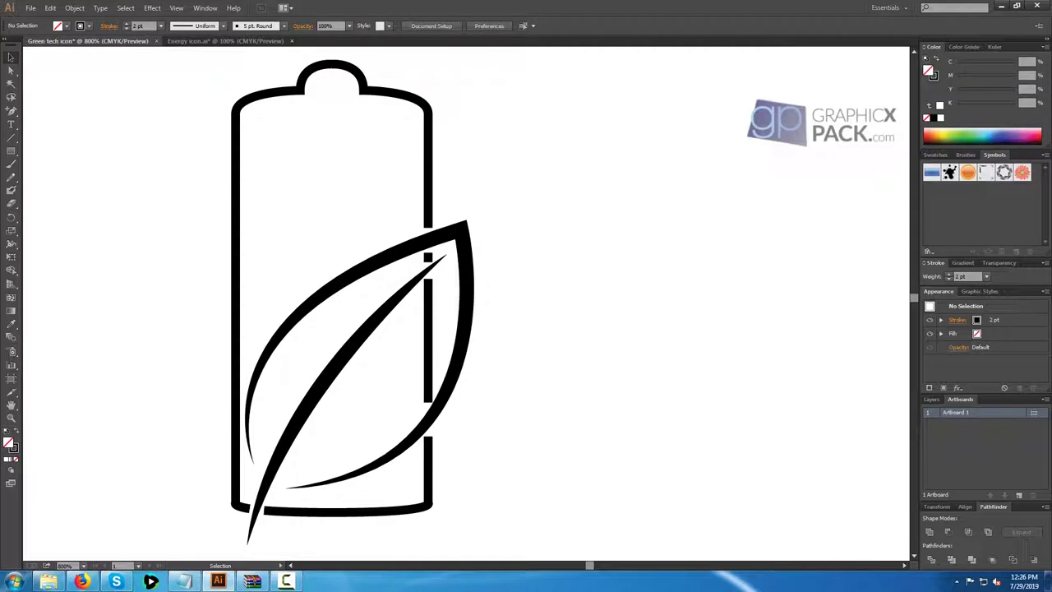
{"action": "left_click", "coordinate": [289, 510]}
{"action": "key", "text": "a"}
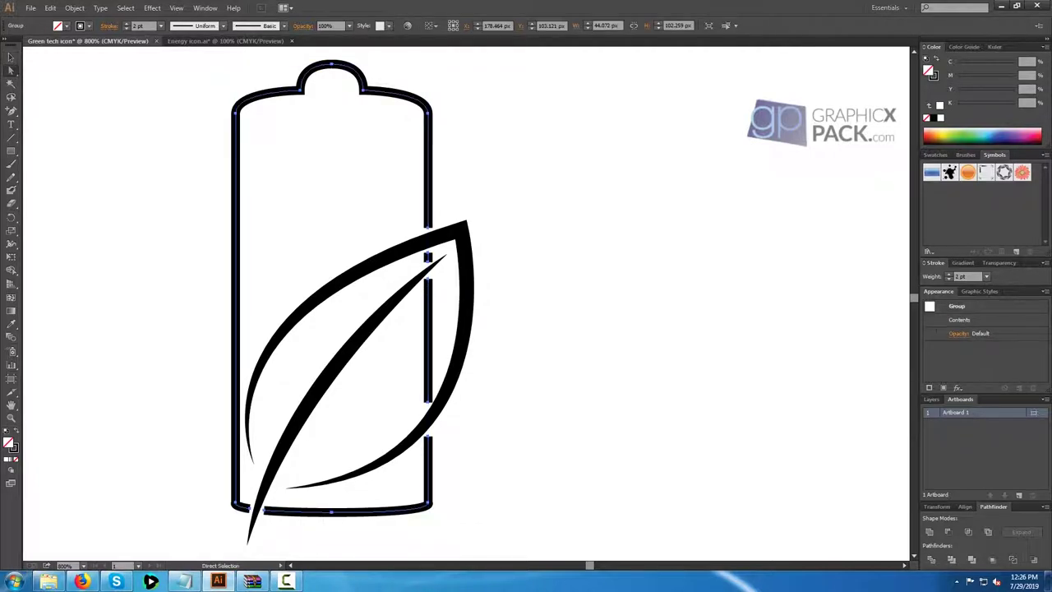
{"action": "right_click", "coordinate": [333, 510]}
{"action": "left_click", "coordinate": [362, 398]}
{"action": "key", "text": "ctrl+shift+a"}
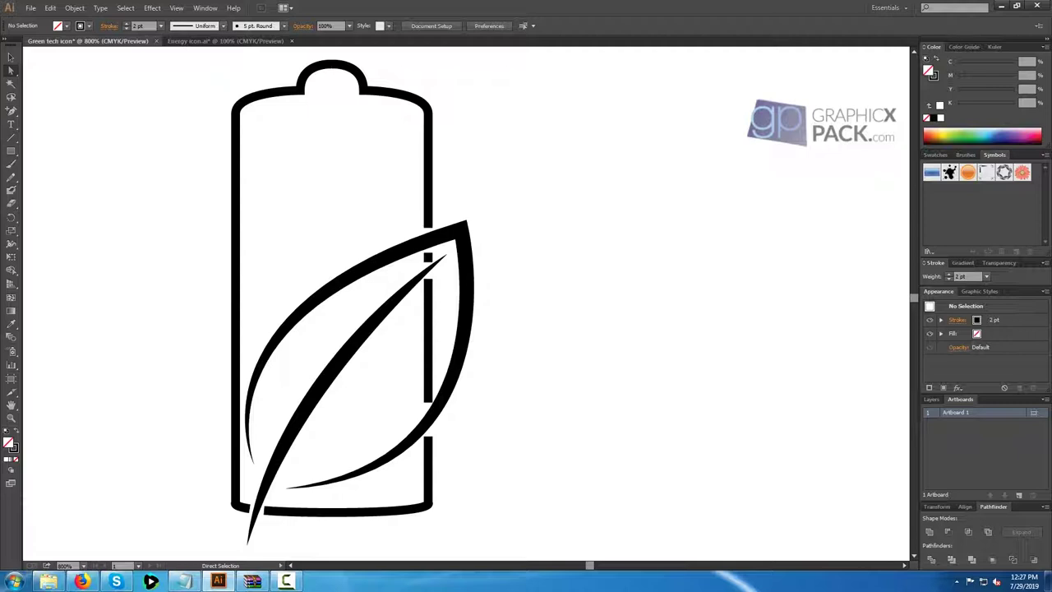
Ungroup the battery outline and the leaf so they can be selected separately.
{"action": "mouse_move", "coordinate": [161, 198]}
{"action": "left_mouse_down"}
{"action": "mouse_move", "coordinate": [509, 449]}
{"action": "mouse_move", "coordinate": [499, 490]}
{"action": "left_mouse_up"}
{"action": "key", "text": "v"}
{"action": "left_click", "coordinate": [499, 490]}
{"action": "left_click", "coordinate": [428, 469]}
{"action": "key", "text": "ctrl+shift+g"}
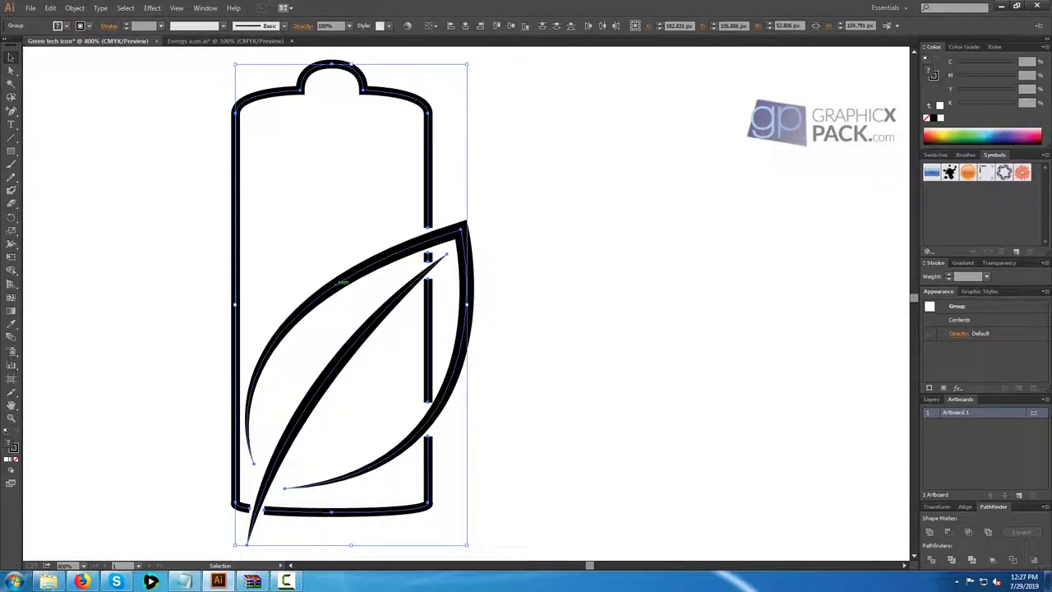
Expand the battery outline's stroke into filled shapes.
{"action": "left_click", "coordinate": [428, 197]}
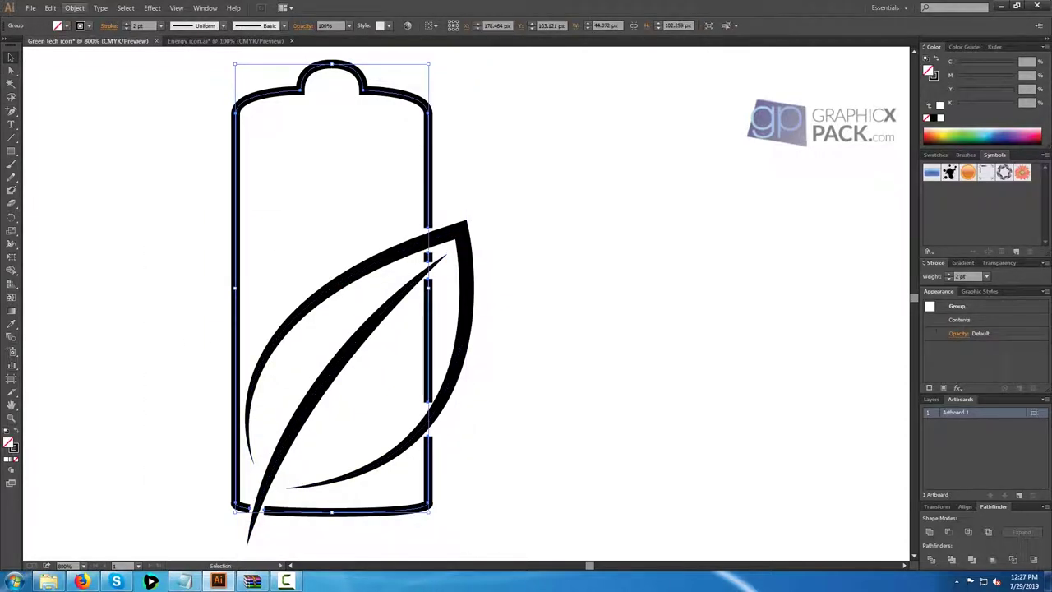
{"action": "left_click", "coordinate": [75, 8]}
{"action": "left_click", "coordinate": [91, 122]}
{"action": "left_click", "coordinate": [500, 350]}
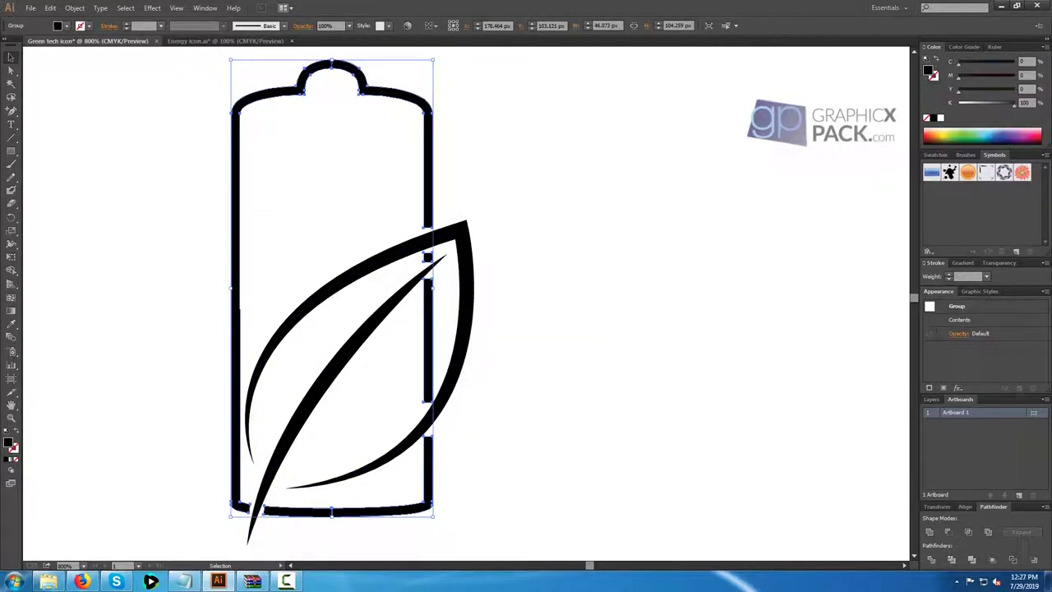
Slant the cut end of the battery's right edge above the leaf so it runs parallel to the leaf's upper outline.
{"action": "key", "text": "a"}
{"action": "right_click", "coordinate": [332, 60]}
{"action": "left_click", "coordinate": [360, 110]}
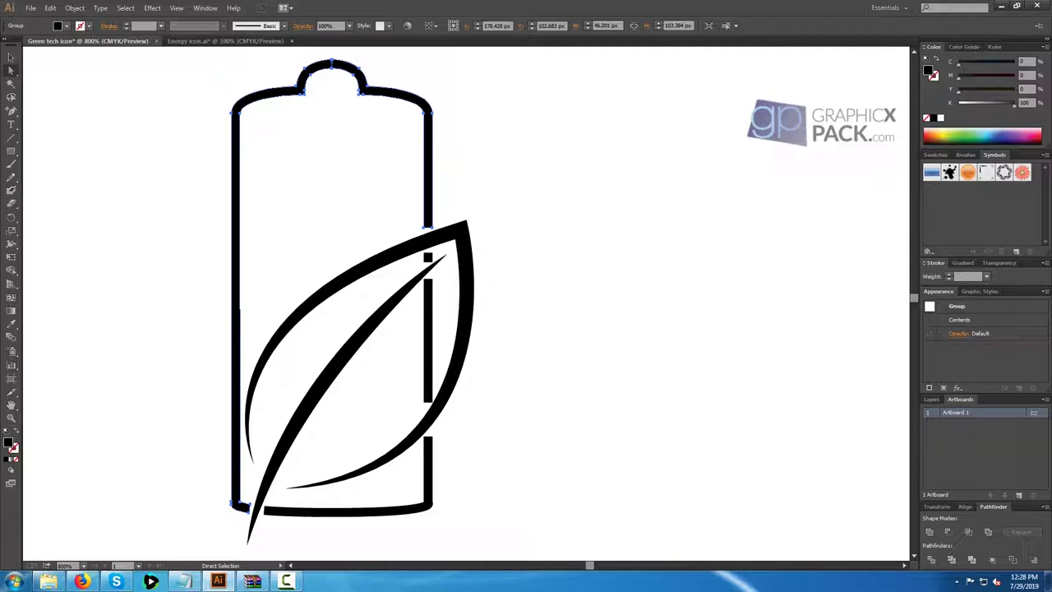
{"action": "scroll", "coordinate": [455, 241], "scroll_direction": "up", "scroll_amount": 4}
{"action": "left_click", "coordinate": [359, 192]}
{"action": "left_click_drag", "start_coordinate": [359, 192], "coordinate": [359, 176]}
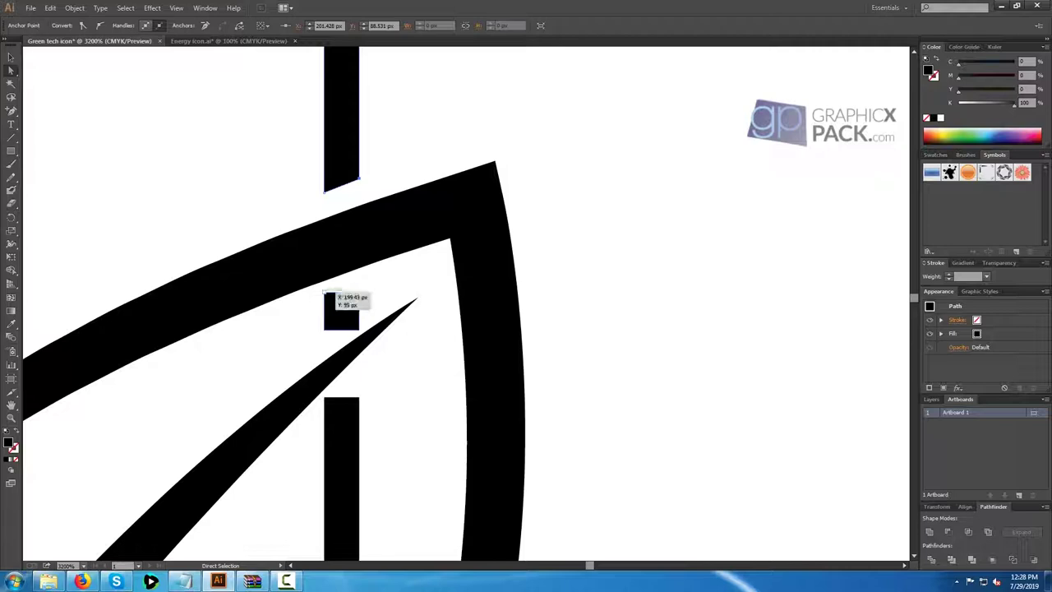
Slant both ends of the small block above the midrib and the segment end just below it to follow the leaf lines.
{"action": "left_click", "coordinate": [326, 293]}
{"action": "left_click_drag", "start_coordinate": [324, 291], "coordinate": [359, 312]}
{"action": "scroll", "coordinate": [359, 312], "scroll_direction": "down", "scroll_amount": 4}
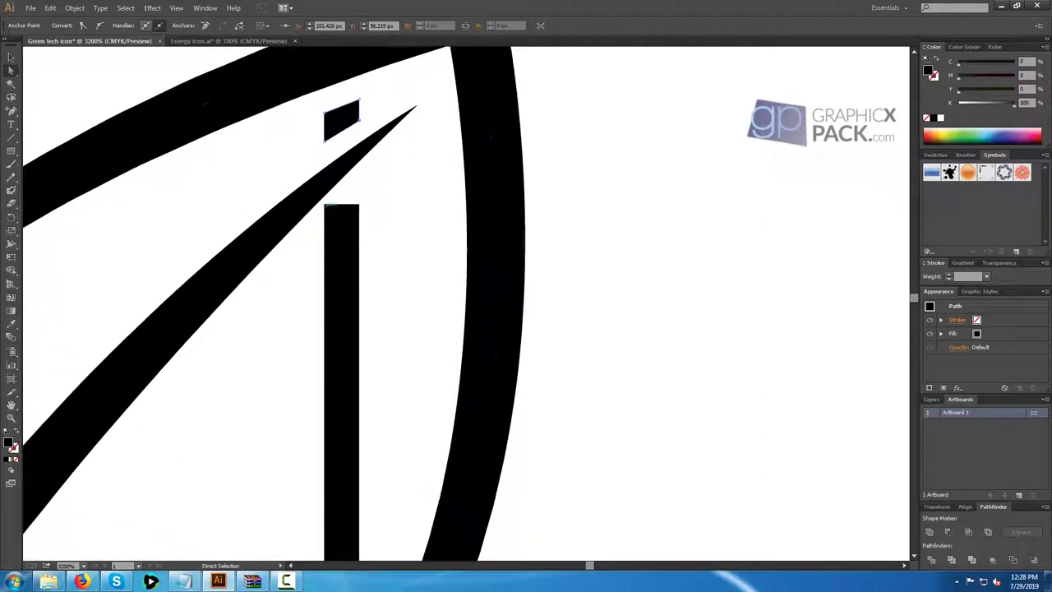
{"action": "left_click_drag", "start_coordinate": [325, 204], "coordinate": [325, 222]}
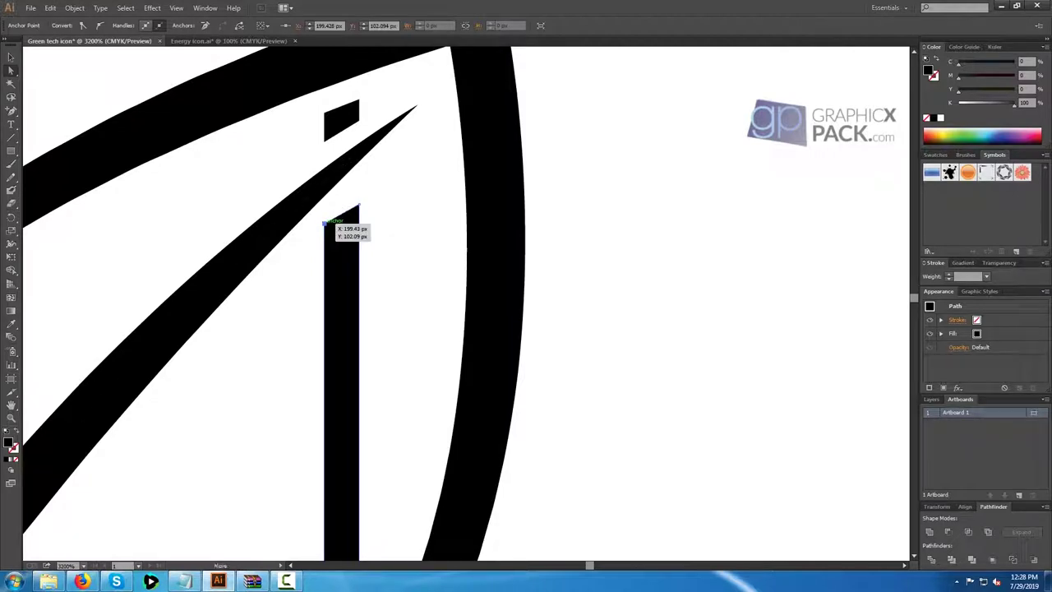
{"action": "left_click", "coordinate": [359, 205]}
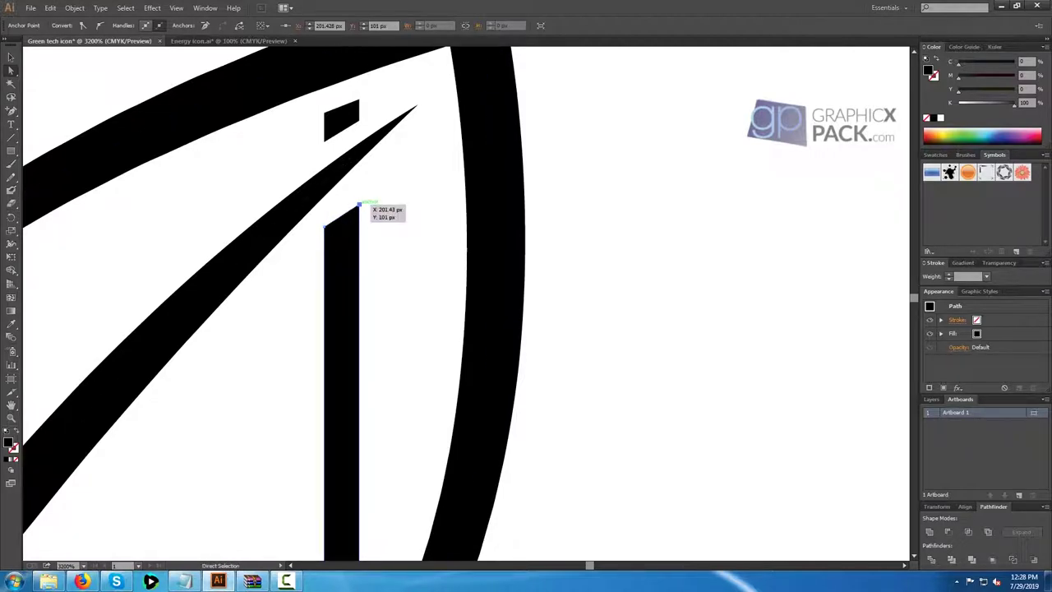
{"action": "left_click_drag", "start_coordinate": [359, 204], "coordinate": [359, 190]}
Slant the lower end of the long right-edge segment inside the leaf to follow the leaf's lower outline.
{"action": "scroll", "coordinate": [341, 249], "scroll_direction": "down", "scroll_amount": 3}
{"action": "left_click_drag", "start_coordinate": [340, 280], "coordinate": [398, 120]}
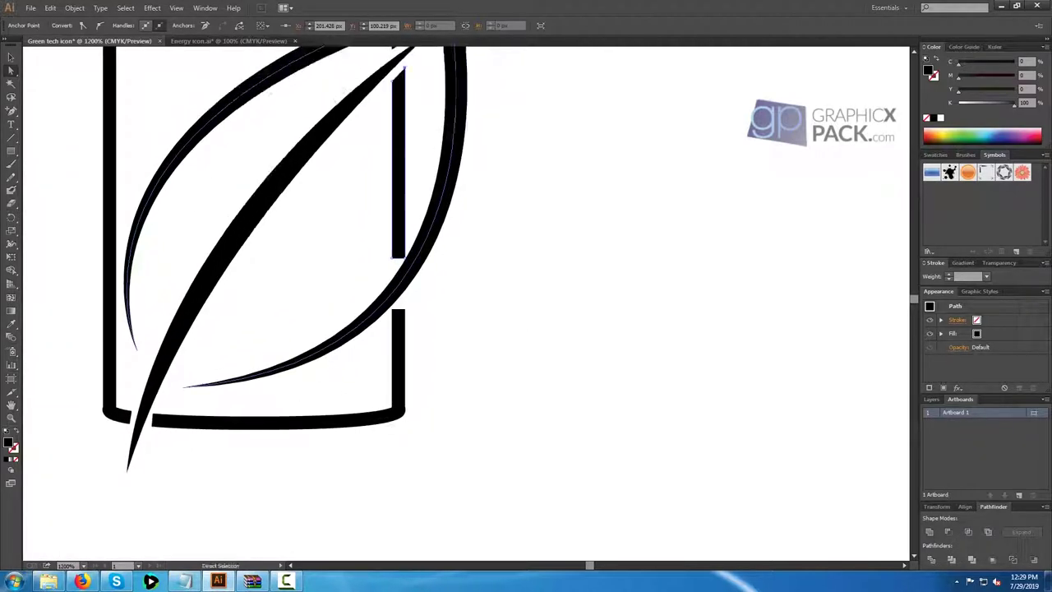
{"action": "scroll", "coordinate": [401, 234], "scroll_direction": "up", "scroll_amount": 3}
{"action": "left_click_drag", "start_coordinate": [401, 234], "coordinate": [428, 234]}
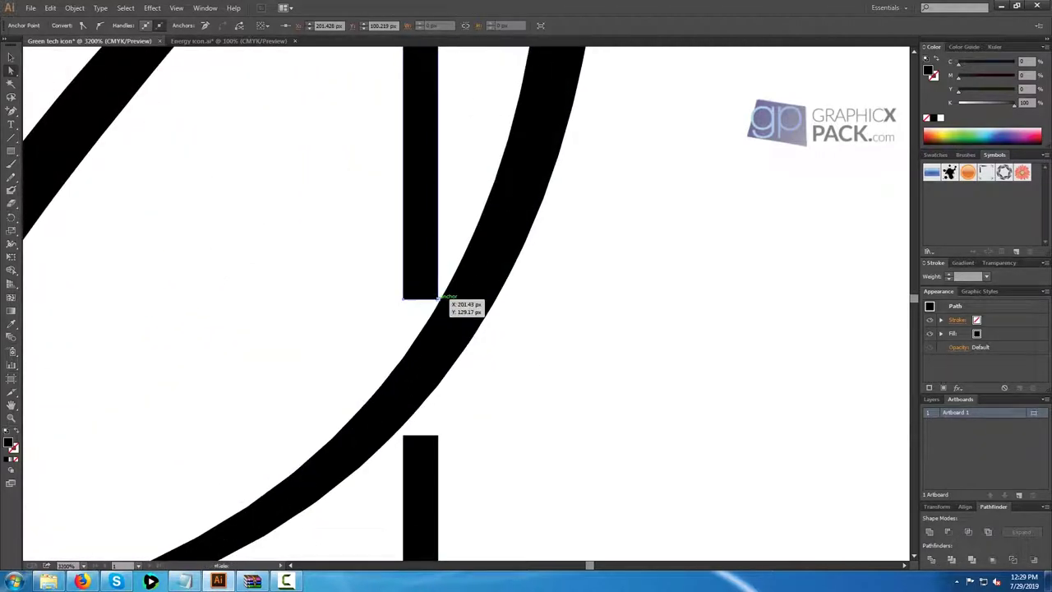
{"action": "left_click_drag", "start_coordinate": [437, 298], "coordinate": [342, 351]}
{"action": "key", "text": "ctrl+z"}
{"action": "key", "text": "ctrl+minus"}
{"action": "scroll", "coordinate": [385, 319], "scroll_direction": "up", "scroll_amount": 3}
{"action": "left_click_drag", "start_coordinate": [342, 351], "coordinate": [341, 345]}
{"action": "left_click_drag", "start_coordinate": [393, 272], "coordinate": [394, 262]}
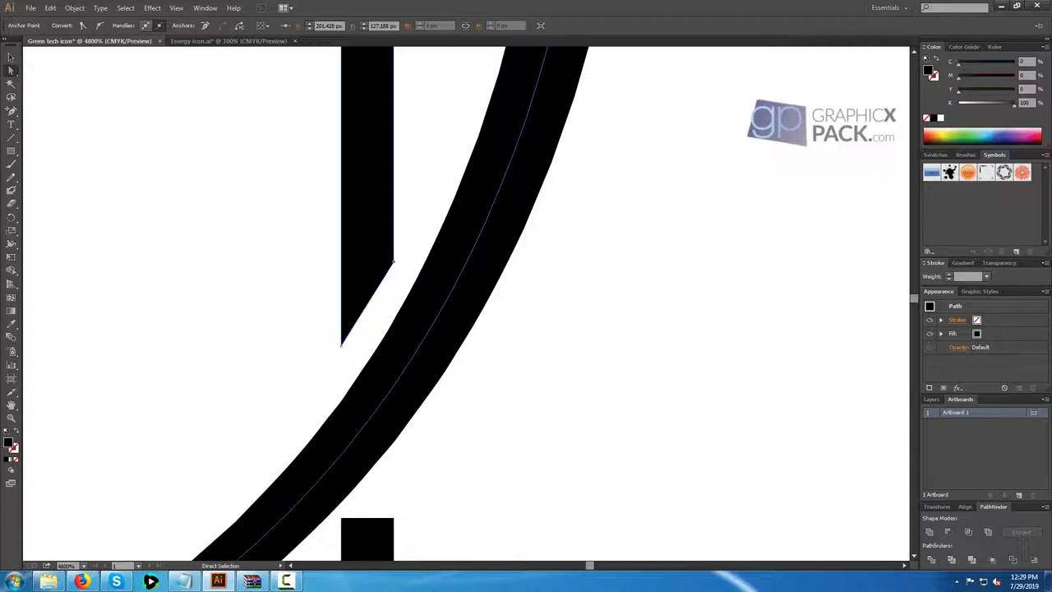
Slant the upper end of the battery's right-edge segment below the leaf to match the leaf outline's slope.
{"action": "left_click", "coordinate": [392, 465]}
{"action": "scroll", "coordinate": [391, 466], "scroll_direction": "down", "scroll_amount": 1}
{"action": "left_click_drag", "start_coordinate": [391, 466], "coordinate": [412, 278]}
{"action": "left_click_drag", "start_coordinate": [436, 266], "coordinate": [437, 254]}
{"action": "key", "text": "ctrl+shift+a"}
Slant the cut ends of the battery's base line on both sides of the stem so they run parallel to it.
{"action": "scroll", "coordinate": [452, 428], "scroll_direction": "down", "scroll_amount": 1}
{"action": "left_click_drag", "start_coordinate": [452, 427], "coordinate": [620, 327]}
{"action": "scroll", "coordinate": [283, 395], "scroll_direction": "up", "scroll_amount": 3}
{"action": "left_click_drag", "start_coordinate": [283, 395], "coordinate": [302, 484]}
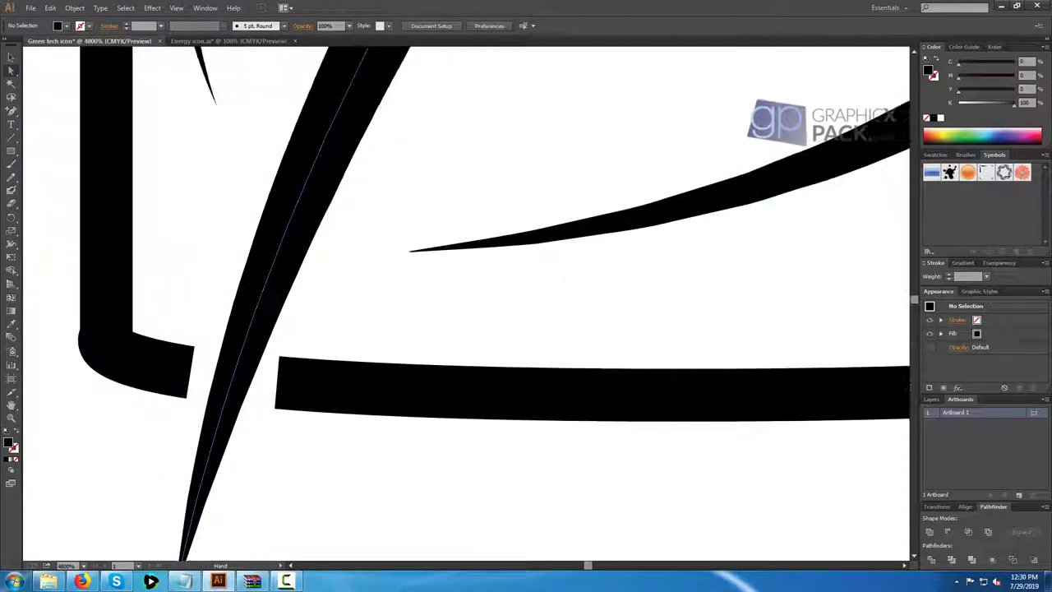
{"action": "left_click_drag", "start_coordinate": [188, 396], "coordinate": [180, 397]}
{"action": "left_click_drag", "start_coordinate": [275, 408], "coordinate": [264, 406]}
{"action": "left_click_drag", "start_coordinate": [279, 356], "coordinate": [286, 356]}
{"action": "left_click", "coordinate": [330, 309]}
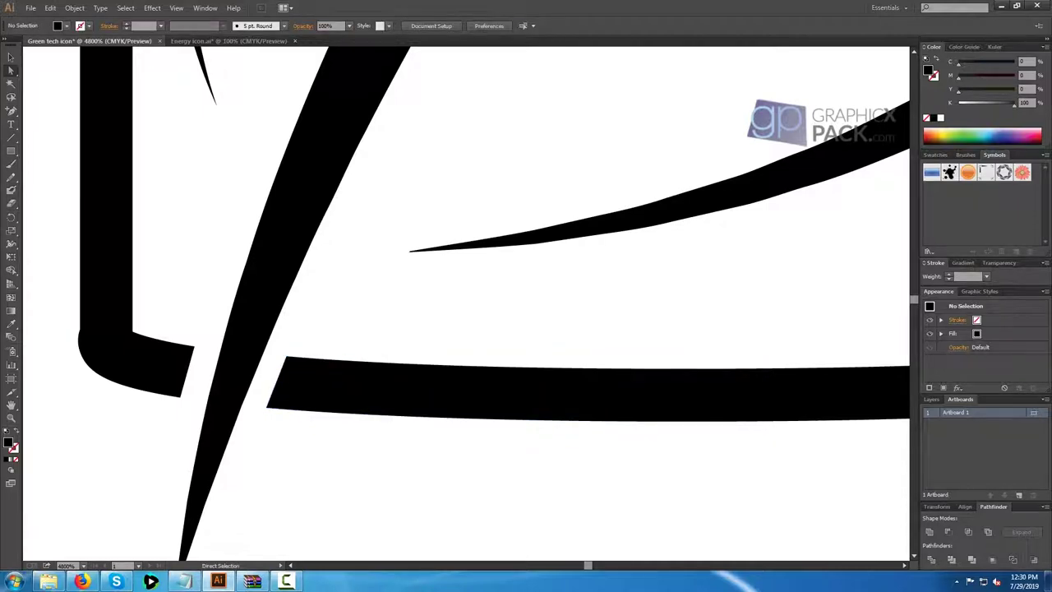
Expand the appearance of the leaf outline and midrib together into filled shapes.
{"action": "scroll", "coordinate": [387, 470], "scroll_direction": "down", "scroll_amount": 4}
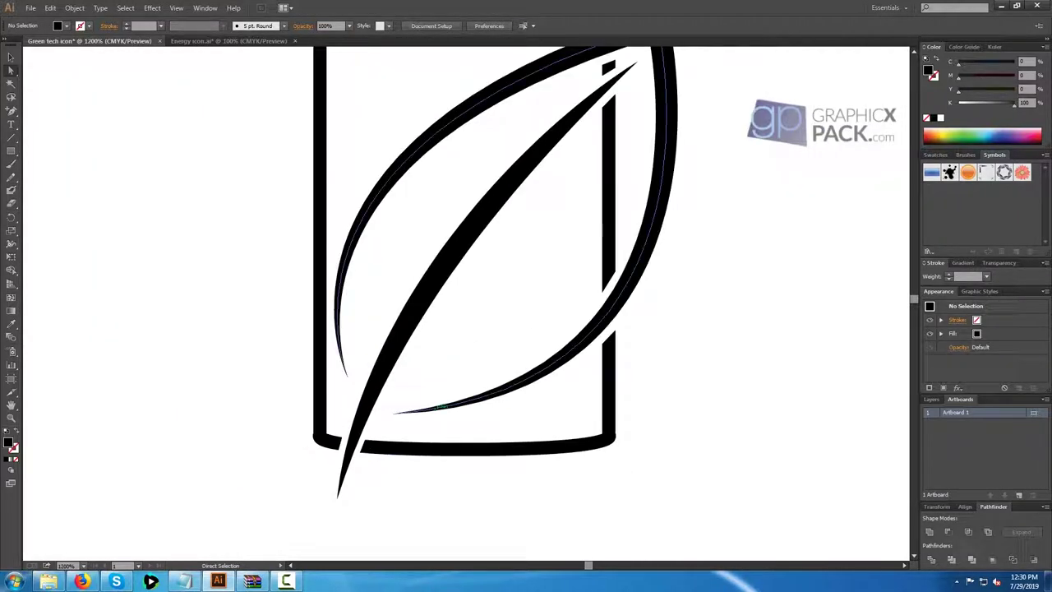
{"action": "scroll", "coordinate": [464, 354], "scroll_direction": "down", "scroll_amount": 1}
{"action": "left_click_drag", "start_coordinate": [464, 353], "coordinate": [384, 456]}
{"action": "left_click", "coordinate": [362, 311]}
{"action": "left_click", "coordinate": [354, 281]}
{"action": "left_click_drag", "start_coordinate": [353, 281], "coordinate": [387, 301]}
{"action": "key", "text": "v"}
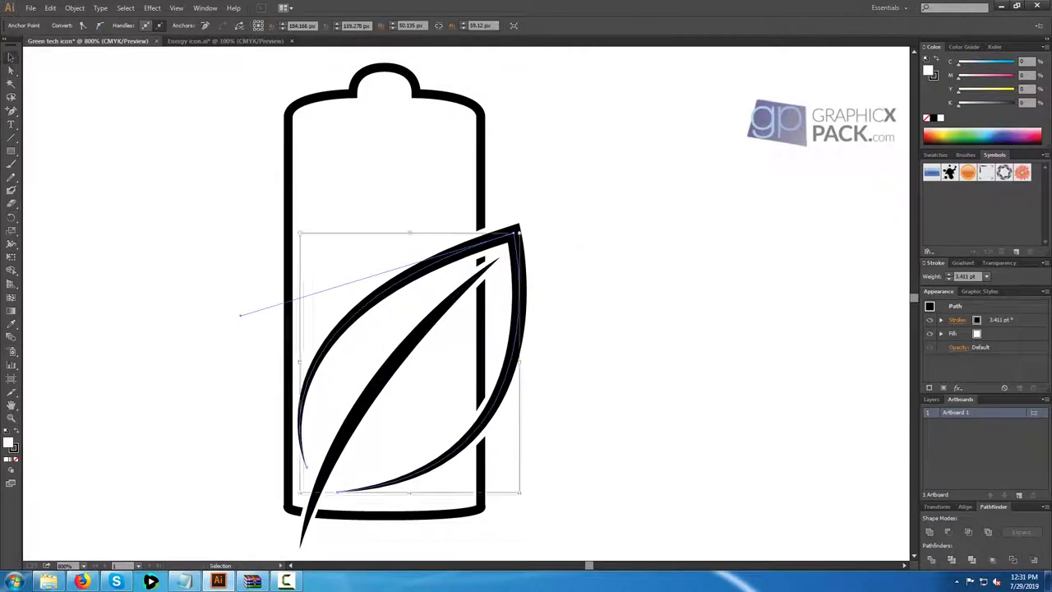
{"action": "left_click", "coordinate": [354, 281]}
{"action": "left_click", "coordinate": [363, 311]}
{"action": "left_click", "coordinate": [30, 7]}
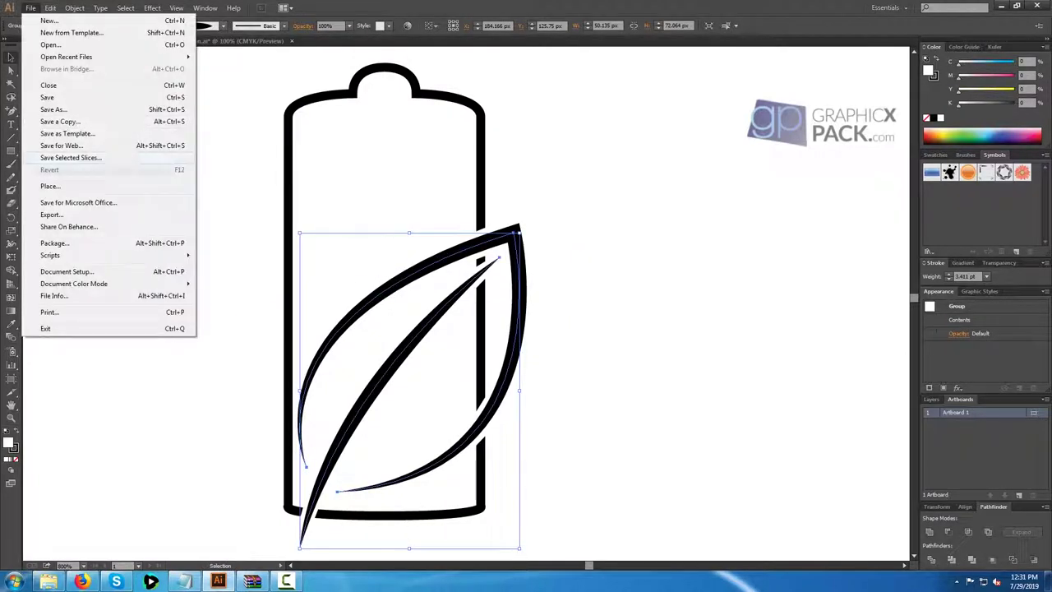
{"action": "mouse_move", "coordinate": [74, 7]}
{"action": "left_click", "coordinate": [98, 129]}
{"action": "left_click", "coordinate": [50, 8]}
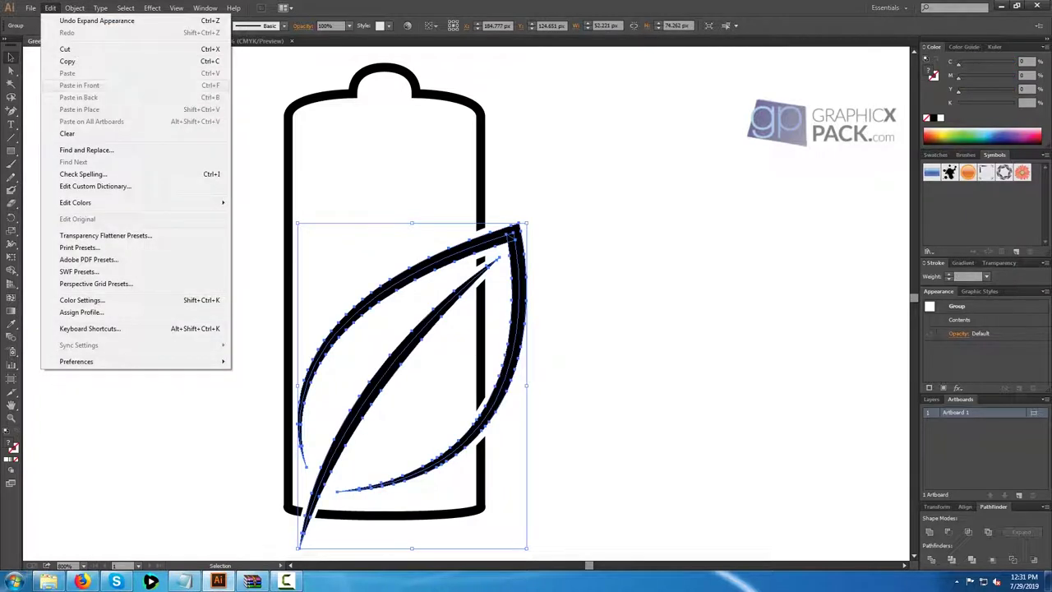
{"action": "left_click", "coordinate": [246, 205]}
{"action": "left_click", "coordinate": [246, 206]}
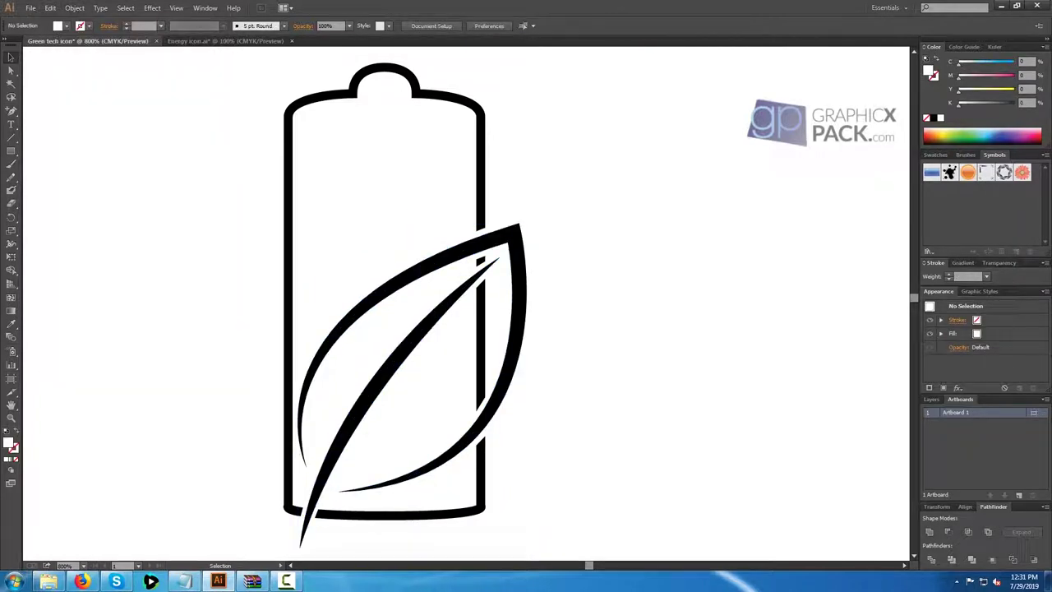
Start a Pen path with a vertical line about 11 px tall inside the battery's upper left corner.
{"action": "left_click_drag", "start_coordinate": [12, 111], "coordinate": [57, 112]}
{"action": "left_click", "coordinate": [299, 162]}
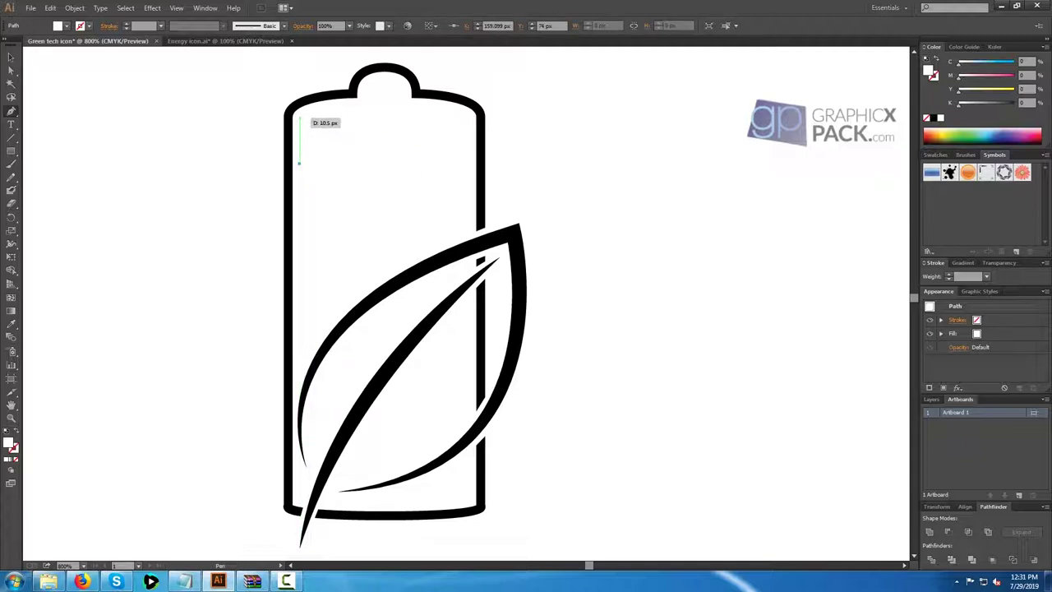
{"action": "left_click", "coordinate": [299, 116]}
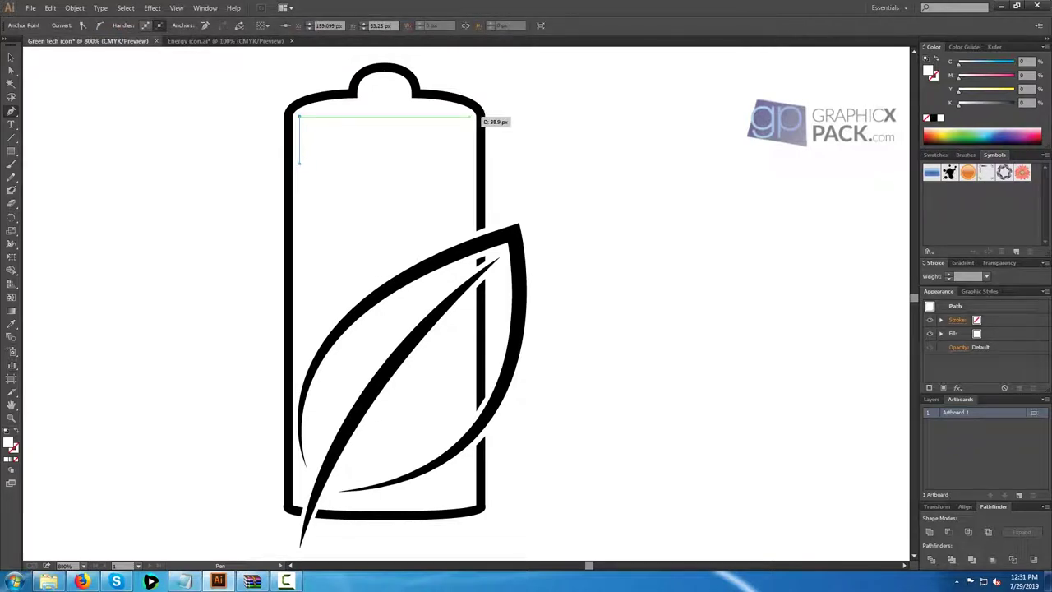
Extend the path into a closed charge block with an arched top, about 39 px wide and 13 px tall.
{"action": "left_click_drag", "start_coordinate": [472, 117], "coordinate": [561, 139]}
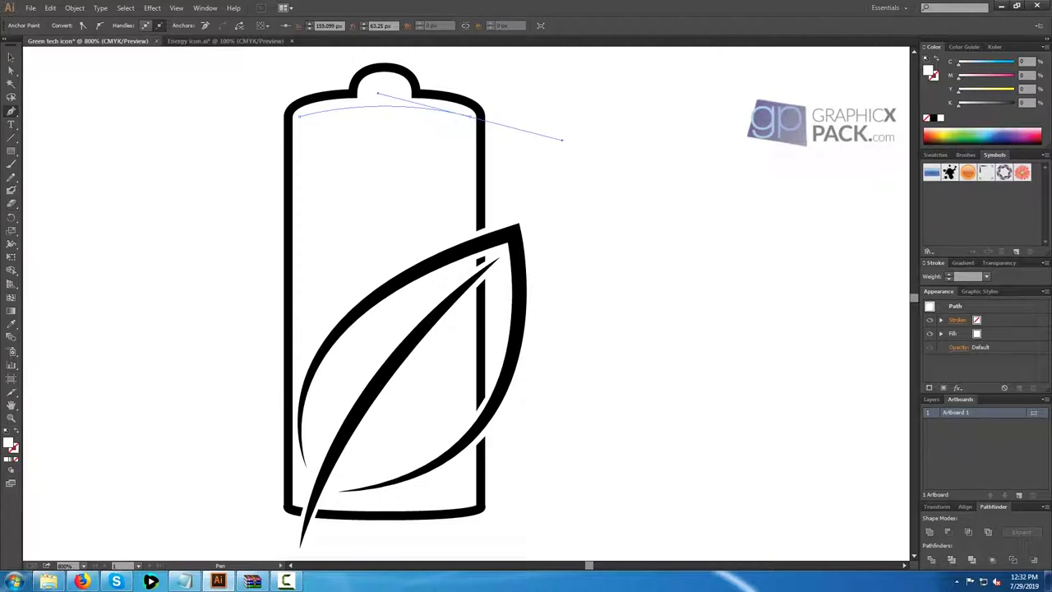
{"action": "left_click_drag", "start_coordinate": [561, 139], "coordinate": [561, 138]}
{"action": "left_click", "coordinate": [470, 117]}
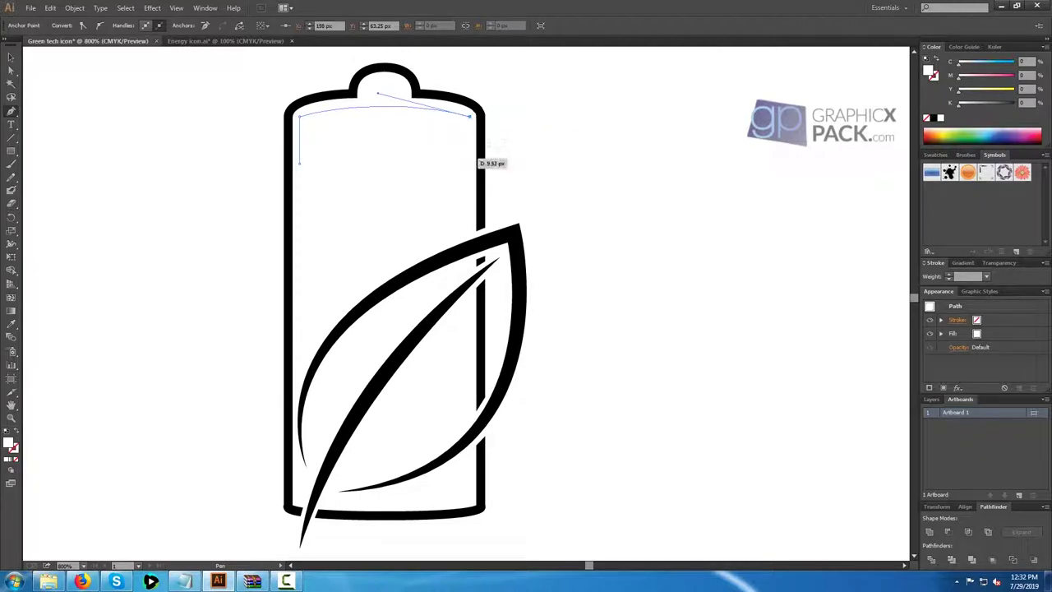
{"action": "left_click", "coordinate": [471, 162]}
{"action": "left_click", "coordinate": [300, 162]}
{"action": "left_click", "coordinate": [11, 70]}
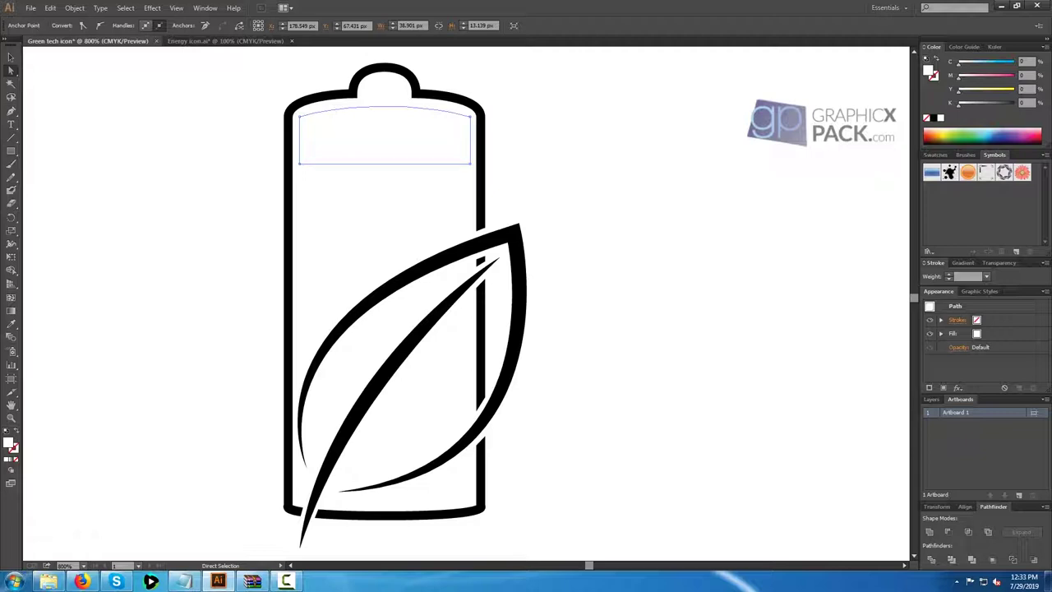
Fill the arched charge block with black.
{"action": "left_click", "coordinate": [11, 58]}
{"action": "left_click_drag", "start_coordinate": [392, 174], "coordinate": [386, 153]}
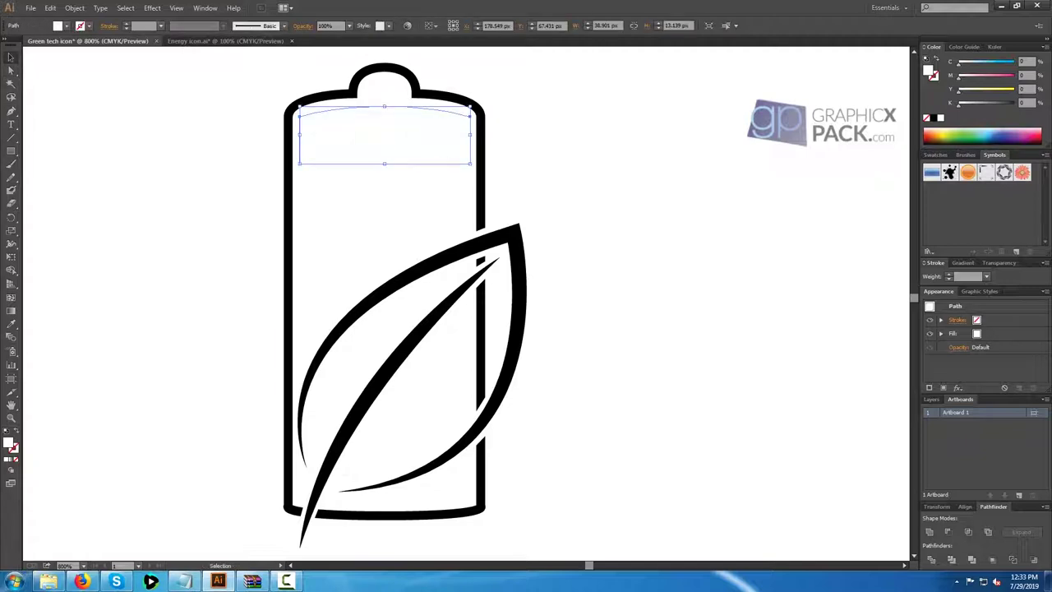
{"action": "left_click", "coordinate": [59, 26]}
{"action": "left_click", "coordinate": [30, 47]}
{"action": "left_click", "coordinate": [193, 140]}
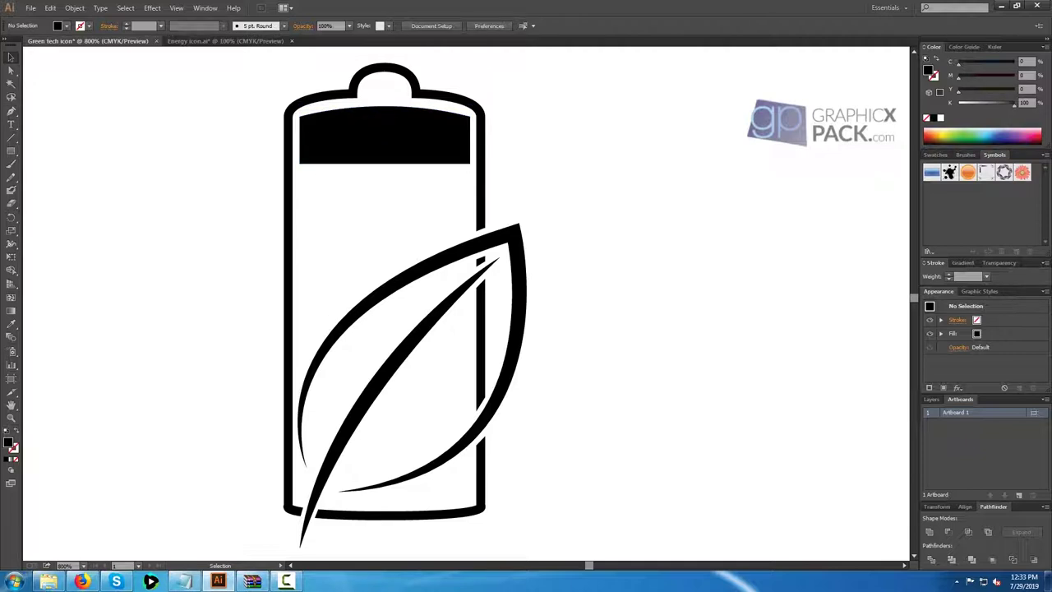
Undo the block's black fill and its path back to the first vertical line.
{"action": "key", "text": "ctrl+z"}
{"action": "key", "text": "ctrl+z"}
{"action": "key", "text": "ctrl+z"}
{"action": "key", "text": "ctrl+z"}
{"action": "key", "text": "ctrl+z"}
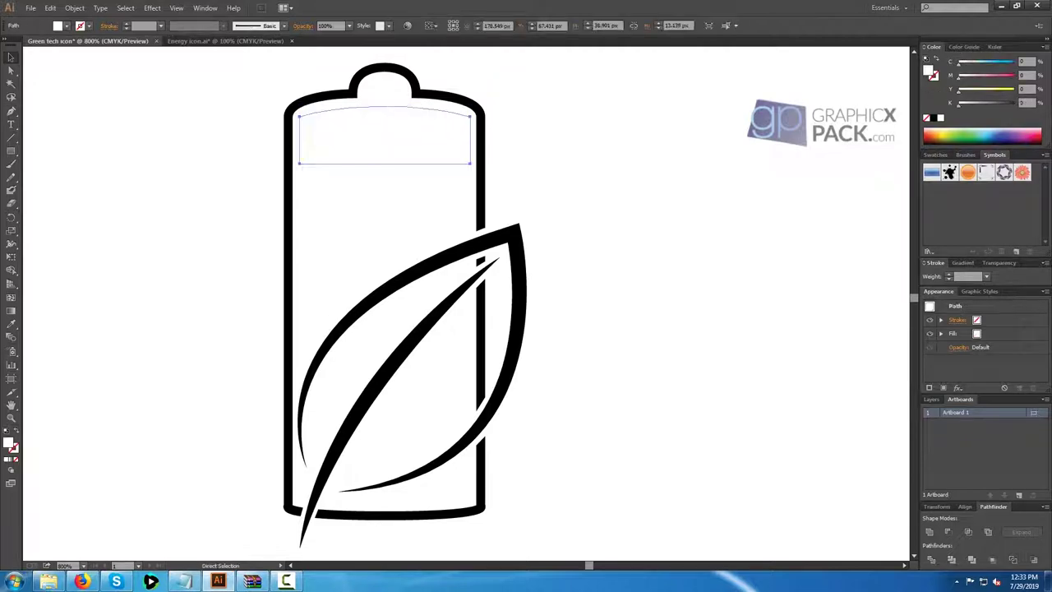
Complete the path as a half block with a curved top ending at the battery's centre line, about 19 px wide and 13.6 px tall.
{"action": "key", "text": "p"}
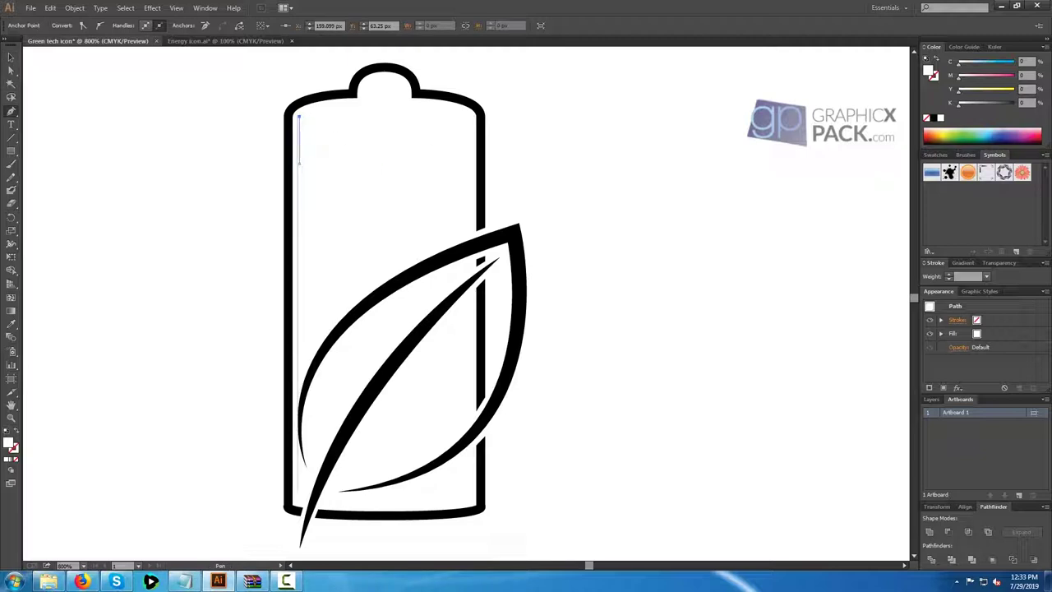
{"action": "left_click_drag", "start_coordinate": [384, 105], "coordinate": [457, 106]}
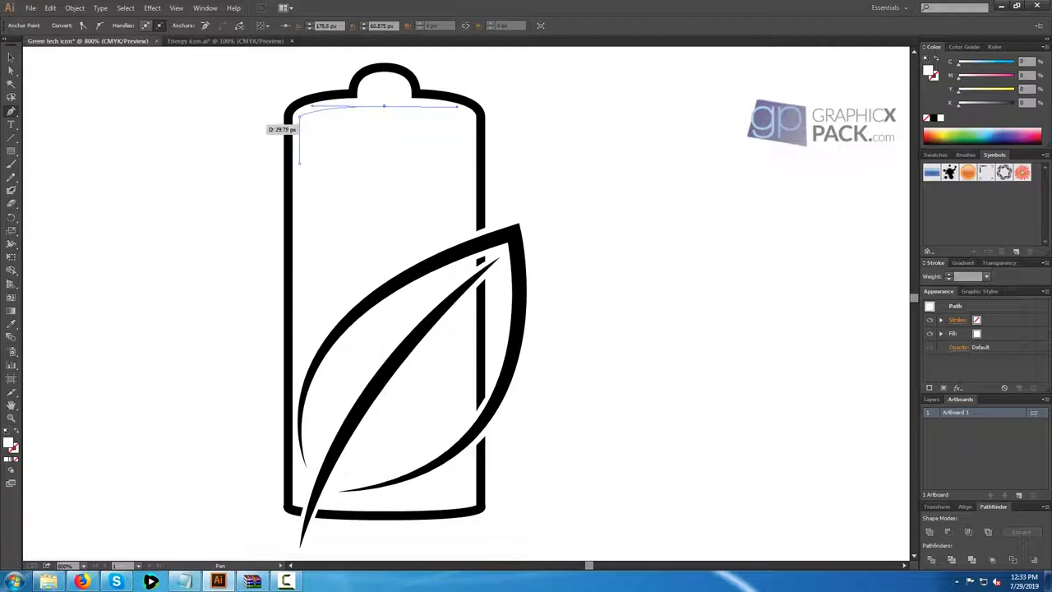
{"action": "key", "text": "ctrl+z"}
{"action": "left_click_drag", "start_coordinate": [384, 105], "coordinate": [468, 103]}
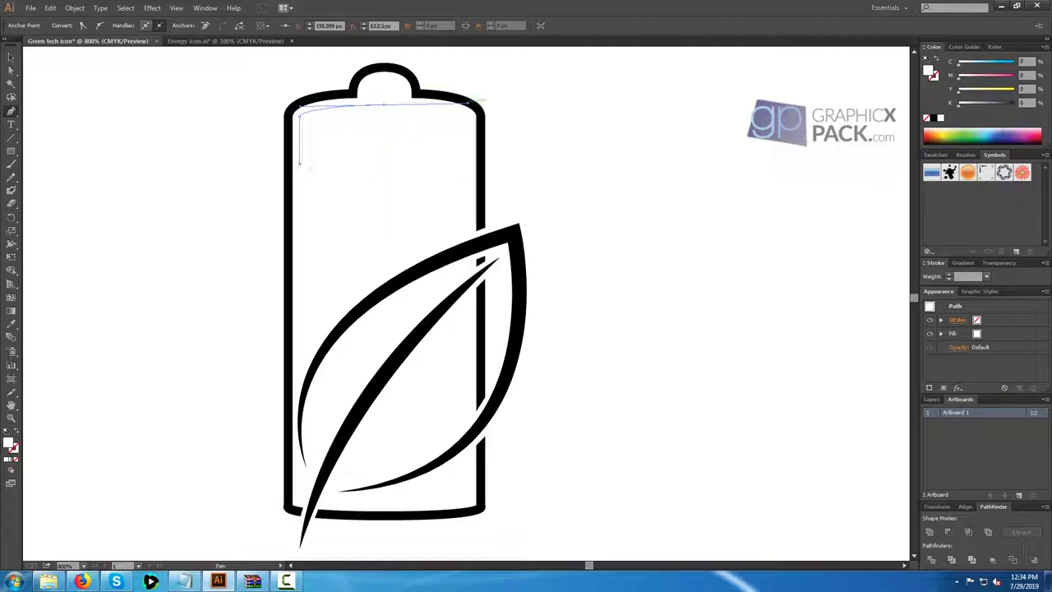
{"action": "key", "text": "ctrl+z"}
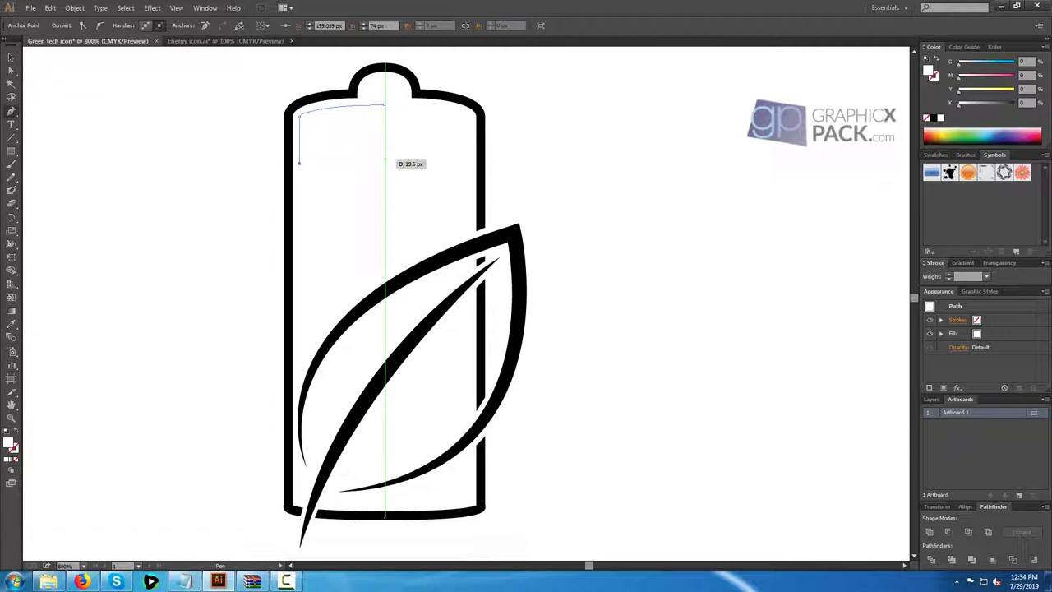
{"action": "left_click", "coordinate": [384, 163]}
{"action": "key", "text": "v"}
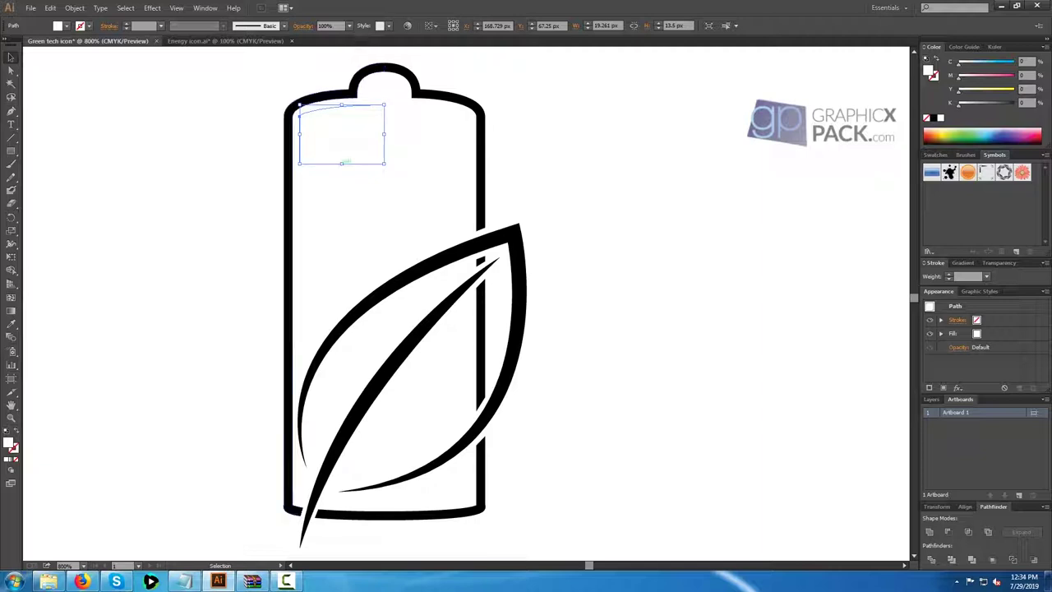
Give the half block a black fill and no stroke.
{"action": "left_click", "coordinate": [66, 25]}
{"action": "left_click", "coordinate": [7, 45]}
{"action": "left_click", "coordinate": [79, 26]}
{"action": "left_click", "coordinate": [29, 44]}
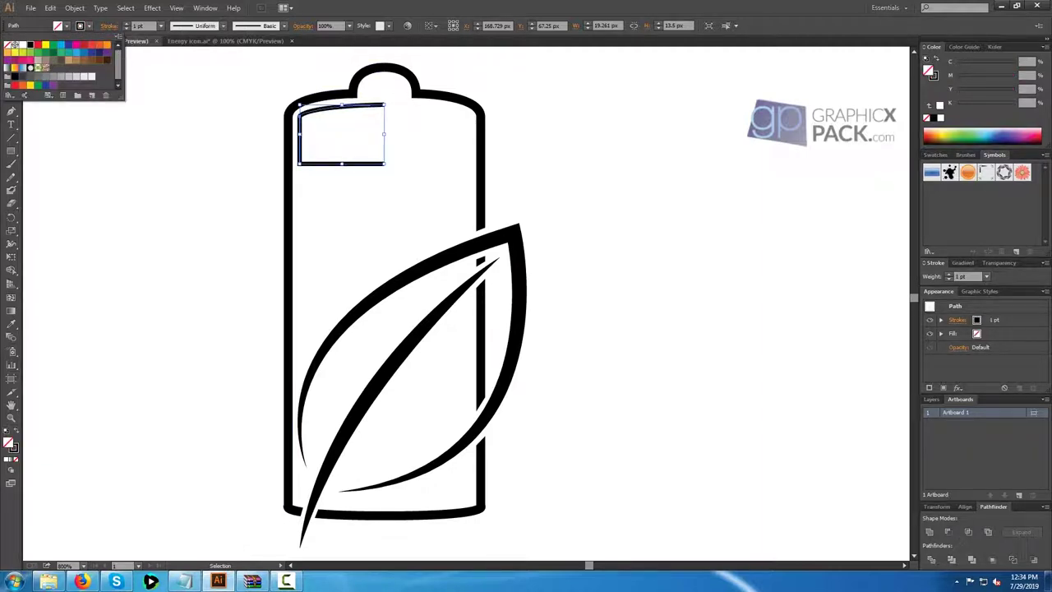
{"action": "left_click", "coordinate": [8, 44]}
{"action": "left_click", "coordinate": [66, 25]}
{"action": "left_click", "coordinate": [29, 44]}
{"action": "key", "text": "Escape"}
Create a reflected copy of the half block, mirrored across the vertical axis.
{"action": "right_click", "coordinate": [365, 144]}
{"action": "mouse_move", "coordinate": [399, 288]}
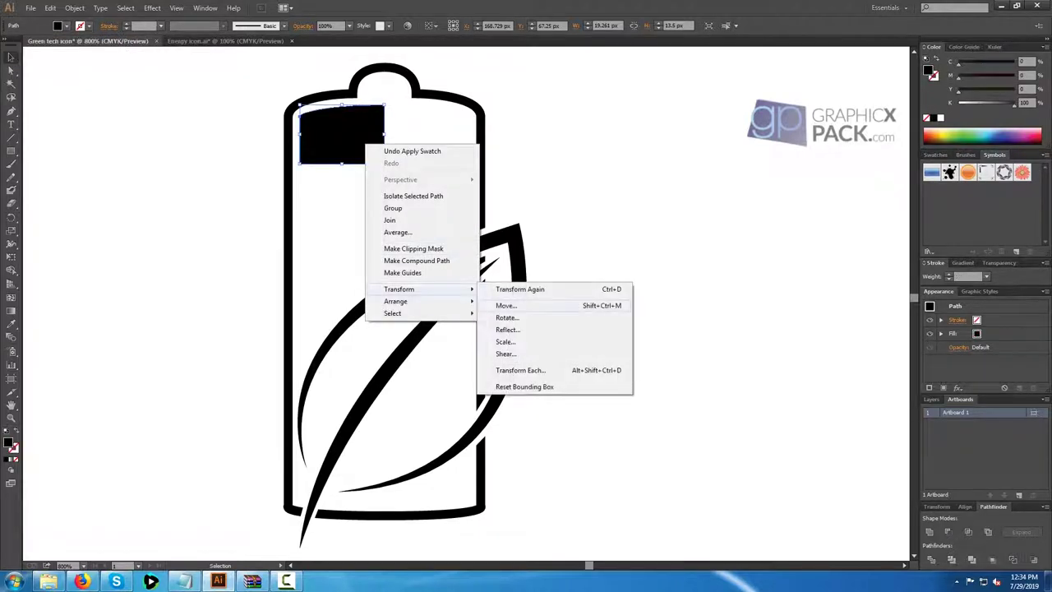
{"action": "left_click", "coordinate": [534, 334]}
{"action": "left_click", "coordinate": [767, 289]}
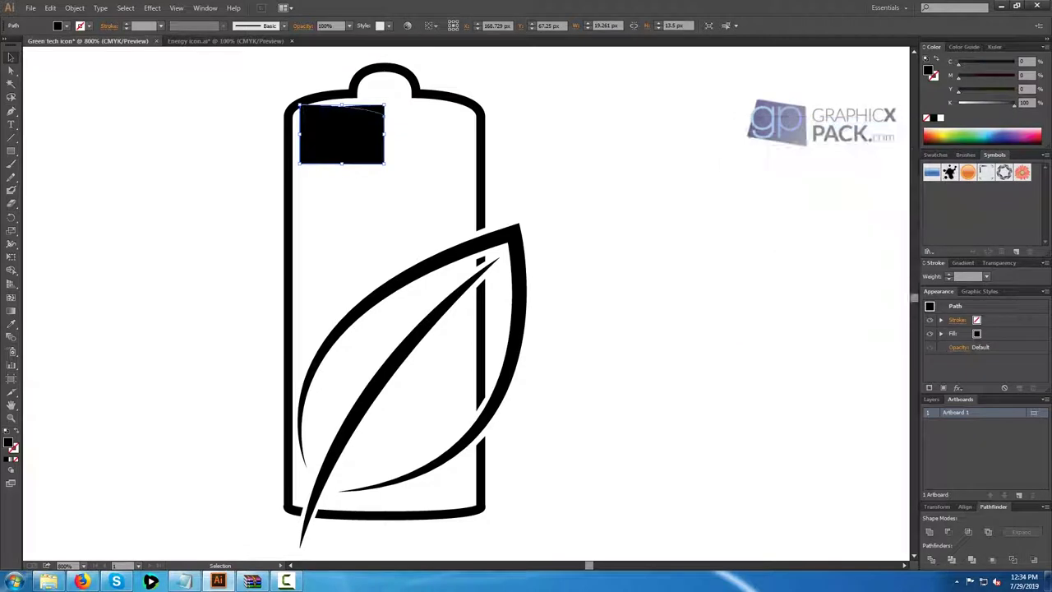
Nudge the mirrored copy right until it sits beside the original half in the battery's upper right.
{"action": "key", "text": "Right"}
{"action": "key", "text": "Right"}
{"action": "key", "text": "Right"}
{"action": "key", "text": "Right"}
{"action": "key", "text": "Right"}
{"action": "key", "text": "Right"}
{"action": "key", "text": "Right"}
{"action": "key", "text": "Right"}
{"action": "key", "text": "Right"}
{"action": "key", "text": "Right"}
{"action": "key", "text": "Right"}
{"action": "key", "text": "Right"}
{"action": "key", "text": "Right"}
{"action": "key", "text": "Right"}
{"action": "key", "text": "Right"}
{"action": "key", "text": "Right"}
{"action": "key", "text": "Right"}
{"action": "key", "text": "Right"}
{"action": "key", "text": "Right"}
{"action": "key", "text": "Right"}
{"action": "key", "text": "Left"}
{"action": "key", "text": "Right"}
Shift the mirrored half slightly left toward the original half and deselect it.
{"action": "scroll", "coordinate": [363, 133], "scroll_direction": "up", "scroll_amount": 2}
{"action": "left_click_drag", "start_coordinate": [363, 134], "coordinate": [357, 214]}
{"action": "left_click_drag", "start_coordinate": [442, 227], "coordinate": [434, 229]}
{"action": "key", "text": "ctrl+shift+a"}
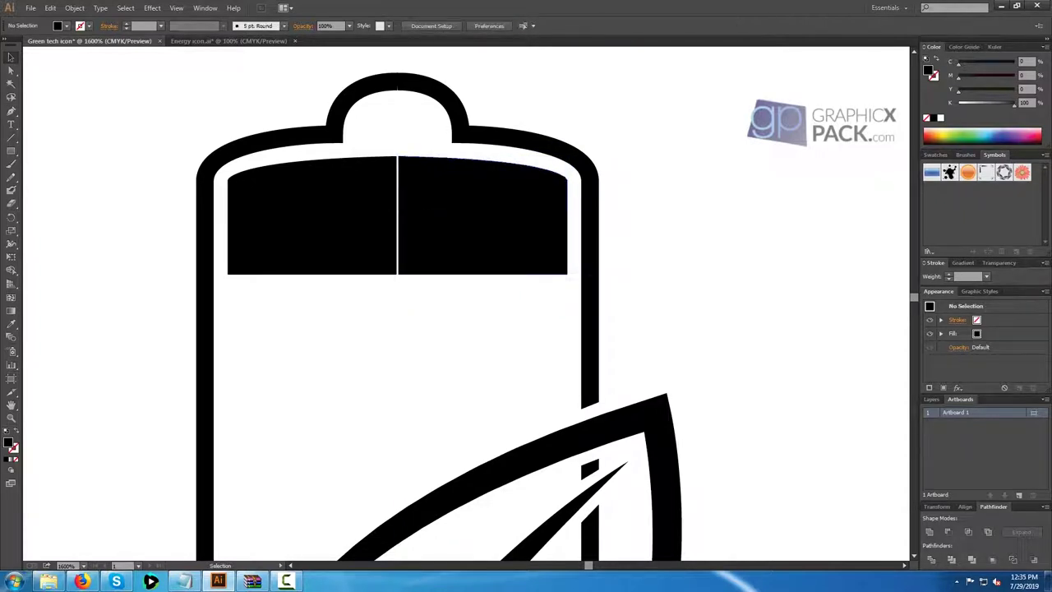
Group the two half blocks inside the battery's upper end.
{"action": "key", "text": "a"}
{"action": "mouse_move", "coordinate": [403, 173]}
{"action": "left_mouse_down"}
{"action": "mouse_move", "coordinate": [387, 147]}
{"action": "mouse_move", "coordinate": [408, 171]}
{"action": "left_mouse_up"}
{"action": "right_click", "coordinate": [398, 156]}
{"action": "left_click", "coordinate": [425, 209]}
{"action": "left_click_drag", "start_coordinate": [386, 263], "coordinate": [409, 286]}
{"action": "right_click", "coordinate": [398, 273]}
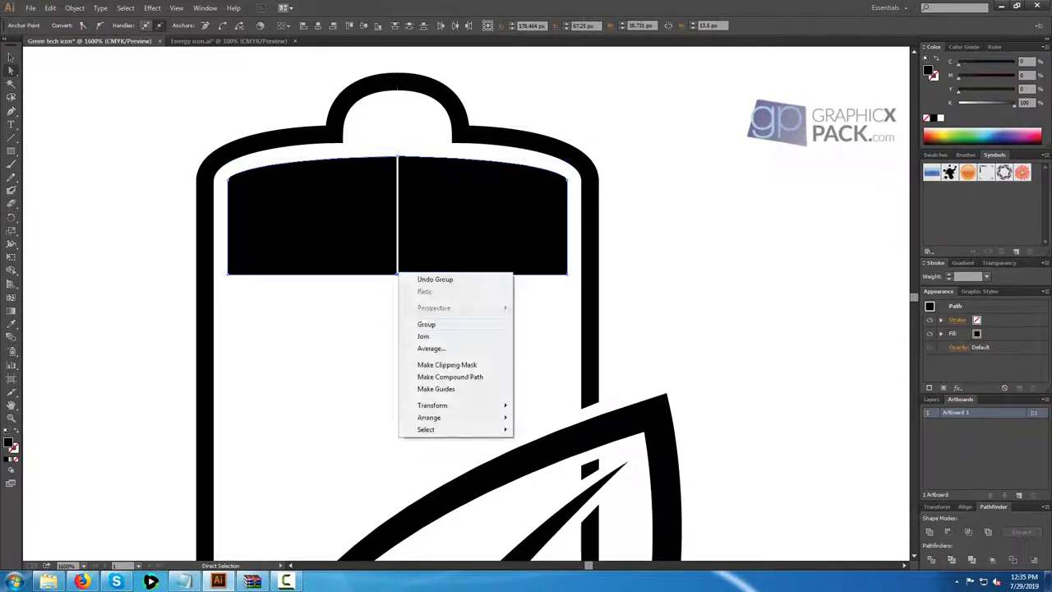
{"action": "left_click", "coordinate": [425, 324]}
{"action": "key", "text": "ctrl+g"}
{"action": "key", "text": "v"}
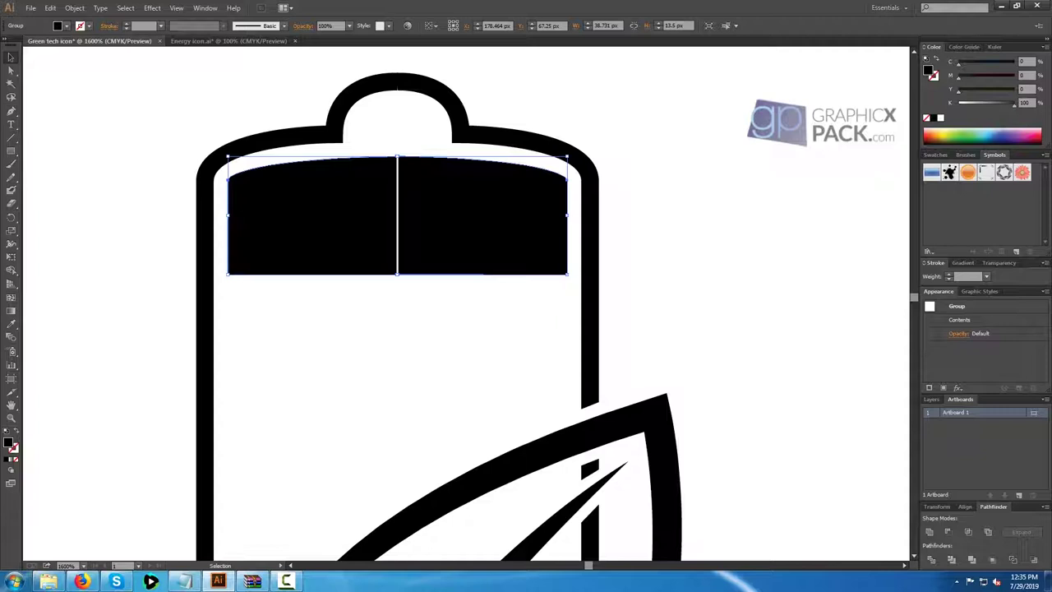
Try to join the facing centre anchor points of the two half blocks, and clear the selection.
{"action": "key", "text": "ctrl+shift+a"}
{"action": "key", "text": "a"}
{"action": "left_click_drag", "start_coordinate": [387, 148], "coordinate": [417, 288]}
{"action": "right_click", "coordinate": [398, 164]}
{"action": "left_click", "coordinate": [423, 229]}
{"action": "left_click", "coordinate": [630, 308]}
{"action": "left_click", "coordinate": [629, 307]}
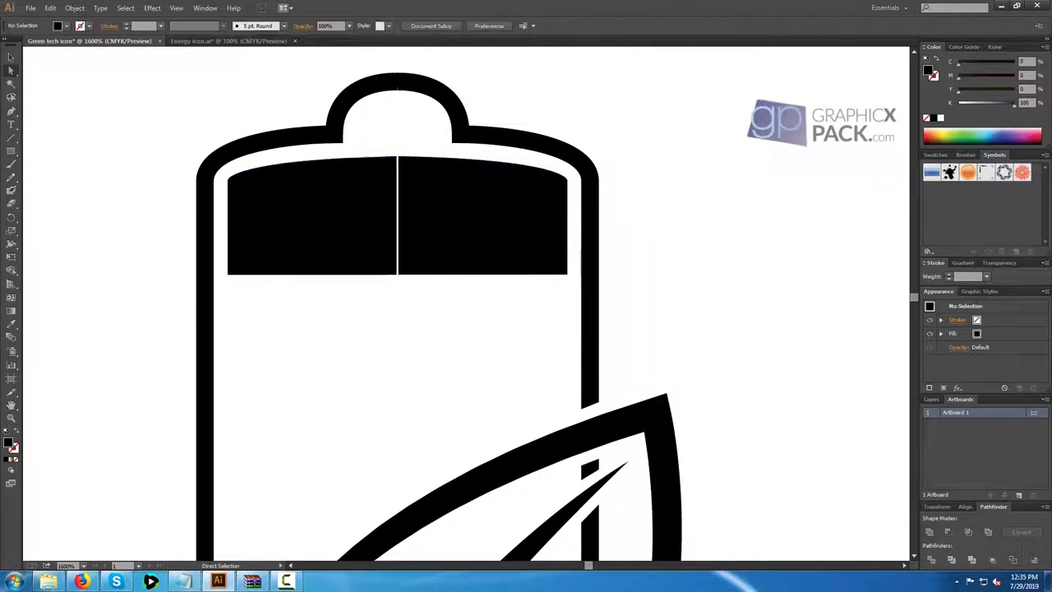
Move the right half block's upper and lower centre anchor points onto the left half's edge to close the gap.
{"action": "scroll", "coordinate": [391, 191], "scroll_direction": "up", "scroll_amount": 2}
{"action": "left_click_drag", "start_coordinate": [405, 122], "coordinate": [402, 121]}
{"action": "left_click_drag", "start_coordinate": [405, 358], "coordinate": [402, 357]}
Try to join the half blocks along their shared centre edge.
{"action": "left_click_drag", "start_coordinate": [381, 105], "coordinate": [416, 372]}
{"action": "right_click", "coordinate": [402, 121]}
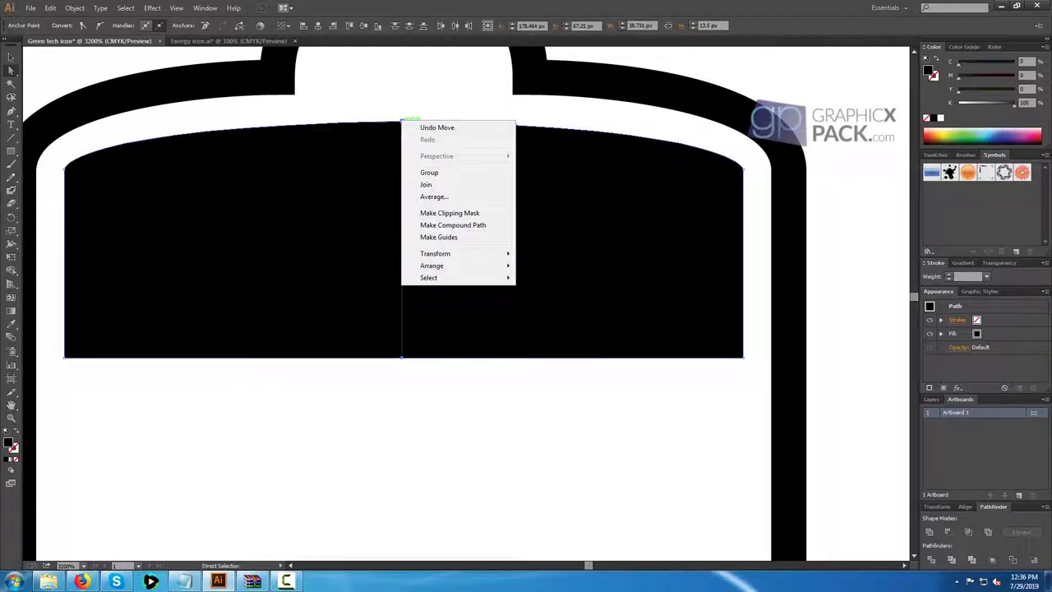
{"action": "left_click", "coordinate": [427, 185]}
{"action": "key", "text": "Return"}
{"action": "key", "text": "v"}
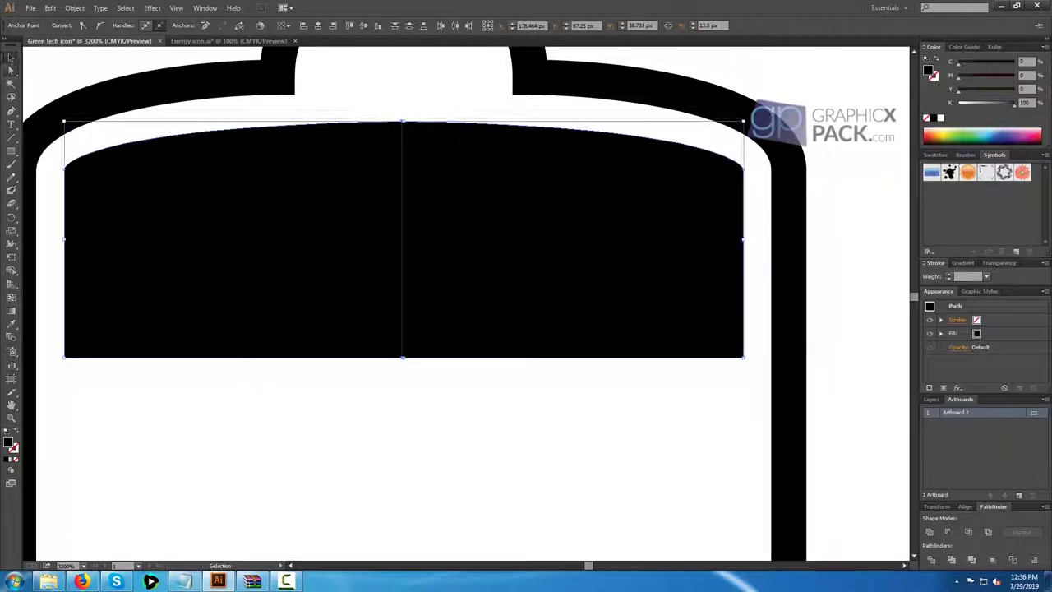
Group the two touching half blocks and deselect them.
{"action": "key", "text": "ctrl+g"}
{"action": "scroll", "coordinate": [418, 361], "scroll_direction": "up", "scroll_amount": 1}
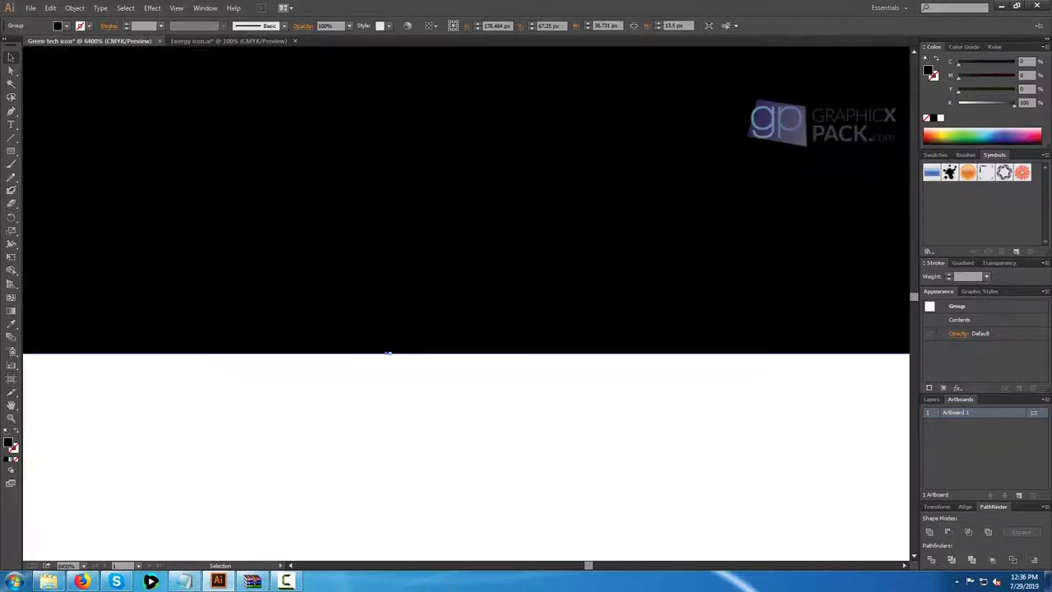
{"action": "scroll", "coordinate": [373, 362], "scroll_direction": "up", "scroll_amount": 3}
{"action": "scroll", "coordinate": [372, 362], "scroll_direction": "down", "scroll_amount": 3}
{"action": "key", "text": "ctrl+shift+a"}
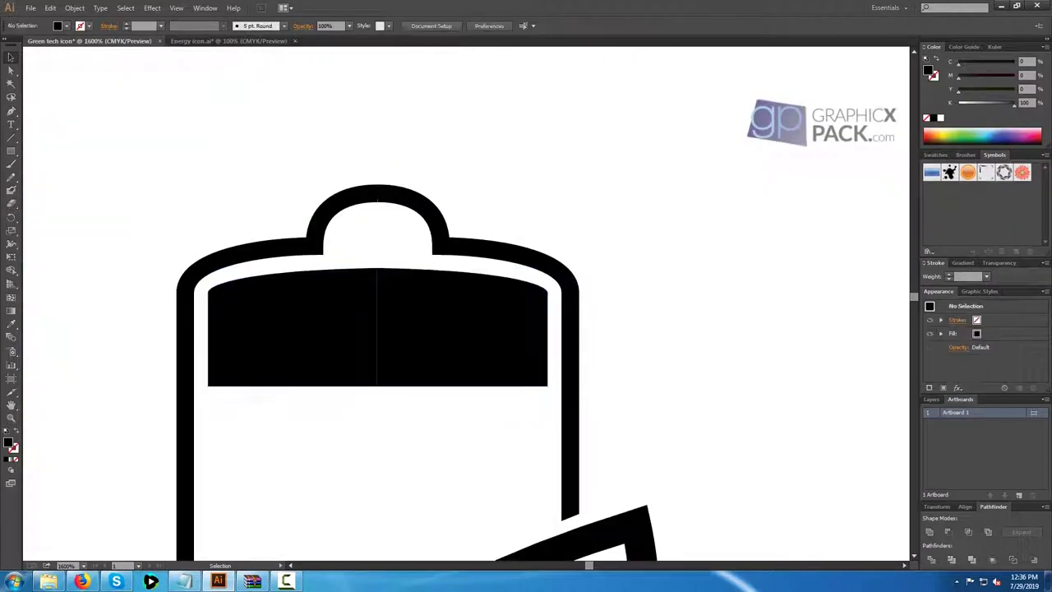
Ungroup the two half blocks and select the right half on its own.
{"action": "left_click_drag", "start_coordinate": [382, 298], "coordinate": [383, 299]}
{"action": "key", "text": "ctrl+shift+a"}
{"action": "left_click", "coordinate": [361, 329]}
{"action": "key", "text": "ctrl+shift+a"}
{"action": "left_click", "coordinate": [460, 329]}
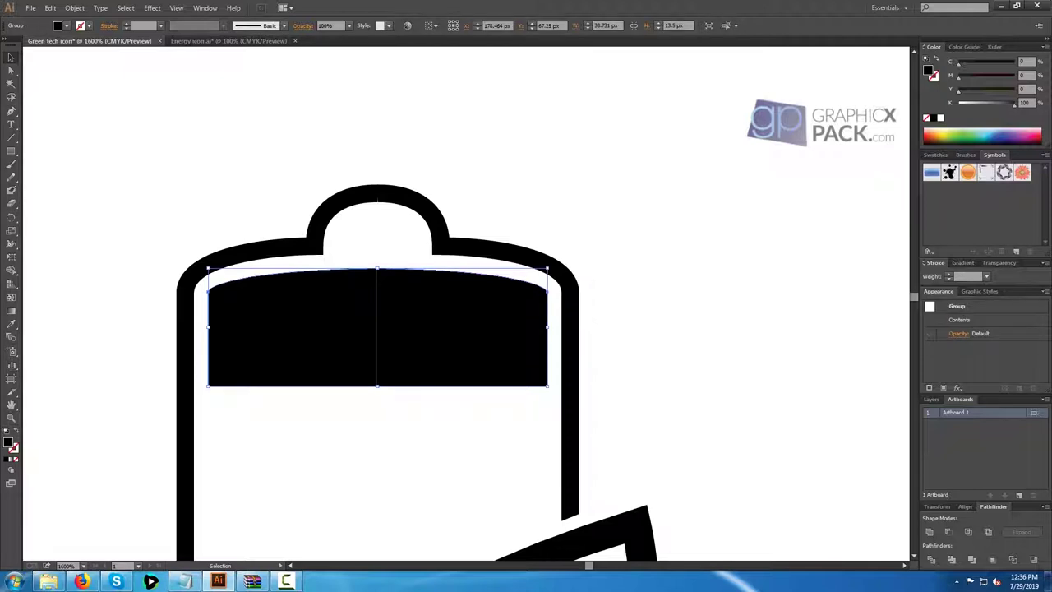
{"action": "scroll", "coordinate": [339, 273], "scroll_direction": "up", "scroll_amount": 3}
{"action": "scroll", "coordinate": [453, 244], "scroll_direction": "down", "scroll_amount": 1}
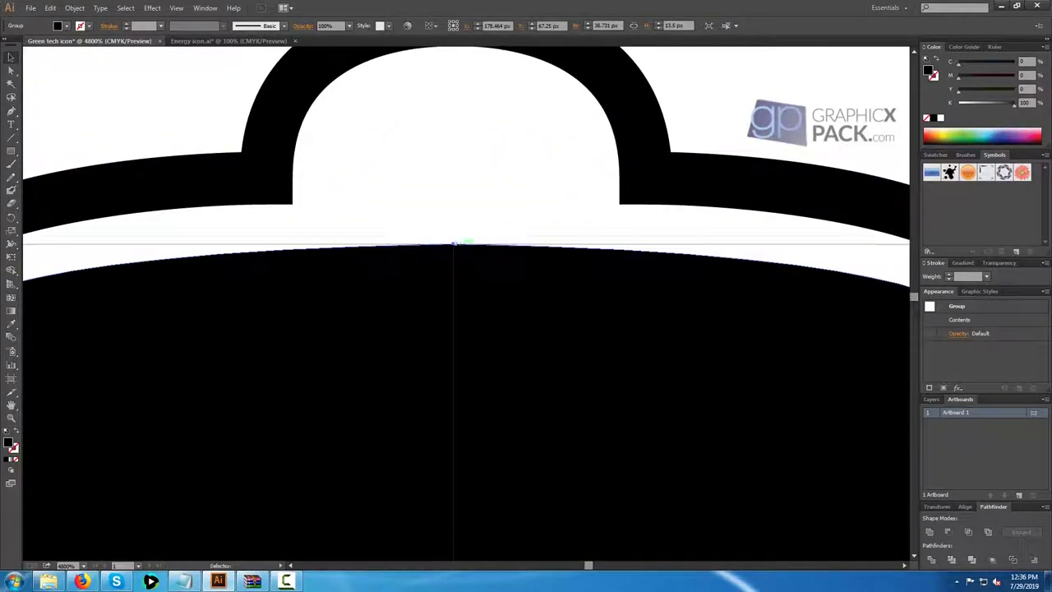
{"action": "right_click", "coordinate": [377, 315]}
{"action": "left_click", "coordinate": [409, 380]}
{"action": "left_click", "coordinate": [419, 226]}
{"action": "left_click", "coordinate": [402, 304]}
{"action": "left_click", "coordinate": [509, 304]}
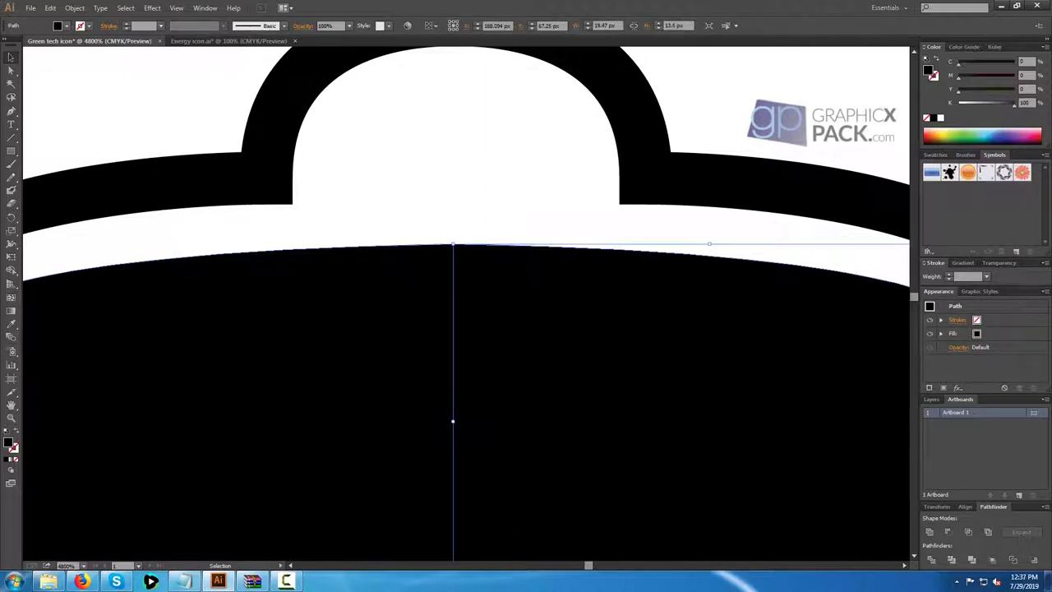
Select the right half block's top centre anchor point, and undo the recent moves of the half blocks.
{"action": "left_click", "coordinate": [455, 244]}
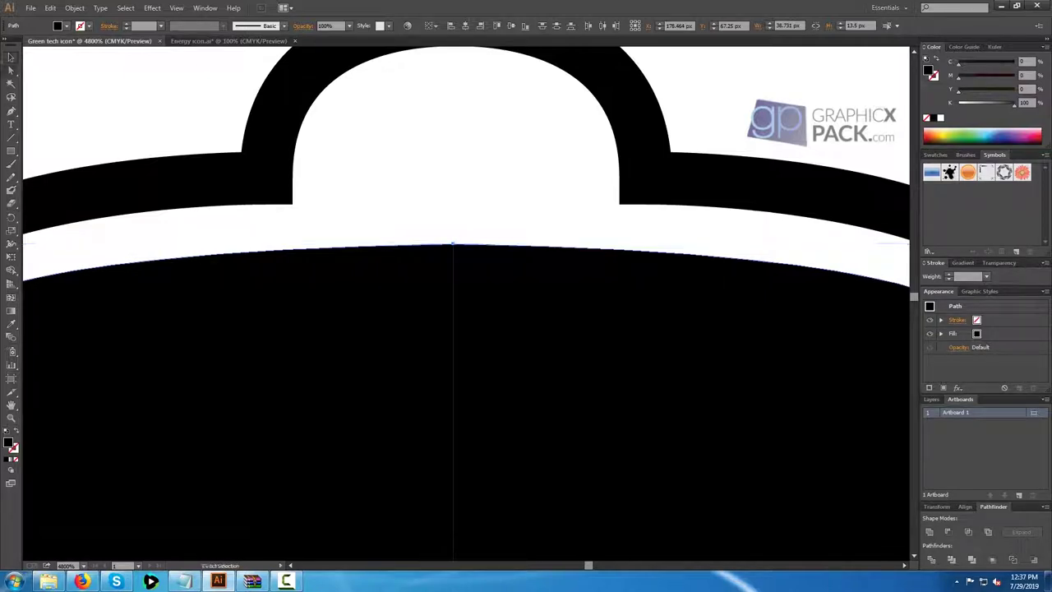
{"action": "scroll", "coordinate": [454, 244], "scroll_direction": "down", "scroll_amount": 2}
{"action": "scroll", "coordinate": [460, 251], "scroll_direction": "up", "scroll_amount": 3}
{"action": "left_click", "coordinate": [464, 247]}
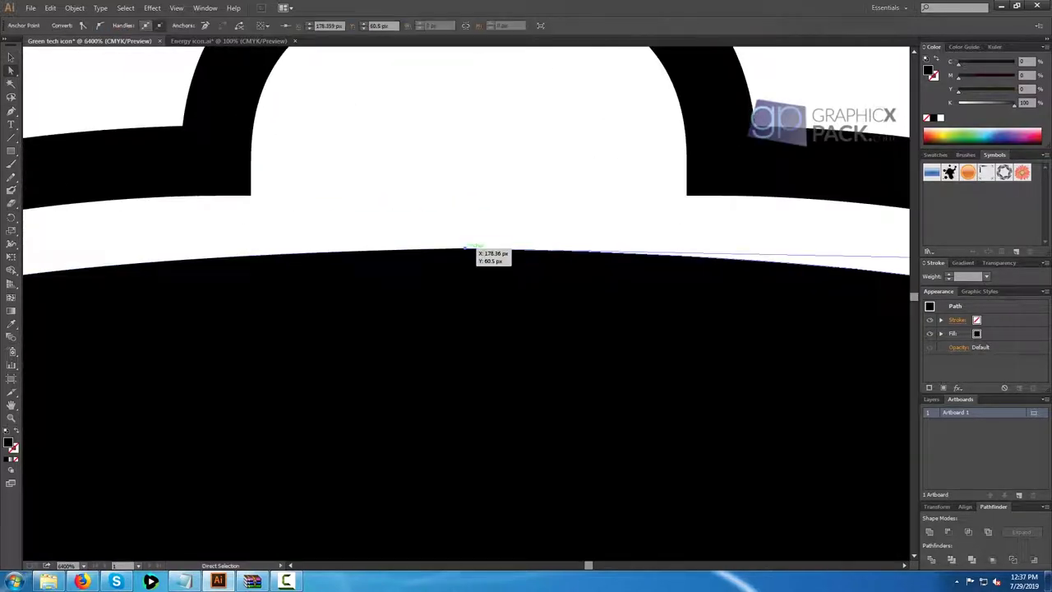
{"action": "key", "text": "ctrl+z"}
{"action": "key", "text": "ctrl+z"}
{"action": "key", "text": "ctrl+z"}
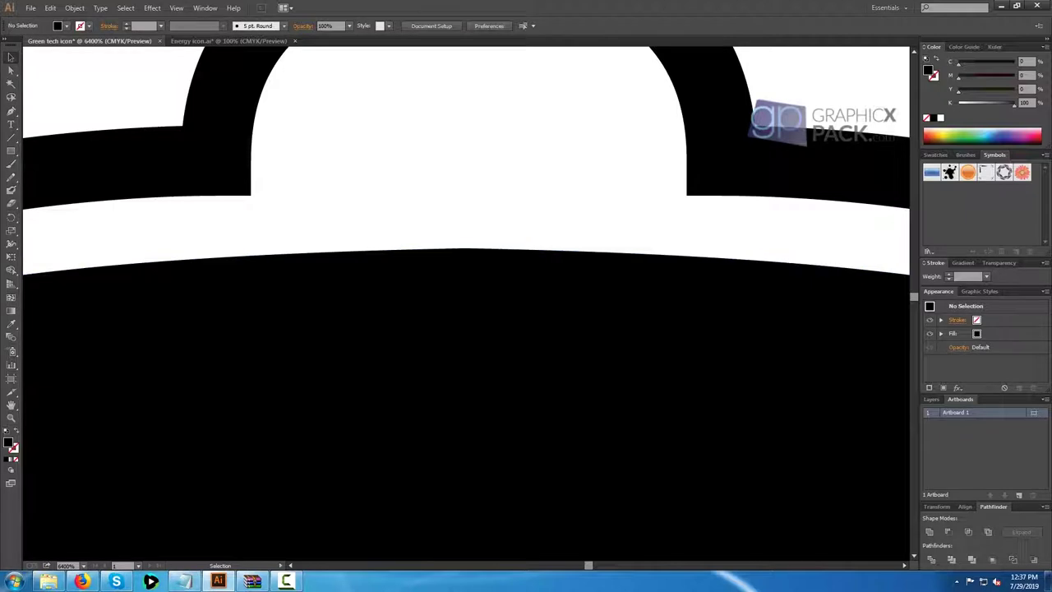
{"action": "key", "text": "ctrl+z"}
{"action": "key", "text": "ctrl+z"}
{"action": "key", "text": "ctrl+z"}
{"action": "key", "text": "ctrl+z"}
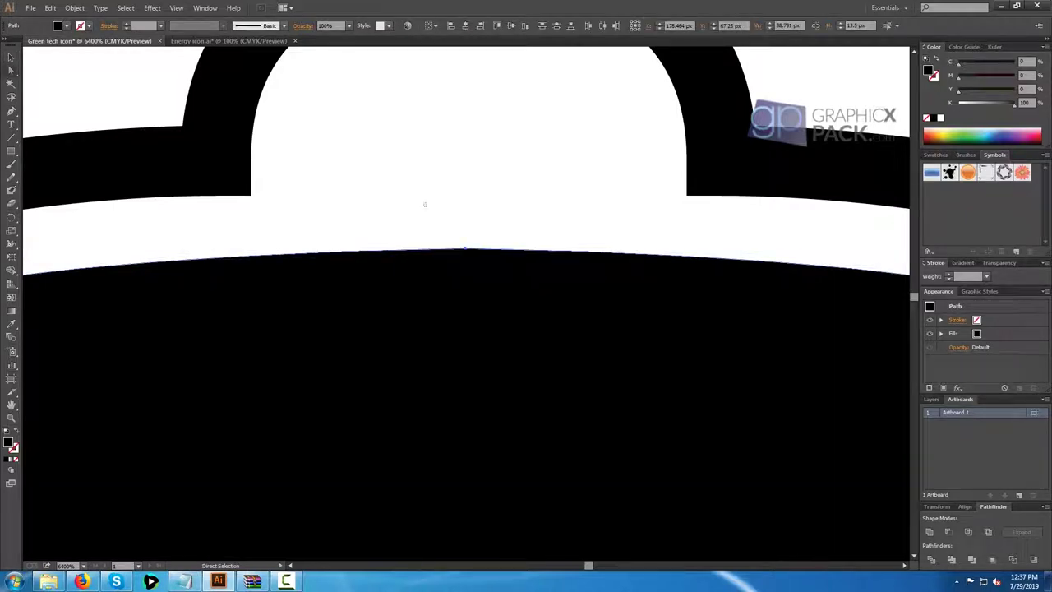
{"action": "key", "text": "v"}
{"action": "scroll", "coordinate": [461, 361], "scroll_direction": "down", "scroll_amount": 4}
{"action": "left_click_drag", "start_coordinate": [464, 251], "coordinate": [405, 199]}
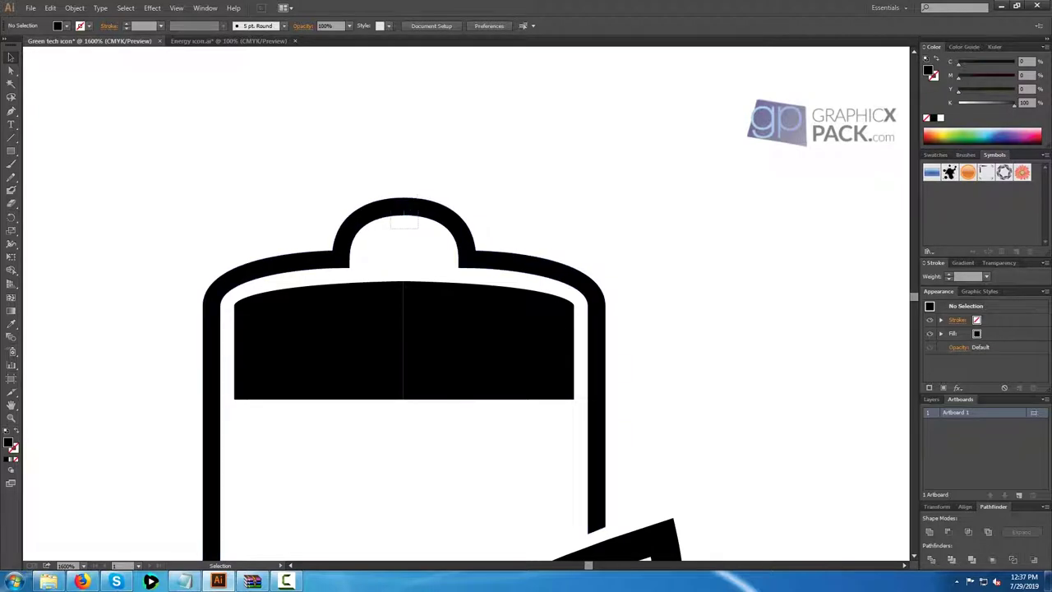
{"action": "left_click", "coordinate": [405, 200]}
{"action": "right_click", "coordinate": [400, 207]}
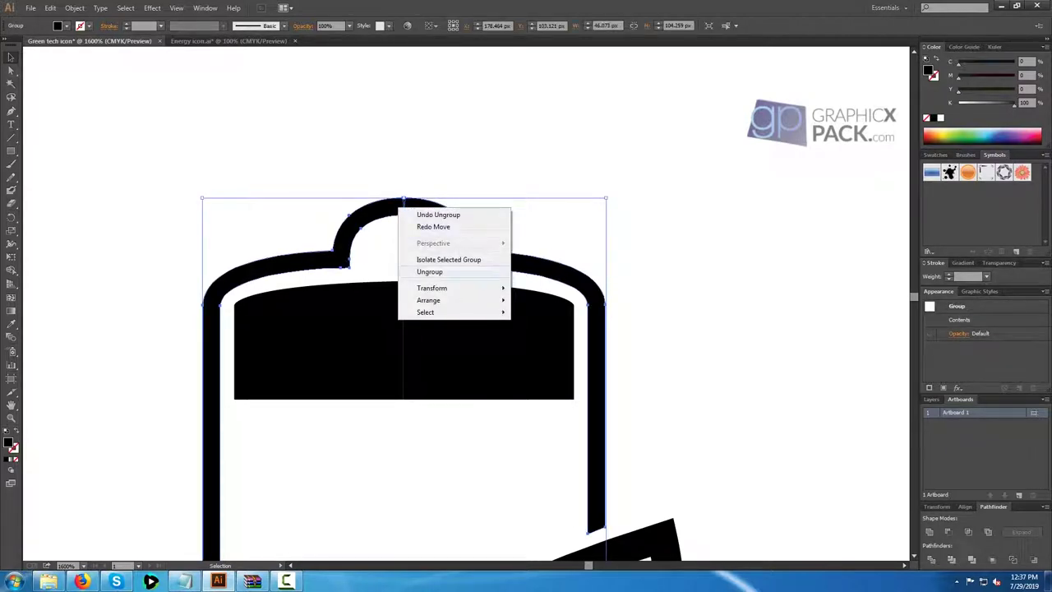
{"action": "key", "text": "Escape"}
Try to join the meeting anchor points at the top centre of the battery outline, and deselect it.
{"action": "key", "text": "a"}
{"action": "left_click_drag", "start_coordinate": [391, 188], "coordinate": [416, 222]}
{"action": "right_click", "coordinate": [403, 207]}
{"action": "left_click", "coordinate": [425, 272]}
{"action": "left_click", "coordinate": [431, 311]}
{"action": "left_click", "coordinate": [631, 311]}
{"action": "key", "text": "v"}
{"action": "left_click", "coordinate": [674, 320]}
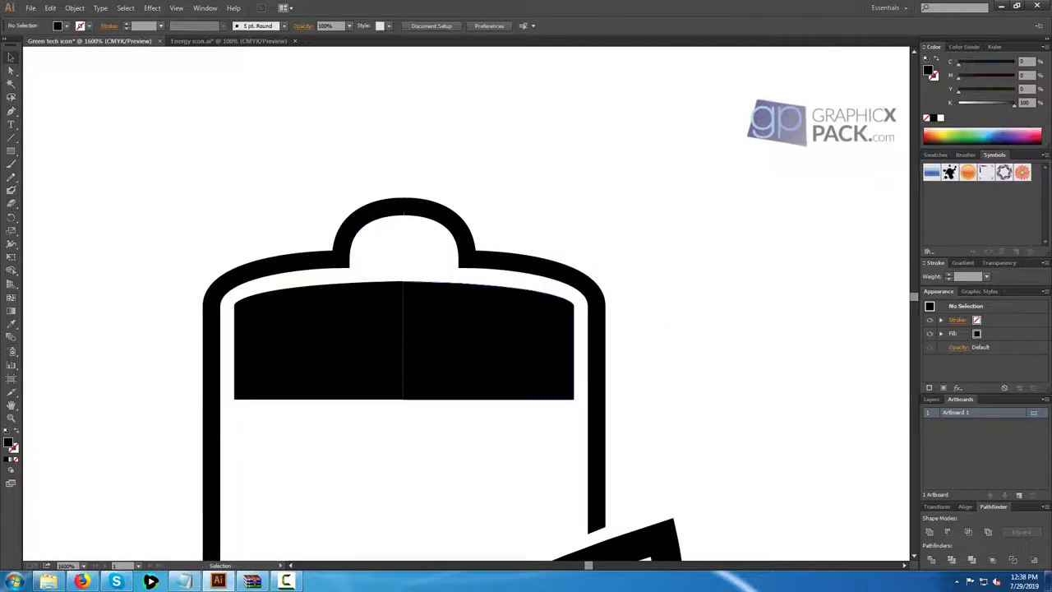
Select the battery outline and ungroup its halves.
{"action": "left_click", "coordinate": [596, 329]}
{"action": "left_click", "coordinate": [597, 345]}
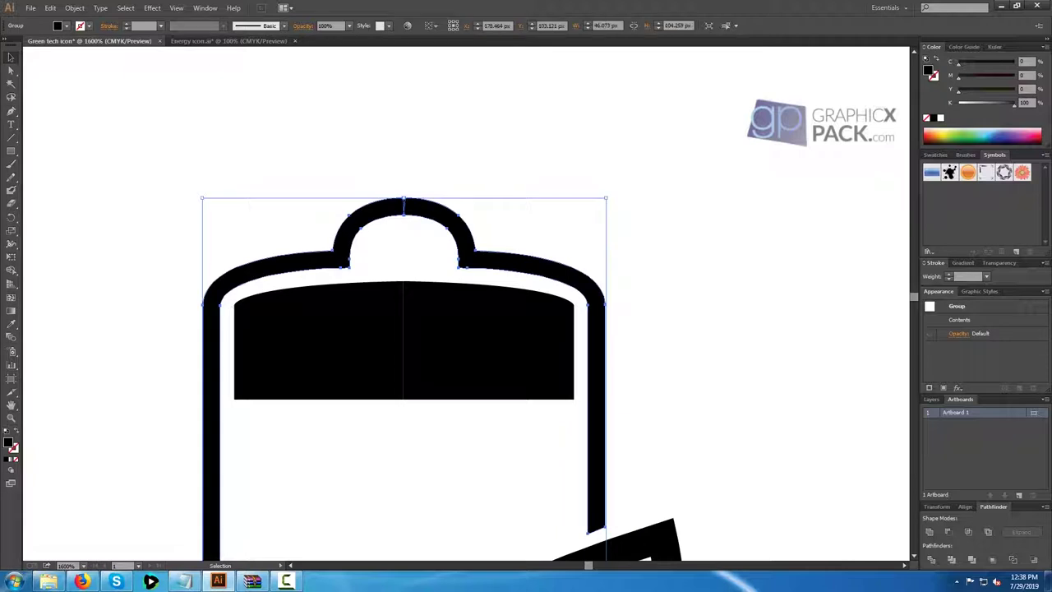
{"action": "scroll", "coordinate": [408, 248], "scroll_direction": "up", "scroll_amount": 4}
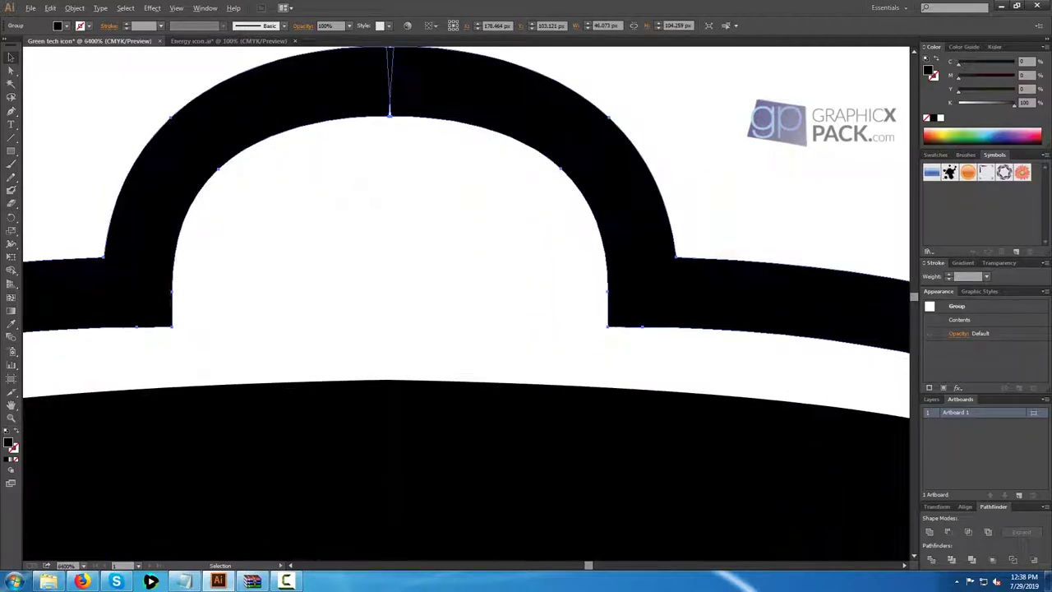
{"action": "scroll", "coordinate": [420, 302], "scroll_direction": "up", "scroll_amount": 3}
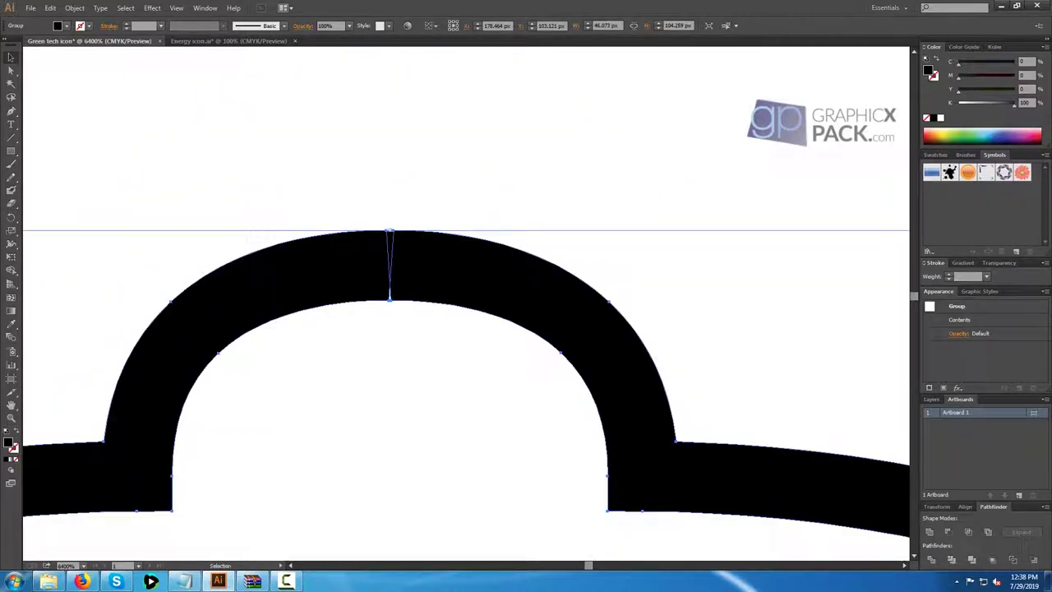
{"action": "right_click", "coordinate": [401, 267]}
{"action": "left_click", "coordinate": [432, 332]}
Shift the inner top-centre anchor point of the battery cap slightly to close the notch between the outline halves.
{"action": "mouse_move", "coordinate": [390, 298]}
{"action": "left_mouse_down"}
{"action": "mouse_move", "coordinate": [405, 298]}
{"action": "mouse_move", "coordinate": [390, 298]}
{"action": "left_mouse_up"}
{"action": "key", "text": "a"}
{"action": "left_click", "coordinate": [390, 298]}
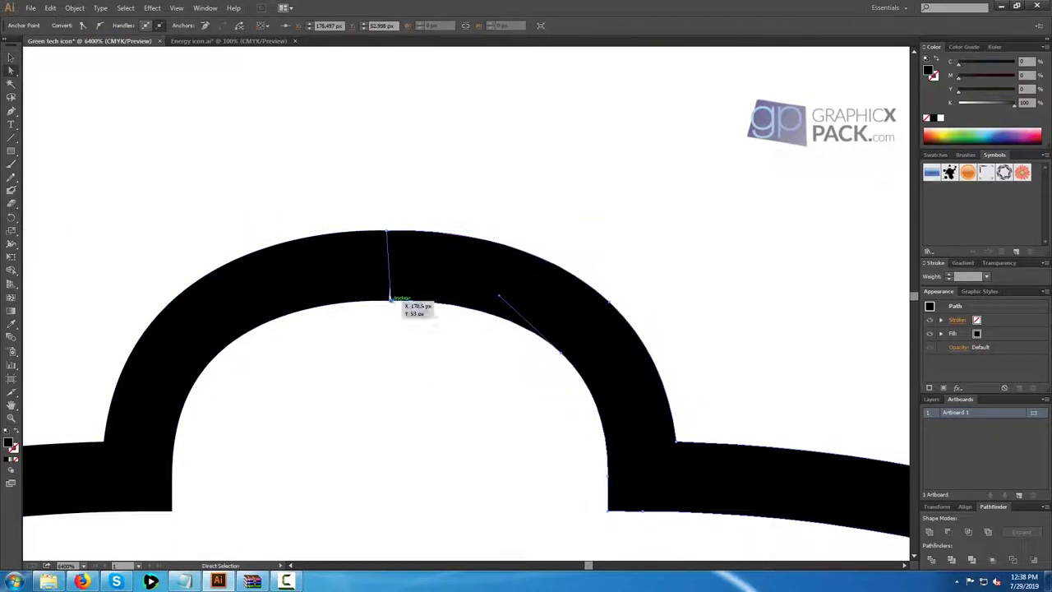
{"action": "left_click_drag", "start_coordinate": [389, 297], "coordinate": [393, 299]}
{"action": "left_click", "coordinate": [454, 349]}
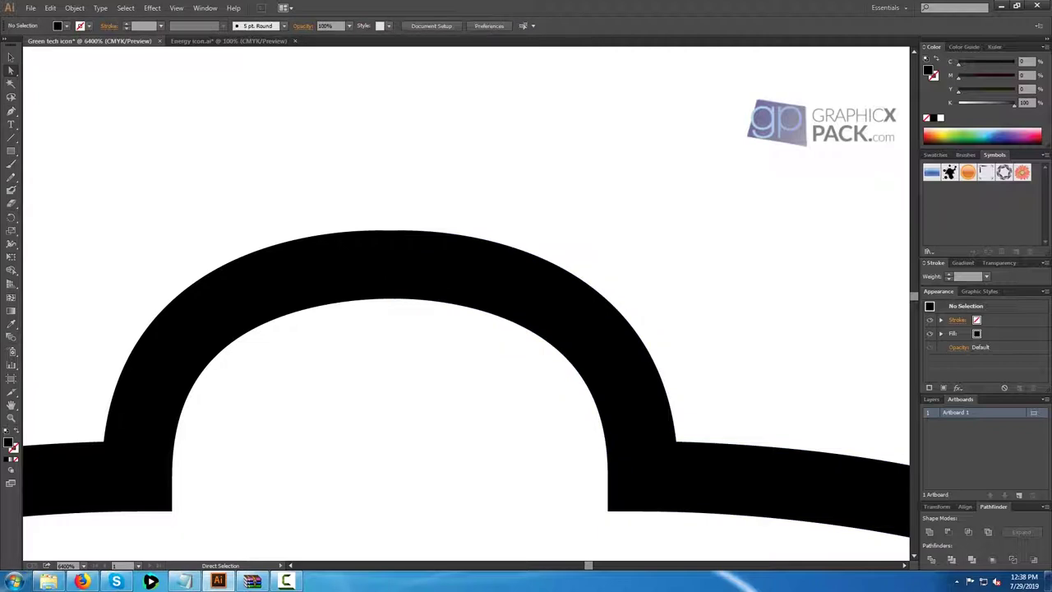
Join the meeting anchor points at the battery cap's top centre.
{"action": "left_click_drag", "start_coordinate": [363, 204], "coordinate": [423, 324]}
{"action": "right_click", "coordinate": [397, 282]}
{"action": "left_click", "coordinate": [424, 346]}
Join the two half blocks into a single charge block, keep it in its original position and deselect it.
{"action": "scroll", "coordinate": [423, 346], "scroll_direction": "down", "scroll_amount": 8}
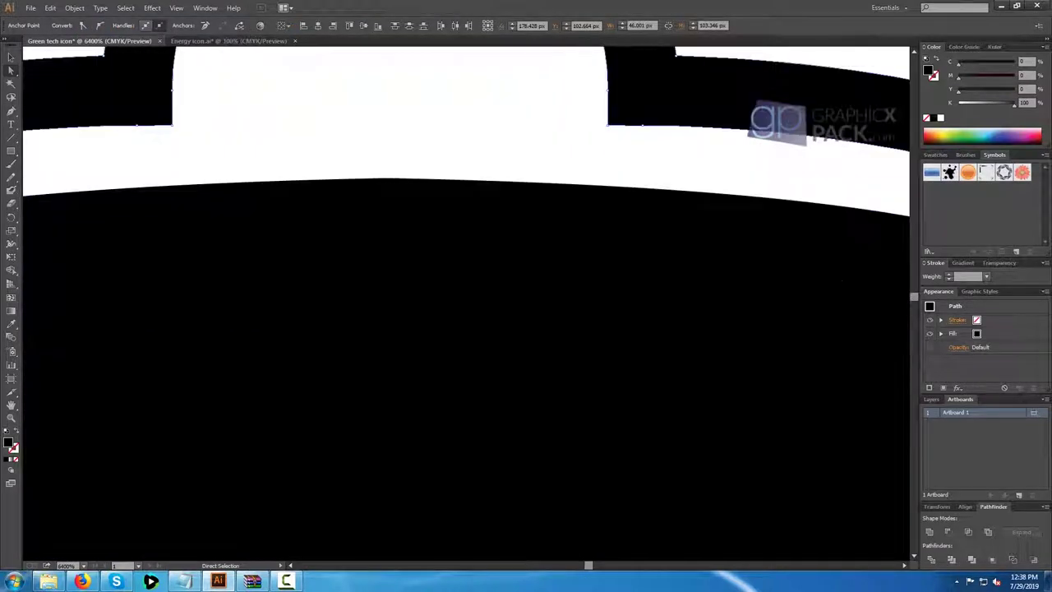
{"action": "right_click", "coordinate": [403, 254]}
{"action": "left_click", "coordinate": [427, 321]}
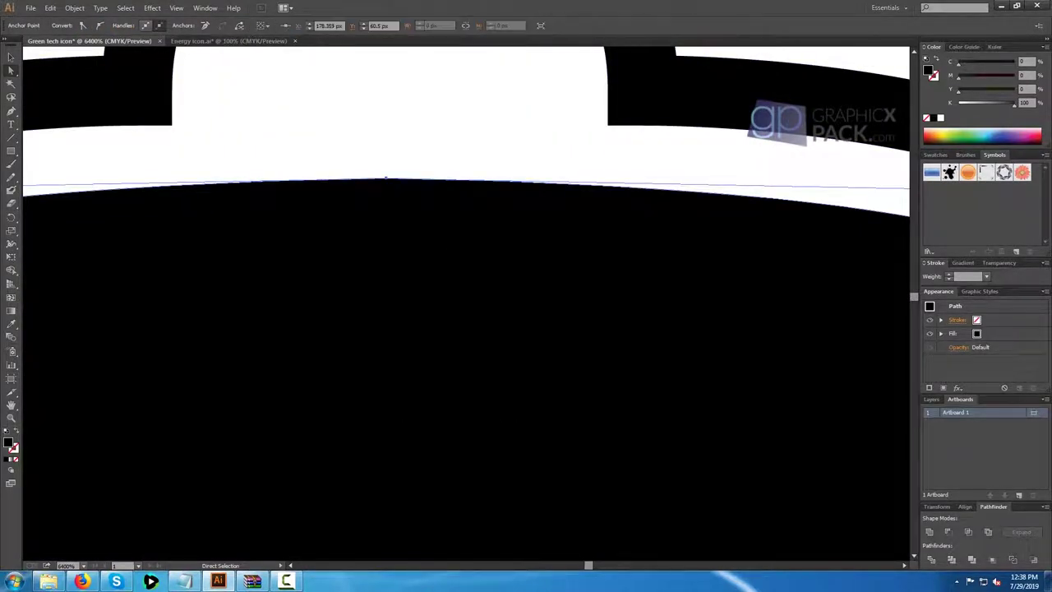
{"action": "scroll", "coordinate": [421, 324], "scroll_direction": "down", "scroll_amount": 3}
{"action": "left_click_drag", "start_coordinate": [420, 324], "coordinate": [503, 246]}
{"action": "key", "text": "ctrl+z"}
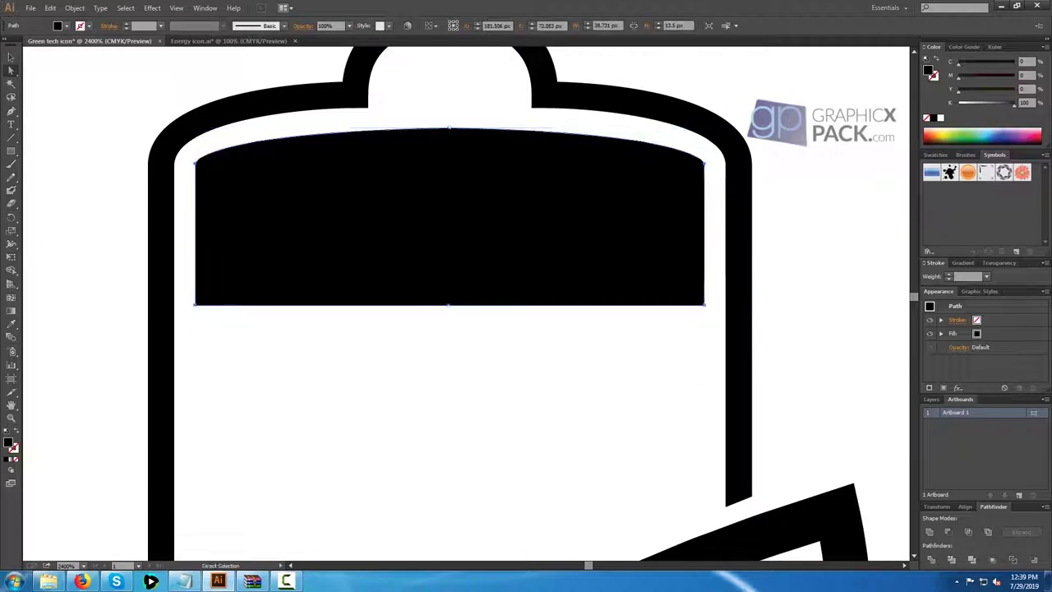
{"action": "left_click", "coordinate": [451, 352]}
{"action": "scroll", "coordinate": [452, 353], "scroll_direction": "down", "scroll_amount": 2}
{"action": "left_click_drag", "start_coordinate": [452, 353], "coordinate": [440, 252]}
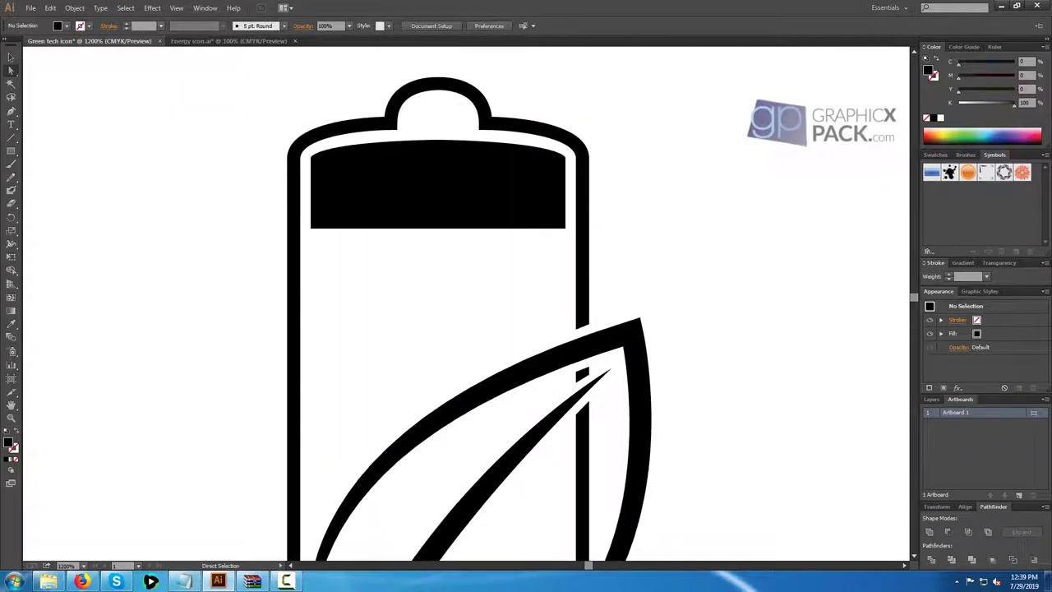
Draw a black rectangle about 39 by 12 px beneath the top charge block, leaving a narrow gap between them.
{"action": "key", "text": "m"}
{"action": "left_click_drag", "start_coordinate": [310, 239], "coordinate": [565, 319]}
{"action": "left_click", "coordinate": [11, 58]}
{"action": "left_click", "coordinate": [197, 189]}
{"action": "left_click", "coordinate": [437, 281]}
{"action": "key", "text": "Down"}
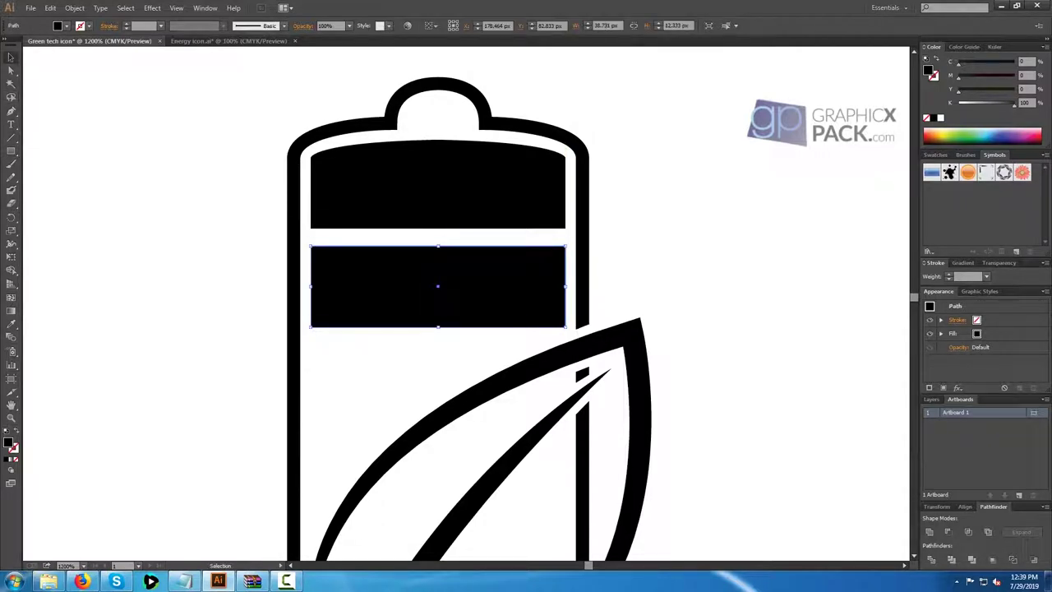
{"action": "left_click_drag", "start_coordinate": [438, 286], "coordinate": [438, 278]}
{"action": "key", "text": "ctrl+shift+a"}
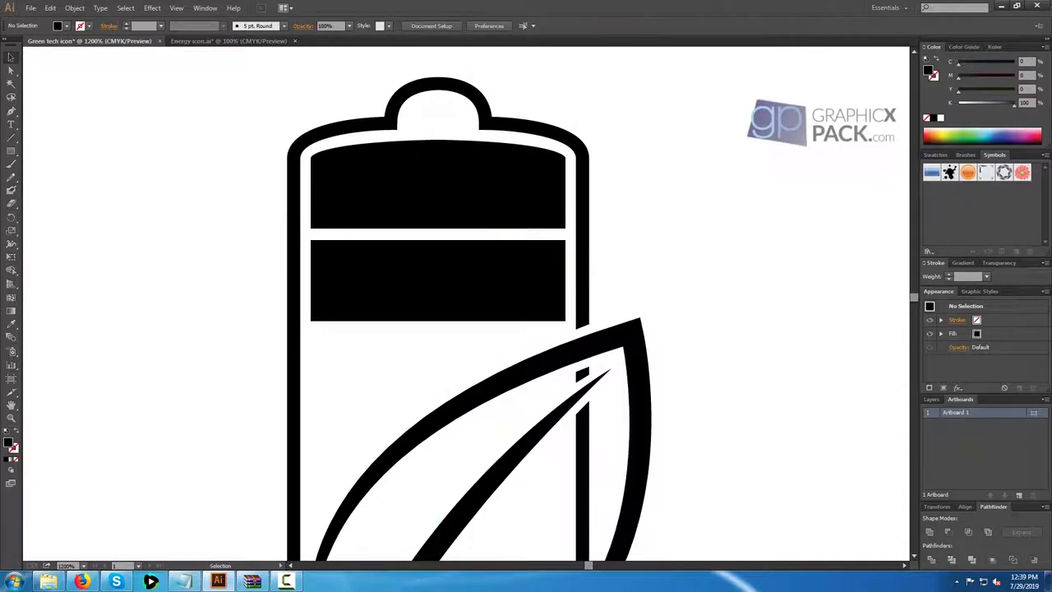
Duplicate the second charge block directly below itself, over the upper part of the leaf.
{"action": "scroll", "coordinate": [438, 247], "scroll_direction": "down", "scroll_amount": 3}
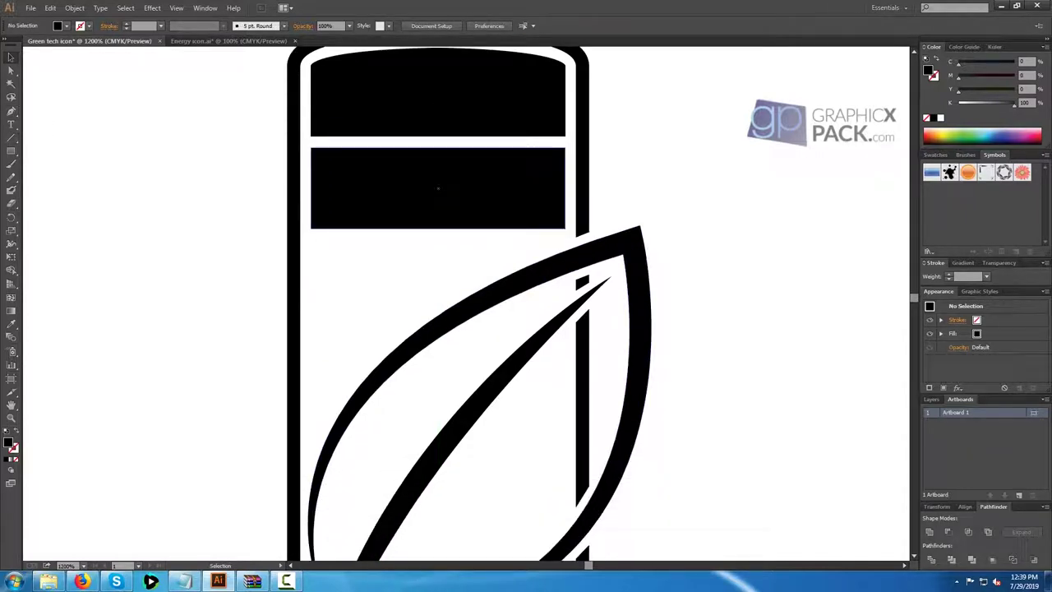
{"action": "left_click", "coordinate": [438, 188]}
{"action": "left_click_drag", "start_coordinate": [438, 188], "coordinate": [438, 283]}
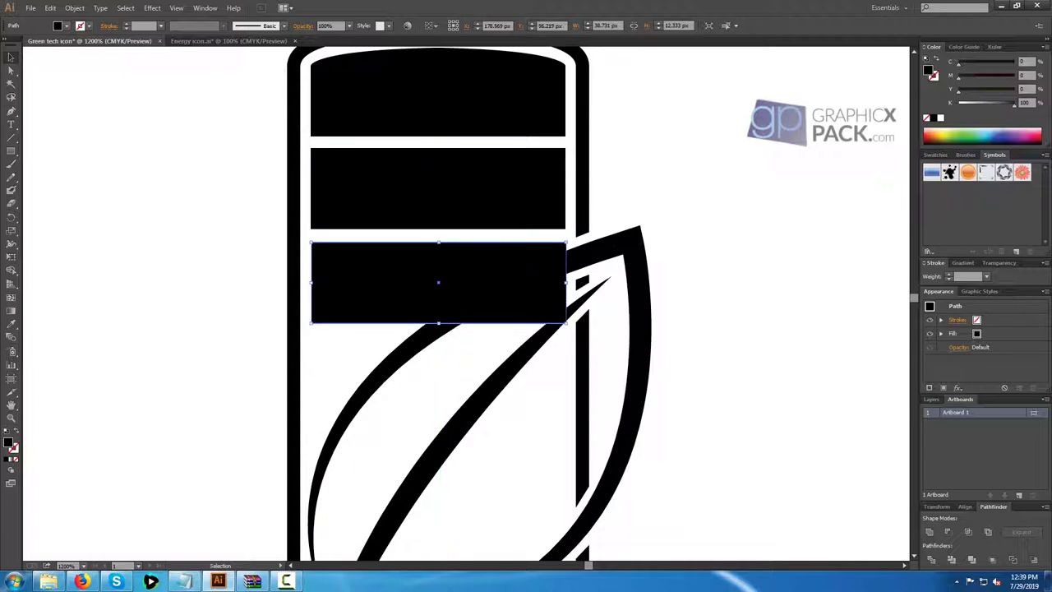
Delete the lower-right corner anchor point of the third charge block.
{"action": "key", "text": "plus"}
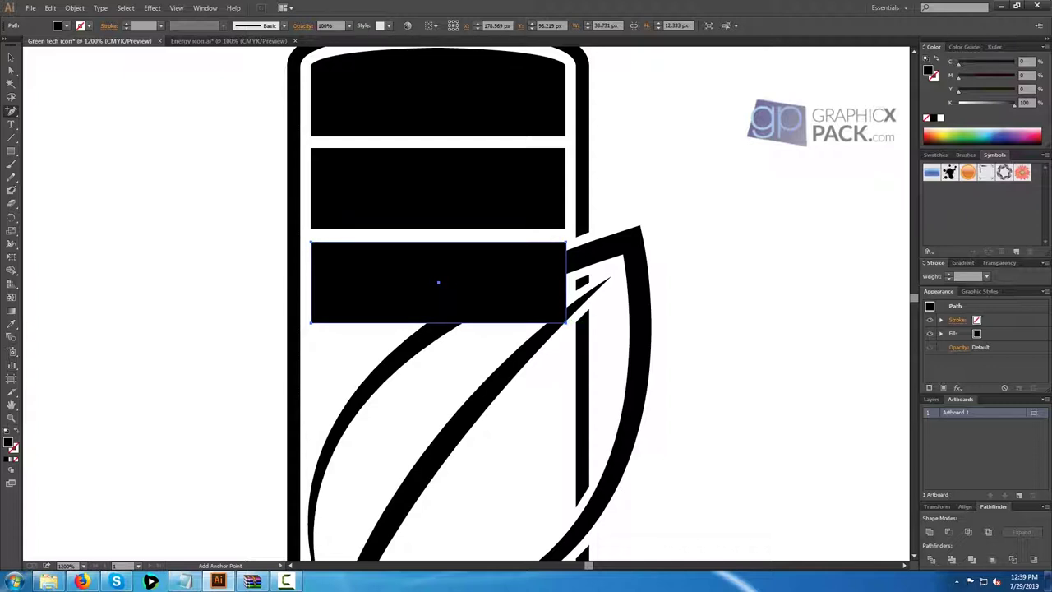
{"action": "left_click_drag", "start_coordinate": [11, 110], "coordinate": [74, 133]}
{"action": "left_click", "coordinate": [566, 322]}
Draw a filler shape with the Pen tool from the third charge block's lower-left corner, about 15 px horizontally, then curving beside the leaf to the upper-right corner.
{"action": "left_click_drag", "start_coordinate": [11, 110], "coordinate": [74, 134]}
{"action": "key", "text": "p"}
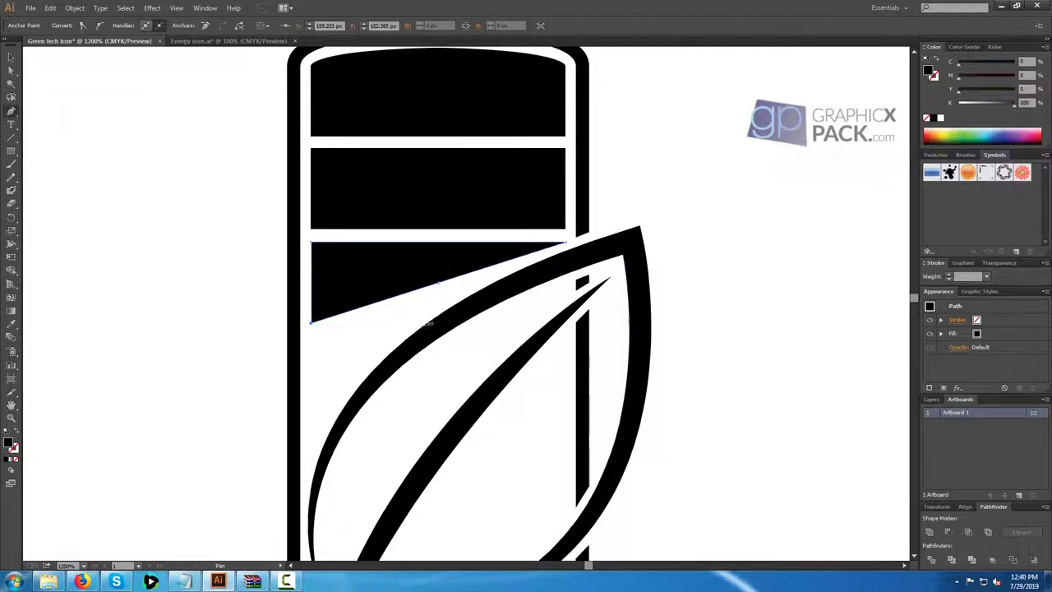
{"action": "left_click_drag", "start_coordinate": [11, 109], "coordinate": [50, 121]}
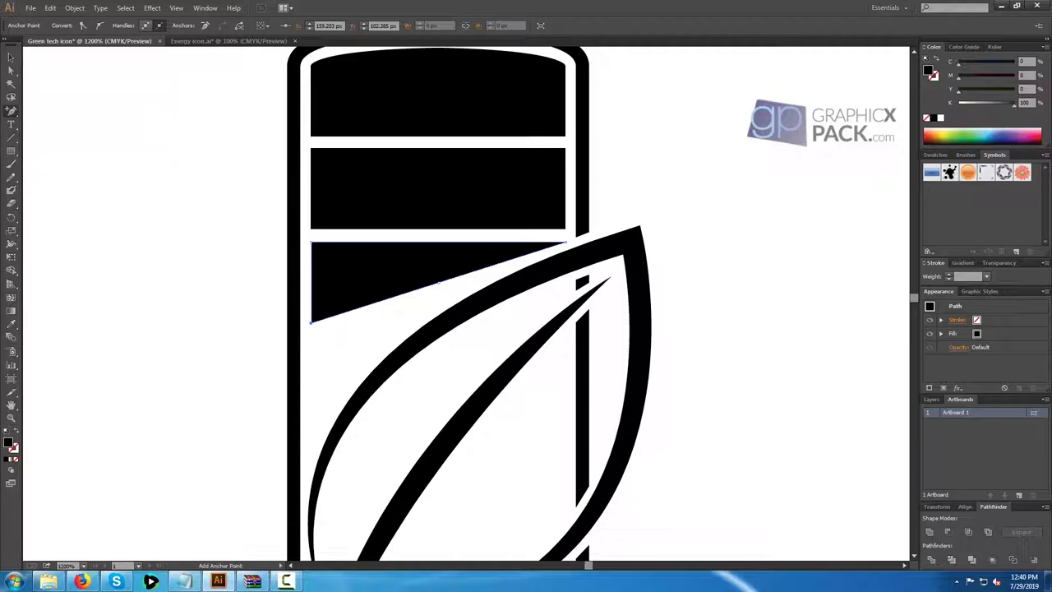
{"action": "left_click_drag", "start_coordinate": [12, 109], "coordinate": [41, 109]}
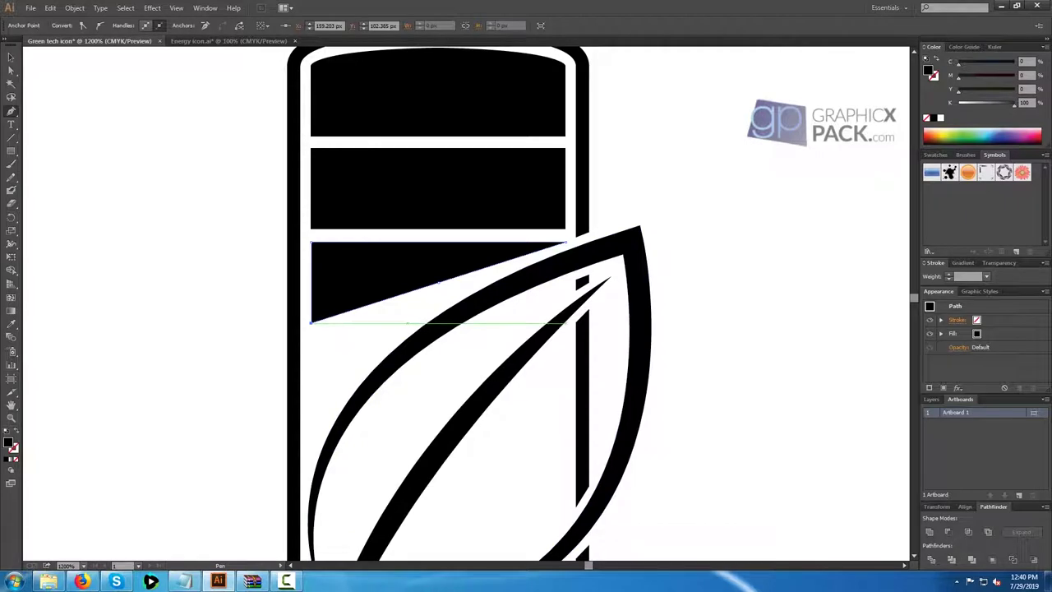
{"action": "key", "text": "ctrl+z"}
{"action": "left_click", "coordinate": [310, 323]}
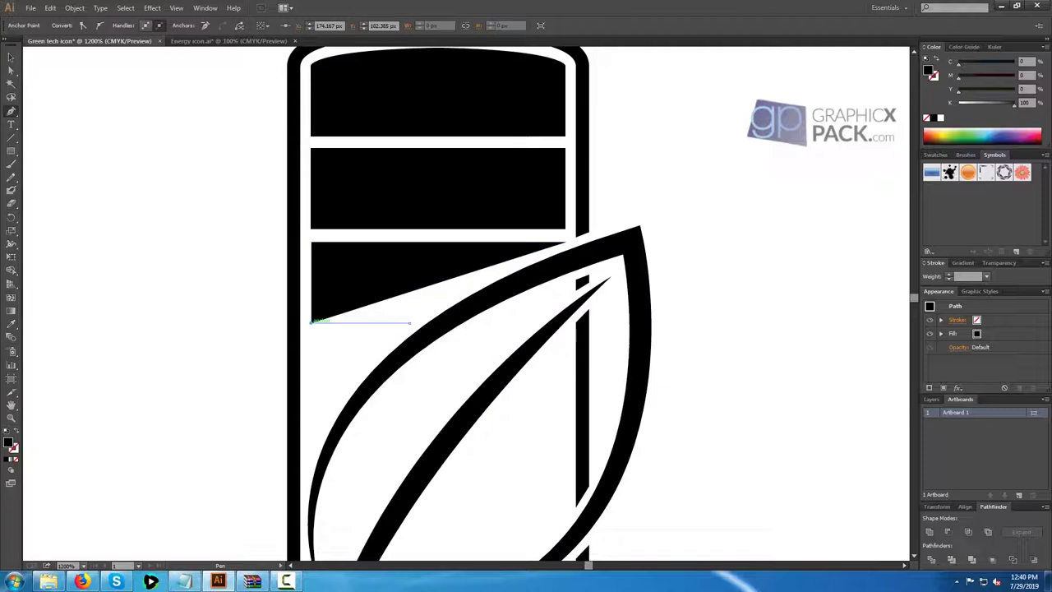
{"action": "key", "text": "v"}
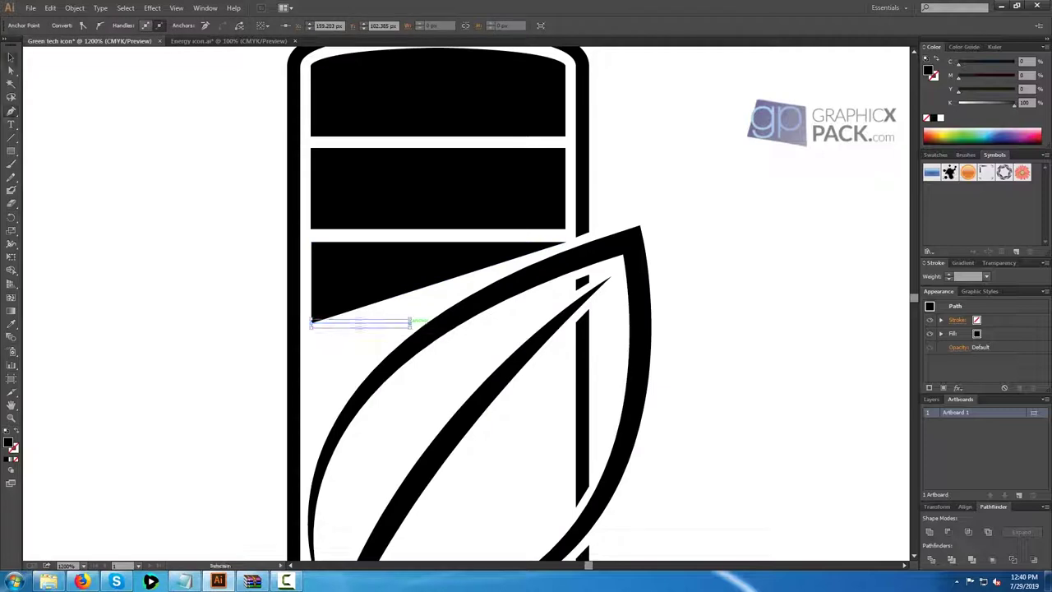
{"action": "key", "text": "p"}
{"action": "left_click", "coordinate": [409, 323]}
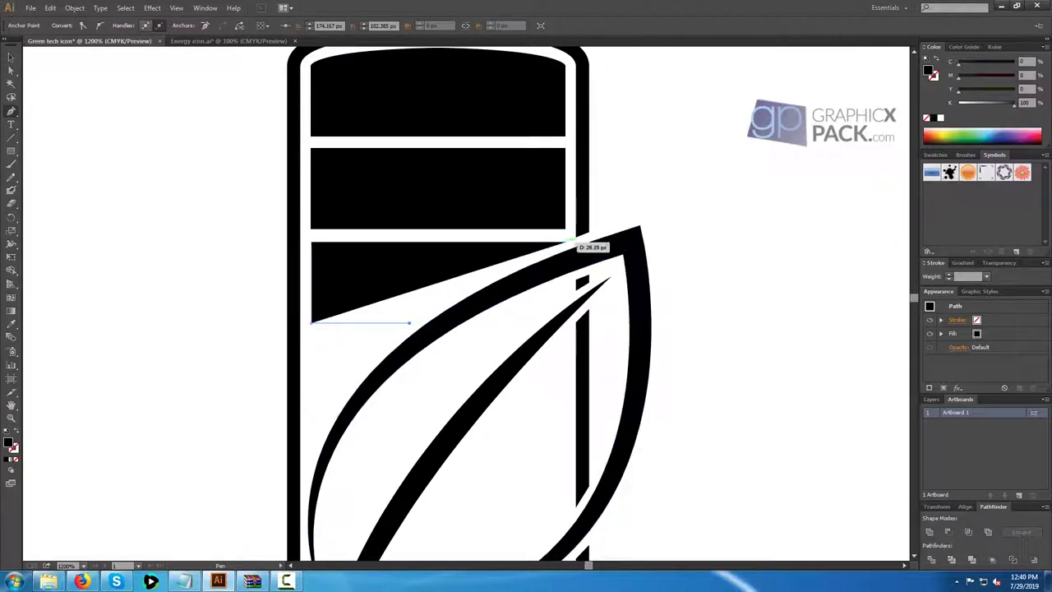
{"action": "left_click_drag", "start_coordinate": [646, 224], "coordinate": [476, 268]}
Nudge the third charge block's upper-right corner points slightly left and join the overlapping path ends there.
{"action": "left_click", "coordinate": [11, 71]}
{"action": "key", "text": "Left"}
{"action": "key", "text": "Right"}
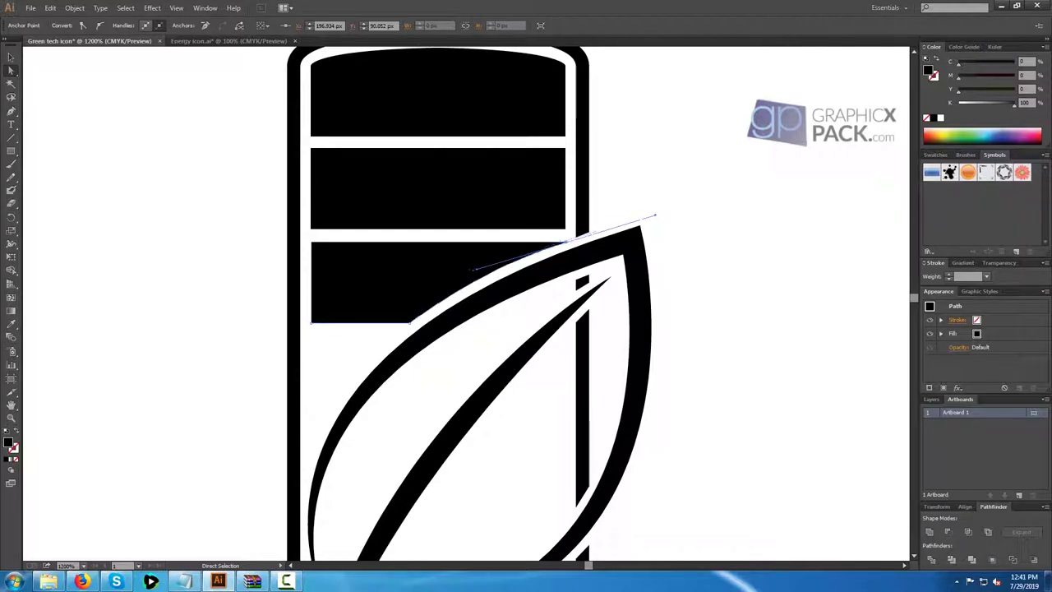
{"action": "right_click", "coordinate": [576, 238]}
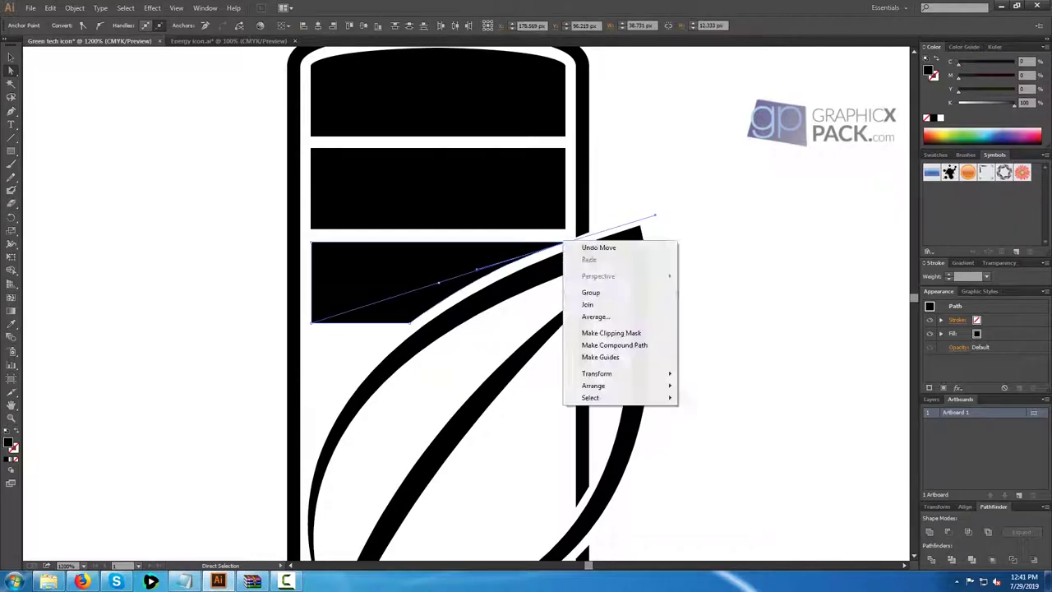
{"action": "left_click", "coordinate": [591, 303]}
{"action": "key", "text": "Return"}
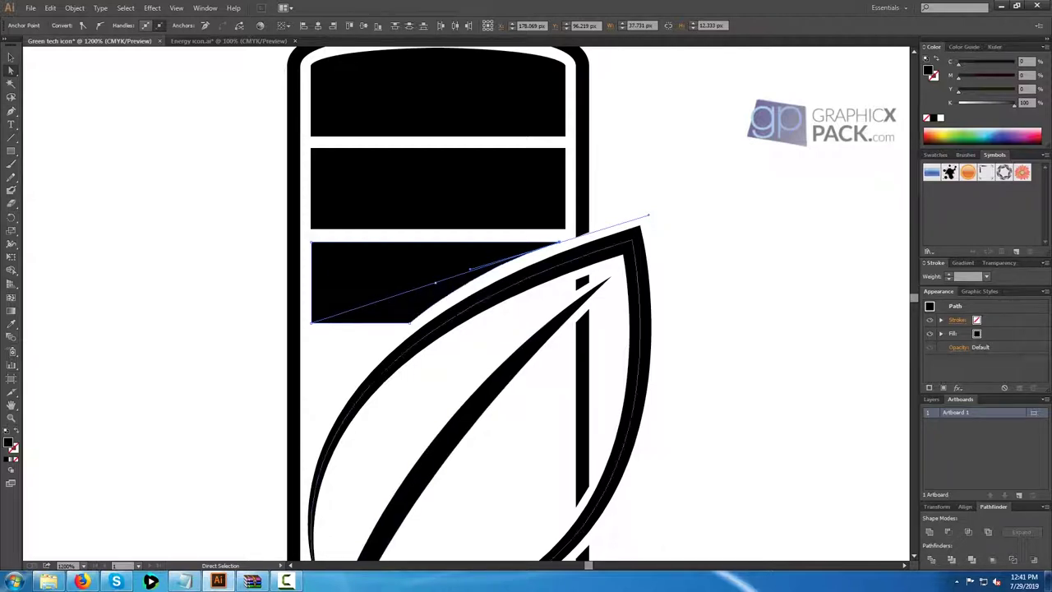
Adjust the curve handle at the third charge block's upper-right corner so the edge follows the leaf outline, and deselect the shape.
{"action": "left_click_drag", "start_coordinate": [469, 269], "coordinate": [468, 273]}
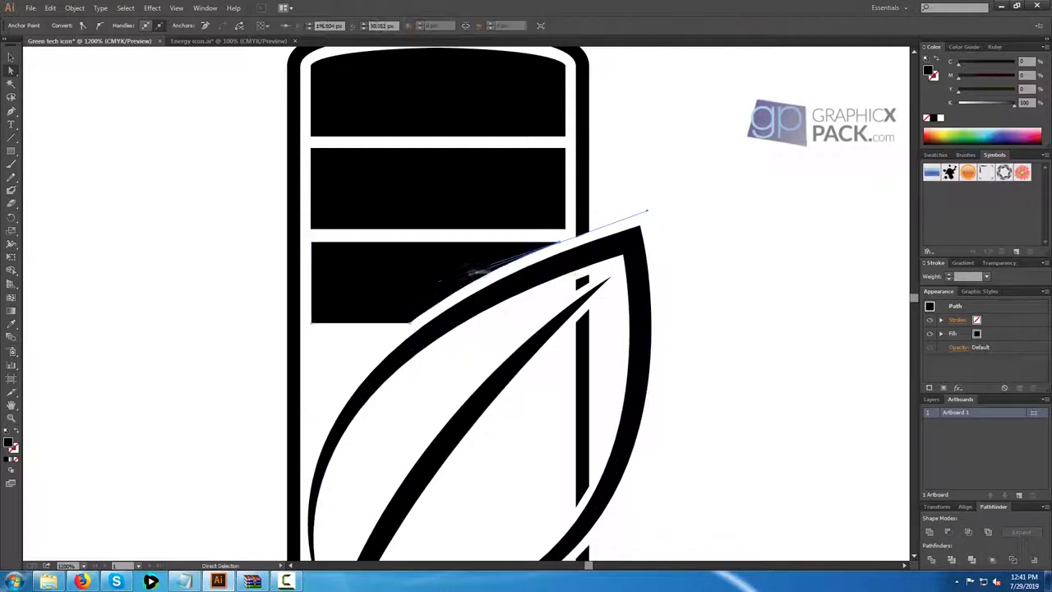
{"action": "key", "text": "v"}
{"action": "left_click", "coordinate": [706, 304]}
{"action": "key", "text": "ctrl+minus"}
{"action": "key", "text": "ctrl+minus"}
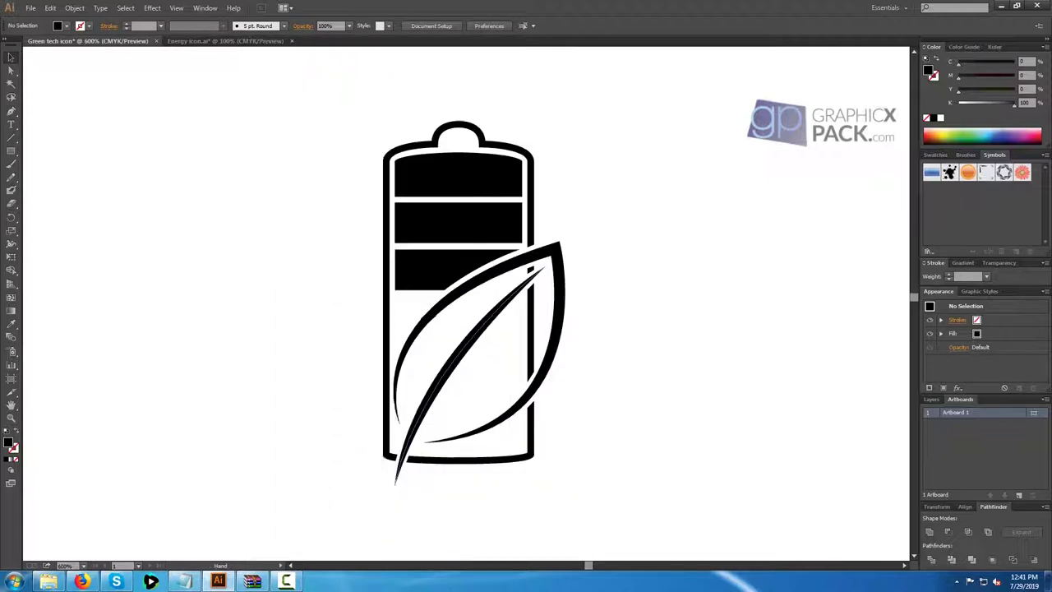
{"action": "key", "text": "ctrl+plus"}
{"action": "key", "text": "ctrl+plus"}
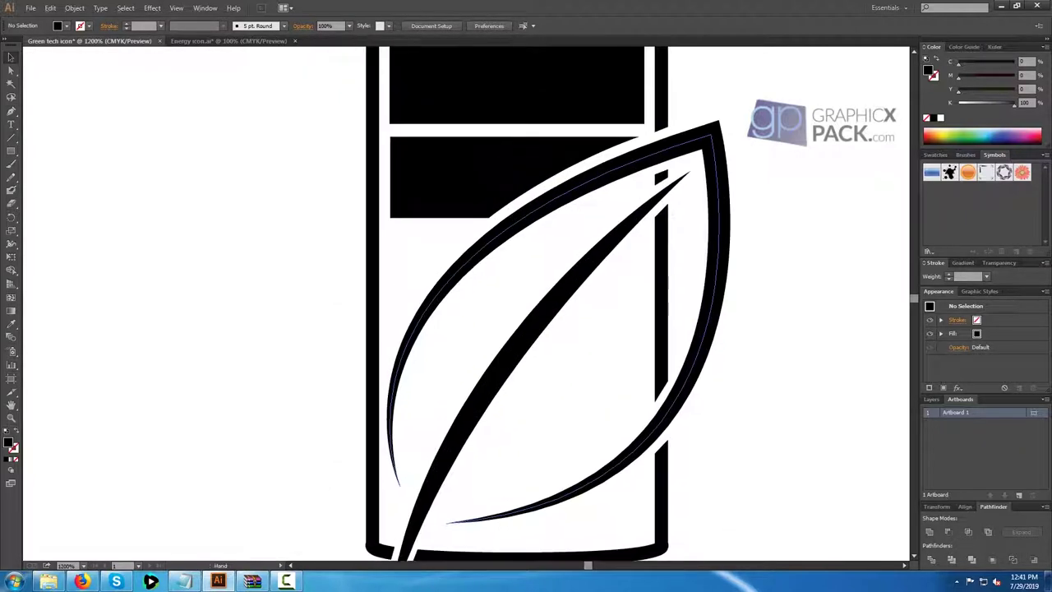
Try to clear the diagonal seam in the third charge block by deleting its triangular piece, and undo the deletion.
{"action": "key", "text": "p"}
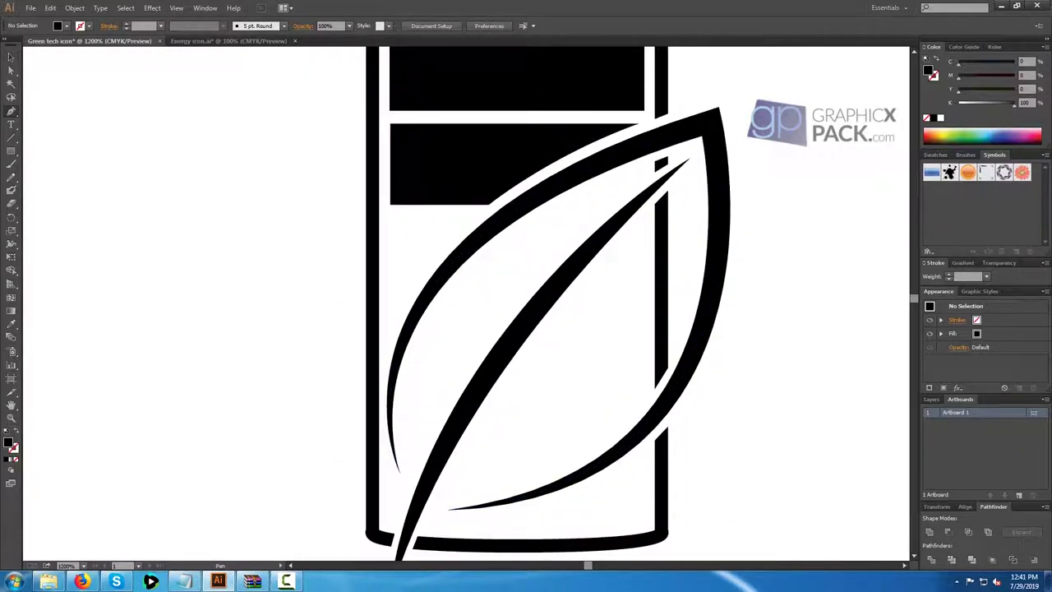
{"action": "left_click", "coordinate": [11, 57]}
{"action": "scroll", "coordinate": [418, 187], "scroll_direction": "up", "scroll_amount": 3}
{"action": "left_click_drag", "start_coordinate": [418, 187], "coordinate": [484, 414]}
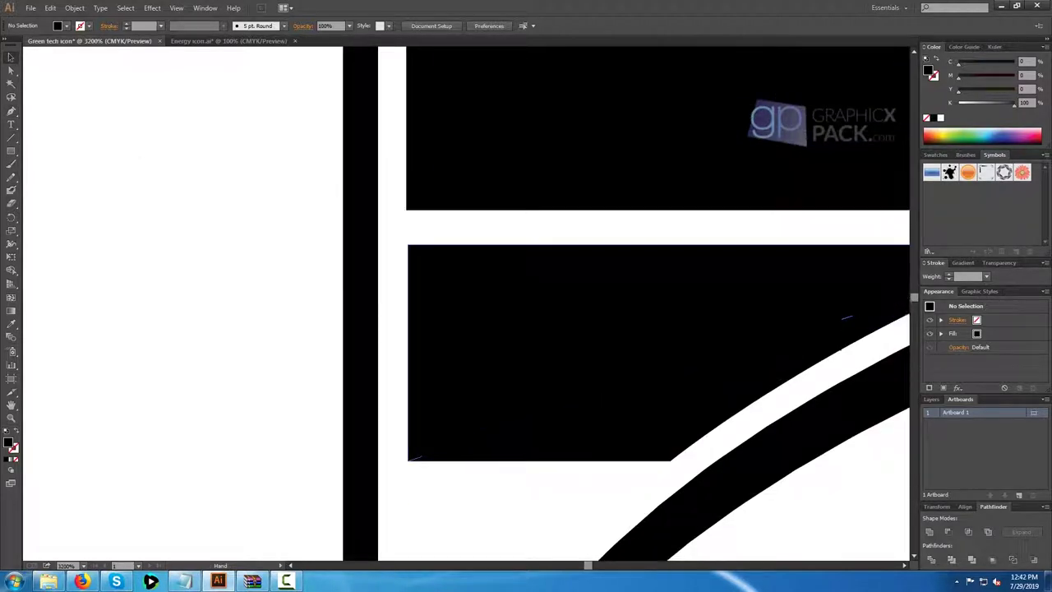
{"action": "left_click", "coordinate": [484, 414]}
{"action": "left_click_drag", "start_coordinate": [738, 353], "coordinate": [527, 327]}
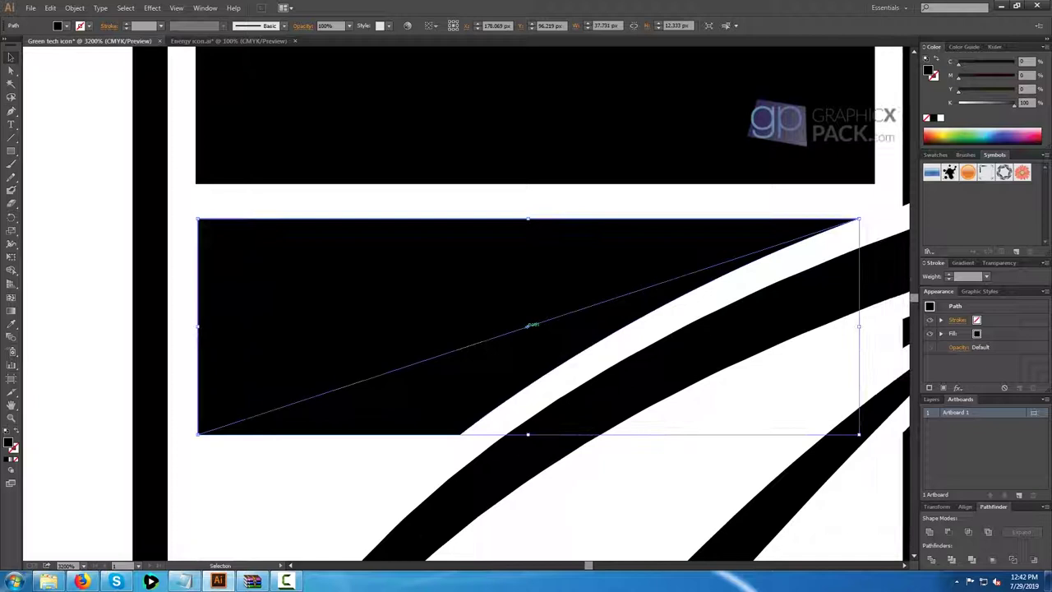
{"action": "left_click_drag", "start_coordinate": [11, 111], "coordinate": [65, 134]}
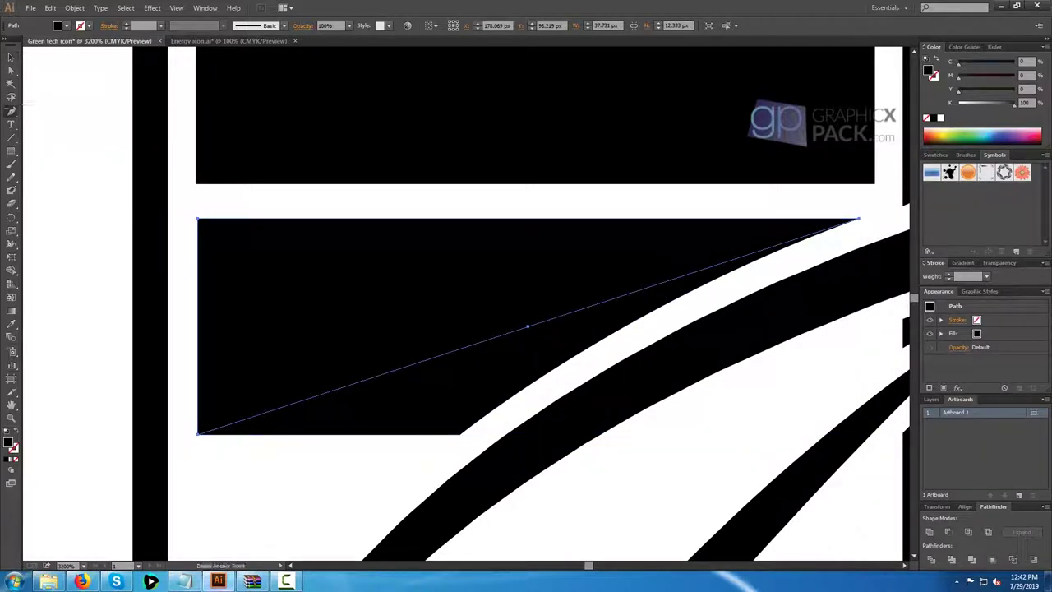
{"action": "left_click", "coordinate": [528, 327]}
{"action": "key", "text": "Return"}
{"action": "key", "text": "a"}
{"action": "key", "text": "Delete"}
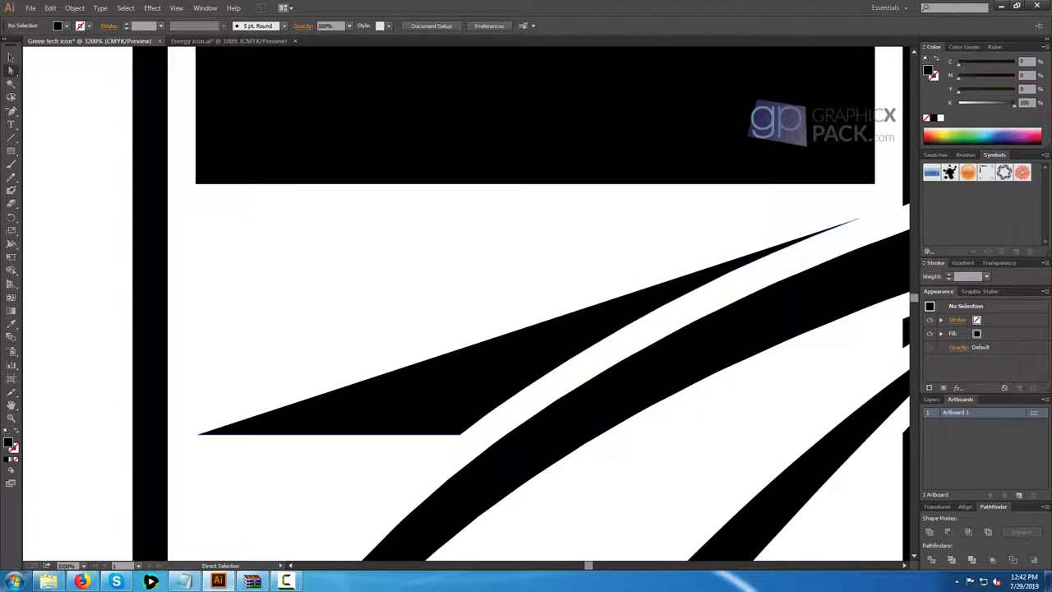
{"action": "key", "text": "ctrl+z"}
{"action": "key", "text": "v"}
{"action": "left_click", "coordinate": [176, 281]}
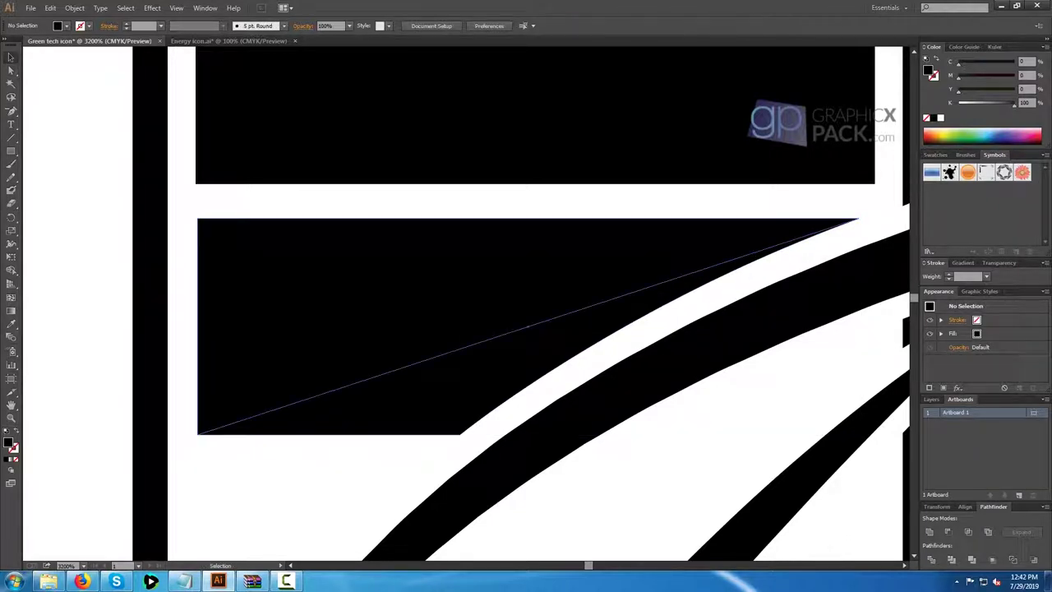
Try to join the triangular and curved pieces of the third charge block into one path, and deselect them.
{"action": "left_click", "coordinate": [11, 69]}
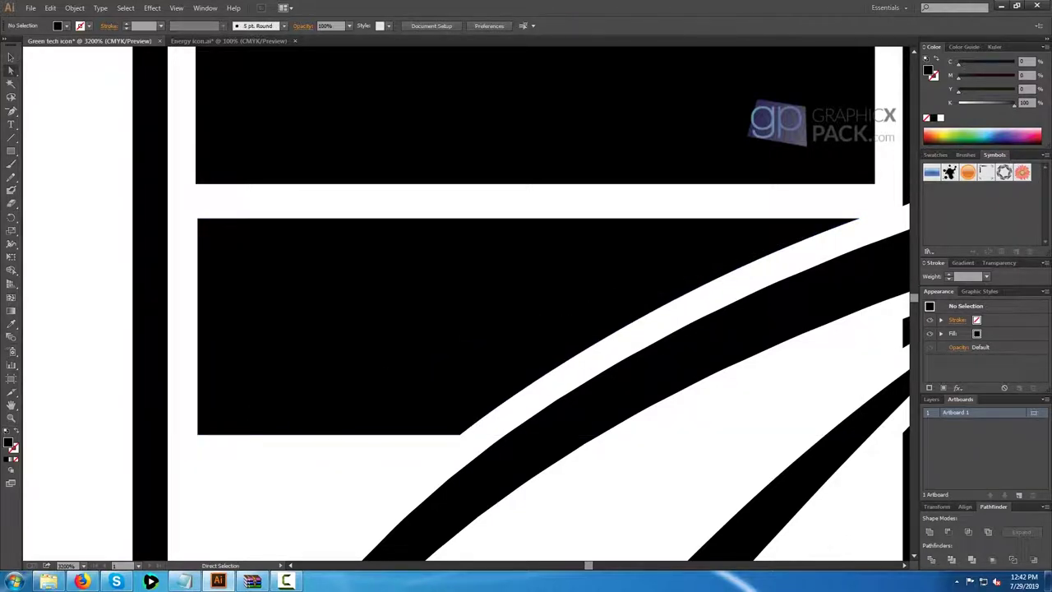
{"action": "left_click", "coordinate": [202, 271]}
{"action": "right_click", "coordinate": [202, 269]}
{"action": "left_click", "coordinate": [226, 331]}
{"action": "left_click", "coordinate": [631, 308]}
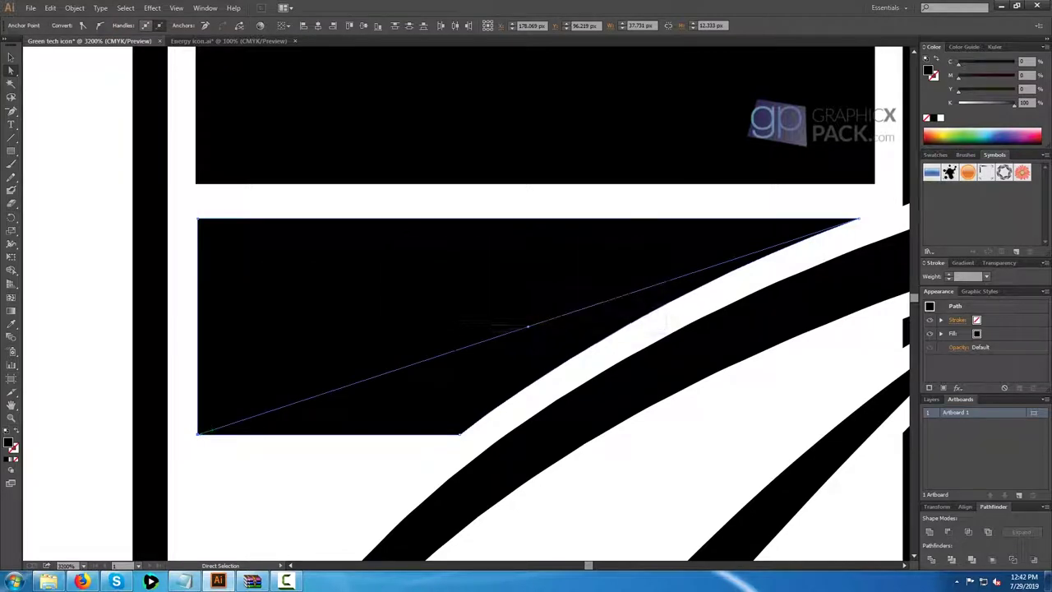
{"action": "key", "text": "v"}
{"action": "key", "text": "ctrl+shift+a"}
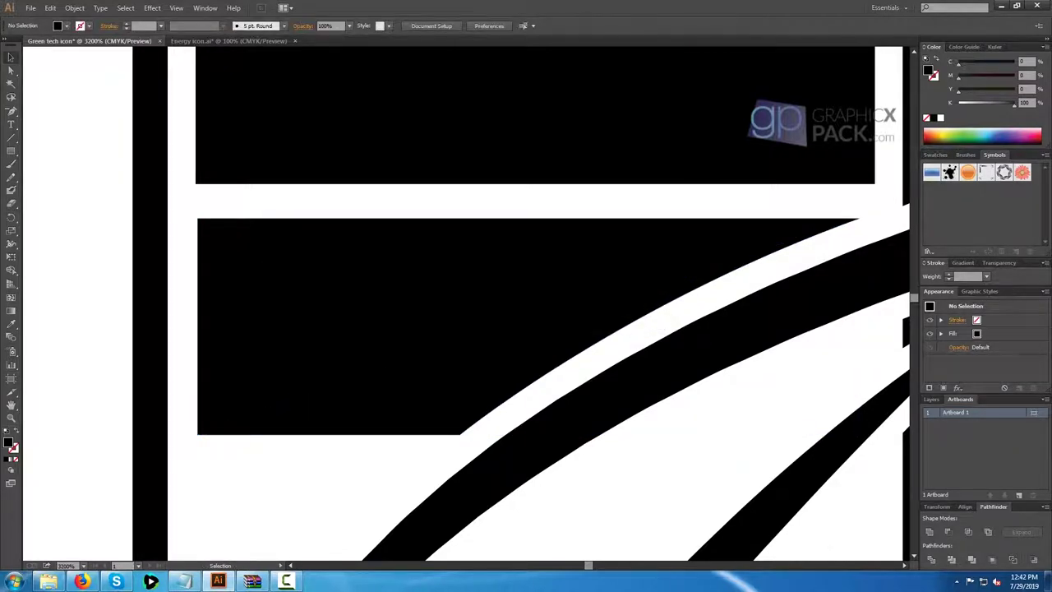
Stretch the third charge block's triangular piece slightly to the left to line it up with the block above.
{"action": "left_click", "coordinate": [263, 324]}
{"action": "left_click_drag", "start_coordinate": [198, 326], "coordinate": [196, 326]}
{"action": "key", "text": "ctrl+shift+a"}
{"action": "left_click_drag", "start_coordinate": [411, 395], "coordinate": [503, 211]}
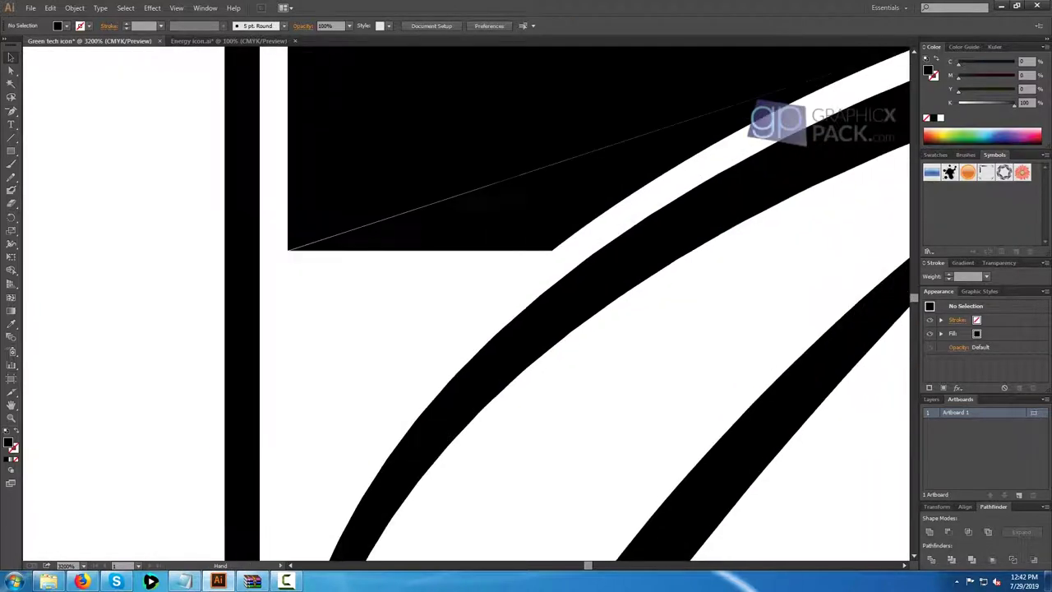
{"action": "scroll", "coordinate": [388, 317], "scroll_direction": "down", "scroll_amount": 3}
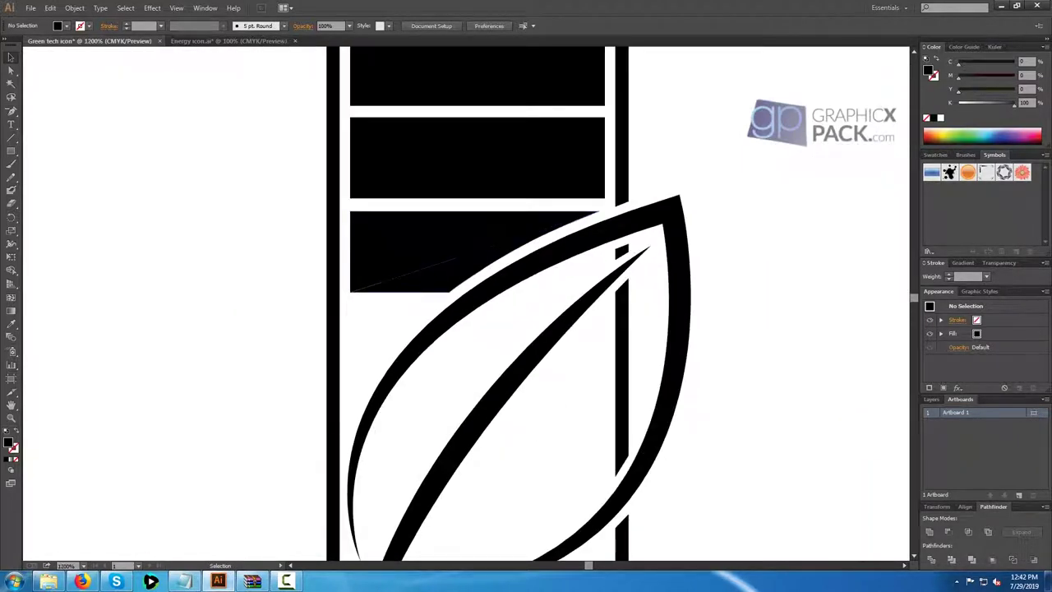
{"action": "key", "text": "ctrl+minus"}
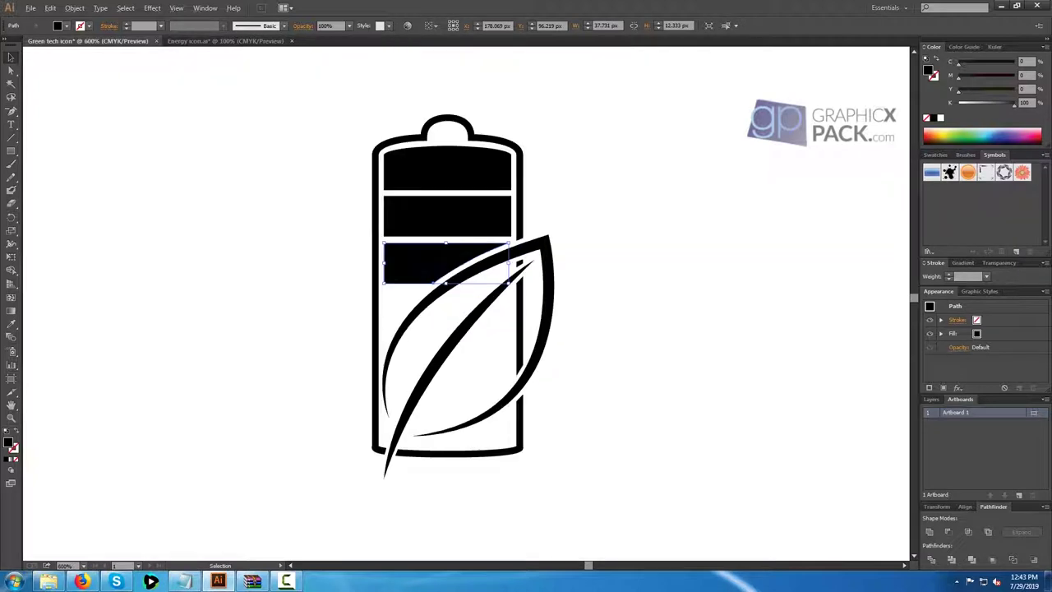
{"action": "key", "text": "ctrl+plus"}
Delete the curved and triangular pieces of the third charge block, including the leftover horizontal line.
{"action": "left_click", "coordinate": [450, 265]}
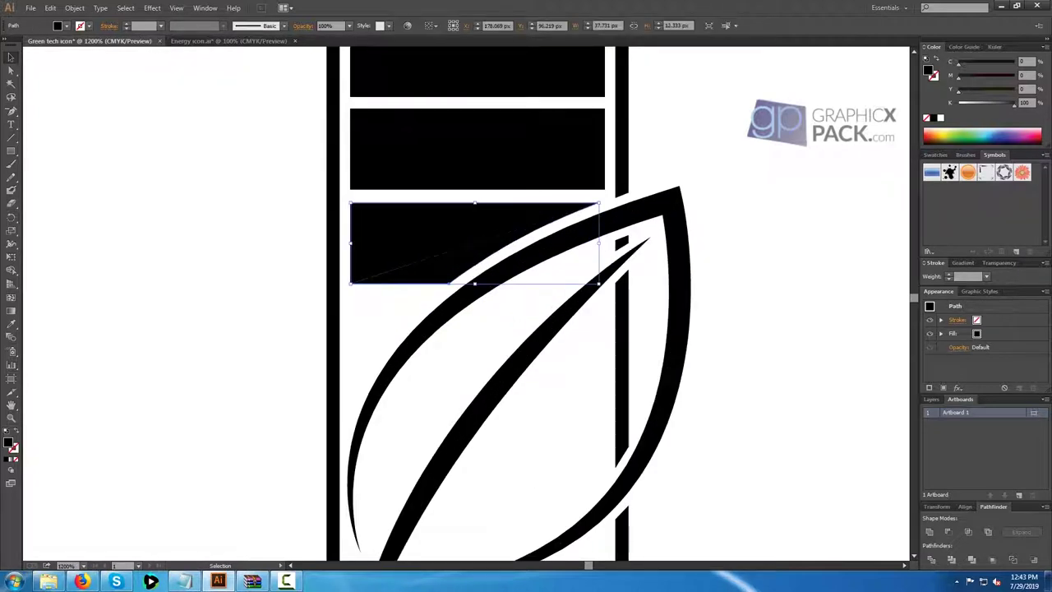
{"action": "key", "text": "Delete"}
{"action": "left_click", "coordinate": [476, 232]}
{"action": "key", "text": "minus"}
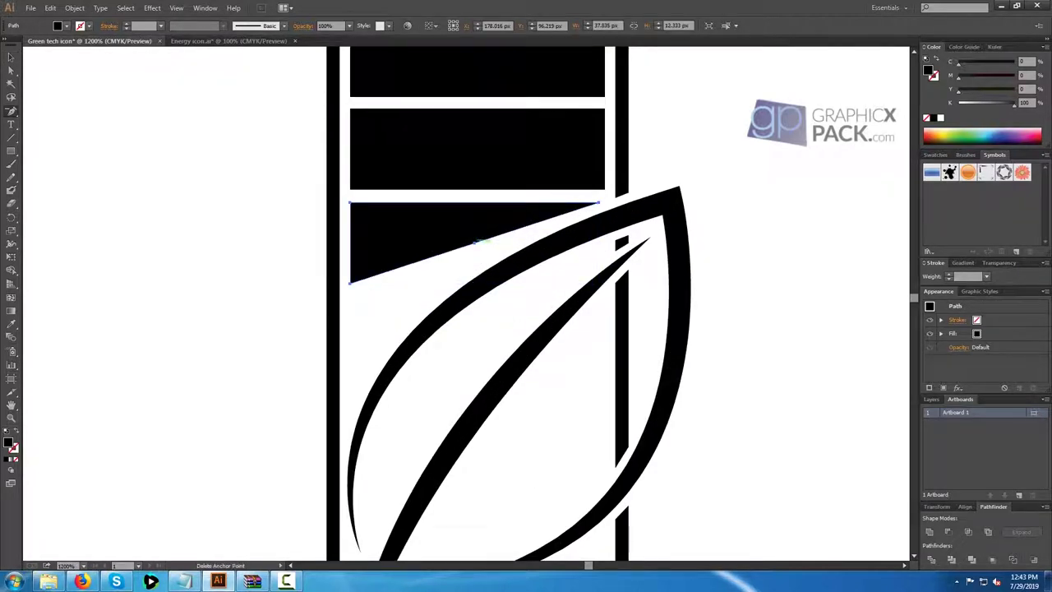
{"action": "left_click", "coordinate": [474, 243]}
{"action": "left_click", "coordinate": [437, 303]}
{"action": "left_click", "coordinate": [626, 304]}
{"action": "left_click", "coordinate": [350, 281]}
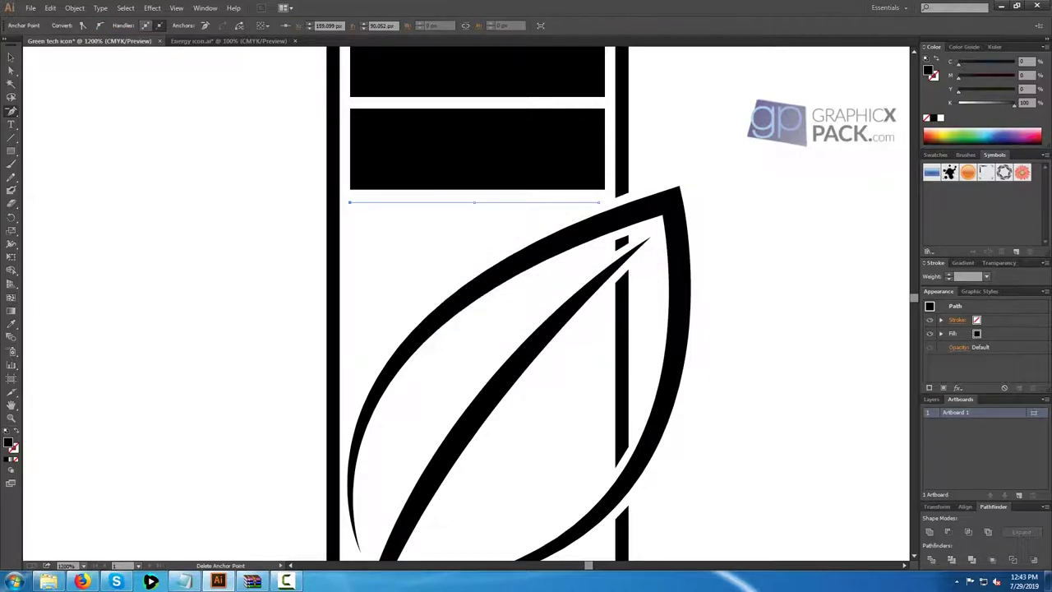
{"action": "left_click", "coordinate": [11, 58]}
{"action": "left_click", "coordinate": [255, 222]}
{"action": "left_click", "coordinate": [474, 203]}
{"action": "key", "text": "Delete"}
{"action": "left_click_drag", "start_coordinate": [11, 110], "coordinate": [50, 108]}
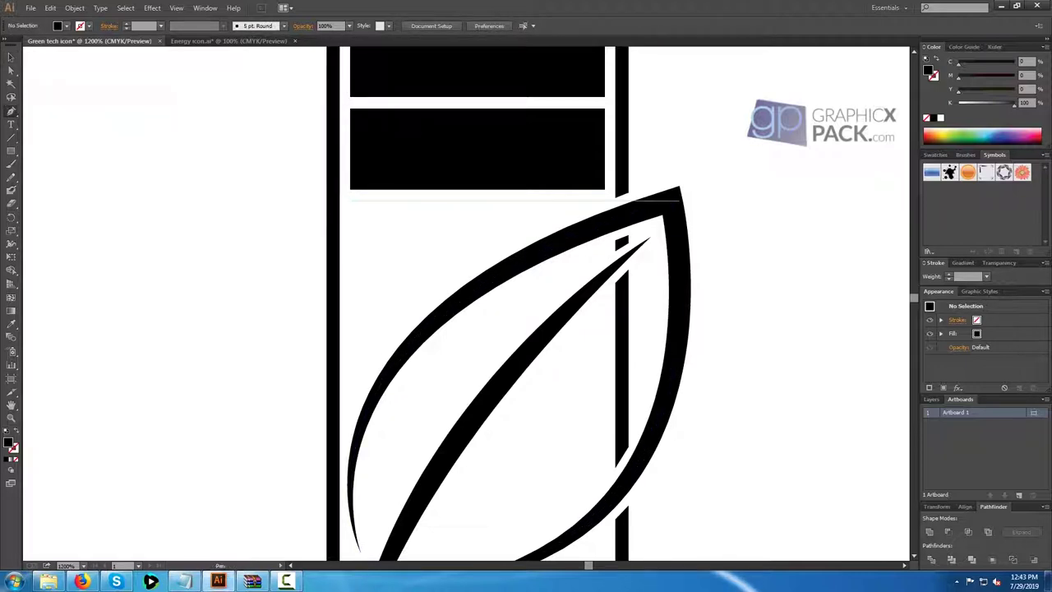
{"action": "left_click", "coordinate": [350, 199]}
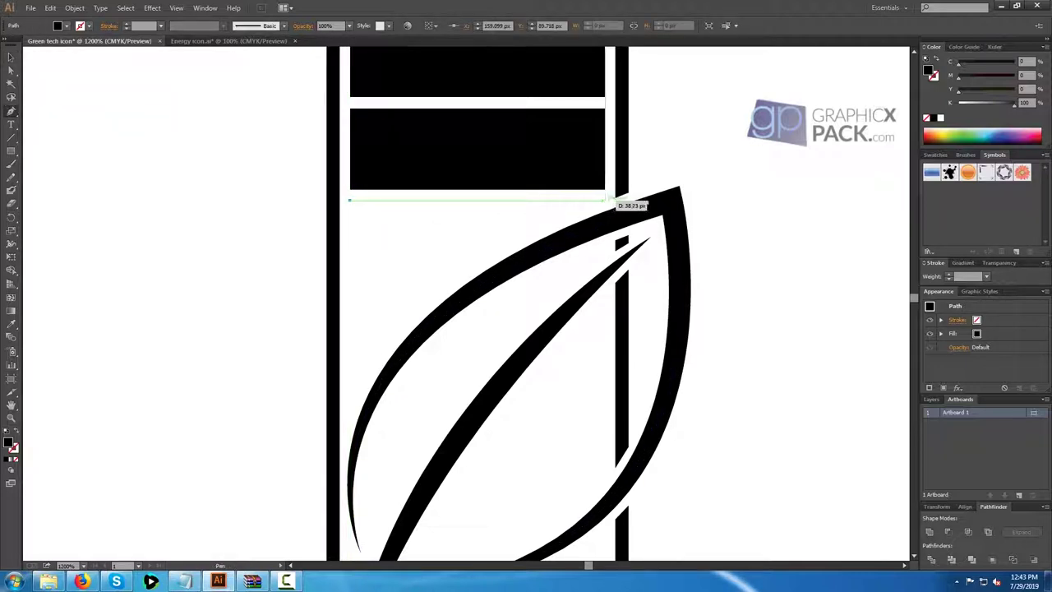
{"action": "left_click", "coordinate": [604, 199]}
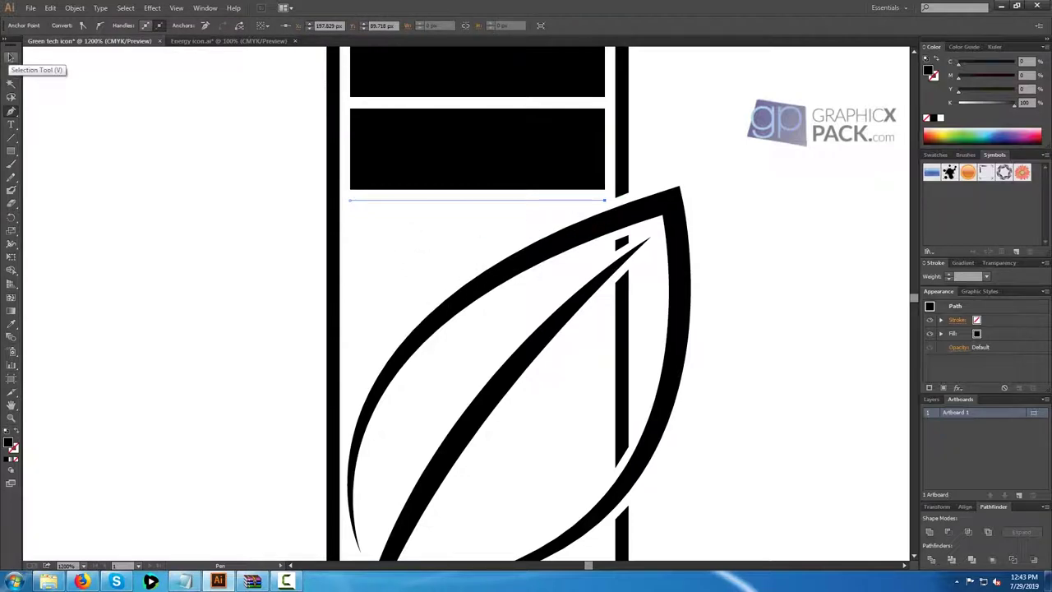
{"action": "key", "text": "ctrl+z"}
{"action": "key", "text": "ctrl+z"}
Duplicate the second charge block directly below itself, align the copy's left edge with the block above and deselect it.
{"action": "key", "text": "v"}
{"action": "left_click", "coordinate": [485, 156]}
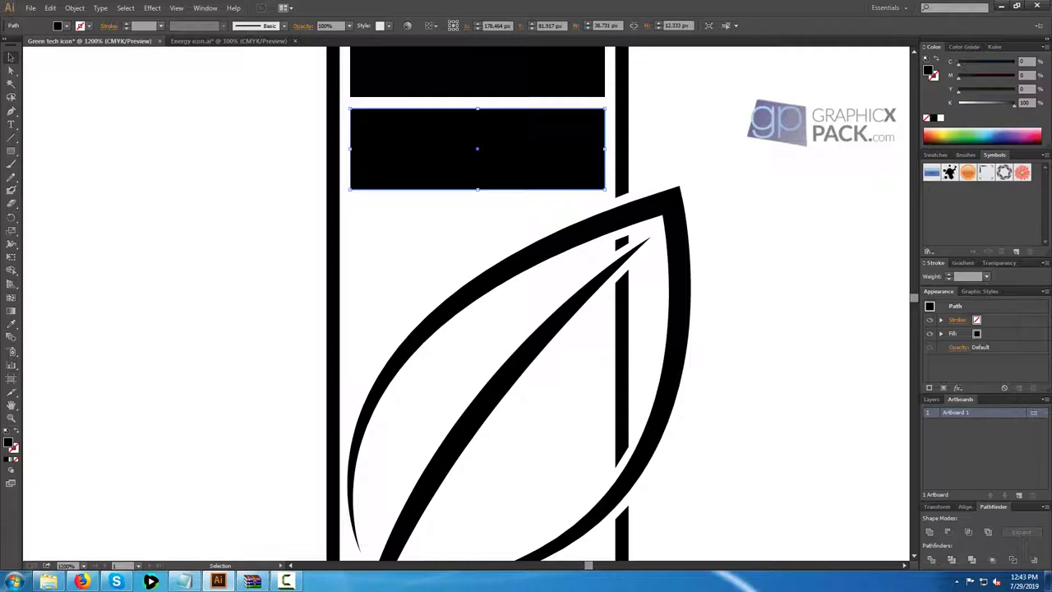
{"action": "left_click_drag", "start_coordinate": [477, 148], "coordinate": [478, 245]}
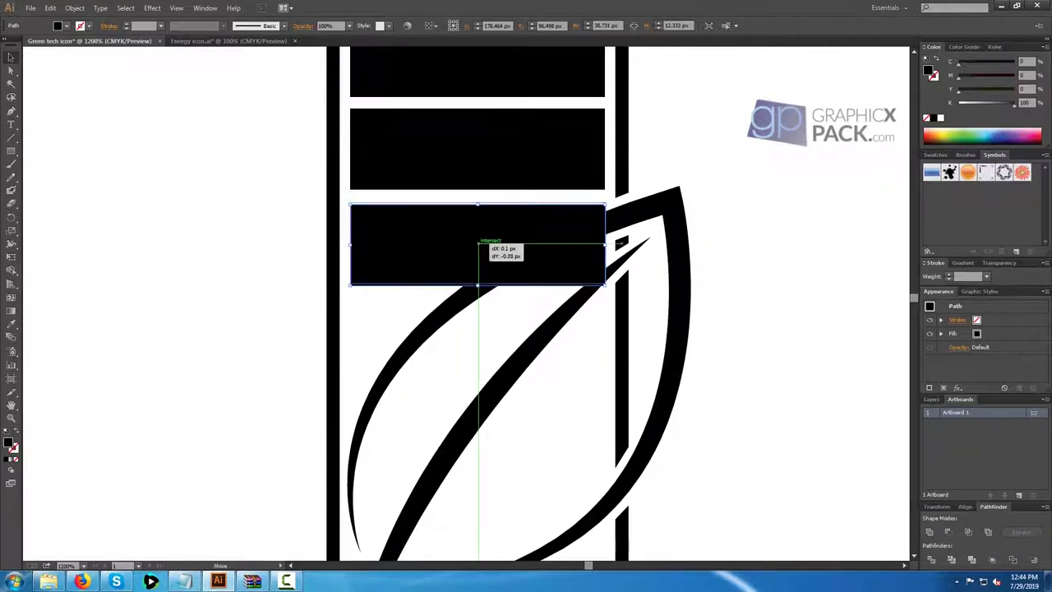
{"action": "key", "text": "ctrl+shift+a"}
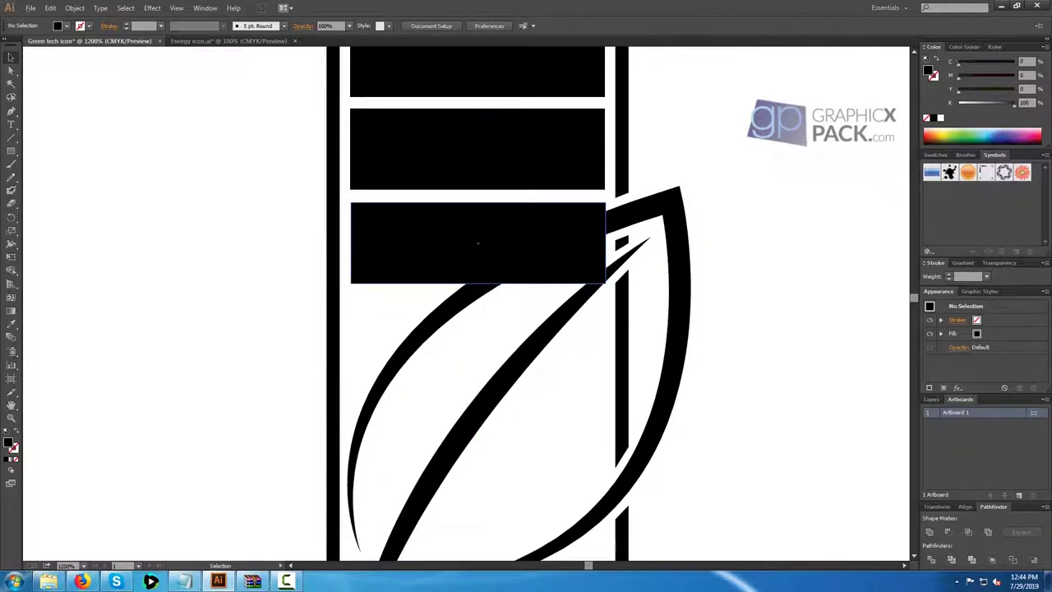
{"action": "scroll", "coordinate": [412, 226], "scroll_direction": "up", "scroll_amount": 3}
{"action": "left_click_drag", "start_coordinate": [414, 230], "coordinate": [411, 230]}
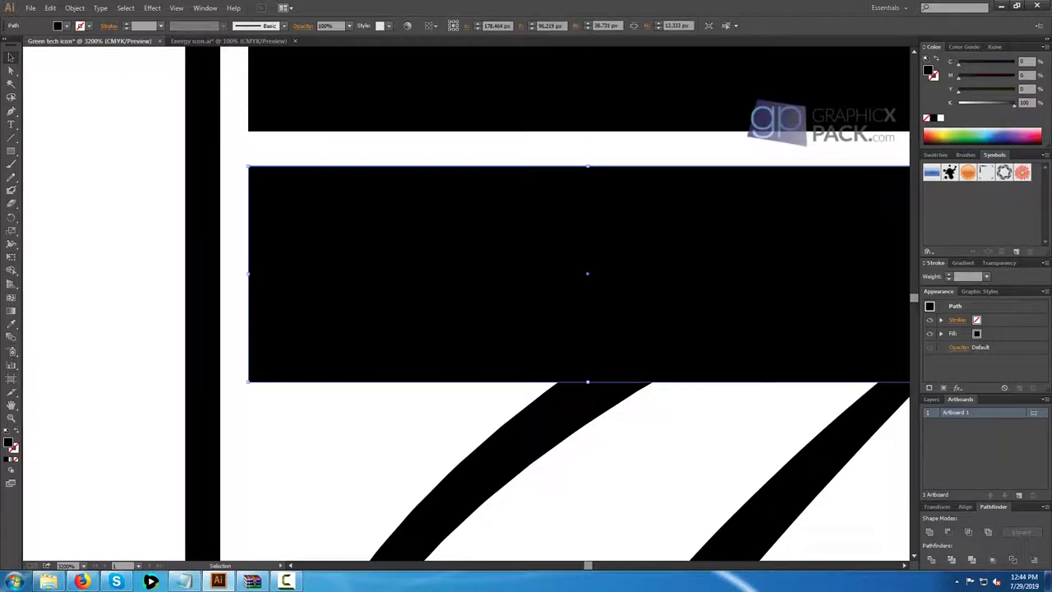
{"action": "key", "text": "ctrl+shift+a"}
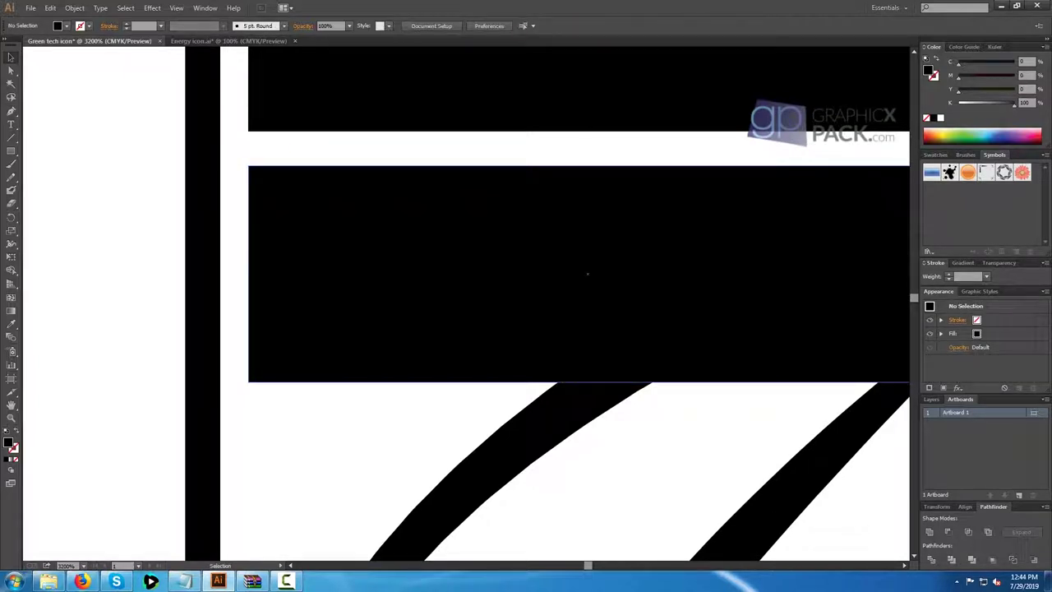
Shift the third charge block 1.6 px right to meet the inner edge of the battery wall.
{"action": "key", "text": "ctrl+minus"}
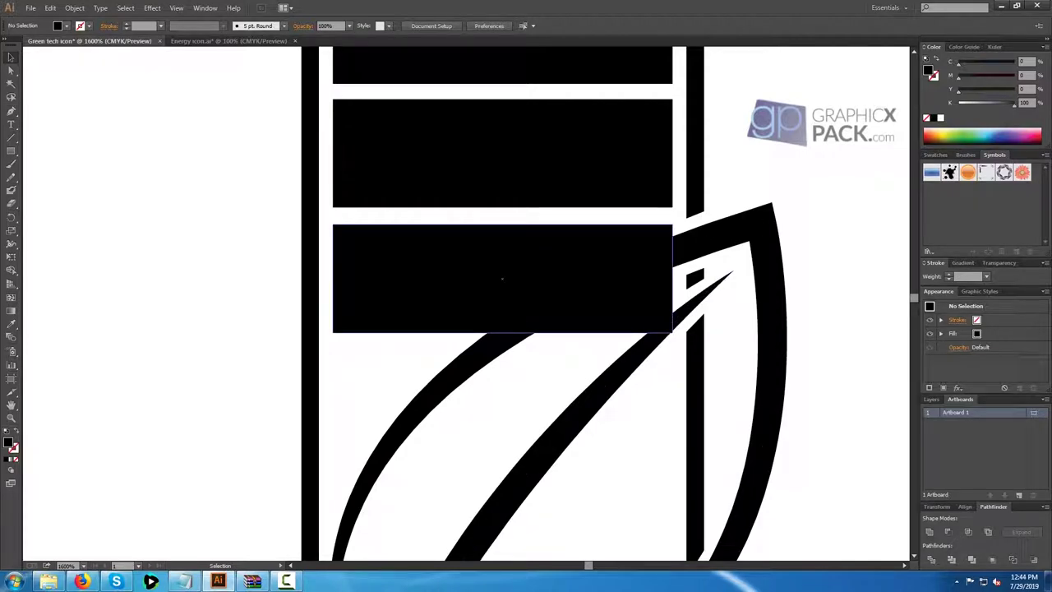
{"action": "left_click_drag", "start_coordinate": [502, 279], "coordinate": [516, 279]}
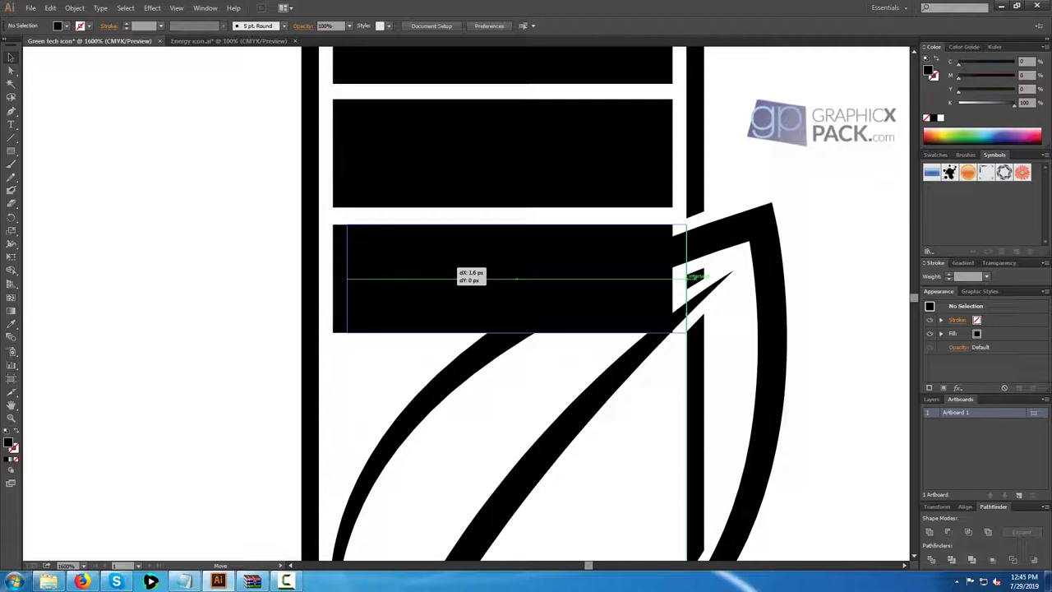
{"action": "left_click_drag", "start_coordinate": [448, 259], "coordinate": [448, 259]}
Place a copy of the whole leaf beside the battery's right side.
{"action": "left_click", "coordinate": [470, 354]}
{"action": "left_click_drag", "start_coordinate": [470, 355], "coordinate": [18, 184]}
{"action": "left_click_drag", "start_coordinate": [378, 459], "coordinate": [868, 281]}
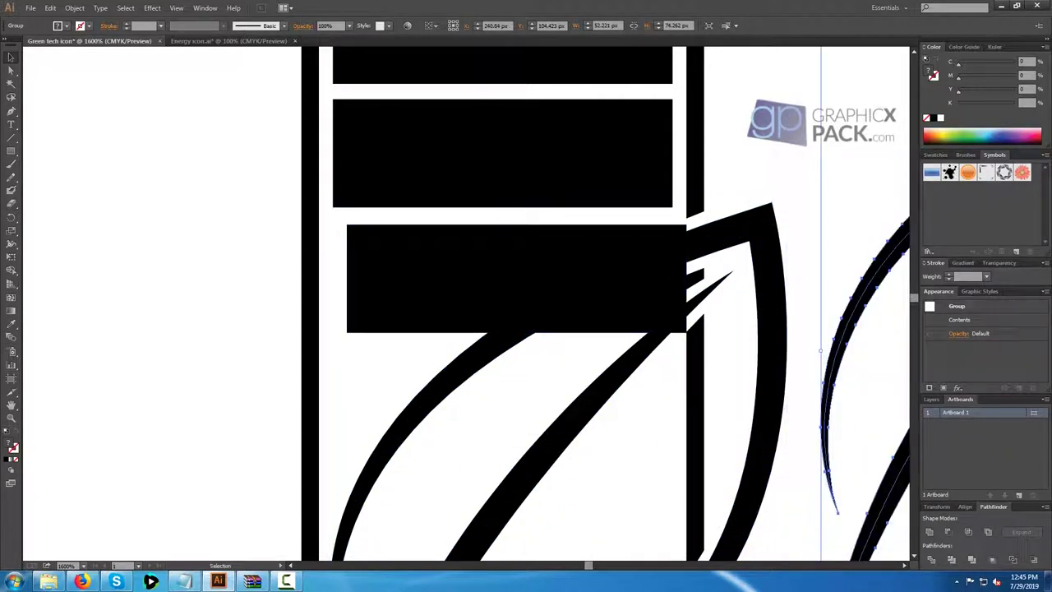
Bring the original leaf to the front of the charge blocks and ungroup its outline from the midrib.
{"action": "right_click", "coordinate": [456, 375]}
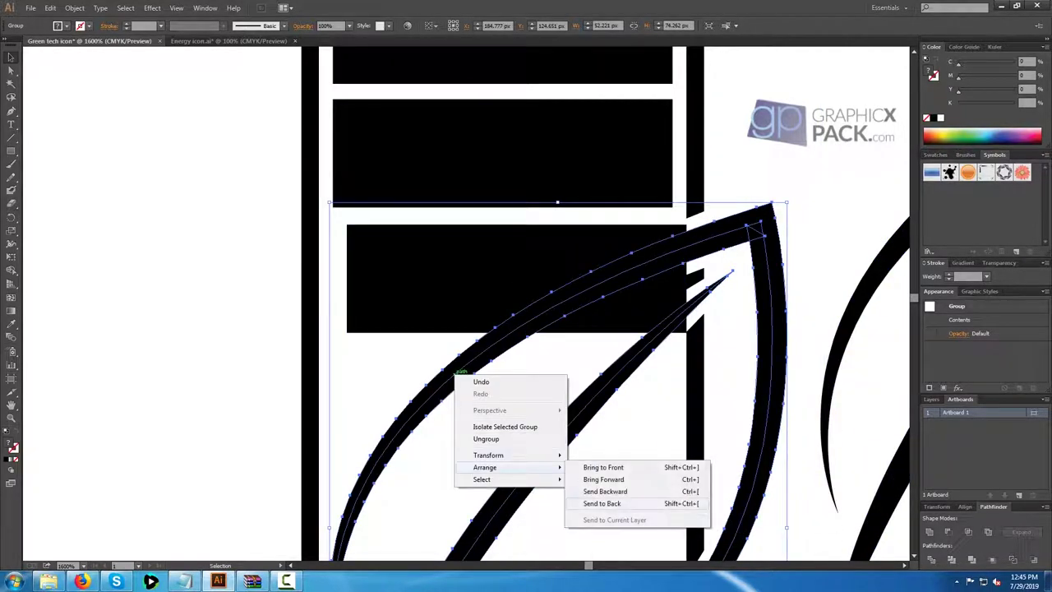
{"action": "left_click", "coordinate": [612, 465]}
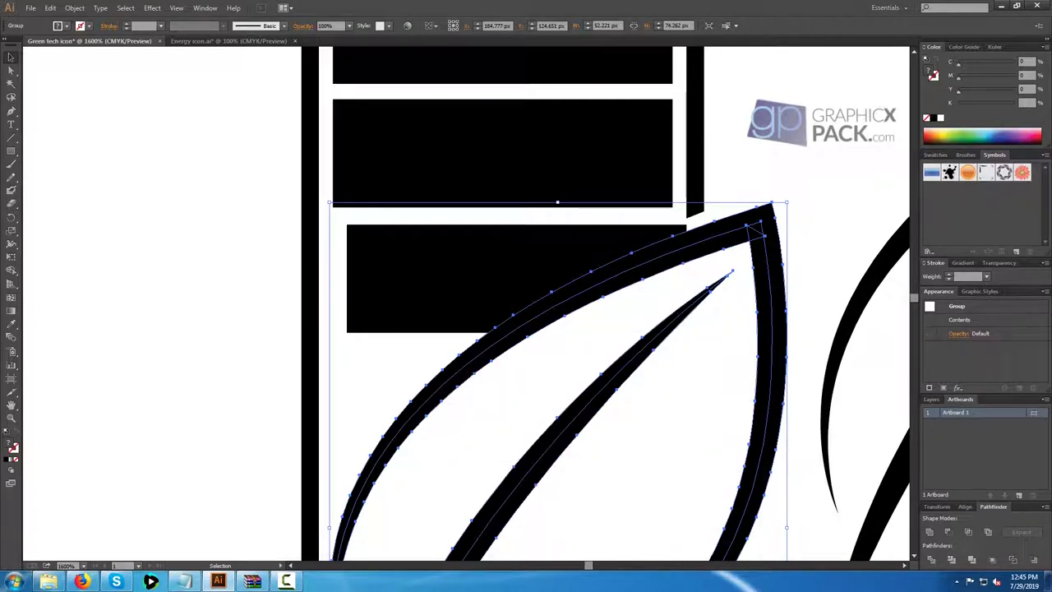
{"action": "right_click", "coordinate": [496, 341]}
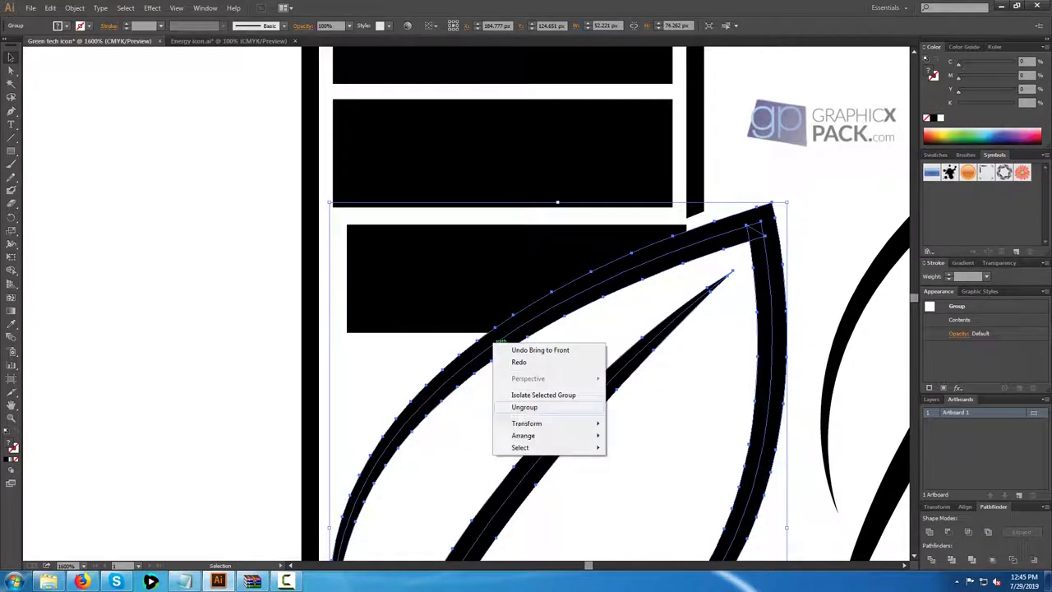
{"action": "left_click", "coordinate": [524, 407]}
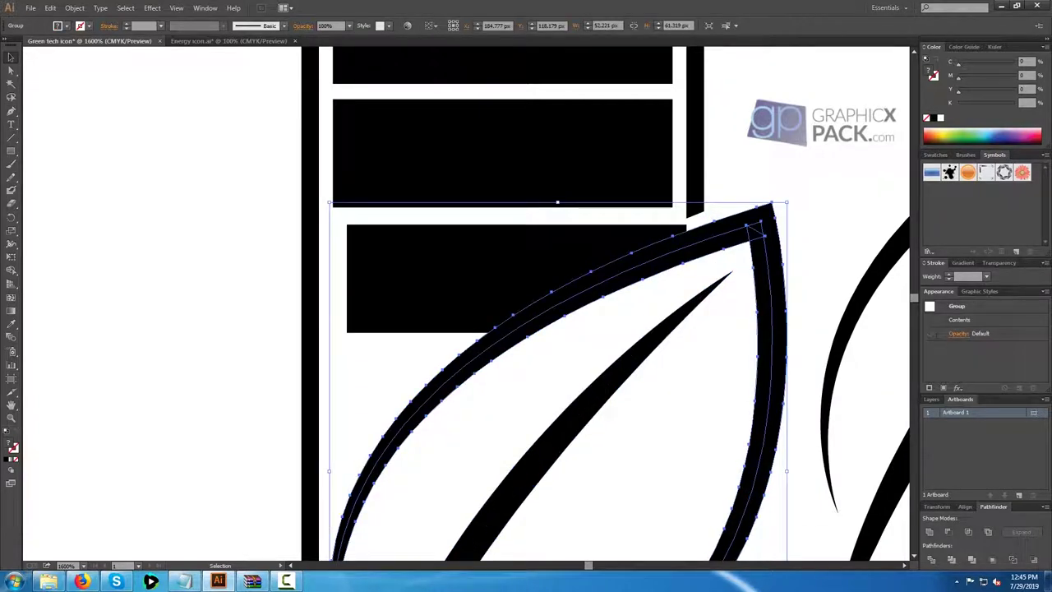
{"action": "left_click", "coordinate": [8, 460]}
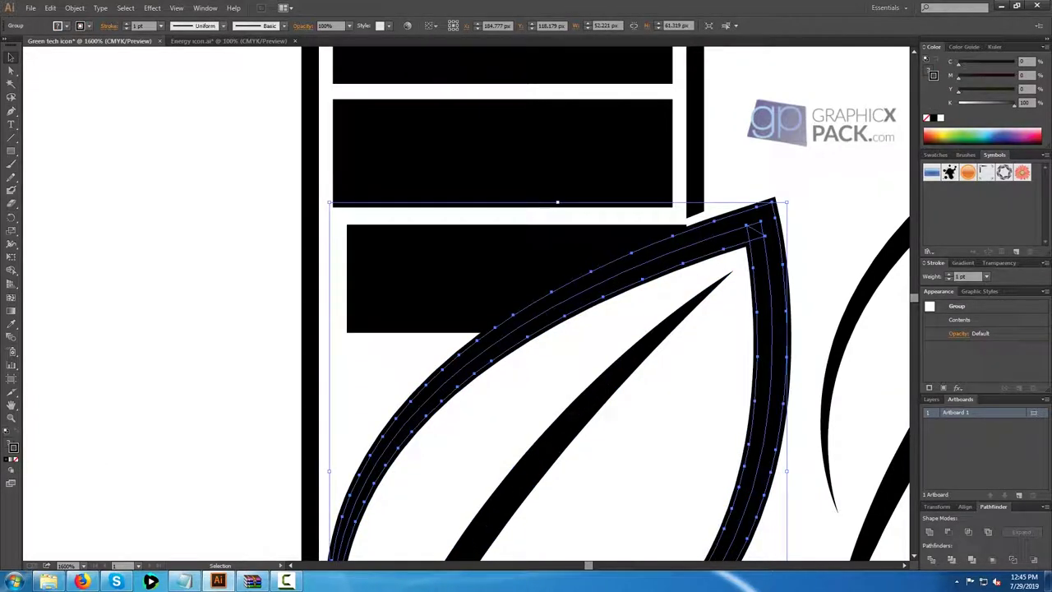
{"action": "left_click", "coordinate": [16, 459]}
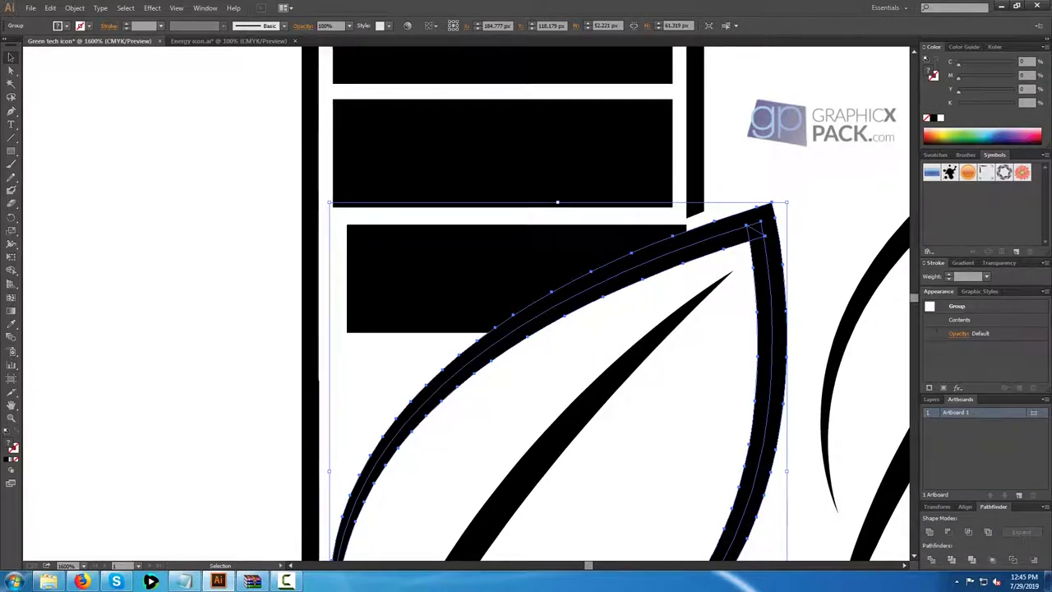
{"action": "left_click", "coordinate": [394, 358]}
Subtract the leaf outline from the third charge block and align the trimmed block's left edge with the block above.
{"action": "left_click", "coordinate": [493, 283]}
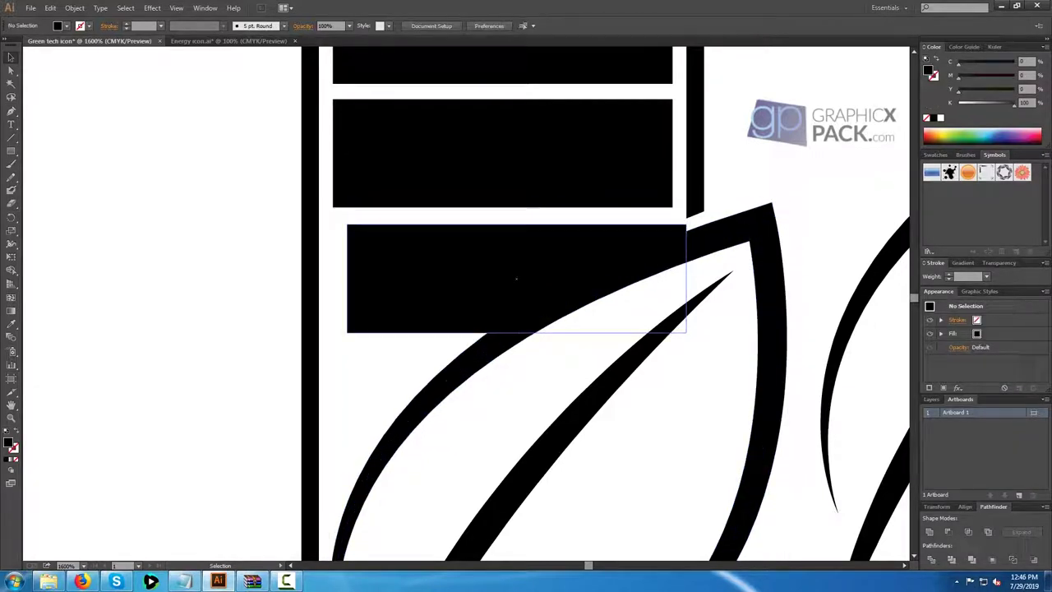
{"action": "left_click", "coordinate": [754, 229]}
{"action": "left_click_drag", "start_coordinate": [386, 357], "coordinate": [502, 308]}
{"action": "left_click", "coordinate": [948, 532]}
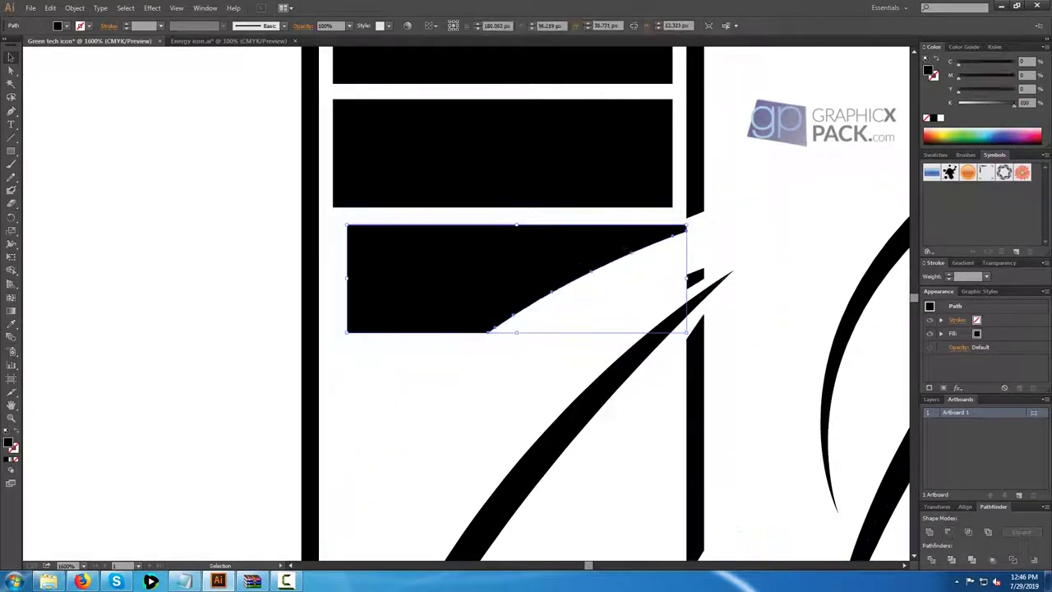
{"action": "left_click", "coordinate": [604, 316]}
{"action": "left_click_drag", "start_coordinate": [516, 278], "coordinate": [502, 275]}
{"action": "key", "text": "ctrl+shift+a"}
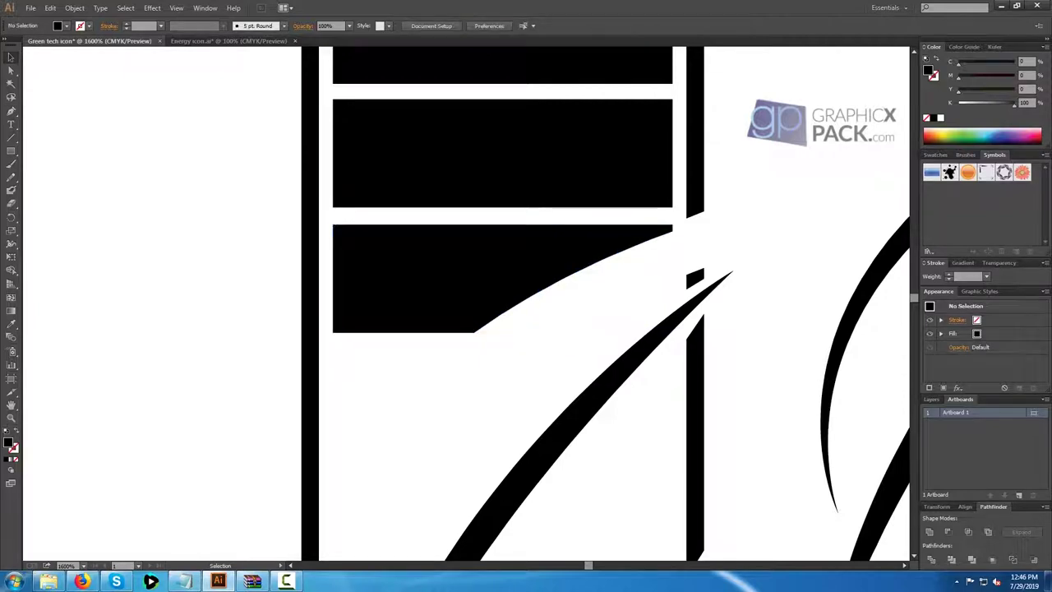
Ungroup the leaf copy and move its outline onto the battery around the original midrib.
{"action": "scroll", "coordinate": [460, 345], "scroll_direction": "down", "scroll_amount": 2}
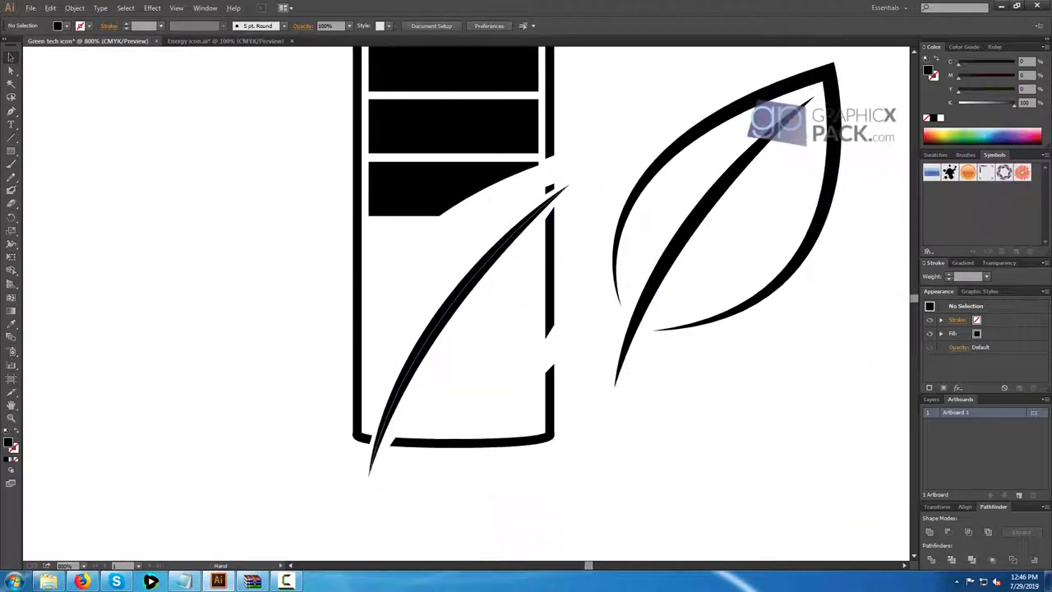
{"action": "left_click", "coordinate": [433, 328]}
{"action": "right_click", "coordinate": [782, 278]}
{"action": "left_click", "coordinate": [810, 342]}
{"action": "left_click", "coordinate": [805, 333]}
{"action": "left_click", "coordinate": [794, 262]}
{"action": "left_click_drag", "start_coordinate": [801, 263], "coordinate": [561, 353]}
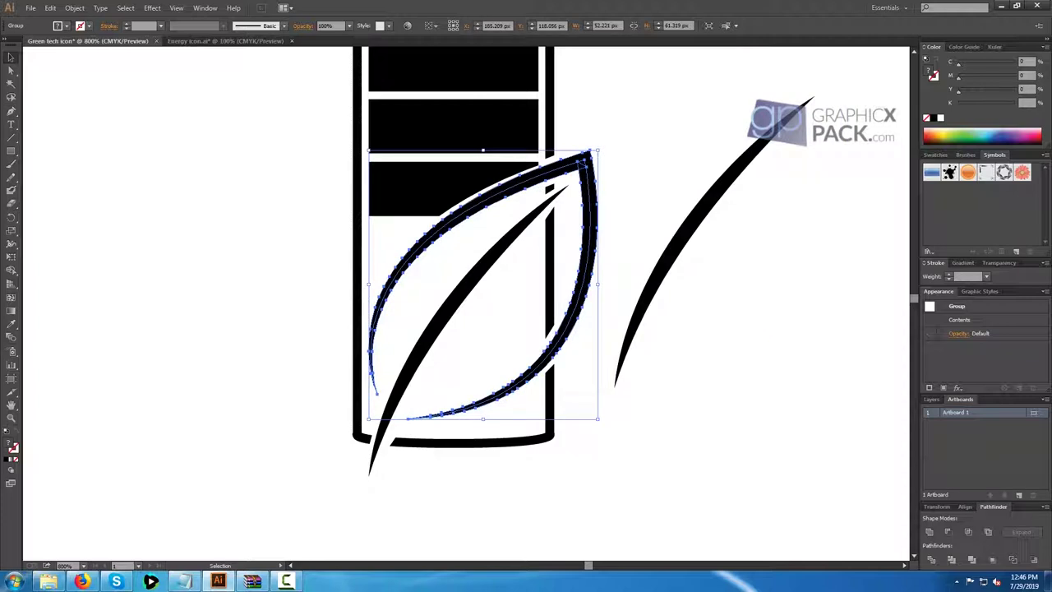
Undo the leaf copy, ungrouping and trimming edits back to the plain rectangular third charge block.
{"action": "key", "text": "ctrl+z"}
{"action": "key", "text": "ctrl+z"}
{"action": "key", "text": "ctrl+z"}
{"action": "key", "text": "ctrl+z"}
{"action": "key", "text": "ctrl+z"}
{"action": "key", "text": "ctrl+z"}
{"action": "key", "text": "ctrl+z"}
{"action": "key", "text": "ctrl+z"}
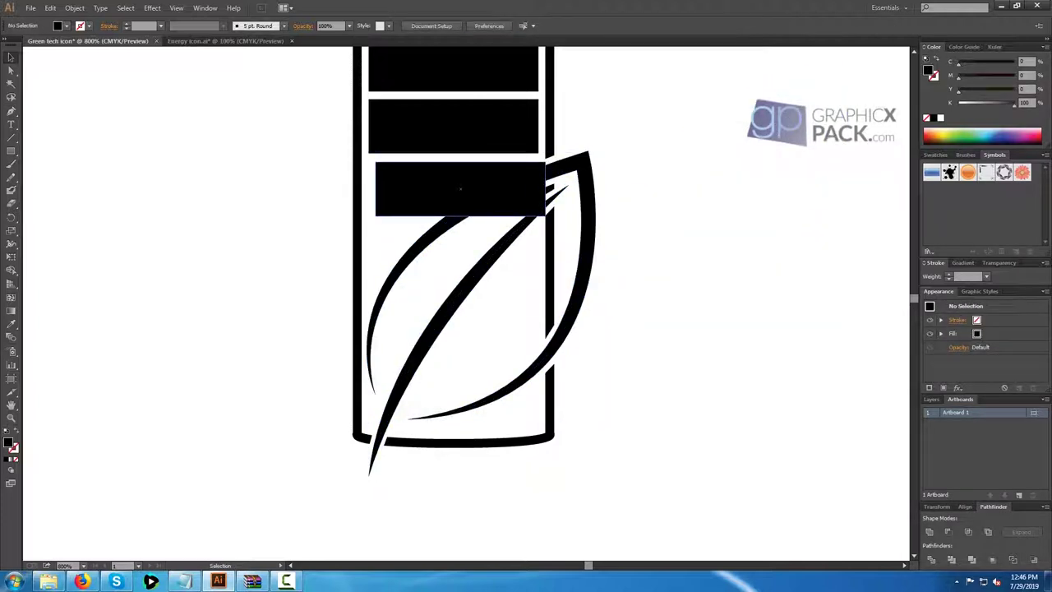
{"action": "key", "text": "ctrl+shift+z"}
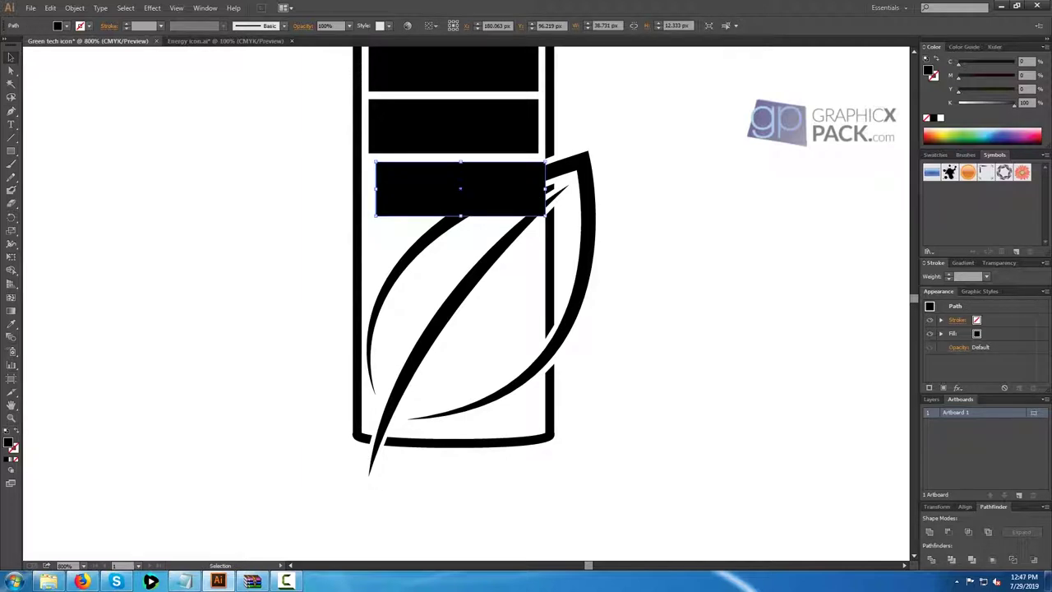
Move the third charge block left to line up with the left edge of the block above.
{"action": "scroll", "coordinate": [399, 174], "scroll_direction": "up", "scroll_amount": 3}
{"action": "left_click_drag", "start_coordinate": [399, 174], "coordinate": [479, 209]}
{"action": "left_click_drag", "start_coordinate": [754, 222], "coordinate": [222, 240]}
{"action": "key", "text": "ctrl+minus"}
{"action": "left_click_drag", "start_coordinate": [288, 285], "coordinate": [629, 285]}
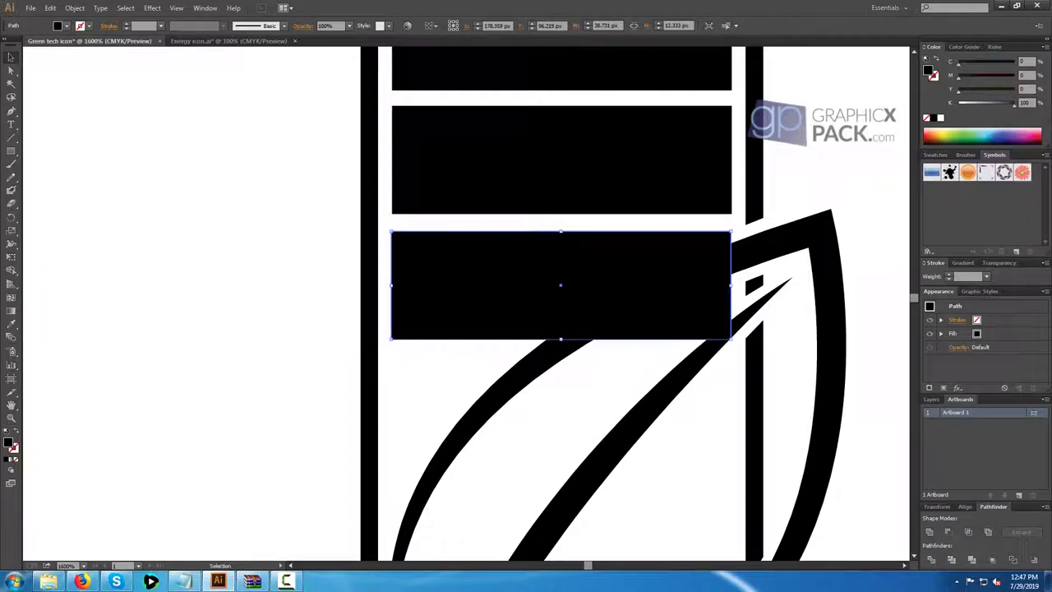
{"action": "left_click", "coordinate": [618, 369]}
{"action": "left_click", "coordinate": [629, 303]}
Nudge the rectangular third block left until it clears the battery's interior, and deselect it.
{"action": "key", "text": "Left"}
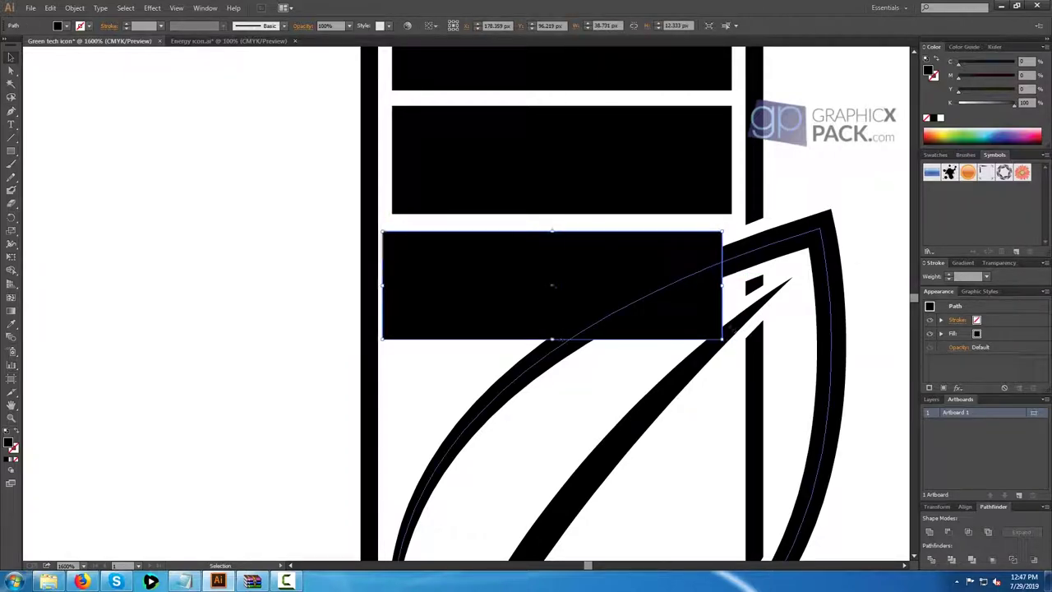
{"action": "key", "text": "shift+Left"}
{"action": "key", "text": "shift+Left"}
{"action": "key", "text": "shift+Left"}
{"action": "key", "text": "Left"}
{"action": "key", "text": "Left"}
{"action": "key", "text": "Left"}
{"action": "key", "text": "Left"}
{"action": "key", "text": "Left"}
{"action": "key", "text": "Left"}
{"action": "key", "text": "Left"}
{"action": "key", "text": "Left"}
{"action": "key", "text": "Left"}
{"action": "key", "text": "Right"}
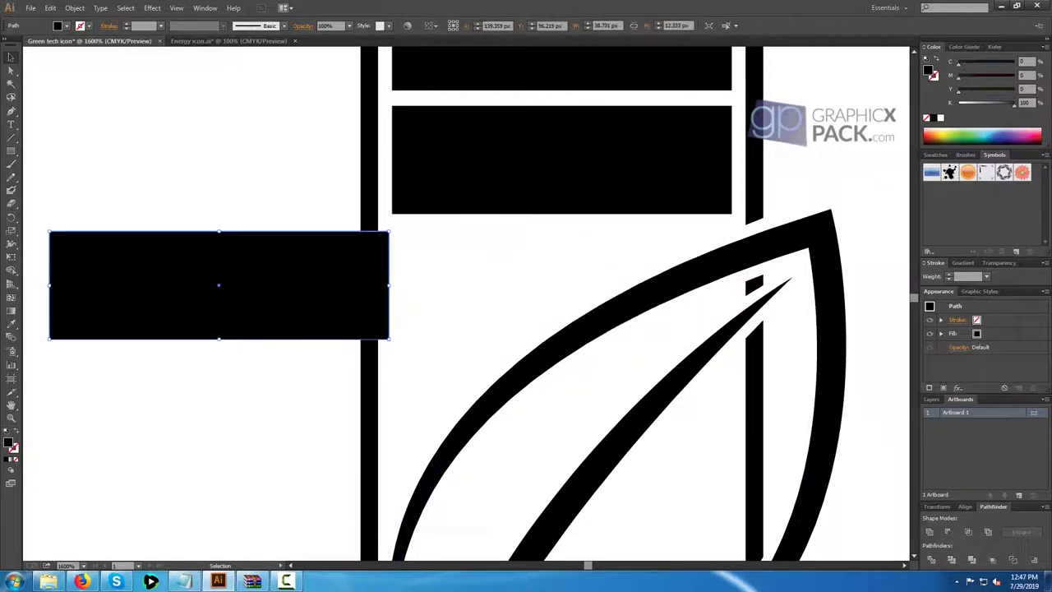
{"action": "key", "text": "Left"}
{"action": "left_click", "coordinate": [197, 176]}
Draw the third charge block with the Pen tool at the rectangle's height, curving its right side parallel to the leaf with a gap.
{"action": "key", "text": "p"}
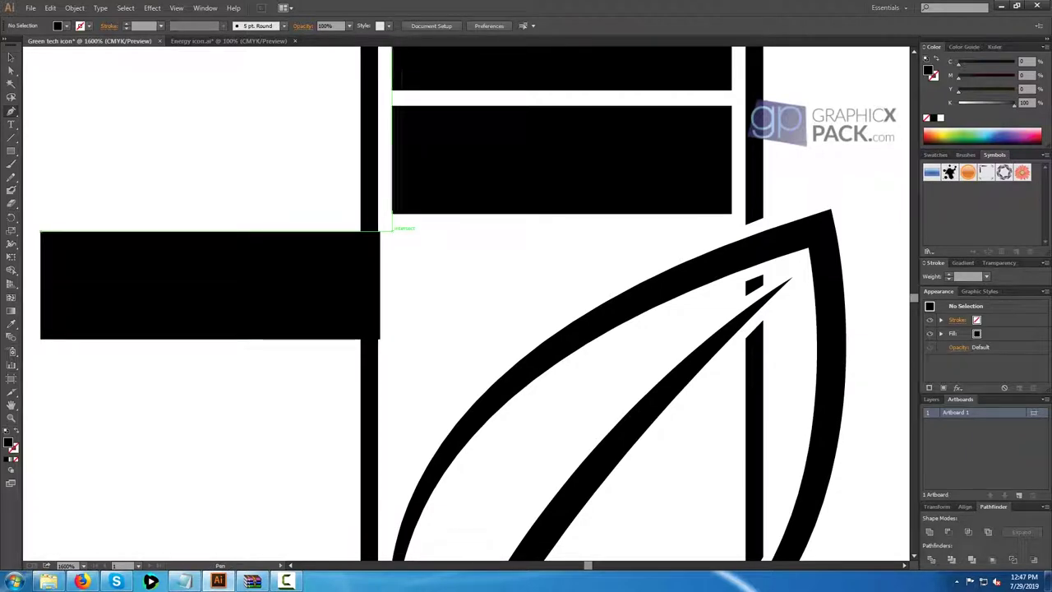
{"action": "left_click", "coordinate": [391, 231]}
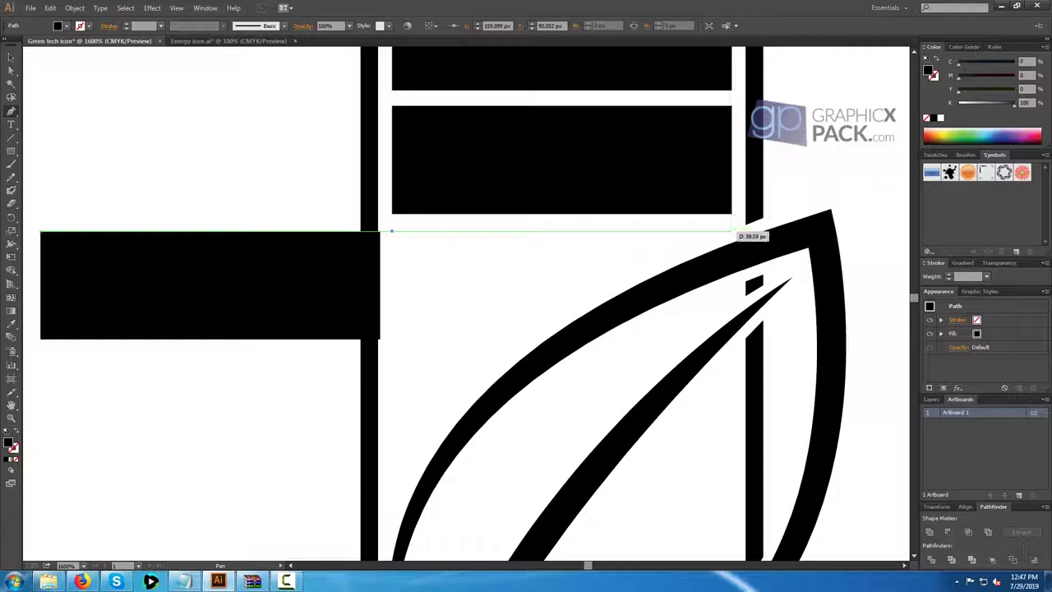
{"action": "left_click", "coordinate": [725, 231]}
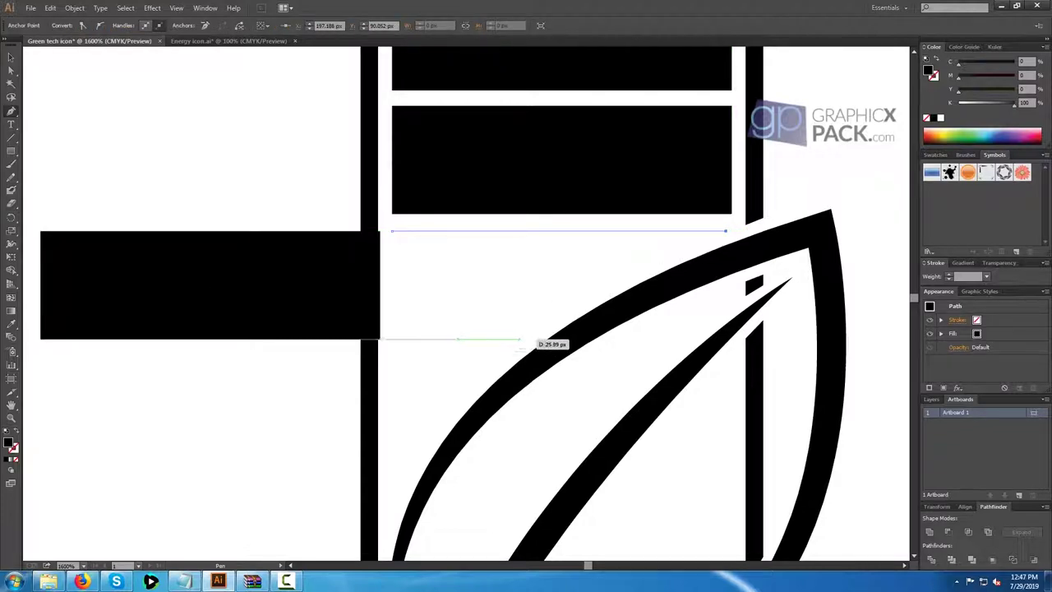
{"action": "left_click_drag", "start_coordinate": [527, 337], "coordinate": [461, 397]}
{"action": "left_click", "coordinate": [528, 338]}
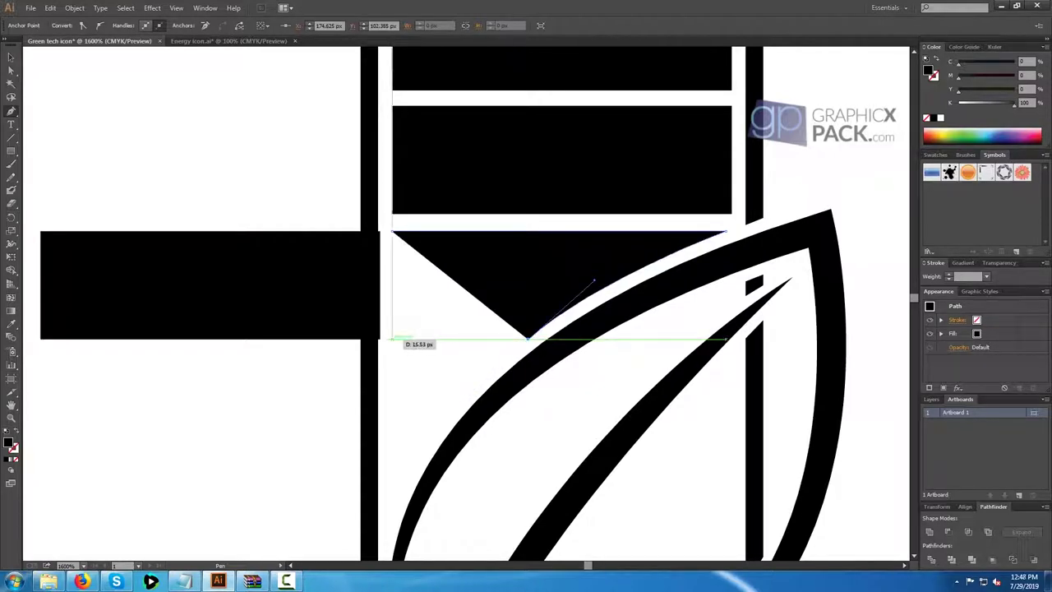
{"action": "left_click", "coordinate": [393, 338]}
{"action": "left_click", "coordinate": [392, 232]}
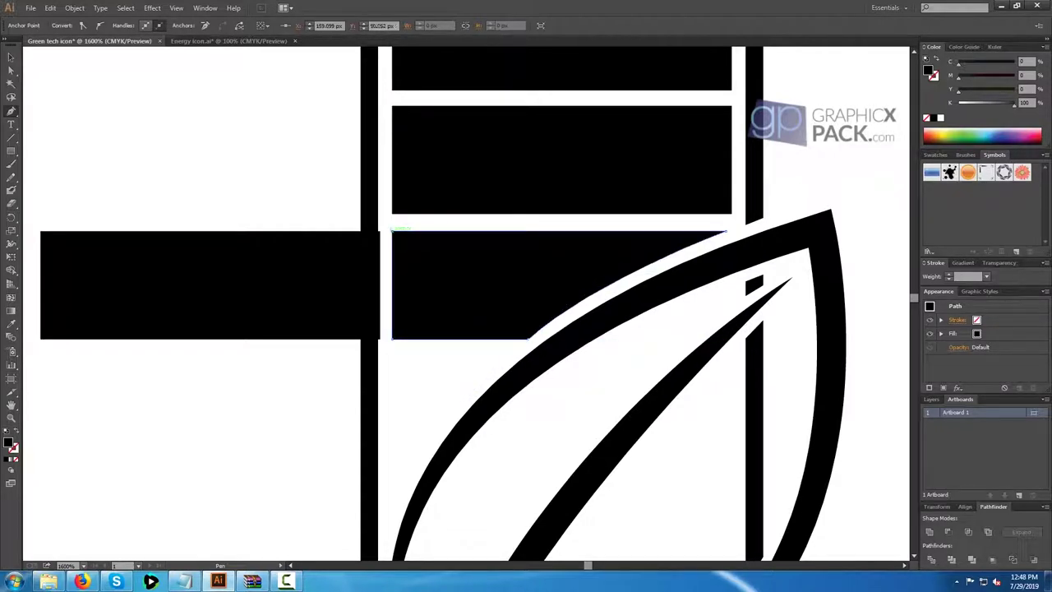
Delete the spare rectangular block beside the third charge block and undo the deletion.
{"action": "left_click", "coordinate": [11, 57]}
{"action": "left_click", "coordinate": [139, 177]}
{"action": "left_click", "coordinate": [193, 283]}
{"action": "key", "text": "Delete"}
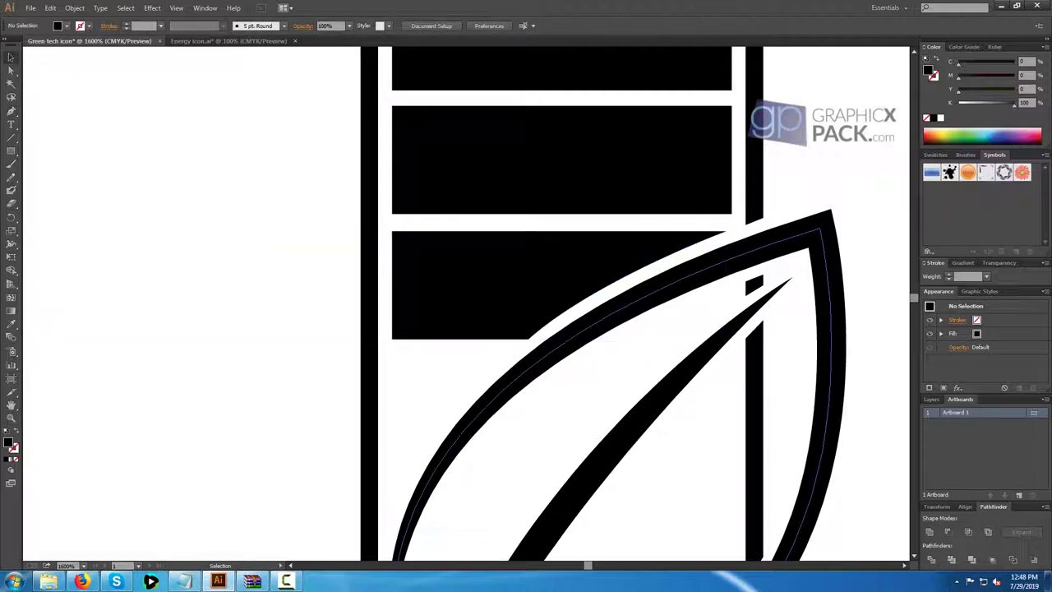
{"action": "scroll", "coordinate": [526, 365], "scroll_direction": "down", "scroll_amount": 1}
{"action": "left_click_drag", "start_coordinate": [527, 366], "coordinate": [434, 273]}
{"action": "key", "text": "ctrl+minus"}
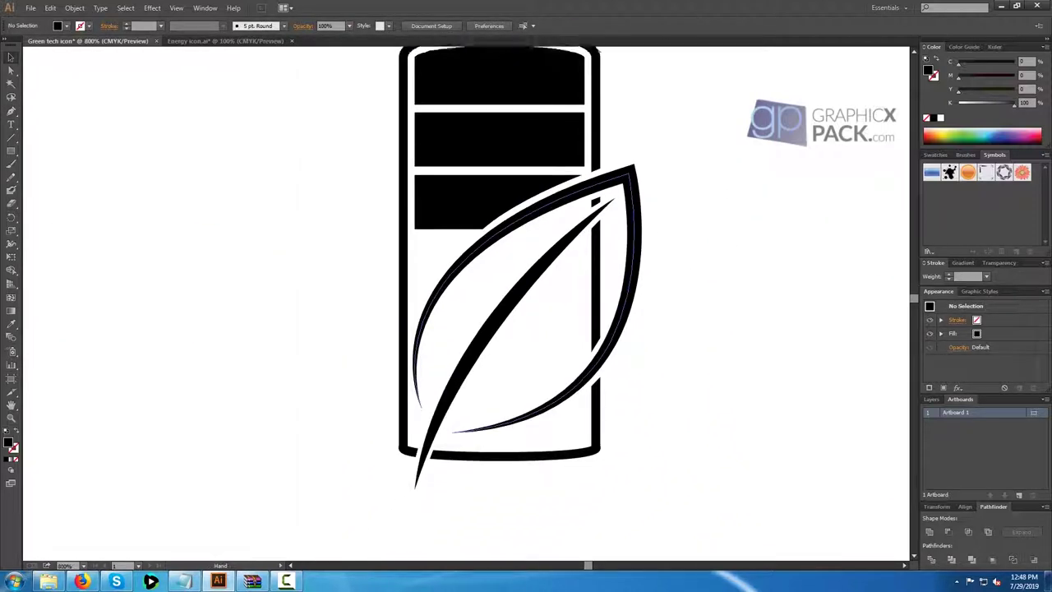
{"action": "key", "text": "ctrl+z"}
Move the spare rectangle down to the fourth charge row, nudge it left out of the battery's interior, and deselect it.
{"action": "left_click_drag", "start_coordinate": [274, 207], "coordinate": [451, 271]}
{"action": "key", "text": "Left"}
{"action": "key", "text": "Left"}
{"action": "key", "text": "Left"}
{"action": "key", "text": "Left"}
{"action": "key", "text": "Left"}
{"action": "key", "text": "Left"}
{"action": "key", "text": "Left"}
{"action": "key", "text": "Left"}
{"action": "key", "text": "Left"}
{"action": "key", "text": "Left"}
{"action": "key", "text": "Left"}
{"action": "key", "text": "Left"}
{"action": "key", "text": "Left"}
{"action": "key", "text": "Left"}
{"action": "key", "text": "Left"}
{"action": "key", "text": "Left"}
{"action": "key", "text": "Left"}
{"action": "key", "text": "Left"}
{"action": "key", "text": "Left"}
{"action": "key", "text": "Left"}
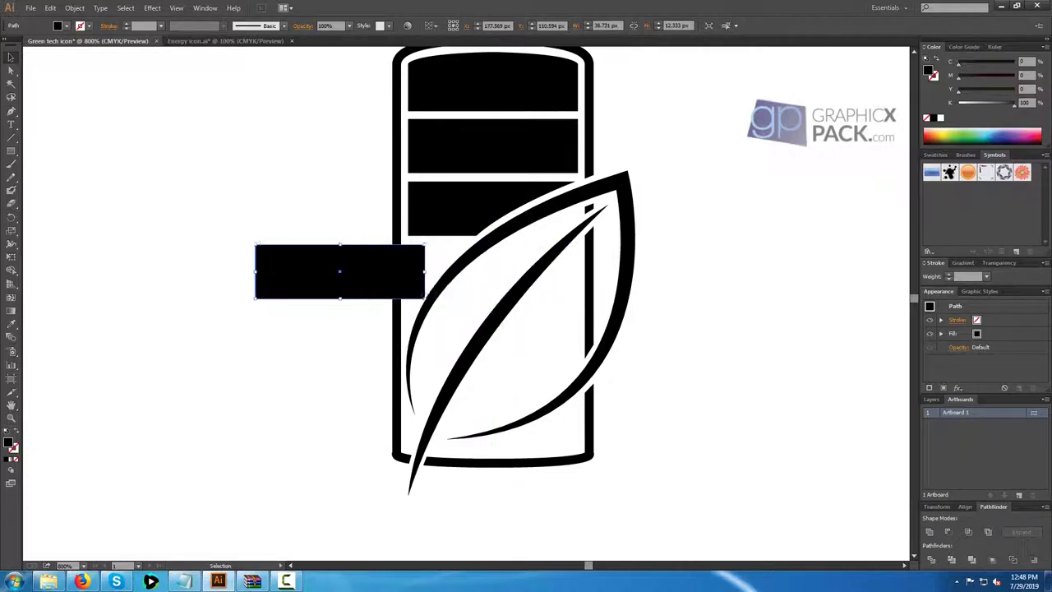
{"action": "key", "text": "ctrl+shift+a"}
Draw the fourth charge block with the Pen tool at the spare rectangle's height, curving its right side parallel to the leaf.
{"action": "left_click", "coordinate": [11, 110]}
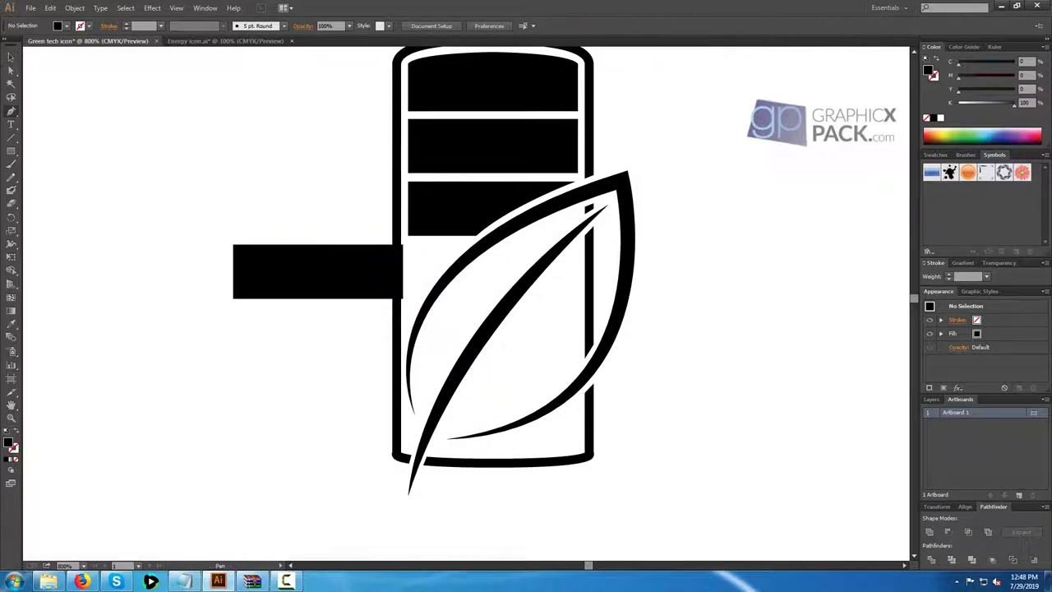
{"action": "scroll", "coordinate": [418, 283], "scroll_direction": "up", "scroll_amount": 2}
{"action": "scroll", "coordinate": [418, 284], "scroll_direction": "right", "scroll_amount": 1}
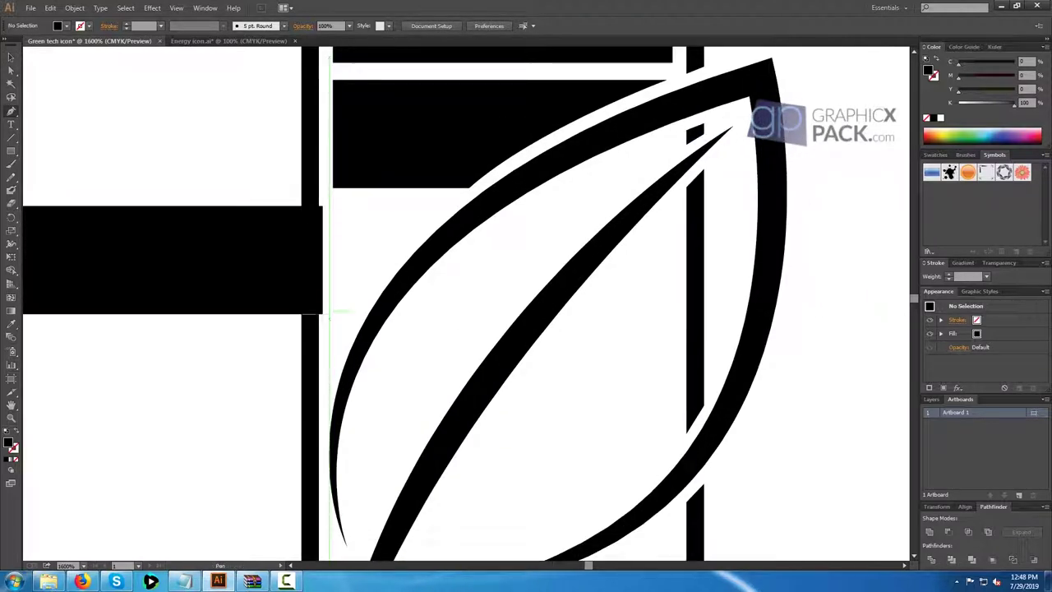
{"action": "left_click_drag", "start_coordinate": [332, 205], "coordinate": [448, 206]}
{"action": "left_click_drag", "start_coordinate": [322, 313], "coordinate": [360, 310]}
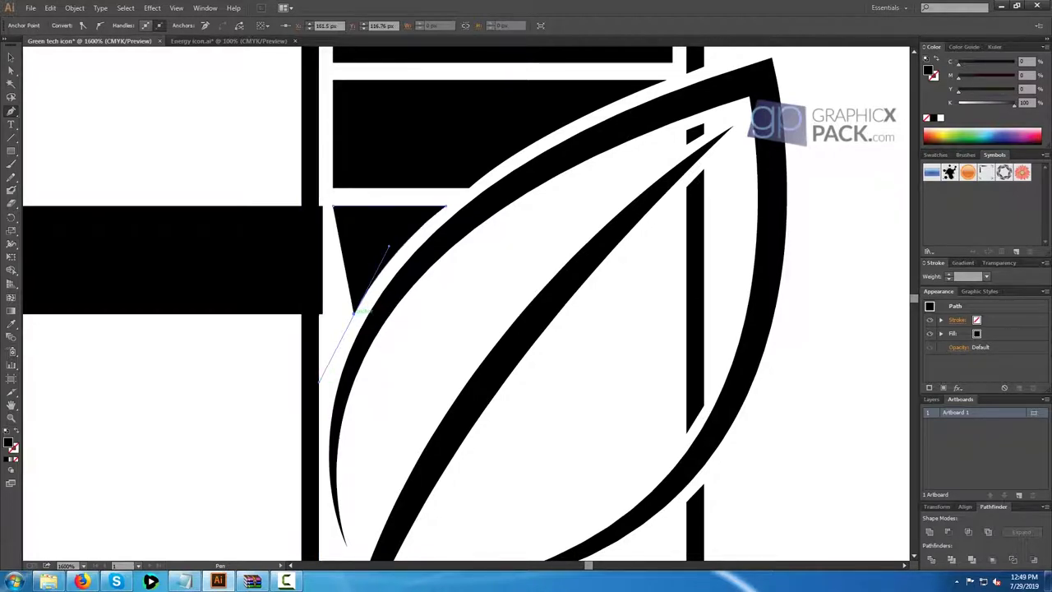
{"action": "left_click_drag", "start_coordinate": [318, 381], "coordinate": [354, 313]}
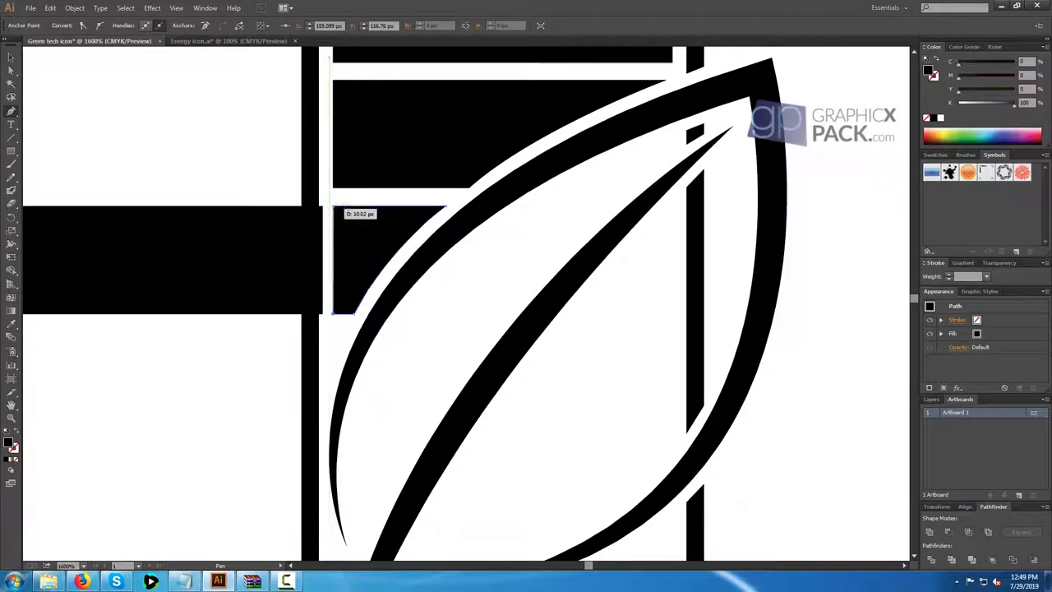
{"action": "left_click", "coordinate": [333, 206]}
Delete the spare rectangle beside the fourth charge block.
{"action": "key", "text": "v"}
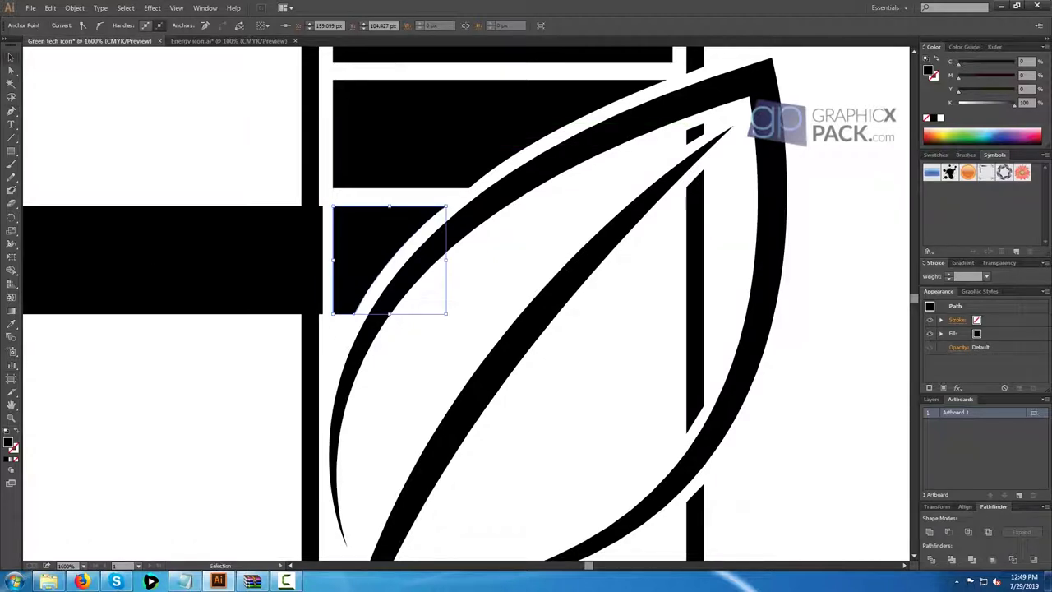
{"action": "left_click", "coordinate": [279, 253]}
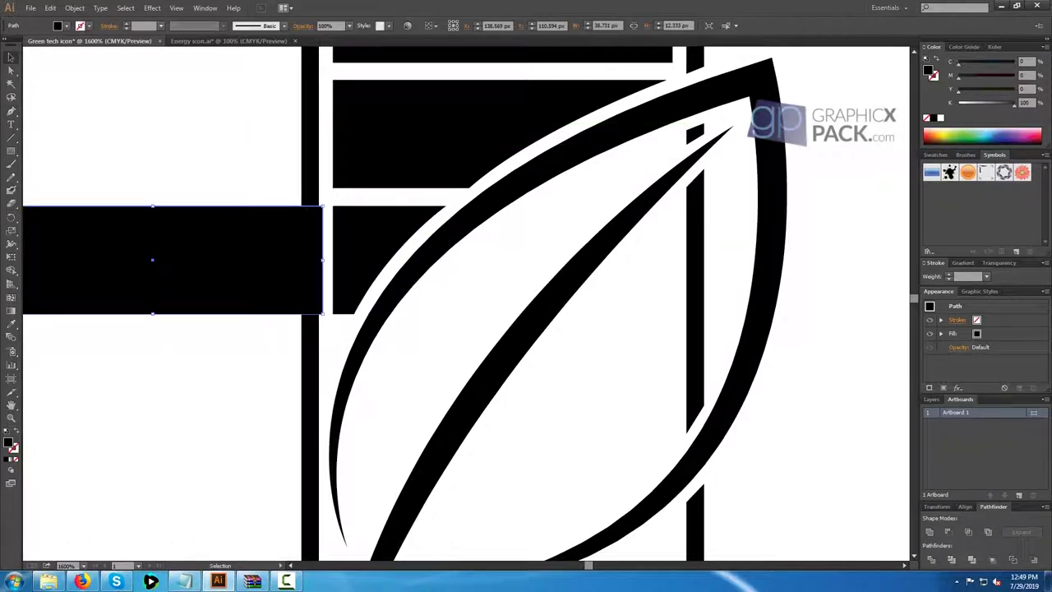
{"action": "scroll", "coordinate": [247, 337], "scroll_direction": "down", "scroll_amount": 1}
{"action": "left_click_drag", "start_coordinate": [246, 337], "coordinate": [267, 219]}
{"action": "left_click_drag", "start_coordinate": [127, 156], "coordinate": [658, 402]}
{"action": "key", "text": "Delete"}
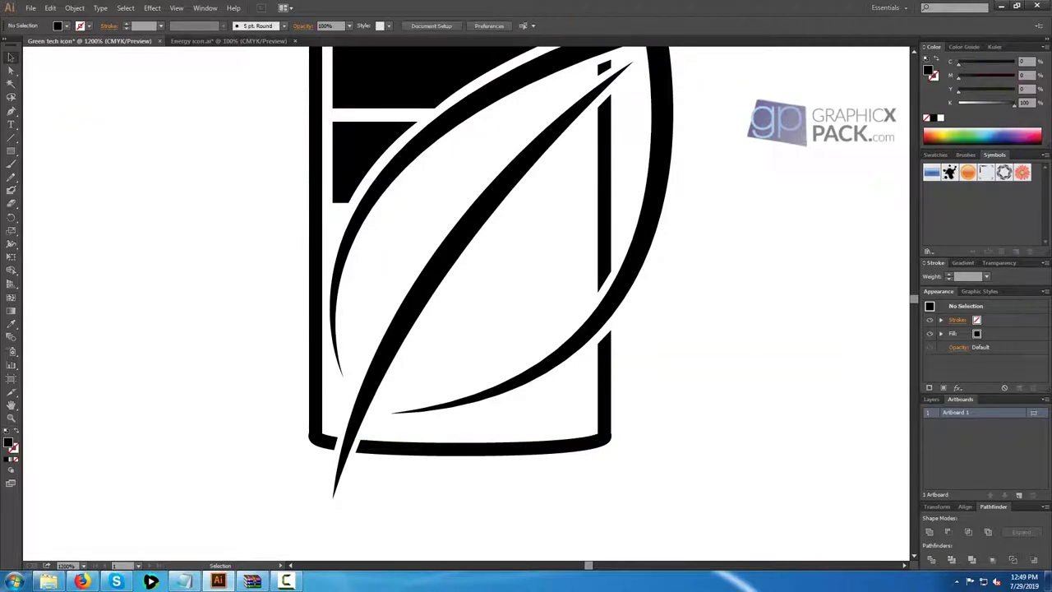
Start the bottom charge block with the Pen tool, curving its upper edge parallel to the leaf's lower edge from the battery's inner side toward the stem.
{"action": "scroll", "coordinate": [293, 362], "scroll_direction": "down", "scroll_amount": 2}
{"action": "left_click_drag", "start_coordinate": [294, 362], "coordinate": [339, 369]}
{"action": "key", "text": "p"}
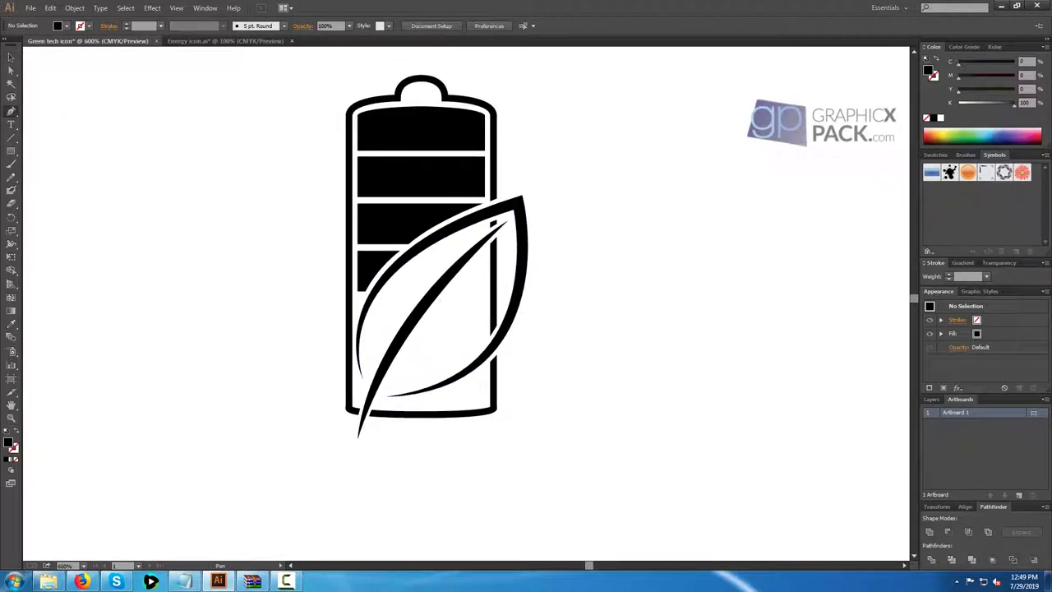
{"action": "key", "text": "ctrl+plus"}
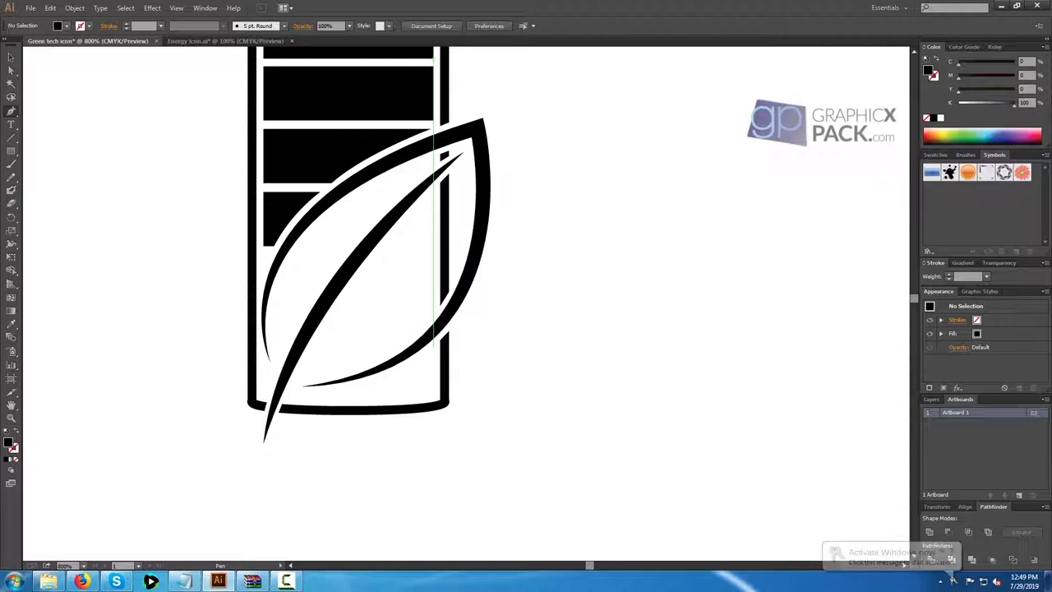
{"action": "left_click", "coordinate": [433, 346]}
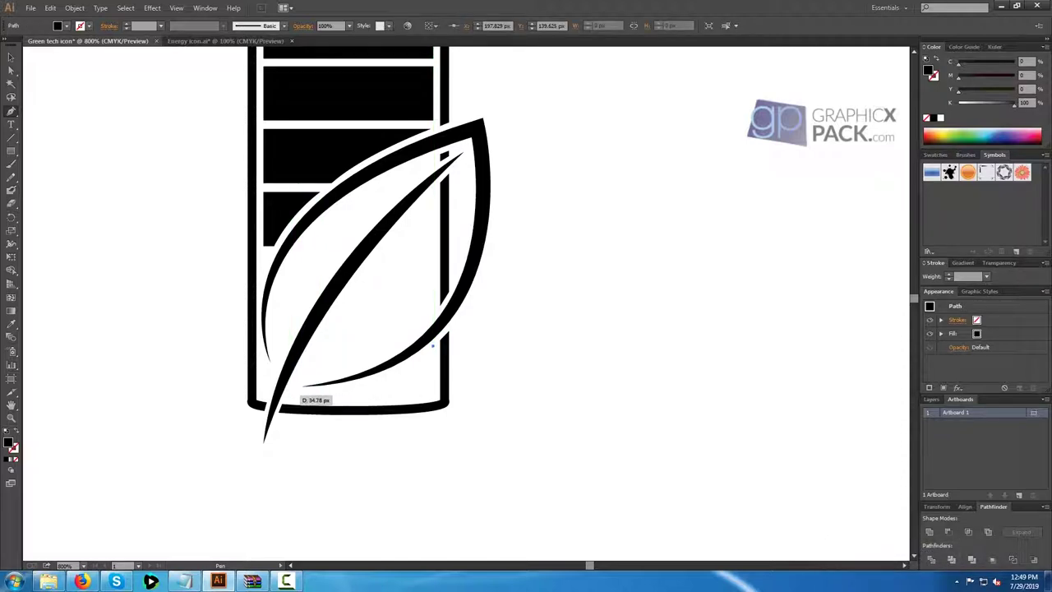
{"action": "left_click_drag", "start_coordinate": [287, 393], "coordinate": [179, 395]}
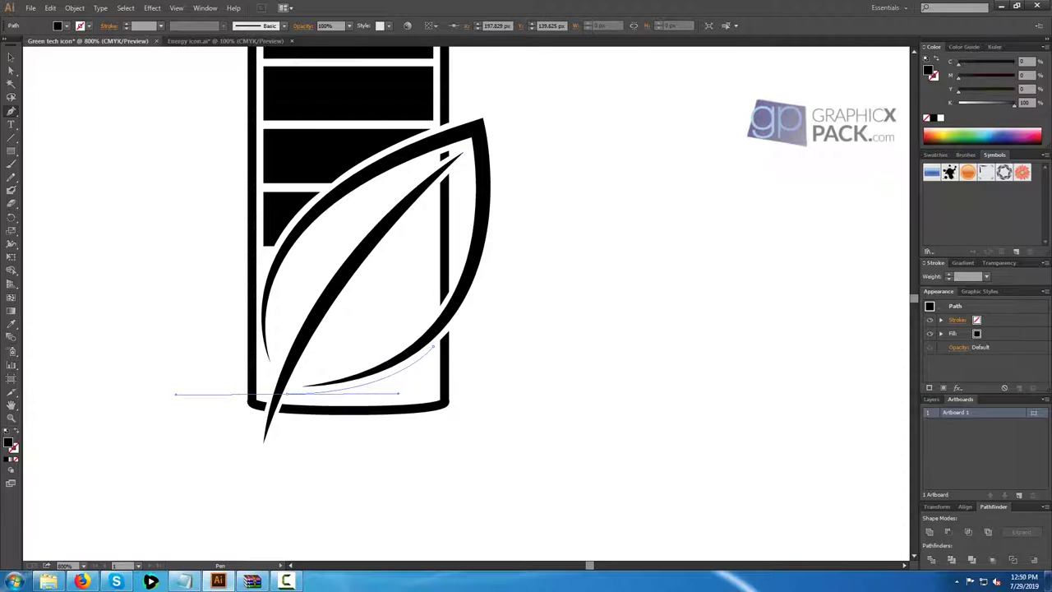
{"action": "left_click", "coordinate": [287, 393]}
{"action": "left_click", "coordinate": [16, 430]}
{"action": "key", "text": "shift+x"}
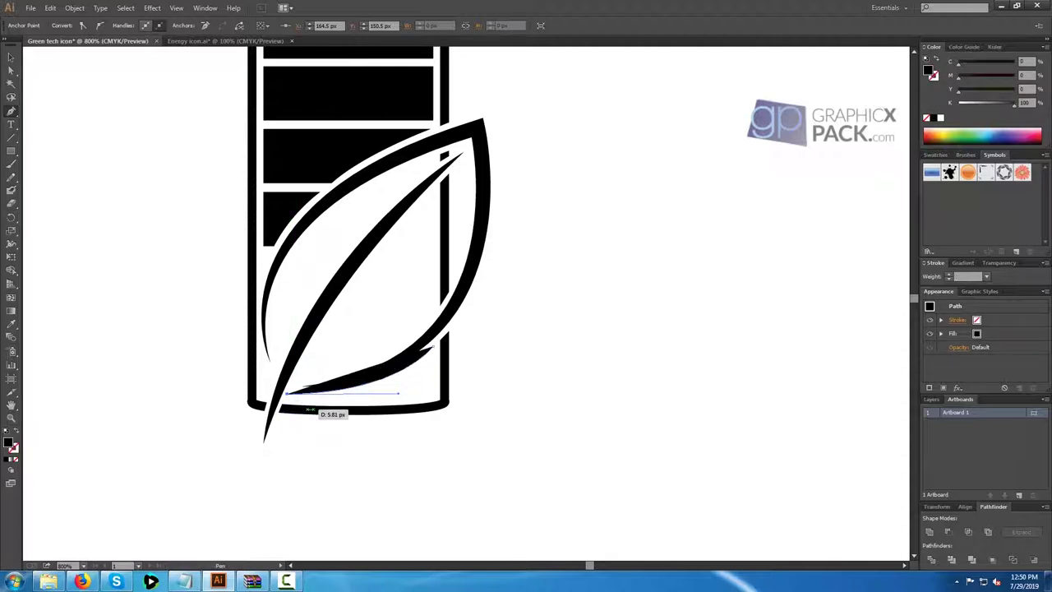
Complete the bottom charge block with a lower edge curved parallel to the battery base and a vertical side closing the path, and deselect it.
{"action": "scroll", "coordinate": [310, 406], "scroll_direction": "up", "scroll_amount": 2}
{"action": "left_click_drag", "start_coordinate": [338, 398], "coordinate": [284, 296]}
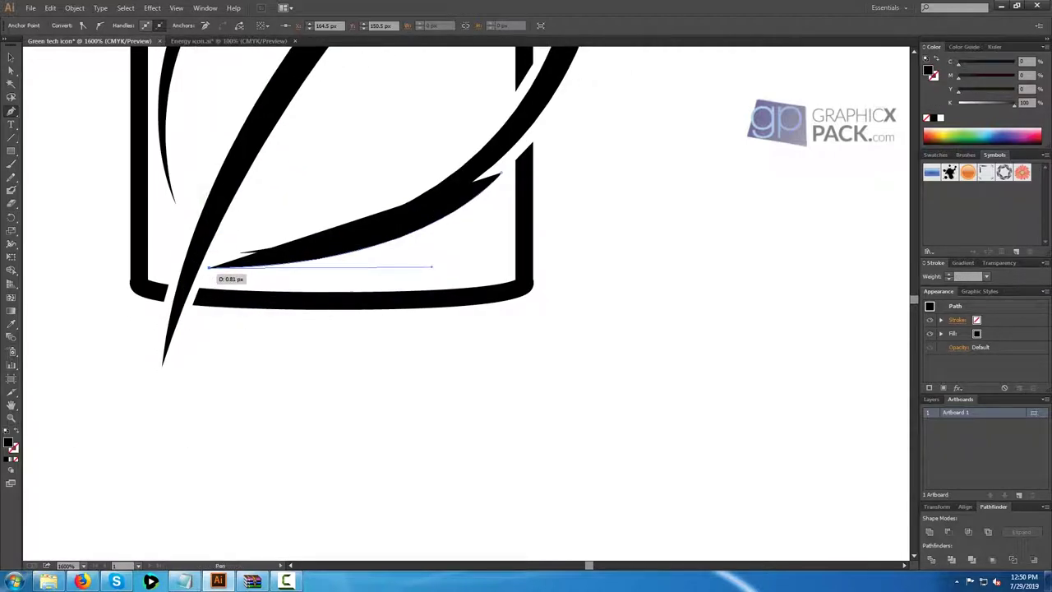
{"action": "left_click", "coordinate": [205, 273]}
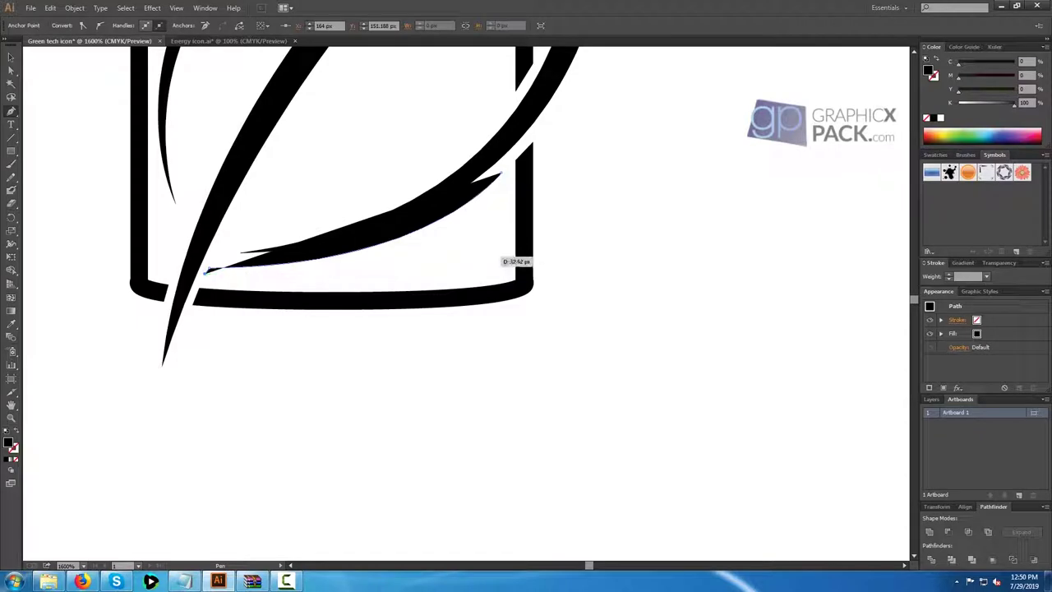
{"action": "left_click_drag", "start_coordinate": [501, 269], "coordinate": [616, 249]}
{"action": "left_click", "coordinate": [501, 269]}
{"action": "key", "text": "v"}
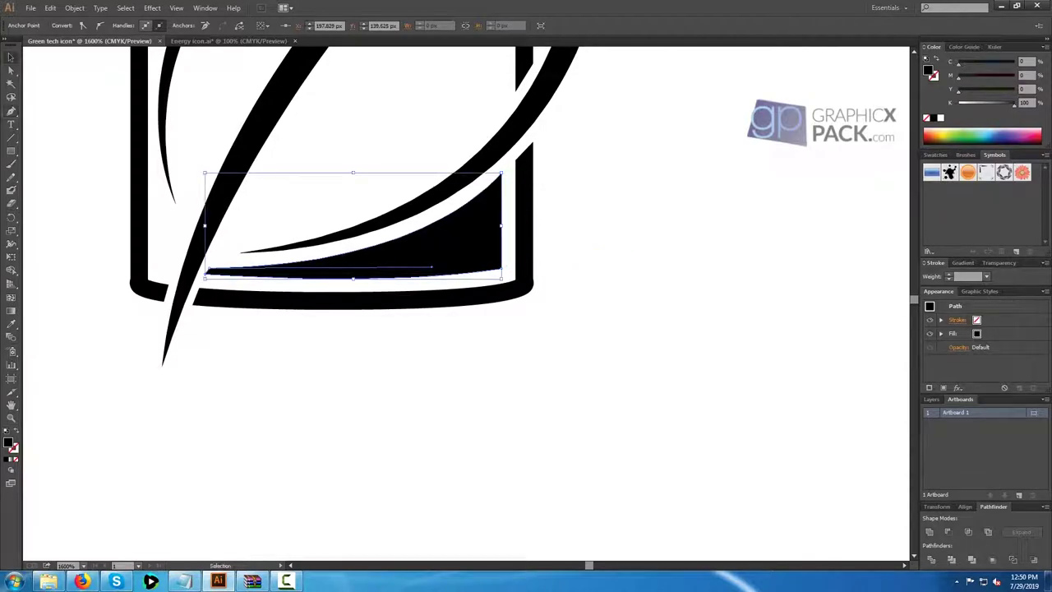
{"action": "left_click", "coordinate": [532, 347]}
Draw a slightly arched base line inside the battery's terminal cap with the Pen tool, just above the first charge block.
{"action": "scroll", "coordinate": [461, 362], "scroll_direction": "down", "scroll_amount": 3}
{"action": "key", "text": "ctrl+minus"}
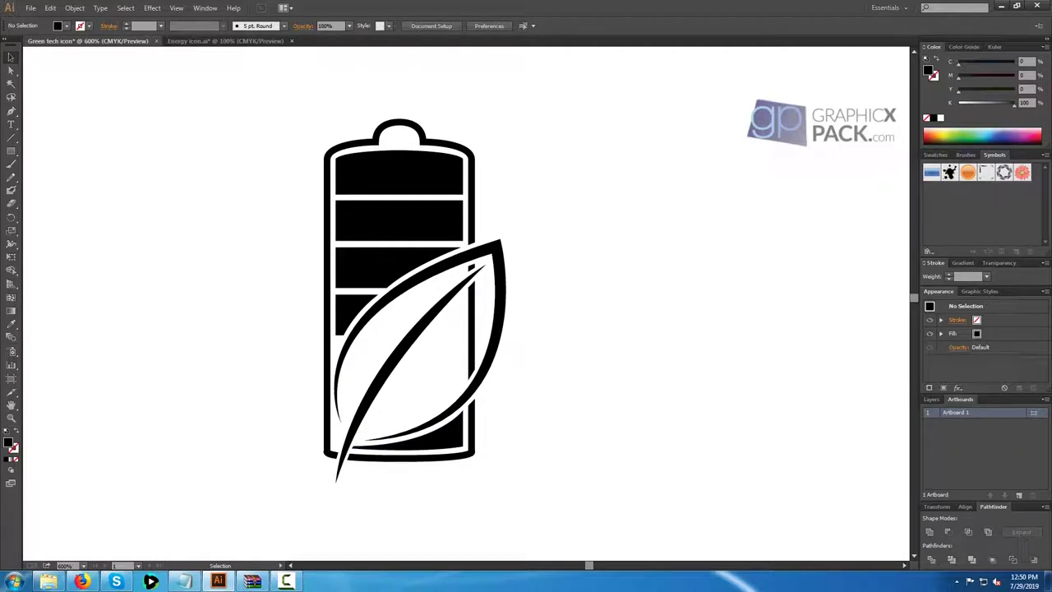
{"action": "scroll", "coordinate": [399, 207], "scroll_direction": "up", "scroll_amount": 3}
{"action": "left_click_drag", "start_coordinate": [399, 207], "coordinate": [380, 390]}
{"action": "left_click", "coordinate": [10, 111]}
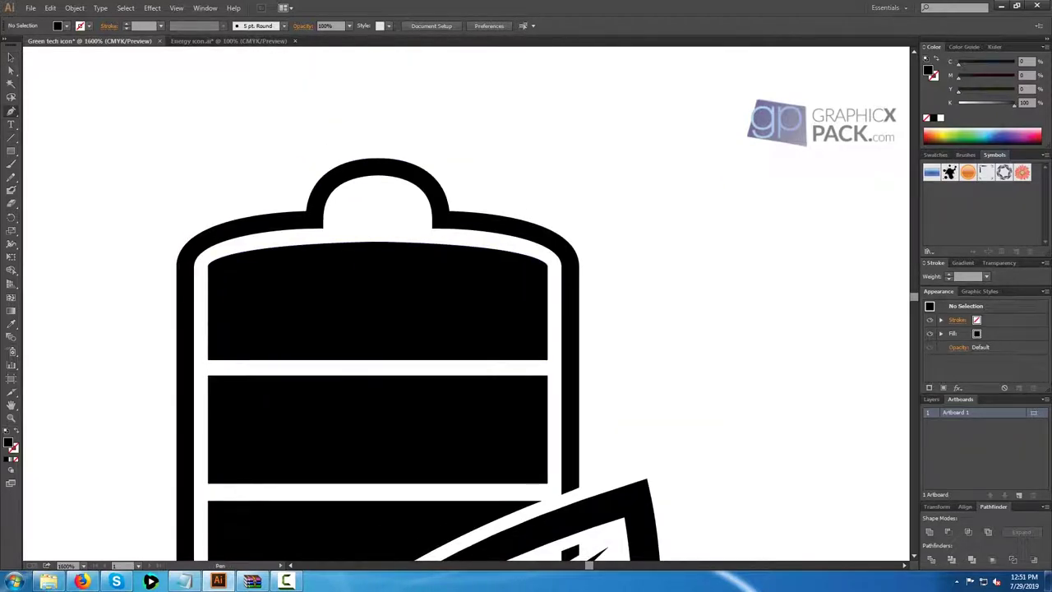
{"action": "left_click_drag", "start_coordinate": [335, 228], "coordinate": [418, 228]}
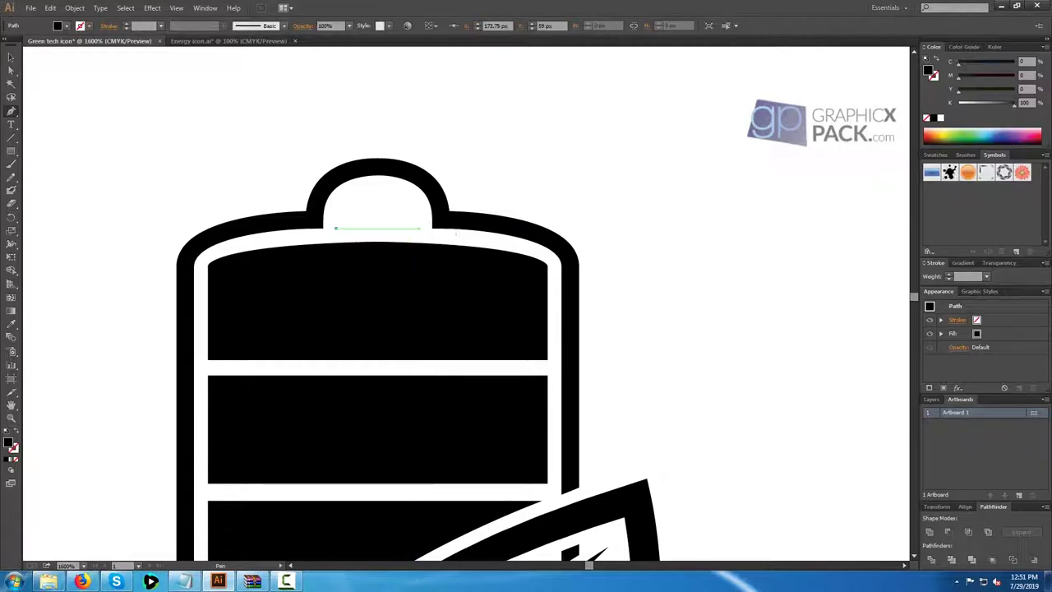
{"action": "left_click_drag", "start_coordinate": [462, 235], "coordinate": [461, 231]}
{"action": "left_click", "coordinate": [419, 228]}
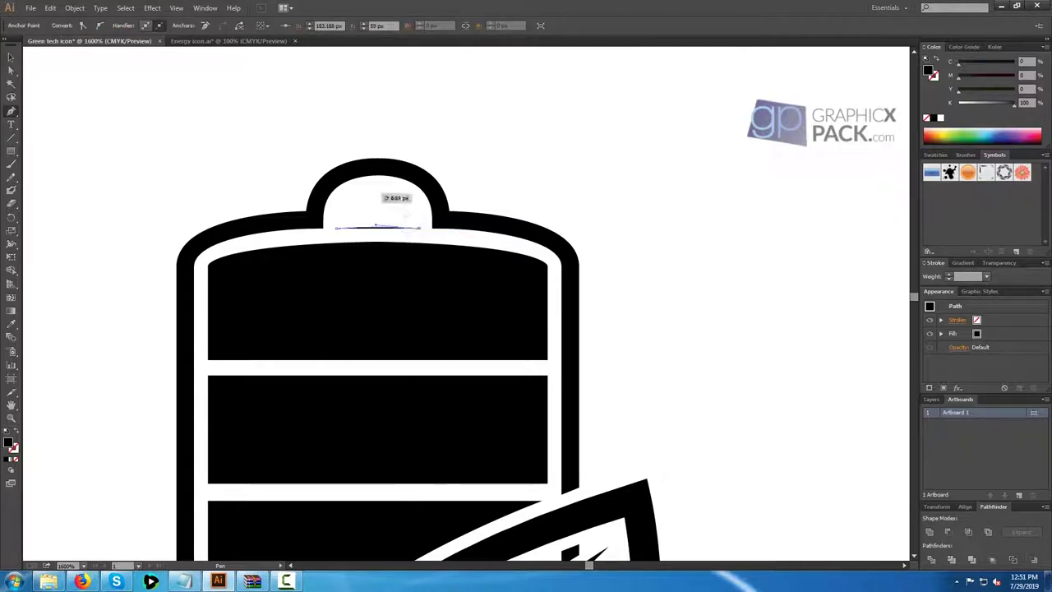
Curve the terminal cap's inner fill into a dome parallel to the cap outline, close the path and deselect it.
{"action": "left_click_drag", "start_coordinate": [377, 187], "coordinate": [327, 188]}
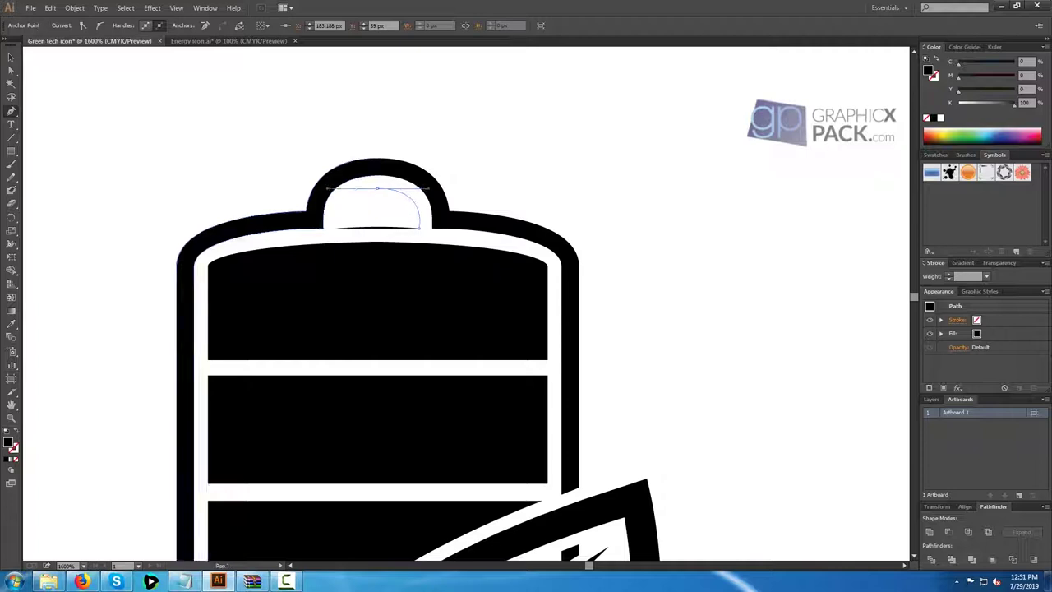
{"action": "left_click", "coordinate": [336, 222]}
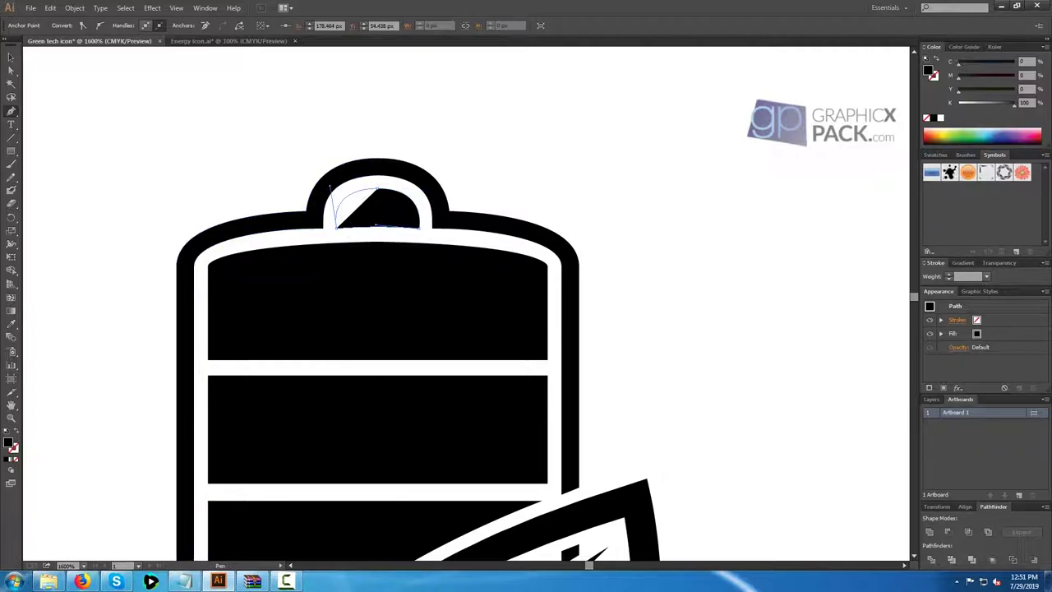
{"action": "left_click_drag", "start_coordinate": [336, 228], "coordinate": [341, 270]}
{"action": "left_click", "coordinate": [10, 57]}
{"action": "left_click", "coordinate": [115, 123]}
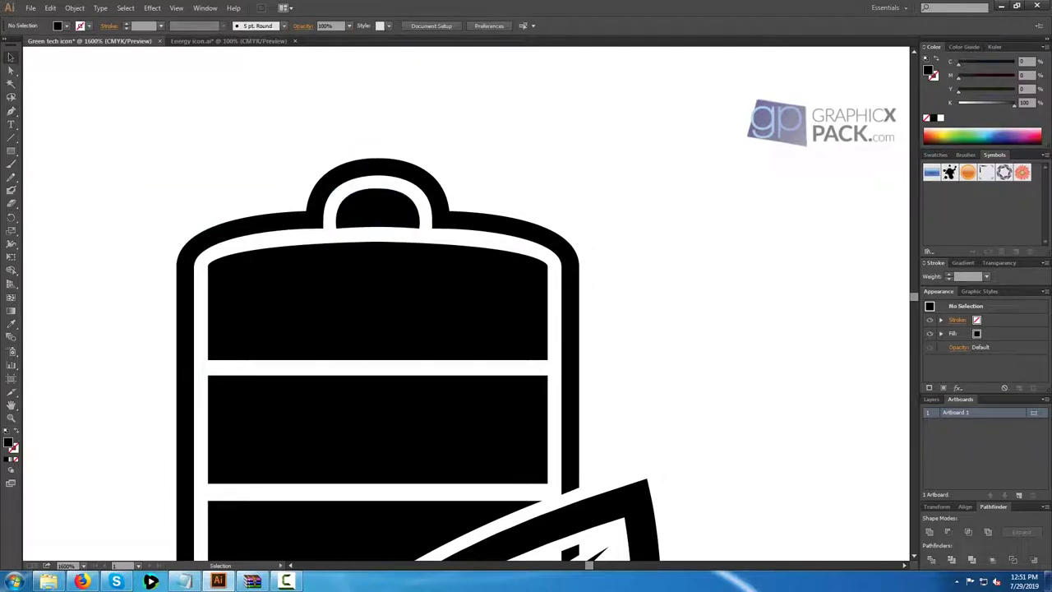
Group all the battery and leaf shapes into one object and deselect it.
{"action": "key", "text": "ctrl+minus"}
{"action": "key", "text": "ctrl+minus"}
{"action": "key", "text": "ctrl+minus"}
{"action": "key", "text": "ctrl+minus"}
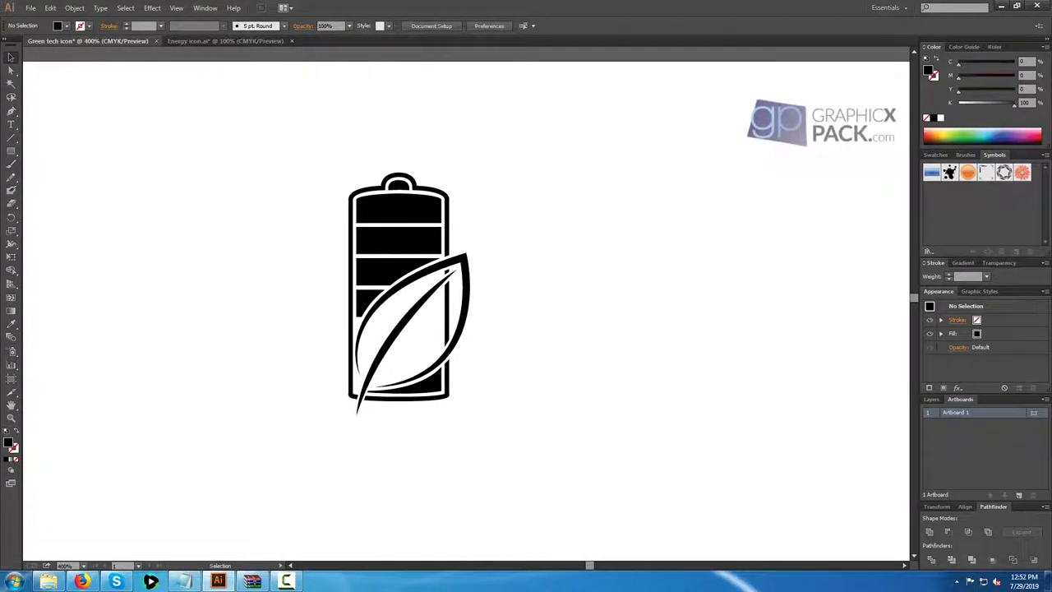
{"action": "left_click_drag", "start_coordinate": [278, 125], "coordinate": [493, 473]}
{"action": "right_click", "coordinate": [403, 279]}
{"action": "left_click", "coordinate": [434, 338]}
{"action": "left_click", "coordinate": [526, 329]}
{"action": "left_click", "coordinate": [398, 242]}
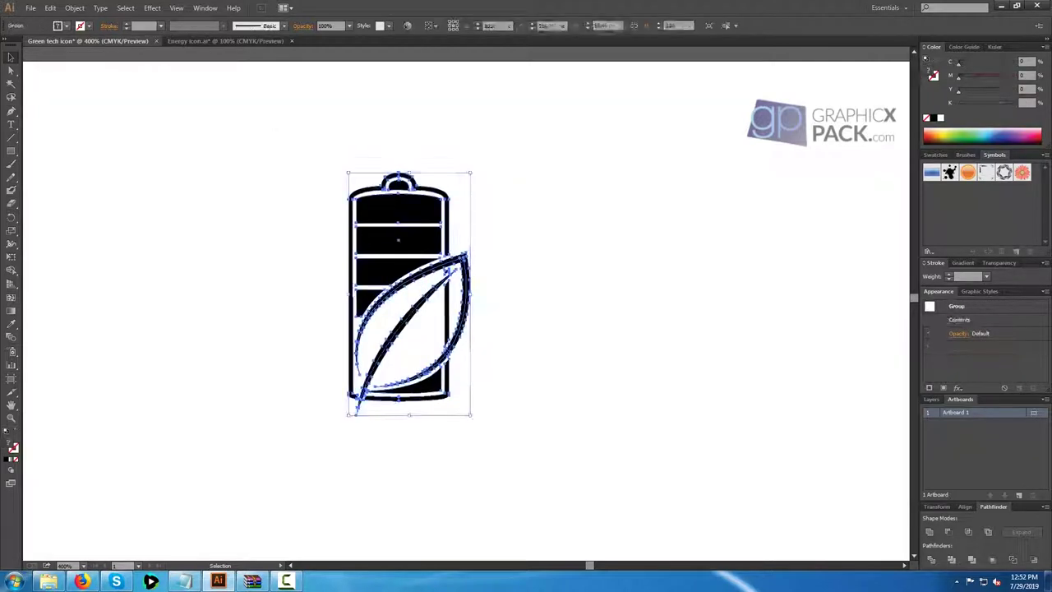
{"action": "left_click", "coordinate": [526, 246]}
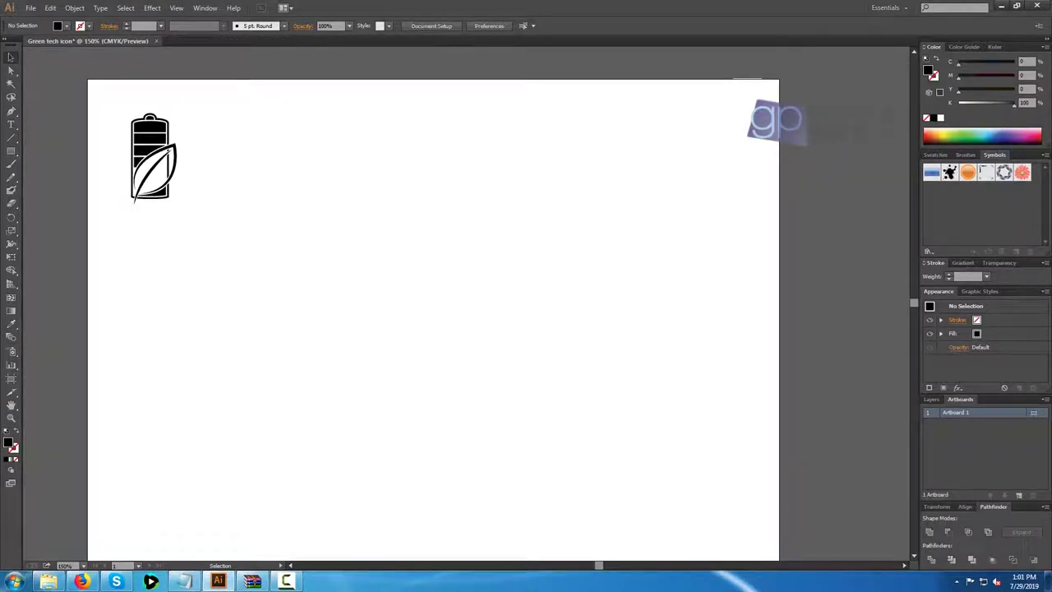
Draw a rounded half-body shape beside the battery icon with the Pen tool, about 32 px wide and 101 px tall, with a straight inner edge.
{"action": "key", "text": "p"}
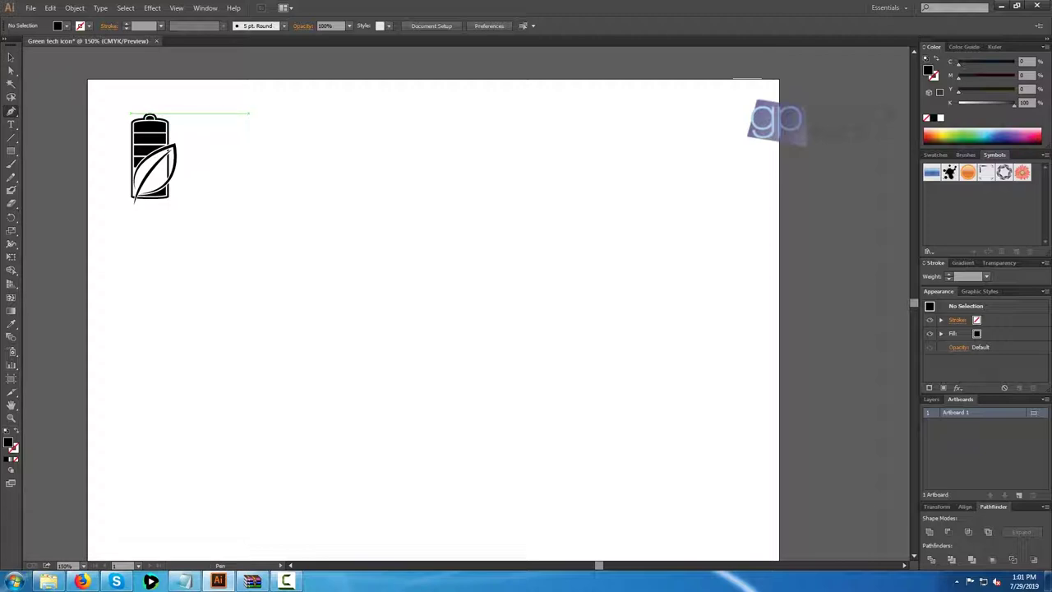
{"action": "left_click", "coordinate": [249, 114]}
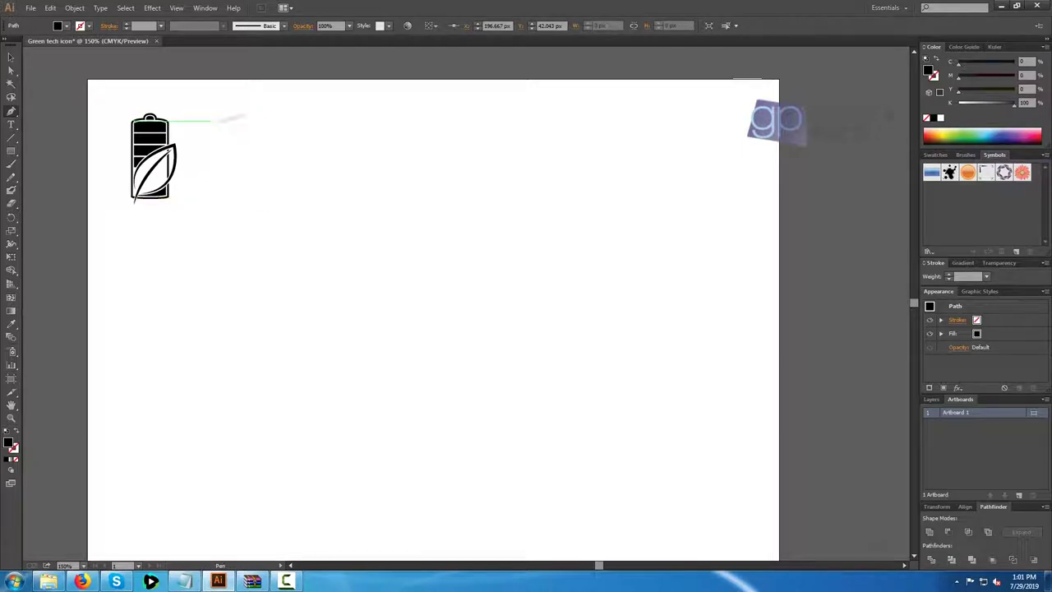
{"action": "left_click", "coordinate": [222, 116]}
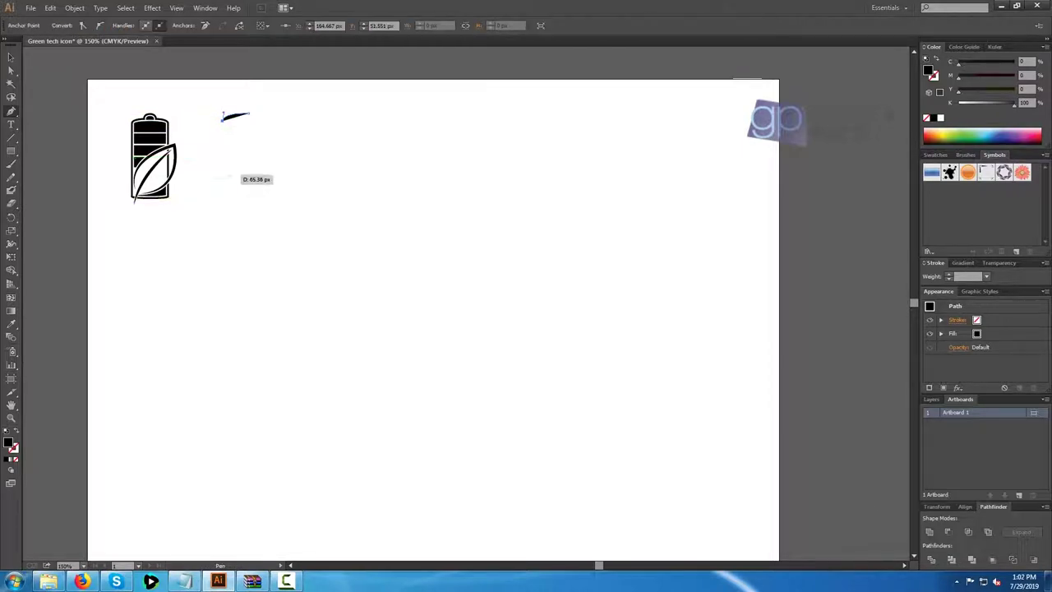
{"action": "left_click", "coordinate": [221, 190]}
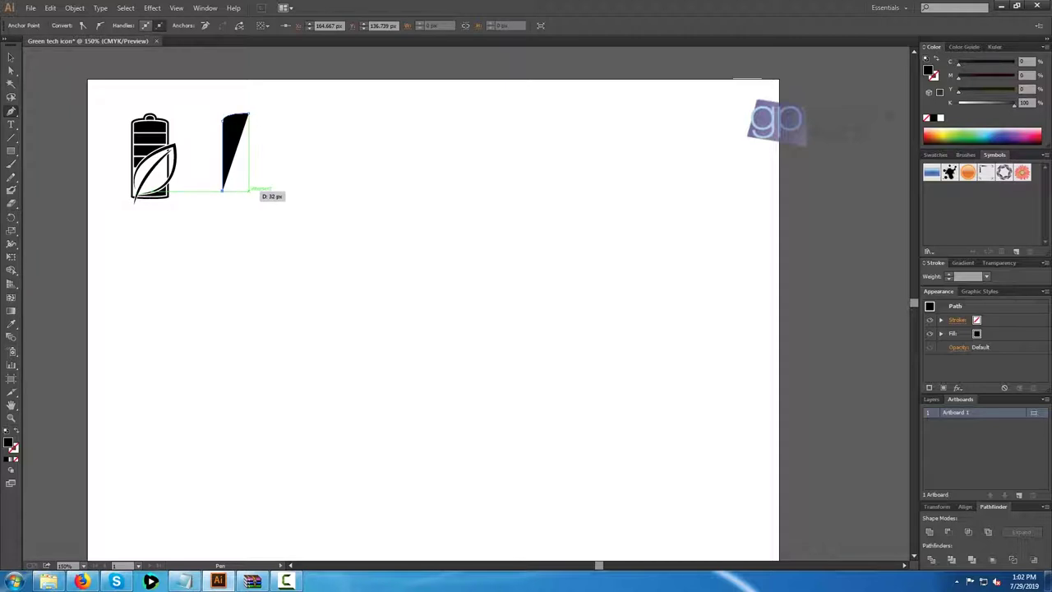
{"action": "left_click_drag", "start_coordinate": [249, 196], "coordinate": [261, 195]}
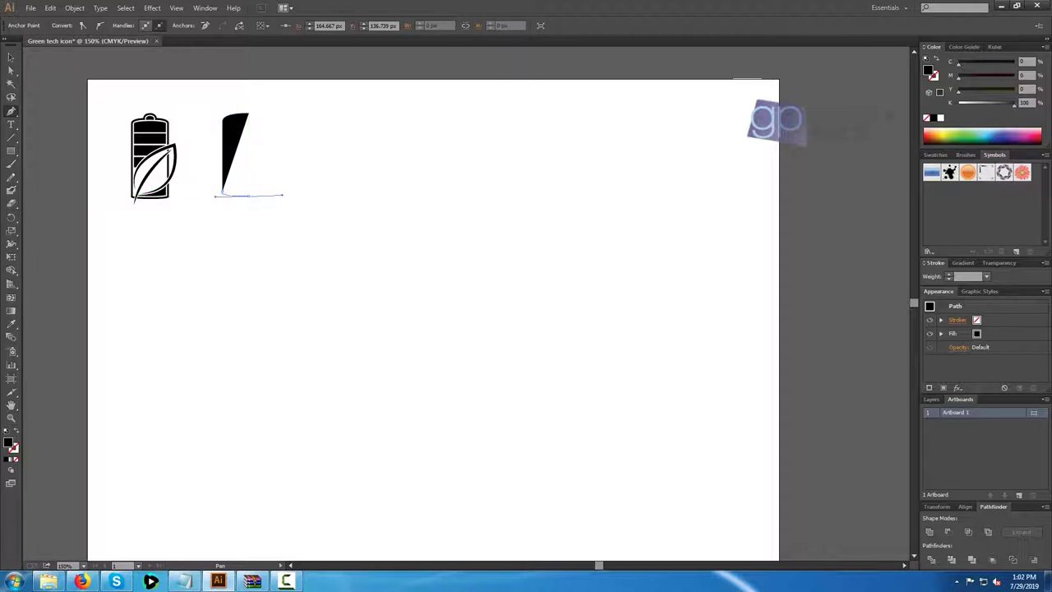
{"action": "left_click_drag", "start_coordinate": [277, 196], "coordinate": [278, 196]}
{"action": "left_click", "coordinate": [11, 58]}
{"action": "left_click", "coordinate": [284, 169]}
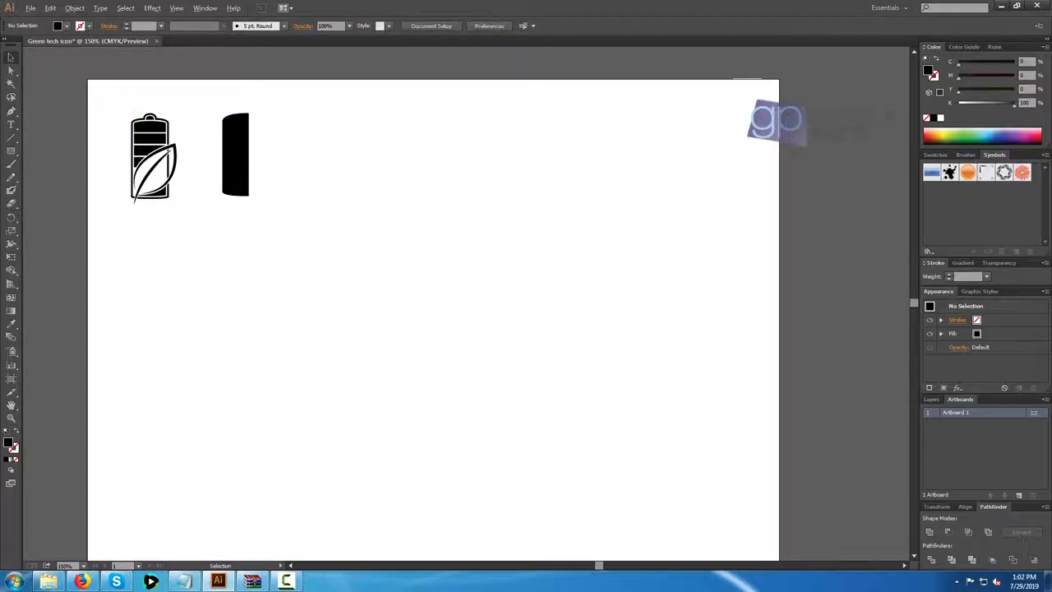
Create a copy of the half-body shape reflected across the vertical axis.
{"action": "key", "text": "ctrl+plus"}
{"action": "key", "text": "ctrl+plus"}
{"action": "right_click", "coordinate": [328, 224]}
{"action": "mouse_move", "coordinate": [439, 372]}
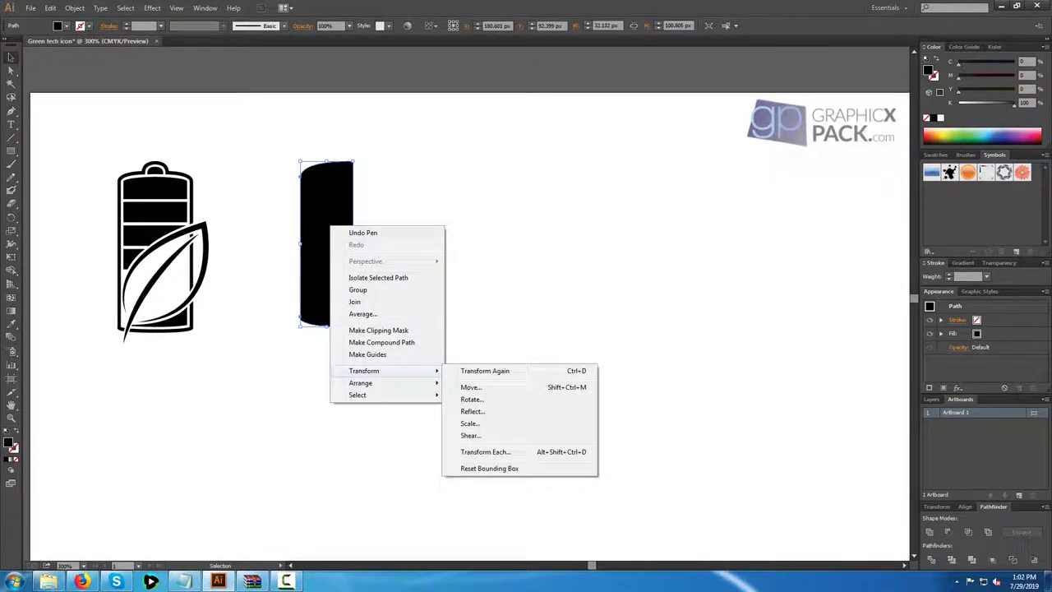
{"action": "left_click", "coordinate": [472, 411]}
{"action": "left_click", "coordinate": [766, 289]}
Nudge the reflected copy right until its straight edge meets the original half's straight edge, and deselect it.
{"action": "key", "text": "Right"}
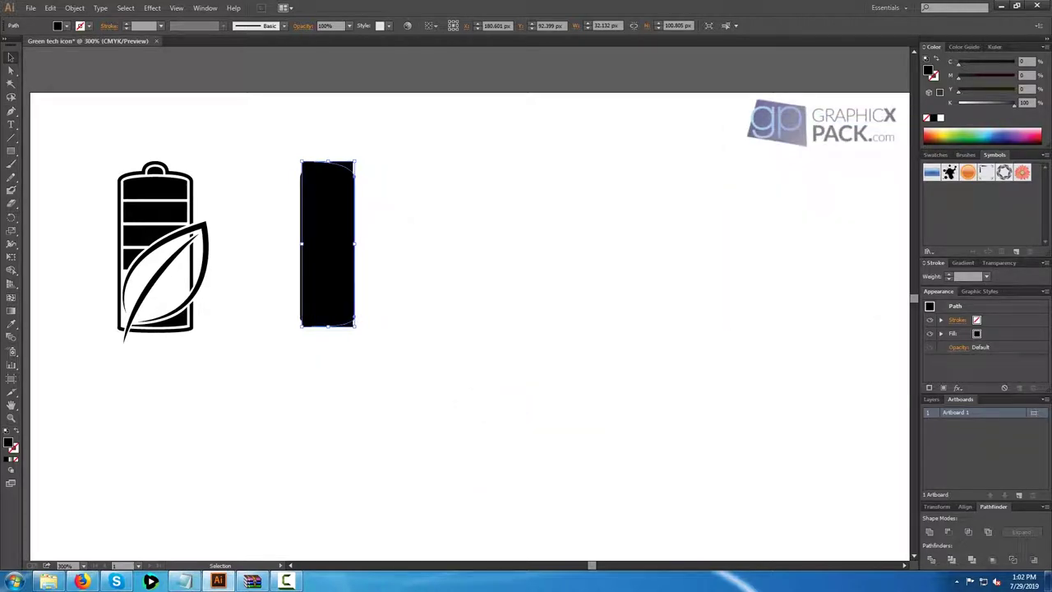
{"action": "key", "text": "Right"}
{"action": "key", "text": "Right"}
{"action": "key", "text": "Right"}
{"action": "key", "text": "Right"}
{"action": "key", "text": "Right"}
{"action": "key", "text": "Right"}
{"action": "key", "text": "Right"}
{"action": "key", "text": "Right"}
{"action": "key", "text": "Right"}
{"action": "key", "text": "Right"}
{"action": "key", "text": "Right"}
{"action": "key", "text": "Right"}
{"action": "key", "text": "Right"}
{"action": "key", "text": "Right"}
{"action": "key", "text": "Right"}
{"action": "key", "text": "Right"}
{"action": "key", "text": "Right"}
{"action": "key", "text": "Right"}
{"action": "key", "text": "Right"}
{"action": "key", "text": "Right"}
{"action": "key", "text": "Left"}
{"action": "key", "text": "Left"}
{"action": "key", "text": "ctrl+shift+a"}
Join the two halves into one rounded body shape and narrow it to about 53 px wide.
{"action": "left_click_drag", "start_coordinate": [334, 122], "coordinate": [374, 316]}
{"action": "right_click", "coordinate": [358, 182]}
{"action": "left_click", "coordinate": [384, 246]}
{"action": "left_click_drag", "start_coordinate": [406, 243], "coordinate": [387, 243]}
{"action": "left_click", "coordinate": [435, 243]}
{"action": "left_click", "coordinate": [361, 243]}
{"action": "left_click", "coordinate": [435, 243]}
{"action": "left_click", "coordinate": [361, 244]}
Nudge the top-centre anchor point of the rounded body up by one increment.
{"action": "key", "text": "a"}
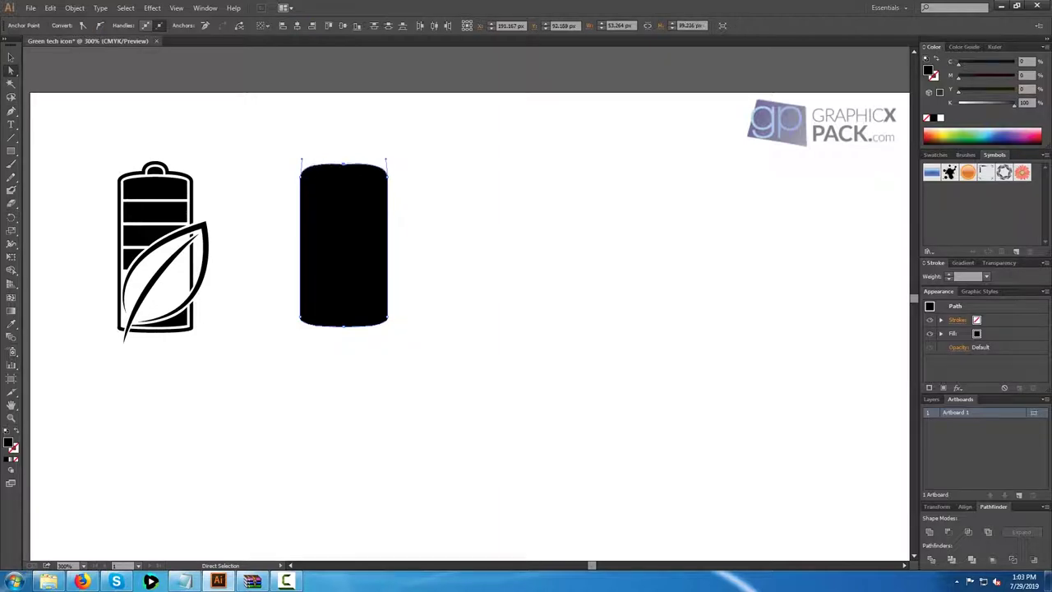
{"action": "left_click", "coordinate": [436, 243]}
{"action": "left_click", "coordinate": [343, 163]}
{"action": "key", "text": "Up"}
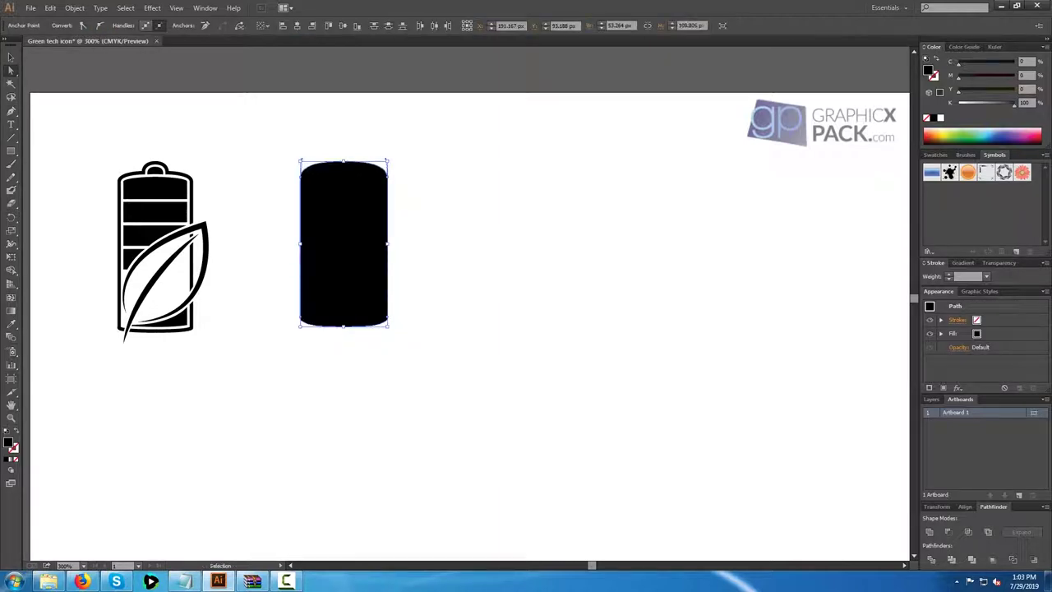
Swap the rounded body's fill and stroke to turn it into a black outline without fill.
{"action": "left_click", "coordinate": [435, 243]}
{"action": "left_click", "coordinate": [343, 243]}
{"action": "key", "text": "v"}
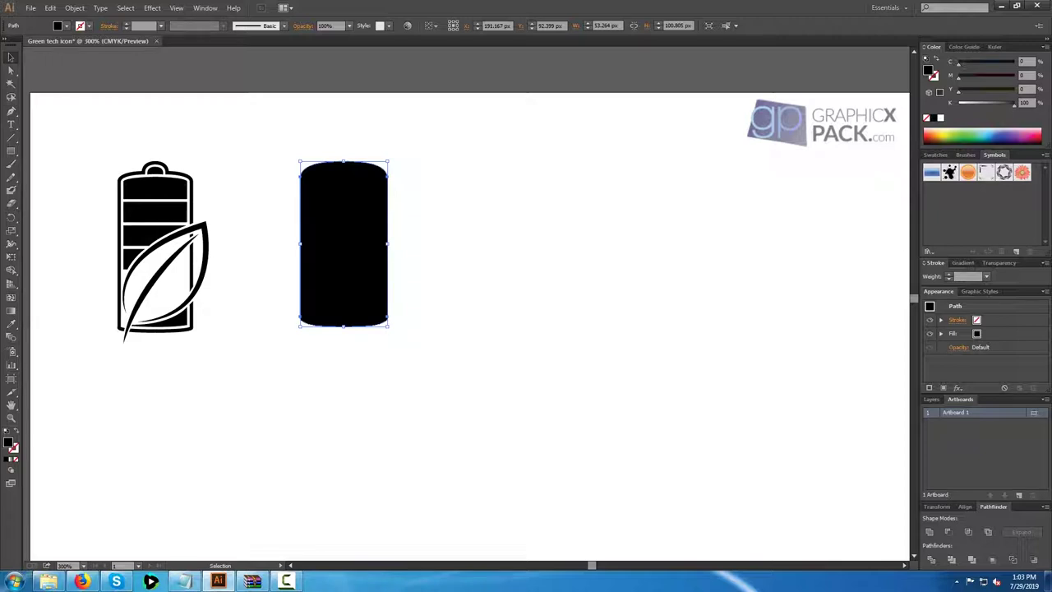
{"action": "key", "text": "shift+x"}
Duplicate the body outline slightly lower and scale the copy down inside the body as the phone's screen.
{"action": "left_click_drag", "start_coordinate": [367, 162], "coordinate": [367, 172]}
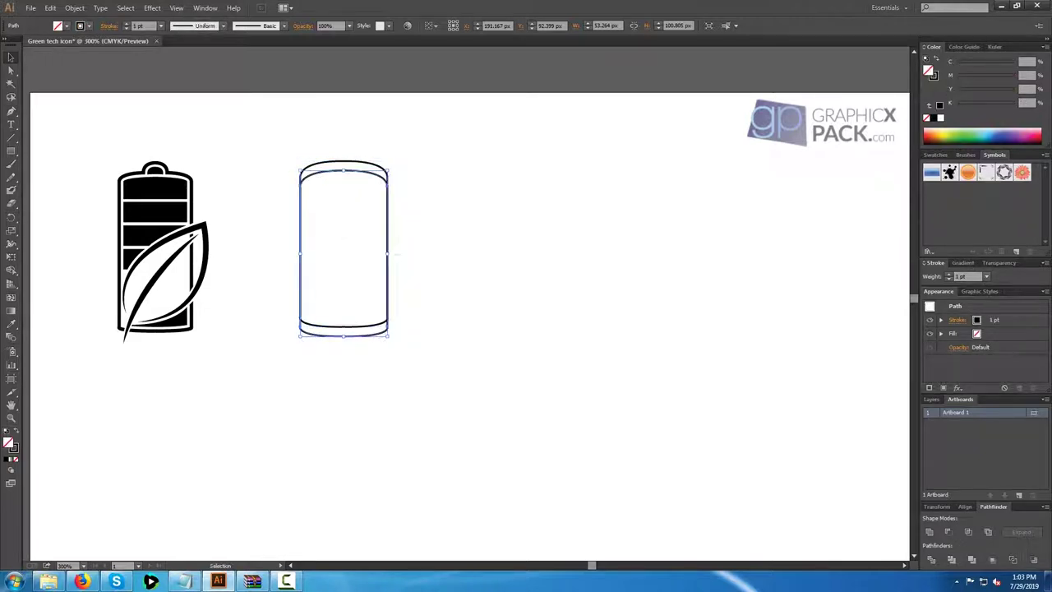
{"action": "left_click_drag", "start_coordinate": [343, 336], "coordinate": [344, 312]}
{"action": "key", "text": "ctrl+shift+a"}
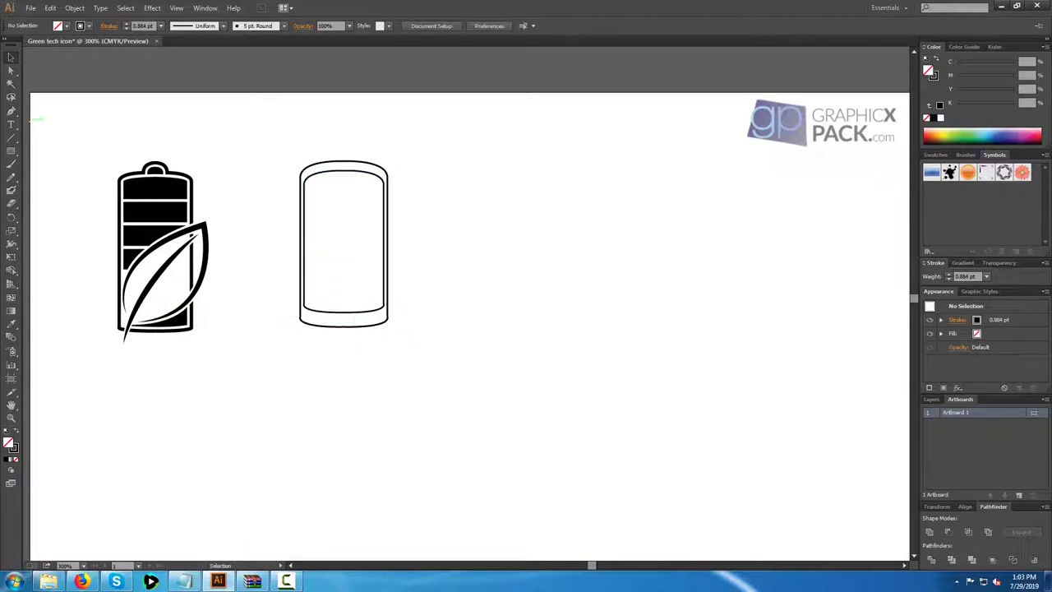
Draw a rounded rectangle about 206 px wide and 30 px high across the top of the phone outline.
{"action": "left_click_drag", "start_coordinate": [12, 151], "coordinate": [49, 163]}
{"action": "left_click_drag", "start_coordinate": [285, 122], "coordinate": [622, 170]}
{"action": "key", "text": "v"}
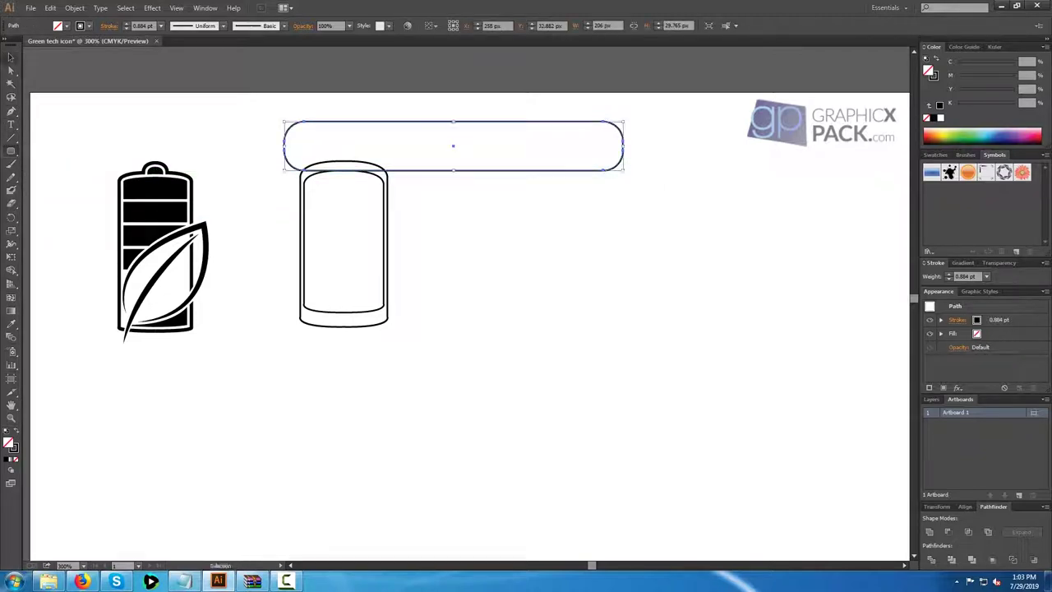
Scale the rounded rectangle down to a slim speaker slot and centre it between the phone's top edge and the screen.
{"action": "left_click_drag", "start_coordinate": [454, 170], "coordinate": [453, 138]}
{"action": "left_click_drag", "start_coordinate": [454, 129], "coordinate": [343, 167]}
{"action": "left_click", "coordinate": [350, 206]}
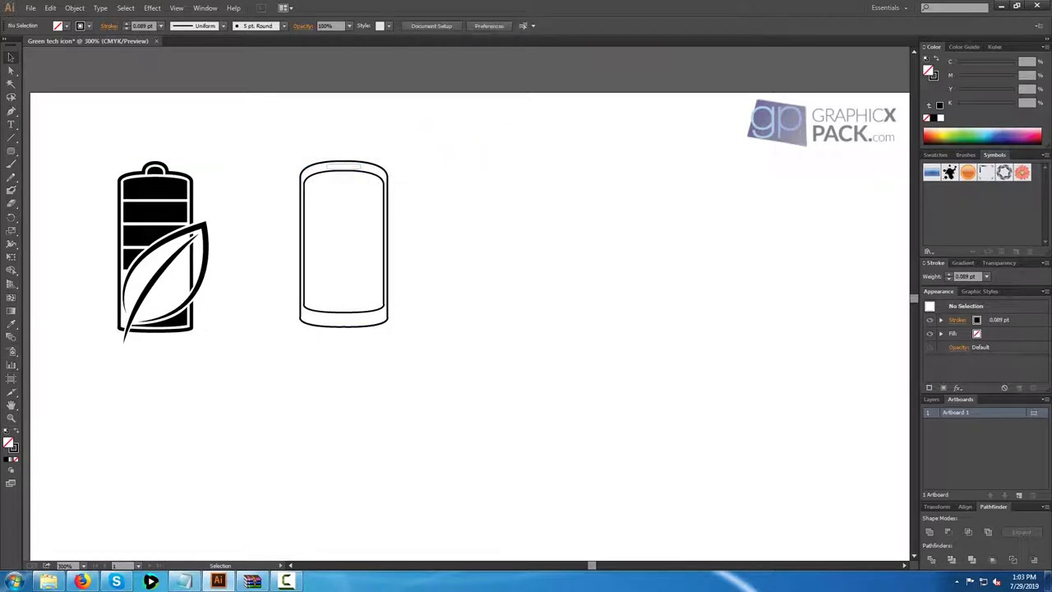
{"action": "scroll", "coordinate": [350, 203], "scroll_direction": "up", "scroll_amount": 3}
{"action": "left_click_drag", "start_coordinate": [350, 203], "coordinate": [408, 308]}
{"action": "left_click", "coordinate": [403, 203]}
{"action": "left_click_drag", "start_coordinate": [390, 216], "coordinate": [390, 212]}
{"action": "left_click", "coordinate": [371, 166]}
Set the stroke weight of the phone body, screen and speaker slot outlines to 1 pt and deselect them.
{"action": "left_click_drag", "start_coordinate": [372, 165], "coordinate": [404, 242]}
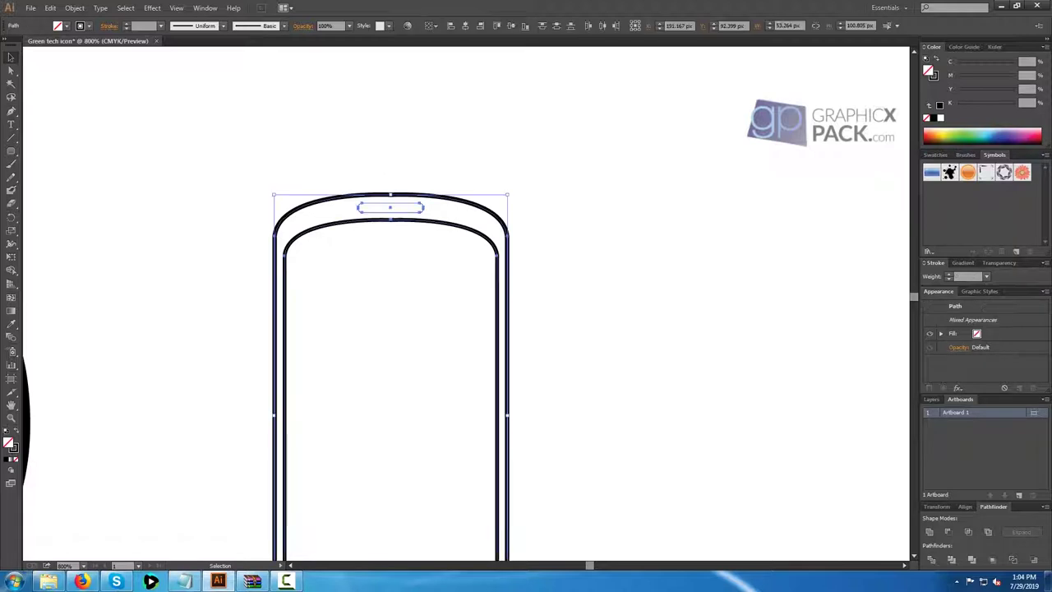
{"action": "left_click", "coordinate": [161, 26]}
{"action": "left_click", "coordinate": [161, 26]}
{"action": "left_click", "coordinate": [345, 156]}
{"action": "left_click", "coordinate": [397, 203]}
{"action": "left_click", "coordinate": [161, 26]}
{"action": "left_click", "coordinate": [172, 76]}
{"action": "left_click", "coordinate": [246, 139]}
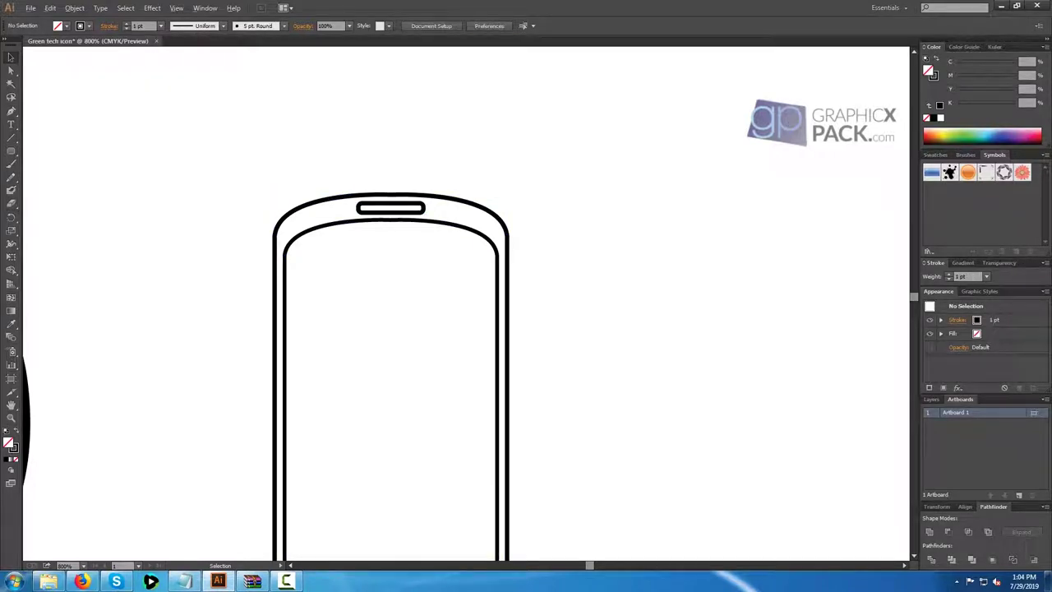
Draw a circle about 7.3 px in diameter as the home button, centred below the phone's screen.
{"action": "key", "text": "ctrl+minus"}
{"action": "key", "text": "ctrl+minus"}
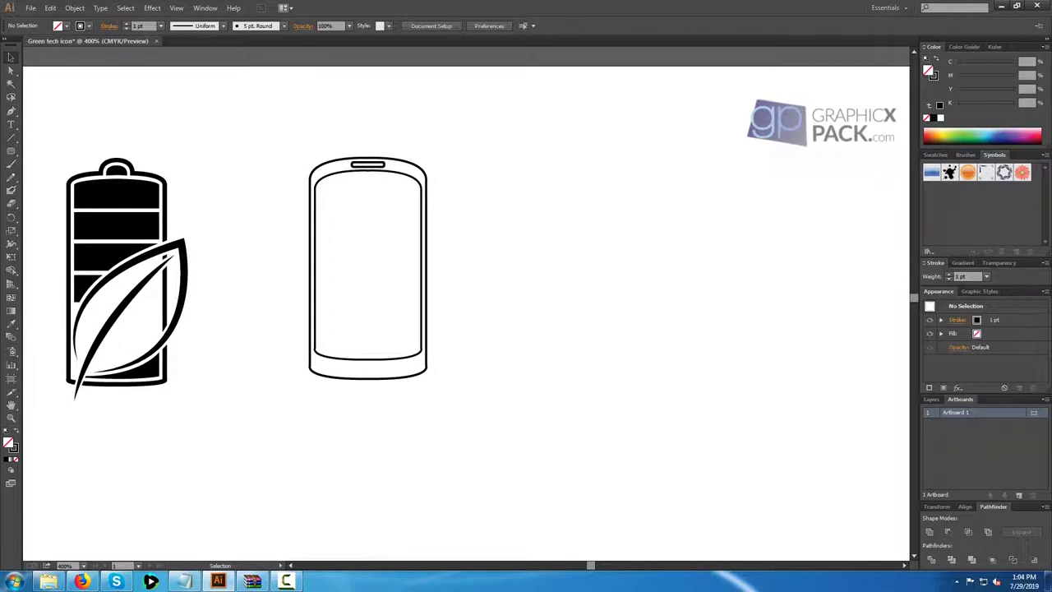
{"action": "left_click_drag", "start_coordinate": [12, 152], "coordinate": [73, 178]}
{"action": "left_click_drag", "start_coordinate": [360, 362], "coordinate": [376, 379]}
{"action": "scroll", "coordinate": [366, 423], "scroll_direction": "up", "scroll_amount": 4}
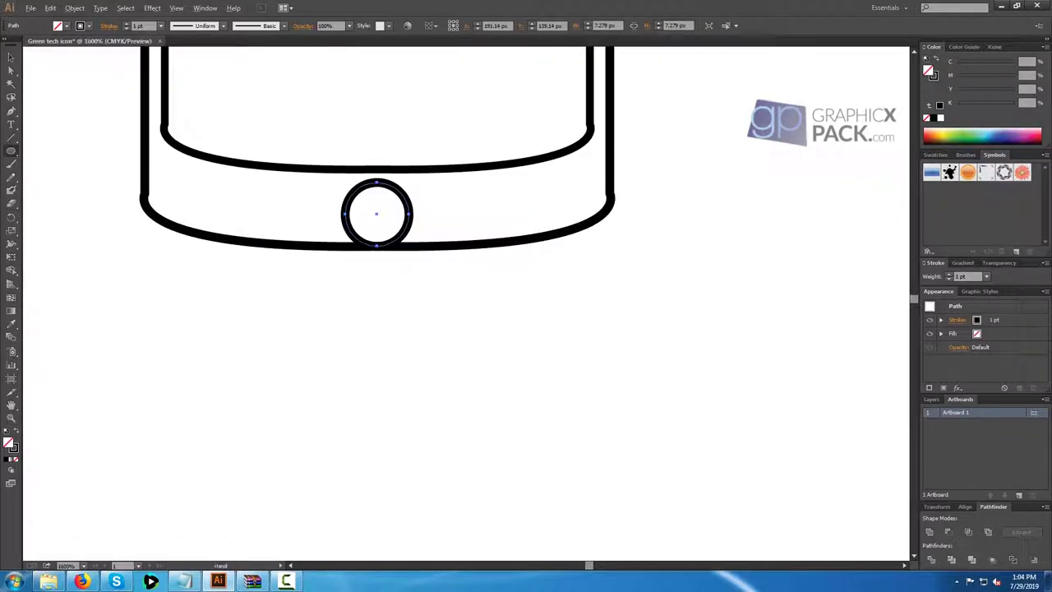
{"action": "left_click_drag", "start_coordinate": [376, 230], "coordinate": [376, 388]}
{"action": "left_click", "coordinate": [11, 57]}
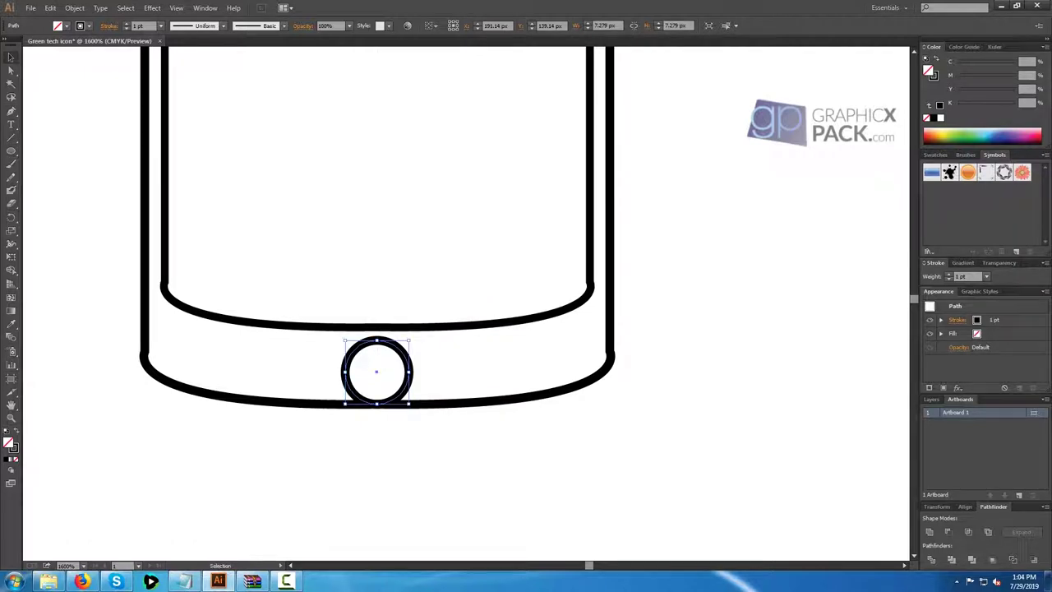
Shorten the screen outline from its bottom edge and move the home button up midway between the screen and the phone's bottom edge.
{"action": "left_click", "coordinate": [377, 326]}
{"action": "left_click_drag", "start_coordinate": [377, 325], "coordinate": [378, 309]}
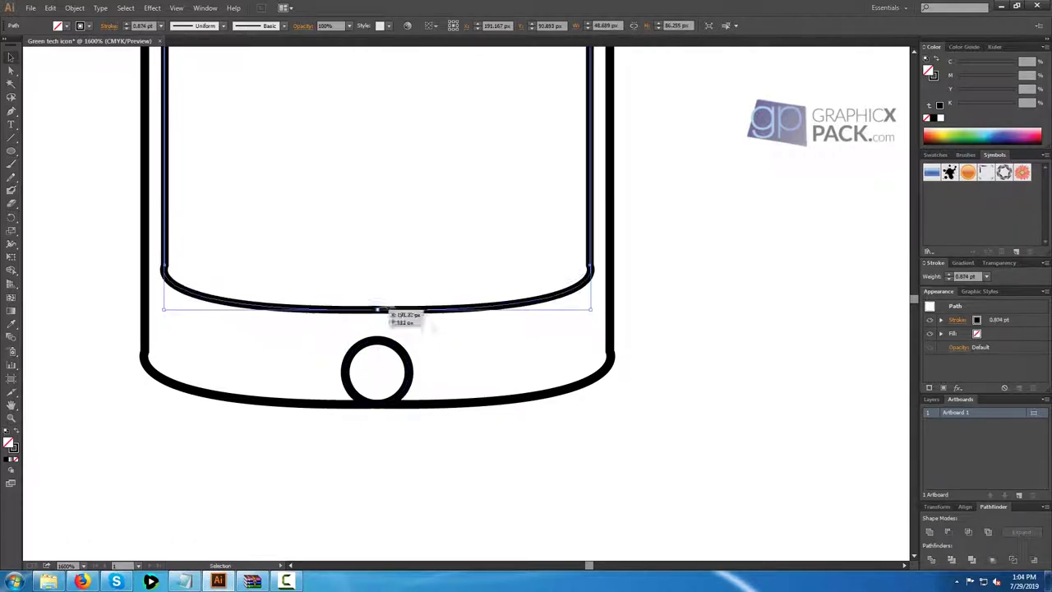
{"action": "left_click_drag", "start_coordinate": [377, 373], "coordinate": [377, 356]}
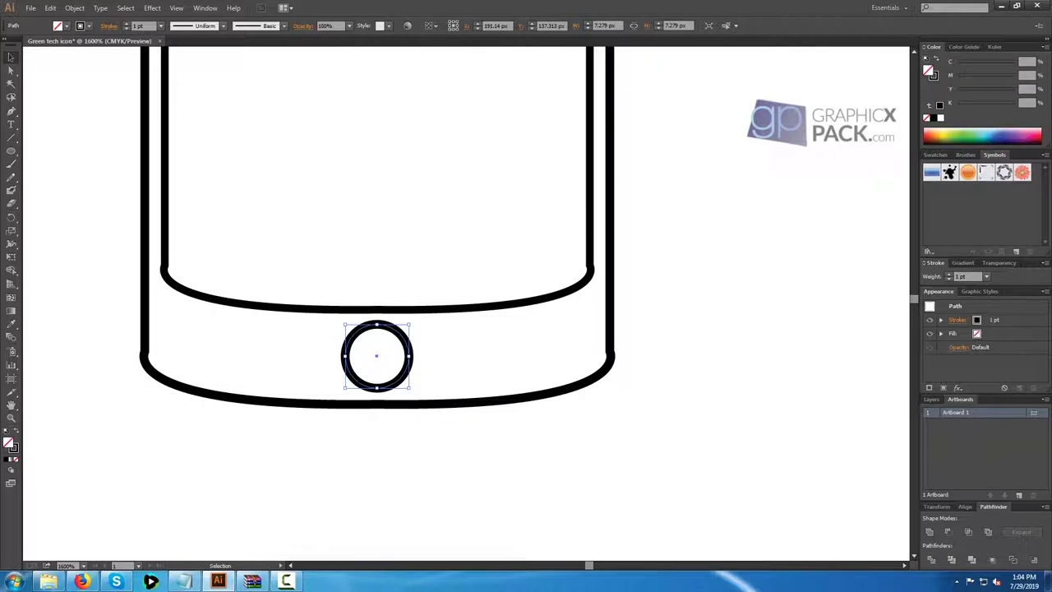
Swap fill and stroke on the home button and the speaker slot so both are solid black, and deselect them.
{"action": "key", "text": "shift+x"}
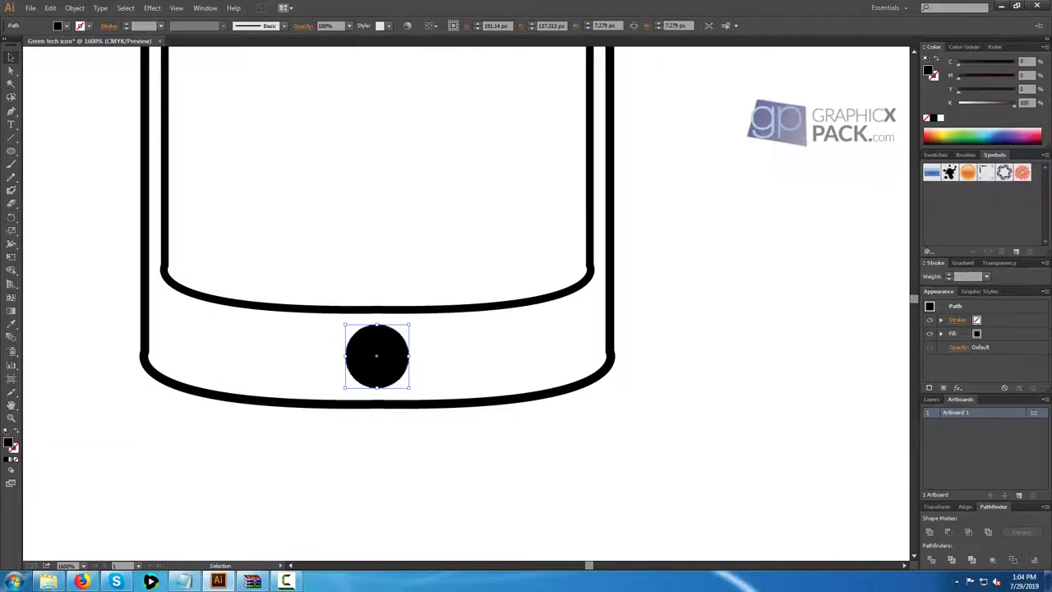
{"action": "scroll", "coordinate": [387, 328], "scroll_direction": "up", "scroll_amount": 11}
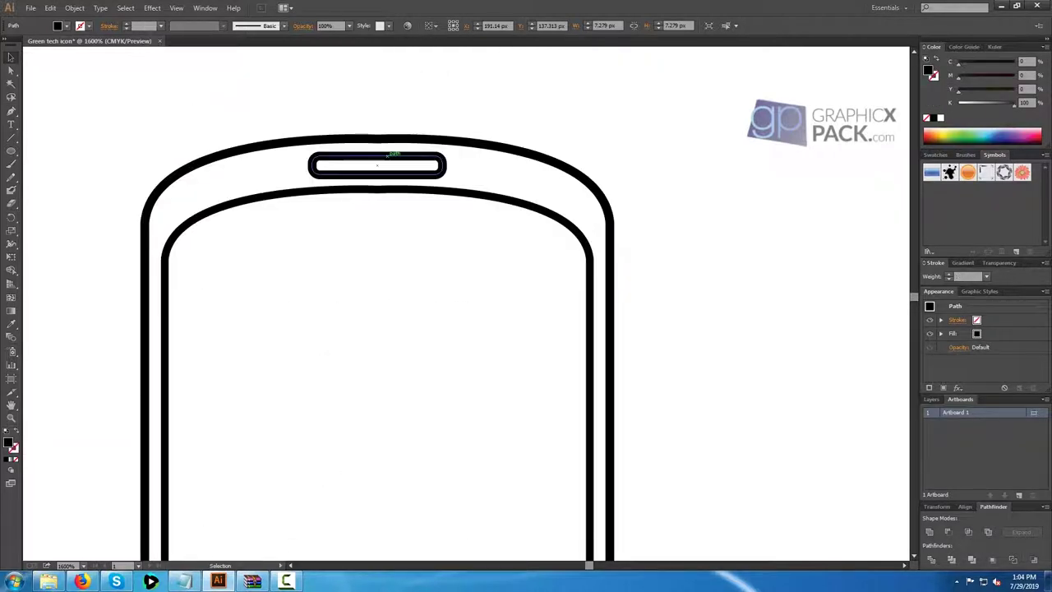
{"action": "left_click", "coordinate": [389, 157]}
{"action": "key", "text": "shift+x"}
{"action": "key", "text": "ctrl+shift+a"}
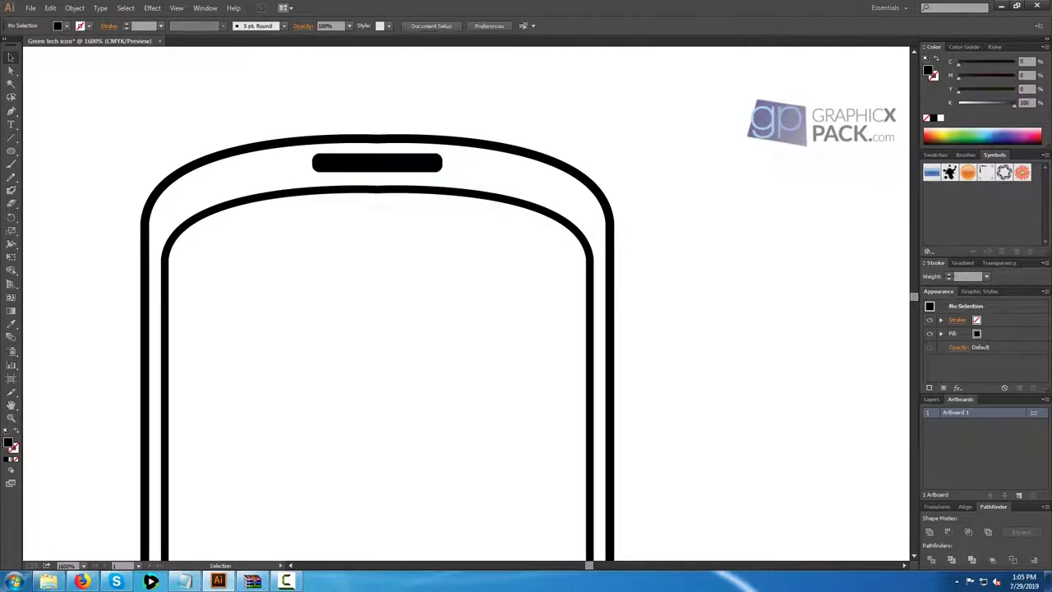
Combine the speaker slot and the home button into one object.
{"action": "scroll", "coordinate": [373, 141], "scroll_direction": "up", "scroll_amount": 2}
{"action": "scroll", "coordinate": [475, 178], "scroll_direction": "down", "scroll_amount": 1}
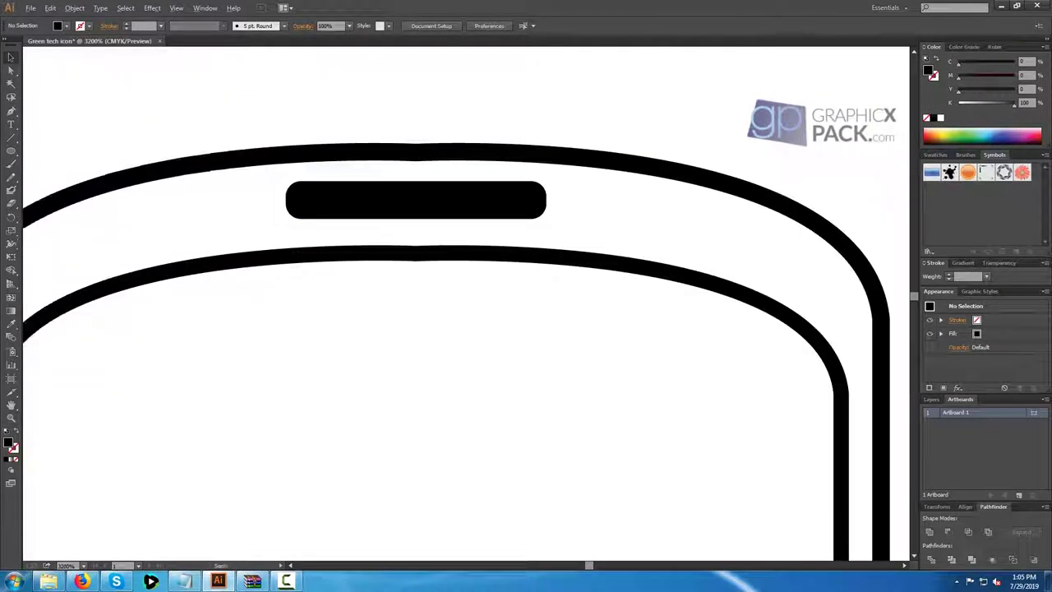
{"action": "left_click", "coordinate": [422, 204]}
{"action": "scroll", "coordinate": [433, 323], "scroll_direction": "down", "scroll_amount": 5}
{"action": "left_click_drag", "start_coordinate": [433, 323], "coordinate": [425, 165]}
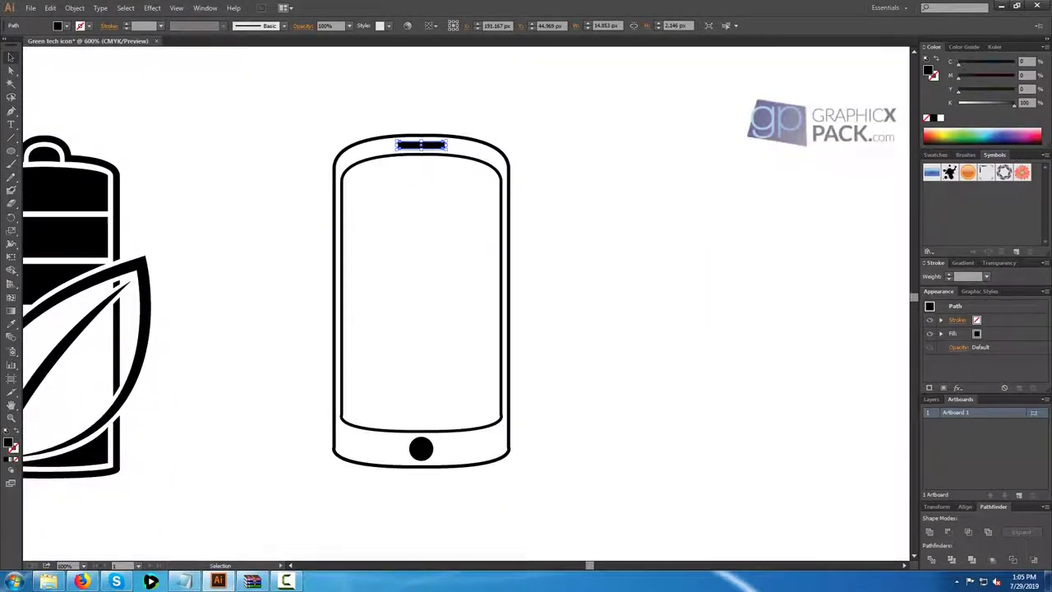
{"action": "left_click_drag", "start_coordinate": [489, 273], "coordinate": [518, 295]}
{"action": "left_click", "coordinate": [518, 296]}
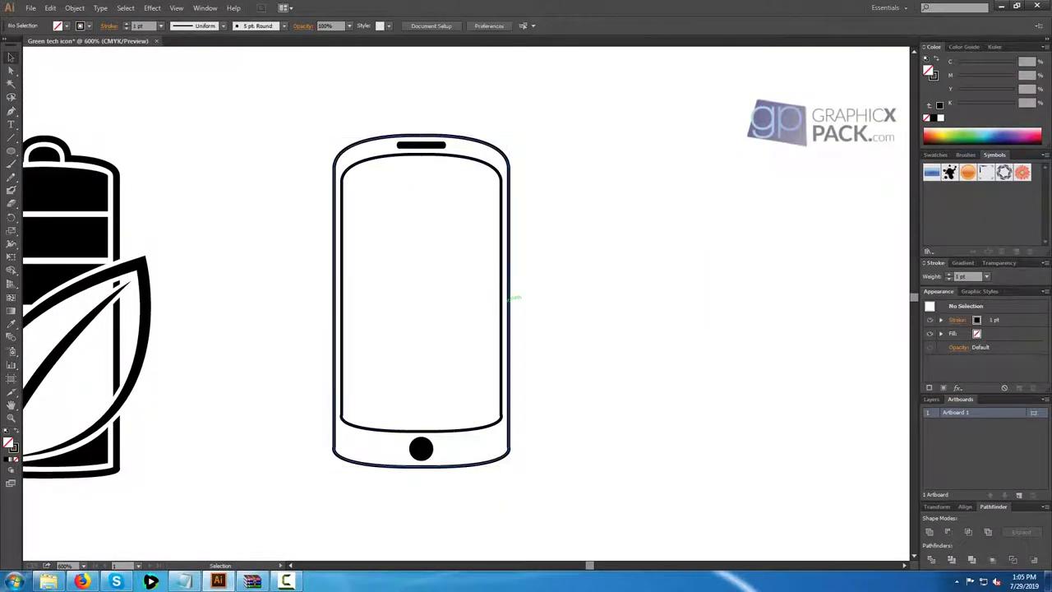
{"action": "left_click_drag", "start_coordinate": [415, 210], "coordinate": [422, 446]}
{"action": "right_click", "coordinate": [430, 242]}
{"action": "left_click", "coordinate": [460, 296]}
Fill the phone body solid black and subtract the screen, speaker slot and home button from it with Minus Front.
{"action": "left_click", "coordinate": [508, 381]}
{"action": "key", "text": "shift+x"}
{"action": "mouse_move", "coordinate": [551, 122]}
{"action": "left_mouse_down"}
{"action": "mouse_move", "coordinate": [352, 525]}
{"action": "mouse_move", "coordinate": [416, 482]}
{"action": "left_mouse_up"}
{"action": "left_click", "coordinate": [948, 531]}
{"action": "left_click", "coordinate": [702, 398]}
Ungroup the battery icon and place a copy of its leaf over the phone, with the tip extending past the phone's right edge.
{"action": "scroll", "coordinate": [580, 307], "scroll_direction": "down", "scroll_amount": 1}
{"action": "left_click_drag", "start_coordinate": [580, 307], "coordinate": [550, 279]}
{"action": "left_click", "coordinate": [205, 295]}
{"action": "right_click", "coordinate": [206, 291]}
{"action": "left_click", "coordinate": [236, 361]}
{"action": "left_click", "coordinate": [300, 345]}
{"action": "left_click", "coordinate": [202, 320]}
{"action": "left_click_drag", "start_coordinate": [202, 321], "coordinate": [457, 267]}
{"action": "left_click", "coordinate": [517, 270]}
Try adding anchor points to the inner and outer edges of the phone frame around the crossing with the leaf's upper outline.
{"action": "scroll", "coordinate": [508, 270], "scroll_direction": "up", "scroll_amount": 4}
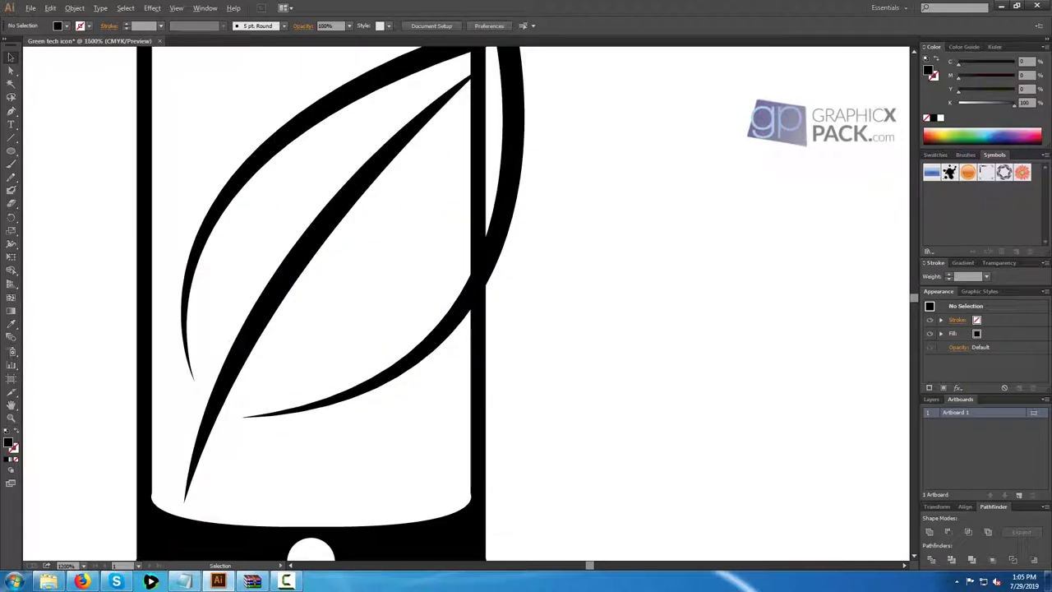
{"action": "scroll", "coordinate": [476, 182], "scroll_direction": "down", "scroll_amount": 2}
{"action": "left_click_drag", "start_coordinate": [476, 182], "coordinate": [490, 290]}
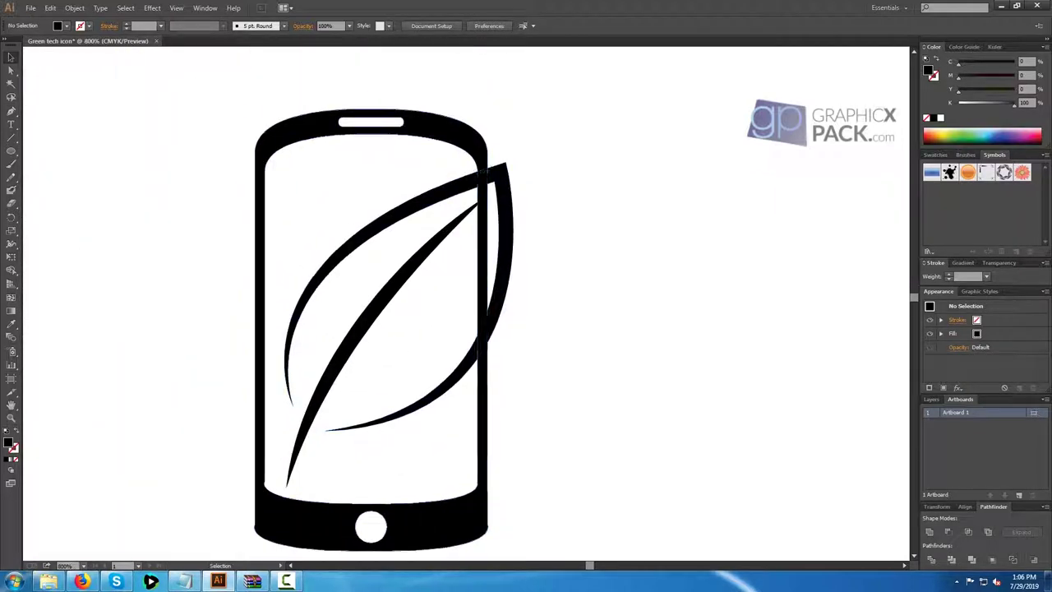
{"action": "left_click_drag", "start_coordinate": [11, 111], "coordinate": [52, 111]}
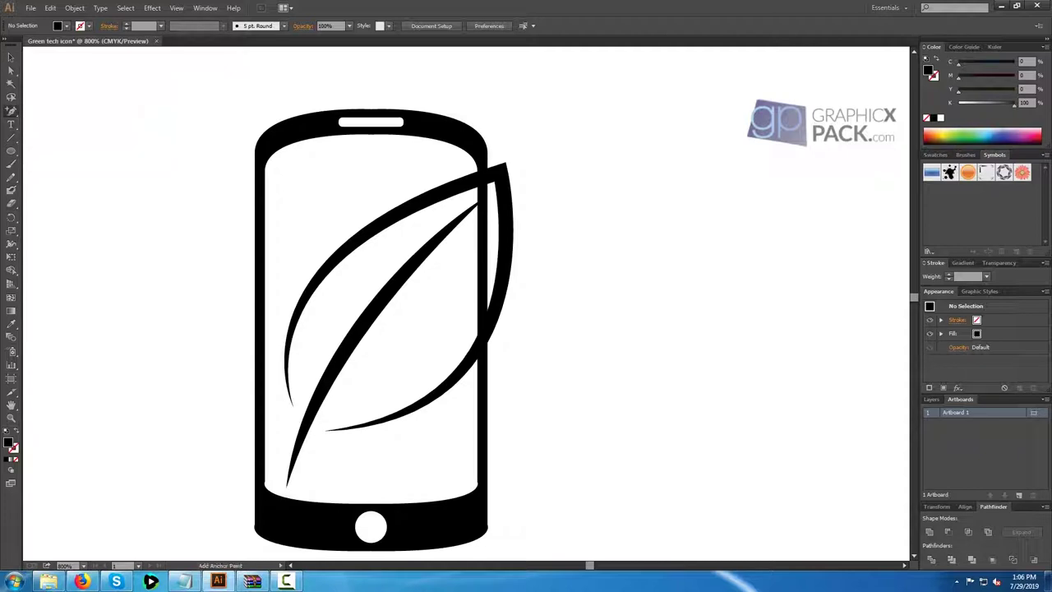
{"action": "scroll", "coordinate": [503, 200], "scroll_direction": "up", "scroll_amount": 2}
{"action": "scroll", "coordinate": [503, 200], "scroll_direction": "up", "scroll_amount": 1}
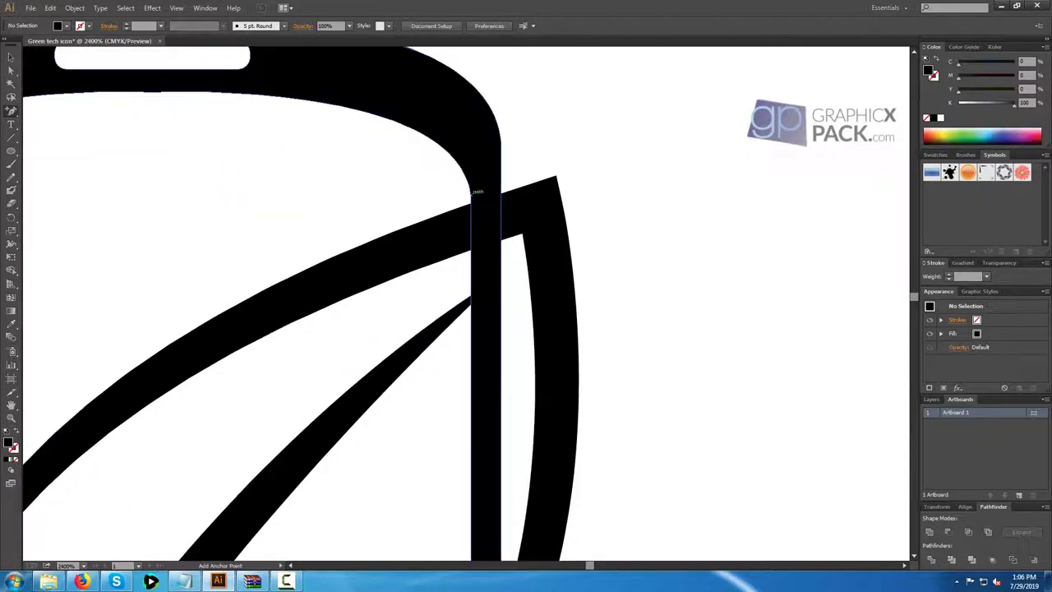
{"action": "left_click", "coordinate": [471, 195]}
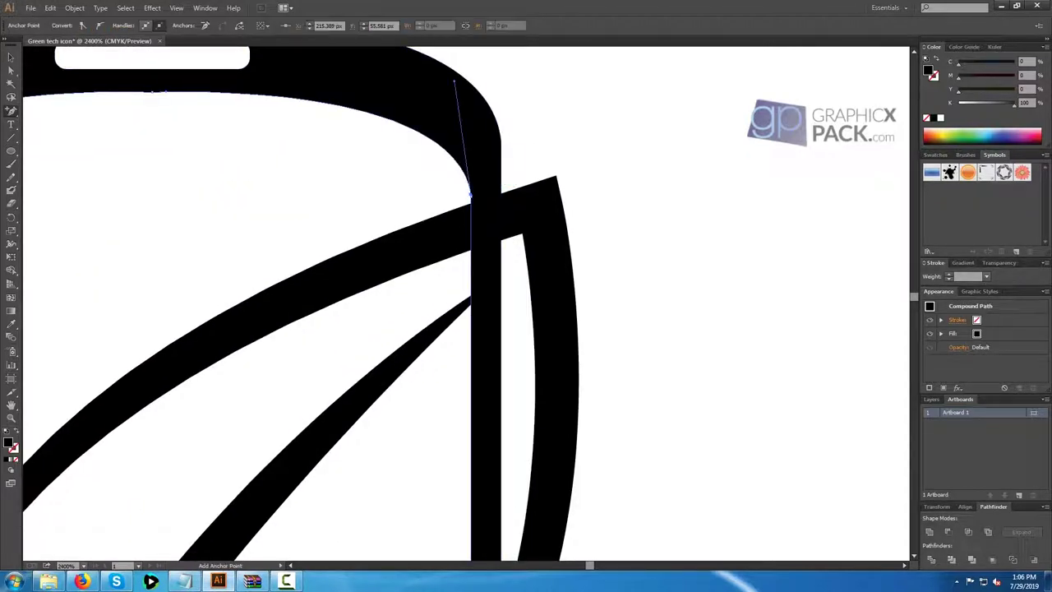
{"action": "left_click", "coordinate": [411, 177], "text": "ctrl"}
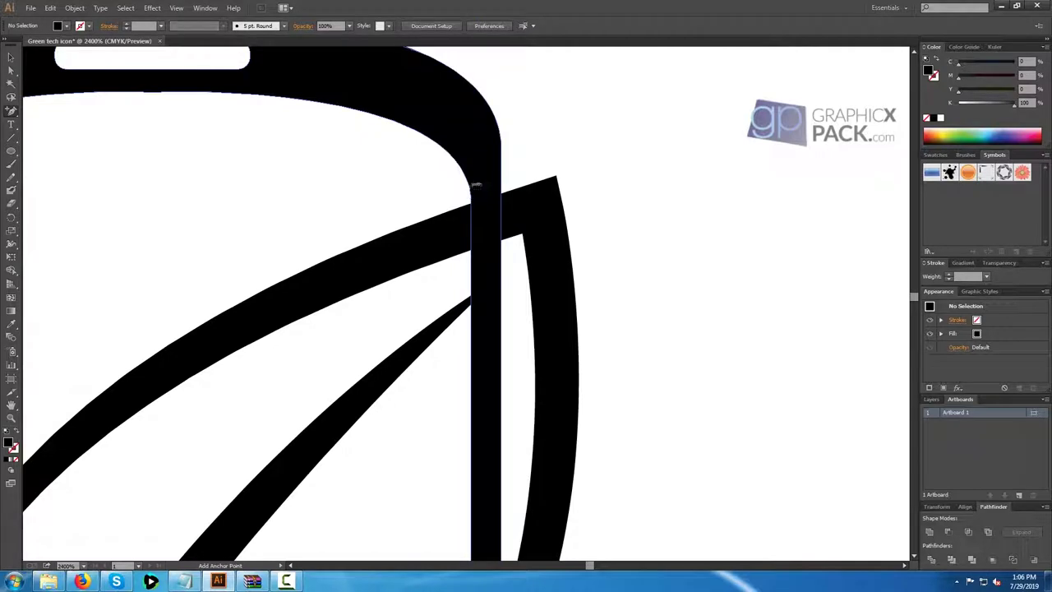
{"action": "left_click", "coordinate": [471, 187], "text": "ctrl"}
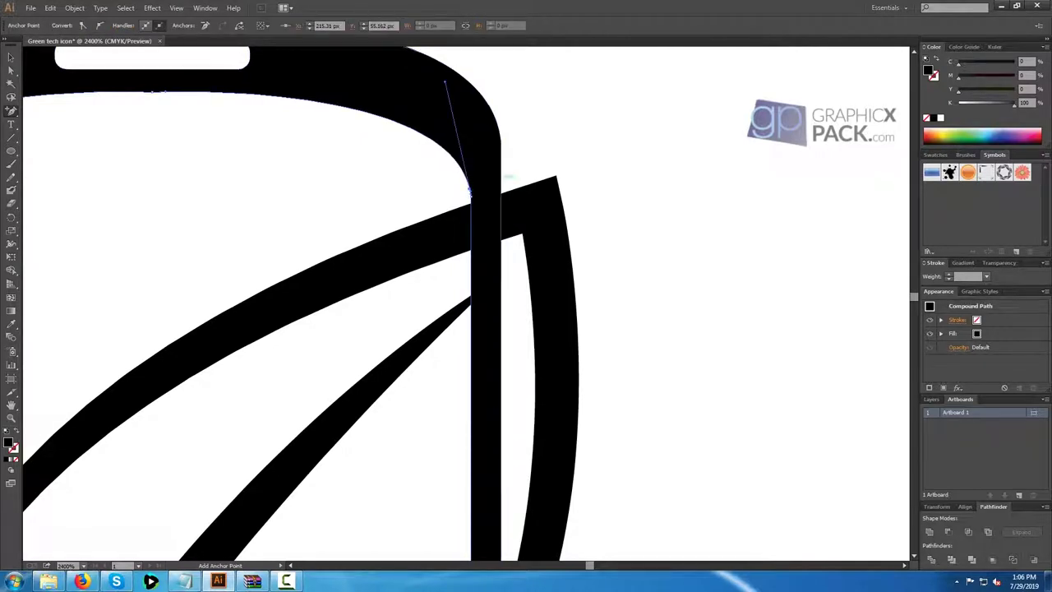
{"action": "left_click", "coordinate": [501, 175]}
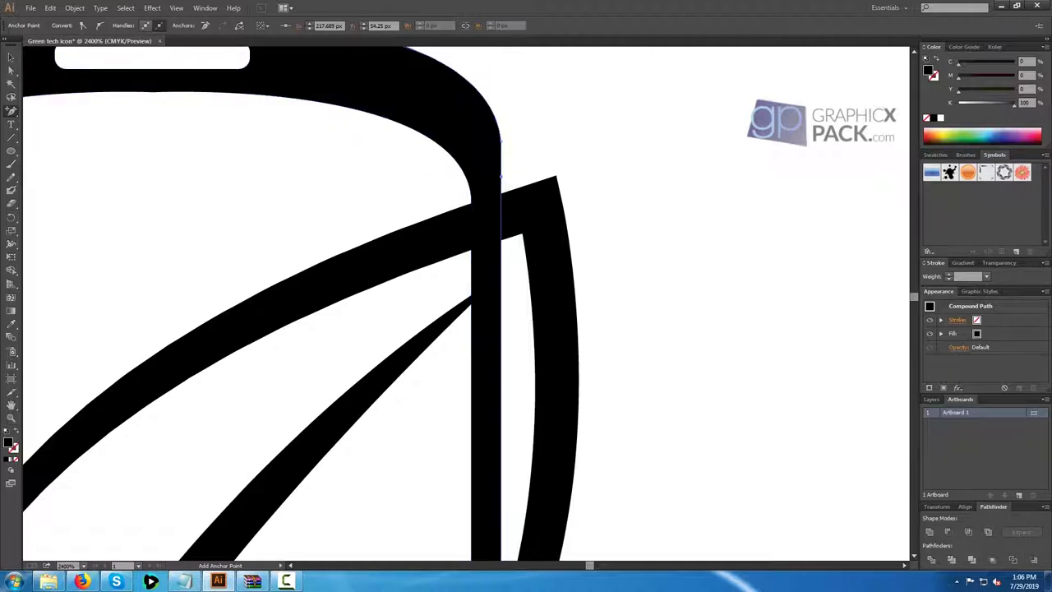
{"action": "left_click", "coordinate": [448, 267], "text": "ctrl"}
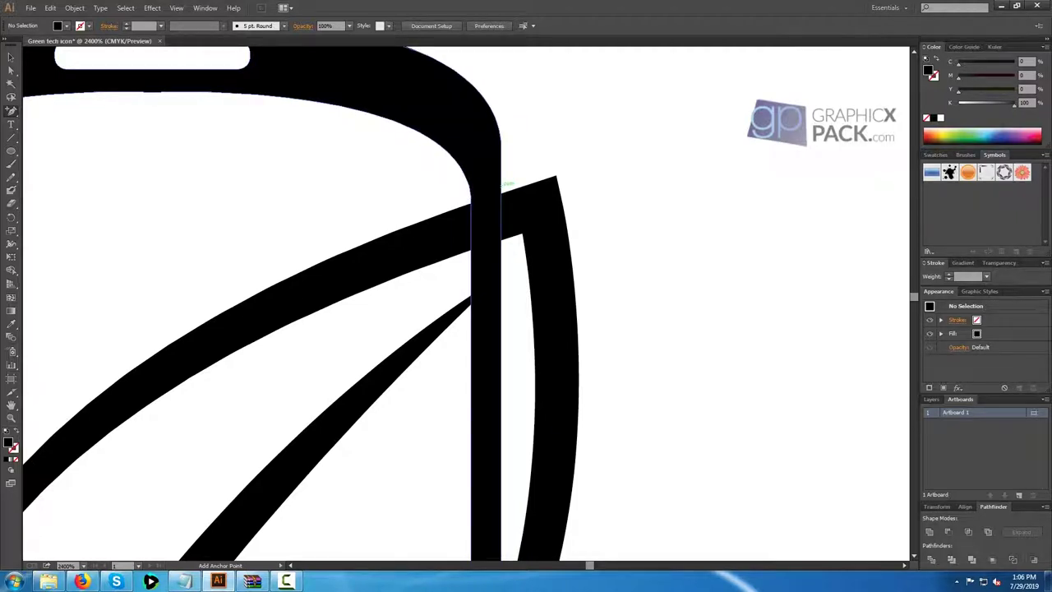
{"action": "left_click", "coordinate": [500, 185]}
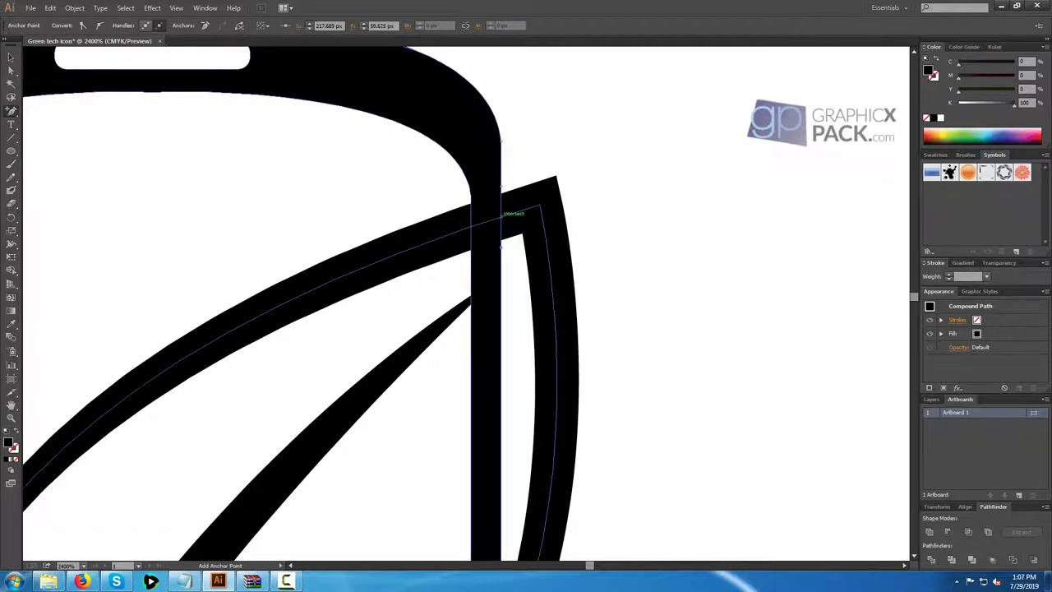
{"action": "left_click", "coordinate": [471, 235]}
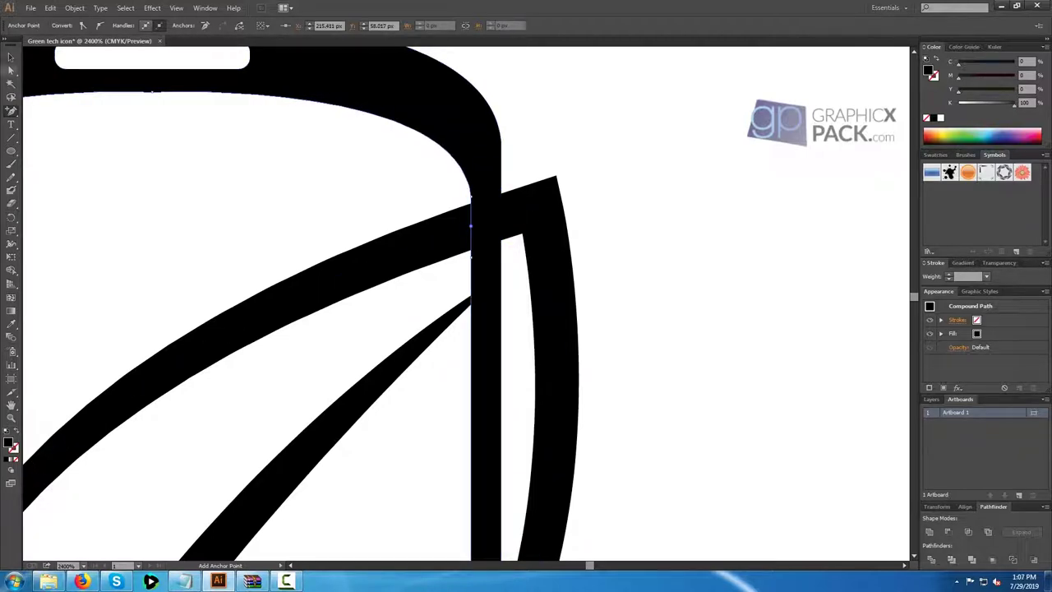
Try deleting anchor points on the frame's inner edge at the leaf crossing, undo the last deletion and deselect the path.
{"action": "left_click", "coordinate": [11, 70]}
{"action": "left_click", "coordinate": [471, 226]}
{"action": "key", "text": "Delete"}
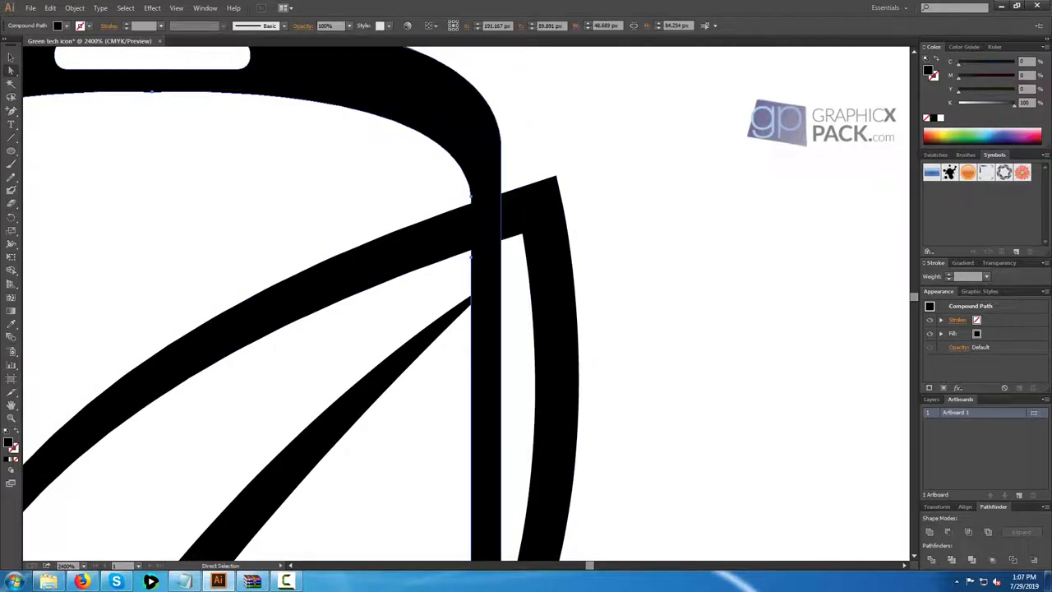
{"action": "left_click", "coordinate": [471, 197]}
{"action": "key", "text": "Delete"}
{"action": "key", "text": "ctrl+z"}
{"action": "key", "text": "ctrl+shift+a"}
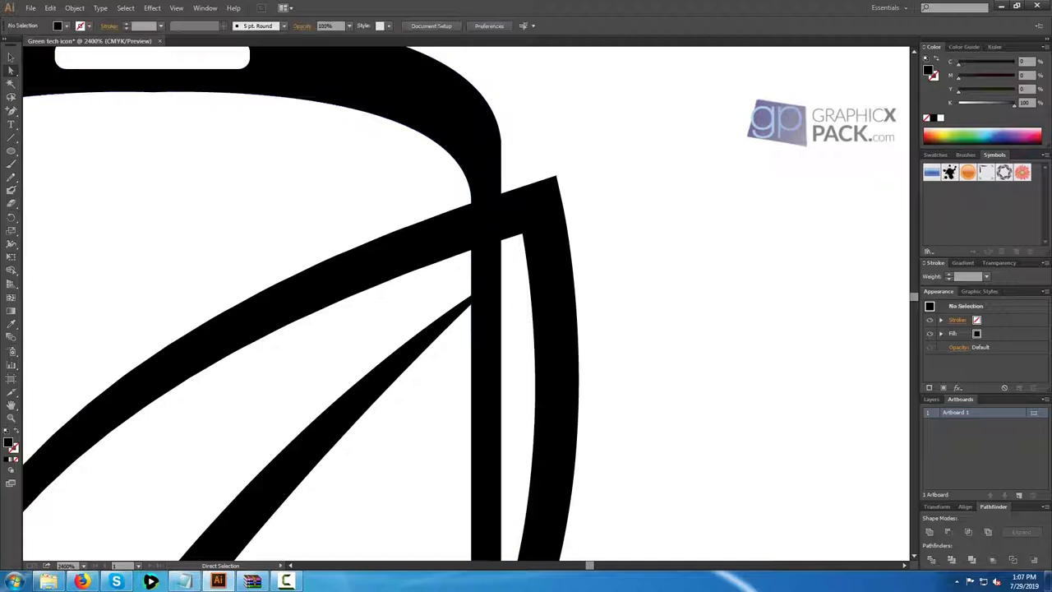
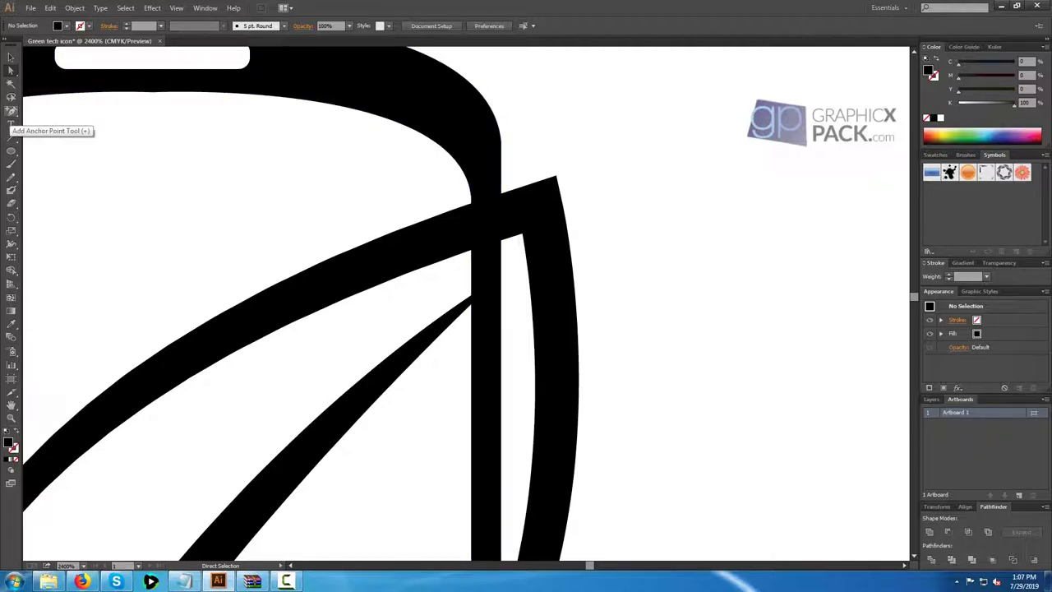
Try adding further anchor points to both edges of the phone frame just above the leaf's upper outline.
{"action": "key", "text": "plus"}
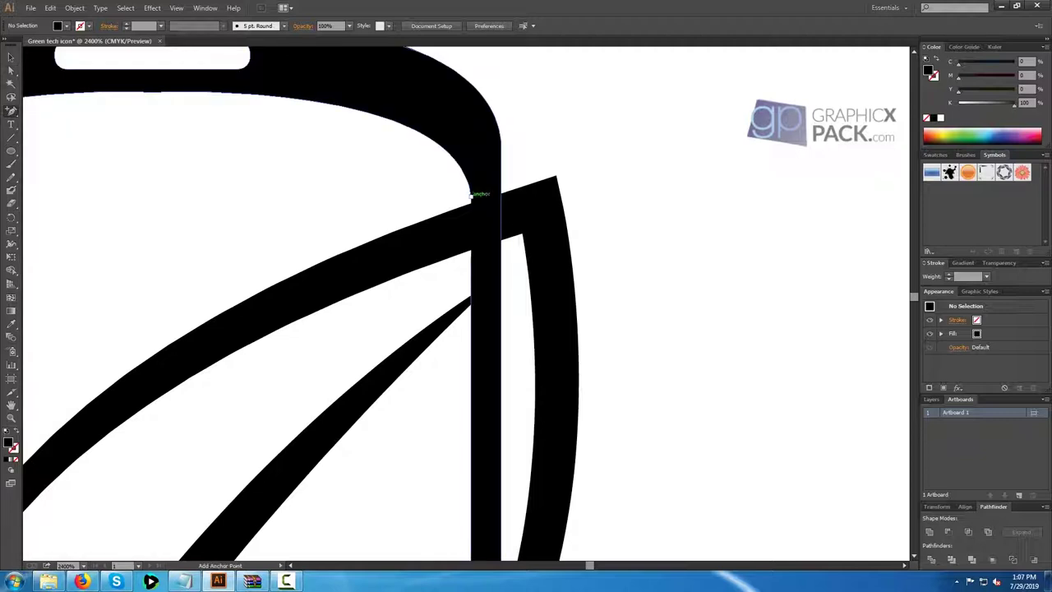
{"action": "scroll", "coordinate": [473, 195], "scroll_direction": "up", "scroll_amount": 2}
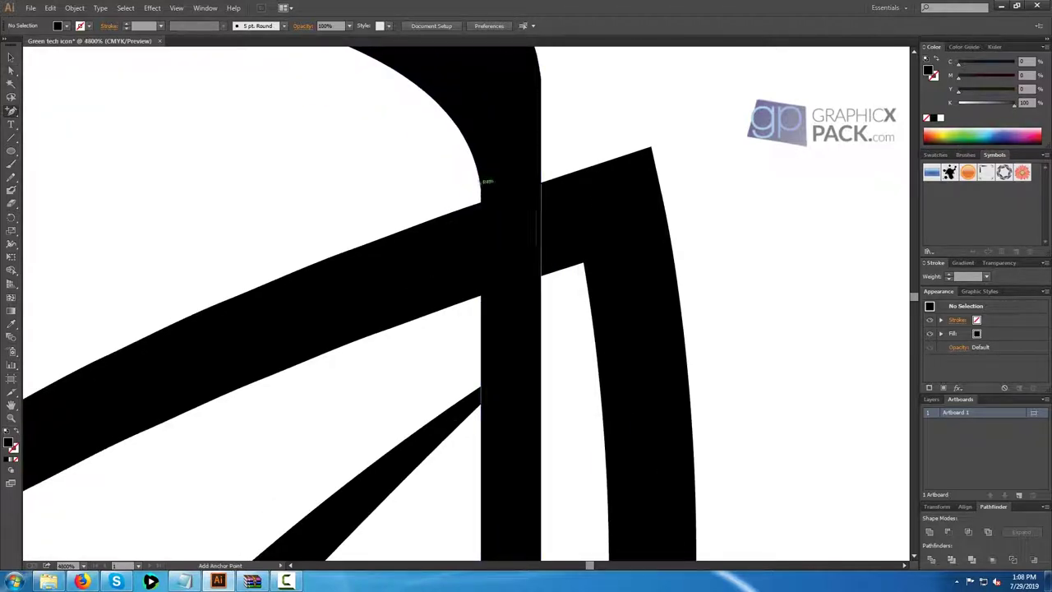
{"action": "left_click", "coordinate": [481, 181]}
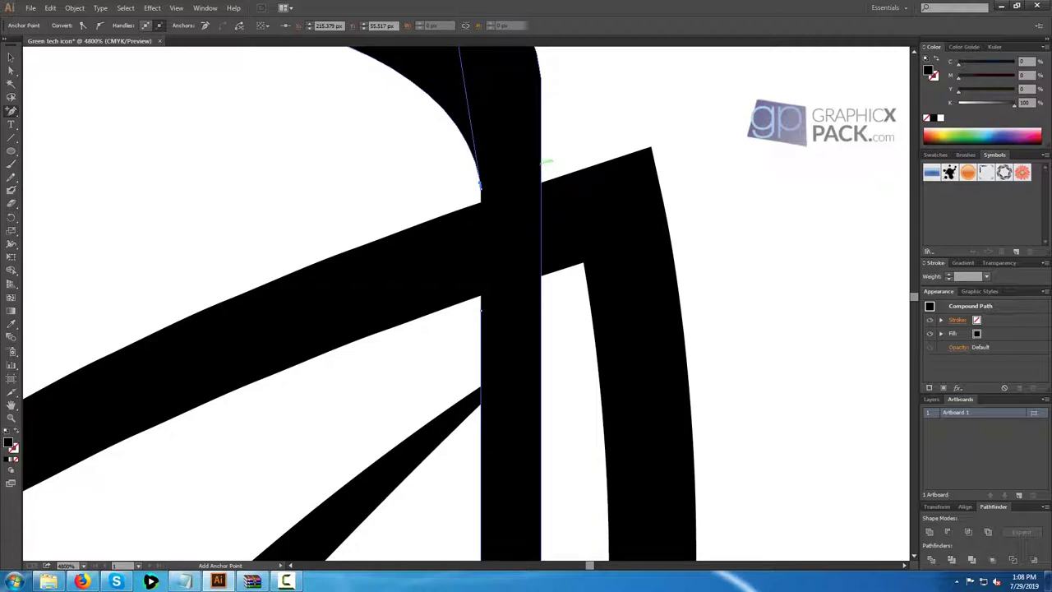
{"action": "left_click", "coordinate": [541, 162]}
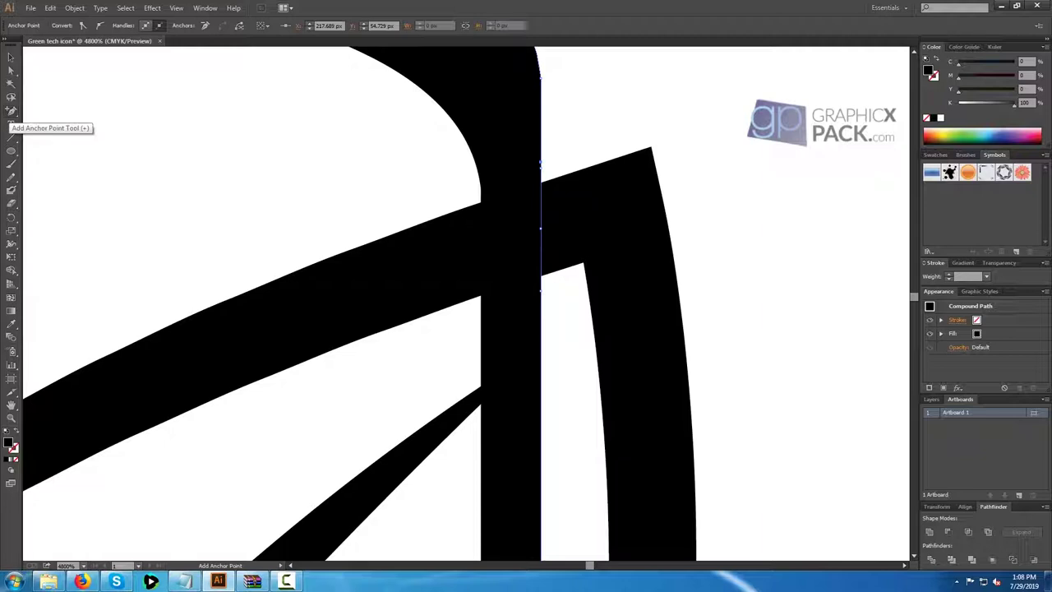
{"action": "left_click", "coordinate": [11, 110]}
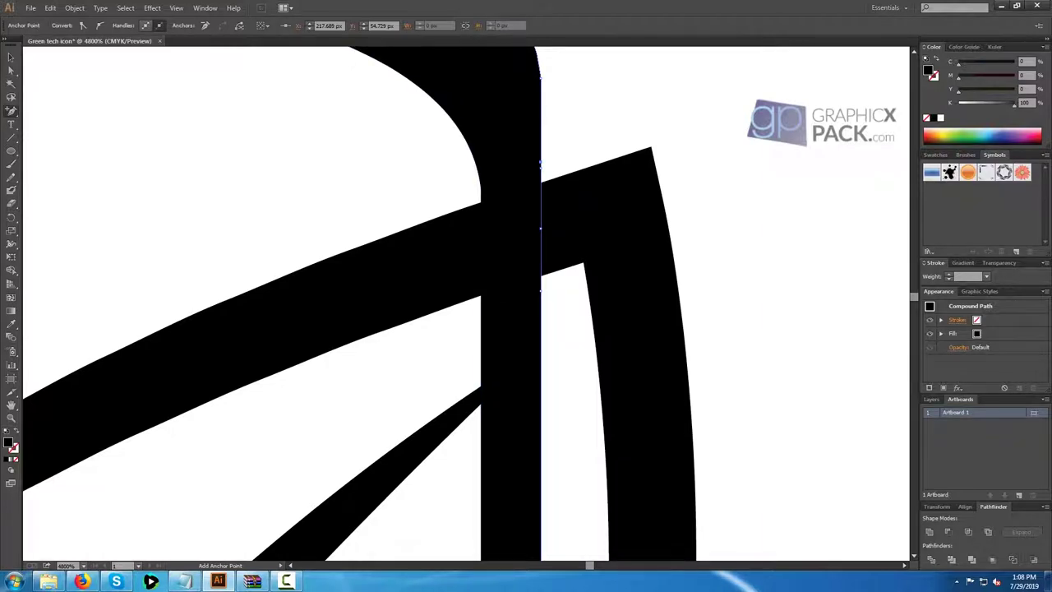
Try deleting the anchor points on the frame's outer edge at the leaf crossing and deselect the path.
{"action": "left_click", "coordinate": [12, 71]}
{"action": "left_click", "coordinate": [540, 229]}
{"action": "key", "text": "Delete"}
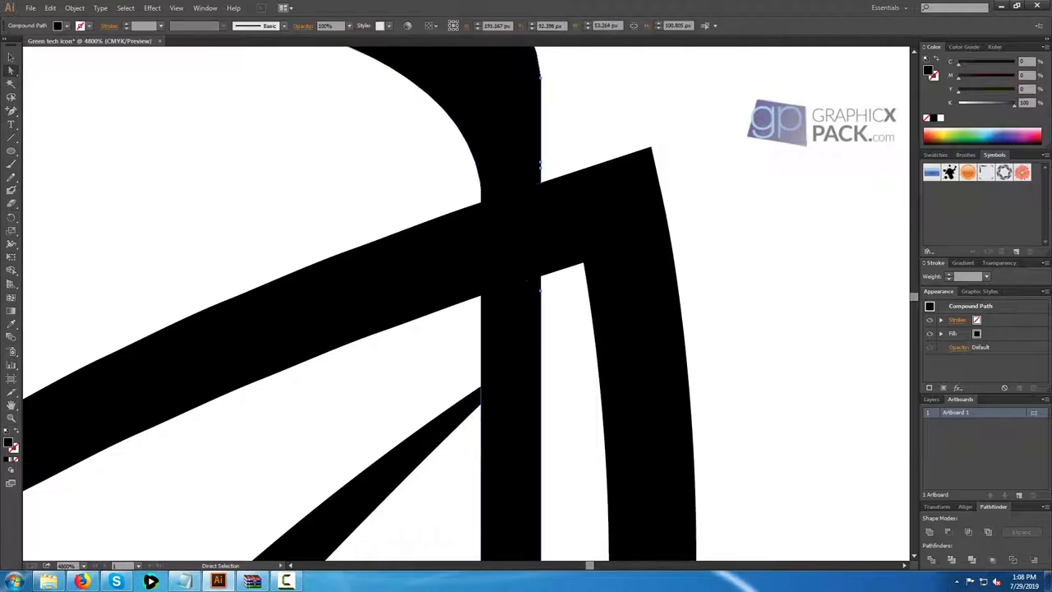
{"action": "left_click", "coordinate": [541, 168]}
{"action": "key", "text": "Delete"}
{"action": "left_click", "coordinate": [561, 155]}
{"action": "key", "text": "ctrl+minus"}
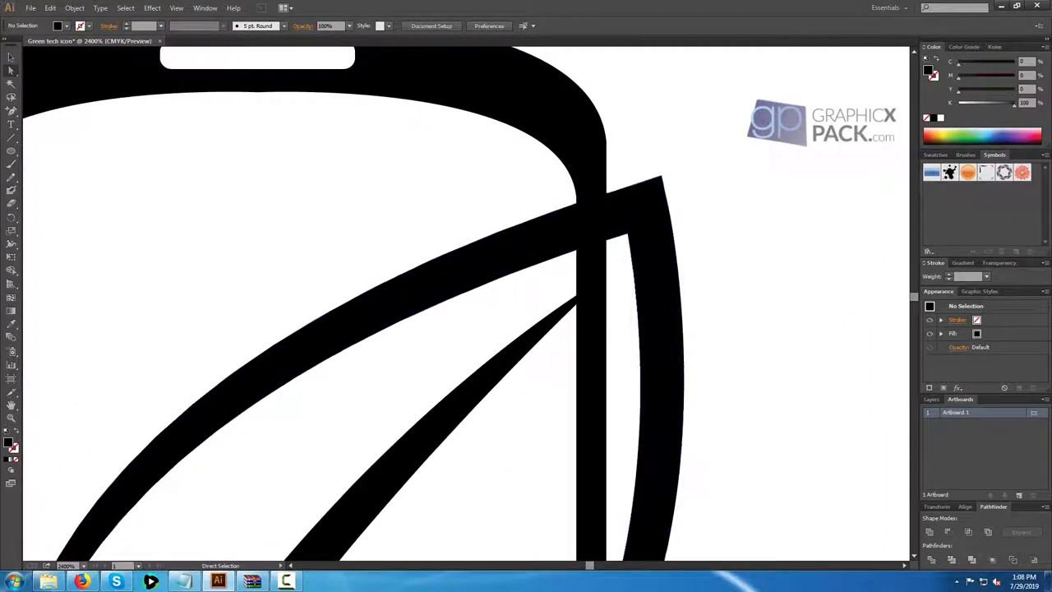
Undo the anchor-point additions and deletions made on the phone frame.
{"action": "key", "text": "v"}
{"action": "key", "text": "ctrl+a"}
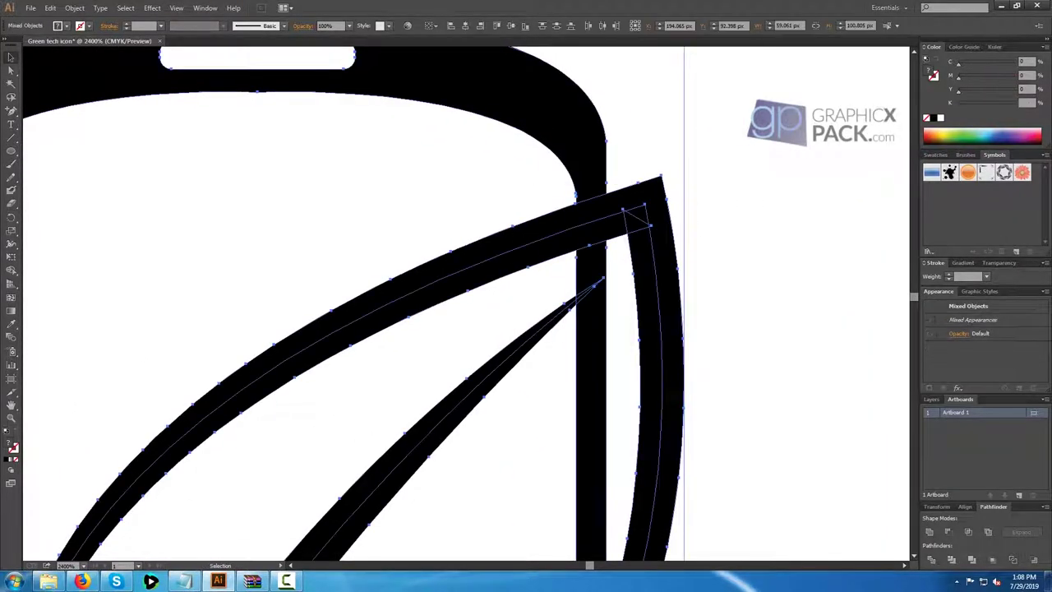
{"action": "scroll", "coordinate": [466, 304], "scroll_direction": "down", "scroll_amount": 1}
{"action": "key", "text": "ctrl+z"}
{"action": "key", "text": "ctrl+z"}
{"action": "key", "text": "ctrl+z"}
{"action": "key", "text": "ctrl+z"}
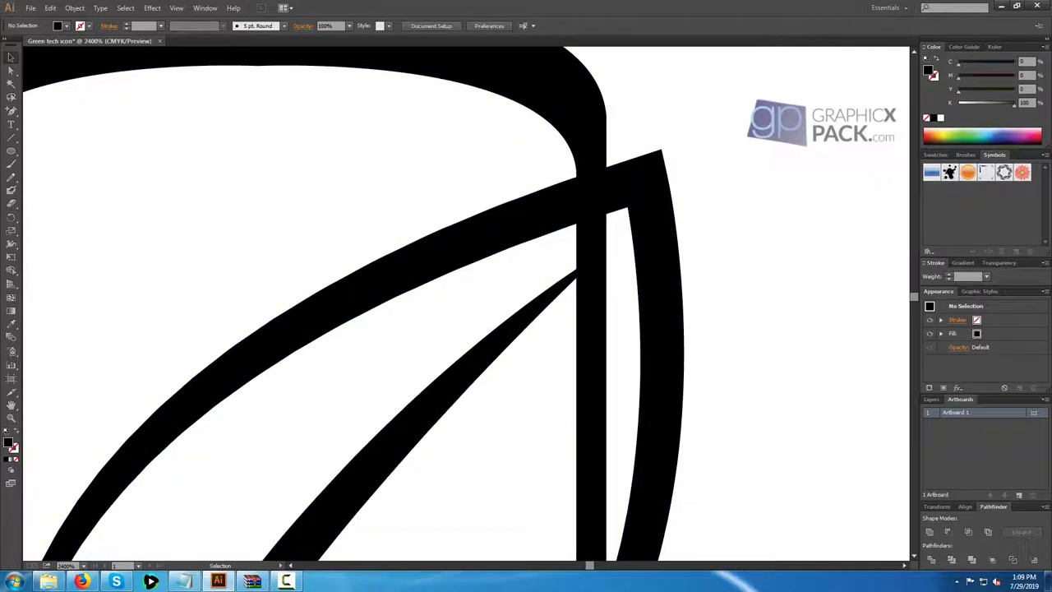
{"action": "key", "text": "ctrl+z"}
{"action": "key", "text": "ctrl+z"}
{"action": "key", "text": "ctrl+z"}
{"action": "key", "text": "ctrl+z"}
{"action": "key", "text": "ctrl+z"}
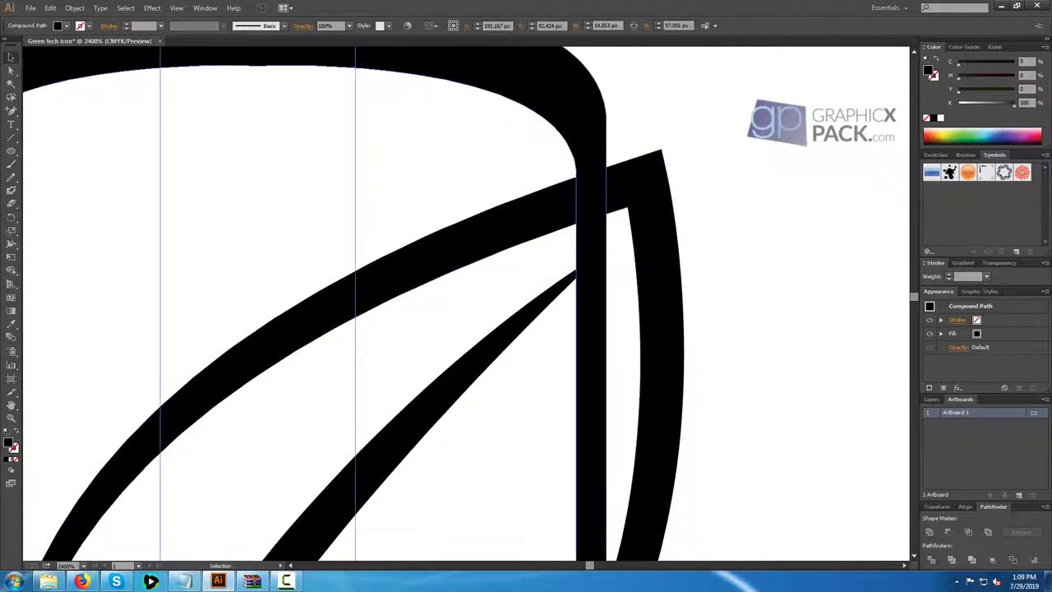
Divide the phone frame and leaf into separate pieces where they overlap and ungroup the result.
{"action": "key", "text": "ctrl+z"}
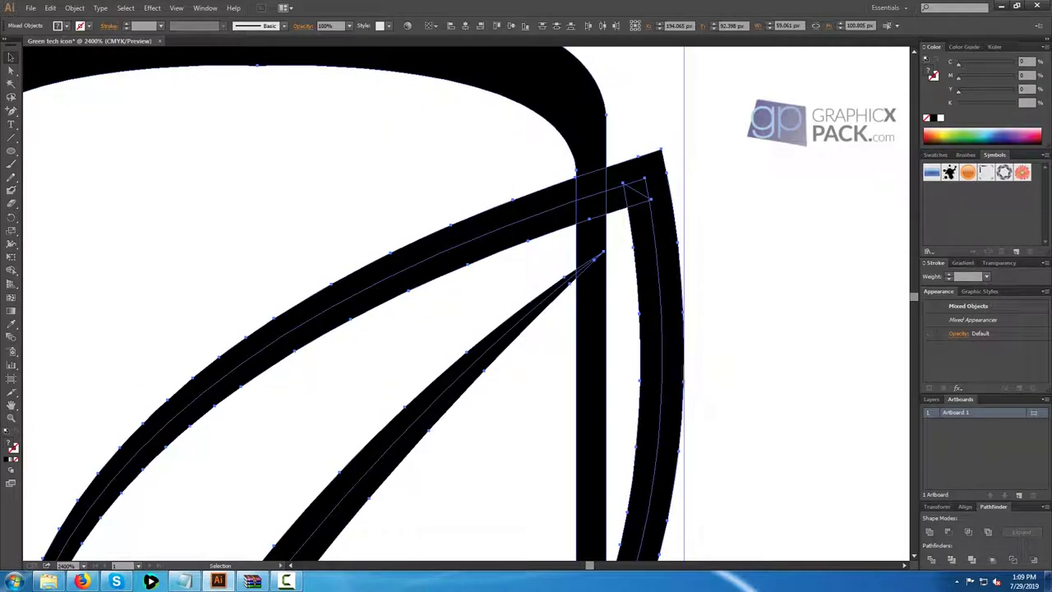
{"action": "key", "text": "ctrl+g"}
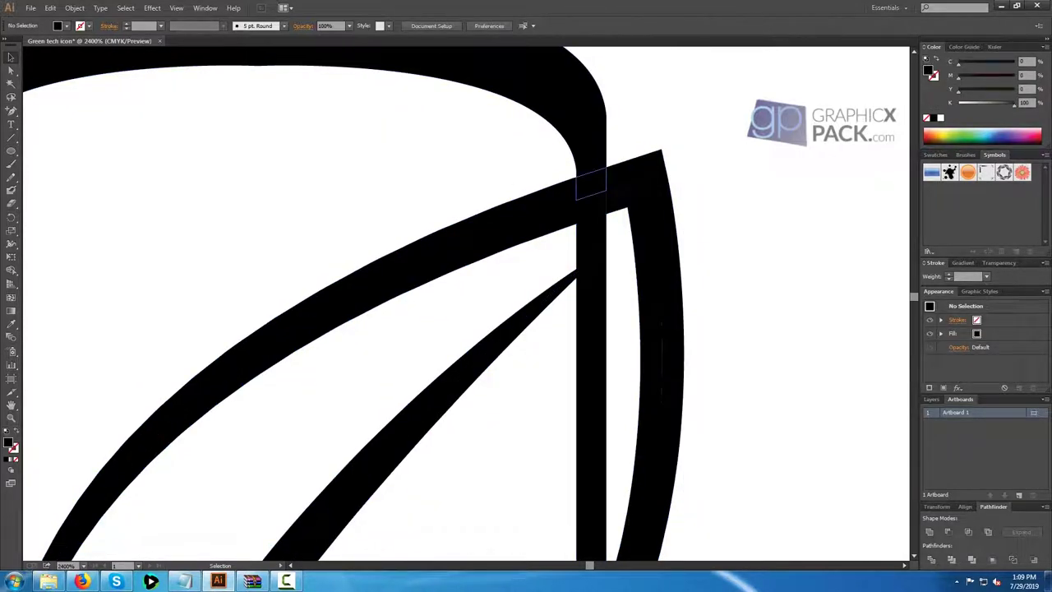
{"action": "right_click", "coordinate": [601, 179]}
{"action": "left_click", "coordinate": [629, 244]}
Delete the overlap pieces where the leaf's upper outline and the vein tip cross the phone's right side.
{"action": "left_click", "coordinate": [591, 185]}
{"action": "key", "text": "Delete"}
{"action": "scroll", "coordinate": [588, 214], "scroll_direction": "down", "scroll_amount": 2}
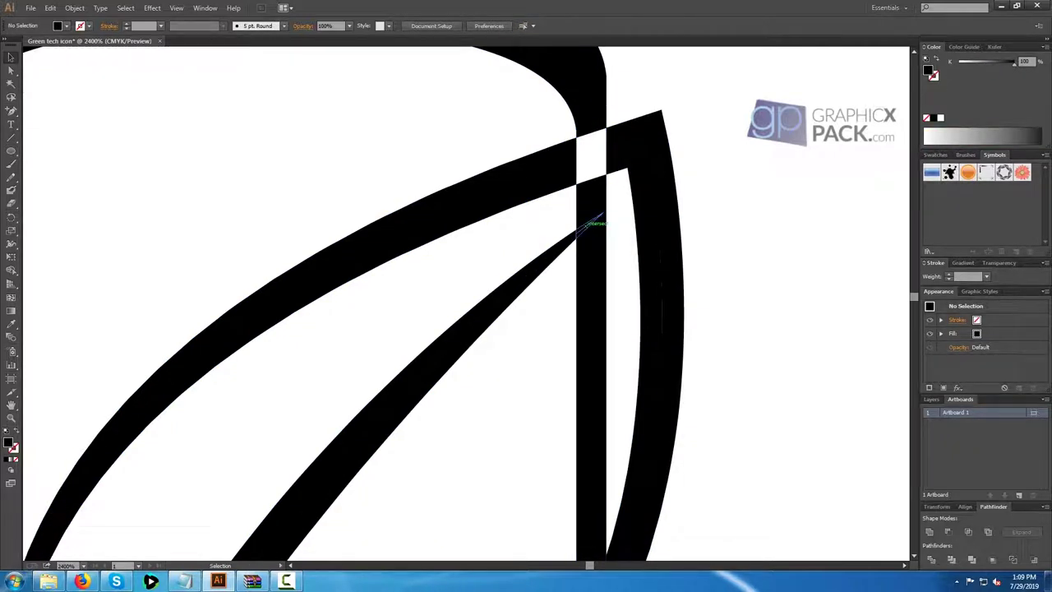
{"action": "left_click", "coordinate": [586, 224]}
{"action": "key", "text": "Delete"}
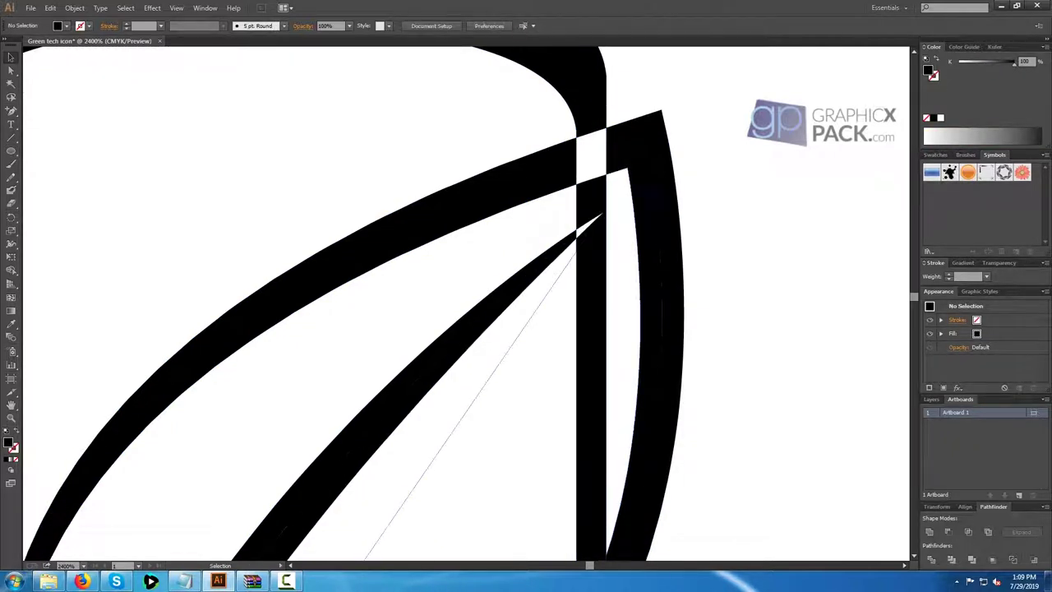
Delete the leftover unfilled pieces inside the leaf beside the upper part of the central vein.
{"action": "left_click", "coordinate": [539, 301]}
{"action": "key", "text": "Delete"}
{"action": "mouse_move", "coordinate": [543, 305]}
{"action": "left_mouse_down"}
{"action": "mouse_move", "coordinate": [529, 295]}
{"action": "mouse_move", "coordinate": [535, 310]}
{"action": "left_mouse_up"}
{"action": "key", "text": "Delete"}
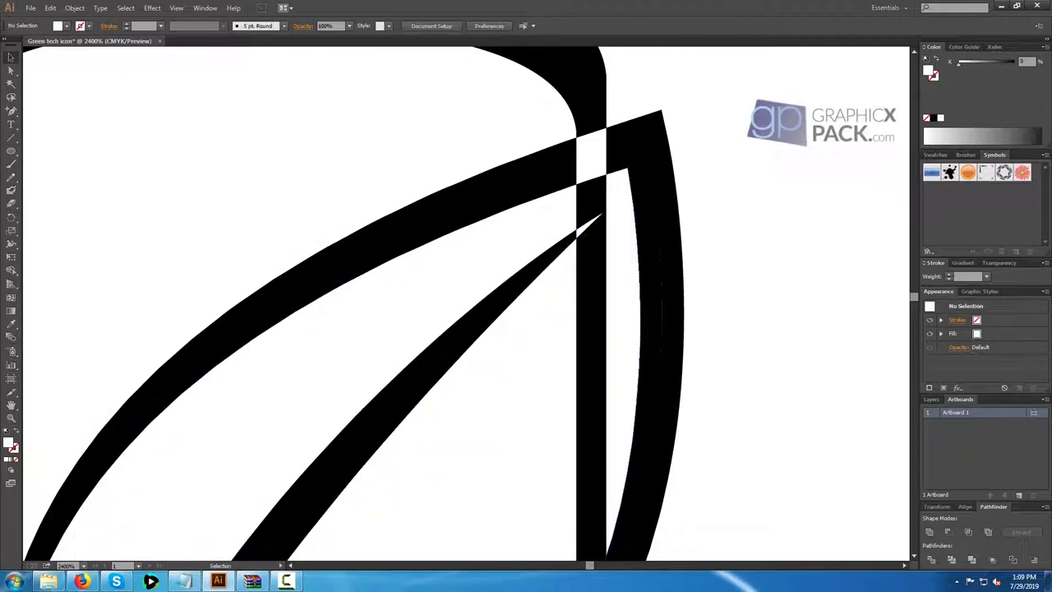
Delete the leftover unfilled pieces around the lower end of the leaf's central vein.
{"action": "scroll", "coordinate": [522, 309], "scroll_direction": "down", "scroll_amount": 2}
{"action": "left_click_drag", "start_coordinate": [522, 309], "coordinate": [601, 123]}
{"action": "left_click", "coordinate": [372, 419]}
{"action": "key", "text": "Delete"}
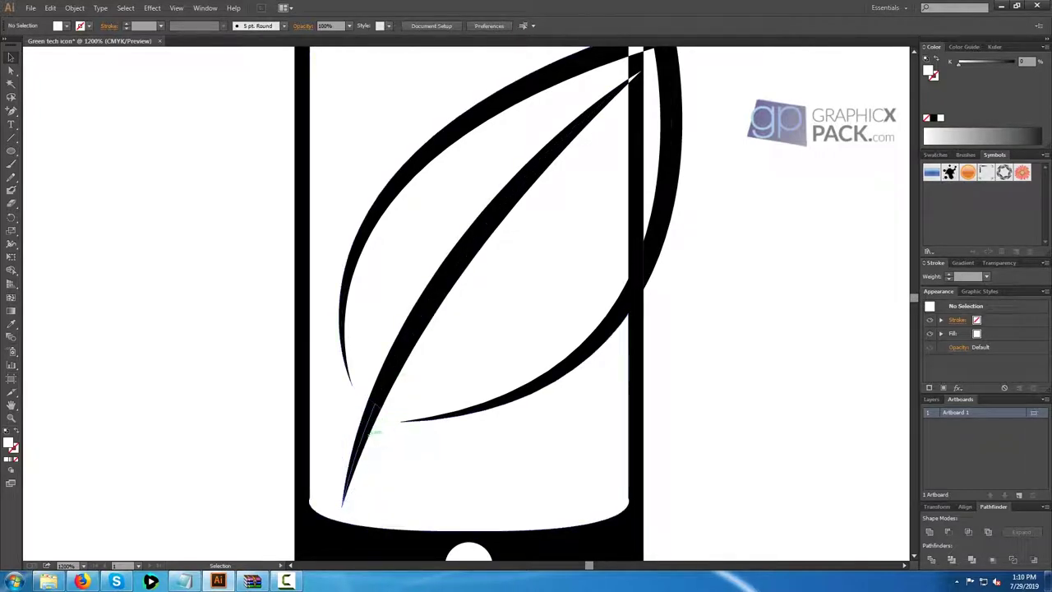
{"action": "left_click", "coordinate": [391, 435]}
{"action": "key", "text": "Delete"}
{"action": "left_click", "coordinate": [391, 435]}
{"action": "key", "text": "Delete"}
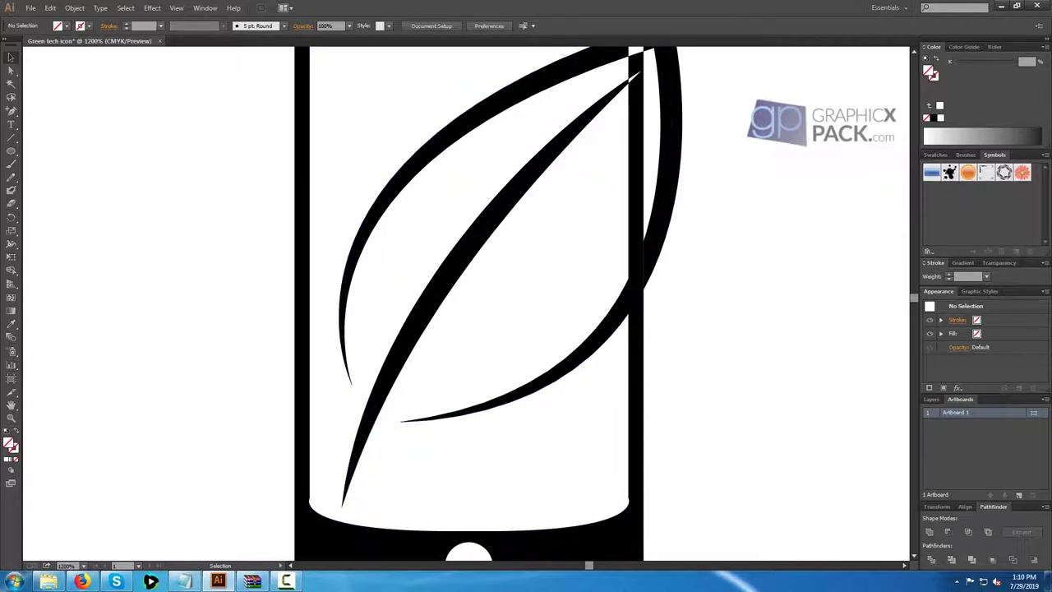
Try deleting the piece at the lower end of the leaf's vein, undo the deletion and deselect.
{"action": "left_click", "coordinate": [376, 418]}
{"action": "key", "text": "Delete"}
{"action": "key", "text": "ctrl+z"}
{"action": "left_click", "coordinate": [427, 460]}
Delete the overlap piece where the leaf's lower outline crosses the phone's right side.
{"action": "scroll", "coordinate": [419, 460], "scroll_direction": "down", "scroll_amount": 2}
{"action": "left_click_drag", "start_coordinate": [428, 460], "coordinate": [437, 371]}
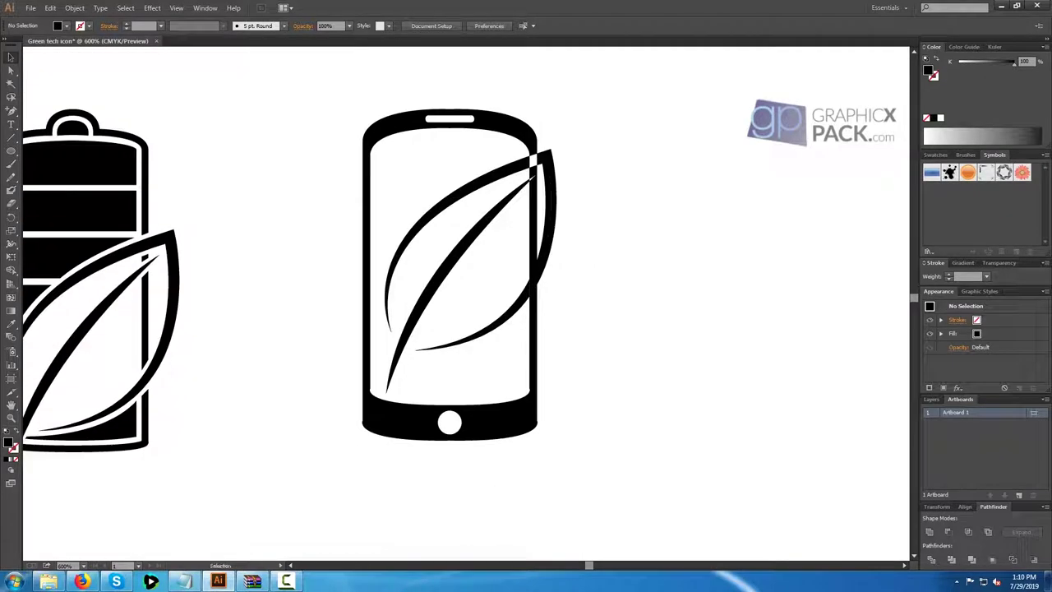
{"action": "scroll", "coordinate": [455, 382], "scroll_direction": "up", "scroll_amount": 3}
{"action": "left_click_drag", "start_coordinate": [566, 156], "coordinate": [415, 497]}
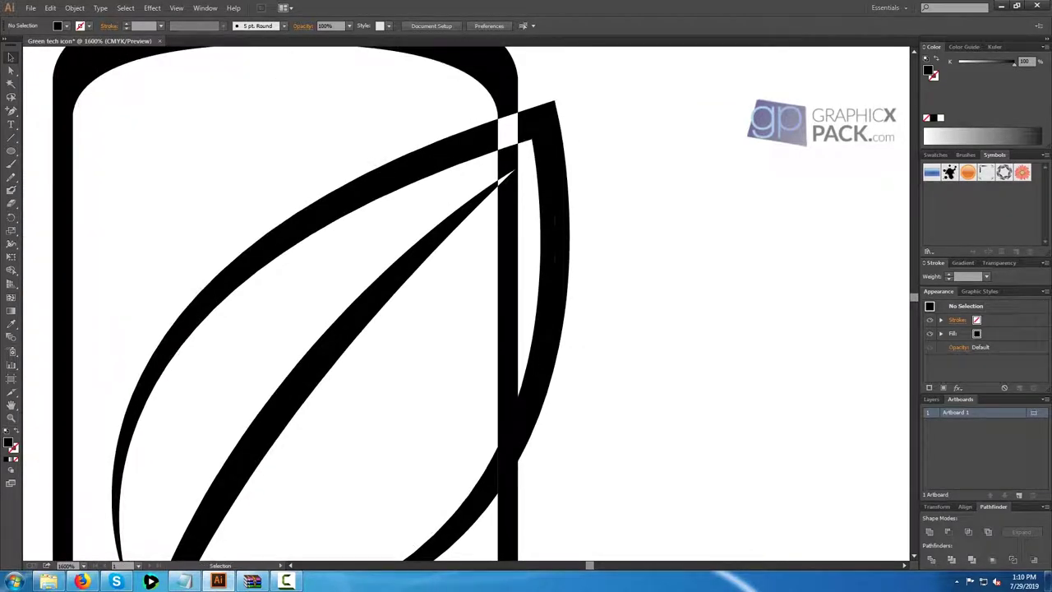
{"action": "scroll", "coordinate": [491, 218], "scroll_direction": "down", "scroll_amount": 5}
{"action": "left_click", "coordinate": [498, 300]}
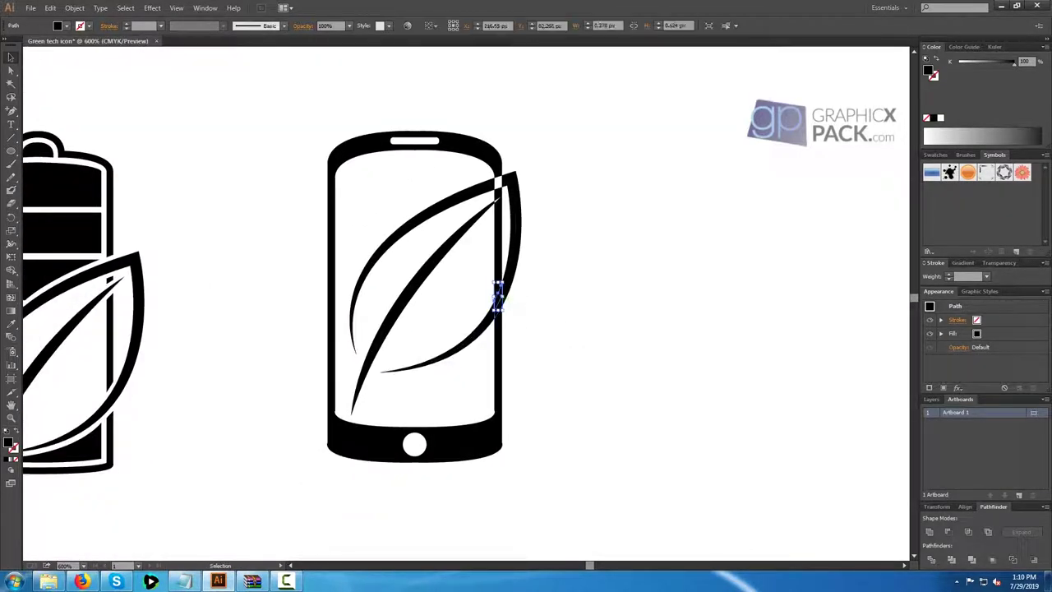
{"action": "key", "text": "Delete"}
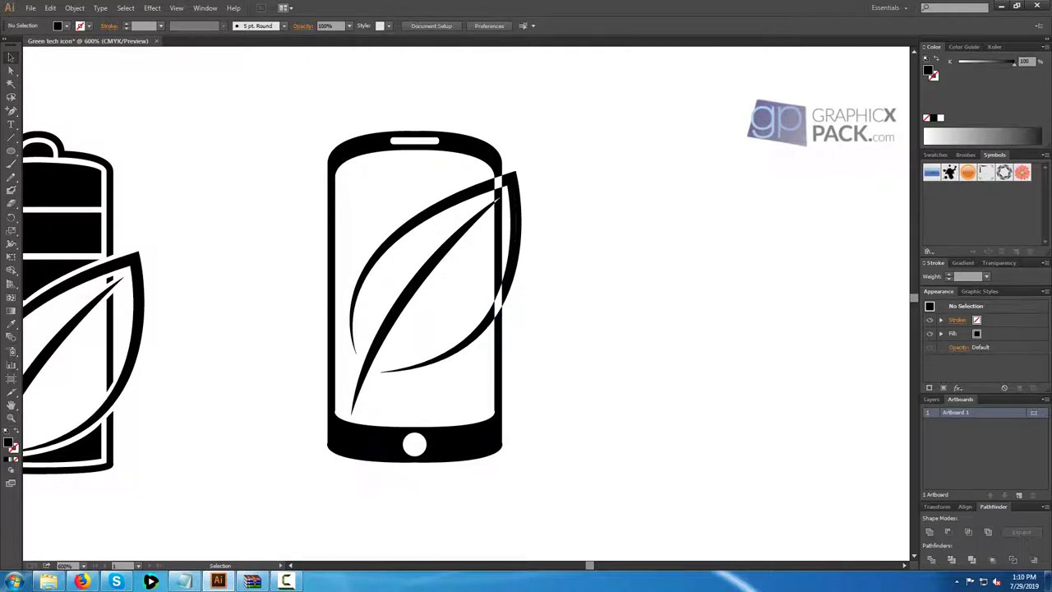
Group all pieces of the phone and leaf icon and deselect the group.
{"action": "scroll", "coordinate": [386, 156], "scroll_direction": "down", "scroll_amount": 3}
{"action": "left_click_drag", "start_coordinate": [325, 134], "coordinate": [478, 346]}
{"action": "right_click", "coordinate": [417, 203]}
{"action": "left_click", "coordinate": [436, 256]}
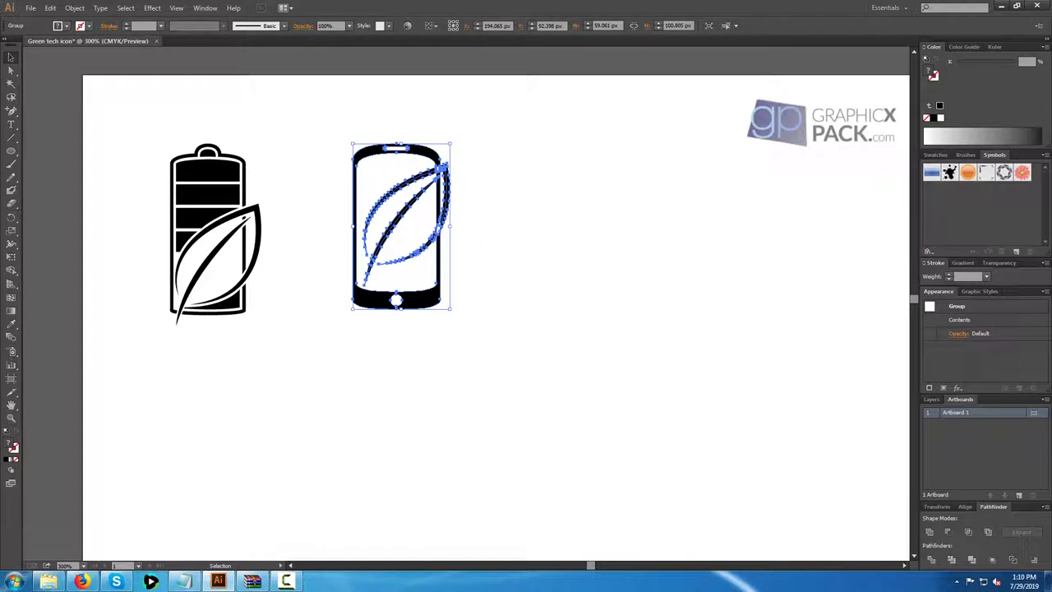
{"action": "left_click_drag", "start_coordinate": [429, 294], "coordinate": [428, 300]}
{"action": "left_click", "coordinate": [526, 332]}
Draw a circle about 101 px in diameter to the right of the phone icon, level with it.
{"action": "key", "text": "ctrl+minus"}
{"action": "left_click_drag", "start_coordinate": [528, 332], "coordinate": [355, 254]}
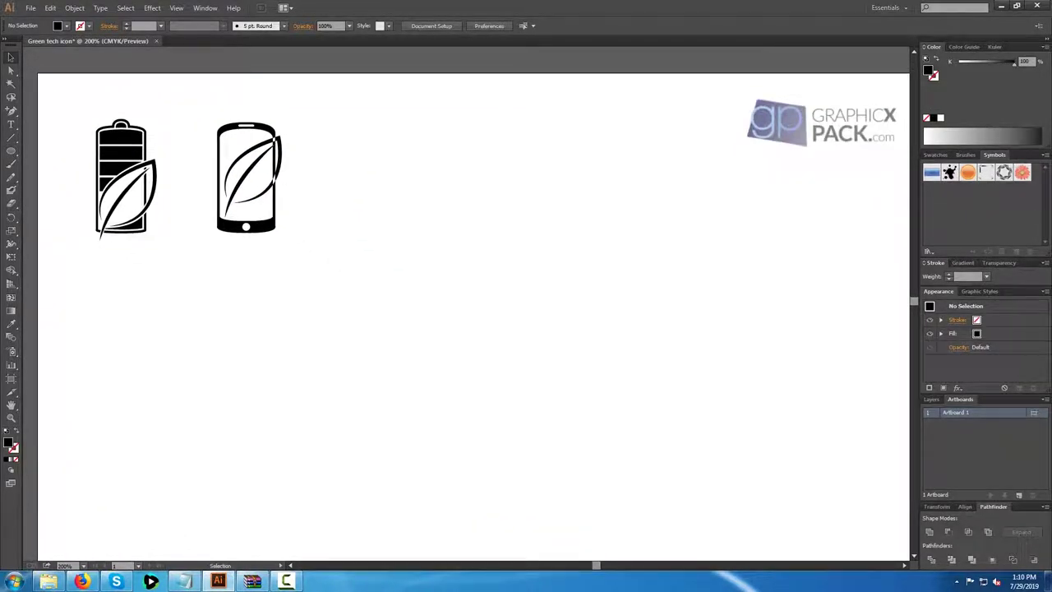
{"action": "left_click_drag", "start_coordinate": [11, 110], "coordinate": [57, 110]}
{"action": "key", "text": "v"}
{"action": "left_click", "coordinate": [12, 109]}
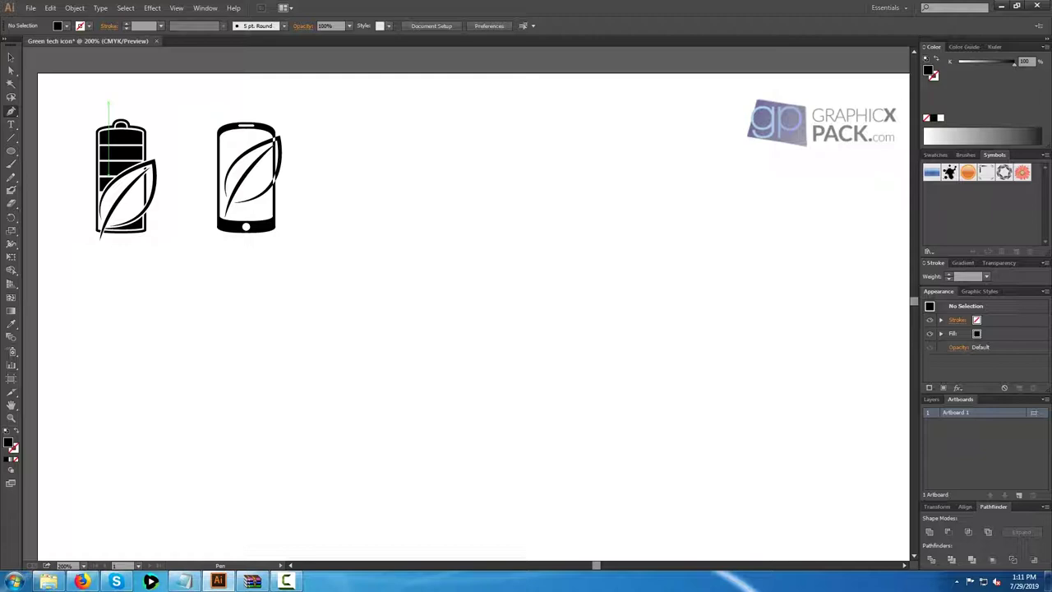
{"action": "key", "text": "l"}
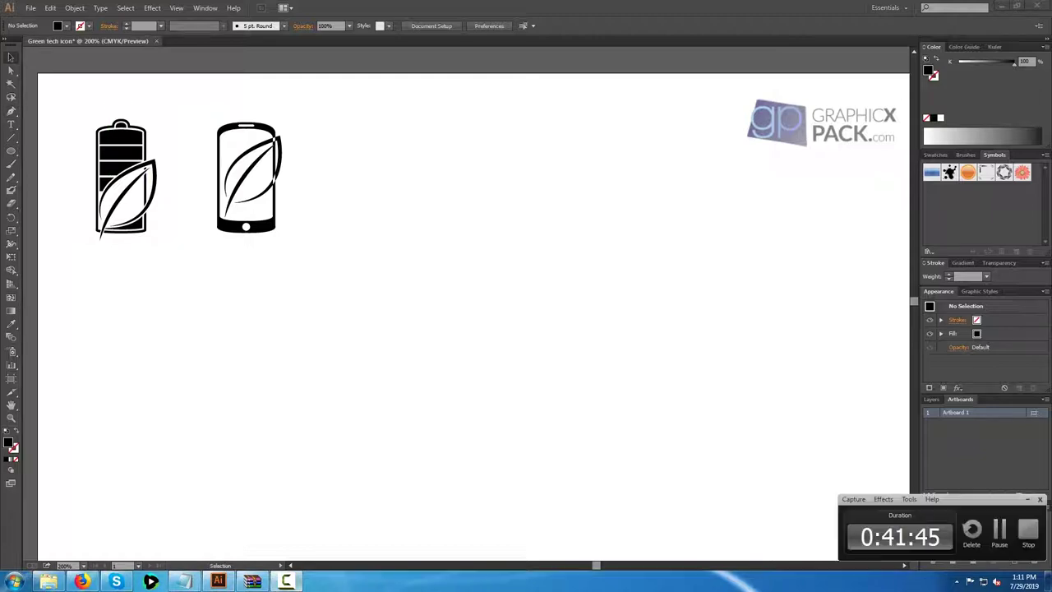
{"action": "left_click_drag", "start_coordinate": [371, 122], "coordinate": [481, 231]}
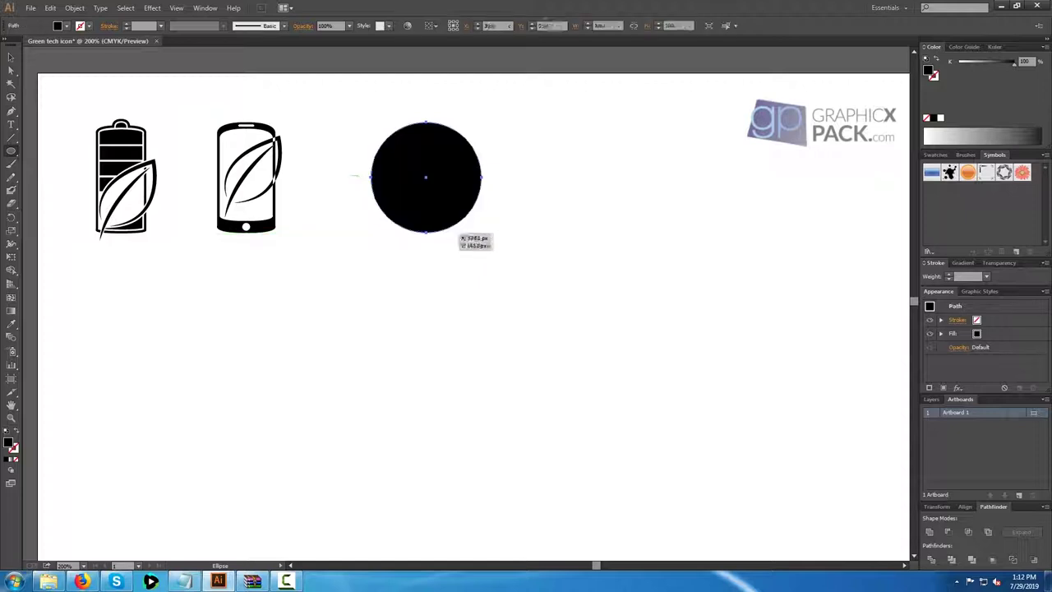
Give the circle a 2 pt black stroke with no fill and deselect it.
{"action": "key", "text": "shift+x"}
{"action": "left_click", "coordinate": [11, 57]}
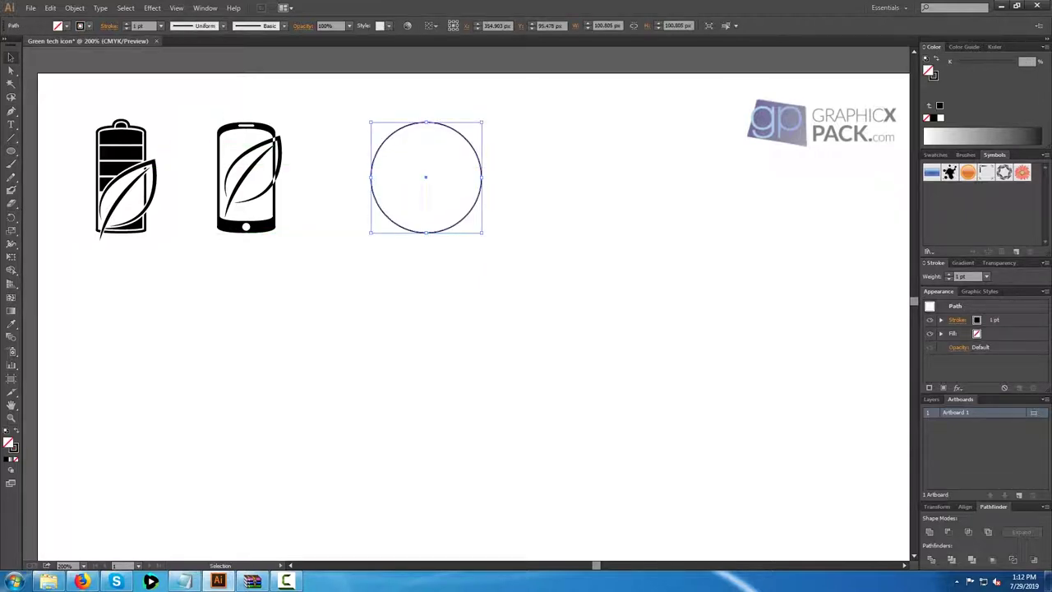
{"action": "left_click", "coordinate": [160, 26]}
{"action": "left_click", "coordinate": [170, 85]}
{"action": "left_click", "coordinate": [321, 148]}
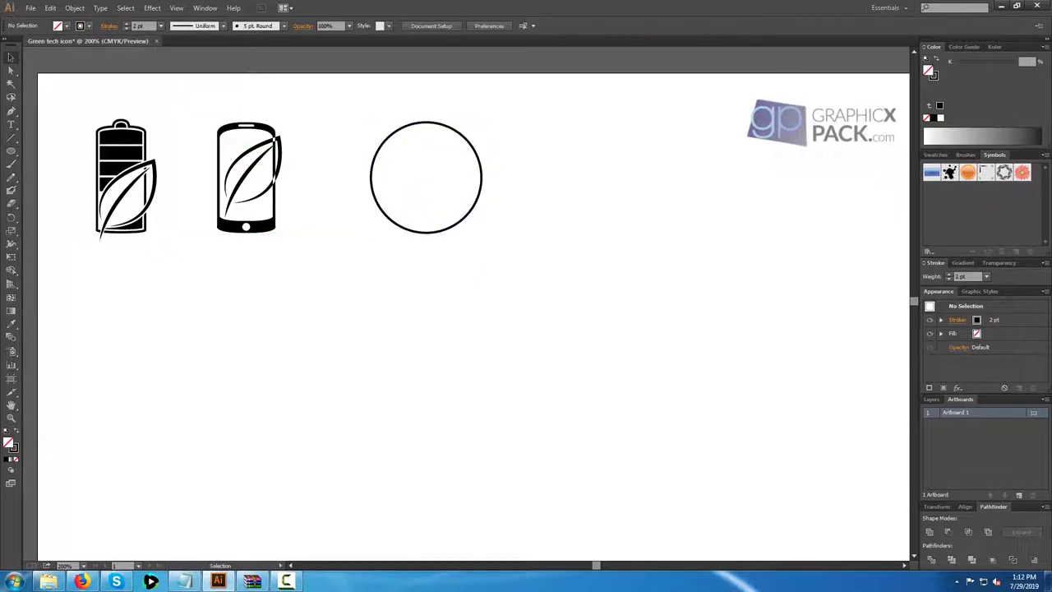
Draw a horizontal and a vertical line through the circle's centre, each spanning its full diameter.
{"action": "key", "text": "p"}
{"action": "left_click", "coordinate": [371, 176]}
{"action": "left_click", "coordinate": [481, 177]}
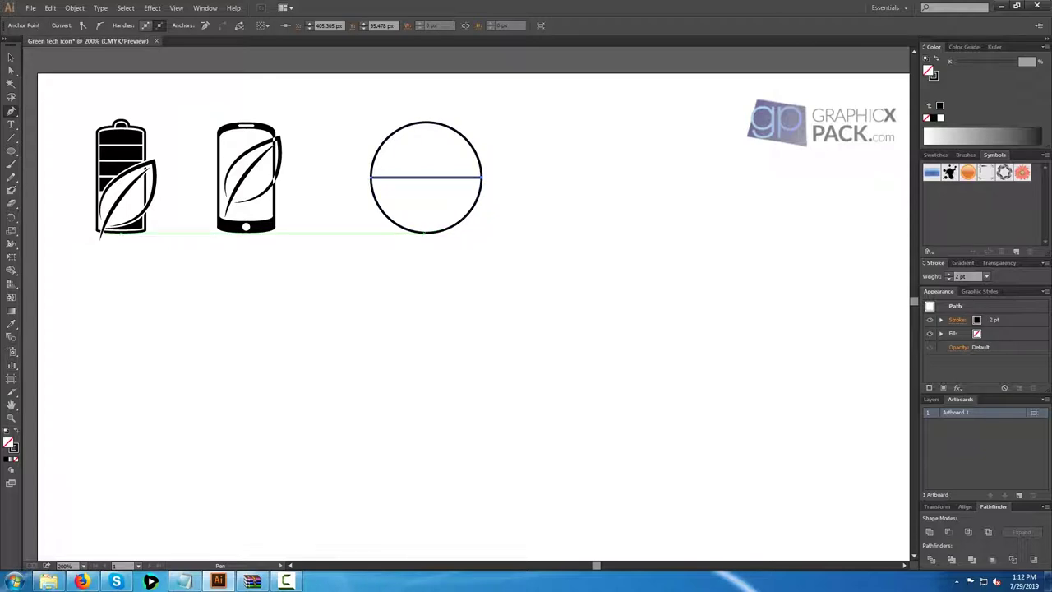
{"action": "left_click", "coordinate": [425, 232]}
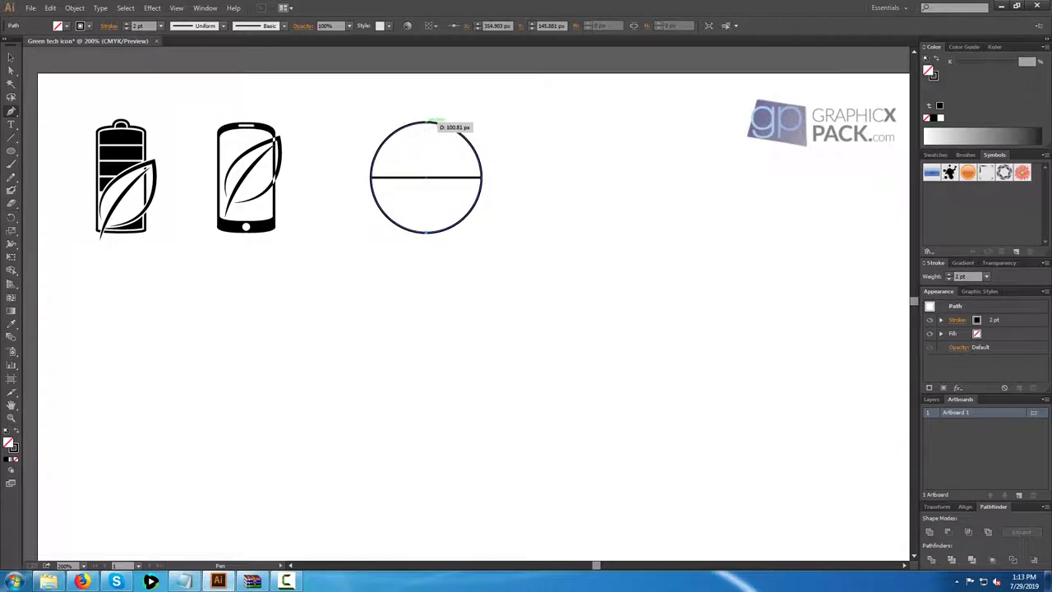
{"action": "left_click", "coordinate": [426, 122]}
{"action": "left_click", "coordinate": [10, 57]}
{"action": "left_click", "coordinate": [321, 147]}
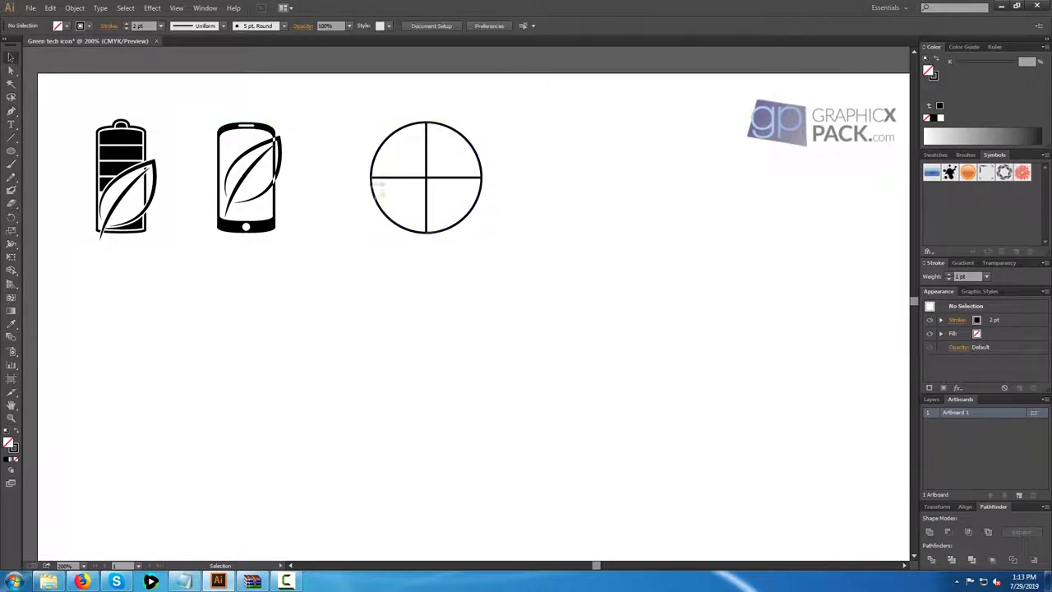
Copy the two left-hand segments of the circle's outline and paste them as a separate half-circle arc.
{"action": "left_click", "coordinate": [372, 183]}
{"action": "left_click", "coordinate": [10, 71]}
{"action": "left_click", "coordinate": [345, 136]}
{"action": "left_click", "coordinate": [376, 204]}
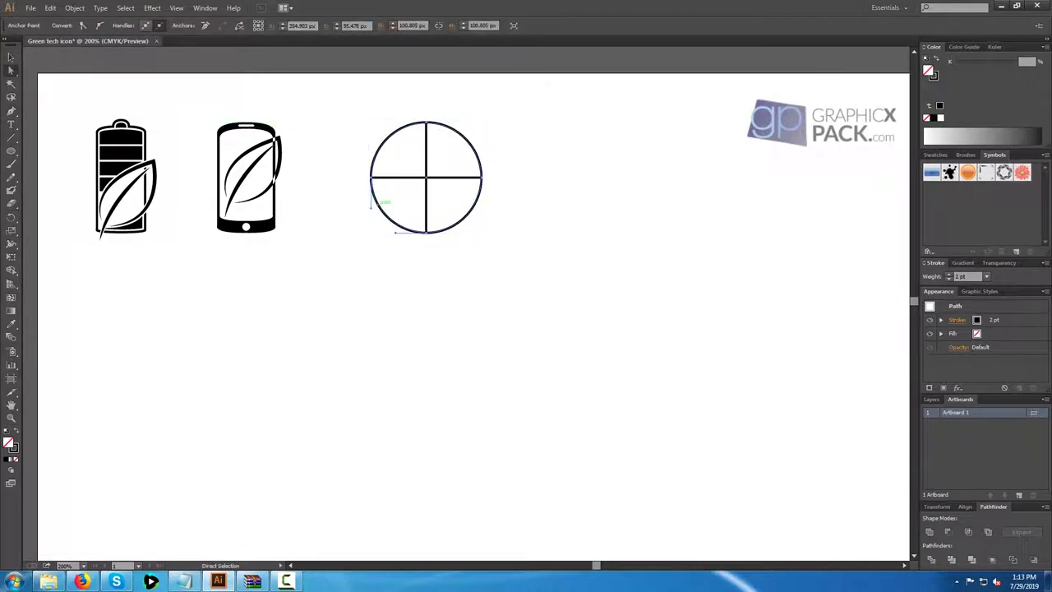
{"action": "left_click", "coordinate": [375, 159], "text": "shift"}
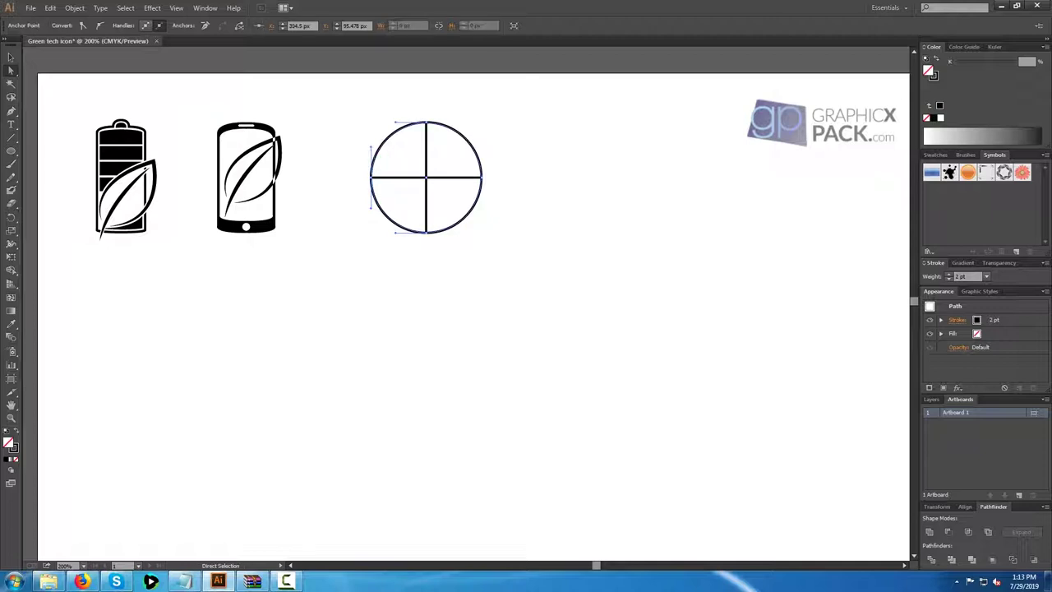
{"action": "left_click", "coordinate": [345, 139]}
{"action": "key", "text": "ctrl+v"}
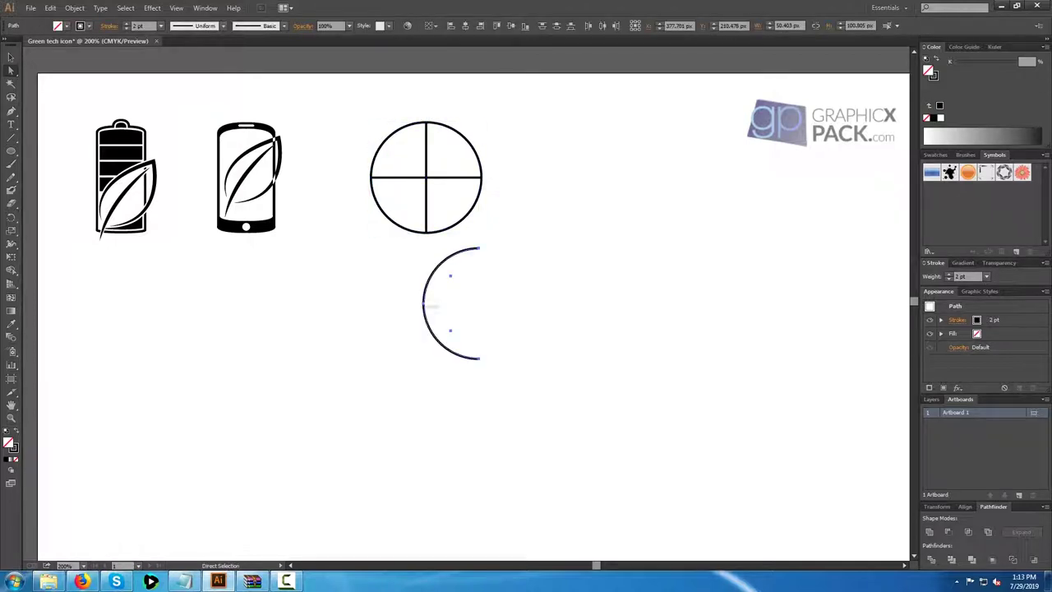
Group the pasted half-circle segments and fit them as a curve about 25 px wide against the left of the circle's vertical line.
{"action": "key", "text": "ctrl+shift+a"}
{"action": "key", "text": "v"}
{"action": "left_click", "coordinate": [425, 308]}
{"action": "left_click_drag", "start_coordinate": [399, 280], "coordinate": [436, 330]}
{"action": "left_click", "coordinate": [403, 281]}
{"action": "left_click", "coordinate": [429, 277]}
{"action": "left_click_drag", "start_coordinate": [407, 284], "coordinate": [433, 318]}
{"action": "right_click", "coordinate": [422, 292]}
{"action": "left_click", "coordinate": [453, 348]}
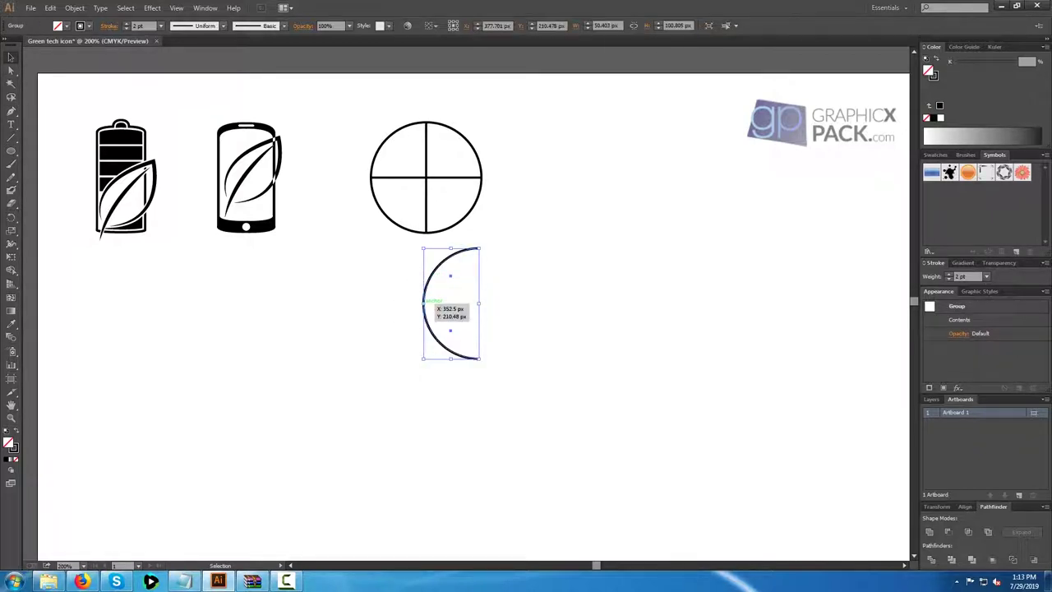
{"action": "mouse_move", "coordinate": [423, 303]}
{"action": "left_mouse_down"}
{"action": "mouse_move", "coordinate": [457, 303]}
{"action": "mouse_move", "coordinate": [401, 179]}
{"action": "left_mouse_up"}
{"action": "key", "text": "ctrl+shift+a"}
Create a mirrored copy of the curve and move it to the right of the circle's vertical line.
{"action": "right_click", "coordinate": [408, 195]}
{"action": "mouse_move", "coordinate": [431, 273]}
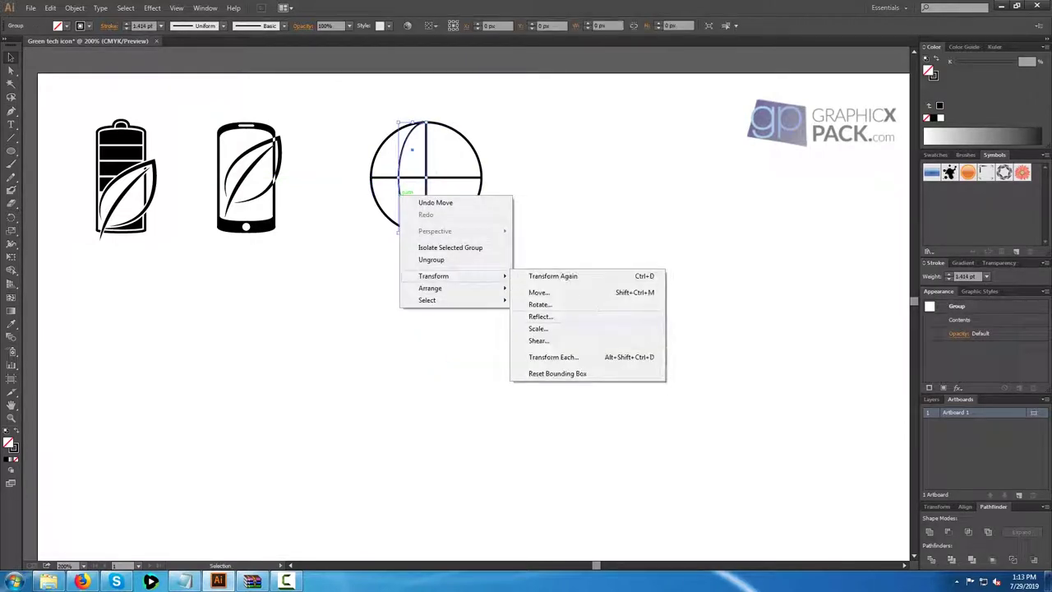
{"action": "left_click", "coordinate": [542, 316]}
{"action": "left_click", "coordinate": [768, 289]}
{"action": "key", "text": "shift+Right"}
{"action": "key", "text": "shift+Right"}
{"action": "key", "text": "Right"}
{"action": "key", "text": "Right"}
{"action": "key", "text": "Right"}
{"action": "key", "text": "Right"}
{"action": "key", "text": "Right"}
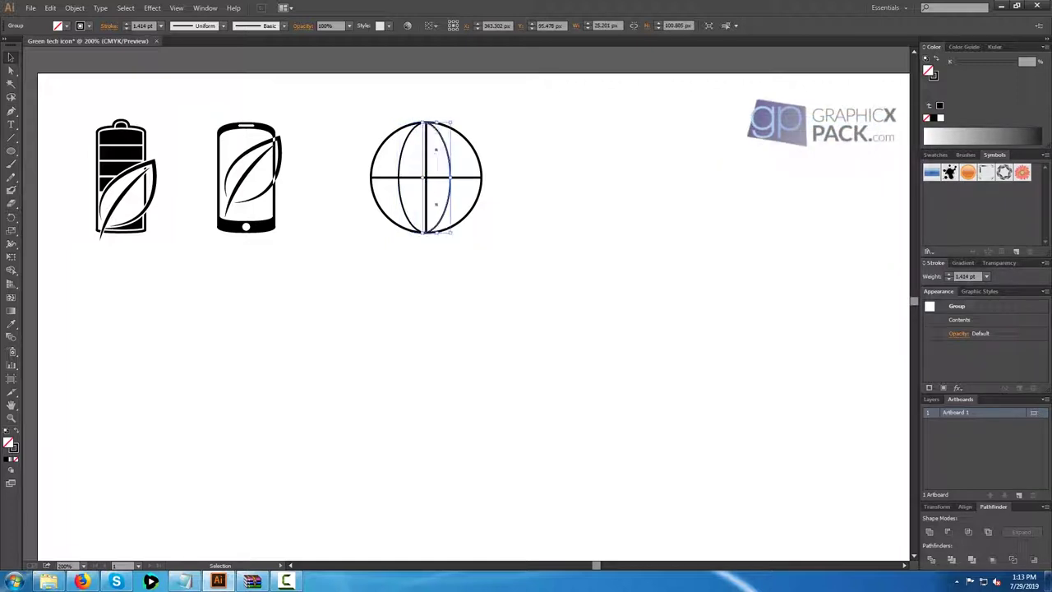
{"action": "key", "text": "ctrl+shift+a"}
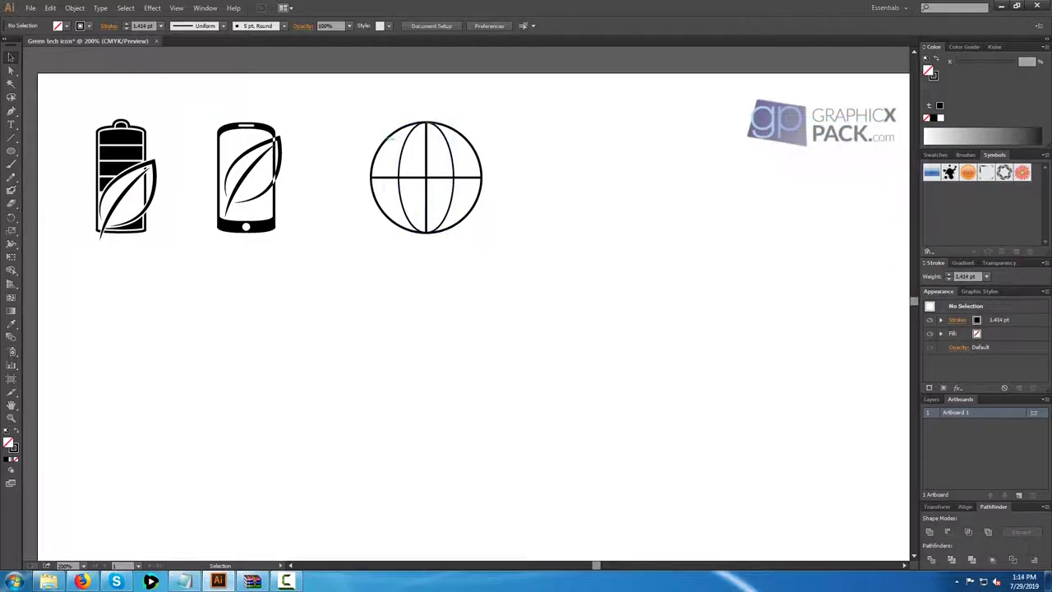
Copy the upper half of the circle's outline and paste it as a separate arc.
{"action": "left_click", "coordinate": [381, 146]}
{"action": "key", "text": "a"}
{"action": "left_click", "coordinate": [426, 122]}
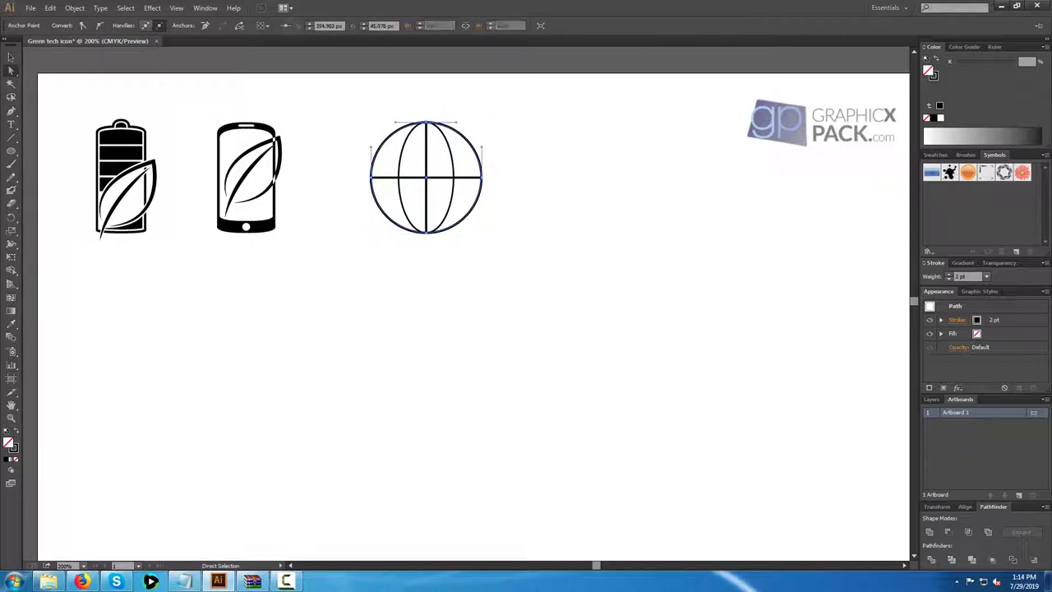
{"action": "key", "text": "ctrl+c"}
{"action": "key", "text": "ctrl+v"}
{"action": "key", "text": "v"}
Try shrinking and flattening the pasted arc across the lower part of the globe.
{"action": "mouse_move", "coordinate": [466, 314]}
{"action": "left_mouse_down"}
{"action": "mouse_move", "coordinate": [466, 287]}
{"action": "mouse_move", "coordinate": [466, 316]}
{"action": "left_mouse_up"}
{"action": "left_click_drag", "start_coordinate": [496, 270], "coordinate": [455, 212]}
{"action": "left_click_drag", "start_coordinate": [385, 203], "coordinate": [426, 243]}
{"action": "mouse_move", "coordinate": [425, 202]}
{"action": "left_mouse_down"}
{"action": "mouse_move", "coordinate": [426, 219]}
{"action": "mouse_move", "coordinate": [435, 205]}
{"action": "left_mouse_up"}
{"action": "left_click", "coordinate": [469, 215]}
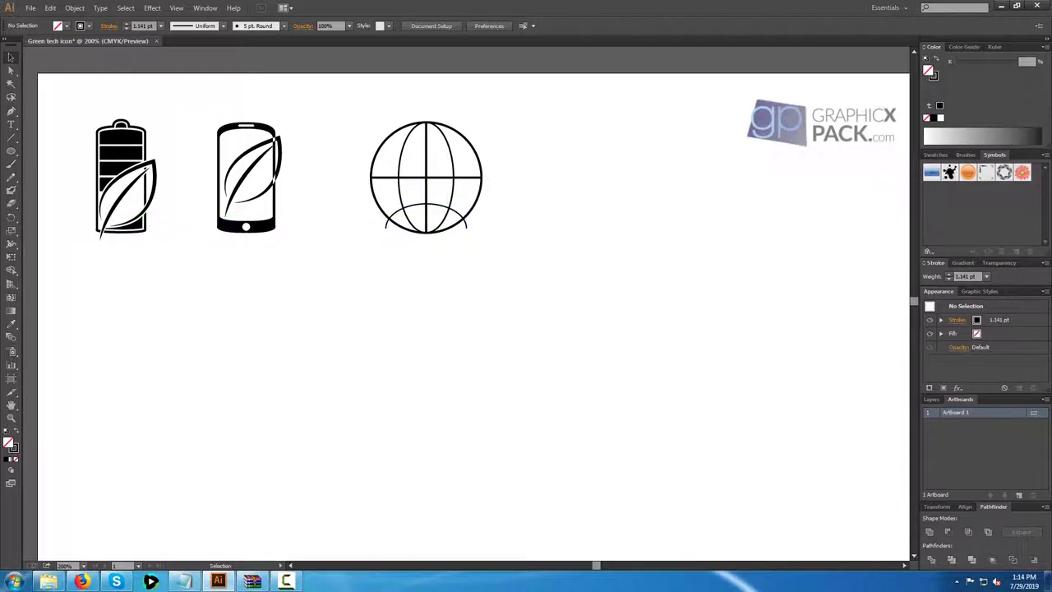
{"action": "scroll", "coordinate": [404, 265], "scroll_direction": "up", "scroll_amount": 3}
{"action": "left_click_drag", "start_coordinate": [469, 118], "coordinate": [422, 238]}
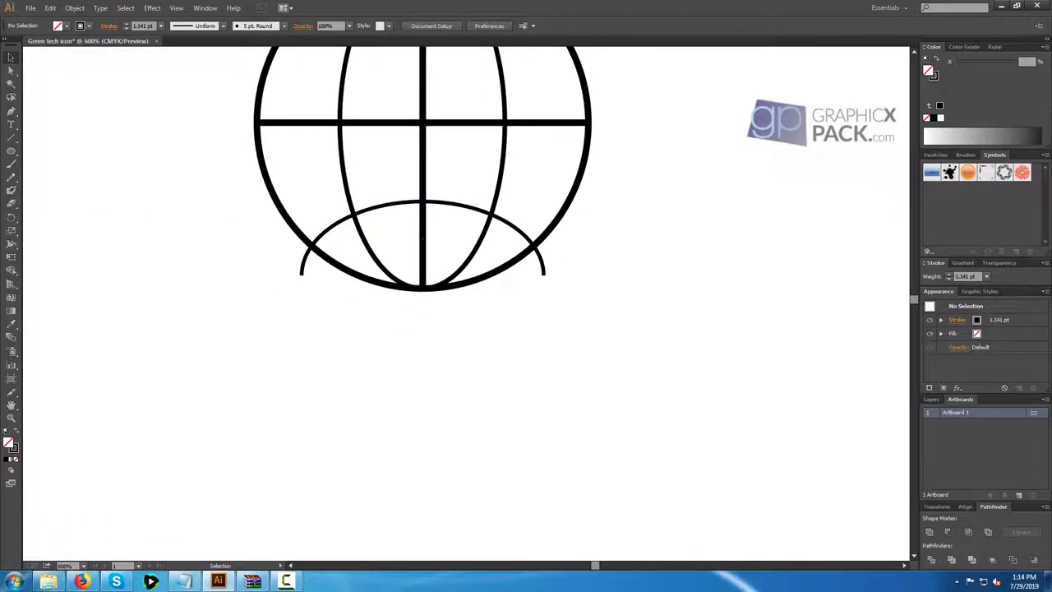
{"action": "left_click", "coordinate": [303, 263]}
{"action": "left_click", "coordinate": [467, 320]}
{"action": "scroll", "coordinate": [468, 321], "scroll_direction": "down", "scroll_amount": 2}
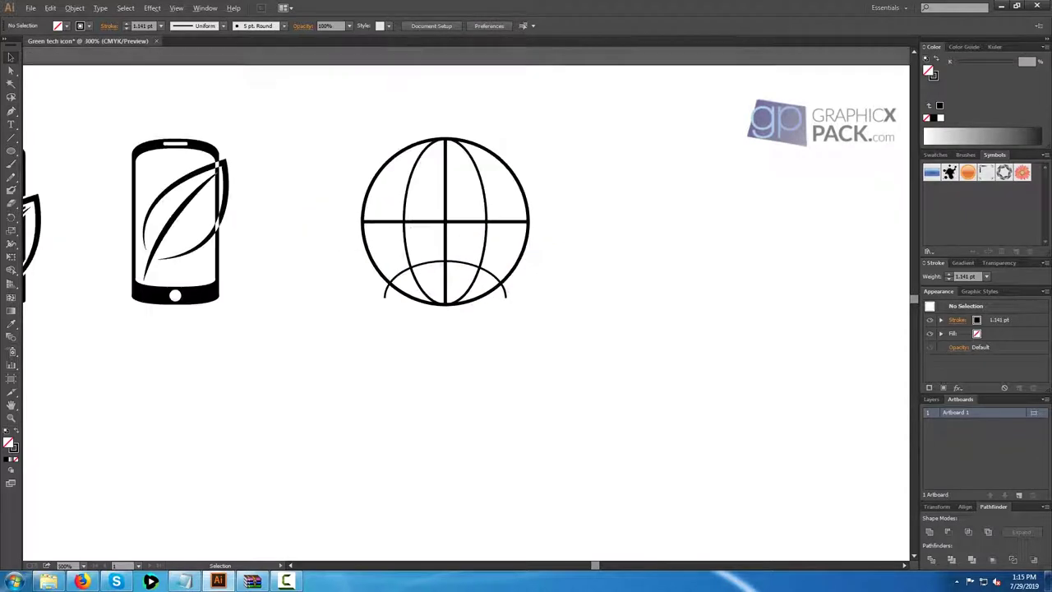
Undo the last scaling and placement changes made to the pasted arc.
{"action": "key", "text": "ctrl+z"}
{"action": "key", "text": "ctrl+z"}
{"action": "key", "text": "ctrl+z"}
{"action": "key", "text": "ctrl+z"}
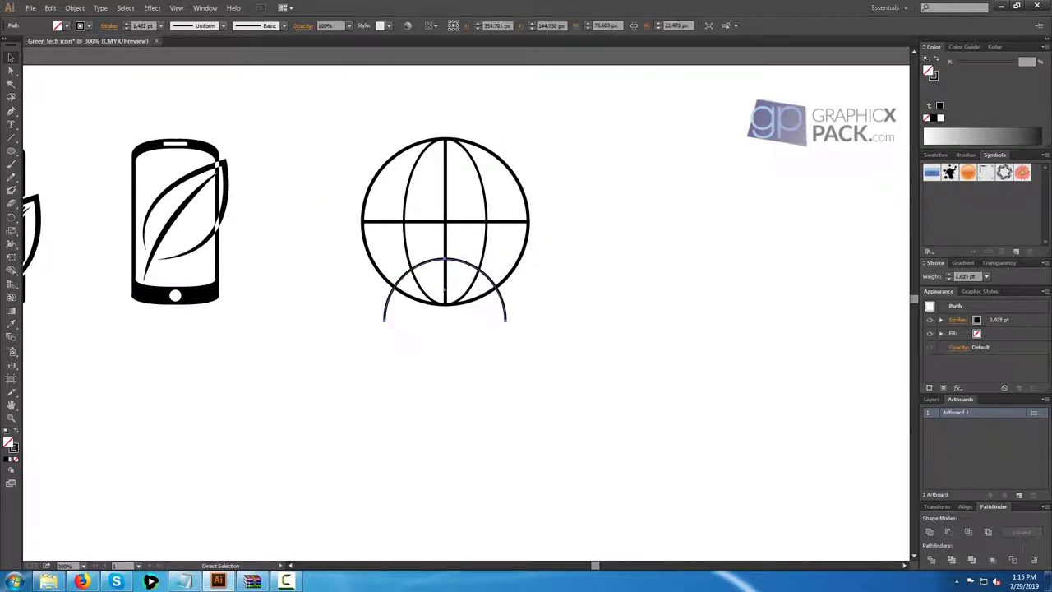
Fit the arc within the globe's lower outline at about 55 px wide and flatten it to about 16 px tall.
{"action": "left_click_drag", "start_coordinate": [444, 343], "coordinate": [445, 304]}
{"action": "key", "text": "Up"}
{"action": "key", "text": "Up"}
{"action": "key", "text": "Up"}
{"action": "key", "text": "Up"}
{"action": "key", "text": "Up"}
{"action": "key", "text": "Up"}
{"action": "key", "text": "Up"}
{"action": "key", "text": "Up"}
{"action": "key", "text": "Up"}
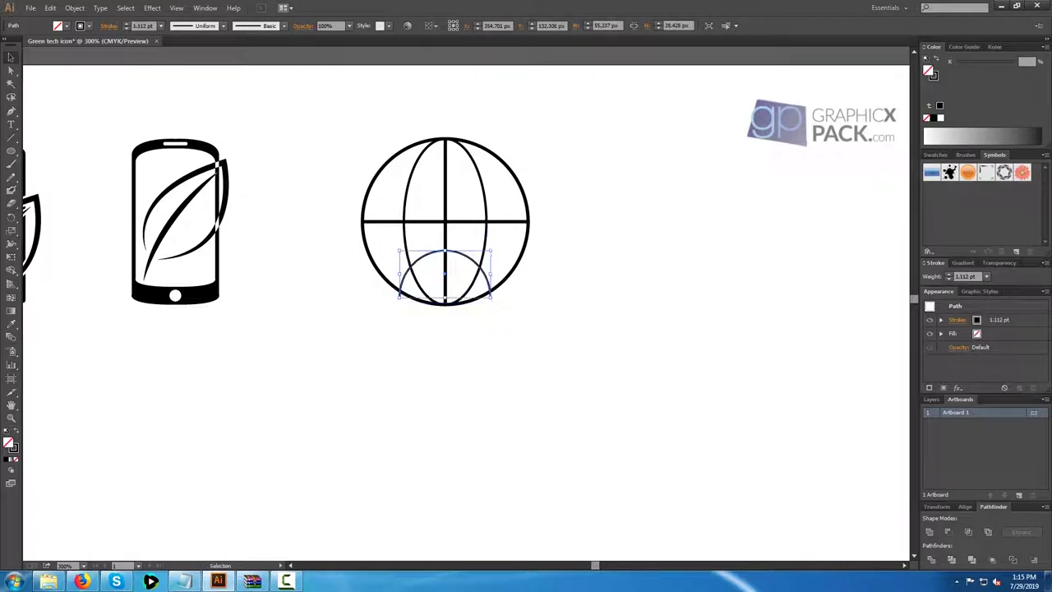
{"action": "left_click_drag", "start_coordinate": [445, 244], "coordinate": [446, 263]}
{"action": "left_click", "coordinate": [483, 325]}
Reflect a copy of the lower arc across the horizontal axis and move it up to fit within the globe's upper outline.
{"action": "left_click", "coordinate": [464, 267]}
{"action": "right_click", "coordinate": [464, 267]}
{"action": "mouse_move", "coordinate": [498, 413]}
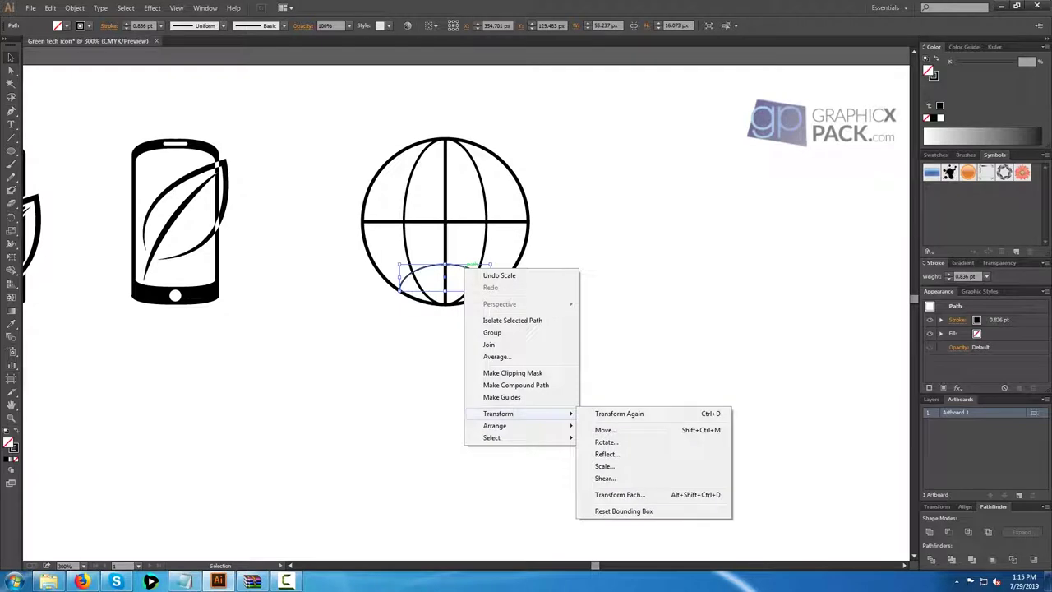
{"action": "left_click", "coordinate": [612, 456]}
{"action": "left_click", "coordinate": [779, 288]}
{"action": "key", "text": "Up"}
{"action": "key", "text": "Up"}
{"action": "key", "text": "Up"}
{"action": "key", "text": "Up"}
{"action": "key", "text": "Up"}
{"action": "key", "text": "Up"}
{"action": "key", "text": "Up"}
{"action": "key", "text": "Up"}
{"action": "key", "text": "Up"}
{"action": "key", "text": "Up"}
{"action": "key", "text": "Up"}
{"action": "key", "text": "Up"}
{"action": "key", "text": "Up"}
{"action": "key", "text": "Up"}
{"action": "key", "text": "Up"}
{"action": "key", "text": "Up"}
{"action": "key", "text": "Up"}
{"action": "key", "text": "Up"}
{"action": "key", "text": "Up"}
{"action": "key", "text": "Up"}
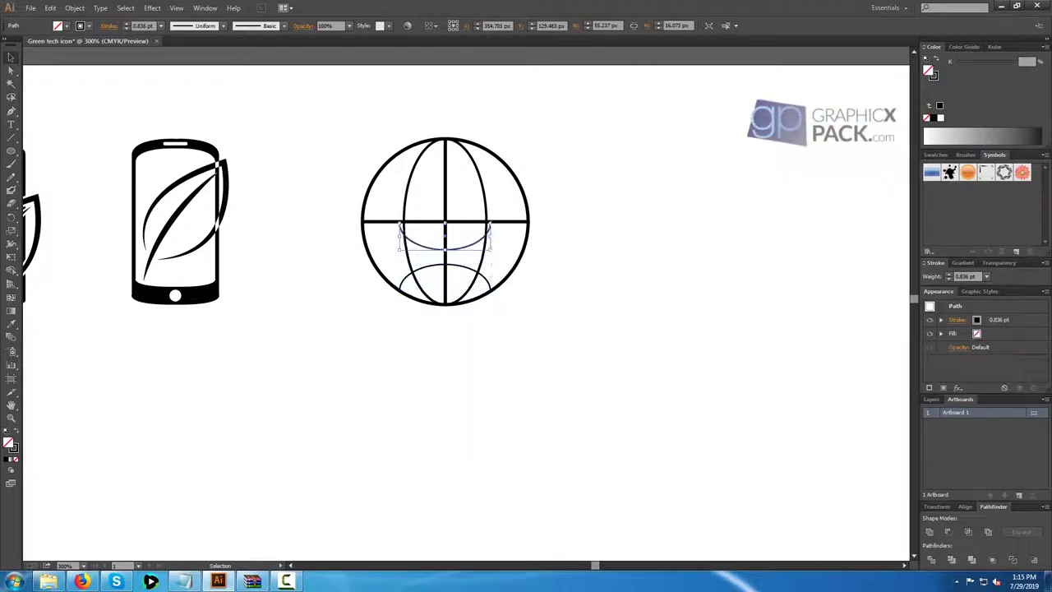
{"action": "key", "text": "ctrl+shift+a"}
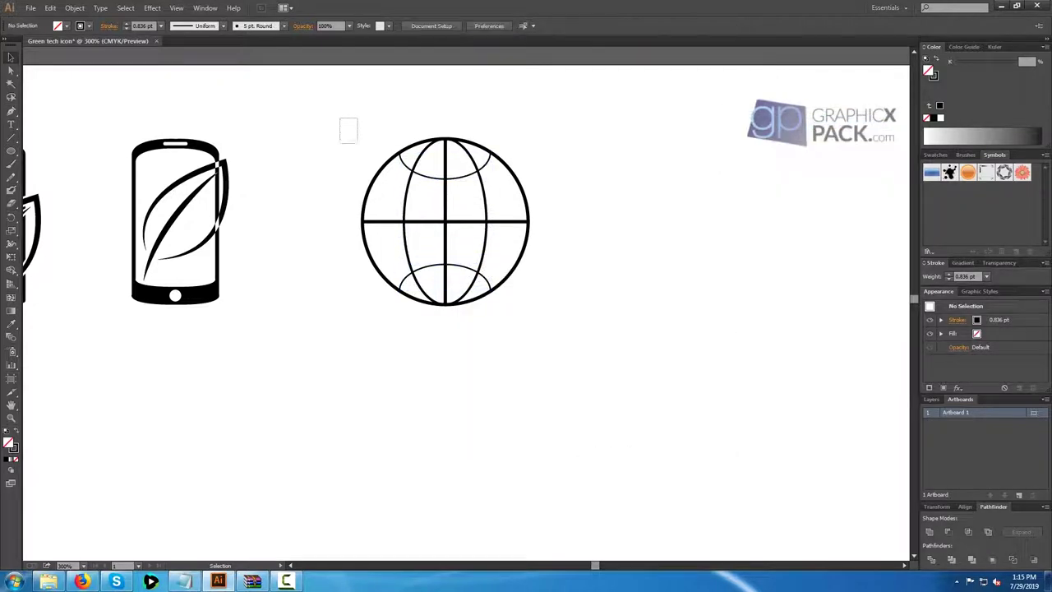
Set the stroke weight of all the globe's lines to 2 pt.
{"action": "left_click_drag", "start_coordinate": [340, 119], "coordinate": [526, 313]}
{"action": "left_click", "coordinate": [162, 27]}
{"action": "left_click", "coordinate": [174, 75]}
{"action": "left_click", "coordinate": [161, 26]}
{"action": "left_click", "coordinate": [174, 86]}
{"action": "key", "text": "ctrl+shift+a"}
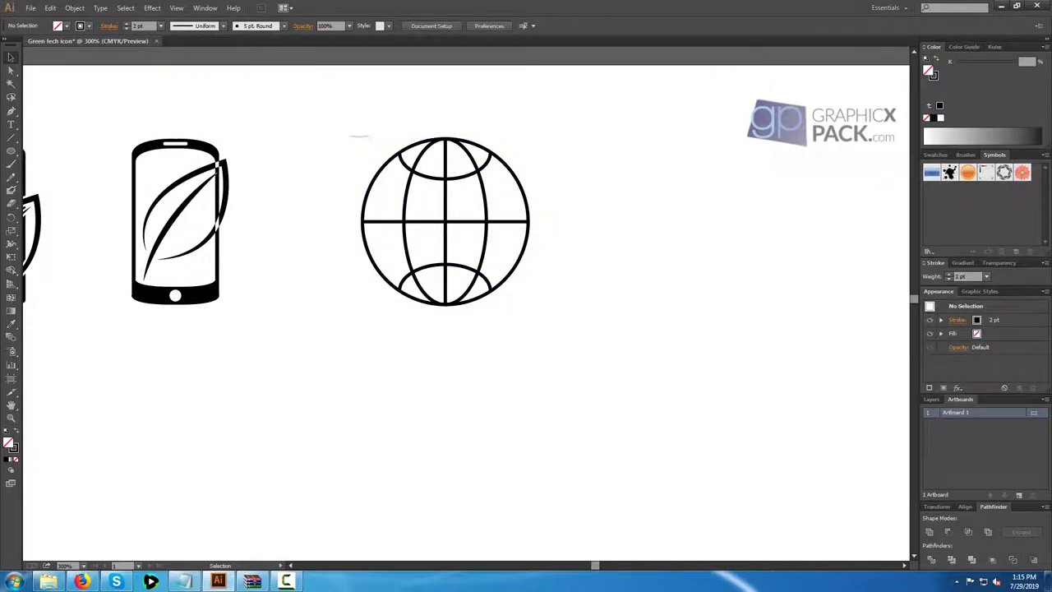
Group the globe's lines and place a copy of the smartphone icon's leaf over the globe's upper-right edge.
{"action": "left_click_drag", "start_coordinate": [351, 136], "coordinate": [513, 306]}
{"action": "right_click", "coordinate": [462, 215]}
{"action": "left_click", "coordinate": [491, 266]}
{"action": "left_click_drag", "start_coordinate": [461, 271], "coordinate": [650, 206]}
{"action": "left_click_drag", "start_coordinate": [218, 174], "coordinate": [660, 145]}
Scale the globe and its leaf down together proportionally.
{"action": "left_click_drag", "start_coordinate": [398, 75], "coordinate": [690, 332]}
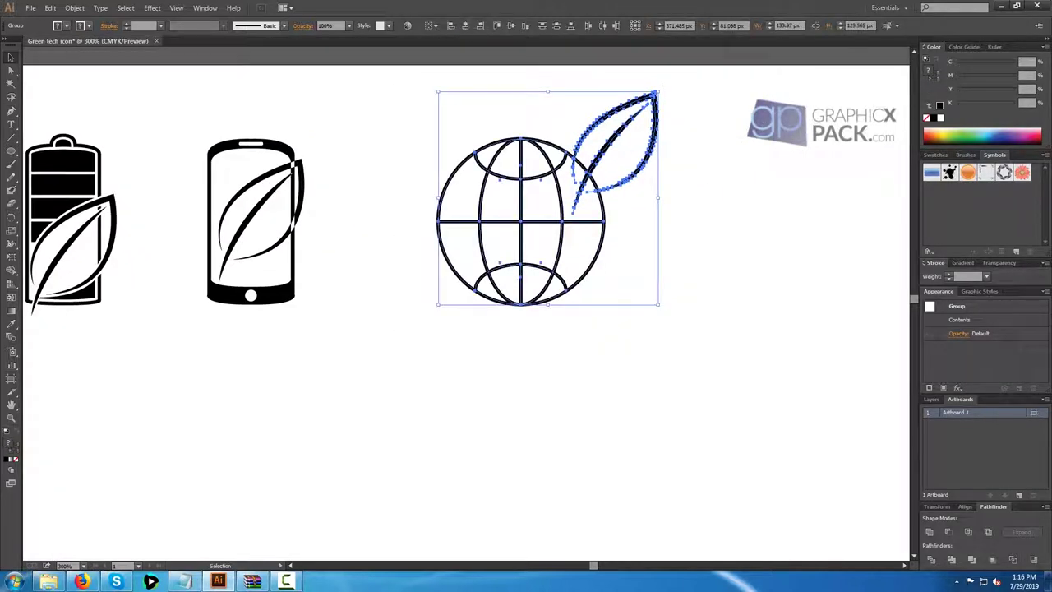
{"action": "left_click_drag", "start_coordinate": [547, 92], "coordinate": [547, 139]}
{"action": "key", "text": "ctrl+shift+a"}
Group the globe with its leaf and move the icon closer to the smartphone icon.
{"action": "left_click_drag", "start_coordinate": [465, 143], "coordinate": [624, 315]}
{"action": "right_click", "coordinate": [566, 232]}
{"action": "left_click", "coordinate": [595, 287]}
{"action": "key", "text": "ctrl+shift+a"}
{"action": "left_click_drag", "start_coordinate": [526, 238], "coordinate": [452, 235]}
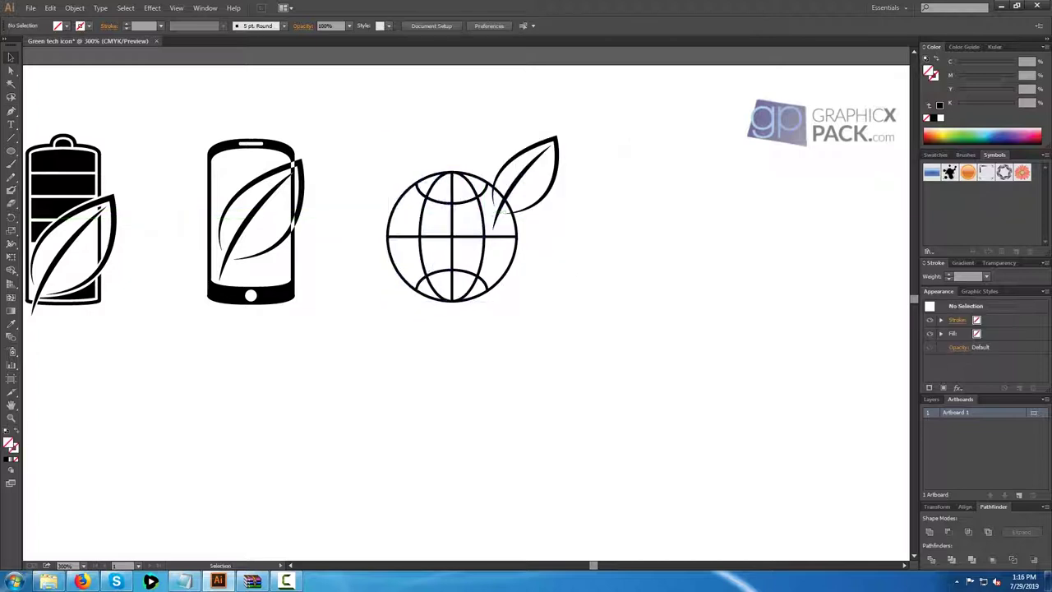
Draw a quarter-circle curve about 60 px wide and 59 px tall beside the globe icon with the Pen tool and give it a black stroke.
{"action": "scroll", "coordinate": [477, 364], "scroll_direction": "down", "scroll_amount": 1}
{"action": "left_click_drag", "start_coordinate": [477, 364], "coordinate": [346, 291]}
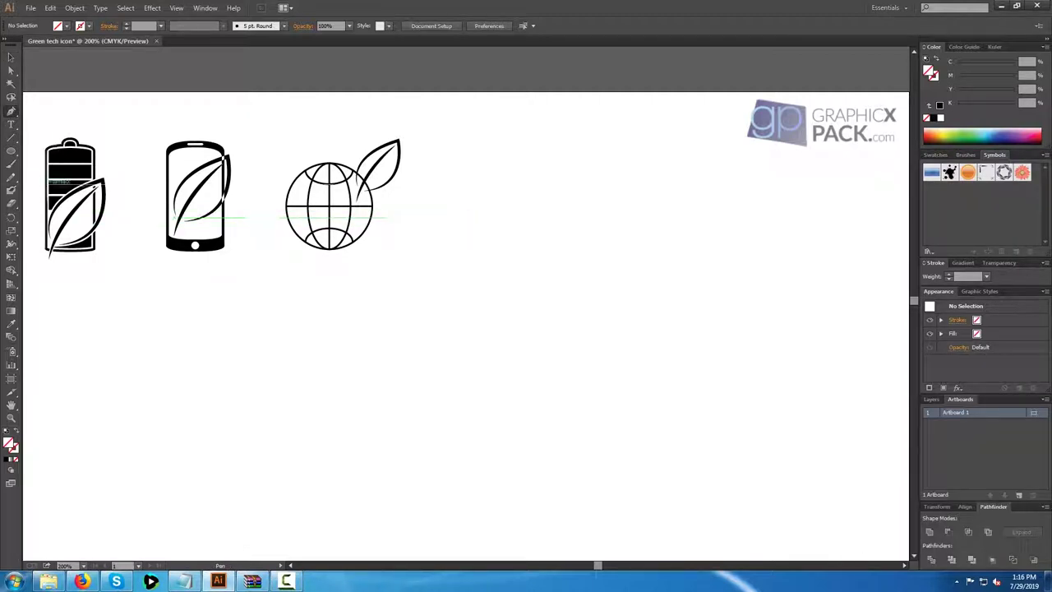
{"action": "left_click", "coordinate": [11, 151]}
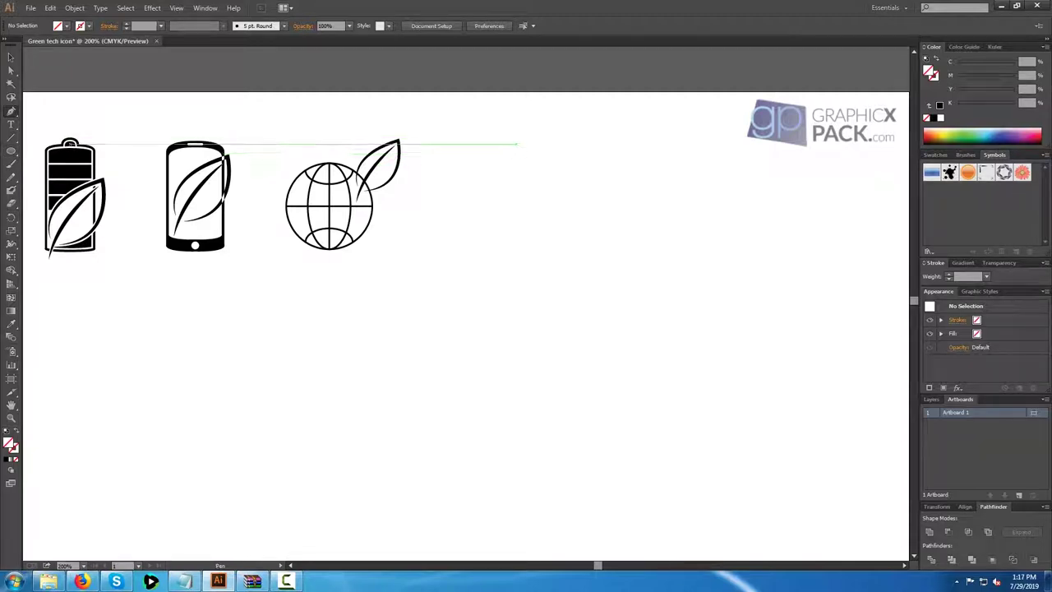
{"action": "left_click", "coordinate": [521, 146]}
{"action": "left_click_drag", "start_coordinate": [455, 208], "coordinate": [453, 275]}
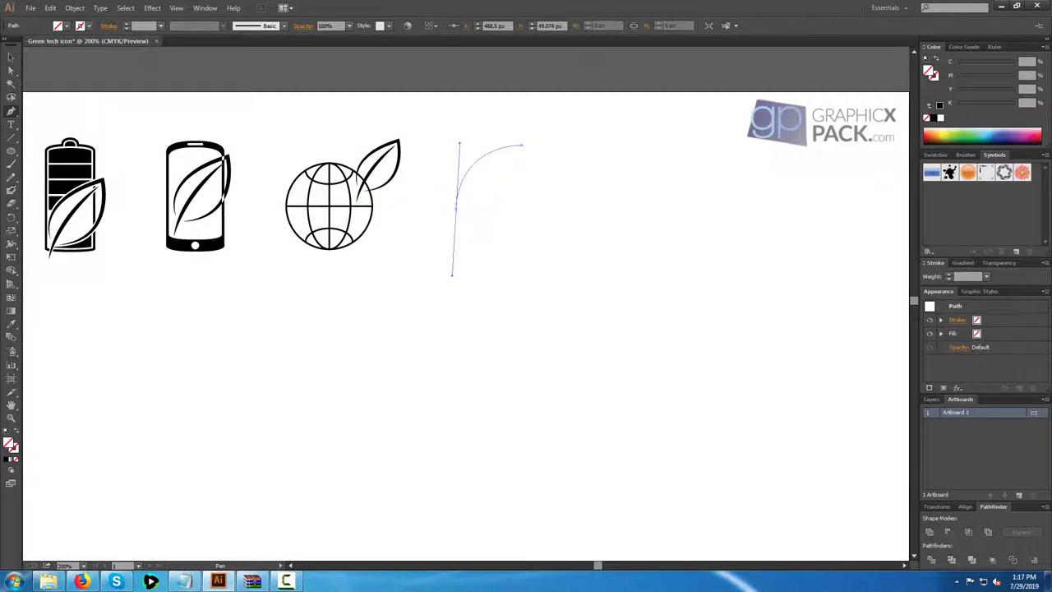
{"action": "left_click_drag", "start_coordinate": [452, 275], "coordinate": [452, 276]}
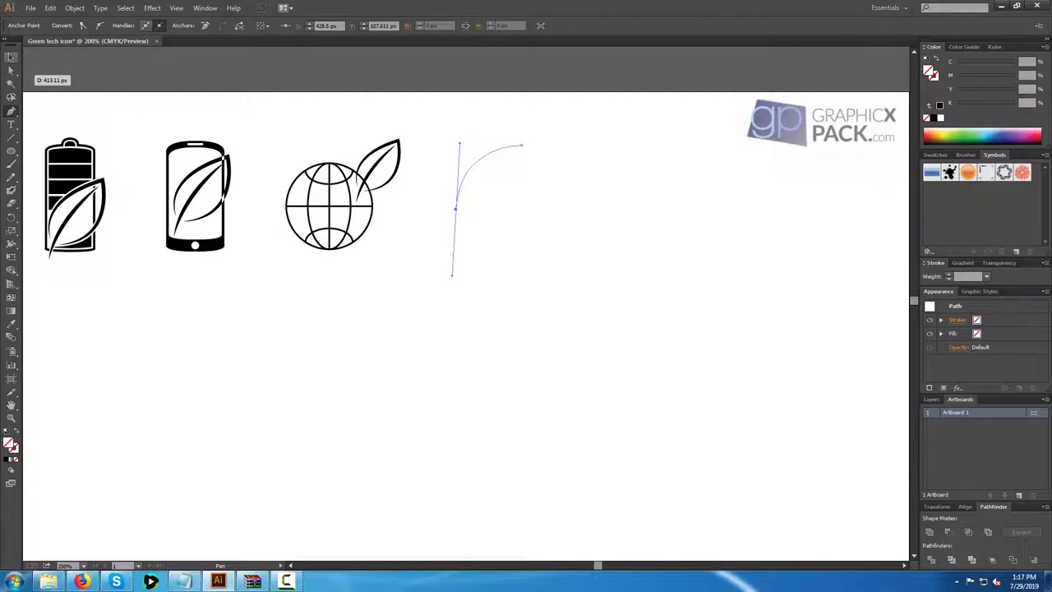
{"action": "left_click", "coordinate": [12, 56]}
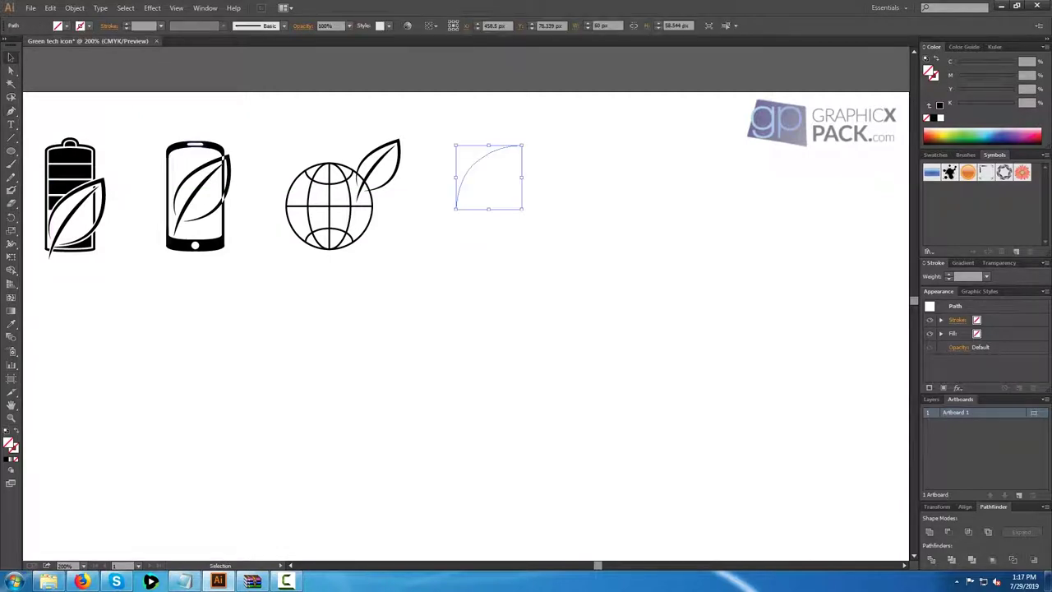
{"action": "left_click", "coordinate": [81, 27]}
{"action": "left_click", "coordinate": [31, 44]}
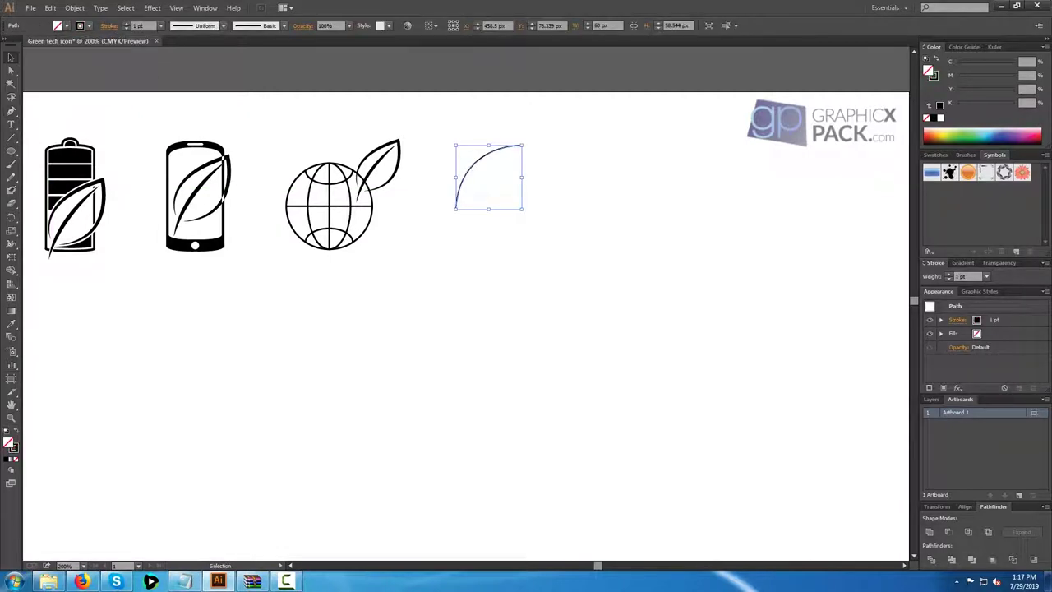
Reflect a copy of the quarter-circle curve across the vertical axis and move it right so both halves form a semicircle.
{"action": "right_click", "coordinate": [484, 161]}
{"action": "mouse_move", "coordinate": [509, 306]}
{"action": "left_click", "coordinate": [620, 349]}
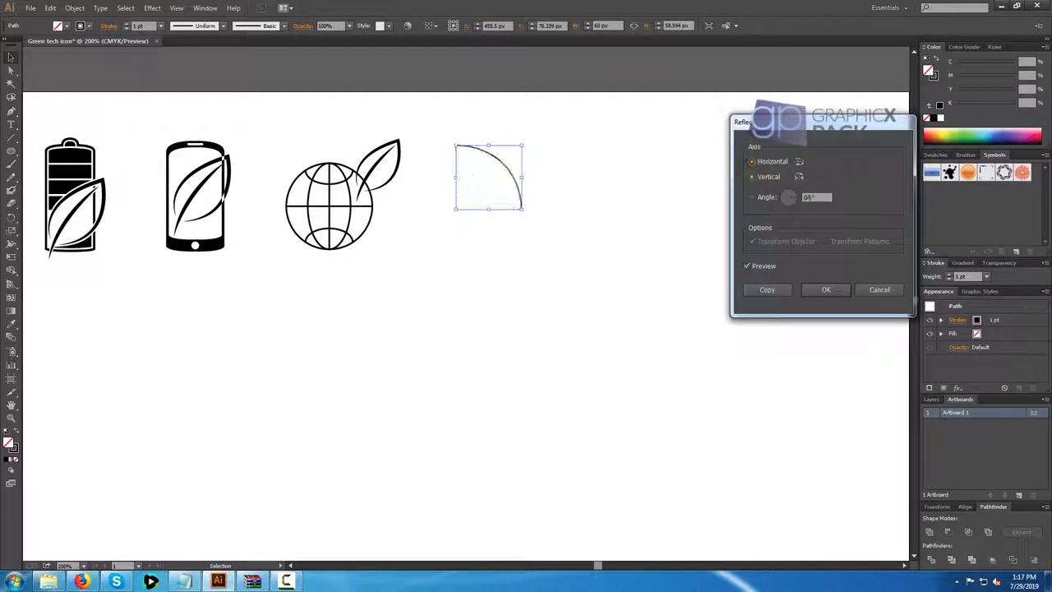
{"action": "left_click", "coordinate": [768, 290]}
{"action": "key", "text": "Right"}
{"action": "key", "text": "Right"}
{"action": "key", "text": "Right"}
{"action": "key", "text": "Right"}
{"action": "key", "text": "Right"}
{"action": "key", "text": "Right"}
{"action": "key", "text": "Right"}
{"action": "key", "text": "Right"}
{"action": "key", "text": "Right"}
{"action": "key", "text": "Right"}
{"action": "key", "text": "Right"}
{"action": "key", "text": "Right"}
{"action": "key", "text": "Right"}
{"action": "key", "text": "Right"}
{"action": "key", "text": "Right"}
{"action": "key", "text": "Right"}
{"action": "key", "text": "Right"}
{"action": "key", "text": "Right"}
{"action": "key", "text": "Right"}
{"action": "key", "text": "Right"}
{"action": "left_click", "coordinate": [575, 124]}
Join the two halves of the semicircle and set its stroke weight to 3 pt.
{"action": "left_click_drag", "start_coordinate": [552, 130], "coordinate": [501, 165]}
{"action": "right_click", "coordinate": [524, 144]}
{"action": "left_click", "coordinate": [549, 208]}
{"action": "left_click", "coordinate": [562, 246]}
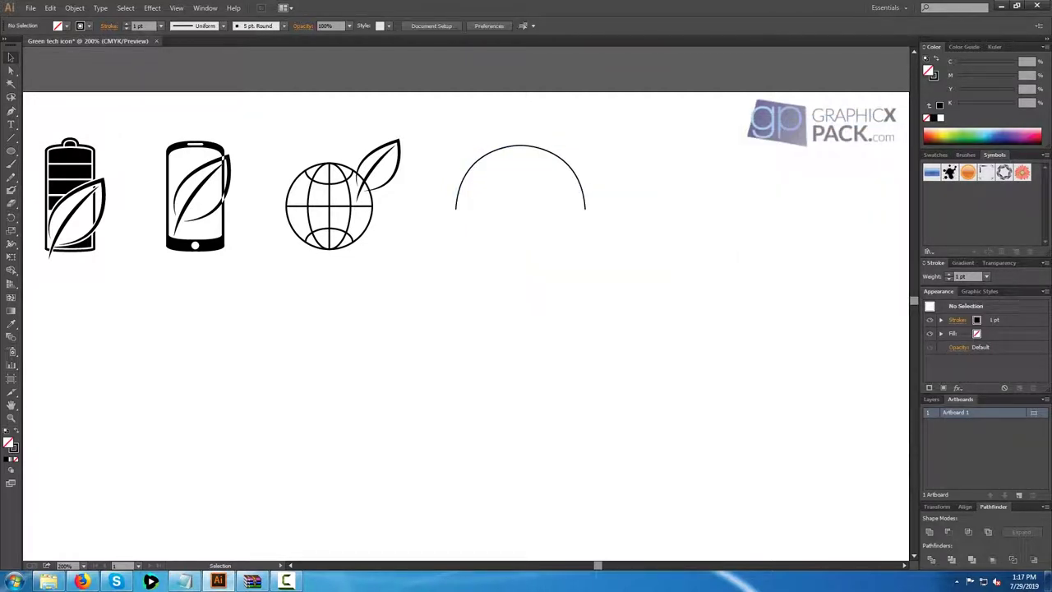
{"action": "left_click", "coordinate": [567, 163]}
{"action": "left_click", "coordinate": [160, 26]}
{"action": "left_click", "coordinate": [176, 99]}
{"action": "left_click", "coordinate": [353, 115]}
Start a small curve with the Pen tool just inside the semicircle's lower-left end.
{"action": "left_click", "coordinate": [10, 111]}
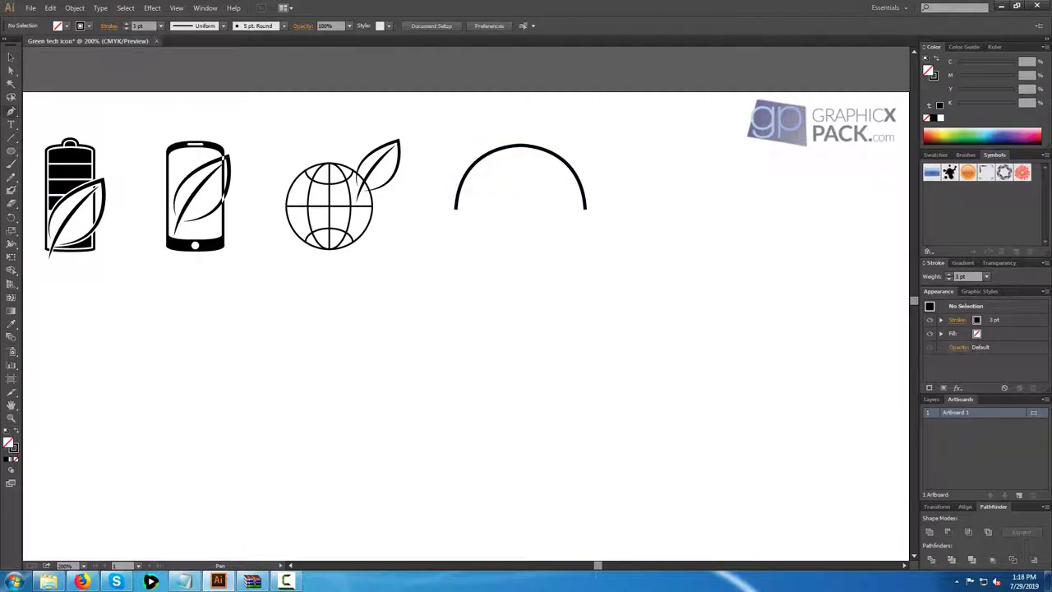
{"action": "scroll", "coordinate": [477, 226], "scroll_direction": "up", "scroll_amount": 2}
{"action": "left_click_drag", "start_coordinate": [485, 190], "coordinate": [472, 169]}
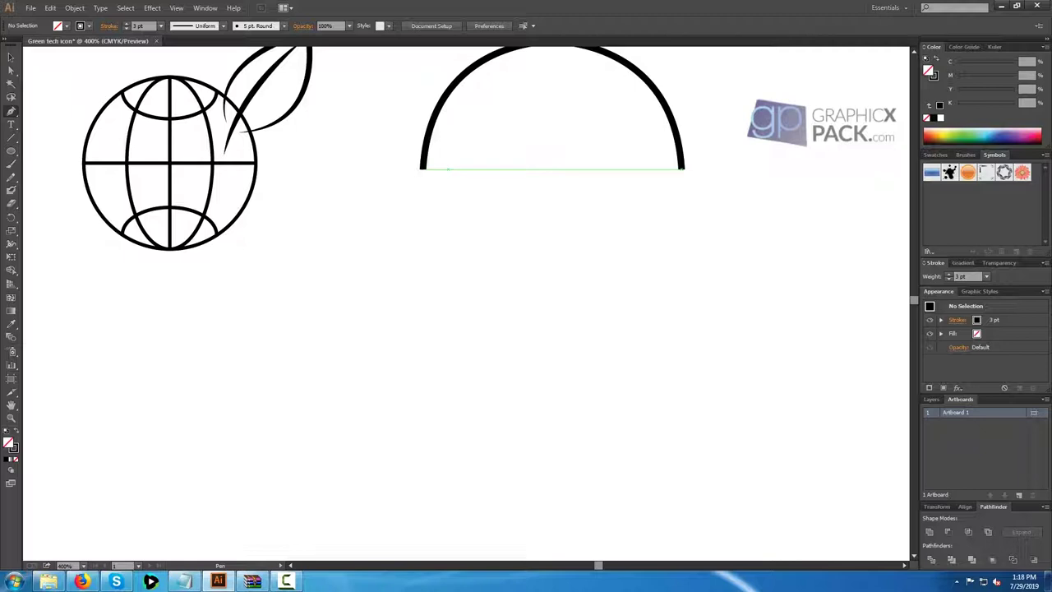
{"action": "left_click", "coordinate": [447, 169]}
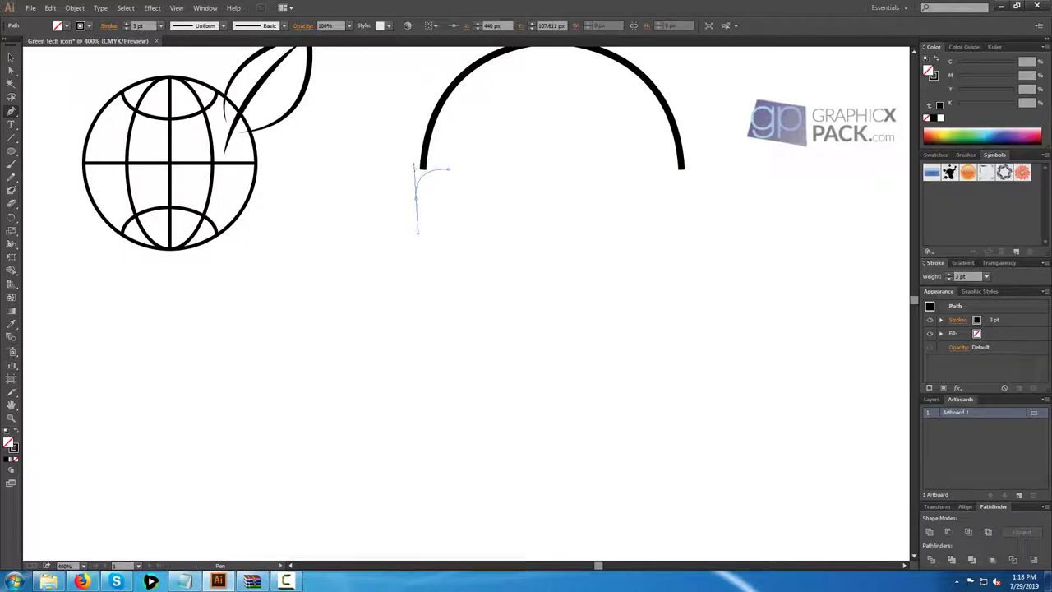
Complete a half-circle ear cup beneath the headband's left end with the Pen tool and swap its stroke for a black fill.
{"action": "left_click_drag", "start_coordinate": [415, 230], "coordinate": [415, 229]}
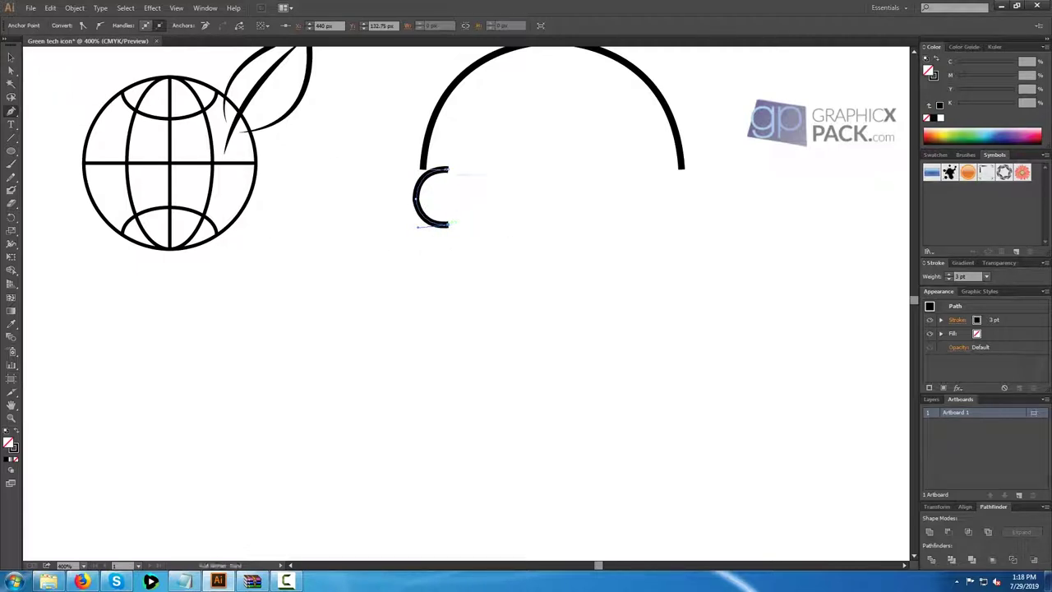
{"action": "left_click", "coordinate": [448, 170]}
{"action": "key", "text": "shift+x"}
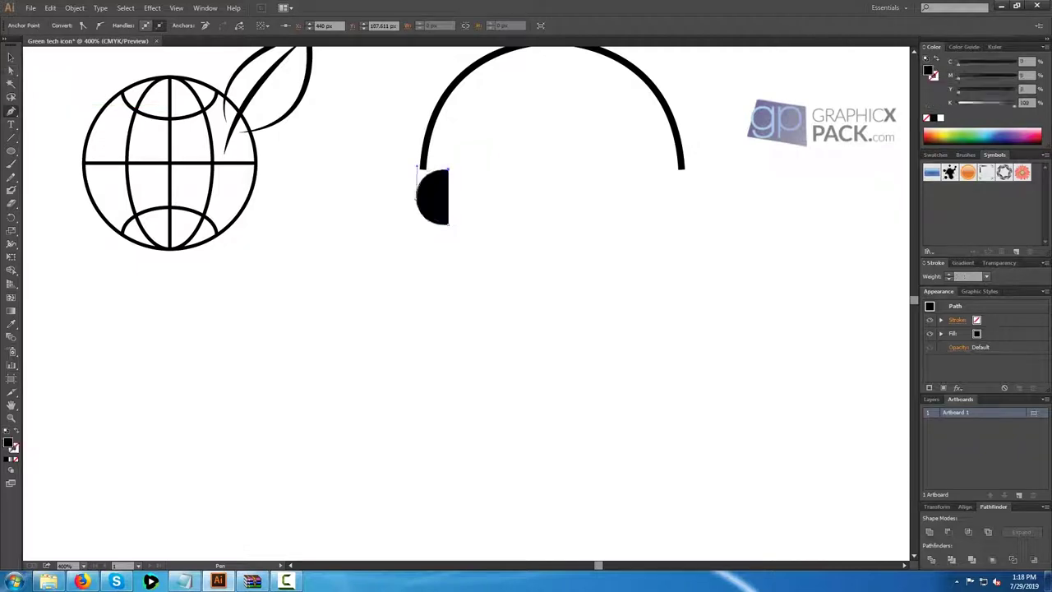
Enlarge the half-circle ear cup and move it onto the headband's left end.
{"action": "key", "text": "v"}
{"action": "left_click_drag", "start_coordinate": [432, 224], "coordinate": [433, 241]}
{"action": "left_click_drag", "start_coordinate": [439, 203], "coordinate": [431, 197]}
Create a horizontally reflected copy of the left ear cup.
{"action": "right_click", "coordinate": [402, 207]}
{"action": "right_click", "coordinate": [415, 197]}
{"action": "mouse_move", "coordinate": [449, 341]}
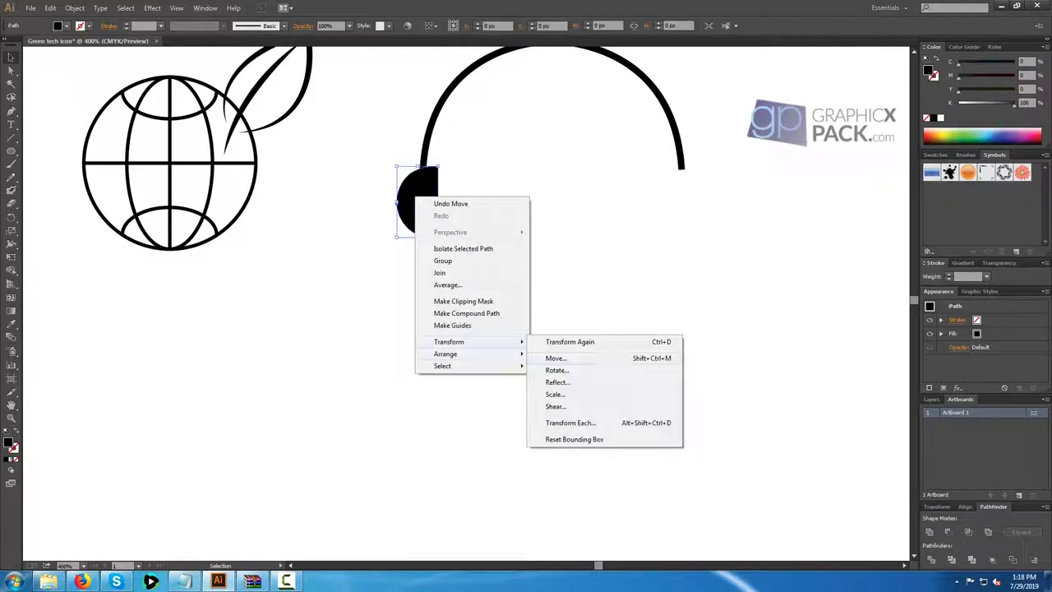
{"action": "left_click", "coordinate": [558, 382]}
{"action": "left_click", "coordinate": [768, 286]}
Move the reflected ear cup across to the headband's right end so it matches the left one.
{"action": "key", "text": "Right"}
{"action": "key", "text": "Right"}
{"action": "key", "text": "Right"}
{"action": "key", "text": "Right"}
{"action": "key", "text": "Right"}
{"action": "key", "text": "Right"}
{"action": "key", "text": "Right"}
{"action": "key", "text": "Right"}
{"action": "key", "text": "Right"}
{"action": "key", "text": "Right"}
{"action": "key", "text": "Right"}
{"action": "key", "text": "Right"}
{"action": "key", "text": "Right"}
{"action": "key", "text": "Right"}
{"action": "key", "text": "Right"}
{"action": "key", "text": "Right"}
{"action": "key", "text": "Right"}
{"action": "key", "text": "Right"}
{"action": "key", "text": "Right"}
{"action": "key", "text": "Right"}
{"action": "left_click_drag", "start_coordinate": [484, 202], "coordinate": [691, 202]}
{"action": "key", "text": "Left"}
{"action": "left_click", "coordinate": [739, 246]}
{"action": "left_click", "coordinate": [690, 202]}
{"action": "key", "text": "Left"}
{"action": "left_click", "coordinate": [739, 247]}
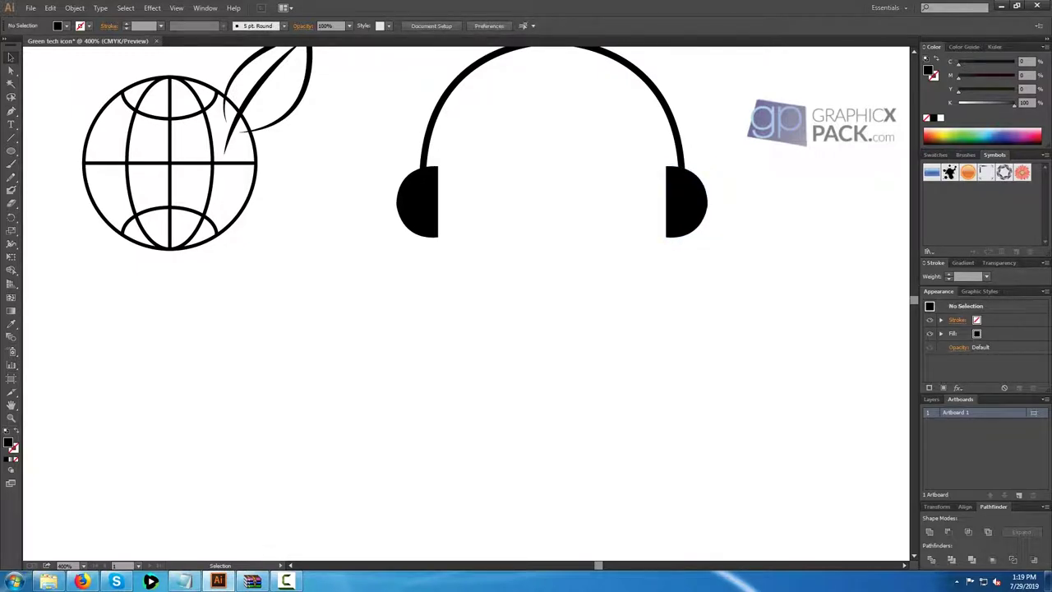
Nudge the right ear cup slightly outward so both cups overhang the headband equally.
{"action": "left_click_drag", "start_coordinate": [723, 245], "coordinate": [625, 305]}
{"action": "scroll", "coordinate": [495, 265], "scroll_direction": "up", "scroll_amount": 2}
{"action": "left_click_drag", "start_coordinate": [495, 265], "coordinate": [503, 369]}
{"action": "left_click_drag", "start_coordinate": [688, 362], "coordinate": [695, 362]}
{"action": "key", "text": "ctrl+shift+a"}
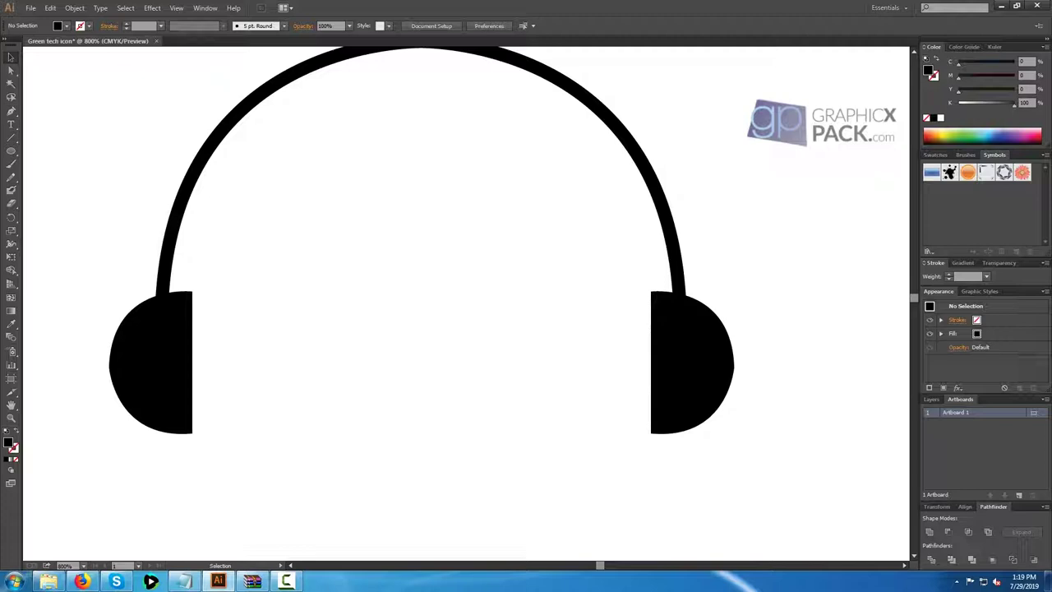
Select both ear cups and enlarge them together.
{"action": "scroll", "coordinate": [482, 382], "scroll_direction": "down", "scroll_amount": 3}
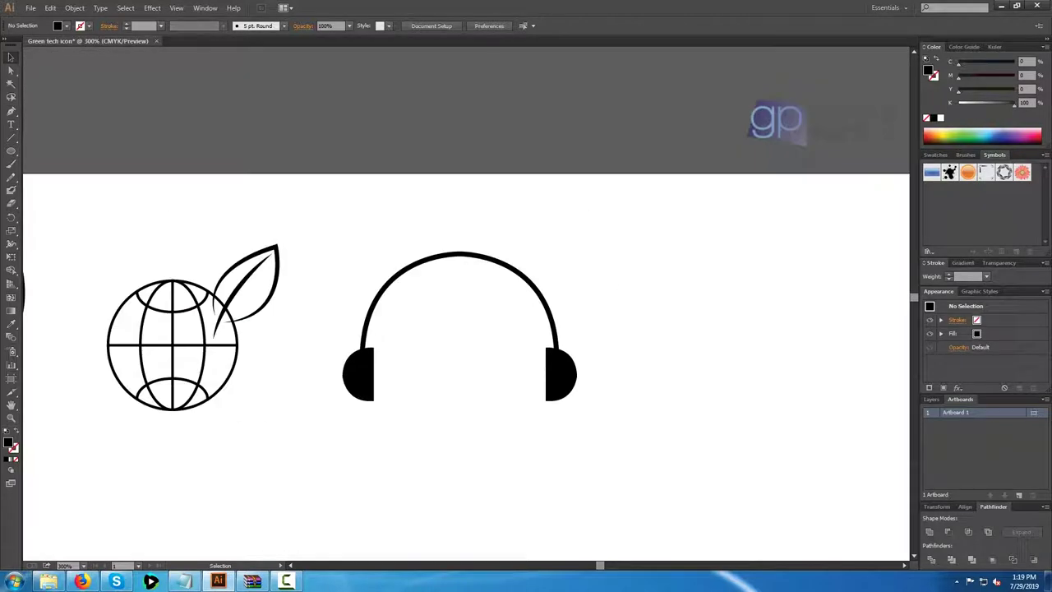
{"action": "scroll", "coordinate": [462, 408], "scroll_direction": "down", "scroll_amount": 1}
{"action": "left_click_drag", "start_coordinate": [461, 408], "coordinate": [508, 251]}
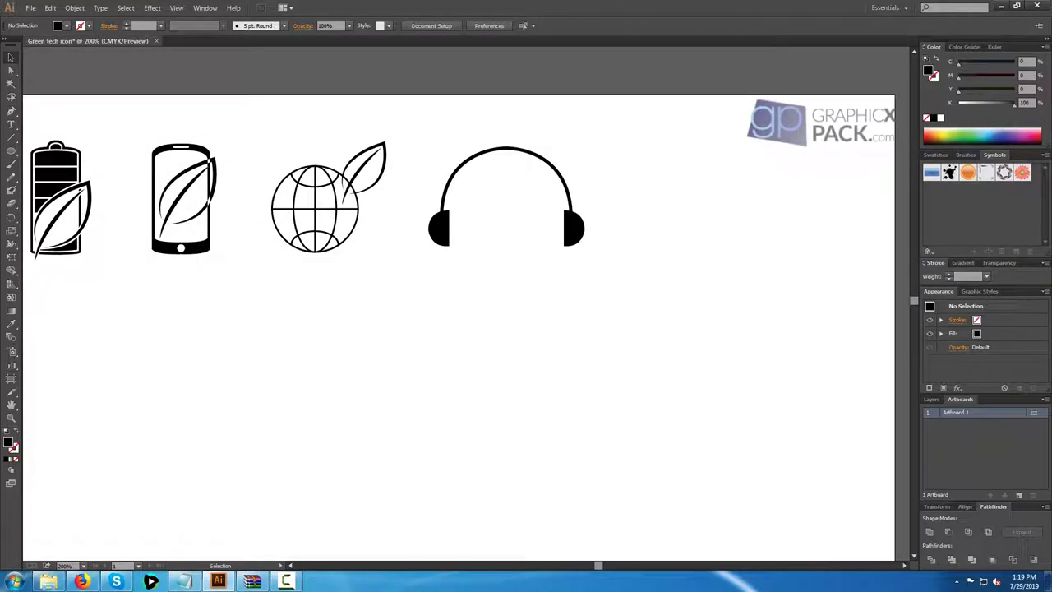
{"action": "left_click", "coordinate": [440, 229]}
{"action": "left_click", "coordinate": [573, 229], "text": "shift"}
{"action": "left_click_drag", "start_coordinate": [505, 245], "coordinate": [506, 253]}
{"action": "left_click", "coordinate": [503, 274]}
Shift the enlarged left ear cup inward until it sits under the headband's left end.
{"action": "left_click", "coordinate": [427, 232]}
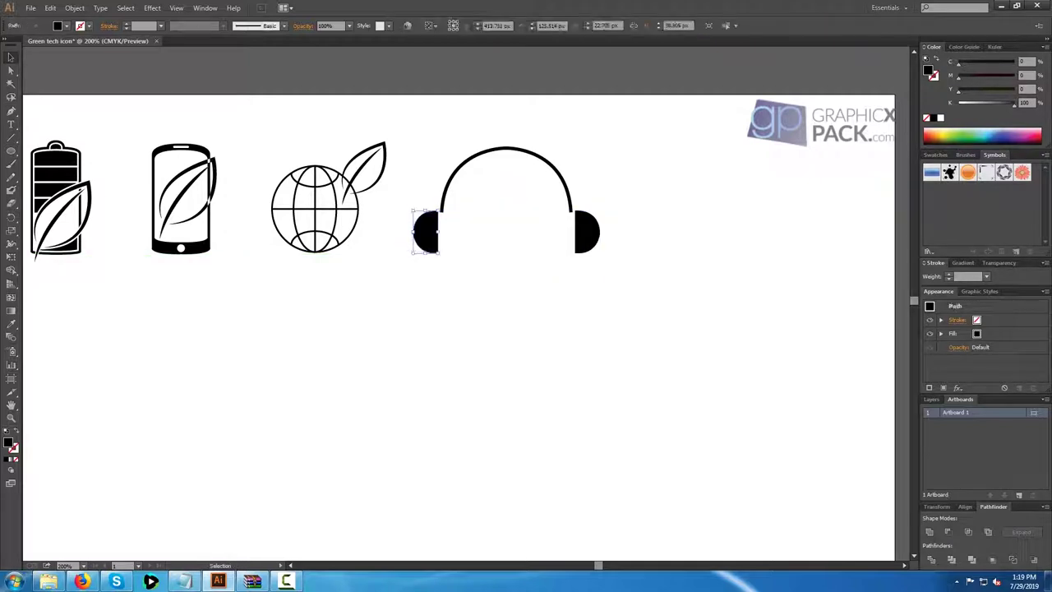
{"action": "key", "text": "Right"}
{"action": "key", "text": "Right"}
{"action": "key", "text": "Right"}
{"action": "key", "text": "Right"}
{"action": "key", "text": "Right"}
{"action": "key", "text": "Right"}
{"action": "key", "text": "Right"}
{"action": "key", "text": "Right"}
{"action": "key", "text": "Right"}
{"action": "left_click", "coordinate": [504, 273]}
Shift the enlarged right ear cup inward until it sits under the headband's right end.
{"action": "left_click", "coordinate": [586, 233]}
{"action": "key", "text": "Left"}
{"action": "key", "text": "Left"}
{"action": "key", "text": "Left"}
{"action": "key", "text": "Left"}
{"action": "key", "text": "Left"}
{"action": "key", "text": "Left"}
{"action": "key", "text": "Left"}
{"action": "left_click", "coordinate": [506, 273]}
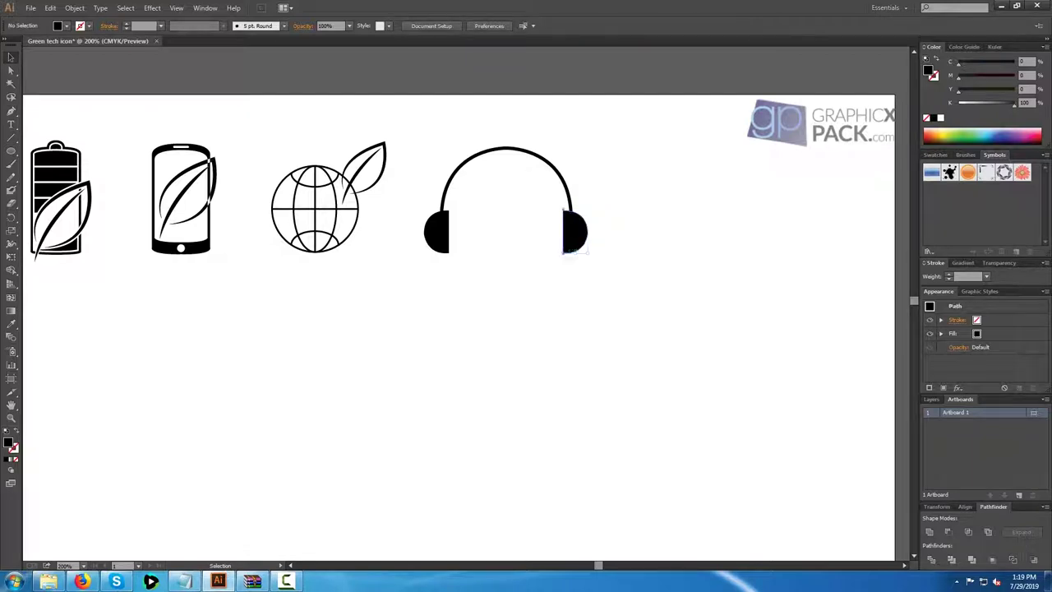
Copy the leaf from the battery icon onto the headphones, rotating it slightly and placing it inside the headband.
{"action": "left_click_drag", "start_coordinate": [422, 126], "coordinate": [582, 240]}
{"action": "left_click", "coordinate": [567, 279]}
{"action": "left_click_drag", "start_coordinate": [88, 202], "coordinate": [514, 212]}
{"action": "left_click_drag", "start_coordinate": [522, 259], "coordinate": [508, 268]}
{"action": "mouse_move", "coordinate": [490, 194]}
{"action": "left_mouse_down"}
{"action": "mouse_move", "coordinate": [493, 165]}
{"action": "mouse_move", "coordinate": [497, 189]}
{"action": "left_mouse_up"}
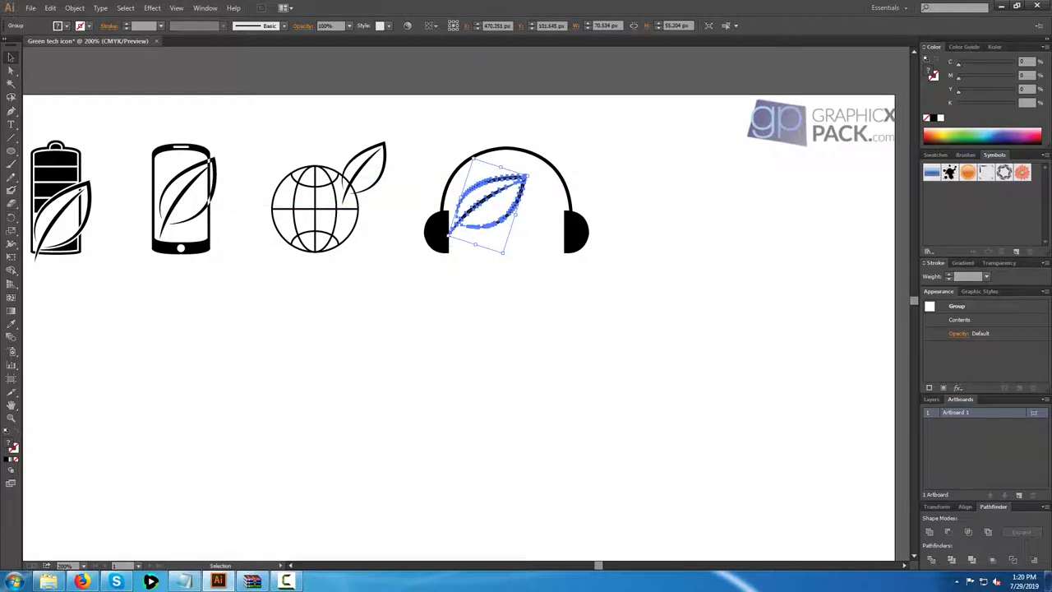
Rotate the copied leaf nearly horizontal and position it between the two ear cups.
{"action": "left_click_drag", "start_coordinate": [502, 252], "coordinate": [473, 260]}
{"action": "left_click_drag", "start_coordinate": [497, 195], "coordinate": [458, 348]}
{"action": "left_click", "coordinate": [600, 287]}
{"action": "key", "text": "ctrl+equal"}
{"action": "key", "text": "ctrl+equal"}
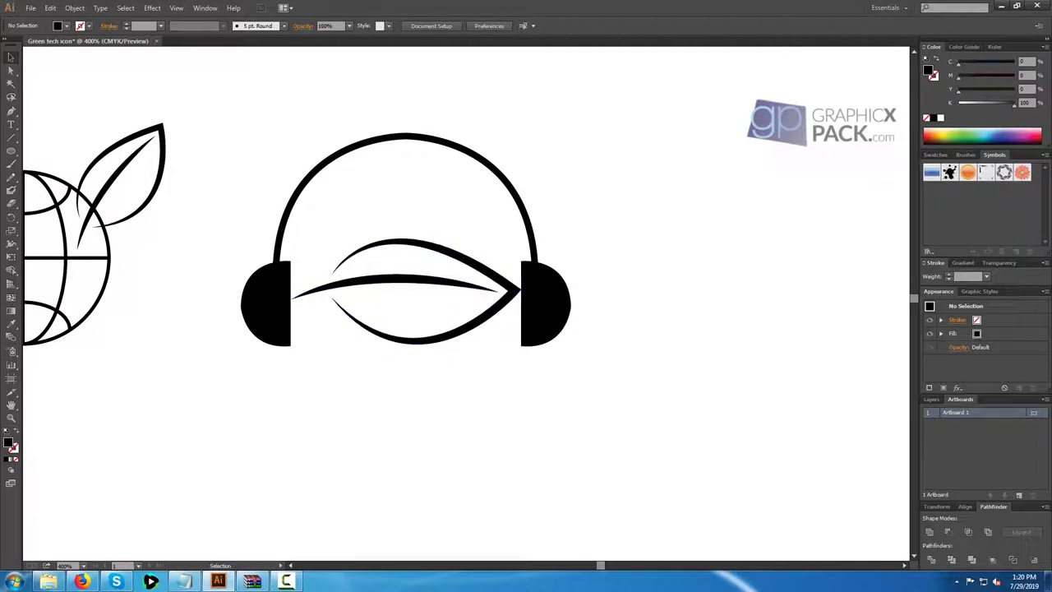
Rotate the leaf upright and place it so its stem grows from the headband's right end.
{"action": "left_click", "coordinate": [404, 278]}
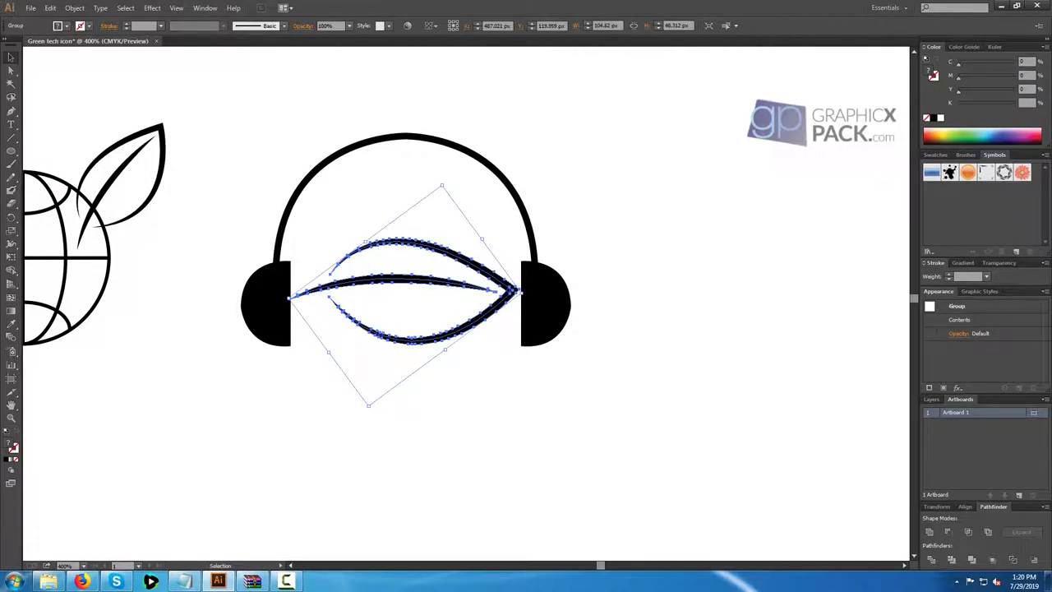
{"action": "left_click_drag", "start_coordinate": [370, 416], "coordinate": [493, 387]}
{"action": "left_click_drag", "start_coordinate": [380, 308], "coordinate": [565, 171]}
{"action": "left_click", "coordinate": [633, 255]}
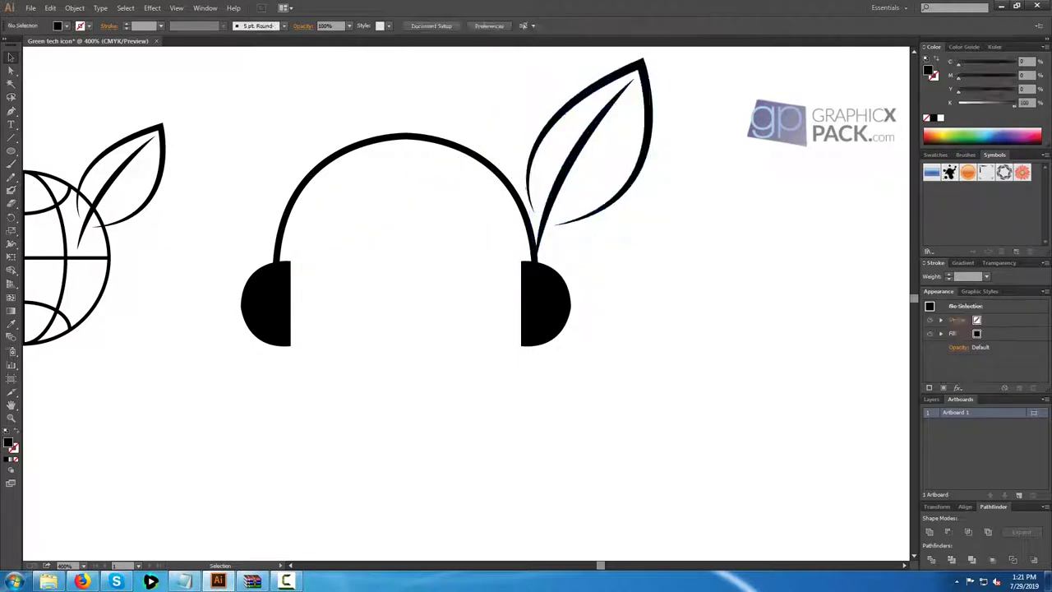
Group the headband with both ear cups.
{"action": "key", "text": "ctrl+minus"}
{"action": "left_click_drag", "start_coordinate": [421, 284], "coordinate": [422, 277]}
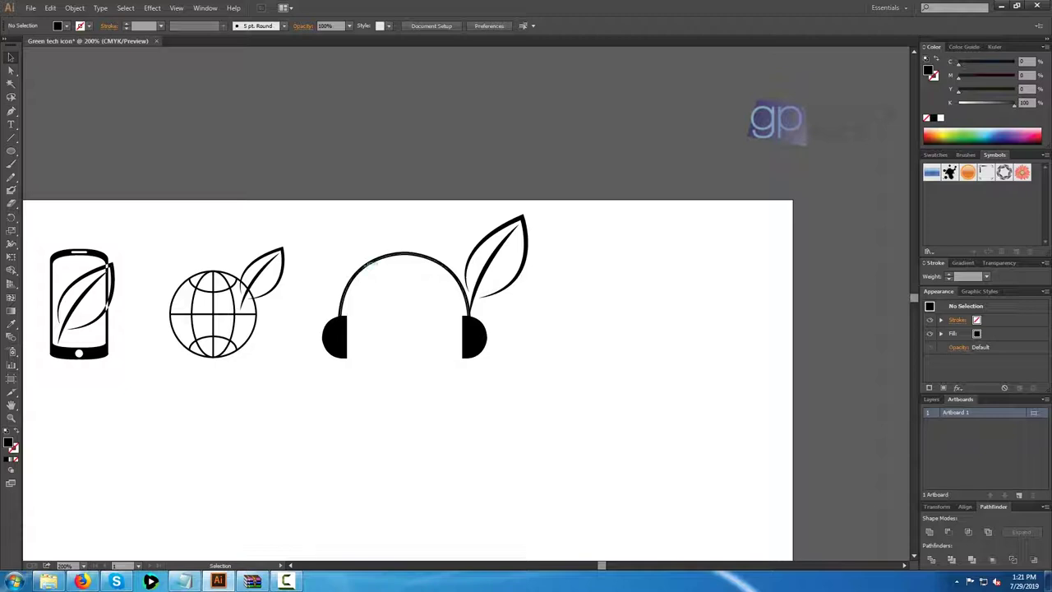
{"action": "left_click_drag", "start_coordinate": [351, 337], "coordinate": [473, 362]}
{"action": "right_click", "coordinate": [453, 340]}
{"action": "left_click", "coordinate": [505, 392]}
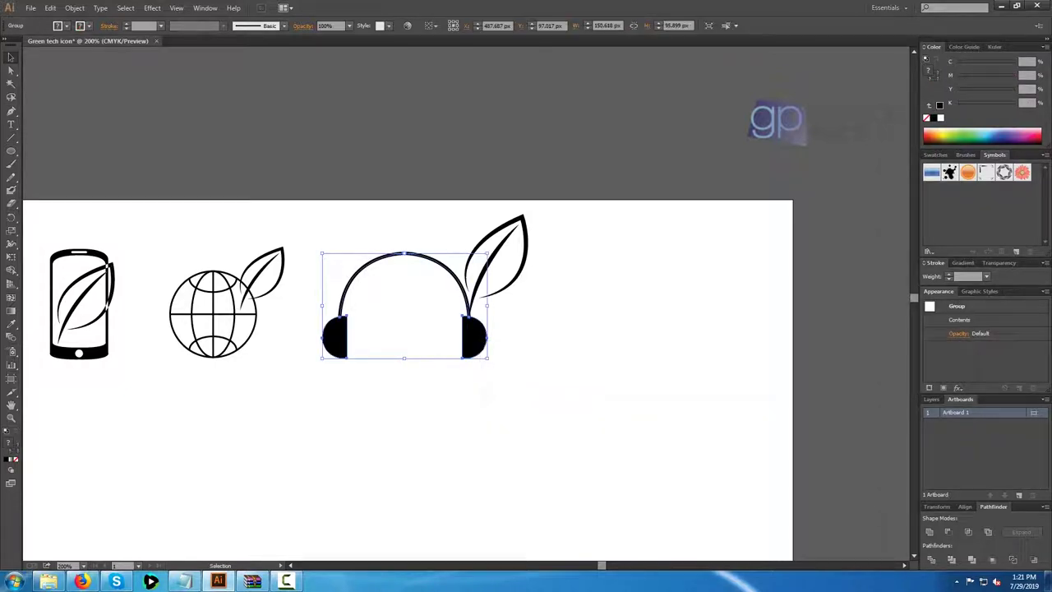
Try to slant the grouped headphones with the Shear tool and undo the distortion.
{"action": "left_click_drag", "start_coordinate": [10, 231], "coordinate": [54, 244]}
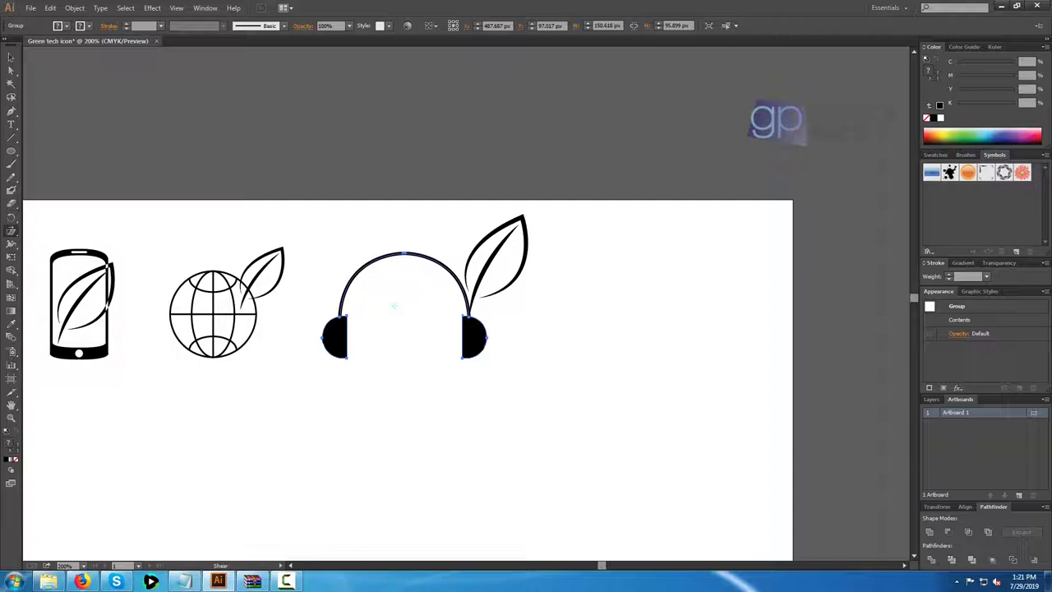
{"action": "key", "text": "v"}
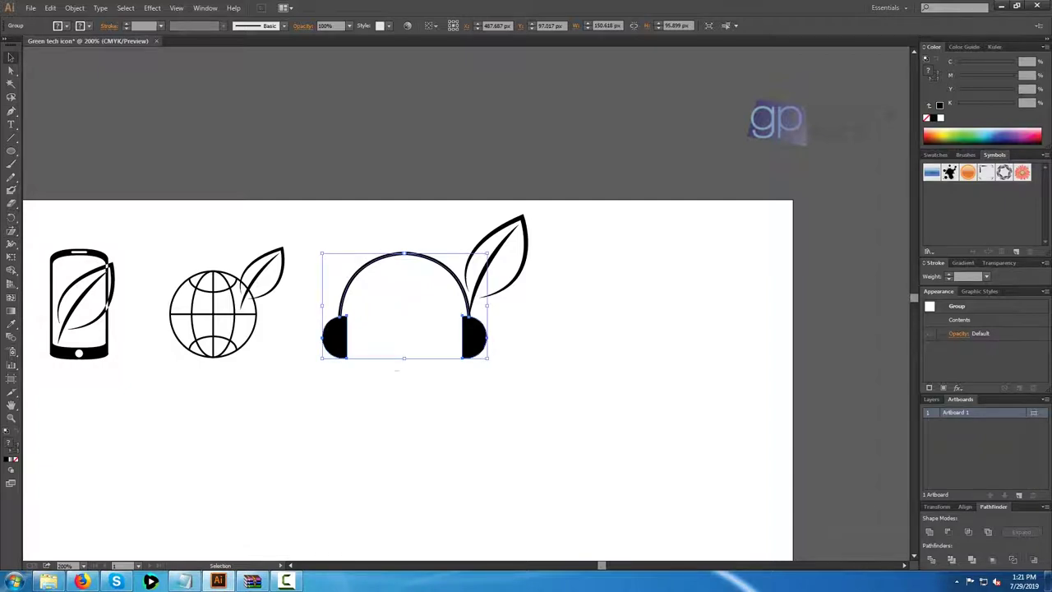
{"action": "left_click", "coordinate": [11, 231]}
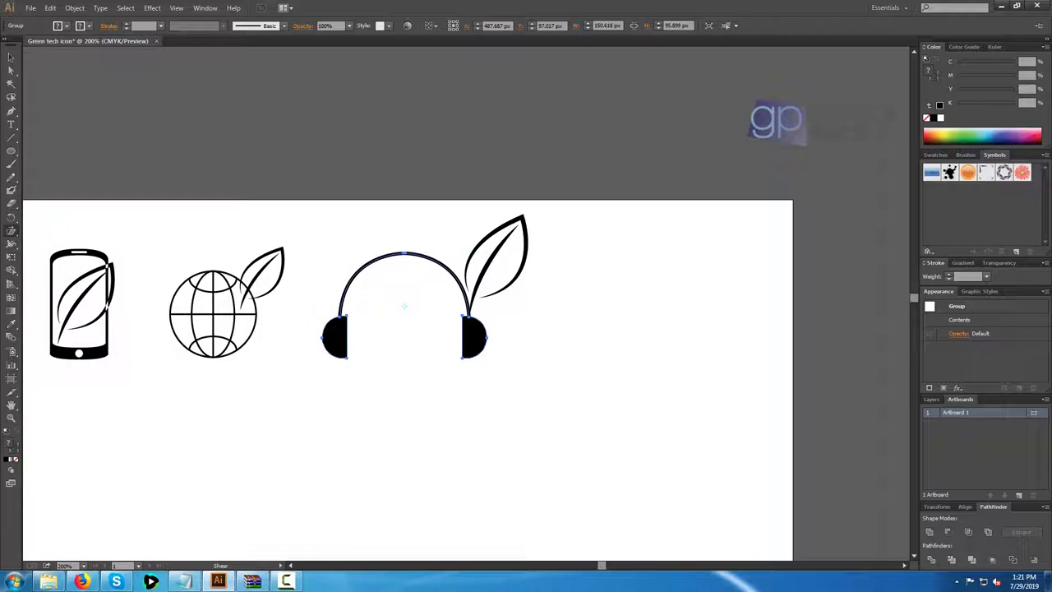
{"action": "left_click", "coordinate": [304, 362]}
{"action": "mouse_move", "coordinate": [379, 363]}
{"action": "left_mouse_down"}
{"action": "mouse_move", "coordinate": [412, 380]}
{"action": "mouse_move", "coordinate": [398, 313]}
{"action": "mouse_move", "coordinate": [407, 390]}
{"action": "left_mouse_up"}
{"action": "key", "text": "ctrl+z"}
{"action": "key", "text": "ctrl+z"}
{"action": "key", "text": "ctrl+z"}
{"action": "key", "text": "ctrl+z"}
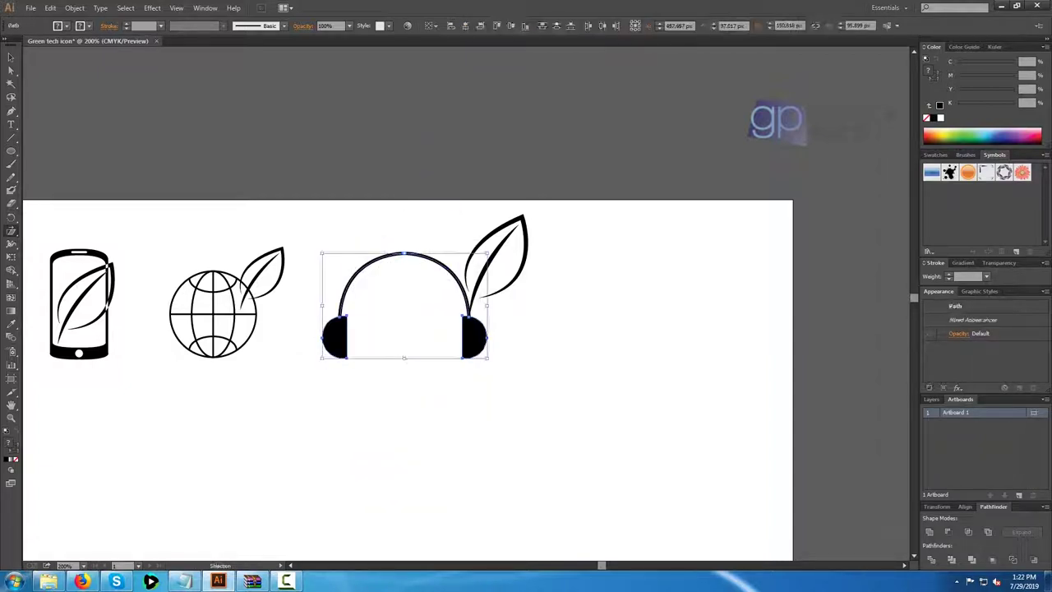
{"action": "key", "text": "ctrl+shift+z"}
{"action": "key", "text": "v"}
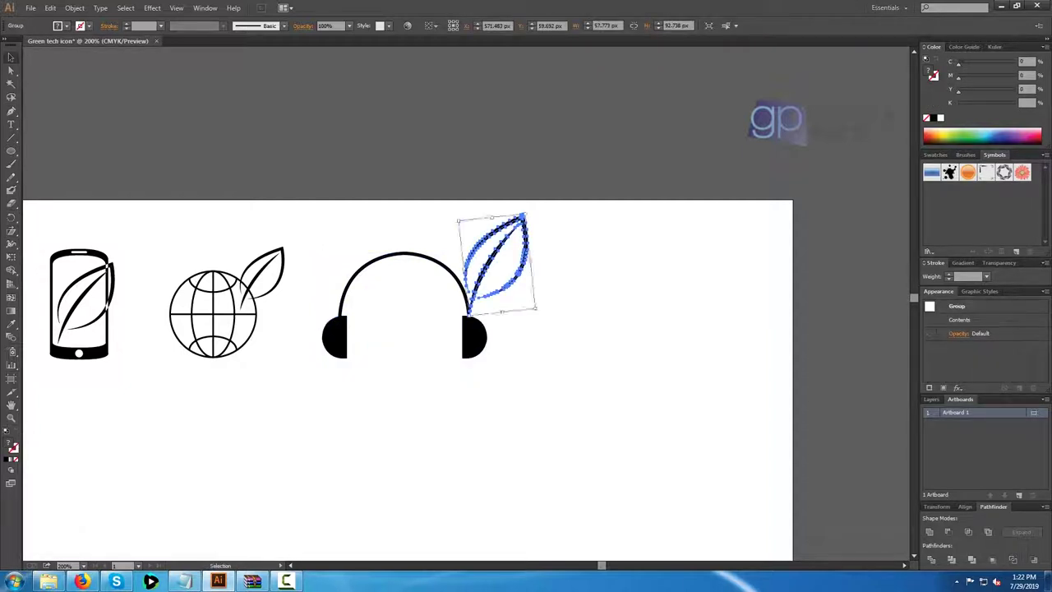
{"action": "key", "text": "ctrl+shift+a"}
{"action": "left_click_drag", "start_coordinate": [351, 272], "coordinate": [383, 305]}
{"action": "key", "text": "ctrl+z"}
{"action": "key", "text": "ctrl+z"}
{"action": "key", "text": "ctrl+z"}
{"action": "key", "text": "ctrl+z"}
{"action": "key", "text": "ctrl+z"}
{"action": "key", "text": "ctrl+shift+z"}
{"action": "key", "text": "ctrl+shift+z"}
Group the headband and ear cups, and shrink and tilt the headphones counterclockwise.
{"action": "left_click_drag", "start_coordinate": [498, 369], "coordinate": [330, 344]}
{"action": "left_click", "coordinate": [346, 295], "text": "shift"}
{"action": "right_click", "coordinate": [333, 327]}
{"action": "left_click", "coordinate": [354, 378]}
{"action": "left_click_drag", "start_coordinate": [487, 306], "coordinate": [419, 312]}
{"action": "left_click", "coordinate": [436, 307]}
Try placing the leaf over the tilted headphones and undo the move.
{"action": "double_click", "coordinate": [478, 281]}
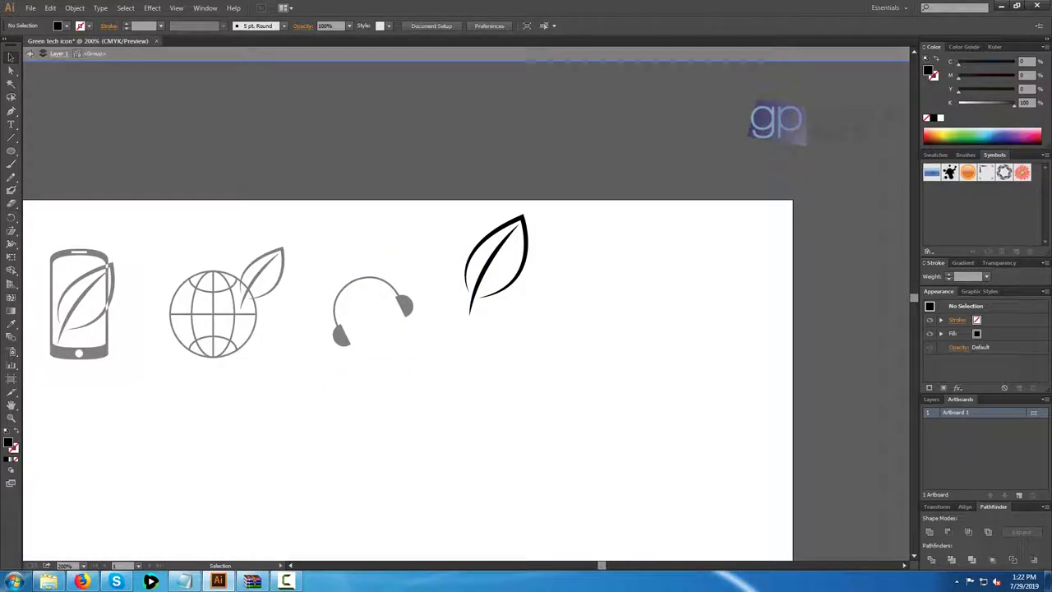
{"action": "double_click", "coordinate": [493, 268]}
{"action": "left_click_drag", "start_coordinate": [493, 275], "coordinate": [360, 275]}
{"action": "left_click", "coordinate": [432, 288]}
{"action": "left_click", "coordinate": [405, 307]}
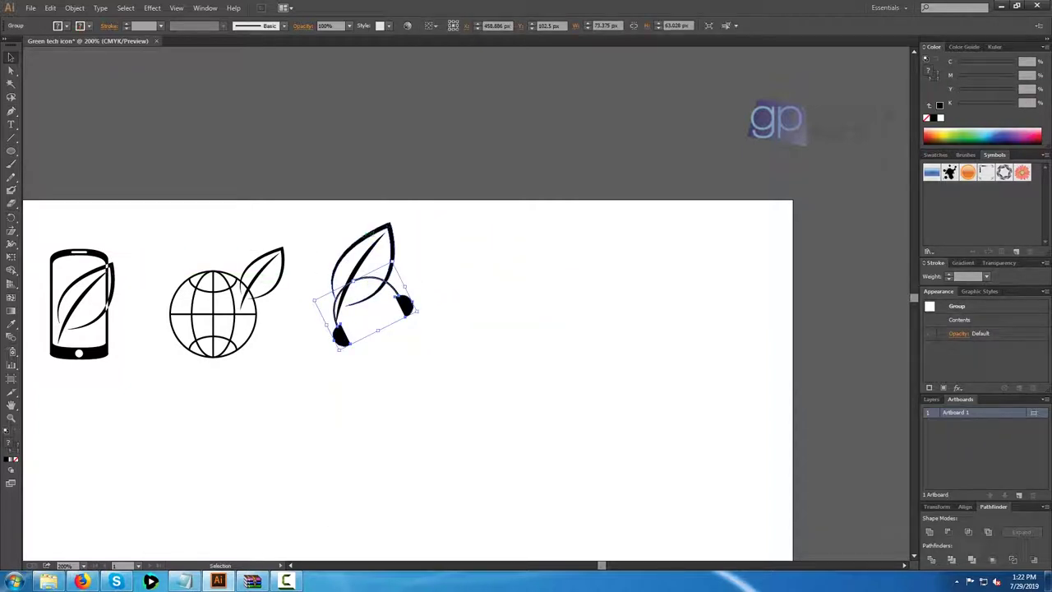
{"action": "key", "text": "ctrl+z"}
{"action": "key", "text": "ctrl+shift+a"}
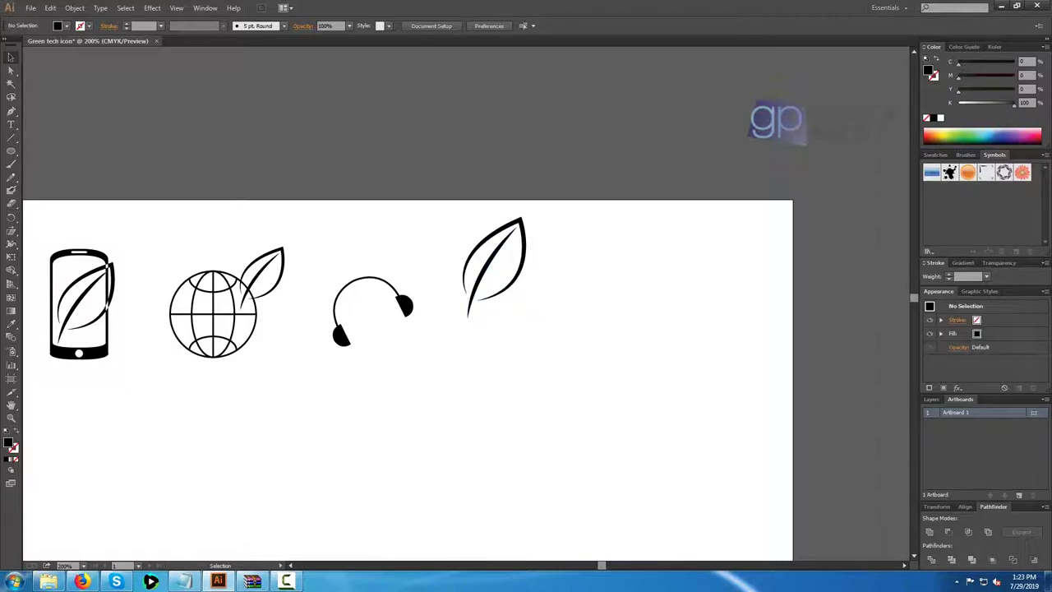
Enlarge the tilted headphones group.
{"action": "left_click", "coordinate": [405, 306]}
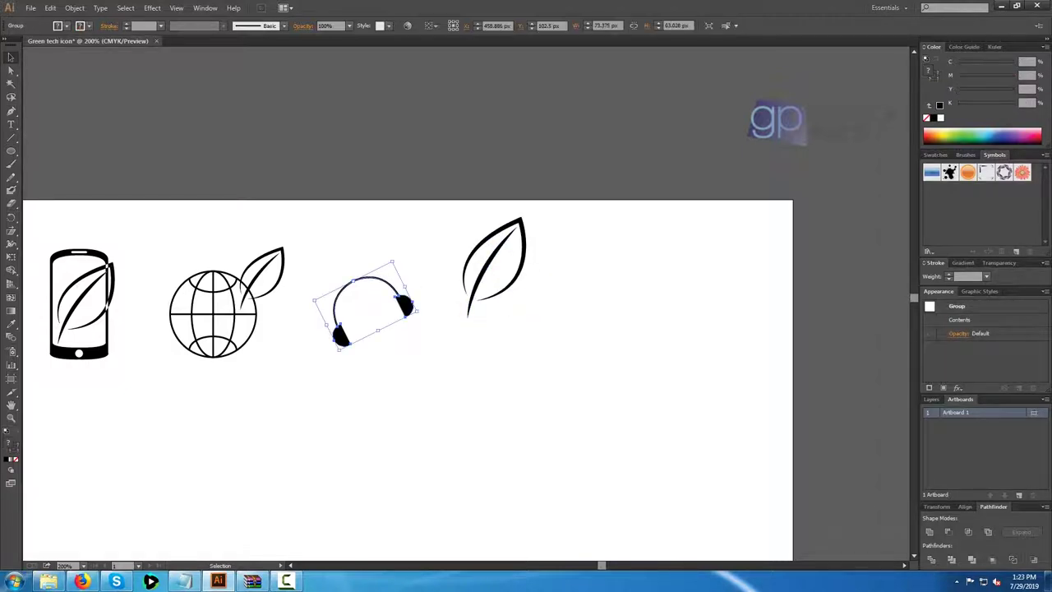
{"action": "left_click_drag", "start_coordinate": [392, 261], "coordinate": [412, 226]}
{"action": "key", "text": "ctrl+shift+a"}
{"action": "left_click", "coordinate": [351, 332]}
{"action": "left_click_drag", "start_coordinate": [339, 349], "coordinate": [333, 358]}
Move the leaf inside the tilted headphones and shrink it to fit between the ear cups.
{"action": "left_click_drag", "start_coordinate": [493, 267], "coordinate": [377, 301]}
{"action": "left_click_drag", "start_coordinate": [372, 252], "coordinate": [374, 273]}
{"action": "key", "text": "Left"}
{"action": "key", "text": "Left"}
{"action": "key", "text": "Left"}
{"action": "key", "text": "Left"}
{"action": "key", "text": "Left"}
{"action": "key", "text": "Left"}
{"action": "key", "text": "ctrl+shift+a"}
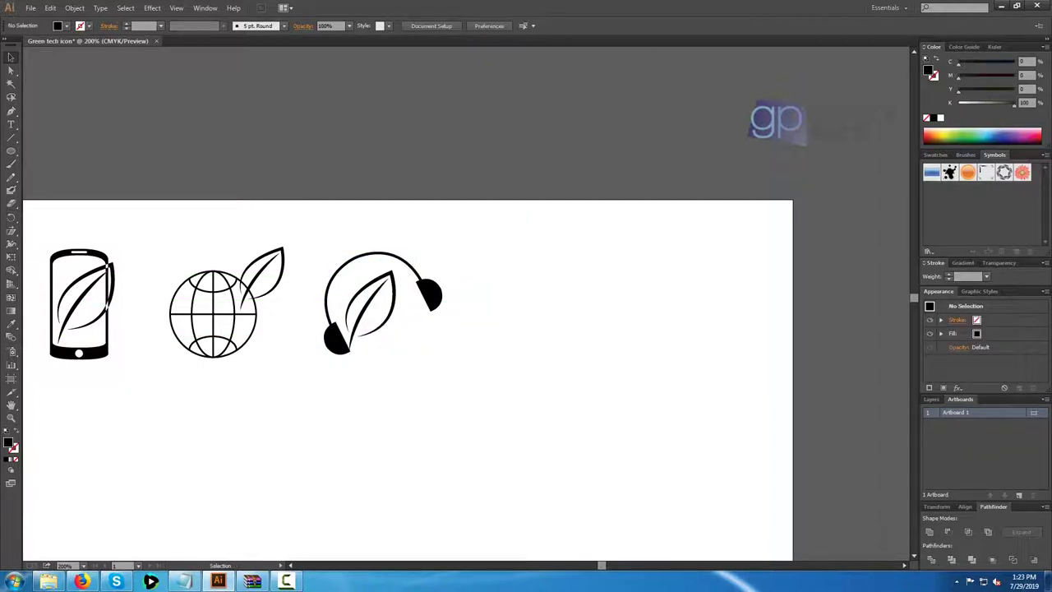
Rotate the leaf so its stem points toward the right ear cup and place it just beneath that cup.
{"action": "mouse_move", "coordinate": [406, 324]}
{"action": "left_mouse_down"}
{"action": "mouse_move", "coordinate": [387, 307]}
{"action": "mouse_move", "coordinate": [429, 320]}
{"action": "mouse_move", "coordinate": [418, 327]}
{"action": "left_mouse_up"}
{"action": "key", "text": "ctrl+shift+a"}
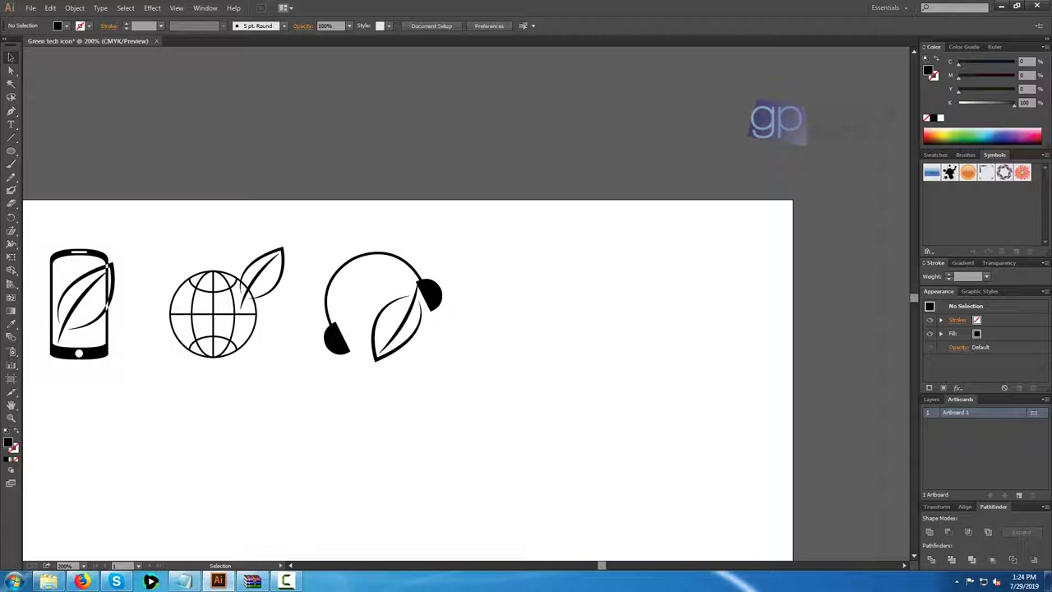
{"action": "left_click", "coordinate": [399, 329]}
{"action": "left_click_drag", "start_coordinate": [400, 329], "coordinate": [434, 340]}
{"action": "left_click_drag", "start_coordinate": [456, 382], "coordinate": [438, 381]}
{"action": "left_click_drag", "start_coordinate": [429, 341], "coordinate": [405, 336]}
{"action": "left_click", "coordinate": [460, 374]}
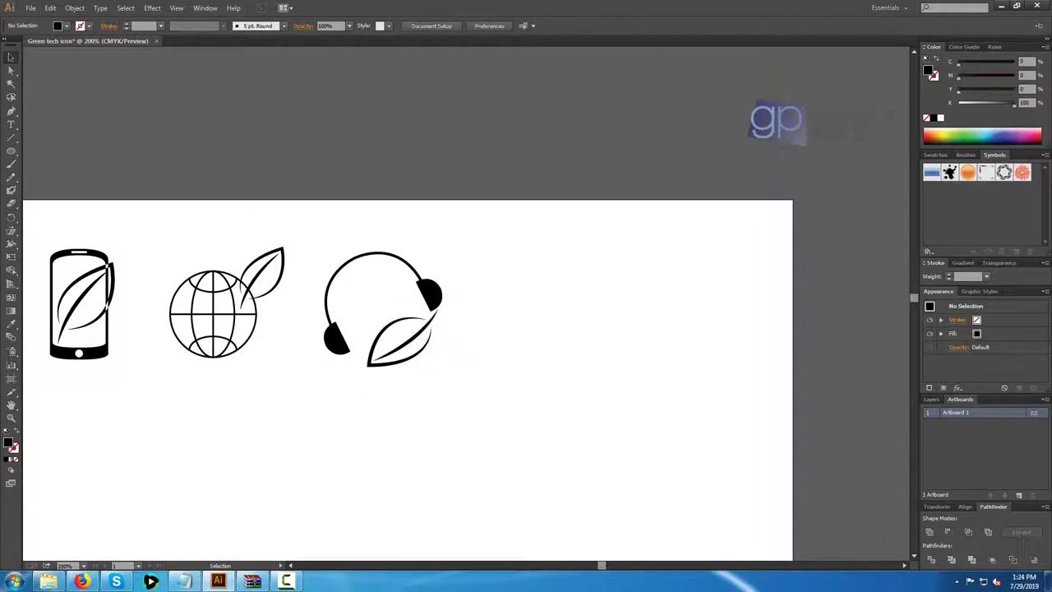
Undo the tilted layout back to the upright headphones and group the headband with both ear cups.
{"action": "left_click_drag", "start_coordinate": [400, 341], "coordinate": [376, 308]}
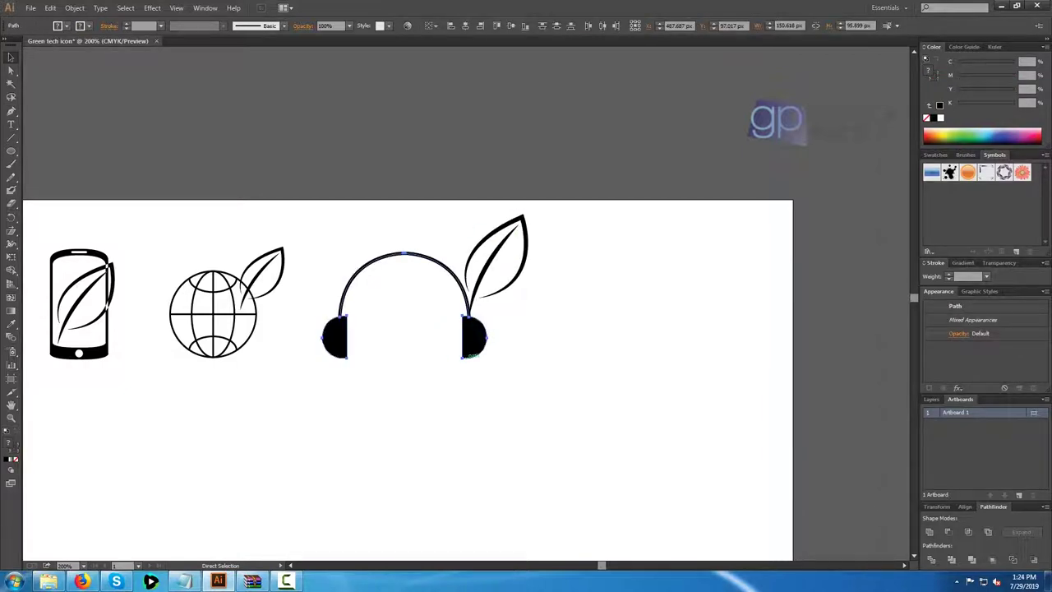
{"action": "key", "text": "ctrl+g"}
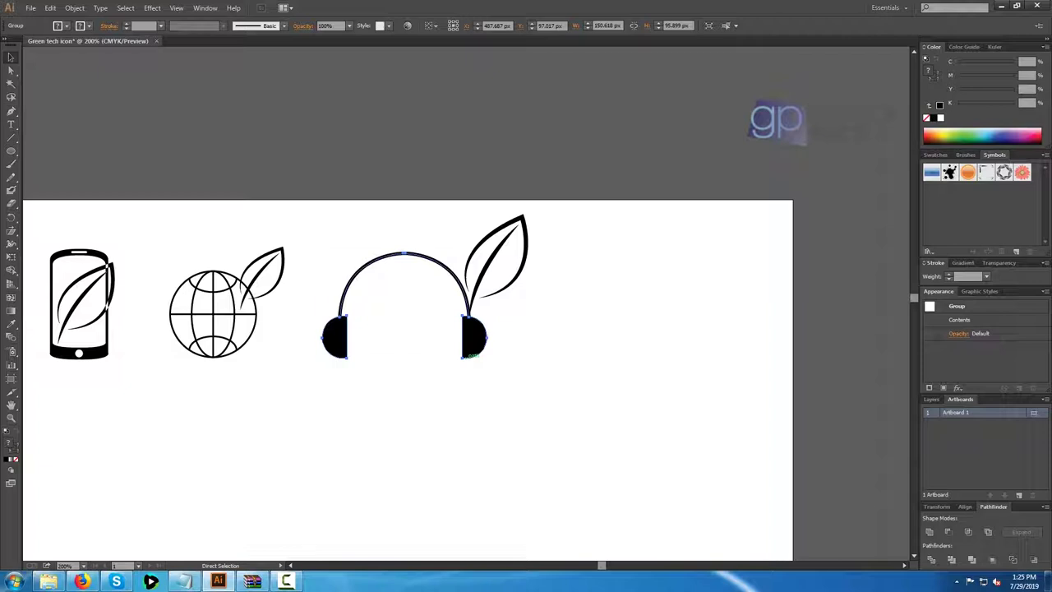
Scale the headphones and leaf down together to about the size of the globe icon.
{"action": "left_click_drag", "start_coordinate": [332, 211], "coordinate": [577, 370]}
{"action": "left_click_drag", "start_coordinate": [424, 215], "coordinate": [424, 265]}
{"action": "left_click", "coordinate": [444, 247]}
Move the leaf over to the left side of the headband.
{"action": "left_click", "coordinate": [457, 310]}
{"action": "left_click_drag", "start_coordinate": [465, 306], "coordinate": [384, 308]}
{"action": "key", "text": "ctrl+shift+a"}
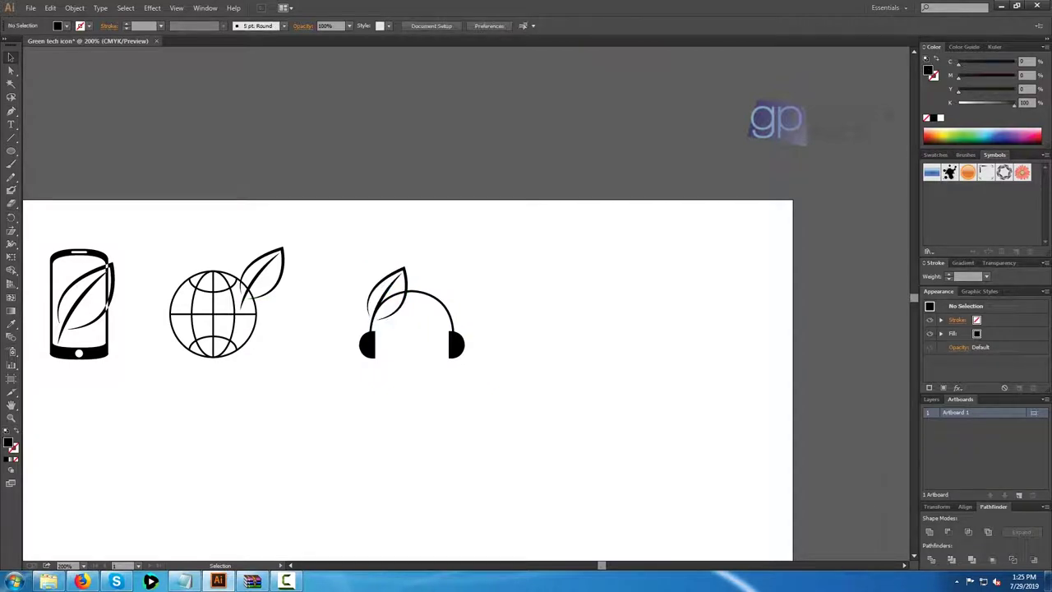
Examine how the leaf overlaps the headband, up close and alongside the other icons.
{"action": "left_click_drag", "start_coordinate": [340, 251], "coordinate": [476, 383]}
{"action": "scroll", "coordinate": [413, 383], "scroll_direction": "up", "scroll_amount": 2}
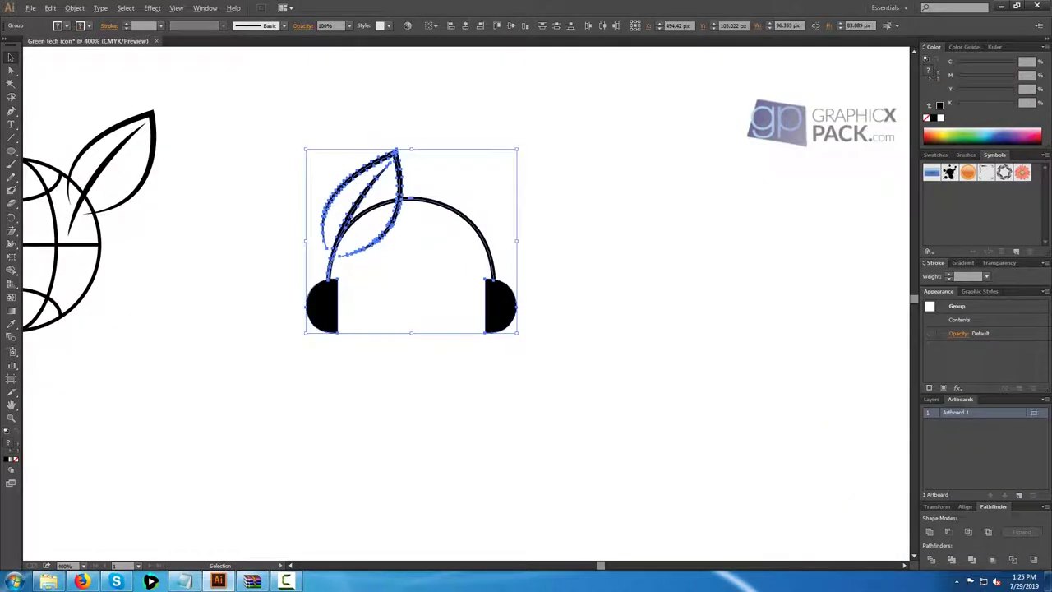
{"action": "left_click_drag", "start_coordinate": [413, 383], "coordinate": [354, 357]}
{"action": "left_click", "coordinate": [354, 356]}
{"action": "left_click", "coordinate": [315, 155]}
{"action": "left_click", "coordinate": [358, 237]}
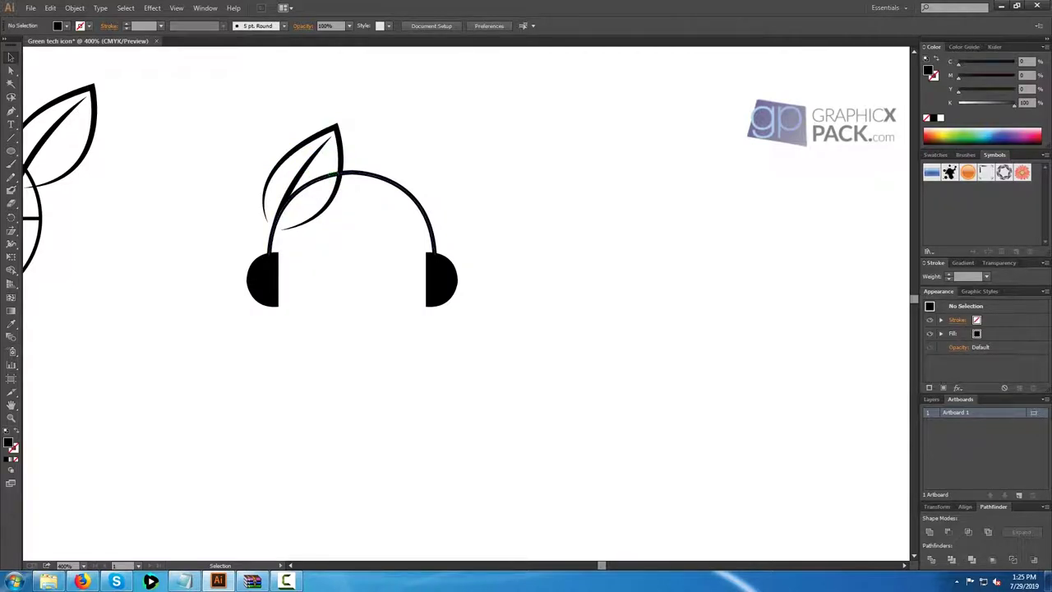
{"action": "scroll", "coordinate": [345, 310], "scroll_direction": "down", "scroll_amount": 2}
{"action": "left_click_drag", "start_coordinate": [346, 310], "coordinate": [437, 246]}
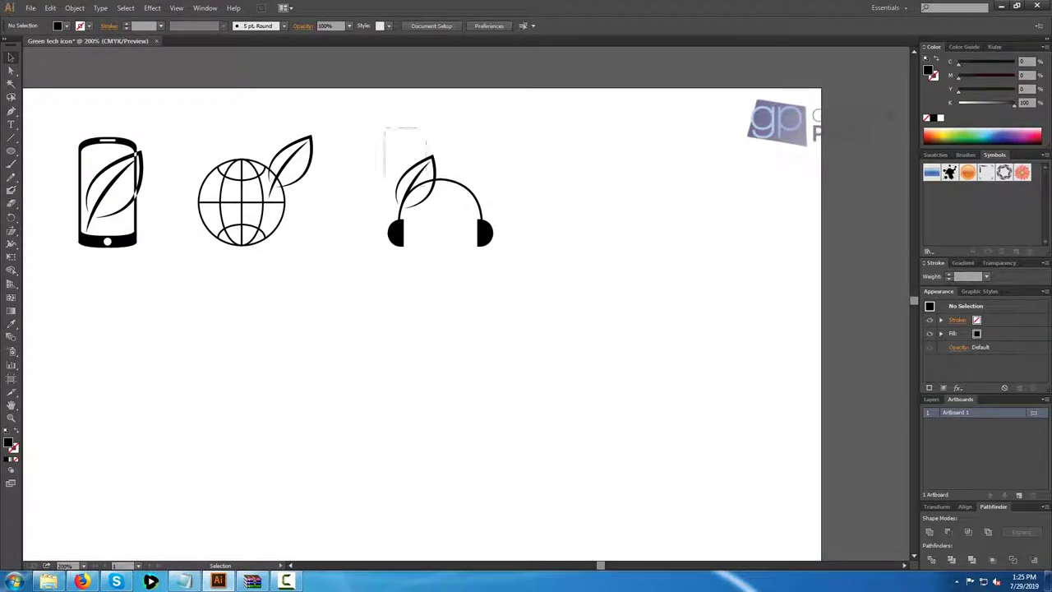
Group the headphones with their leaf and enlarge the icon to match the height of the neighbouring icons.
{"action": "left_click_drag", "start_coordinate": [369, 140], "coordinate": [485, 234]}
{"action": "right_click", "coordinate": [479, 232]}
{"action": "left_click", "coordinate": [507, 283]}
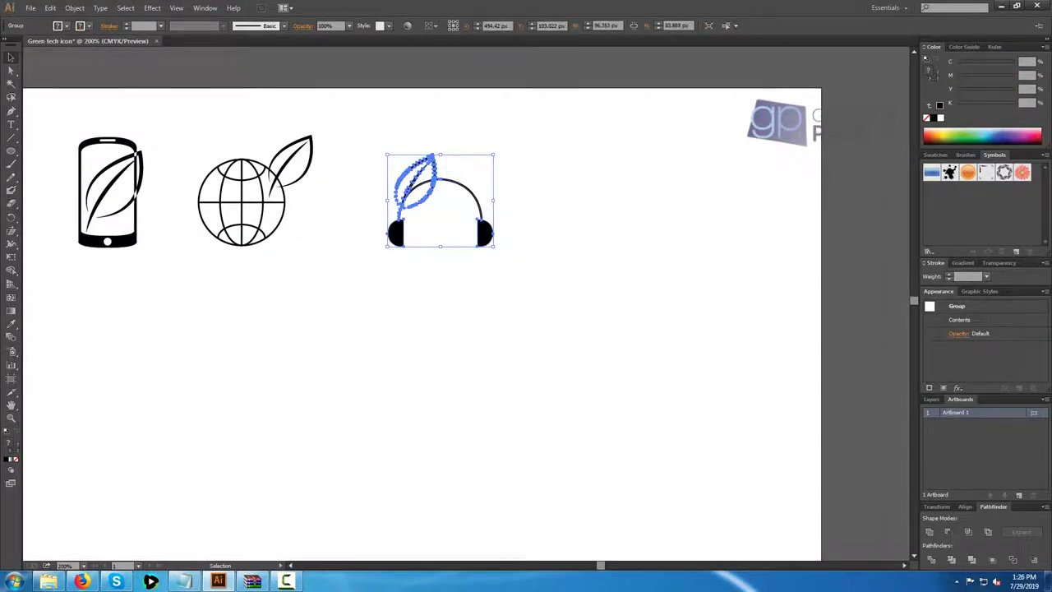
{"action": "left_click_drag", "start_coordinate": [440, 154], "coordinate": [440, 135]}
{"action": "left_click", "coordinate": [526, 205]}
{"action": "left_click", "coordinate": [495, 230]}
{"action": "key", "text": "ctrl+shift+a"}
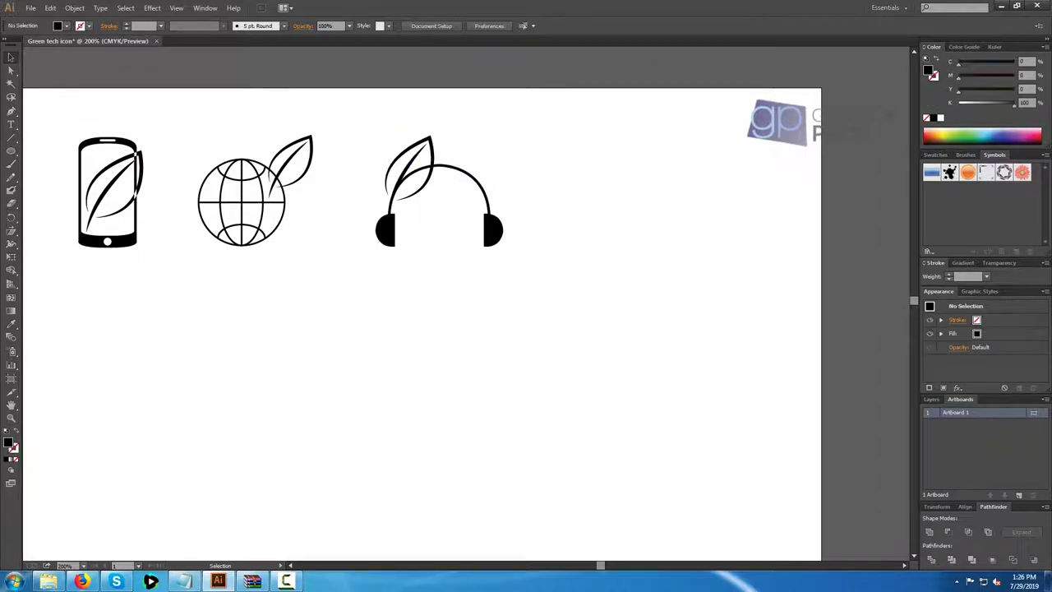
Ungroup the globe icon to separate its leaf from the globe.
{"action": "key", "text": "ctrl+minus"}
{"action": "left_click_drag", "start_coordinate": [394, 329], "coordinate": [464, 260]}
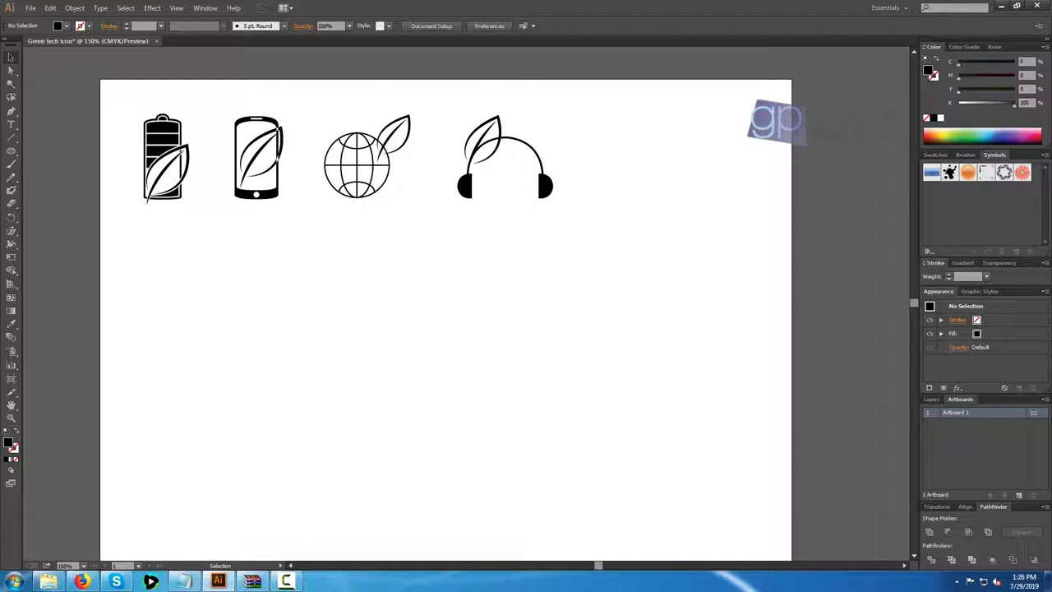
{"action": "right_click", "coordinate": [380, 151]}
{"action": "left_click", "coordinate": [412, 218]}
{"action": "left_click", "coordinate": [423, 201]}
{"action": "scroll", "coordinate": [423, 200], "scroll_direction": "up", "scroll_amount": 1}
Make a copy of the globe's leaf reflected across the vertical axis.
{"action": "left_click_drag", "start_coordinate": [393, 125], "coordinate": [451, 238]}
{"action": "left_click", "coordinate": [451, 230]}
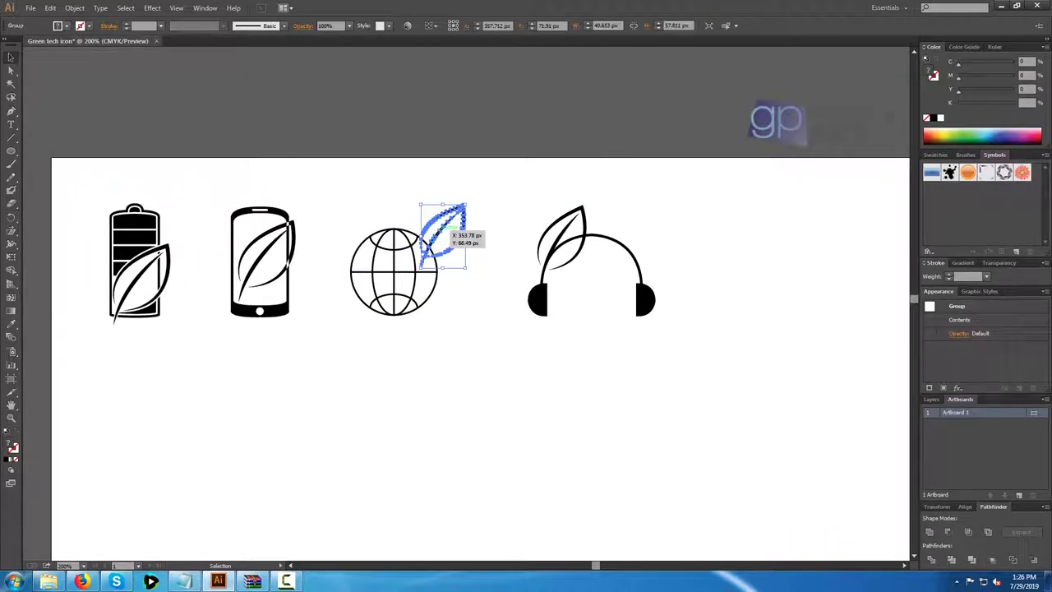
{"action": "right_click", "coordinate": [446, 228]}
{"action": "mouse_move", "coordinate": [473, 307]}
{"action": "left_click", "coordinate": [580, 347]}
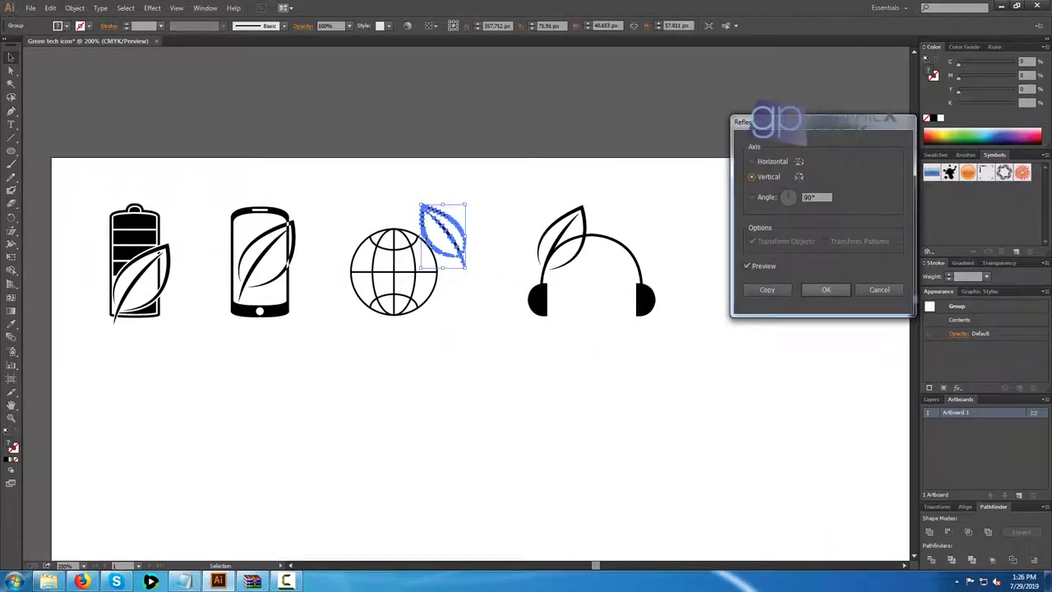
{"action": "left_click", "coordinate": [766, 289]}
Move the reflected leaf to the left of the original and scale it down to about 22 × 31 px.
{"action": "key", "text": "Left"}
{"action": "key", "text": "Left"}
{"action": "key", "text": "Left"}
{"action": "key", "text": "Left"}
{"action": "key", "text": "Left"}
{"action": "key", "text": "Left"}
{"action": "key", "text": "Left"}
{"action": "key", "text": "Left"}
{"action": "key", "text": "Left"}
{"action": "key", "text": "Left"}
{"action": "key", "text": "Left"}
{"action": "key", "text": "Left"}
{"action": "key", "text": "Left"}
{"action": "key", "text": "Left"}
{"action": "key", "text": "Left"}
{"action": "key", "text": "Left"}
{"action": "key", "text": "Left"}
{"action": "key", "text": "Left"}
{"action": "key", "text": "Left"}
{"action": "key", "text": "Left"}
{"action": "left_click_drag", "start_coordinate": [415, 234], "coordinate": [397, 197]}
{"action": "key", "text": "Right"}
{"action": "key", "text": "Right"}
{"action": "key", "text": "Right"}
{"action": "key", "text": "Right"}
{"action": "key", "text": "Right"}
{"action": "key", "text": "Right"}
{"action": "key", "text": "Right"}
{"action": "key", "text": "Right"}
{"action": "key", "text": "Right"}
{"action": "key", "text": "Right"}
{"action": "key", "text": "Right"}
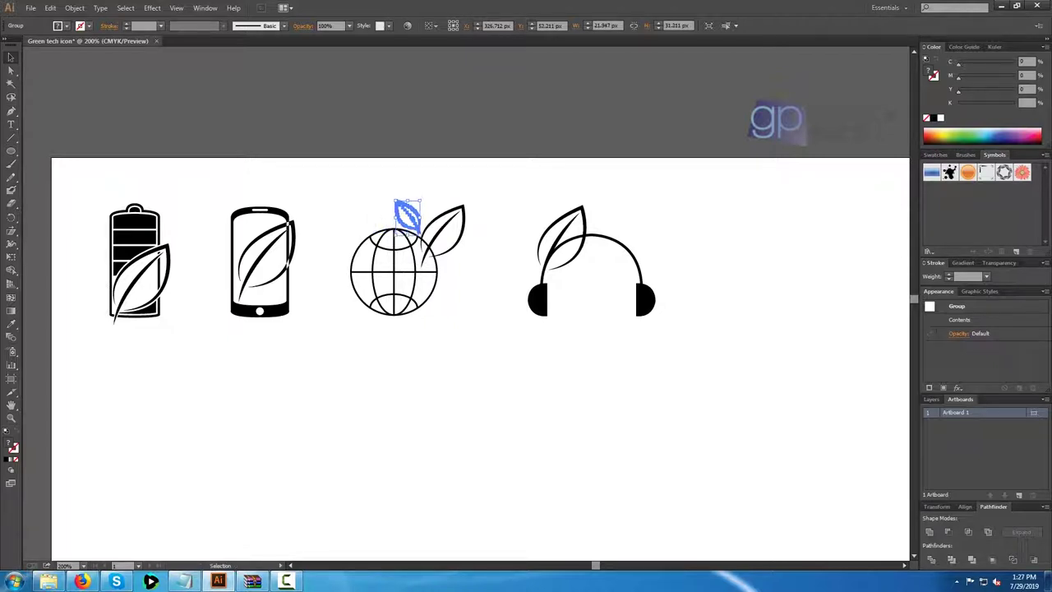
{"action": "key", "text": "ctrl+shift+a"}
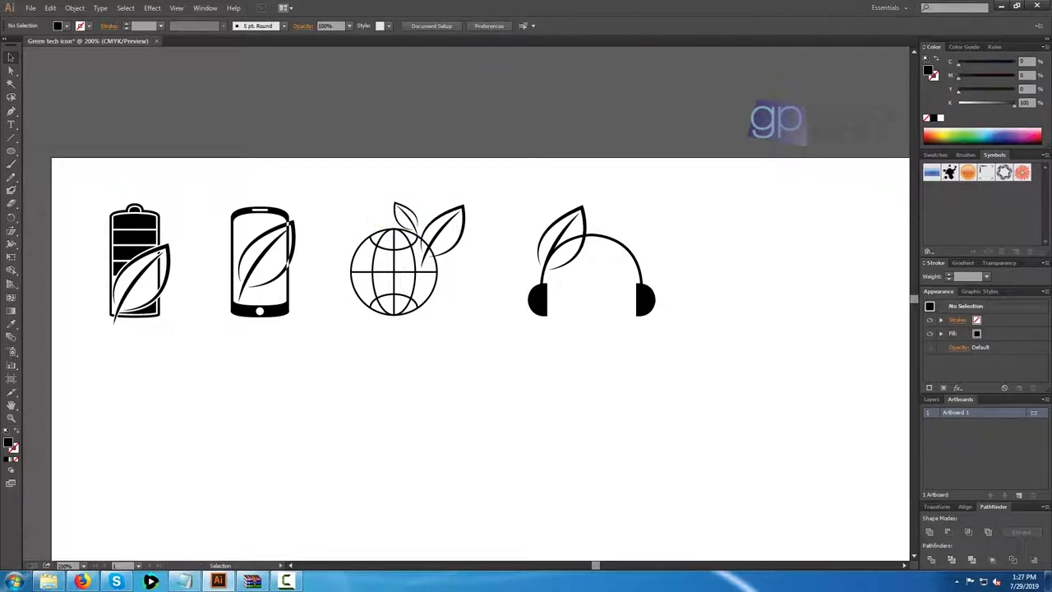
Fine-tune the small leaf's position so its stem meets the globe's outline beside the large leaf.
{"action": "left_click", "coordinate": [412, 222]}
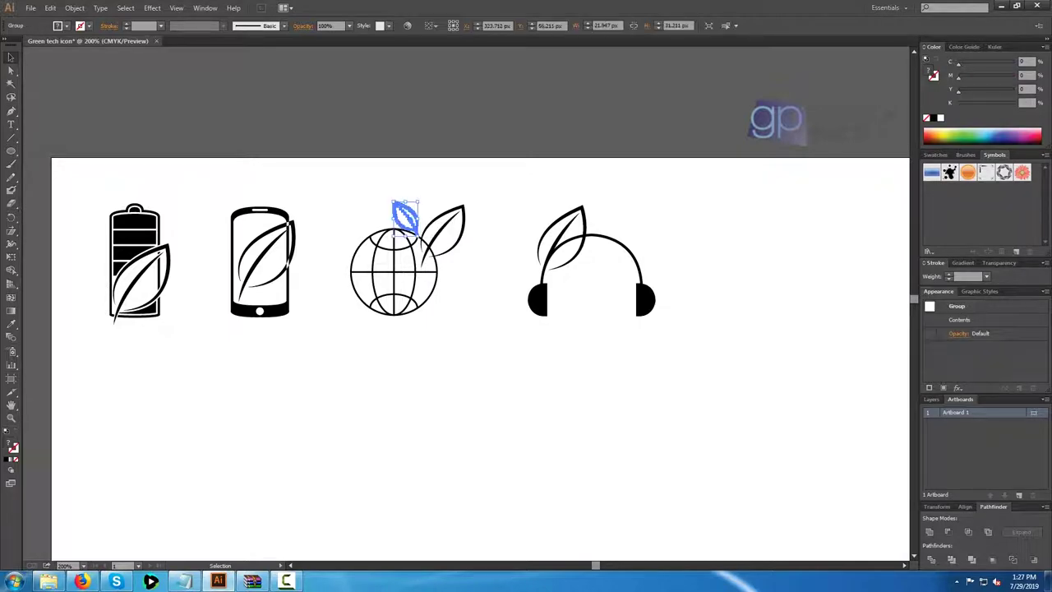
{"action": "scroll", "coordinate": [412, 222], "scroll_direction": "up", "scroll_amount": 3}
{"action": "scroll", "coordinate": [412, 222], "scroll_direction": "up", "scroll_amount": 4}
{"action": "left_click_drag", "start_coordinate": [410, 214], "coordinate": [419, 210]}
{"action": "key", "text": "ctrl+shift+a"}
{"action": "scroll", "coordinate": [563, 385], "scroll_direction": "down", "scroll_amount": 2}
{"action": "left_click_drag", "start_coordinate": [564, 385], "coordinate": [436, 298]}
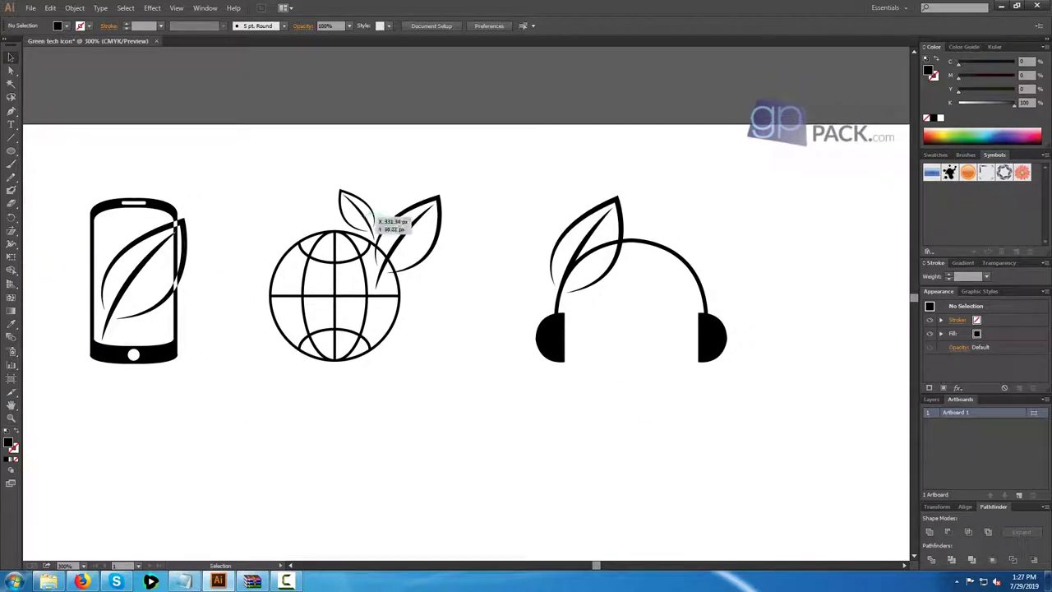
{"action": "left_click", "coordinate": [373, 216]}
{"action": "key", "text": "ctrl+shift+a"}
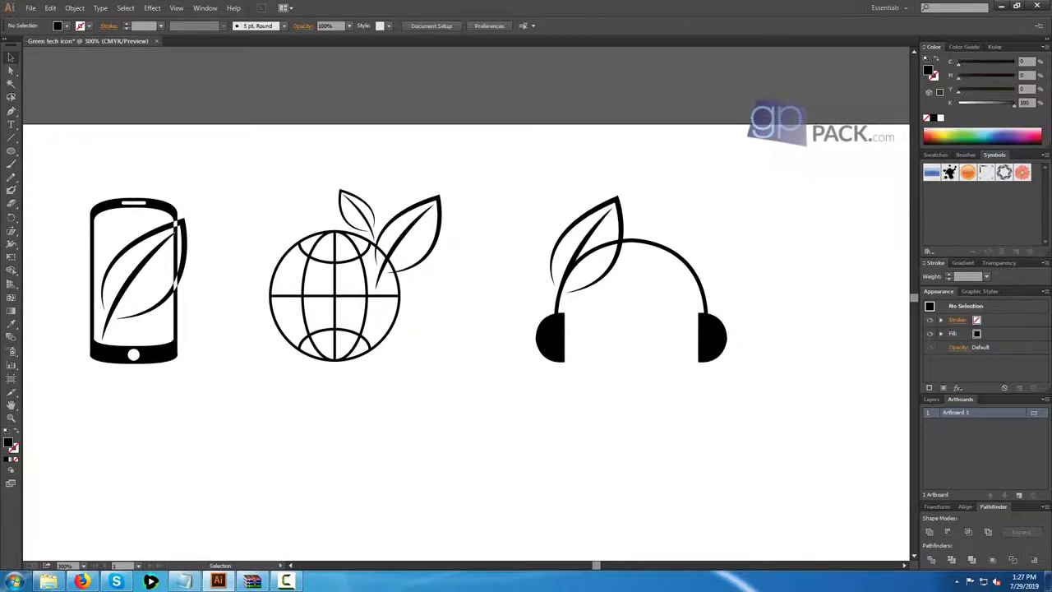
Ungroup the globe's small leaf and delete its white backing shape.
{"action": "right_click", "coordinate": [366, 211]}
{"action": "left_click", "coordinate": [398, 275]}
{"action": "key", "text": "ctrl+shift+a"}
{"action": "left_click", "coordinate": [366, 215]}
{"action": "key", "text": "Delete"}
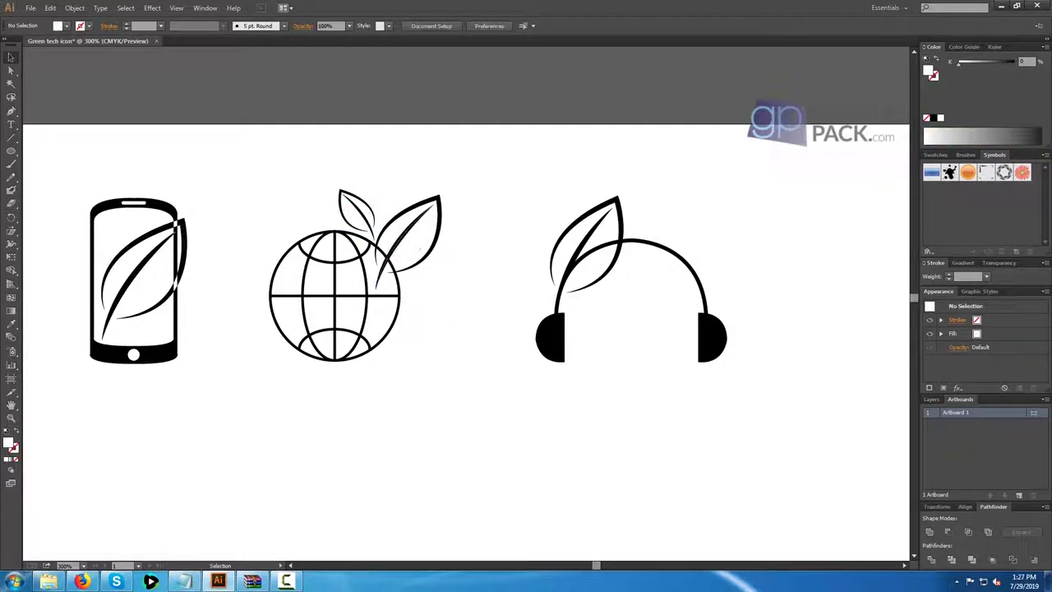
Ungroup the globe's large leaf and delete its white backing shape.
{"action": "left_click", "coordinate": [418, 248]}
{"action": "right_click", "coordinate": [414, 249]}
{"action": "left_click", "coordinate": [447, 313]}
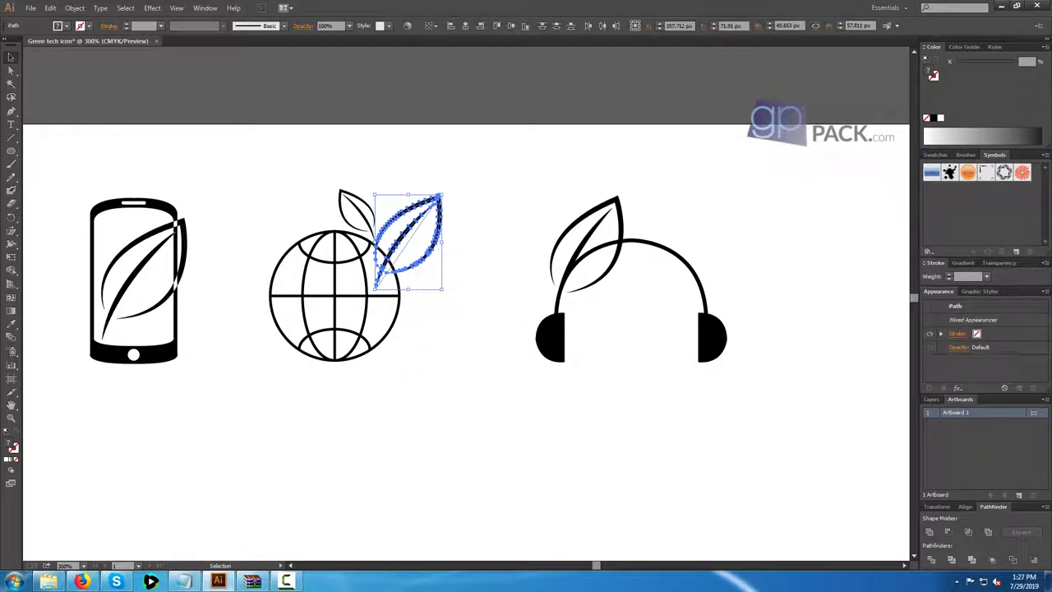
{"action": "left_click", "coordinate": [469, 316]}
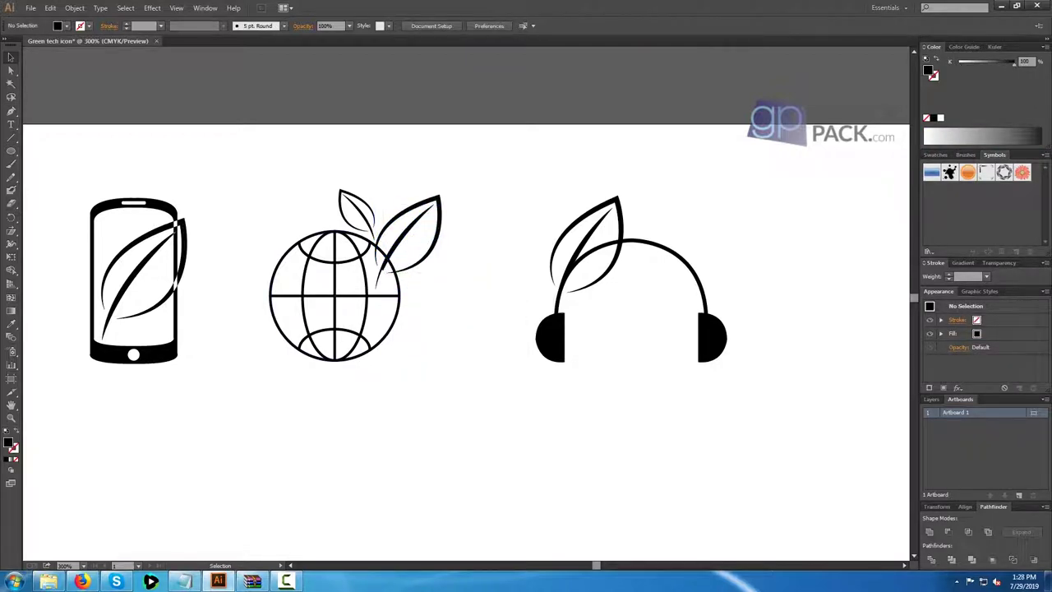
{"action": "left_click", "coordinate": [379, 277]}
{"action": "left_click", "coordinate": [436, 321]}
{"action": "left_click", "coordinate": [388, 281]}
{"action": "key", "text": "Delete"}
Try to place the small leaf inside the headphones' headband.
{"action": "right_click", "coordinate": [366, 213]}
{"action": "left_click", "coordinate": [393, 264]}
{"action": "left_click_drag", "start_coordinate": [361, 215], "coordinate": [663, 286]}
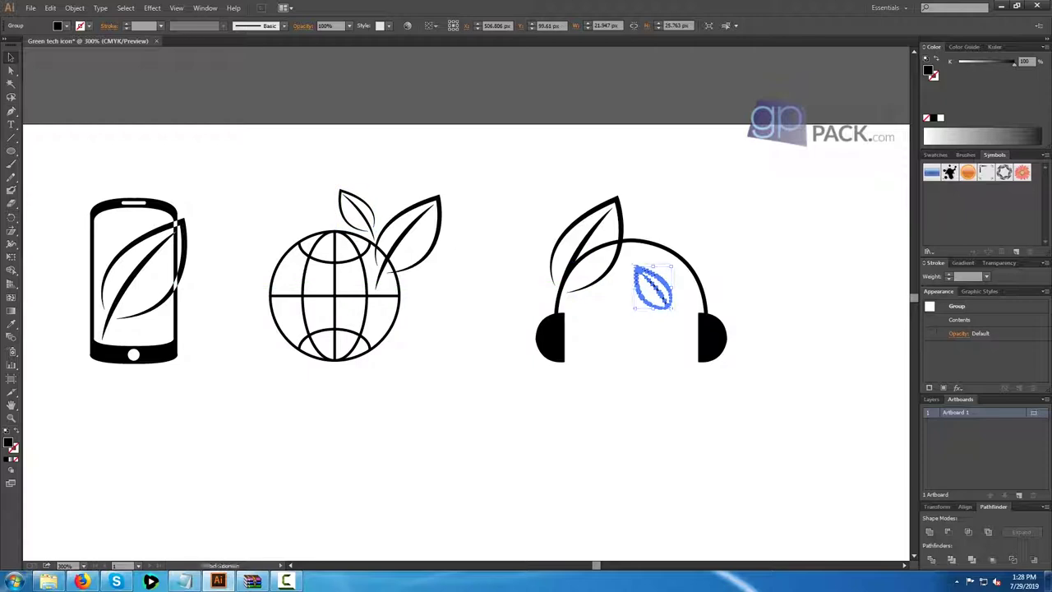
{"action": "key", "text": "ctrl+z"}
Group all outline and vein pieces of the small leaf above the globe.
{"action": "left_click", "coordinate": [490, 253]}
{"action": "scroll", "coordinate": [354, 231], "scroll_direction": "up", "scroll_amount": 3}
{"action": "left_click_drag", "start_coordinate": [388, 210], "coordinate": [374, 227]}
{"action": "left_click_drag", "start_coordinate": [423, 145], "coordinate": [360, 220]}
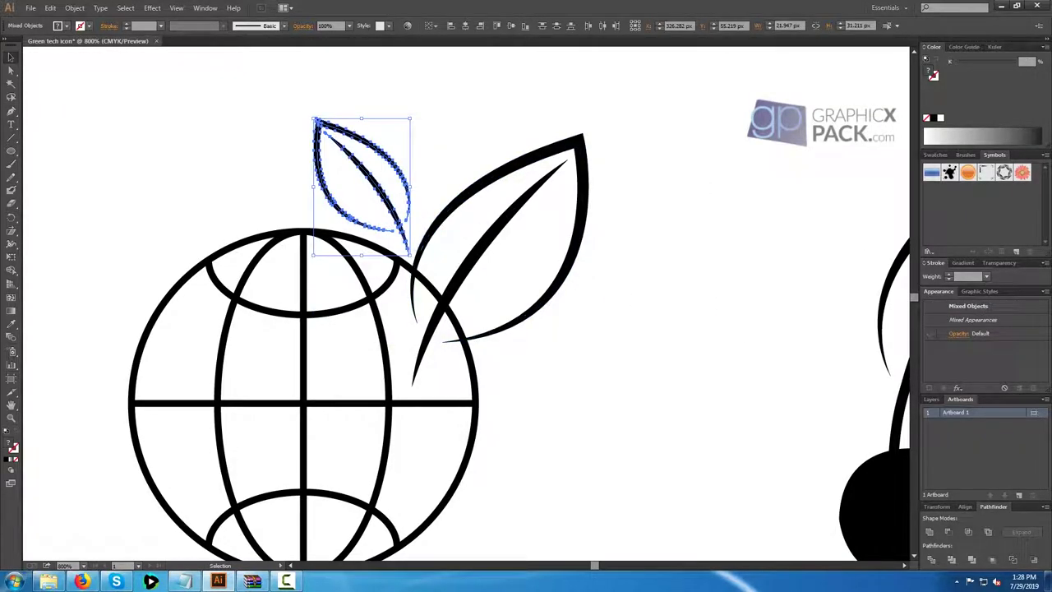
{"action": "right_click", "coordinate": [368, 175]}
{"action": "left_click", "coordinate": [394, 224]}
Copy the small leaf to the headphones, just above the left ear cup beside the large leaf's stem.
{"action": "left_click_drag", "start_coordinate": [377, 183], "coordinate": [510, 232]}
{"action": "scroll", "coordinate": [739, 296], "scroll_direction": "down", "scroll_amount": 2}
{"action": "left_click", "coordinate": [444, 275]}
{"action": "key", "text": "ctrl+shift+a"}
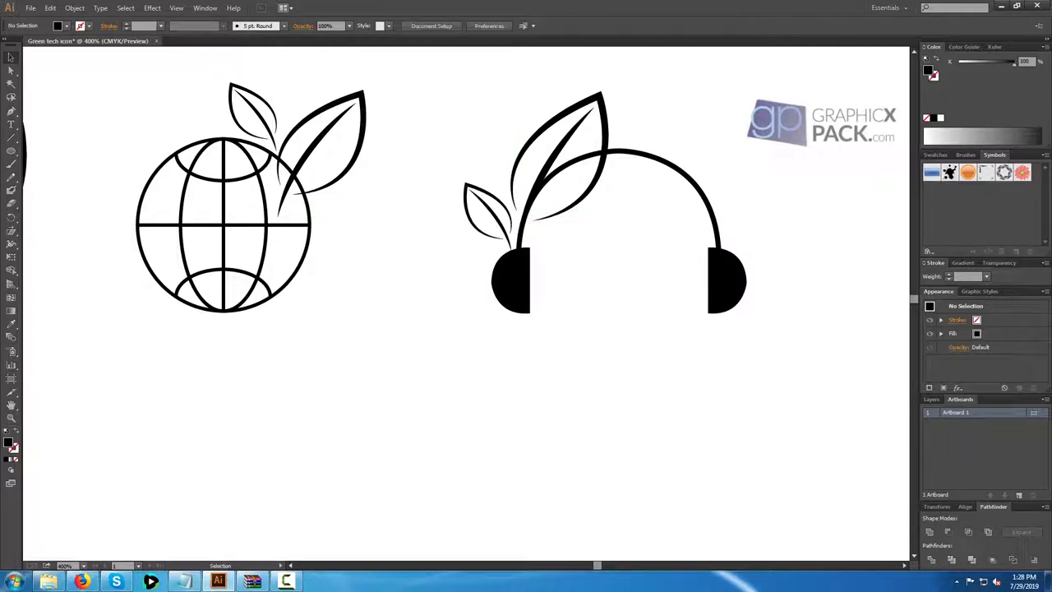
{"action": "scroll", "coordinate": [374, 290], "scroll_direction": "down", "scroll_amount": 2}
{"action": "left_click_drag", "start_coordinate": [374, 290], "coordinate": [462, 252]}
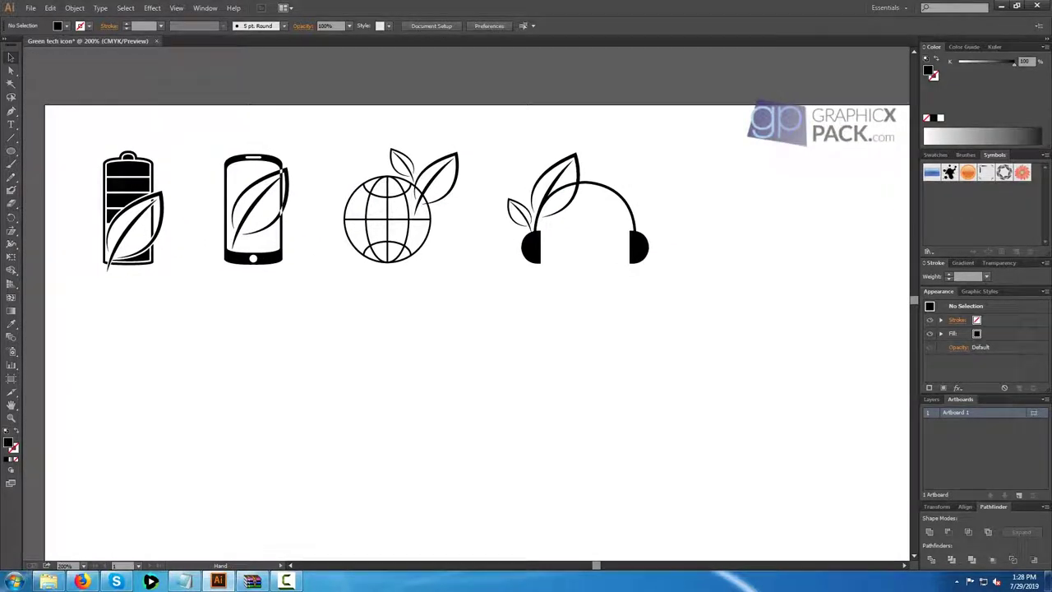
Place a copy of the small leaf at the battery's lower left and group it with the battery icon.
{"action": "left_click_drag", "start_coordinate": [530, 216], "coordinate": [99, 243]}
{"action": "left_click", "coordinate": [65, 181]}
{"action": "left_click_drag", "start_coordinate": [64, 137], "coordinate": [157, 288]}
{"action": "left_click", "coordinate": [165, 285]}
{"action": "left_click", "coordinate": [147, 257]}
{"action": "left_click_drag", "start_coordinate": [64, 138], "coordinate": [194, 288]}
{"action": "right_click", "coordinate": [133, 205]}
{"action": "left_click", "coordinate": [161, 260]}
Group the globe with its leaves.
{"action": "left_click", "coordinate": [265, 258]}
{"action": "left_click", "coordinate": [306, 306]}
{"action": "left_click", "coordinate": [248, 214]}
{"action": "left_click", "coordinate": [307, 297]}
{"action": "left_click", "coordinate": [408, 255]}
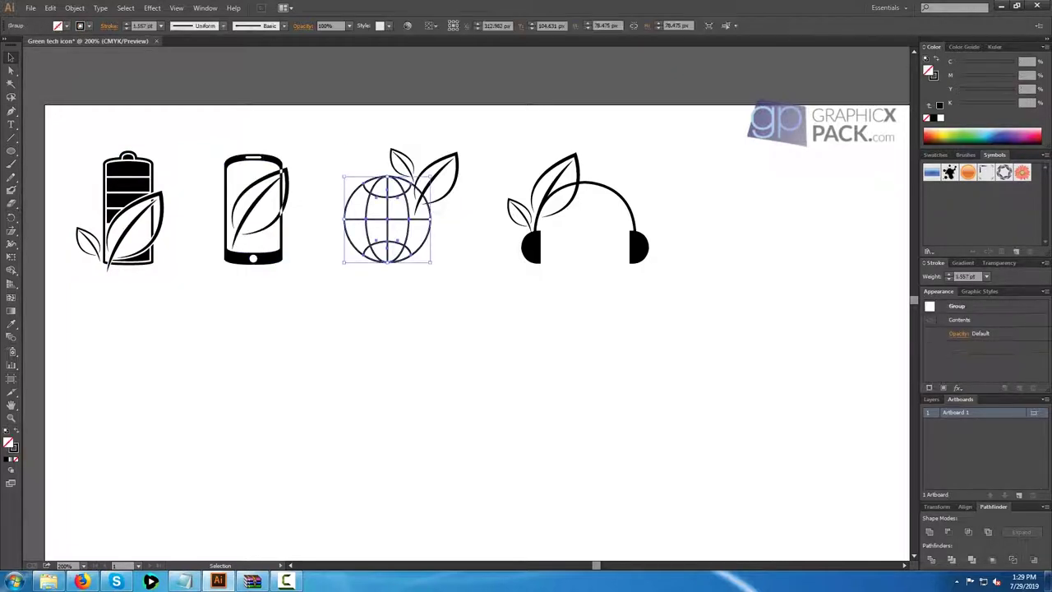
{"action": "left_click", "coordinate": [436, 182], "text": "shift"}
{"action": "right_click", "coordinate": [389, 195]}
{"action": "left_click", "coordinate": [418, 252]}
Group the headphones with their two leaves.
{"action": "left_click", "coordinate": [532, 247]}
{"action": "right_click", "coordinate": [577, 235]}
{"action": "left_click", "coordinate": [608, 287]}
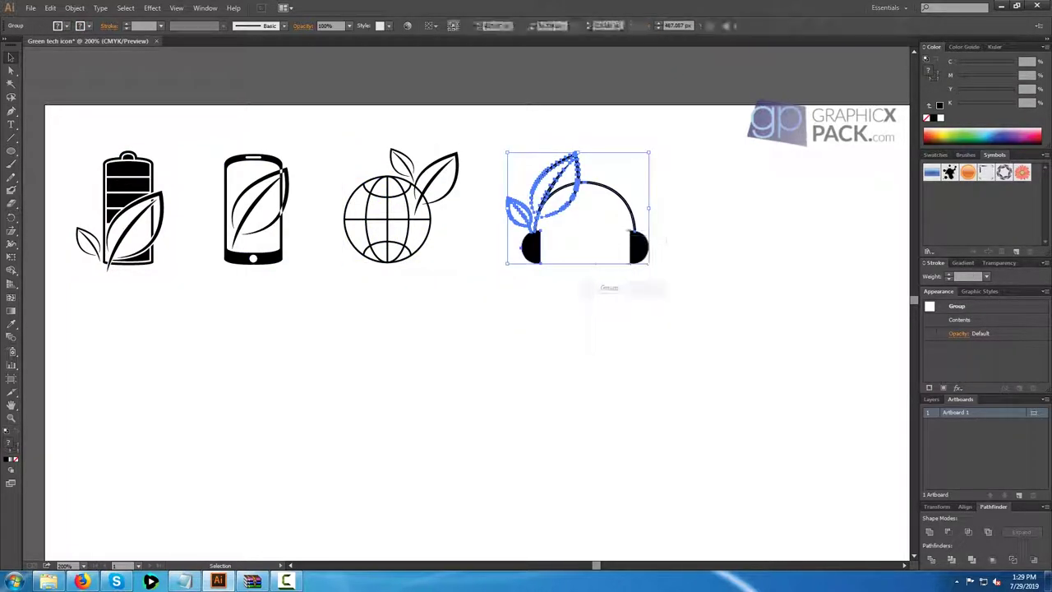
{"action": "left_click", "coordinate": [601, 335]}
{"action": "key", "text": "ctrl+minus"}
{"action": "left_click_drag", "start_coordinate": [567, 358], "coordinate": [482, 284]}
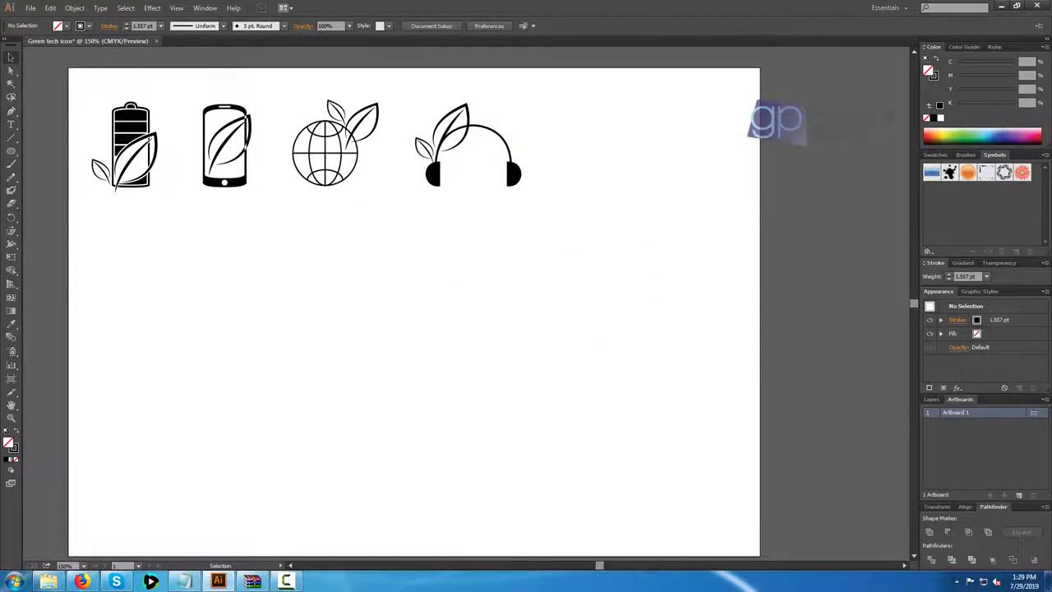
{"action": "key", "text": "p"}
{"action": "left_click", "coordinate": [567, 159]}
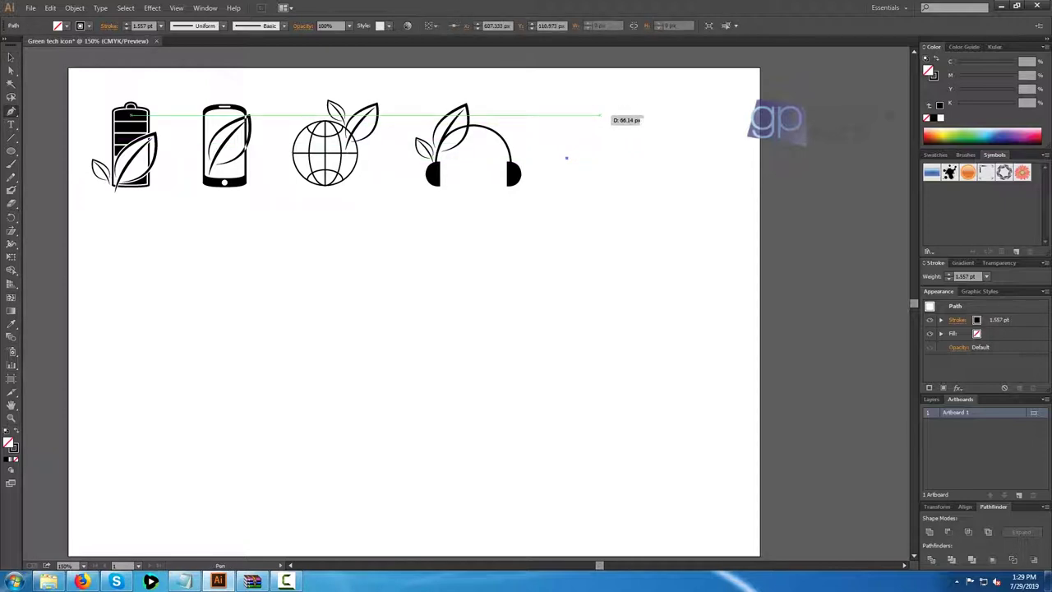
{"action": "left_click", "coordinate": [11, 57]}
{"action": "key", "text": "Delete"}
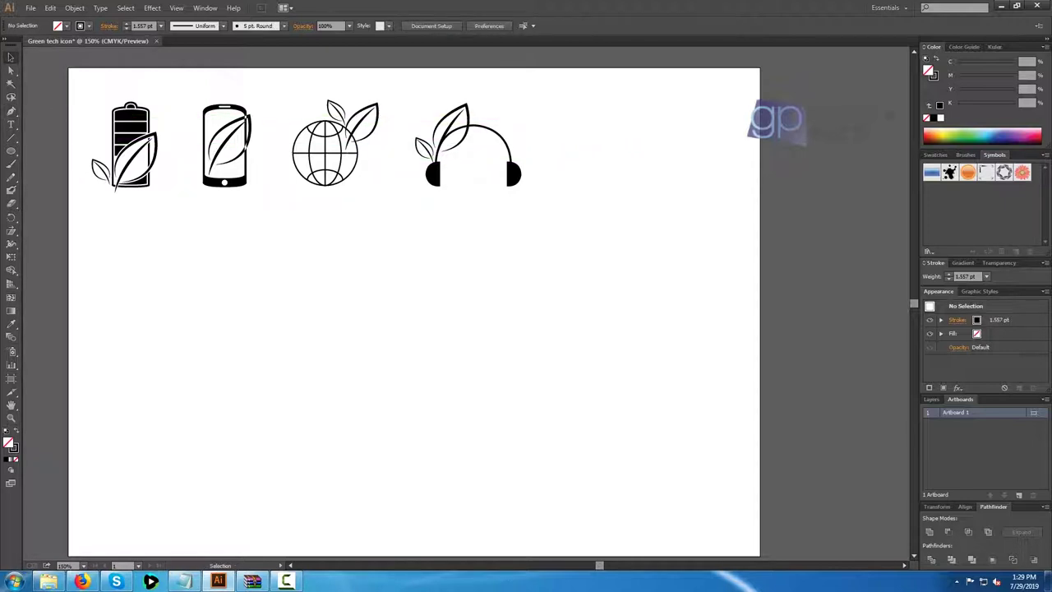
Ungroup the headphones icon to separate its two leaves from the headband and ear cups.
{"action": "left_click", "coordinate": [356, 117]}
{"action": "left_click", "coordinate": [399, 120]}
{"action": "left_click", "coordinate": [456, 115]}
{"action": "right_click", "coordinate": [457, 115]}
{"action": "left_click", "coordinate": [486, 184]}
{"action": "left_click", "coordinate": [486, 191]}
{"action": "left_click", "coordinate": [431, 147]}
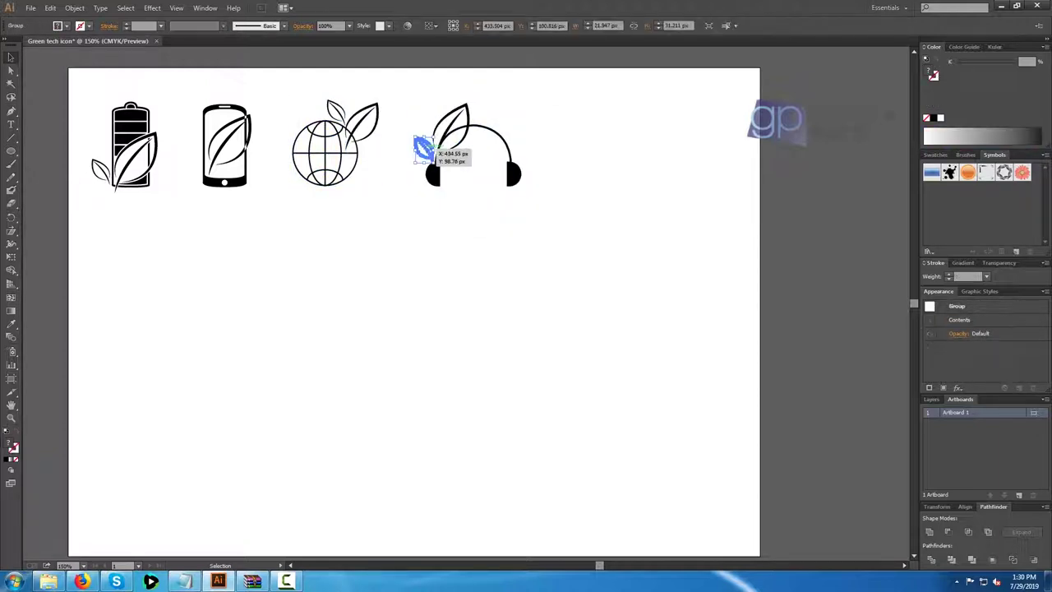
{"action": "left_click", "coordinate": [471, 124], "text": "shift"}
{"action": "left_click", "coordinate": [456, 121], "text": "shift"}
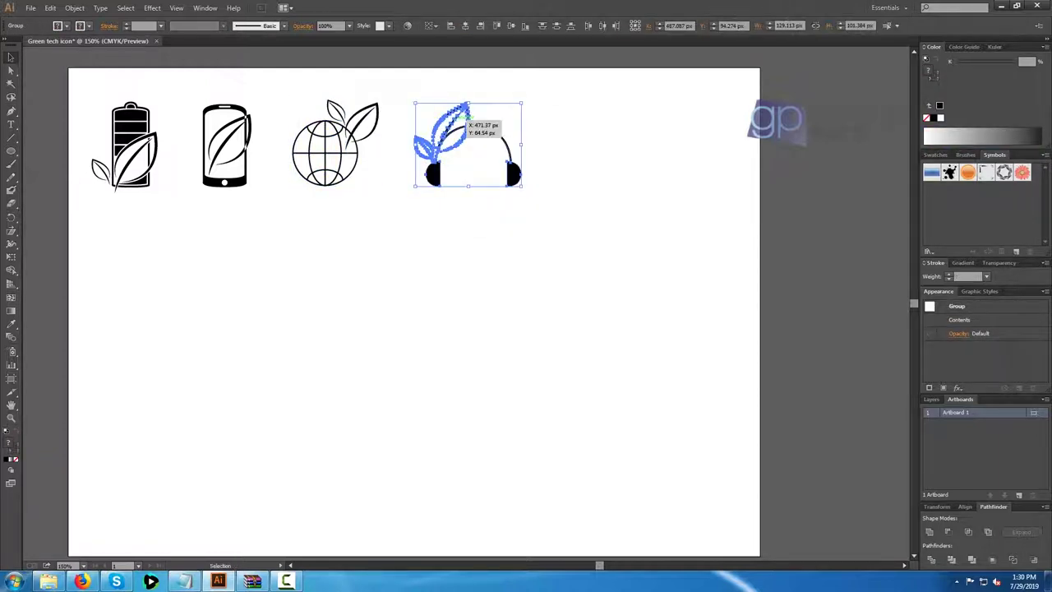
{"action": "left_click", "coordinate": [497, 163]}
{"action": "left_click", "coordinate": [507, 170]}
{"action": "right_click", "coordinate": [507, 170]}
{"action": "left_click", "coordinate": [540, 239]}
{"action": "left_click", "coordinate": [535, 232]}
Copy the headphones' large and small leaves together into the empty area below the icon row.
{"action": "left_click", "coordinate": [457, 118]}
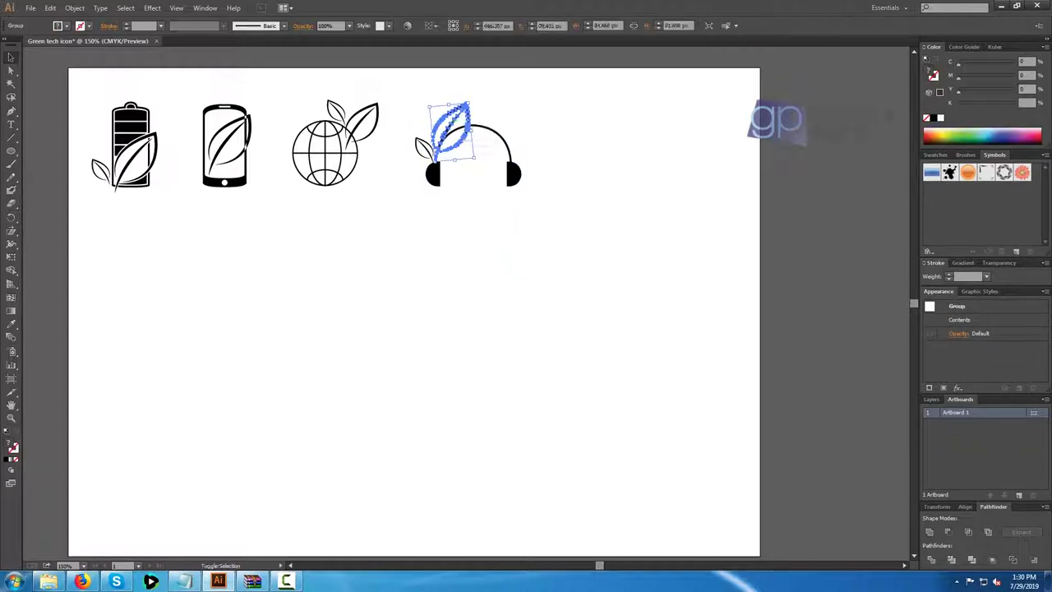
{"action": "left_click", "coordinate": [422, 148], "text": "shift"}
{"action": "left_click_drag", "start_coordinate": [425, 147], "coordinate": [523, 299]}
Regroup the headphones with both of their leaves.
{"action": "left_click_drag", "start_coordinate": [402, 95], "coordinate": [527, 197]}
{"action": "right_click", "coordinate": [514, 172]}
{"action": "left_click", "coordinate": [543, 226]}
{"action": "left_click", "coordinate": [602, 230]}
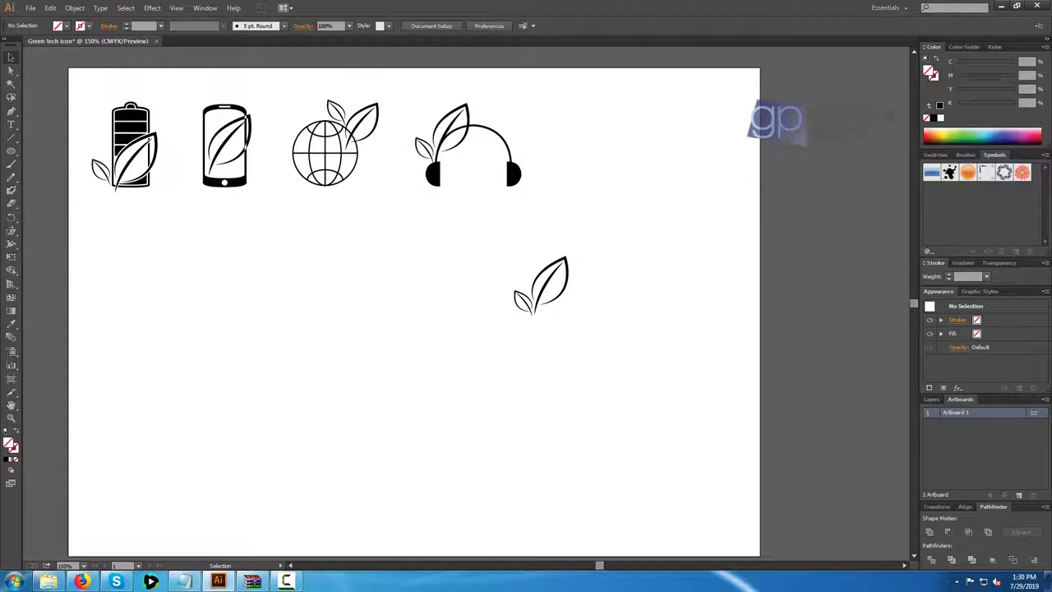
Place an enlarged copy of the leaf pair, about 97 × 107 px, to the right of the headphones icon.
{"action": "left_click", "coordinate": [543, 290]}
{"action": "left_click_drag", "start_coordinate": [569, 329], "coordinate": [589, 103]}
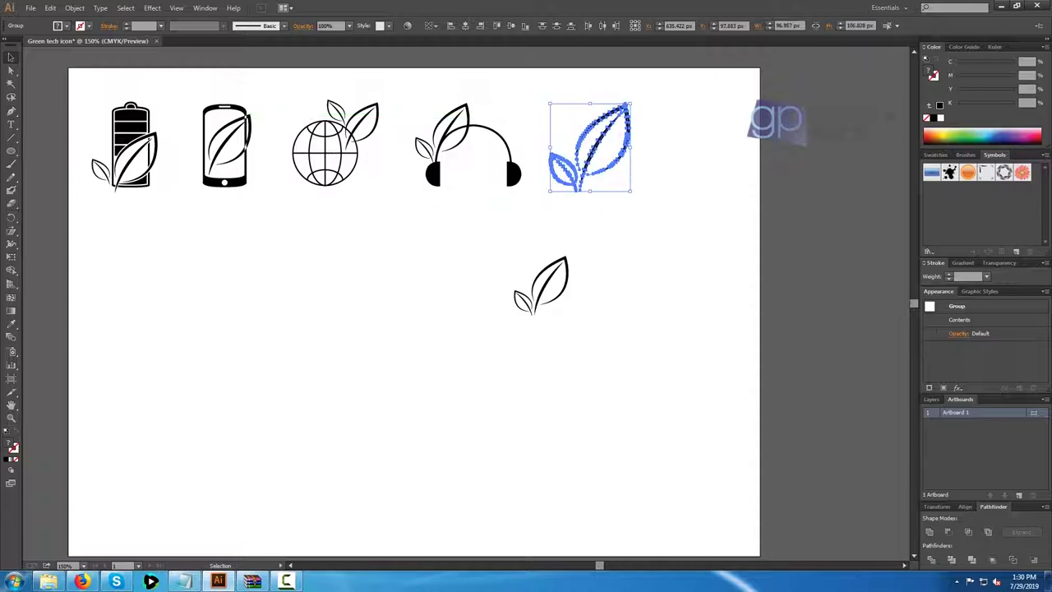
{"action": "key", "text": "ctrl+shift+a"}
{"action": "key", "text": "p"}
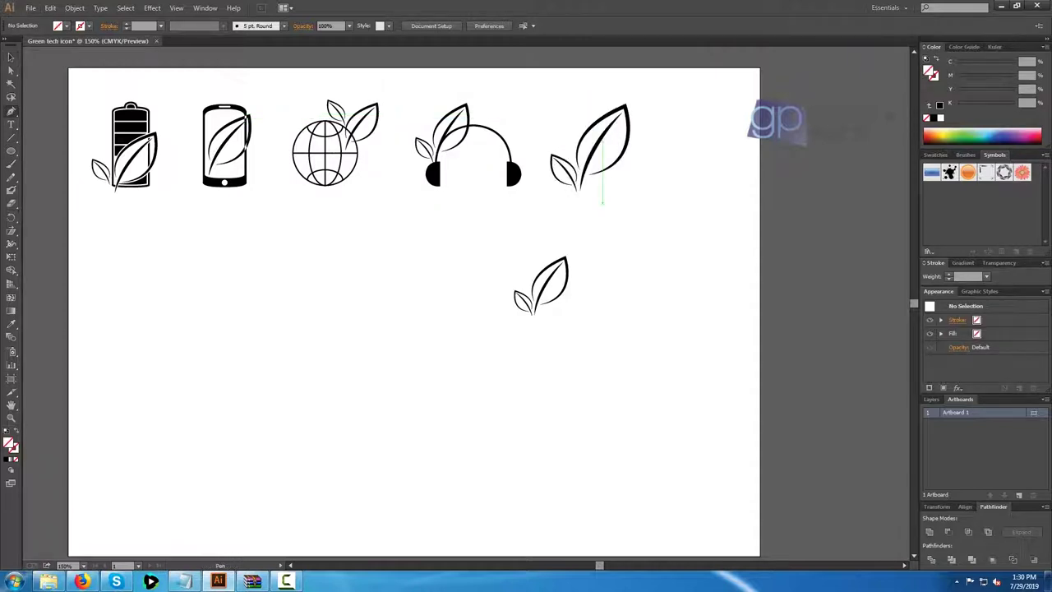
{"action": "left_click", "coordinate": [632, 132]}
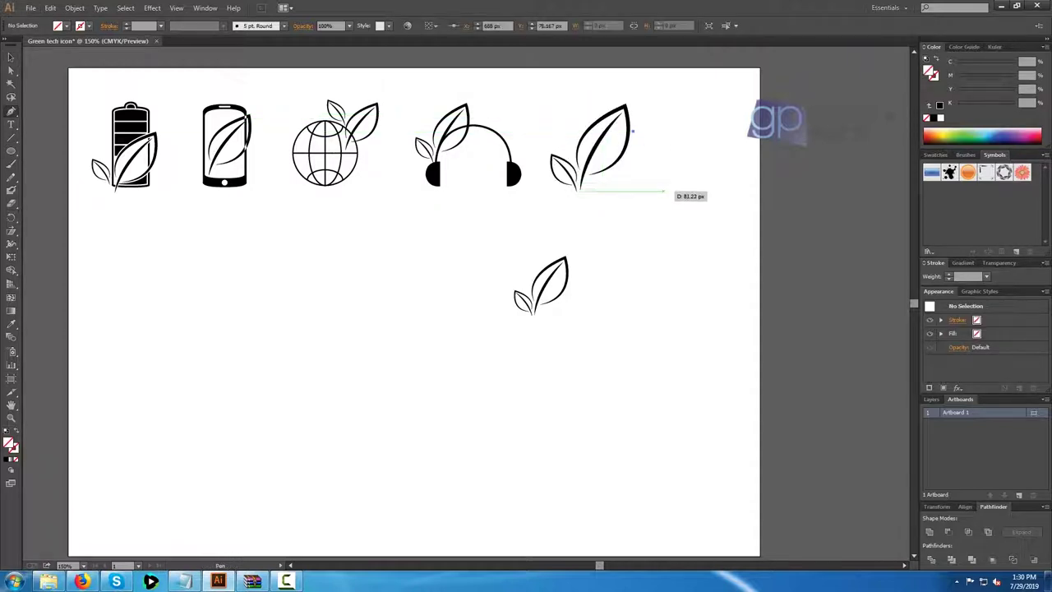
{"action": "left_click_drag", "start_coordinate": [666, 190], "coordinate": [675, 220]}
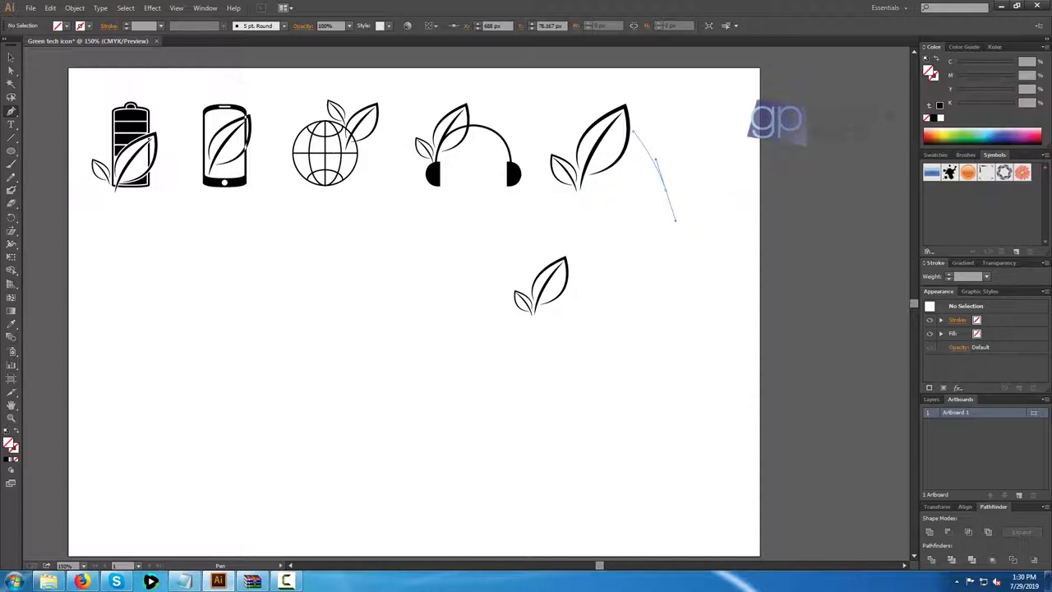
{"action": "key", "text": "ctrl+z"}
{"action": "key", "text": "ctrl+z"}
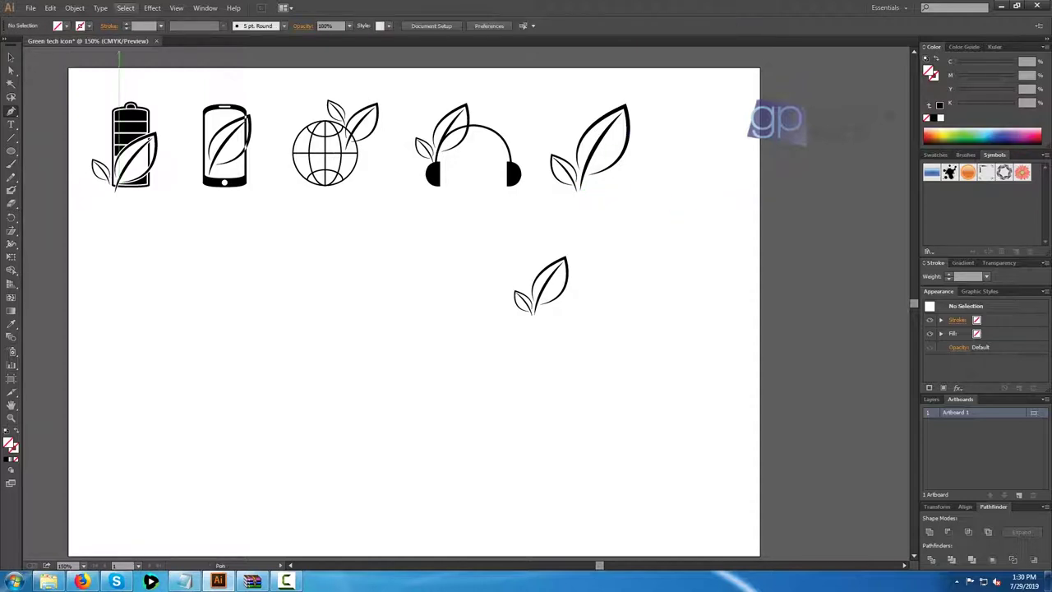
Set a black 1 pt stroke with no fill for drawing beside the enlarged leaf pair.
{"action": "left_click", "coordinate": [88, 26]}
{"action": "left_click", "coordinate": [31, 45]}
{"action": "key", "text": "Escape"}
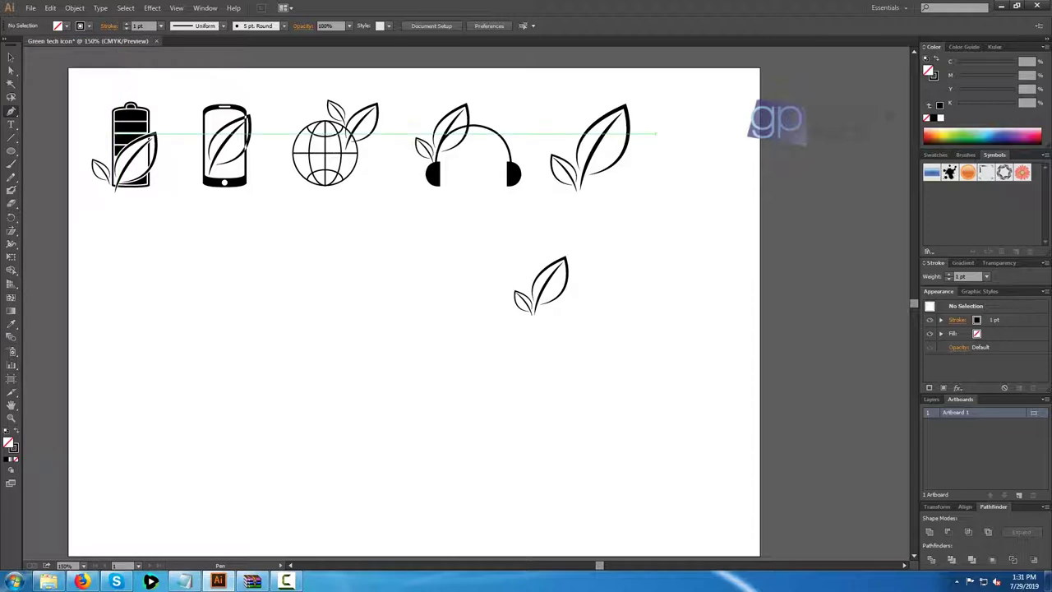
{"action": "scroll", "coordinate": [630, 105], "scroll_direction": "up", "scroll_amount": 3}
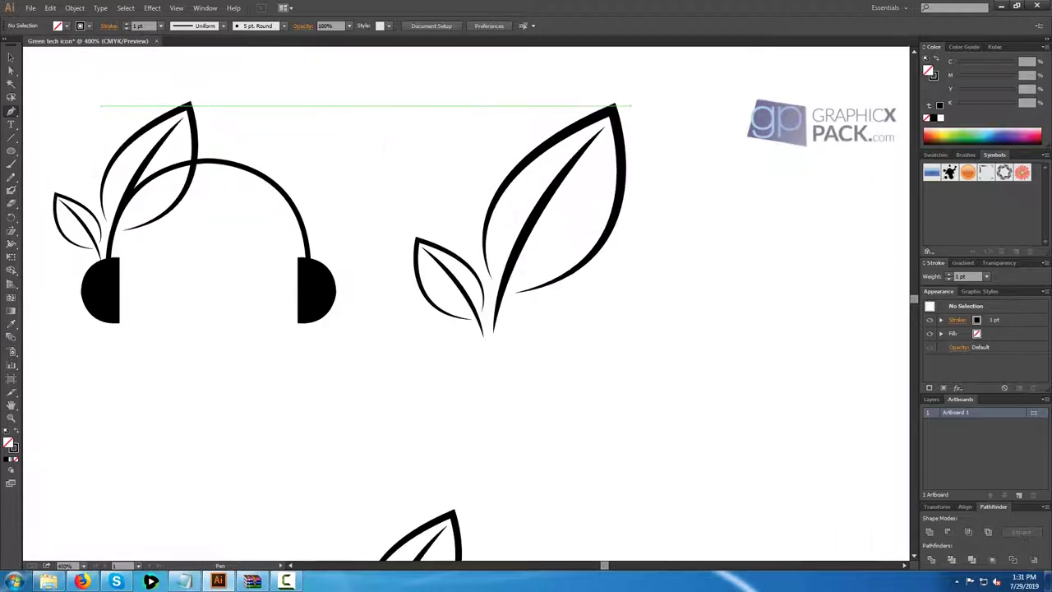
Draw a curved roof line with the Pen tool, running down and outward from beside the large leaf's tip.
{"action": "left_click_drag", "start_coordinate": [630, 106], "coordinate": [449, 170]}
{"action": "left_click", "coordinate": [447, 169]}
{"action": "mouse_move", "coordinate": [515, 288]}
{"action": "left_mouse_down"}
{"action": "mouse_move", "coordinate": [529, 328]}
{"action": "mouse_move", "coordinate": [557, 331]}
{"action": "left_mouse_up"}
{"action": "key", "text": "Right"}
{"action": "key", "text": "Right"}
{"action": "key", "text": "Right"}
{"action": "key", "text": "Right"}
{"action": "key", "text": "Right"}
{"action": "key", "text": "Right"}
{"action": "key", "text": "Right"}
{"action": "key", "text": "Down"}
{"action": "key", "text": "Down"}
{"action": "key", "text": "Down"}
{"action": "key", "text": "Down"}
{"action": "key", "text": "Down"}
{"action": "key", "text": "Down"}
{"action": "key", "text": "Up"}
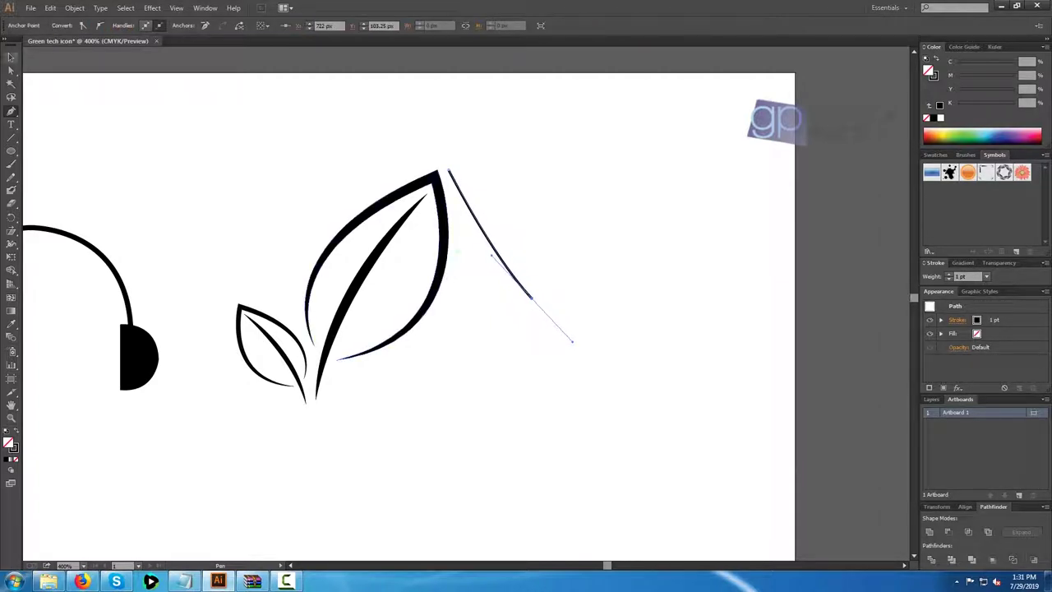
{"action": "left_click", "coordinate": [531, 297]}
{"action": "key", "text": "v"}
Draw a vertical wall below the roof line and continue it as a horizontal base line toward the leaf stems.
{"action": "left_click", "coordinate": [491, 255], "text": "ctrl"}
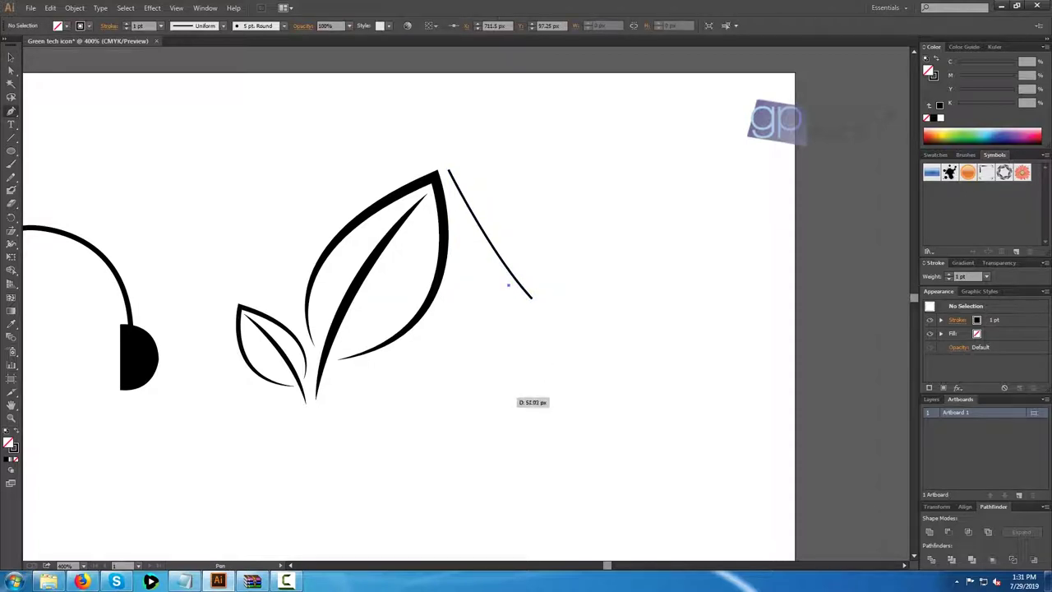
{"action": "left_click", "coordinate": [509, 400]}
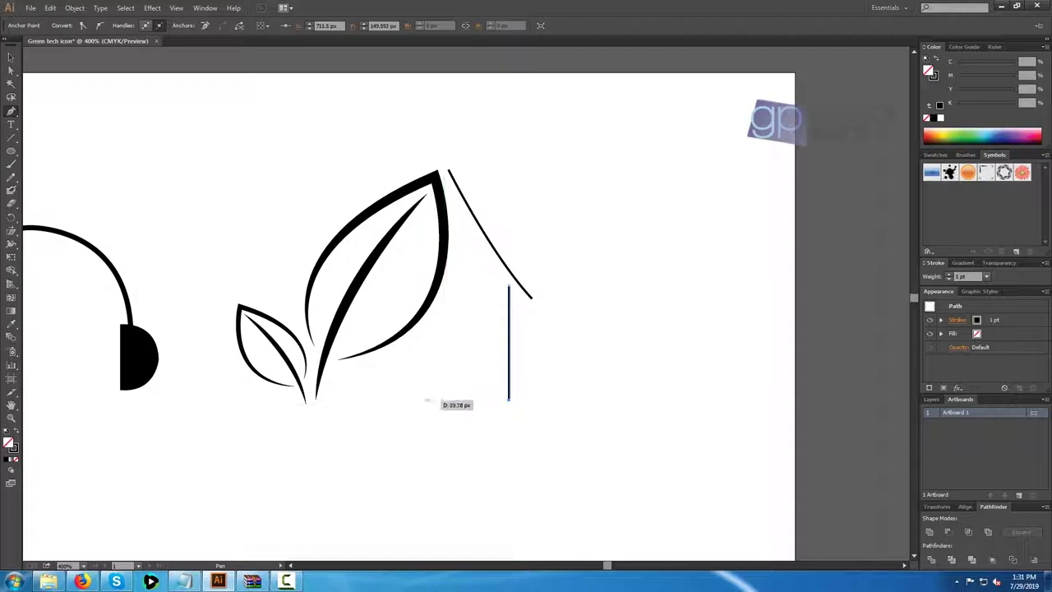
{"action": "left_click", "coordinate": [326, 401]}
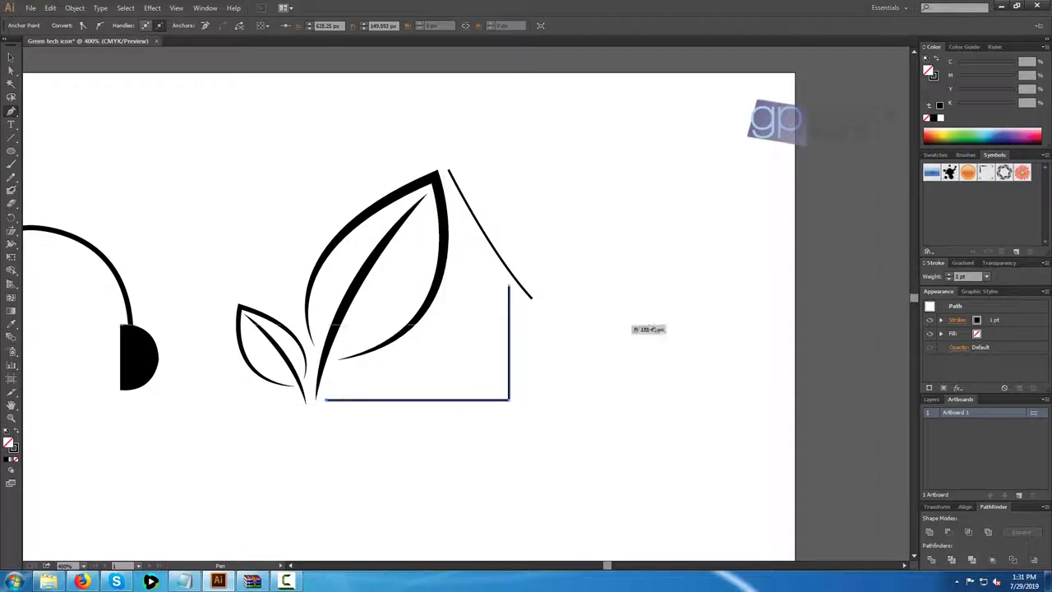
Give the roof, wall and base lines a width profile tapered at both ends and a 4 pt stroke.
{"action": "left_click", "coordinate": [11, 57]}
{"action": "left_click", "coordinate": [156, 123]}
{"action": "left_click_drag", "start_coordinate": [566, 247], "coordinate": [493, 329]}
{"action": "left_click", "coordinate": [223, 26]}
{"action": "left_click", "coordinate": [194, 62]}
{"action": "left_click", "coordinate": [149, 25]}
{"action": "left_click", "coordinate": [173, 98]}
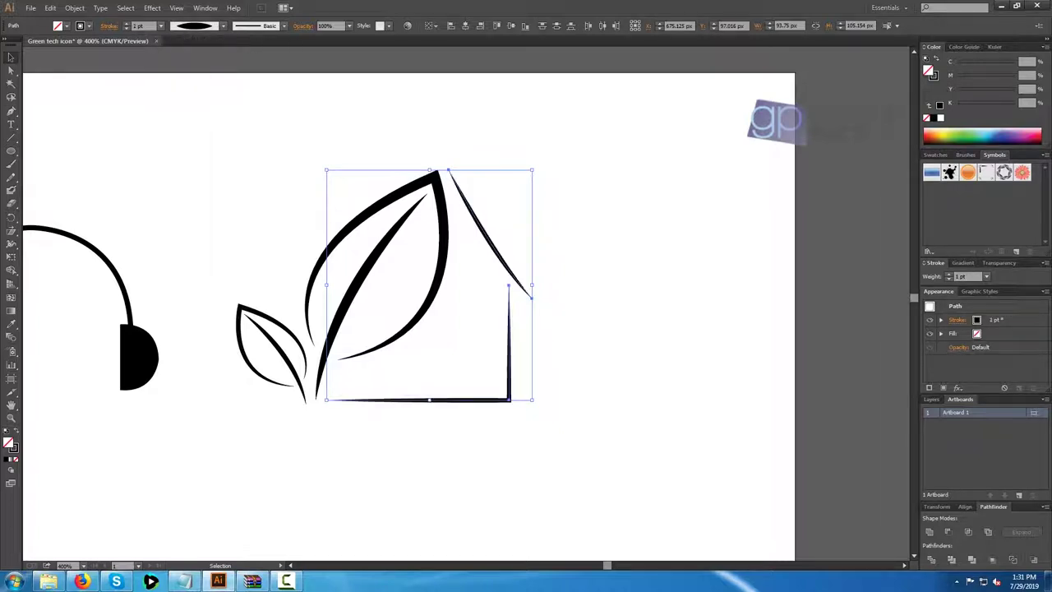
{"action": "left_click", "coordinate": [149, 26]}
{"action": "left_click", "coordinate": [173, 112]}
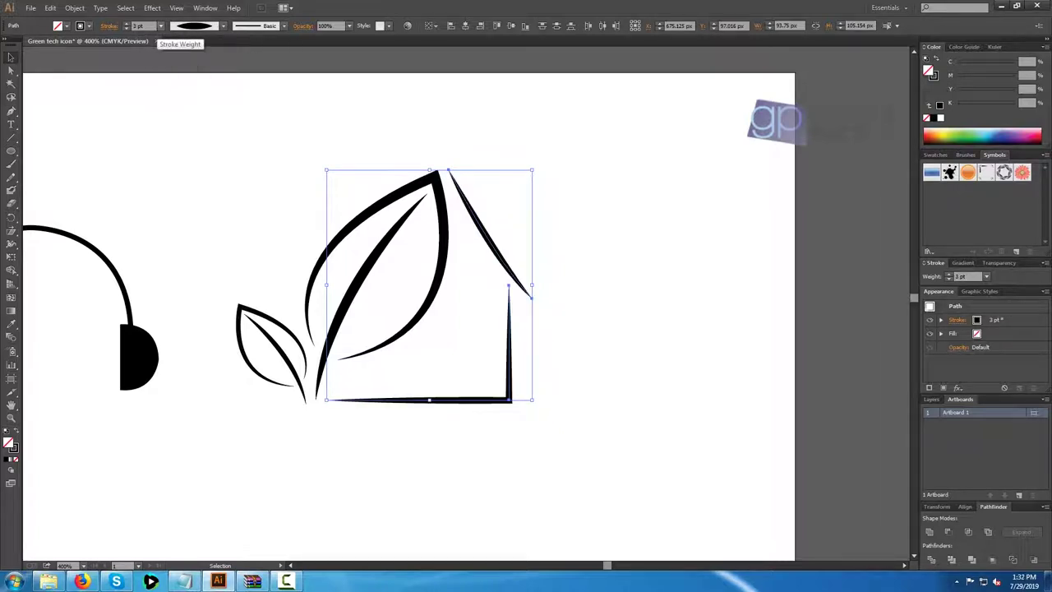
{"action": "left_click", "coordinate": [161, 26]}
{"action": "left_click", "coordinate": [173, 112]}
{"action": "left_click", "coordinate": [193, 148]}
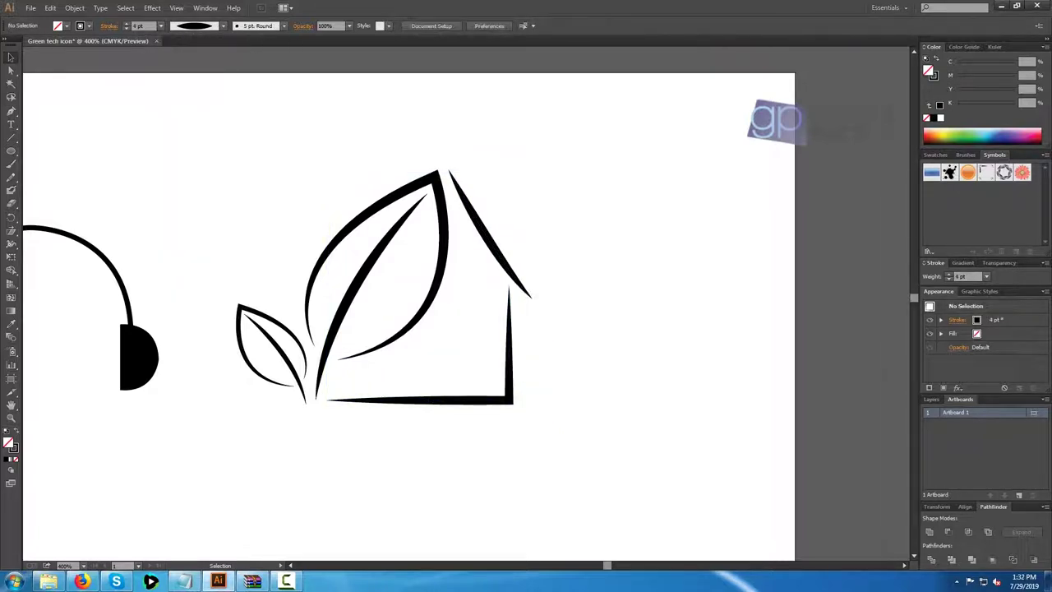
Try a solid black corner window, about 20 × 27 px, with one side following the large leaf's lower curve.
{"action": "left_click", "coordinate": [450, 285]}
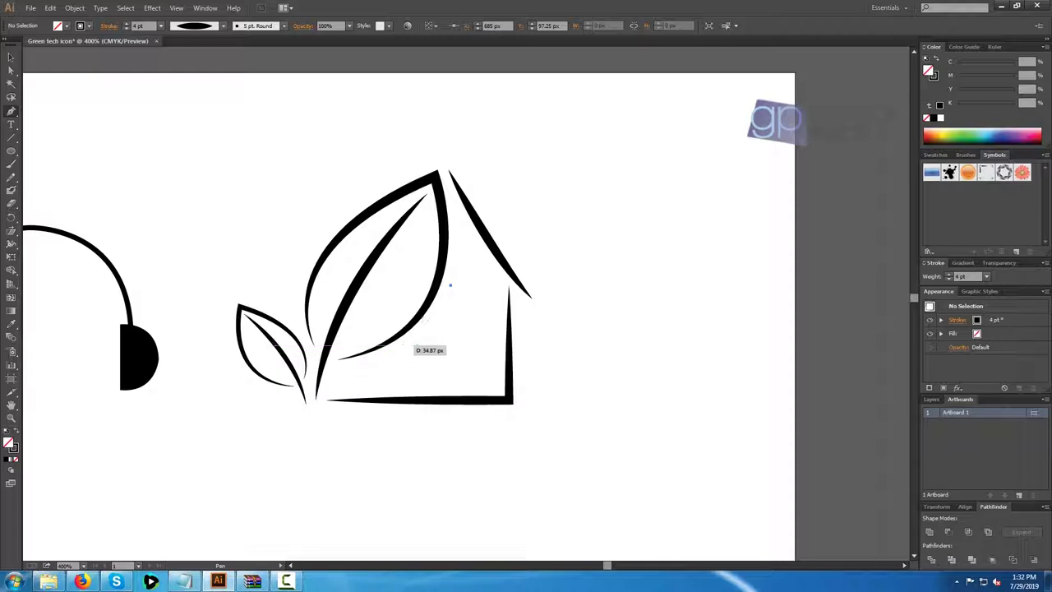
{"action": "left_click_drag", "start_coordinate": [406, 346], "coordinate": [436, 333]}
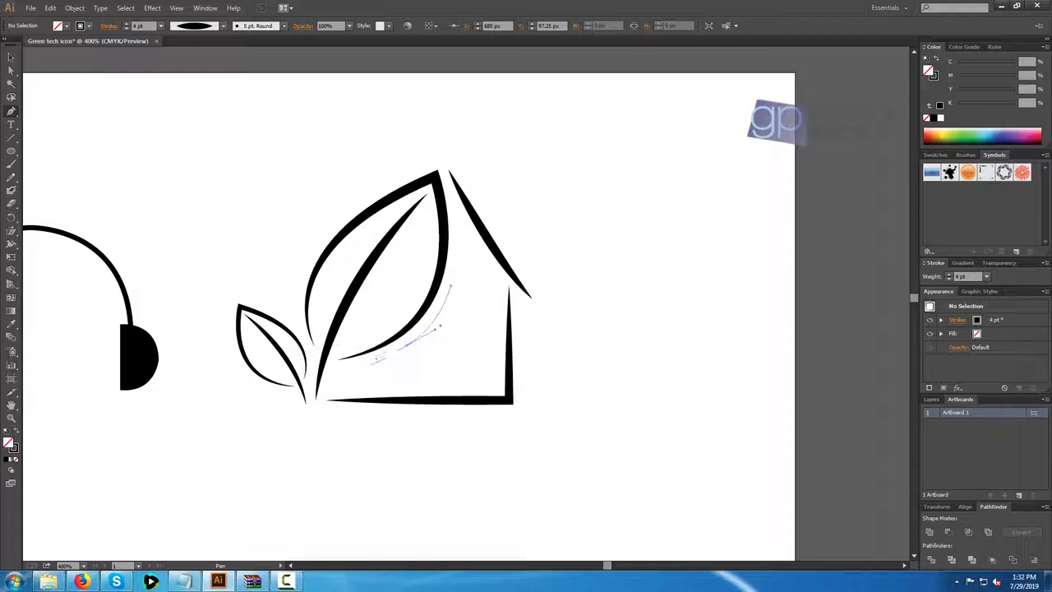
{"action": "left_click_drag", "start_coordinate": [371, 365], "coordinate": [371, 364]}
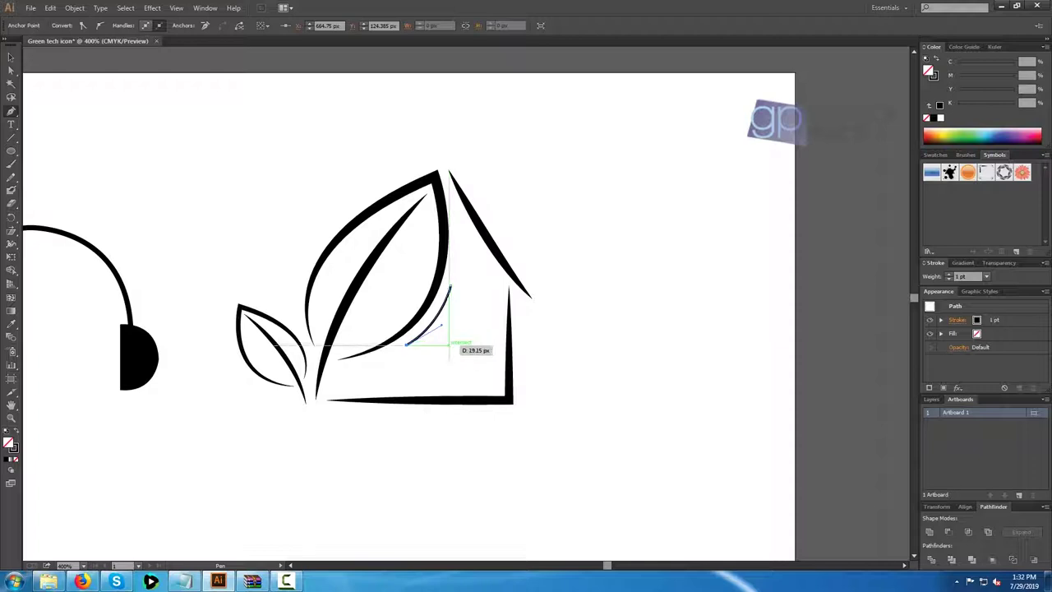
{"action": "left_click", "coordinate": [451, 344]}
{"action": "left_click", "coordinate": [451, 285]}
{"action": "key", "text": "v"}
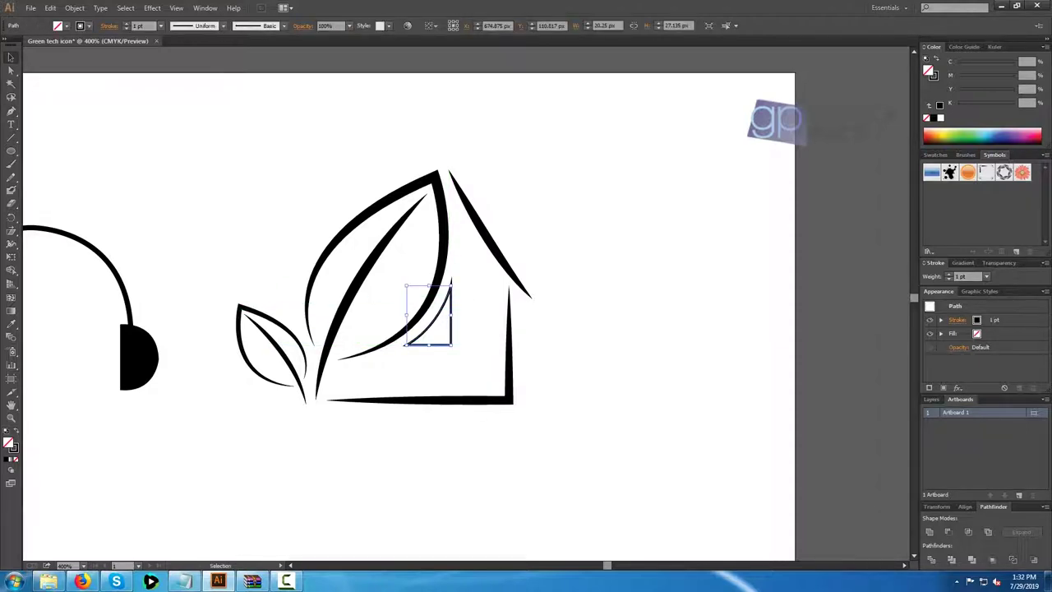
{"action": "key", "text": "shift+x"}
{"action": "key", "text": "ctrl+shift+a"}
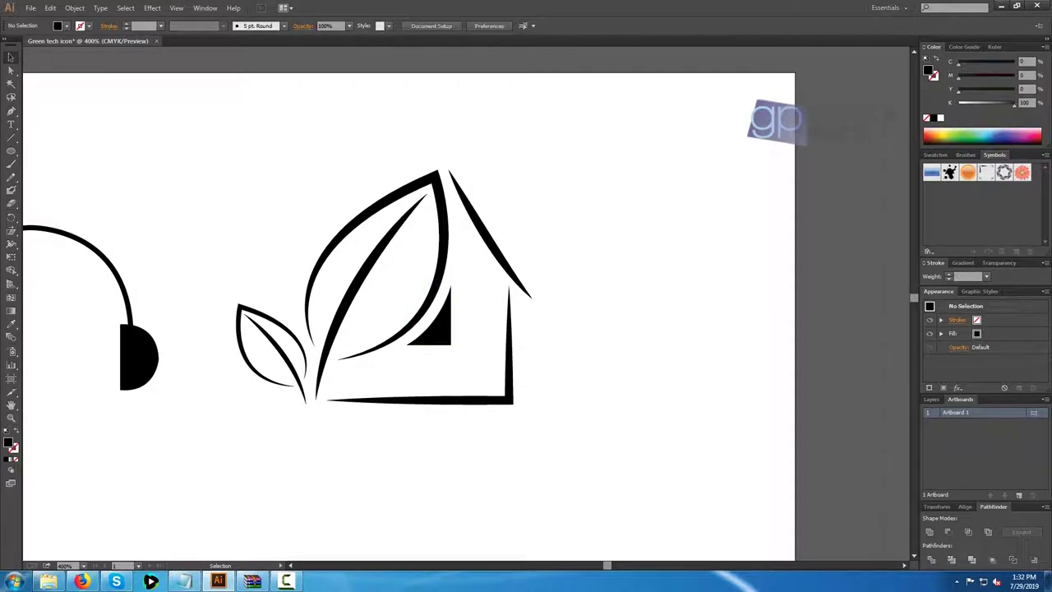
Undo the black corner window beside the large leaf, keeping the house lines at 4 pt.
{"action": "key", "text": "ctrl+z"}
{"action": "key", "text": "ctrl+z"}
{"action": "key", "text": "ctrl+z"}
{"action": "key", "text": "ctrl+z"}
{"action": "key", "text": "ctrl+z"}
{"action": "key", "text": "ctrl+z"}
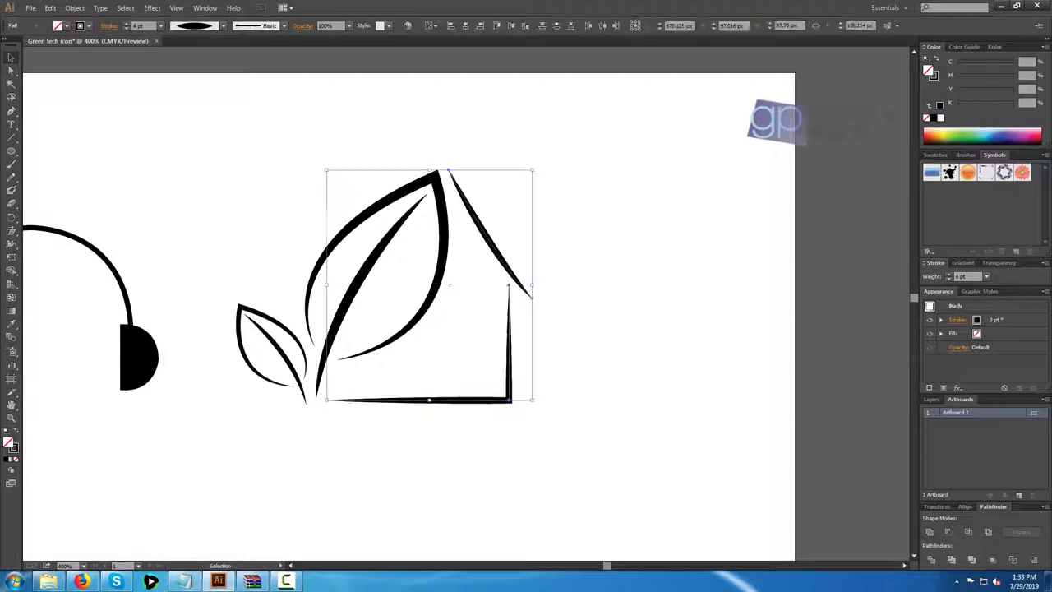
{"action": "key", "text": "ctrl+shift+a"}
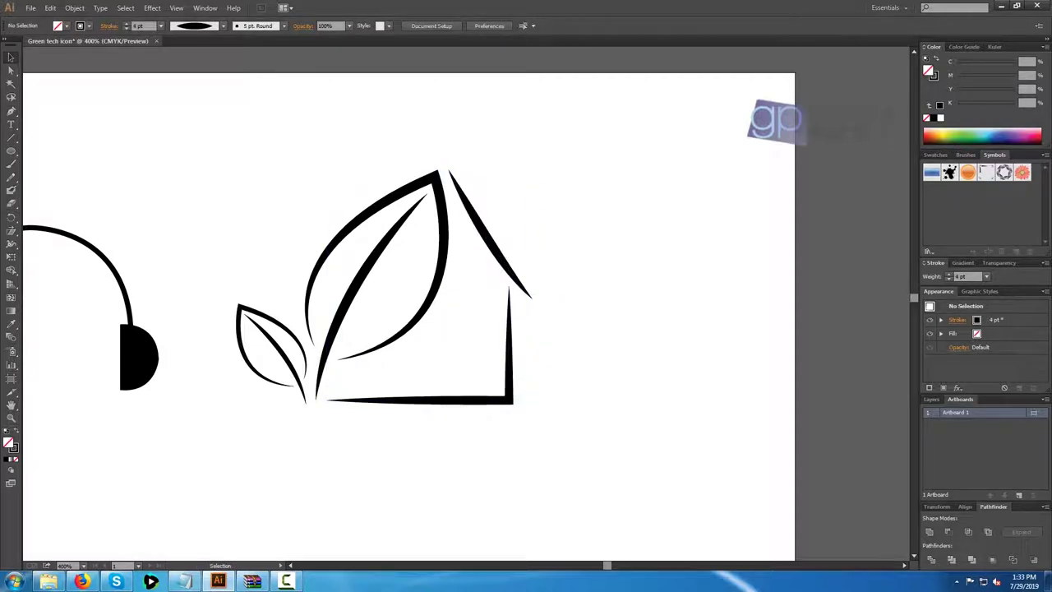
Shrink both leaves together to about 48 × 53 px and place them beside the upper end of the roof line.
{"action": "left_click", "coordinate": [321, 367]}
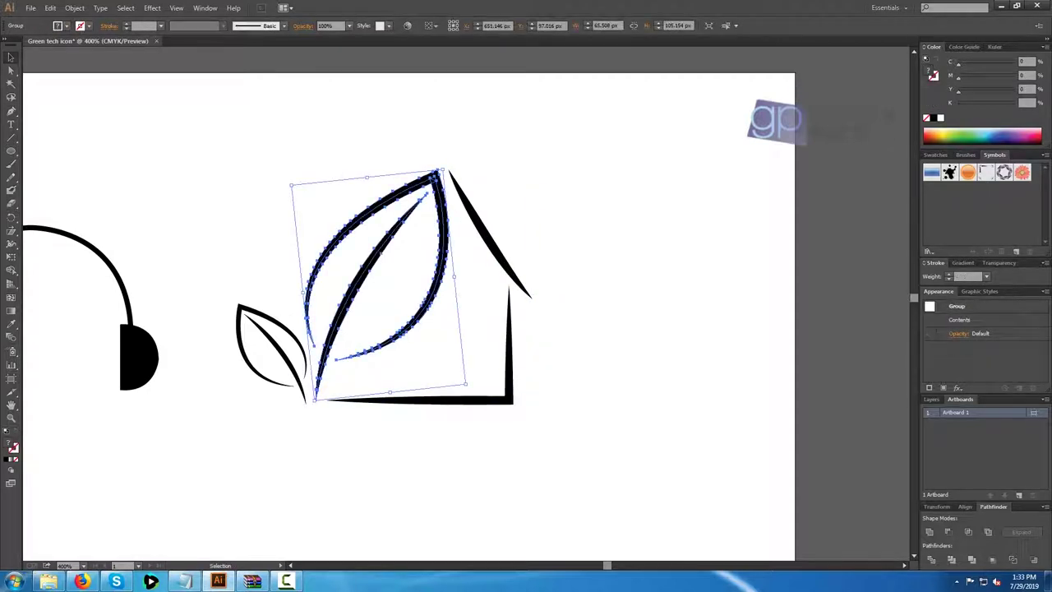
{"action": "left_click", "coordinate": [293, 374], "text": "shift"}
{"action": "left_click_drag", "start_coordinate": [344, 403], "coordinate": [395, 287]}
{"action": "left_click_drag", "start_coordinate": [350, 234], "coordinate": [401, 210]}
{"action": "key", "text": "ctrl+shift+a"}
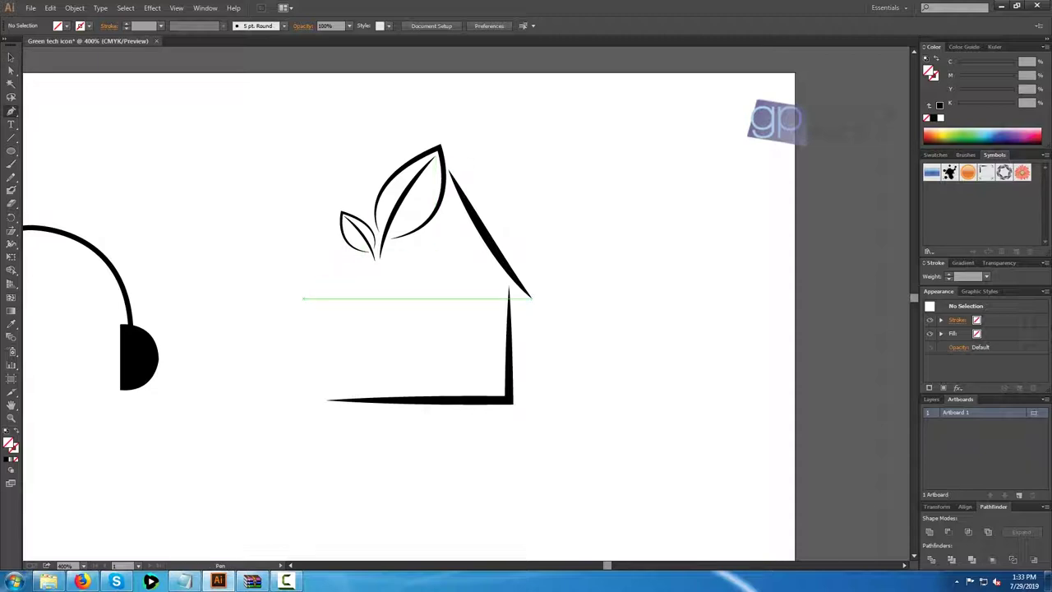
Extend the house base with a left wall about 52 px high, matching the right wall.
{"action": "left_click", "coordinate": [509, 289]}
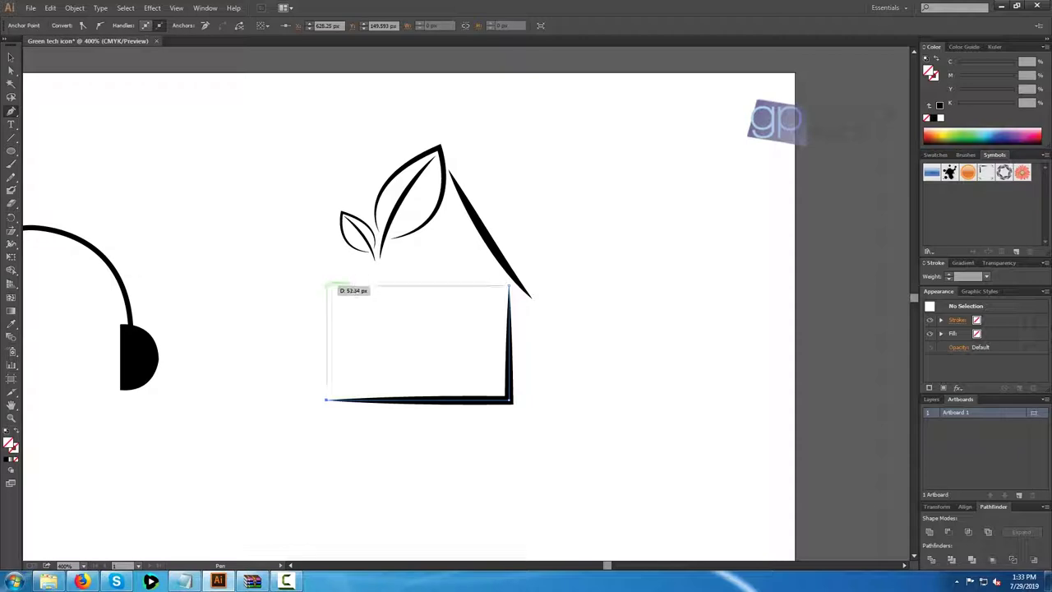
{"action": "left_click", "coordinate": [326, 286]}
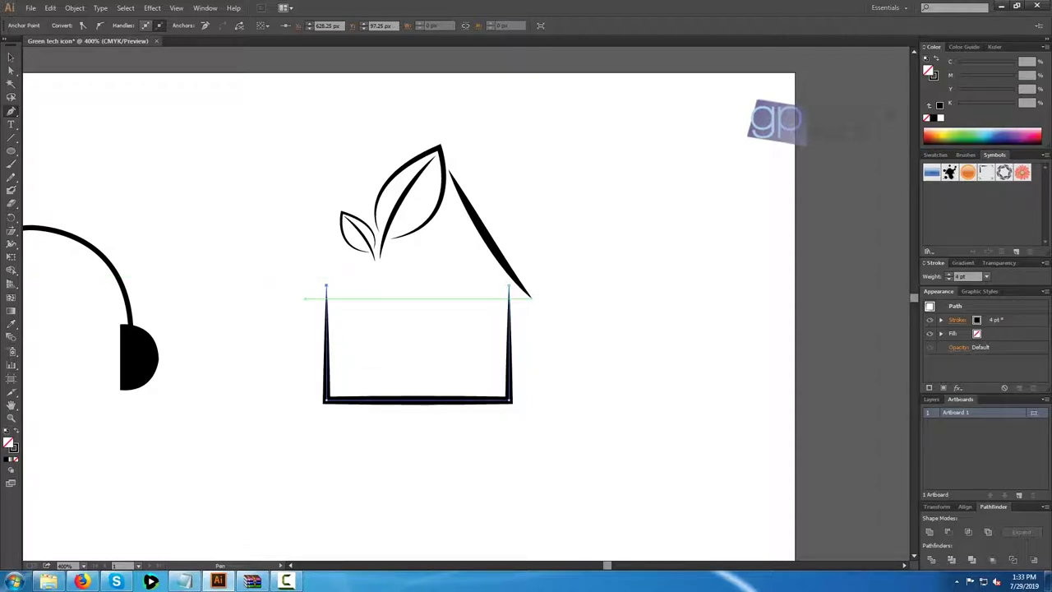
{"action": "left_click", "coordinate": [304, 297], "text": "ctrl"}
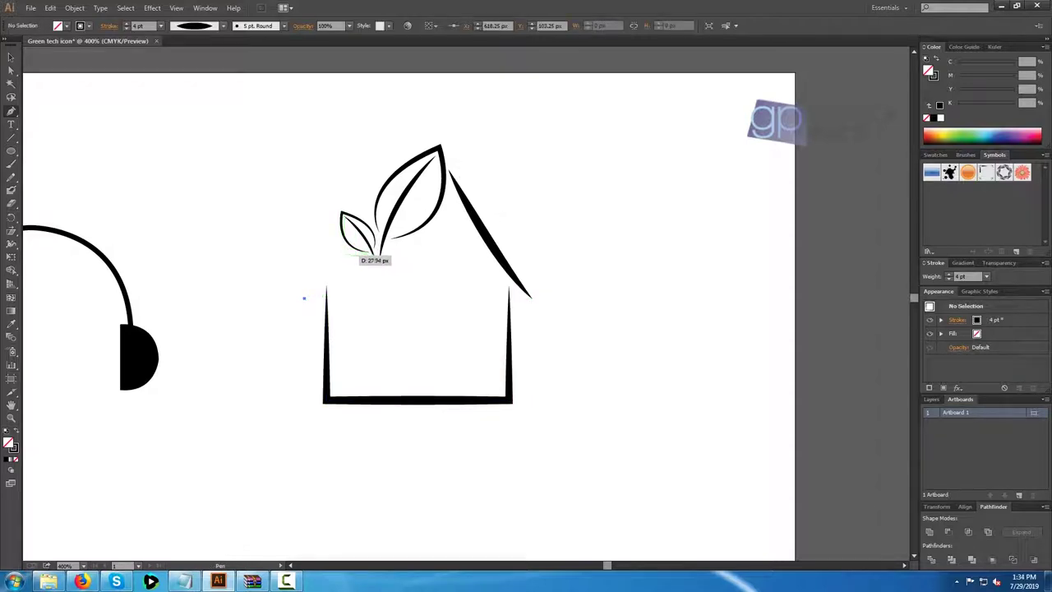
{"action": "key", "text": "ctrl+z"}
{"action": "left_click", "coordinate": [10, 58]}
{"action": "left_click", "coordinate": [279, 172]}
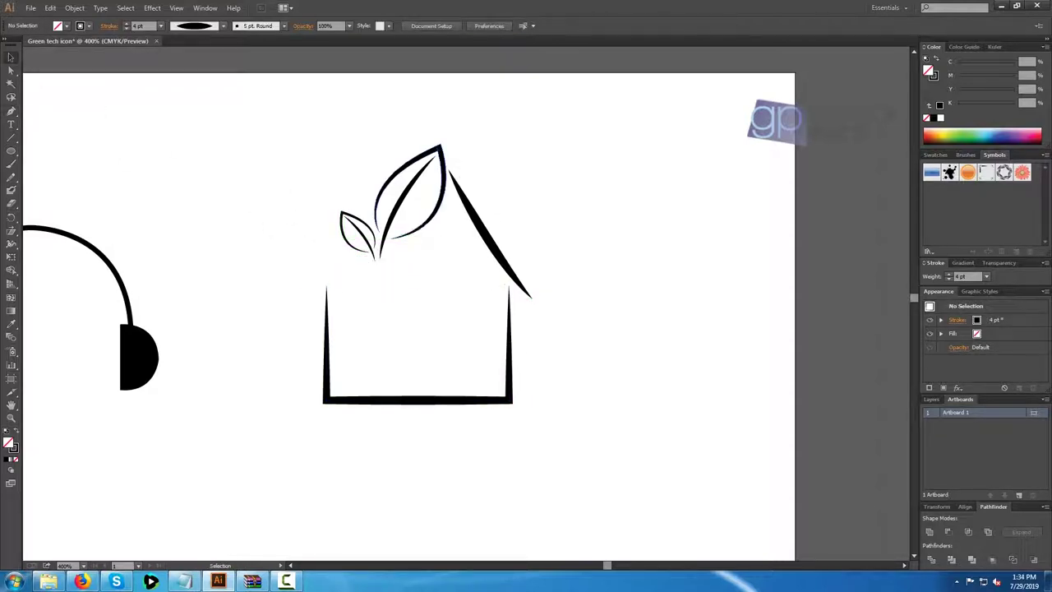
Move both leaves together out of the way, to the empty area right of the house.
{"action": "left_click_drag", "start_coordinate": [396, 204], "coordinate": [640, 219]}
{"action": "key", "text": "ctrl+z"}
{"action": "left_click_drag", "start_coordinate": [291, 183], "coordinate": [396, 258]}
{"action": "left_click_drag", "start_coordinate": [394, 216], "coordinate": [676, 189]}
Reshape the roof line so its upper end sits above the house's centre and the line bends inward.
{"action": "left_click", "coordinate": [460, 188]}
{"action": "key", "text": "a"}
{"action": "left_click_drag", "start_coordinate": [448, 169], "coordinate": [419, 174]}
{"action": "key", "text": "ctrl+z"}
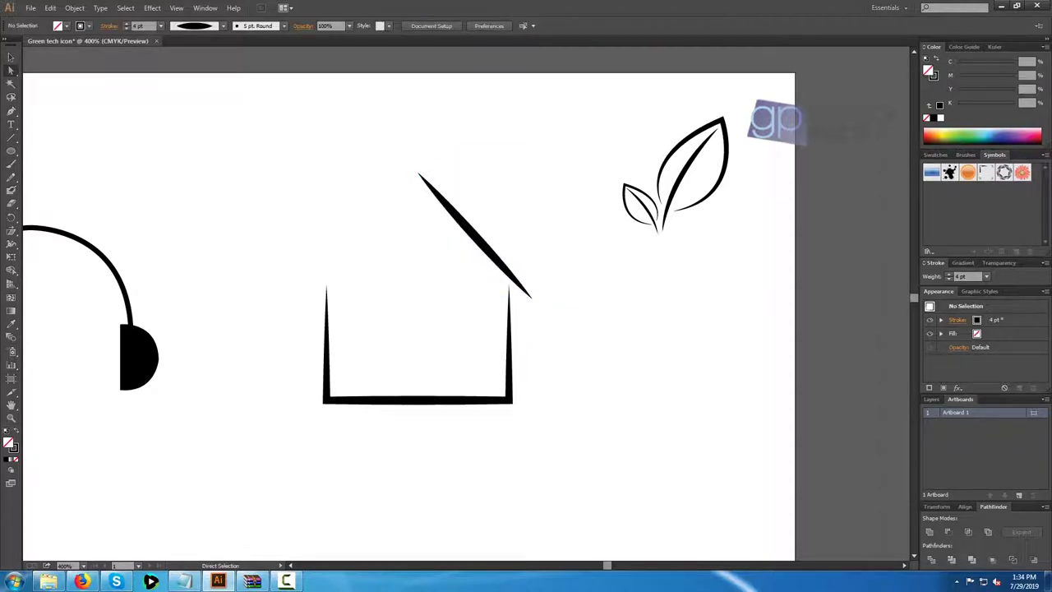
{"action": "left_click", "coordinate": [492, 253]}
{"action": "mouse_move", "coordinate": [493, 250]}
{"action": "left_mouse_down"}
{"action": "mouse_move", "coordinate": [475, 265]}
{"action": "mouse_move", "coordinate": [507, 267]}
{"action": "left_mouse_up"}
{"action": "key", "text": "v"}
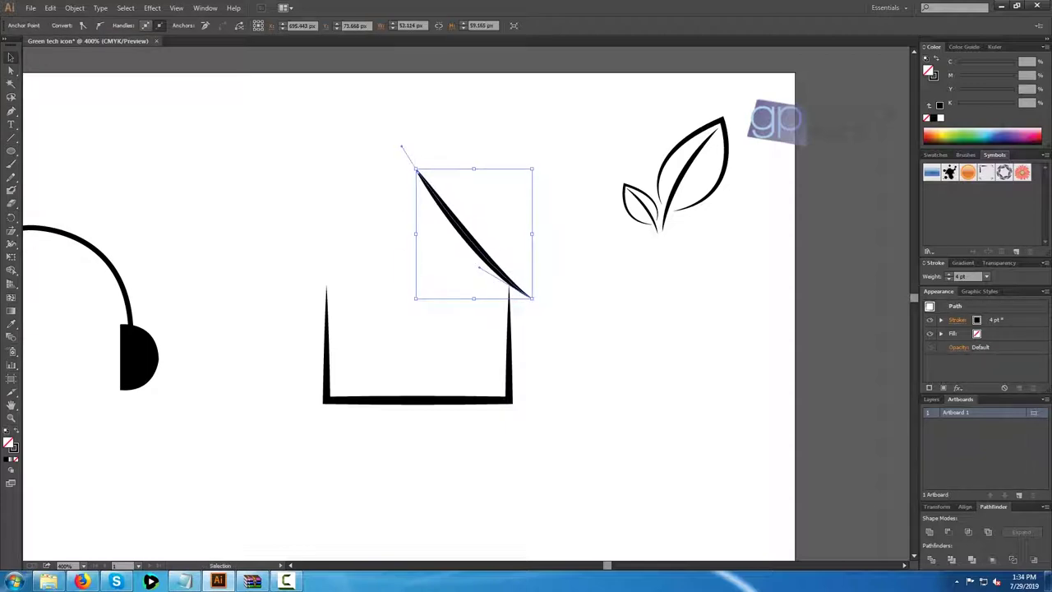
{"action": "left_click", "coordinate": [546, 218]}
Nudge the reshaped right roof line slightly upward above the wall.
{"action": "left_click", "coordinate": [475, 245]}
{"action": "key", "text": "Up"}
{"action": "key", "text": "Up"}
{"action": "key", "text": "Up"}
{"action": "key", "text": "Up"}
Move the leaf pair back to the left of the roof peak.
{"action": "left_click", "coordinate": [566, 226]}
{"action": "left_click_drag", "start_coordinate": [654, 207], "coordinate": [342, 224]}
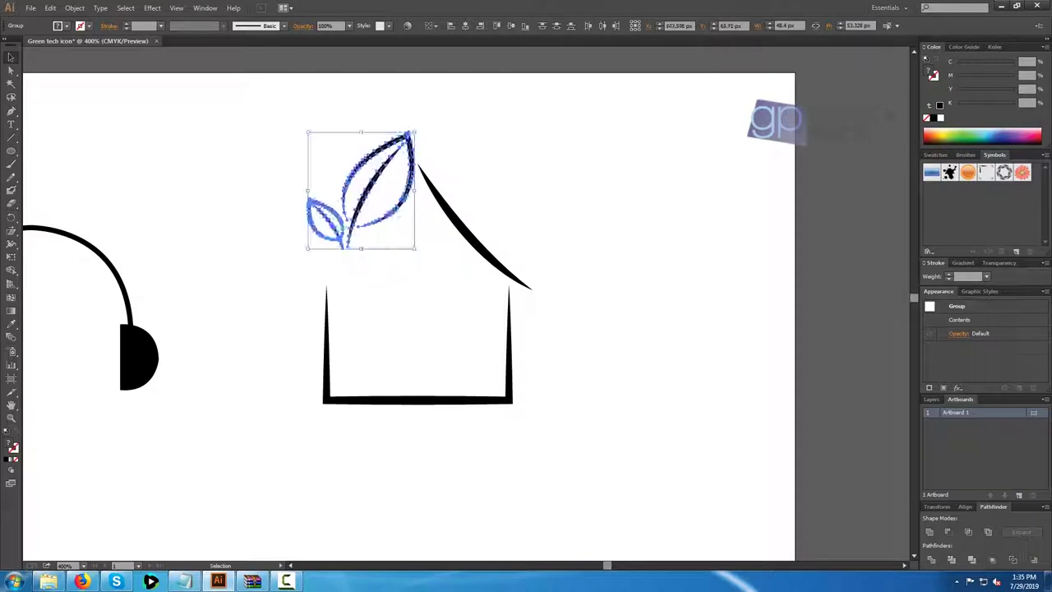
{"action": "key", "text": "ctrl+shift+a"}
Create a horizontally mirrored copy of the roof line and shift it left until both halves meet at the peak.
{"action": "right_click", "coordinate": [467, 230]}
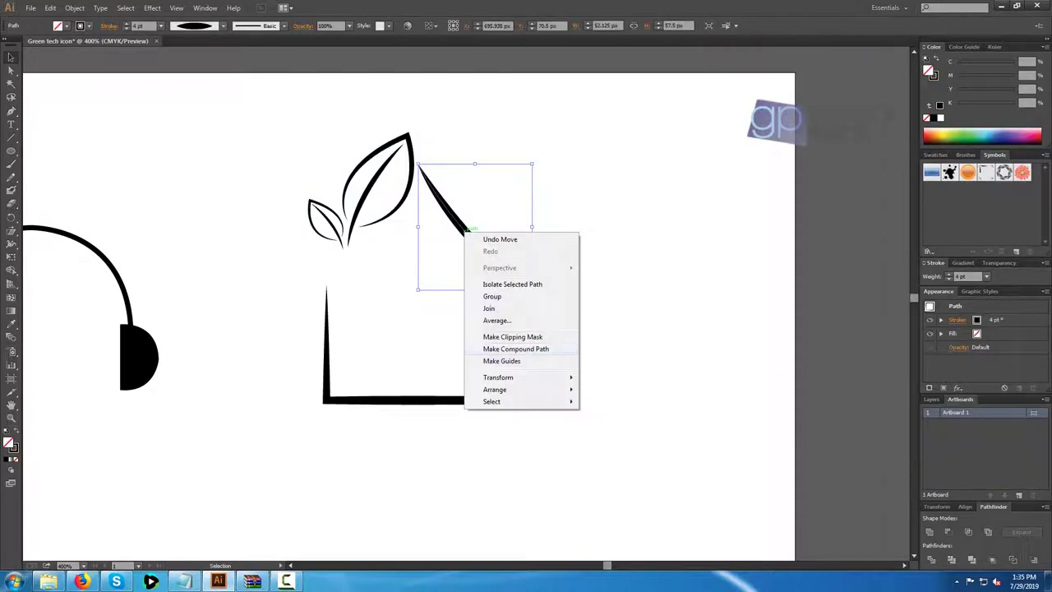
{"action": "mouse_move", "coordinate": [493, 376]}
{"action": "left_click", "coordinate": [616, 419]}
{"action": "left_click", "coordinate": [767, 289]}
{"action": "key", "text": "Left"}
{"action": "key", "text": "Left"}
{"action": "key", "text": "Left"}
{"action": "key", "text": "Left"}
{"action": "key", "text": "Left"}
{"action": "key", "text": "Left"}
{"action": "key", "text": "Left"}
{"action": "key", "text": "Left"}
{"action": "key", "text": "Left"}
{"action": "key", "text": "Left"}
{"action": "key", "text": "Left"}
{"action": "key", "text": "Left"}
{"action": "key", "text": "Left"}
{"action": "key", "text": "Left"}
{"action": "key", "text": "Left"}
{"action": "key", "text": "Left"}
{"action": "key", "text": "Left"}
{"action": "key", "text": "Left"}
{"action": "key", "text": "Left"}
{"action": "key", "text": "Left"}
{"action": "key", "text": "Right"}
{"action": "key", "text": "Right"}
{"action": "key", "text": "Right"}
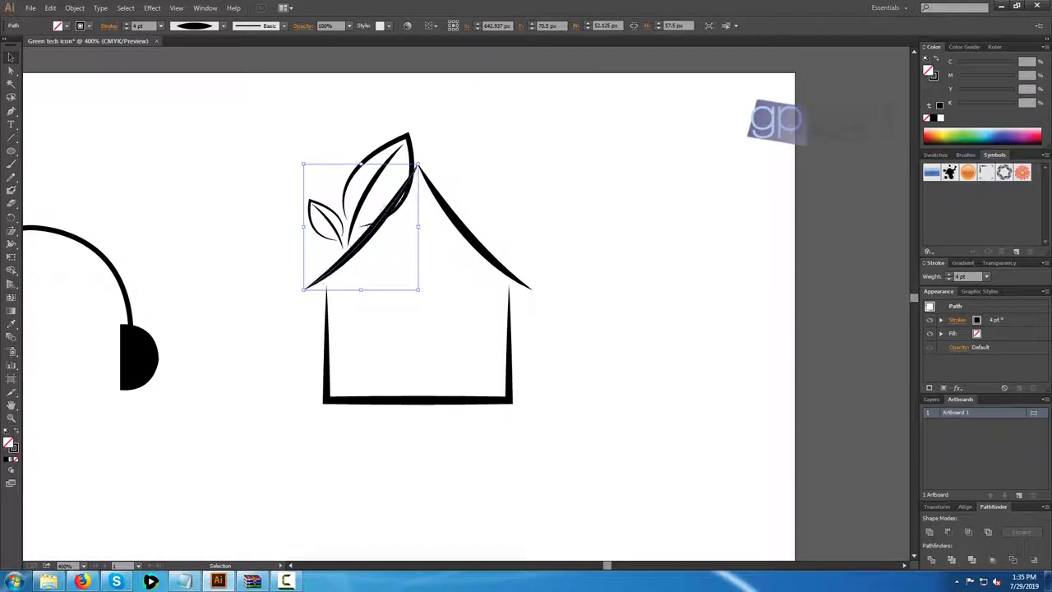
{"action": "key", "text": "ctrl+shift+a"}
Shorten the left roof line so its upper end stops below the leaf pair, and adjust its curve.
{"action": "left_click", "coordinate": [368, 231]}
{"action": "key", "text": "a"}
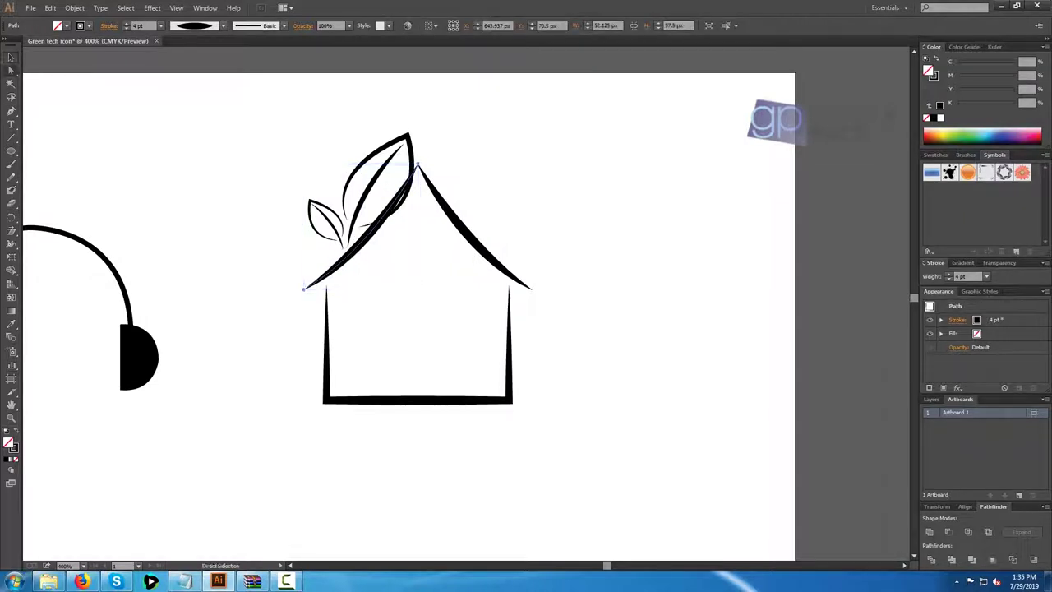
{"action": "left_click_drag", "start_coordinate": [417, 168], "coordinate": [372, 234]}
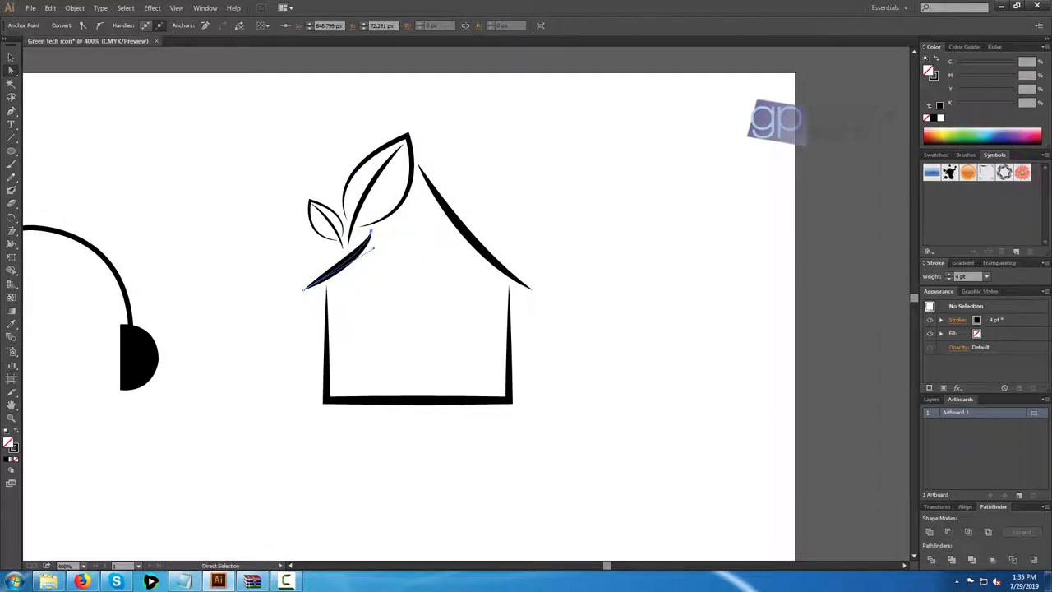
{"action": "left_click", "coordinate": [345, 260]}
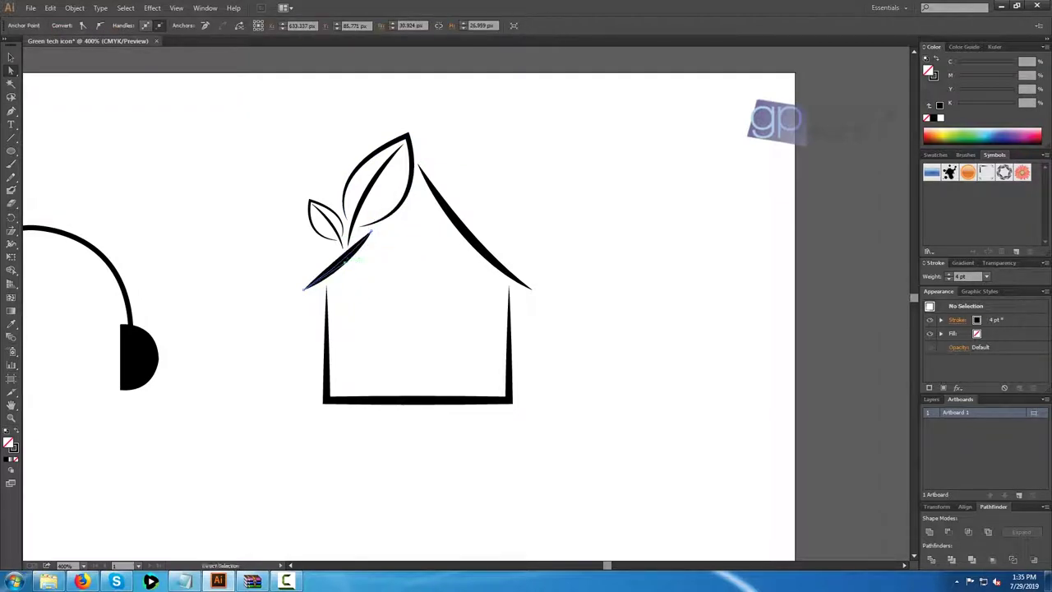
{"action": "left_click_drag", "start_coordinate": [345, 261], "coordinate": [352, 266]}
{"action": "left_click", "coordinate": [358, 269]}
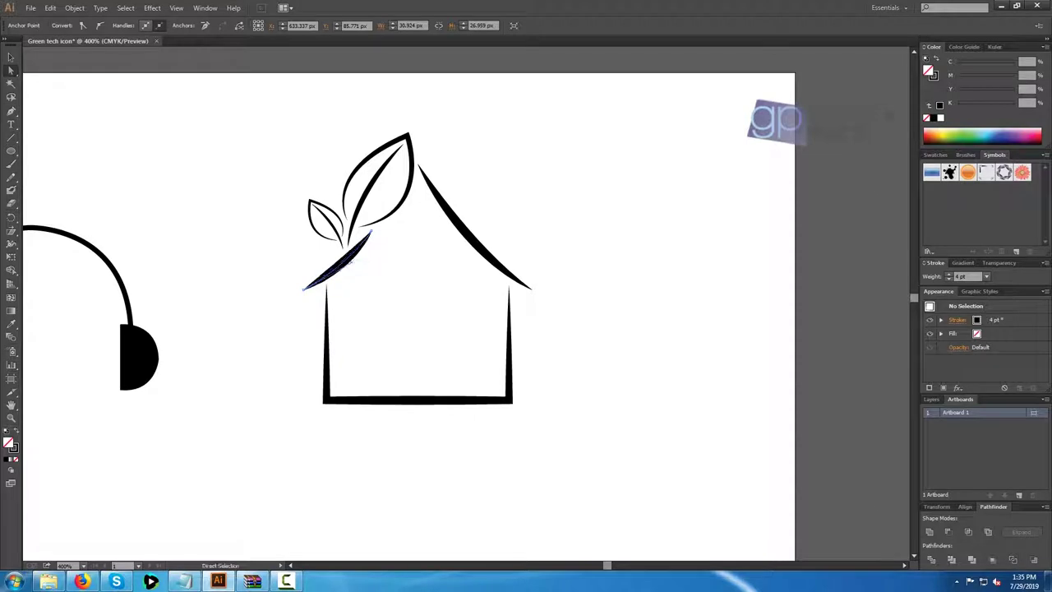
{"action": "key", "text": "p"}
Draw a 29 × 29 px square window in the centre of the house with a tapered 4 pt stroke.
{"action": "left_click_drag", "start_coordinate": [11, 150], "coordinate": [45, 154]}
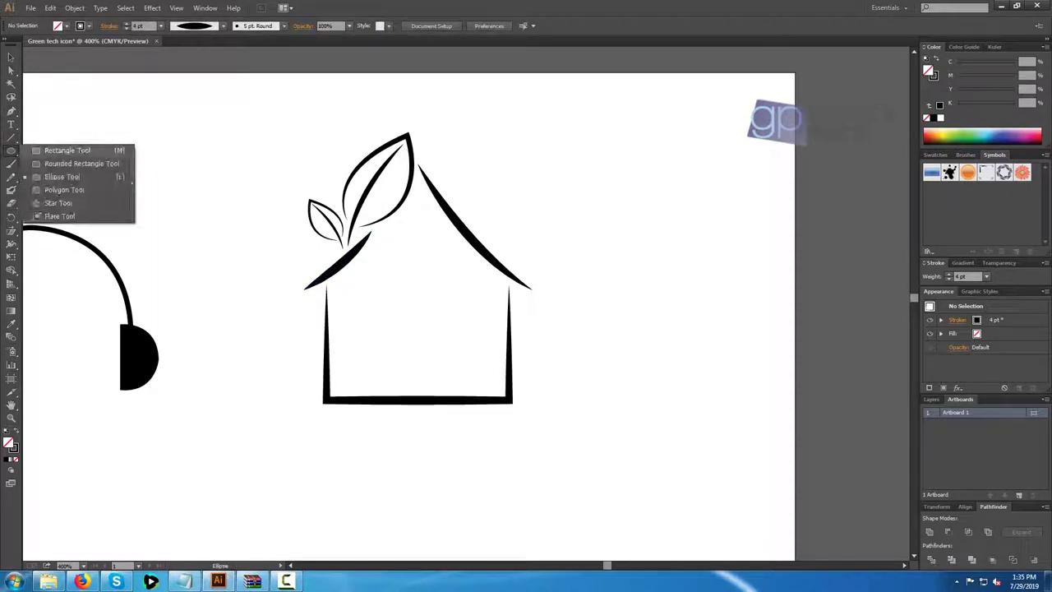
{"action": "left_click_drag", "start_coordinate": [386, 278], "coordinate": [449, 340]}
{"action": "left_click", "coordinate": [127, 23]}
{"action": "left_click", "coordinate": [127, 23]}
{"action": "left_click", "coordinate": [127, 23]}
{"action": "key", "text": "v"}
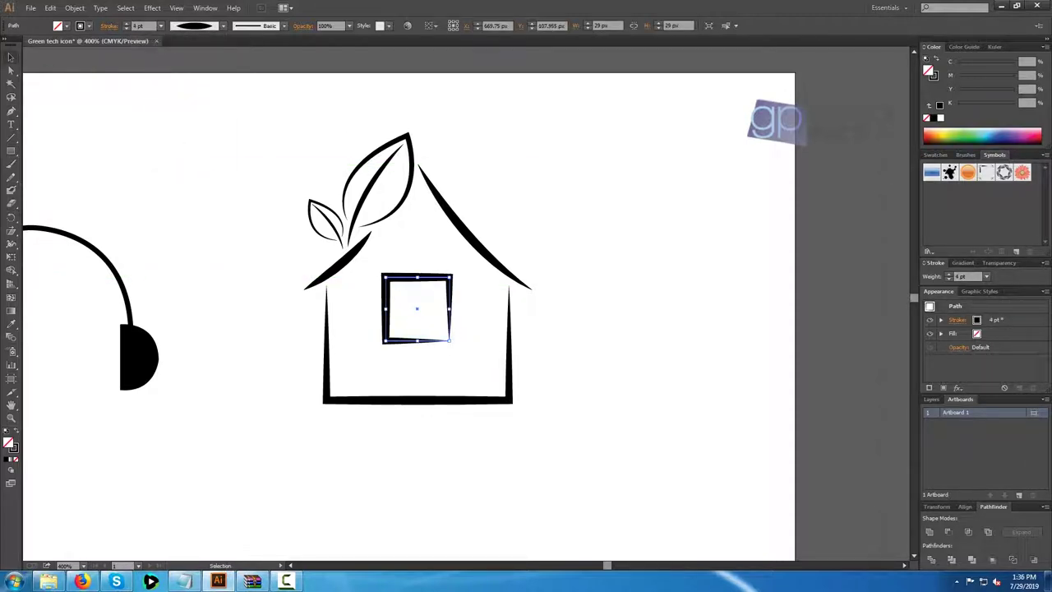
{"action": "key", "text": "ctrl+shift+a"}
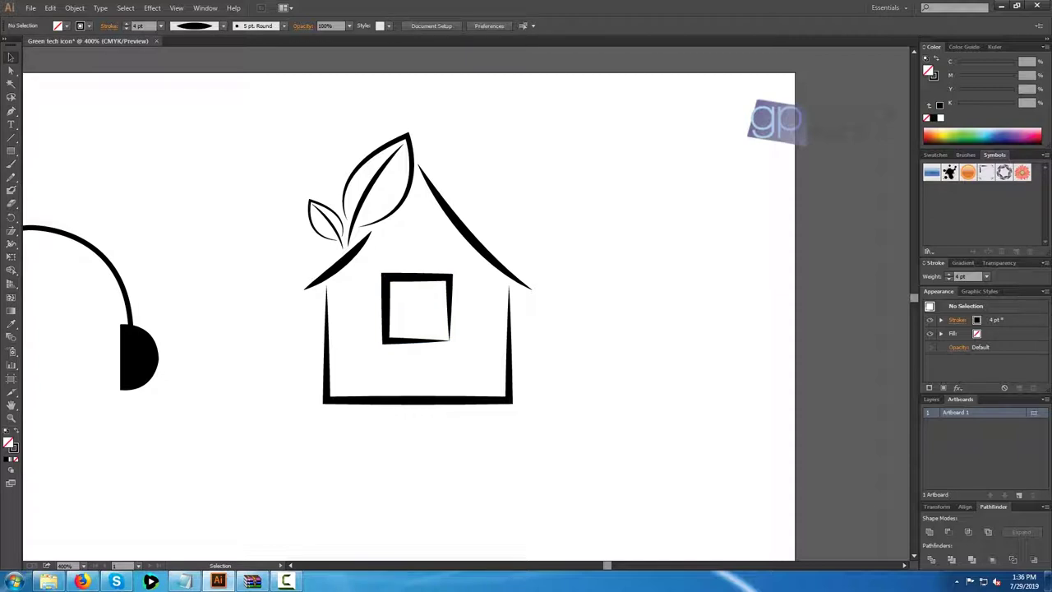
Draw a horizontal ground line about 104 px long below the house, spanning the roof's width, and select it.
{"action": "left_click", "coordinate": [10, 110]}
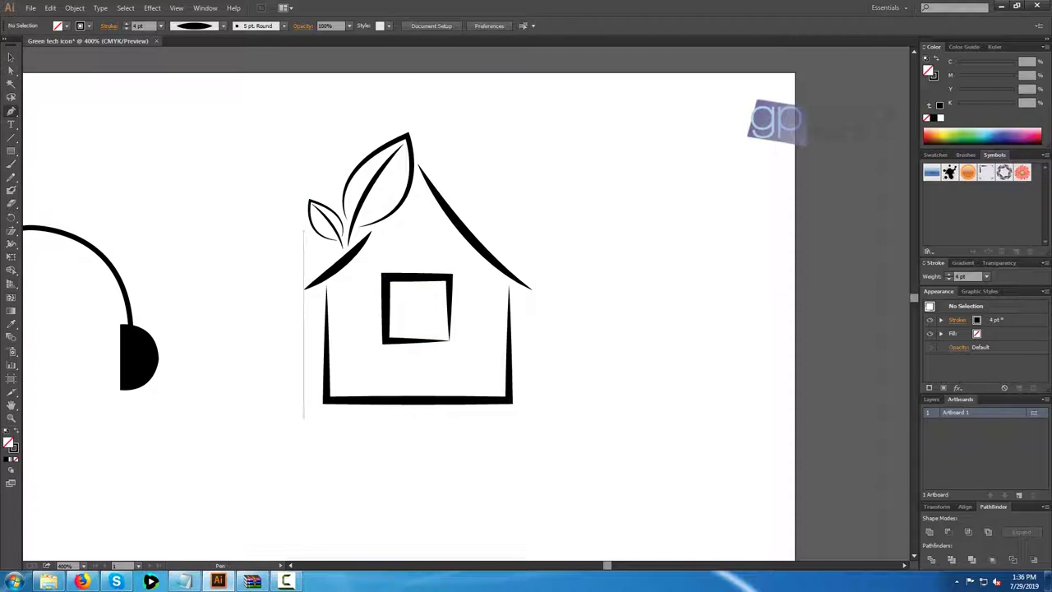
{"action": "left_click", "coordinate": [303, 414]}
{"action": "left_click", "coordinate": [532, 413]}
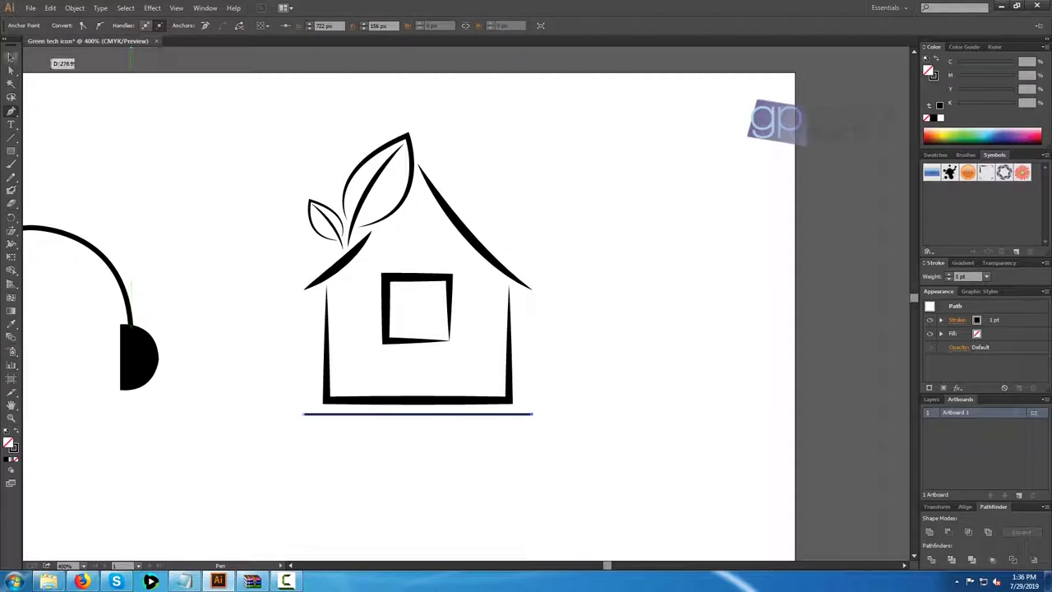
{"action": "left_click", "coordinate": [11, 56]}
{"action": "left_click", "coordinate": [423, 413]}
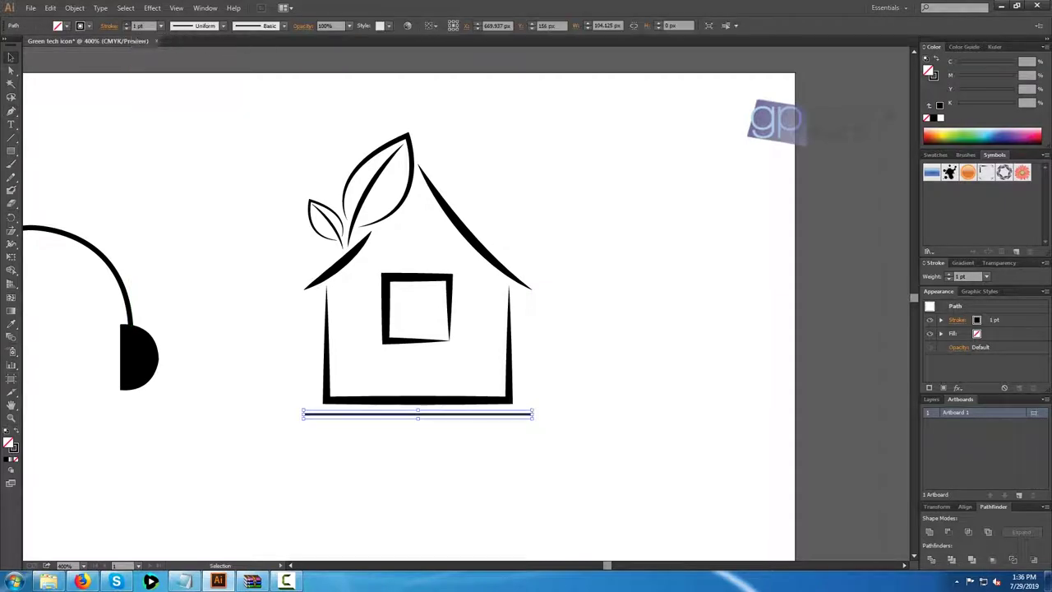
Give the ground line below the house a 4 pt stroke with the tapered width profile.
{"action": "double_click", "coordinate": [127, 24]}
{"action": "left_click", "coordinate": [223, 26]}
{"action": "left_click", "coordinate": [188, 61]}
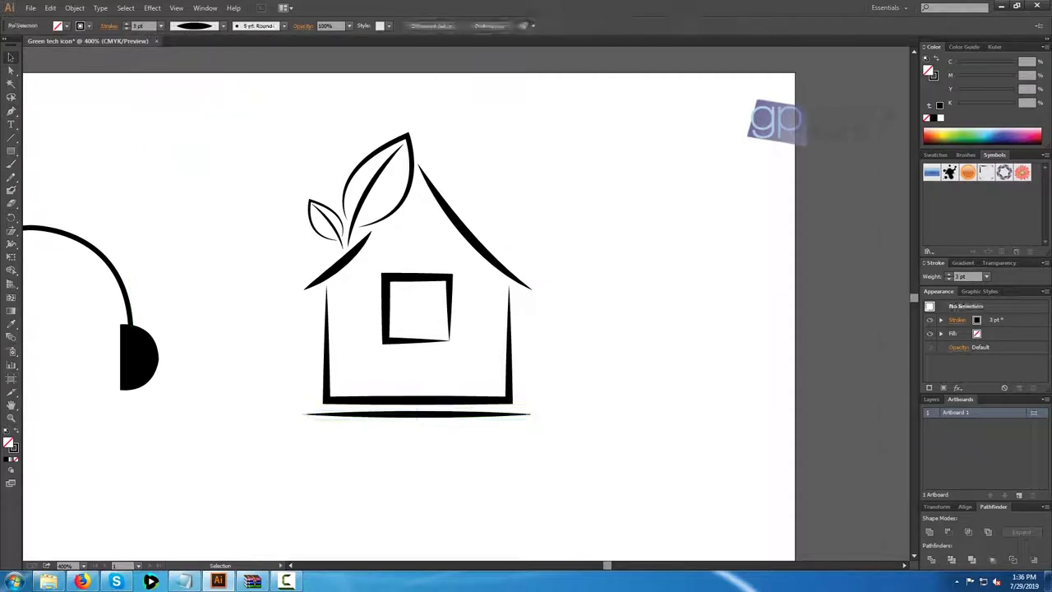
{"action": "left_click", "coordinate": [127, 24]}
{"action": "left_click", "coordinate": [215, 156]}
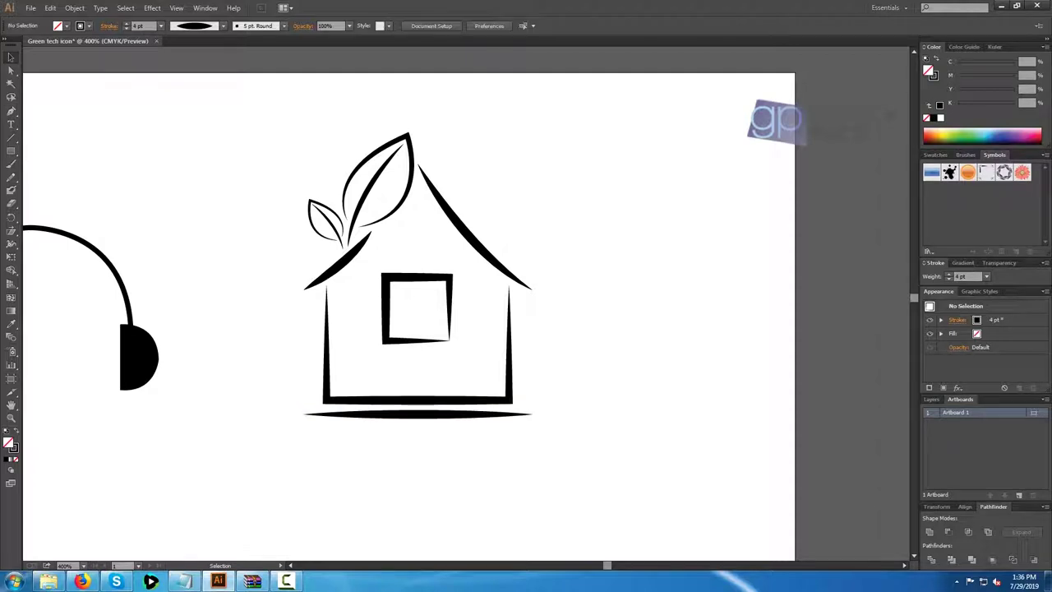
Group all parts of the house icon, including its leaves, into one object.
{"action": "scroll", "coordinate": [402, 477], "scroll_direction": "down", "scroll_amount": 2}
{"action": "left_click_drag", "start_coordinate": [402, 477], "coordinate": [594, 281]}
{"action": "scroll", "coordinate": [341, 334], "scroll_direction": "down", "scroll_amount": 1}
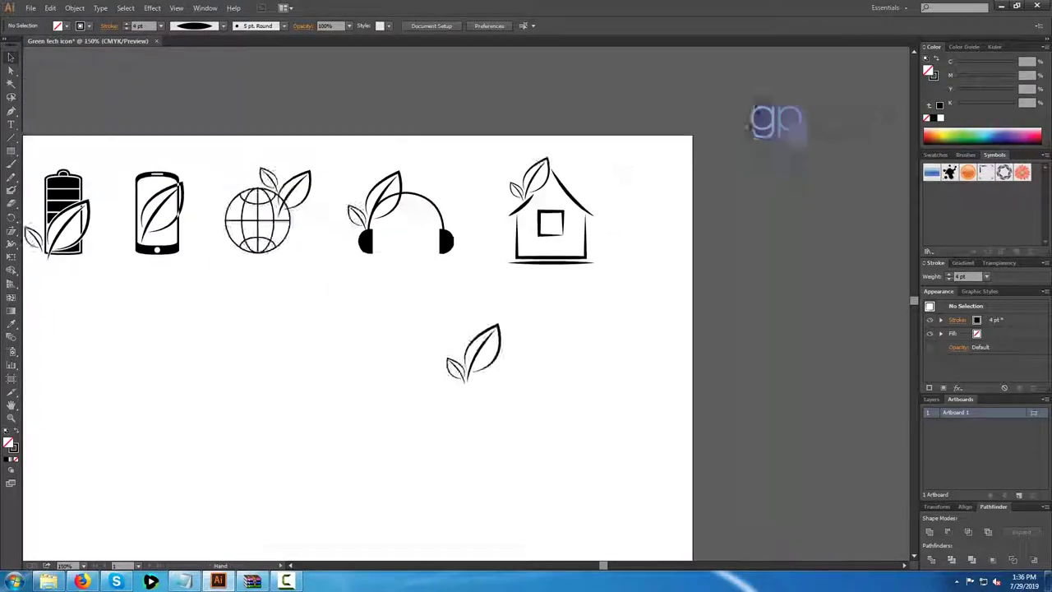
{"action": "left_click_drag", "start_coordinate": [341, 334], "coordinate": [449, 269]}
{"action": "left_click_drag", "start_coordinate": [608, 121], "coordinate": [614, 121]}
{"action": "right_click", "coordinate": [617, 122]}
{"action": "left_click", "coordinate": [645, 175]}
Shift the house, headphones, globe, phone and battery icons to the right to spread the row across the artboard.
{"action": "left_click_drag", "start_coordinate": [645, 155], "coordinate": [686, 155]}
{"action": "left_click_drag", "start_coordinate": [476, 137], "coordinate": [506, 148]}
{"action": "left_click_drag", "start_coordinate": [366, 156], "coordinate": [392, 155]}
{"action": "left_click_drag", "start_coordinate": [278, 151], "coordinate": [292, 152]}
{"action": "double_click", "coordinate": [169, 160]}
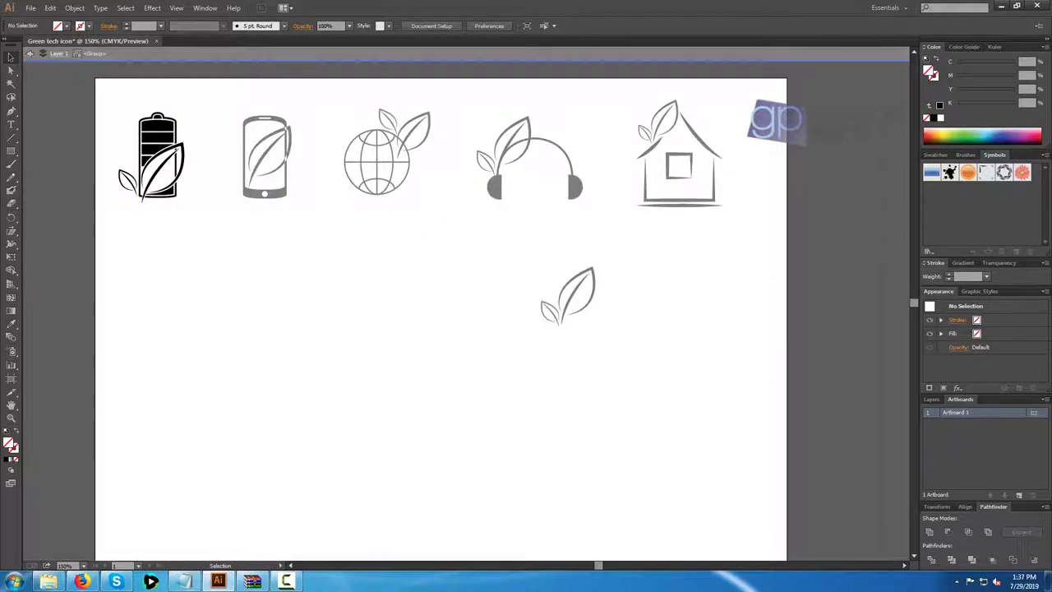
{"action": "key", "text": "Escape"}
{"action": "left_click_drag", "start_coordinate": [174, 171], "coordinate": [182, 168]}
{"action": "left_click", "coordinate": [207, 234]}
Even out the spacing of the headphones, globe, phone and battery icons, and scale the house down to match the row's height.
{"action": "left_click_drag", "start_coordinate": [534, 173], "coordinate": [545, 172]}
{"action": "double_click", "coordinate": [413, 161]}
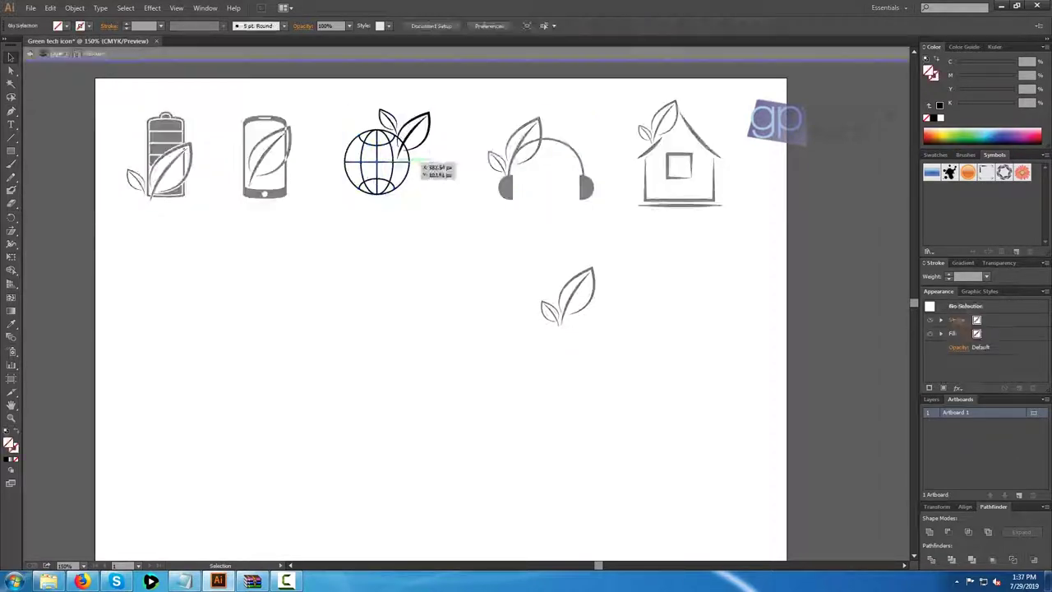
{"action": "key", "text": "Escape"}
{"action": "left_click_drag", "start_coordinate": [392, 162], "coordinate": [409, 158]}
{"action": "left_click_drag", "start_coordinate": [275, 157], "coordinate": [290, 159]}
{"action": "left_click_drag", "start_coordinate": [184, 158], "coordinate": [197, 158]}
{"action": "key", "text": "ctrl+shift+a"}
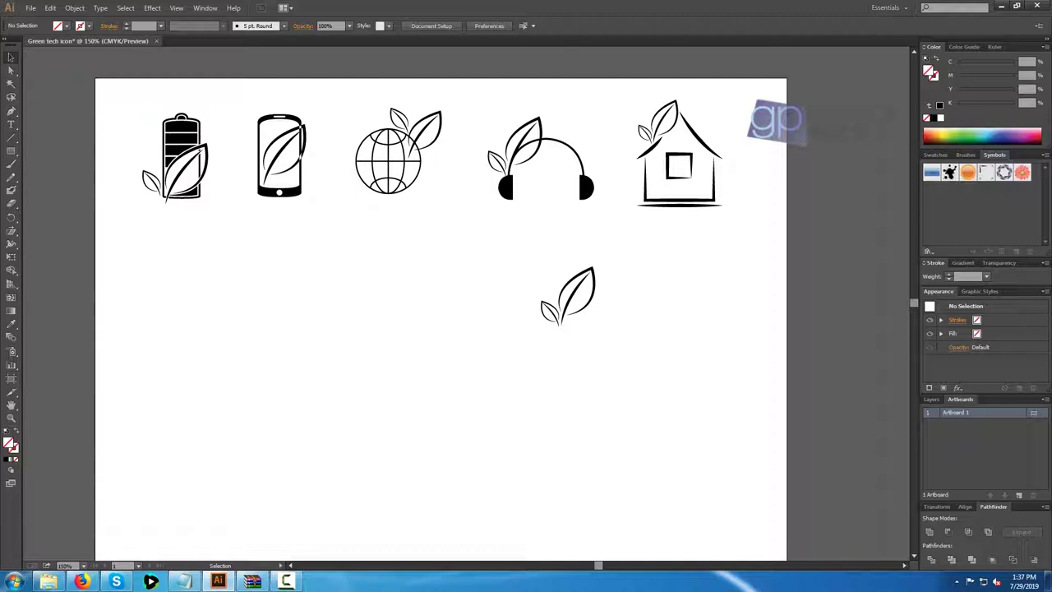
{"action": "left_click", "coordinate": [681, 165]}
{"action": "left_click_drag", "start_coordinate": [678, 100], "coordinate": [678, 114]}
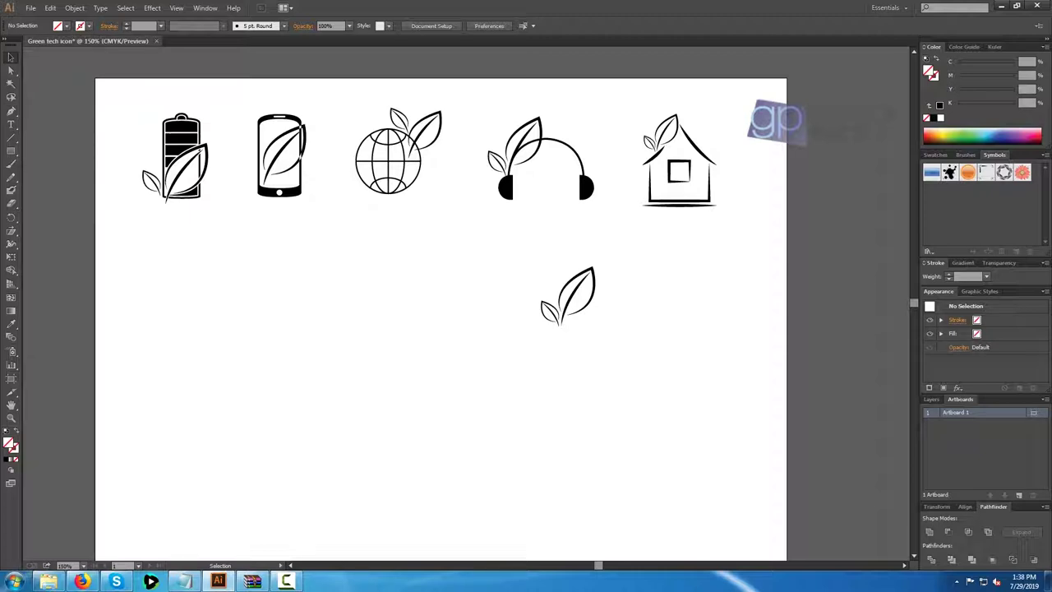
Draw a factory's left wall and first roof slope below the battery, about 47 × 64 px, with a black 1 pt stroke.
{"action": "key", "text": "p"}
{"action": "key", "text": "p"}
{"action": "scroll", "coordinate": [302, 412], "scroll_direction": "up", "scroll_amount": 1}
{"action": "left_click_drag", "start_coordinate": [302, 412], "coordinate": [402, 504]}
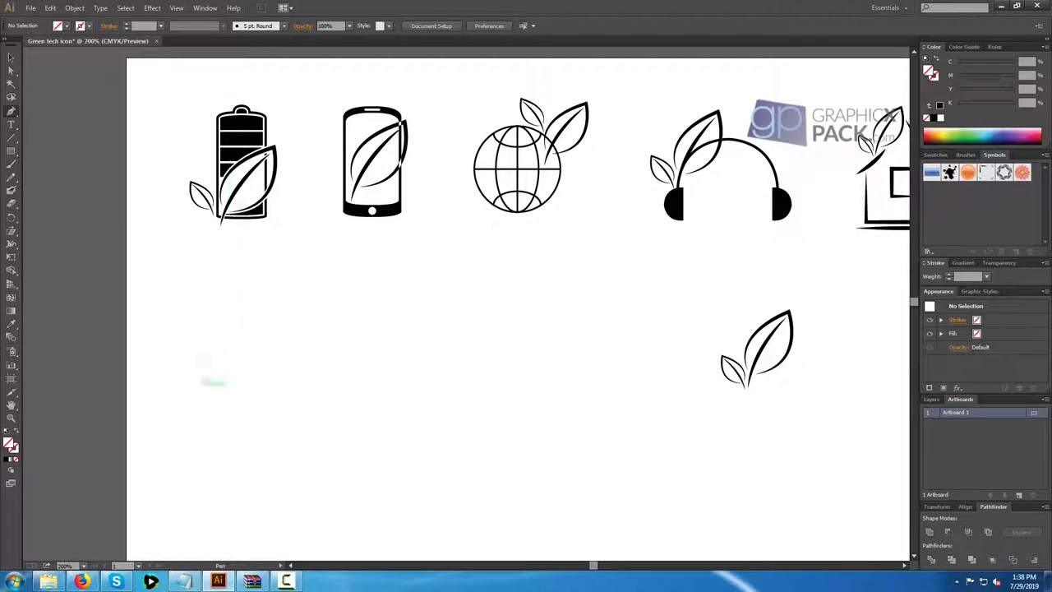
{"action": "left_click", "coordinate": [190, 424]}
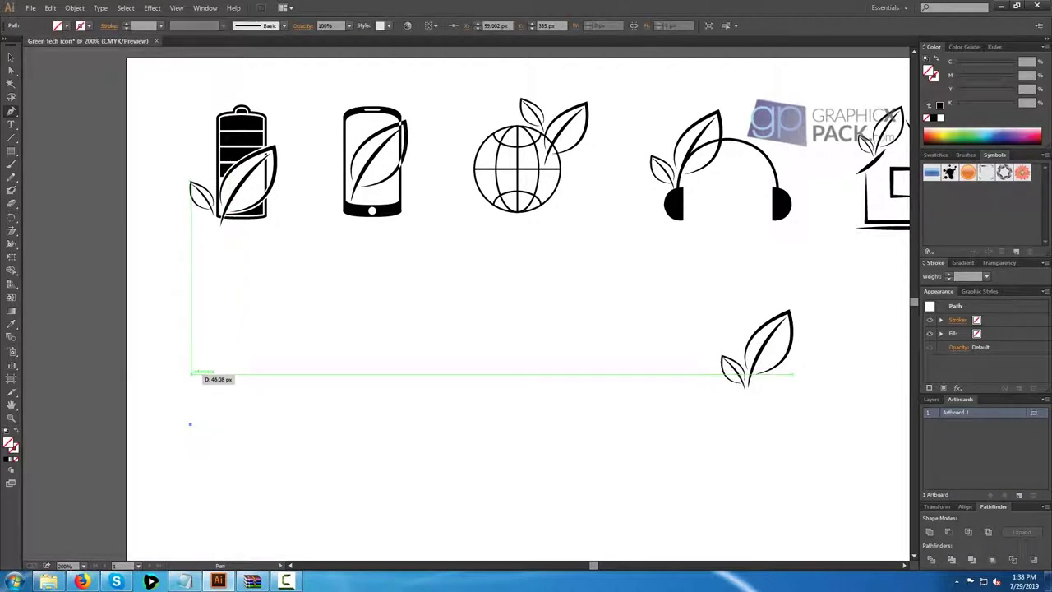
{"action": "left_click", "coordinate": [190, 375]}
{"action": "left_click", "coordinate": [241, 355]}
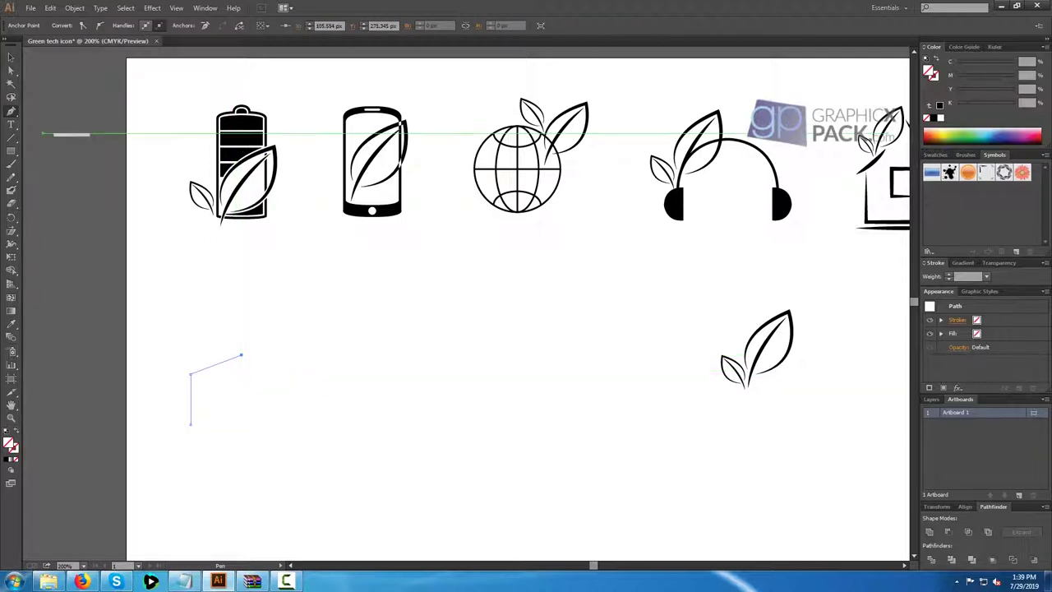
{"action": "left_click", "coordinate": [11, 56]}
{"action": "left_click", "coordinate": [80, 25]}
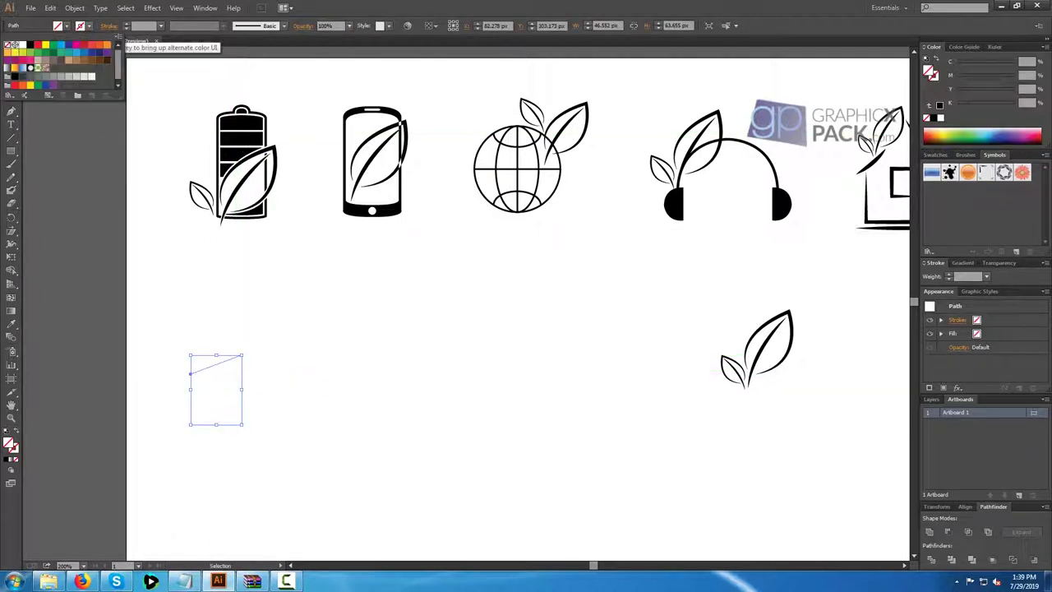
{"action": "left_click", "coordinate": [15, 46]}
{"action": "key", "text": "Escape"}
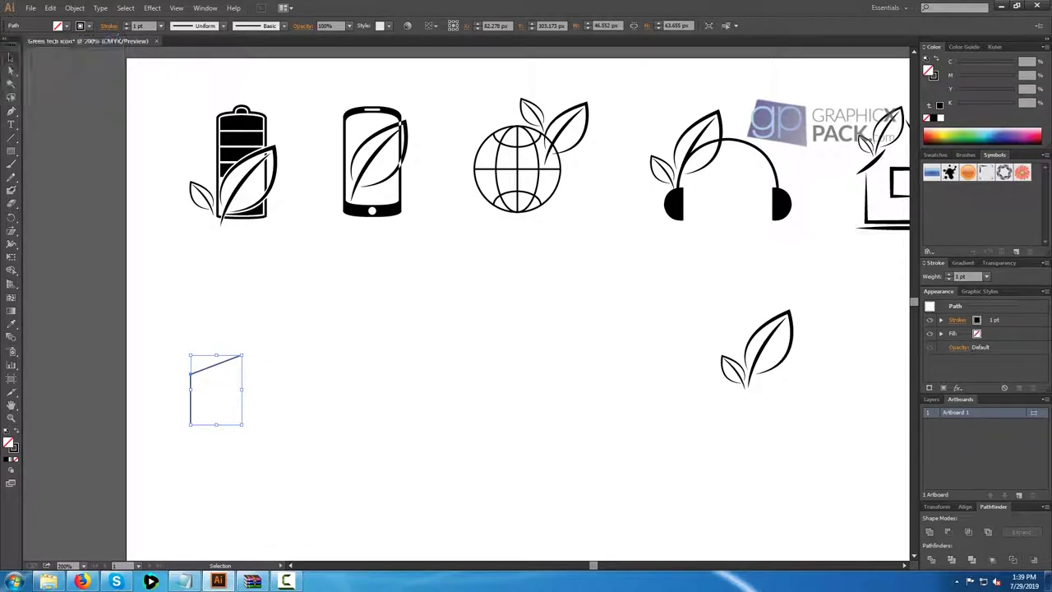
Move the factory outline lower right and complete it with two more sawtooth roof sections and a right wall, closed at about 154 × 64 px.
{"action": "left_click_drag", "start_coordinate": [215, 365], "coordinate": [274, 439]}
{"action": "scroll", "coordinate": [349, 477], "scroll_direction": "down", "scroll_amount": 4}
{"action": "key", "text": "p"}
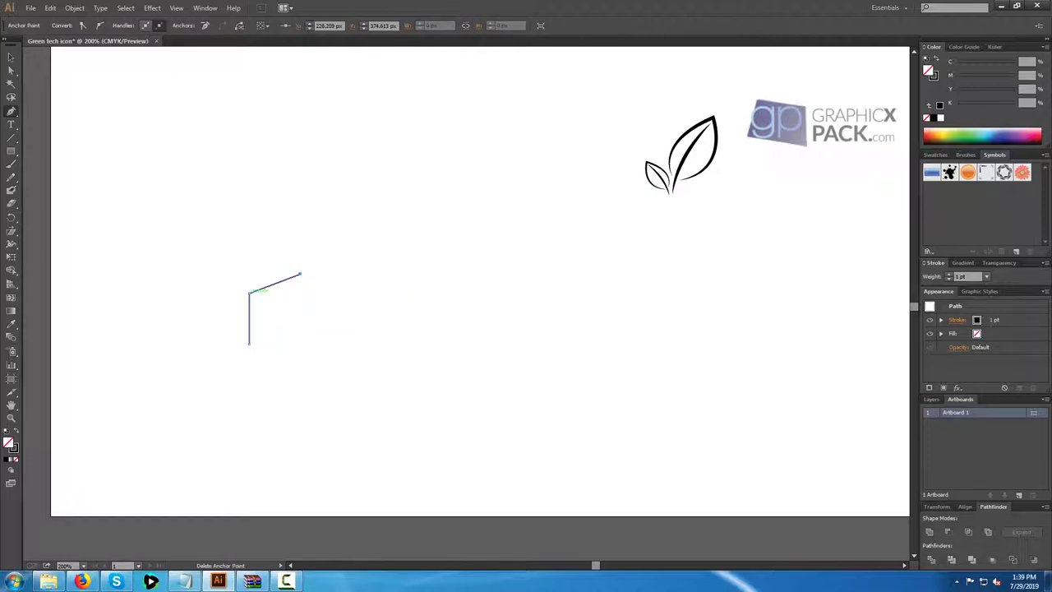
{"action": "left_click", "coordinate": [300, 292]}
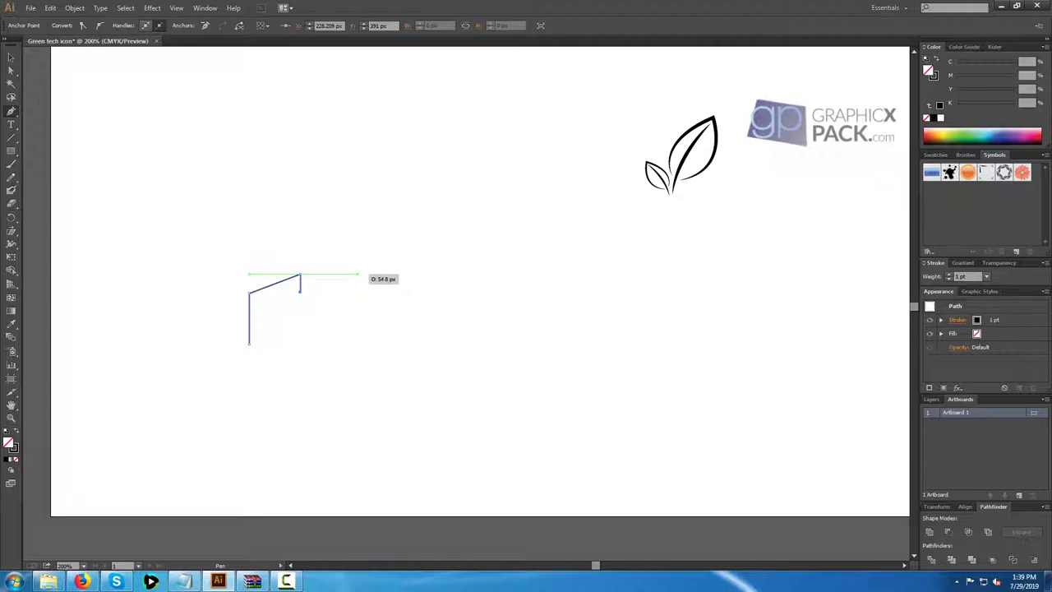
{"action": "left_click", "coordinate": [359, 274]}
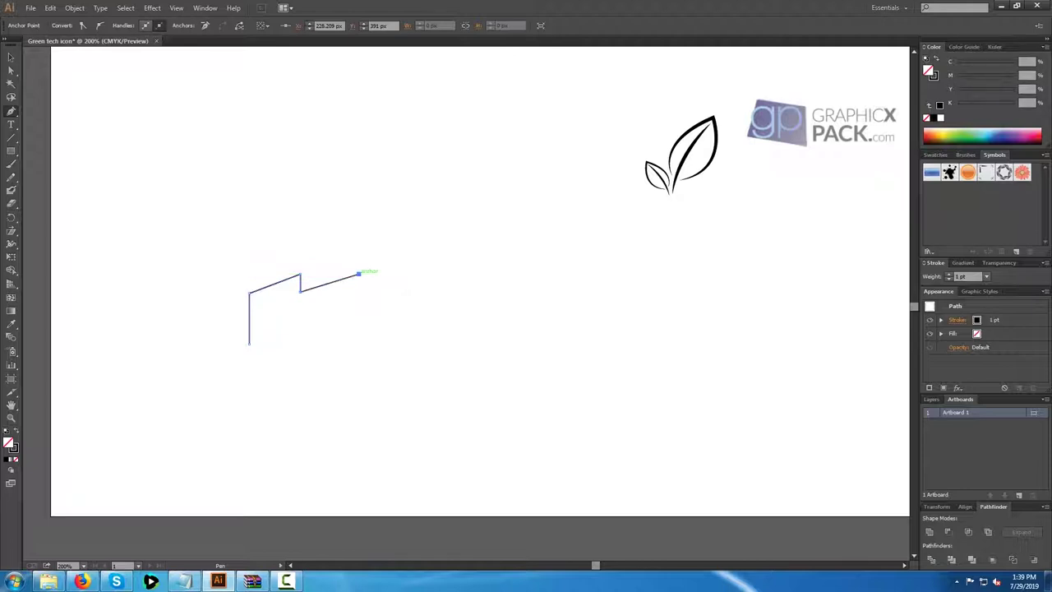
{"action": "left_click", "coordinate": [359, 291]}
{"action": "left_click", "coordinate": [419, 273]}
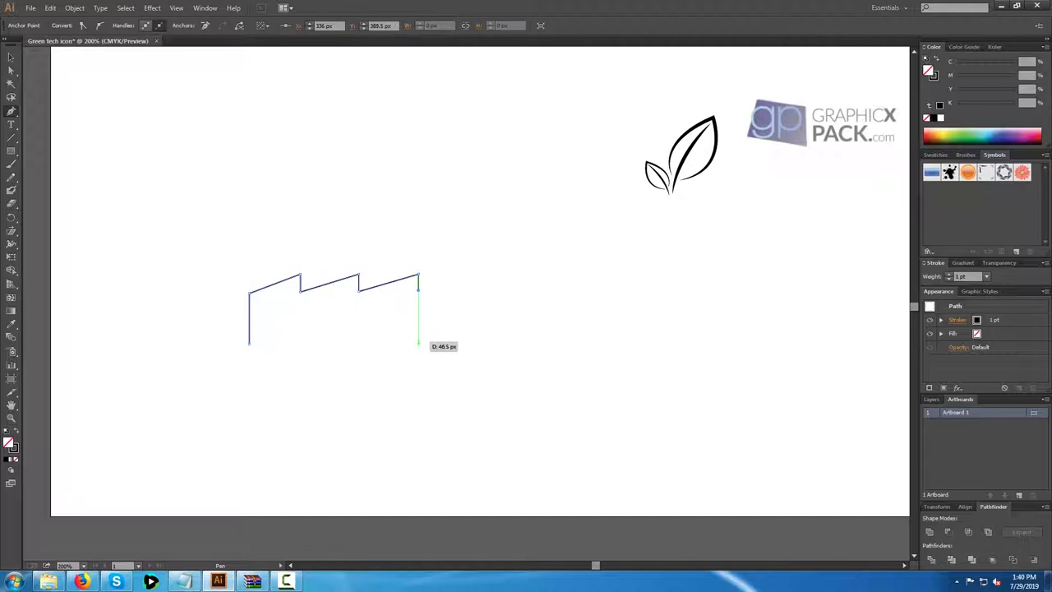
{"action": "left_click", "coordinate": [418, 343]}
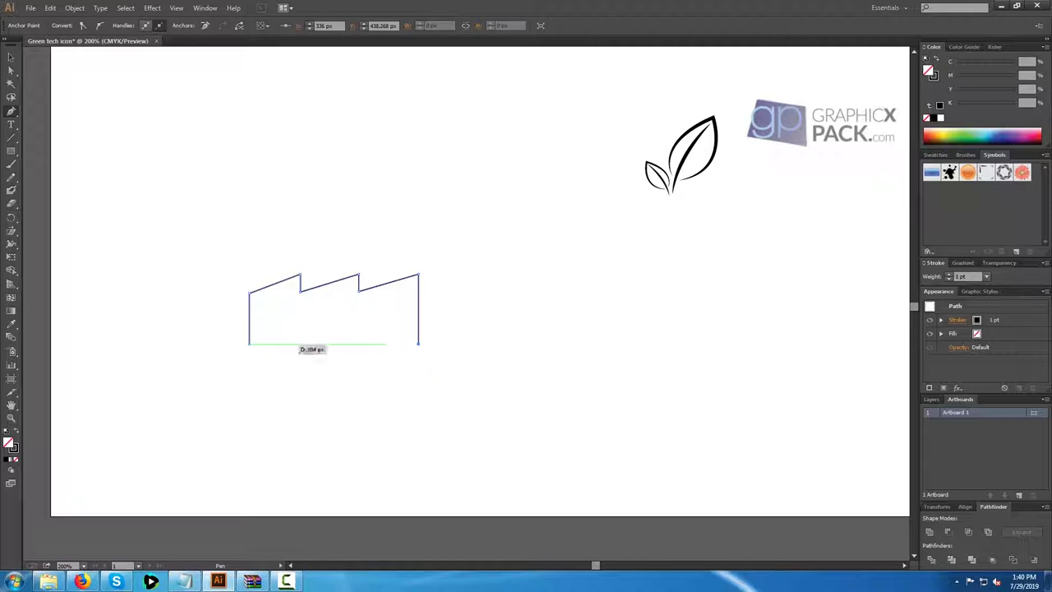
{"action": "left_click", "coordinate": [249, 344]}
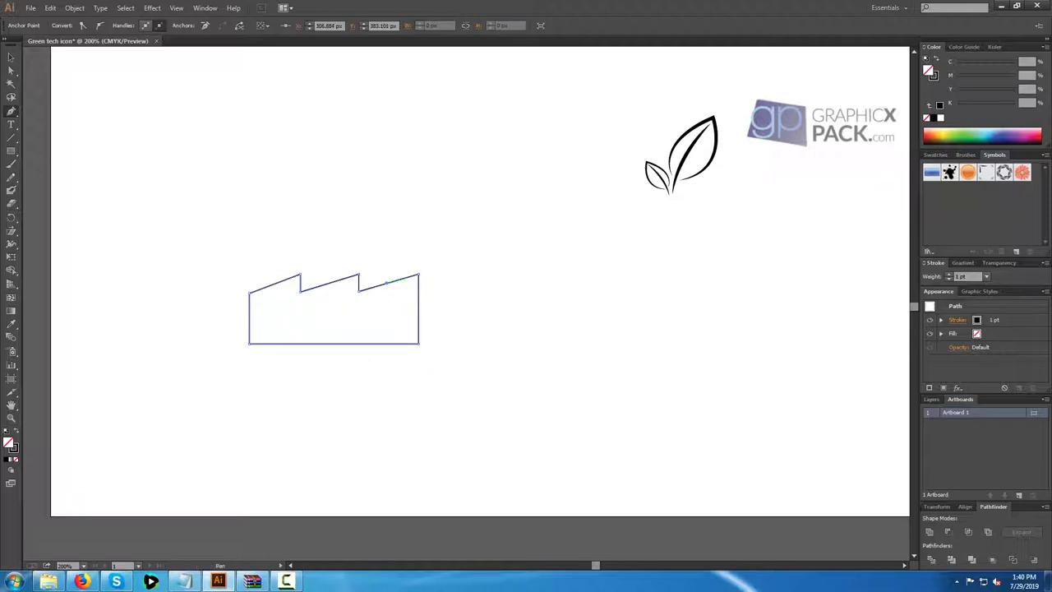
{"action": "key", "text": "ctrl+z"}
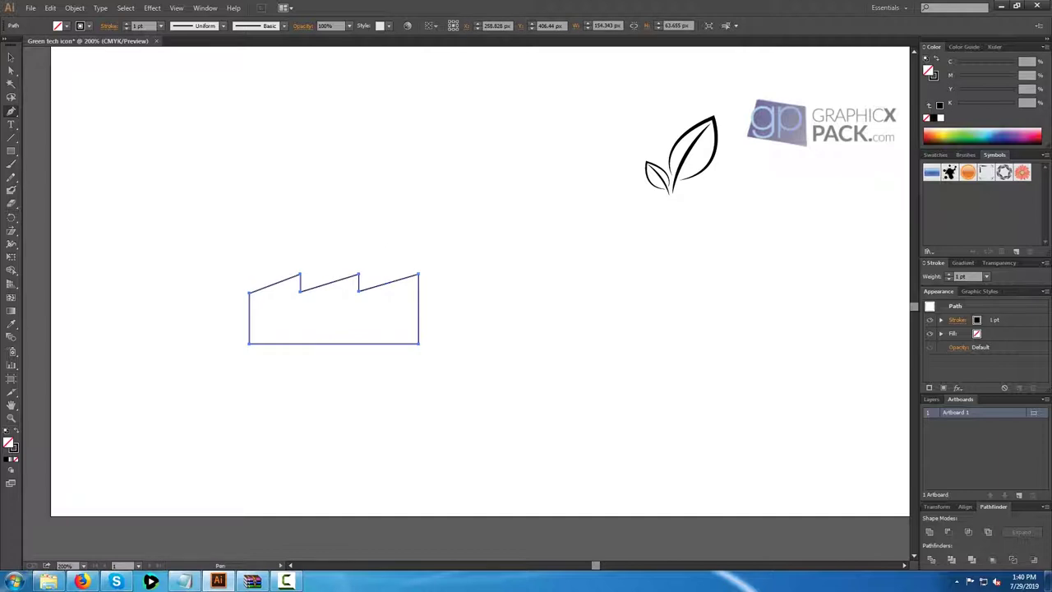
{"action": "left_click", "coordinate": [386, 283]}
{"action": "left_click", "coordinate": [383, 232]}
{"action": "key", "text": "ctrl+z"}
{"action": "key", "text": "ctrl+z"}
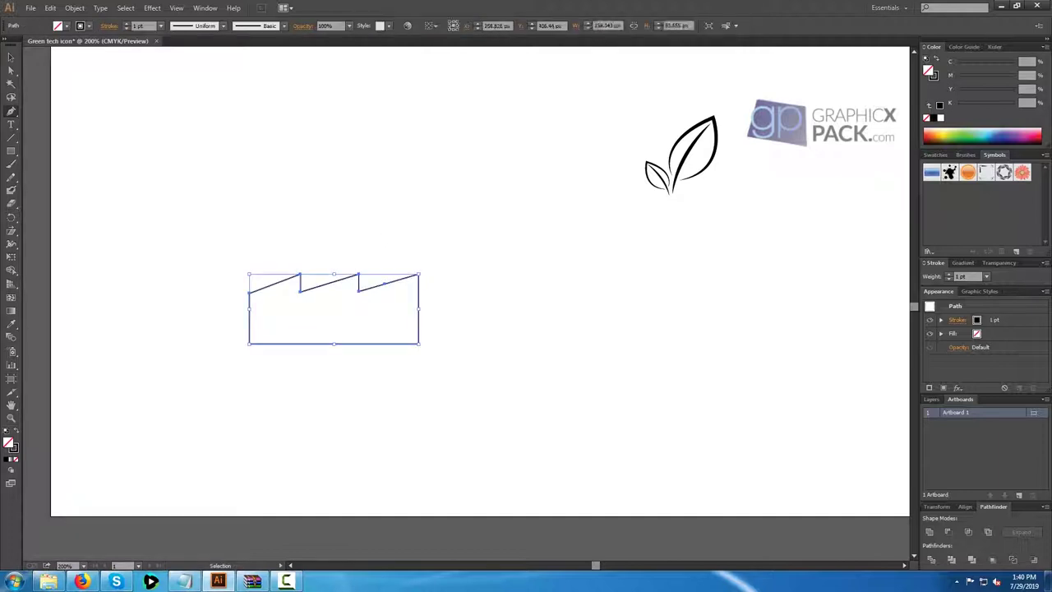
Draw a narrow upright chimney about 7 px wide rising from the factory's rightmost roof slope.
{"action": "left_click", "coordinate": [10, 57]}
{"action": "left_click", "coordinate": [80, 99]}
{"action": "left_click", "coordinate": [10, 111]}
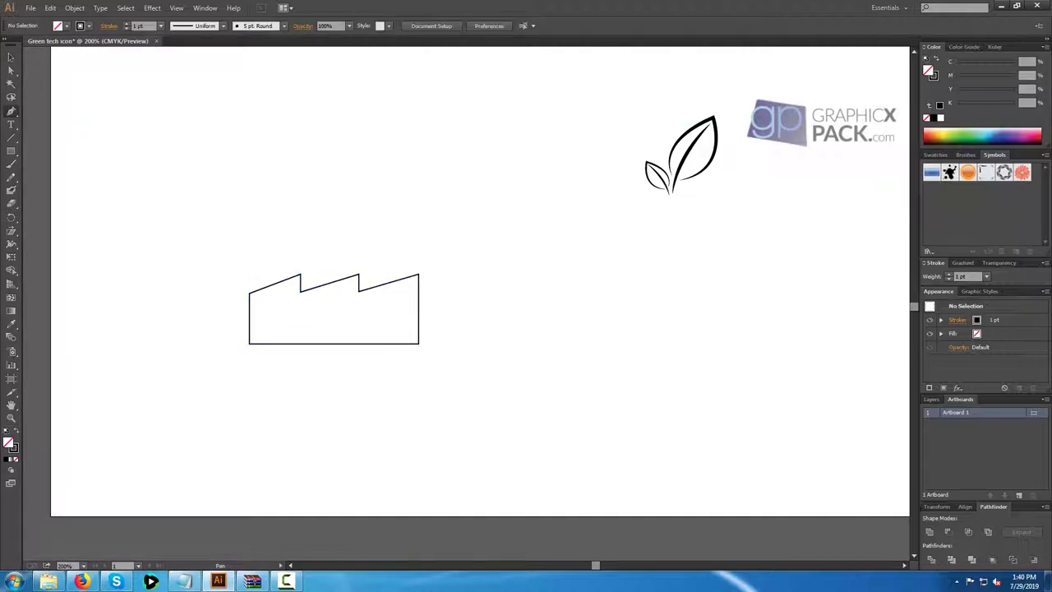
{"action": "left_click_drag", "start_coordinate": [384, 283], "coordinate": [386, 220]}
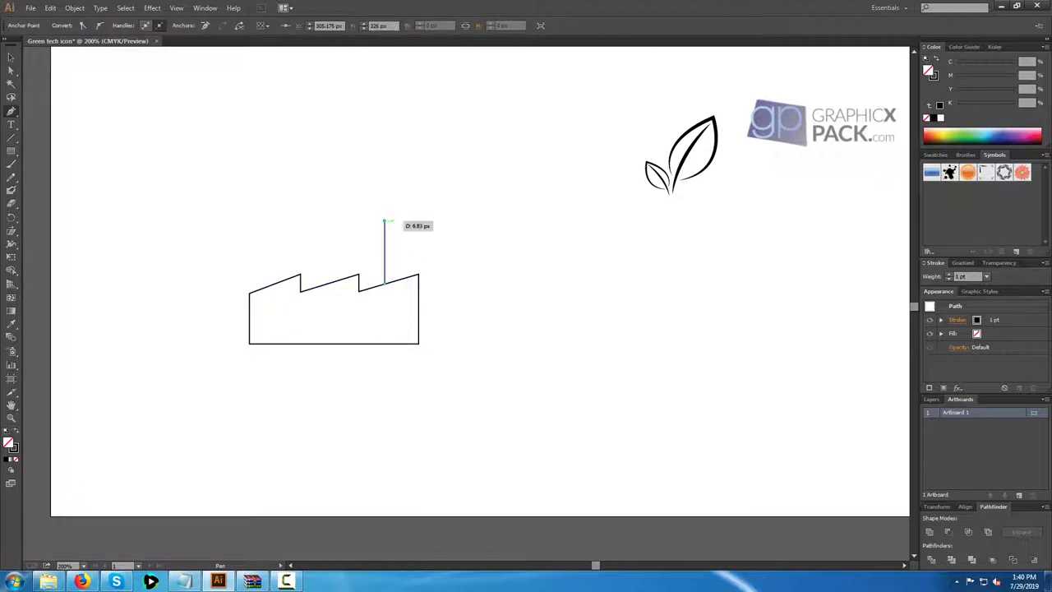
{"action": "left_click", "coordinate": [392, 282]}
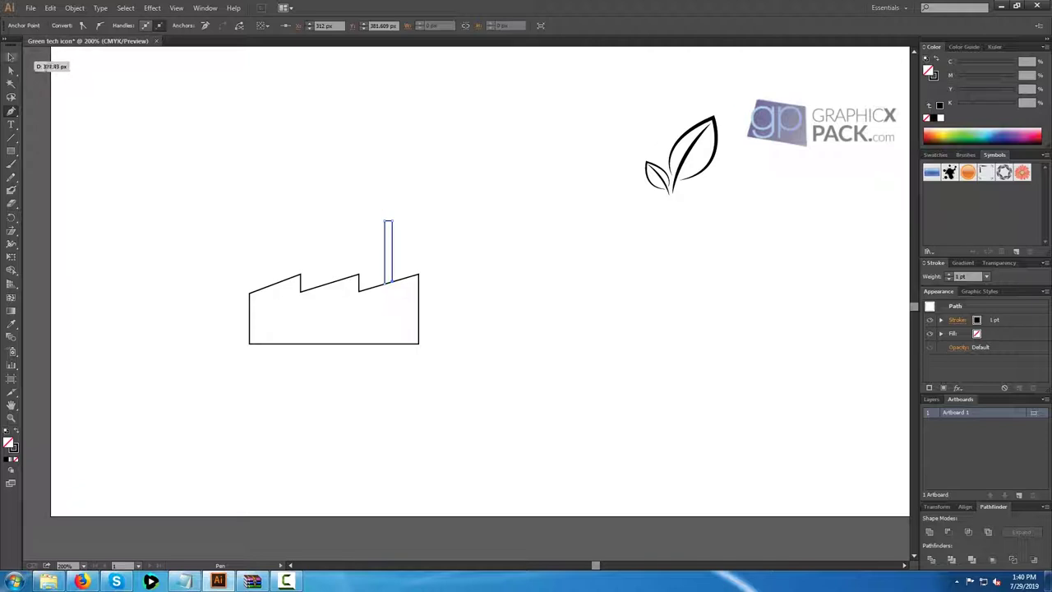
{"action": "left_click", "coordinate": [10, 57]}
{"action": "left_click", "coordinate": [81, 99]}
Draw a small square window under the factory's first roof section.
{"action": "left_click_drag", "start_coordinate": [11, 151], "coordinate": [49, 151]}
{"action": "mouse_move", "coordinate": [266, 309]}
{"action": "left_mouse_down"}
{"action": "mouse_move", "coordinate": [284, 325]}
{"action": "mouse_move", "coordinate": [284, 316]}
{"action": "left_mouse_up"}
{"action": "left_click", "coordinate": [11, 58]}
{"action": "left_click", "coordinate": [95, 115]}
{"action": "left_click", "coordinate": [316, 369]}
Copy the square window horizontally under the second and third roof sections.
{"action": "left_click", "coordinate": [276, 315]}
{"action": "key", "text": "ctrl+z"}
{"action": "left_click", "coordinate": [277, 316]}
{"action": "left_click_drag", "start_coordinate": [279, 316], "coordinate": [327, 317]}
{"action": "left_click_drag", "start_coordinate": [327, 317], "coordinate": [385, 317]}
{"action": "key", "text": "ctrl+shift+a"}
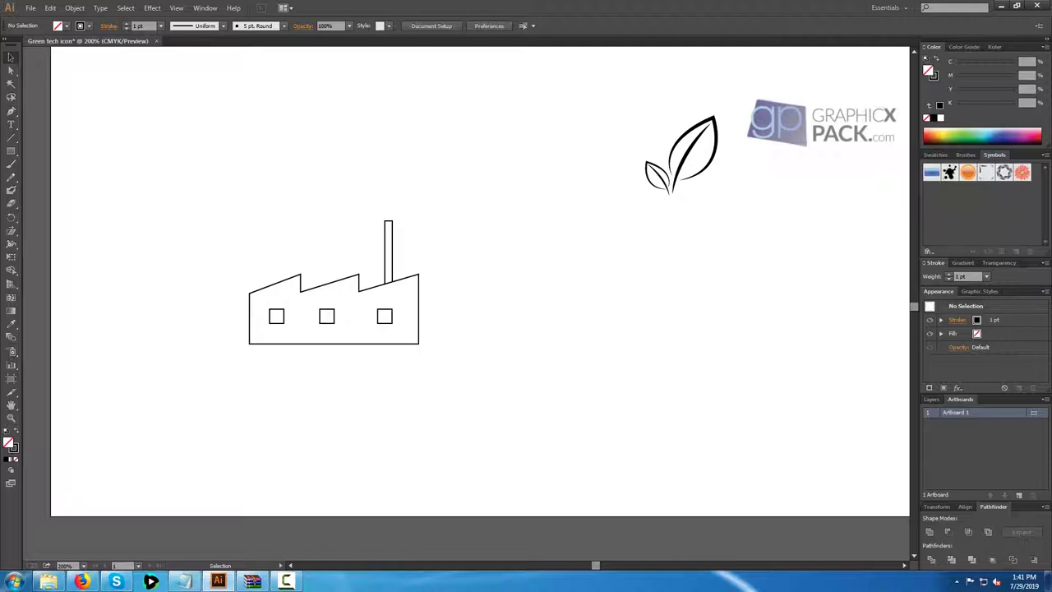
Increase the stroke weight of the factory outline, chimney and windows.
{"action": "left_click_drag", "start_coordinate": [200, 220], "coordinate": [387, 304]}
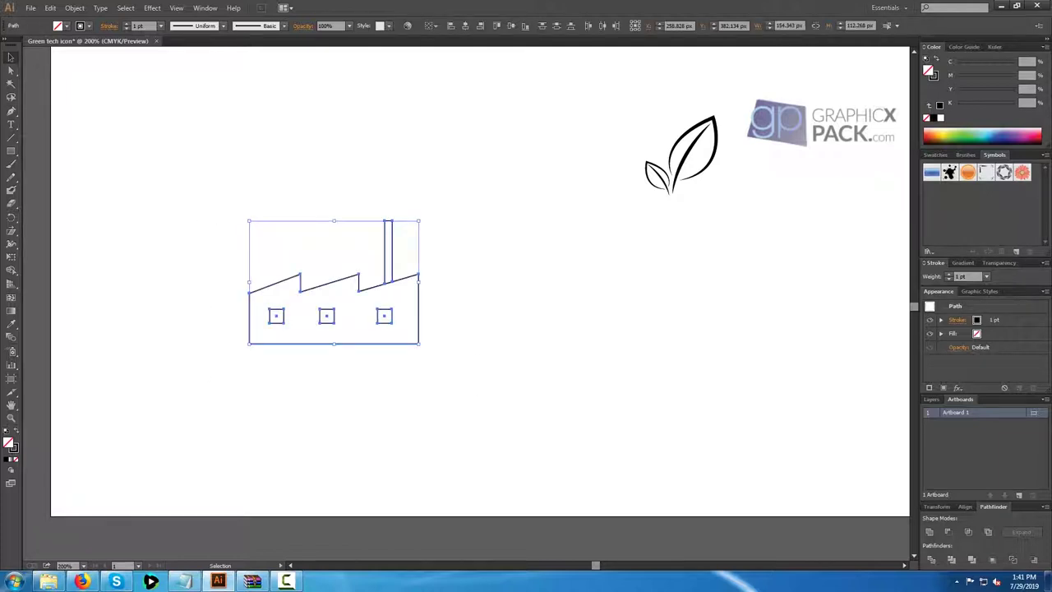
{"action": "key", "text": "ctrl+shift+a"}
{"action": "left_click_drag", "start_coordinate": [207, 176], "coordinate": [387, 322]}
{"action": "left_click", "coordinate": [161, 27]}
{"action": "left_click", "coordinate": [174, 88]}
{"action": "key", "text": "ctrl+shift+a"}
Place the spare leaf pair on top of the chimney like rising smoke.
{"action": "left_click_drag", "start_coordinate": [688, 162], "coordinate": [407, 191]}
{"action": "key", "text": "ctrl+shift+a"}
{"action": "left_click_drag", "start_coordinate": [321, 128], "coordinate": [454, 203]}
{"action": "key", "text": "ctrl+shift+a"}
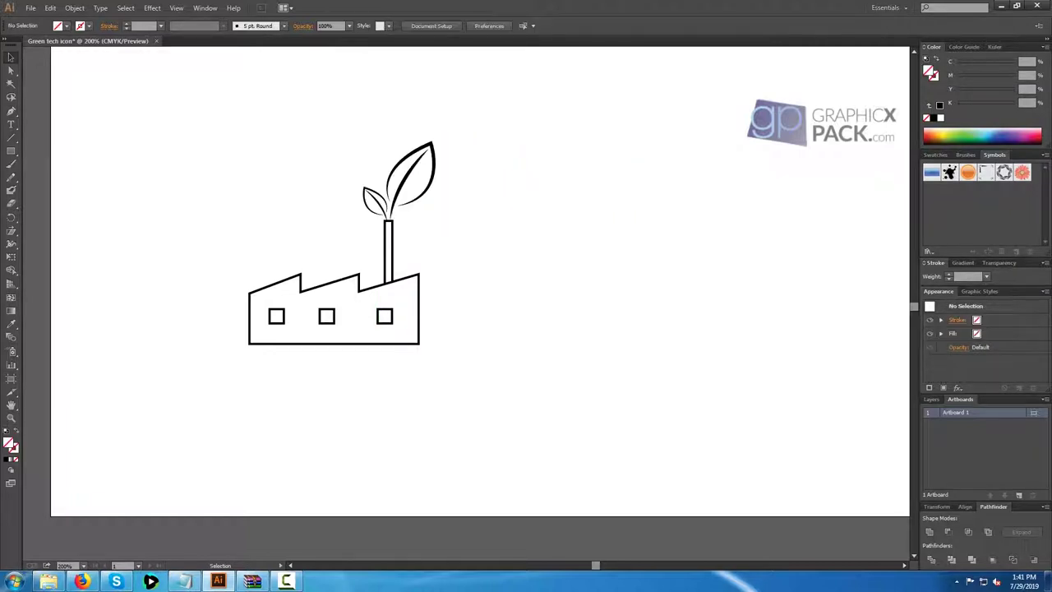
Shorten the chimney from its upper end and lower the leaf pair onto it.
{"action": "left_click", "coordinate": [393, 238]}
{"action": "left_click_drag", "start_coordinate": [389, 221], "coordinate": [389, 245]}
{"action": "key", "text": "ctrl+shift+a"}
{"action": "left_click_drag", "start_coordinate": [400, 184], "coordinate": [405, 211]}
{"action": "key", "text": "ctrl+shift+a"}
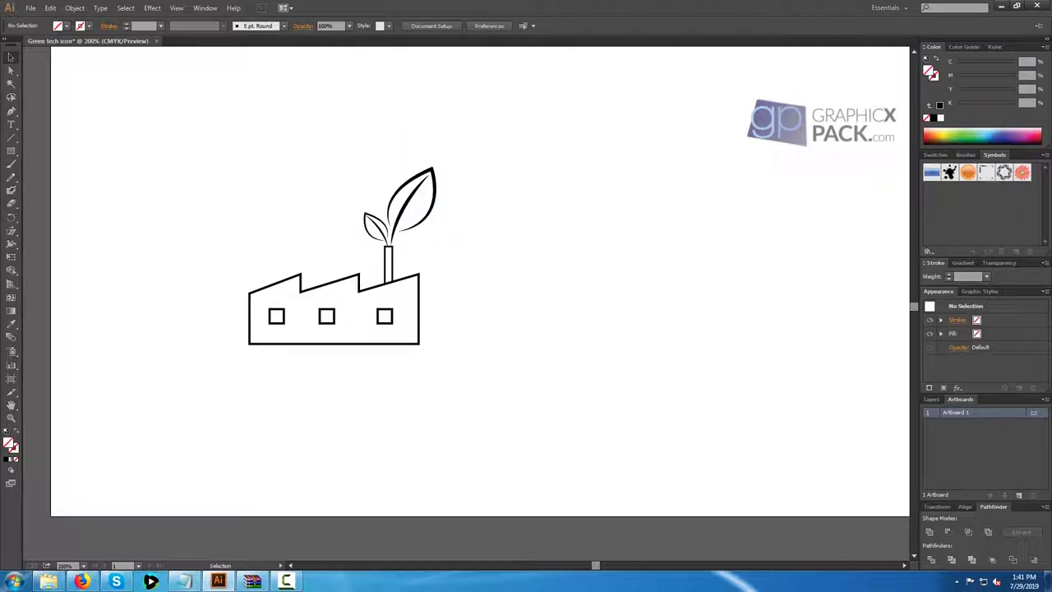
Fill the factory body solid black and cut the three windows out of it as a compound path.
{"action": "left_click", "coordinate": [303, 291]}
{"action": "left_click_drag", "start_coordinate": [402, 327], "coordinate": [278, 315]}
{"action": "right_click", "coordinate": [280, 313]}
{"action": "left_click", "coordinate": [309, 366]}
{"action": "key", "text": "ctrl+shift+a"}
{"action": "left_click", "coordinate": [359, 285]}
{"action": "key", "text": "shift+x"}
{"action": "left_click_drag", "start_coordinate": [460, 320], "coordinate": [317, 316]}
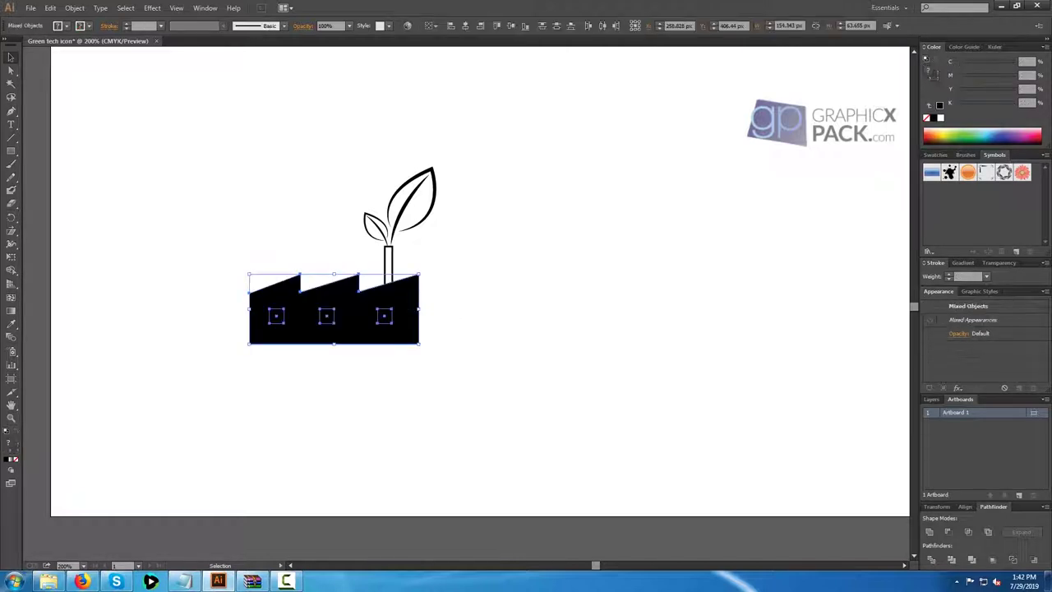
{"action": "key", "text": "ctrl+shift+a"}
Swap the chimney's fill and stroke so it becomes solid black like the factory body.
{"action": "scroll", "coordinate": [483, 246], "scroll_direction": "down", "scroll_amount": 2}
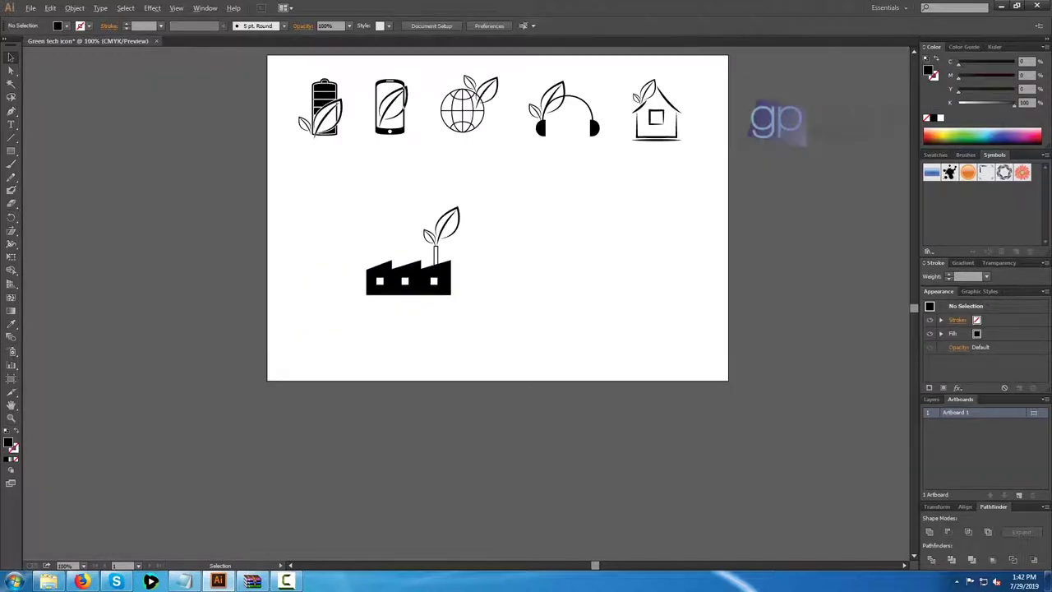
{"action": "scroll", "coordinate": [438, 210], "scroll_direction": "up", "scroll_amount": 2}
{"action": "left_click_drag", "start_coordinate": [503, 168], "coordinate": [213, 398]}
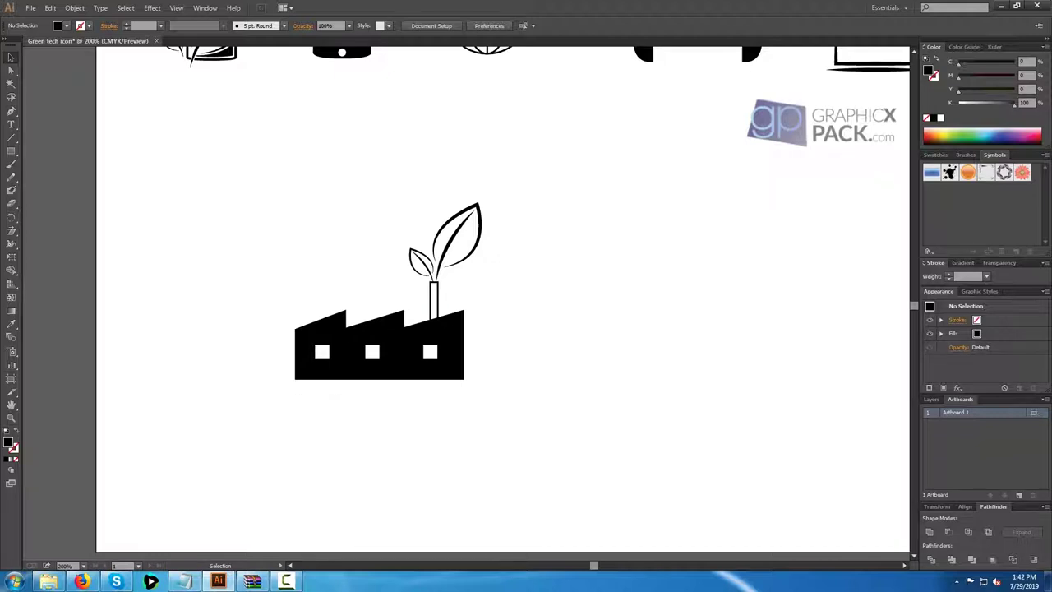
{"action": "left_click", "coordinate": [430, 299]}
{"action": "left_click", "coordinate": [16, 431]}
Scale the whole factory icon to about 108 × 102 px and place it below the battery, aligned with its left edge.
{"action": "mouse_move", "coordinate": [211, 174]}
{"action": "left_mouse_down"}
{"action": "mouse_move", "coordinate": [493, 409]}
{"action": "mouse_move", "coordinate": [398, 300]}
{"action": "left_mouse_up"}
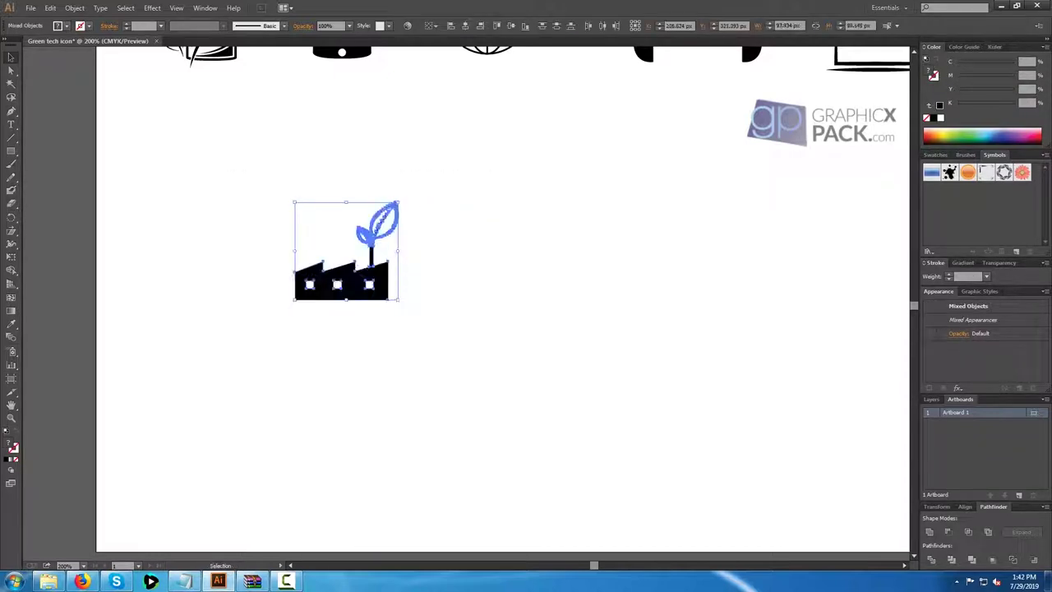
{"action": "key", "text": "space"}
{"action": "left_click_drag", "start_coordinate": [394, 247], "coordinate": [379, 365]}
{"action": "left_click_drag", "start_coordinate": [330, 321], "coordinate": [330, 307]}
{"action": "left_click_drag", "start_coordinate": [317, 386], "coordinate": [219, 372]}
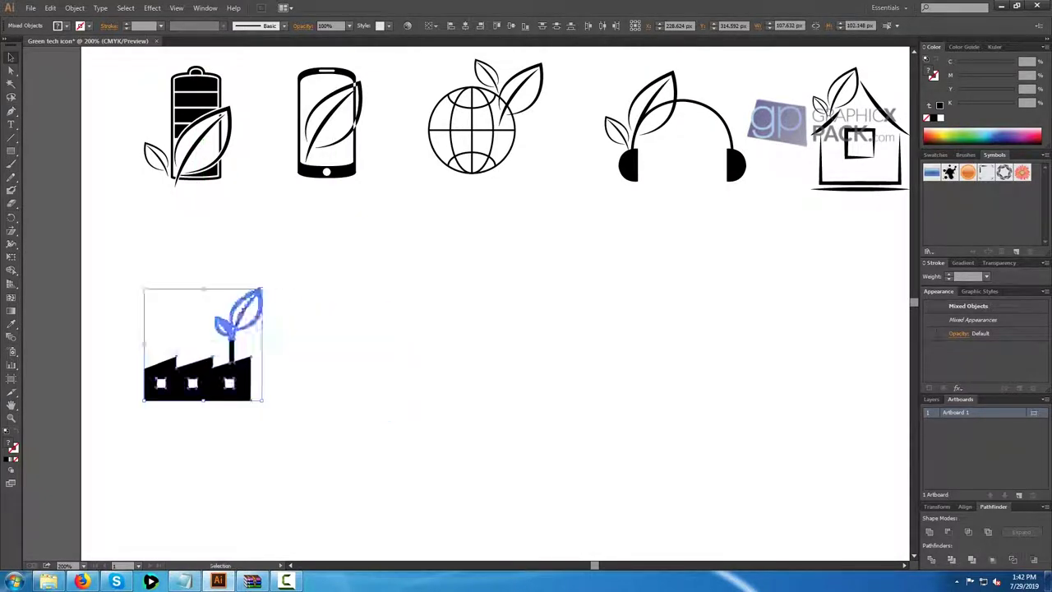
{"action": "left_click", "coordinate": [309, 326]}
{"action": "left_click_drag", "start_coordinate": [411, 394], "coordinate": [347, 411]}
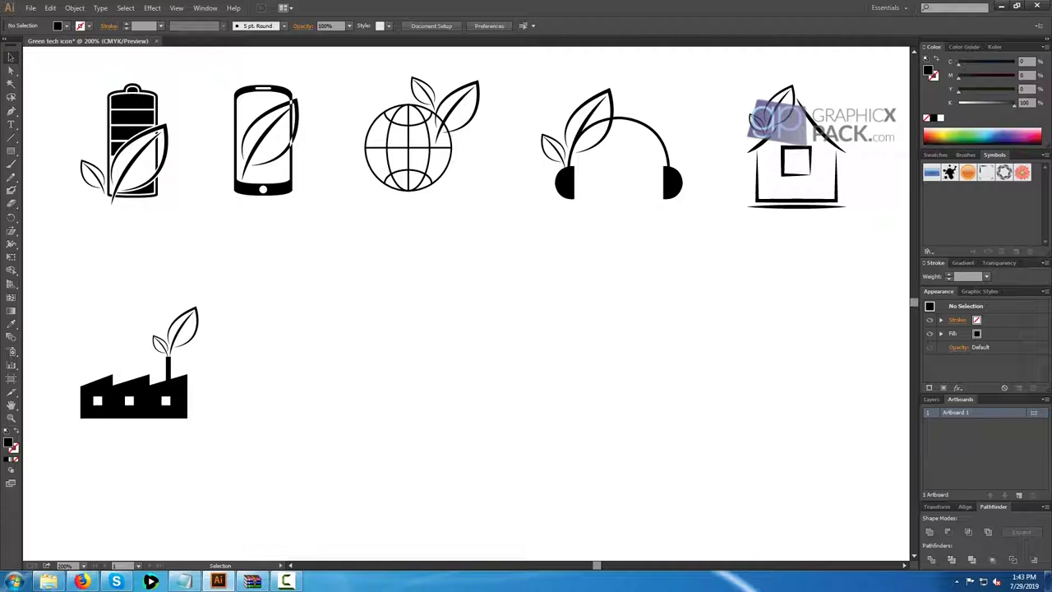
Raise the factory body's upper-left corner point to the height of the first roof peak, flattening that roof section.
{"action": "left_click", "coordinate": [95, 390]}
{"action": "scroll", "coordinate": [96, 390], "scroll_direction": "up", "scroll_amount": 4}
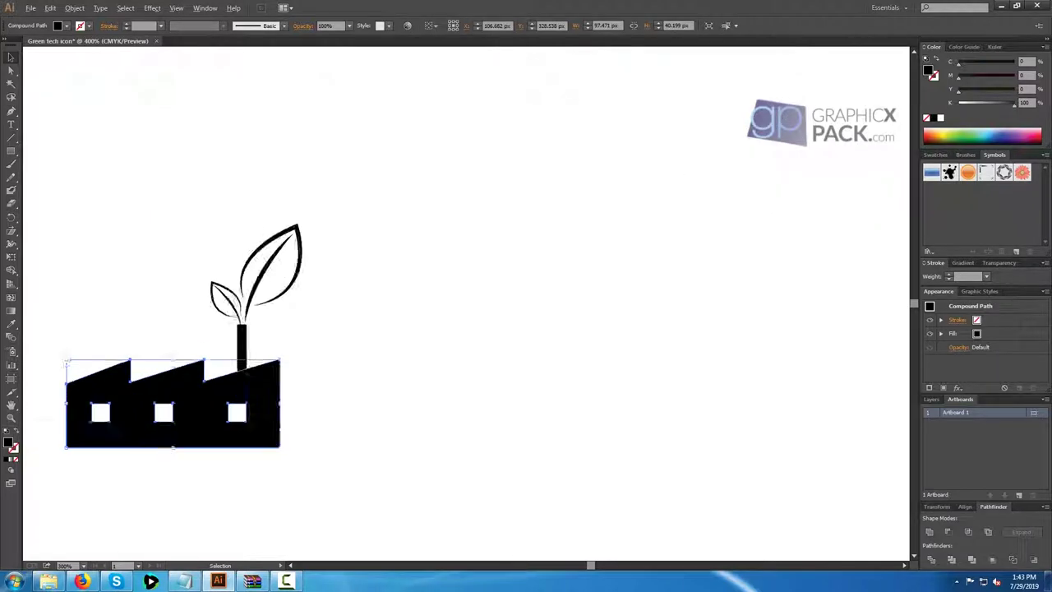
{"action": "left_click_drag", "start_coordinate": [95, 390], "coordinate": [294, 300]}
{"action": "key", "text": "a"}
{"action": "left_click_drag", "start_coordinate": [235, 285], "coordinate": [235, 239]}
{"action": "key", "text": "ctrl+shift+a"}
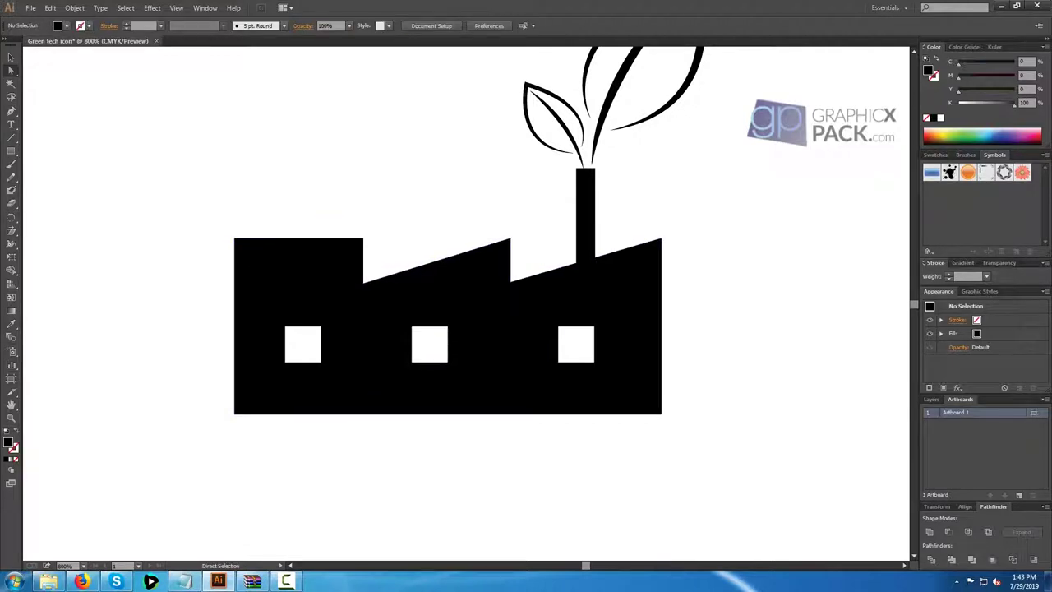
Raise the flat roof of the factory's left section to the height of the chimney top, forming a taller tower.
{"action": "key", "text": "ctrl+minus"}
{"action": "key", "text": "ctrl+minus"}
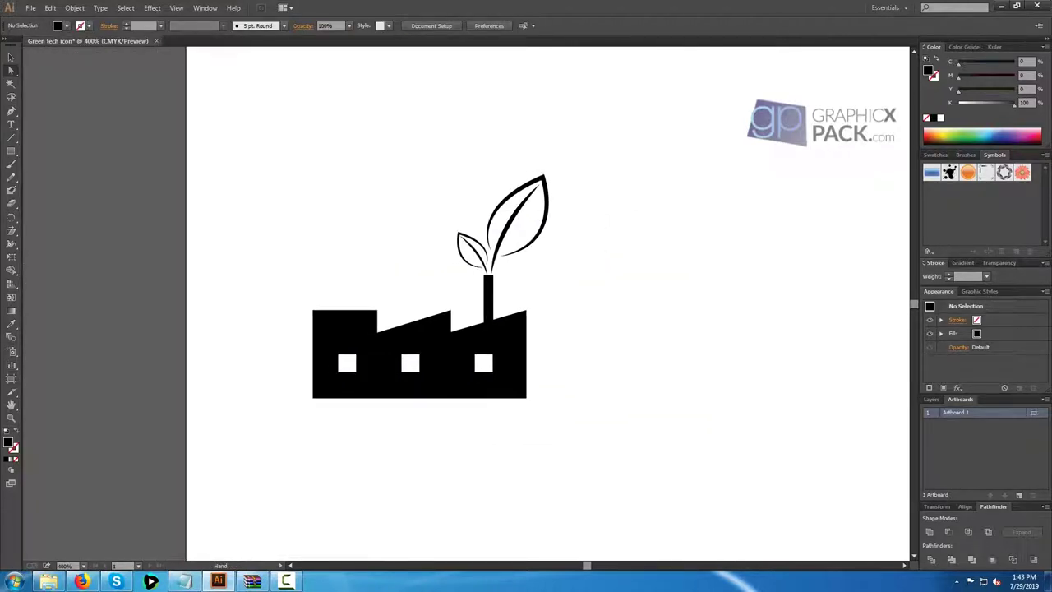
{"action": "left_click", "coordinate": [445, 359]}
{"action": "left_click_drag", "start_coordinate": [304, 299], "coordinate": [385, 317]}
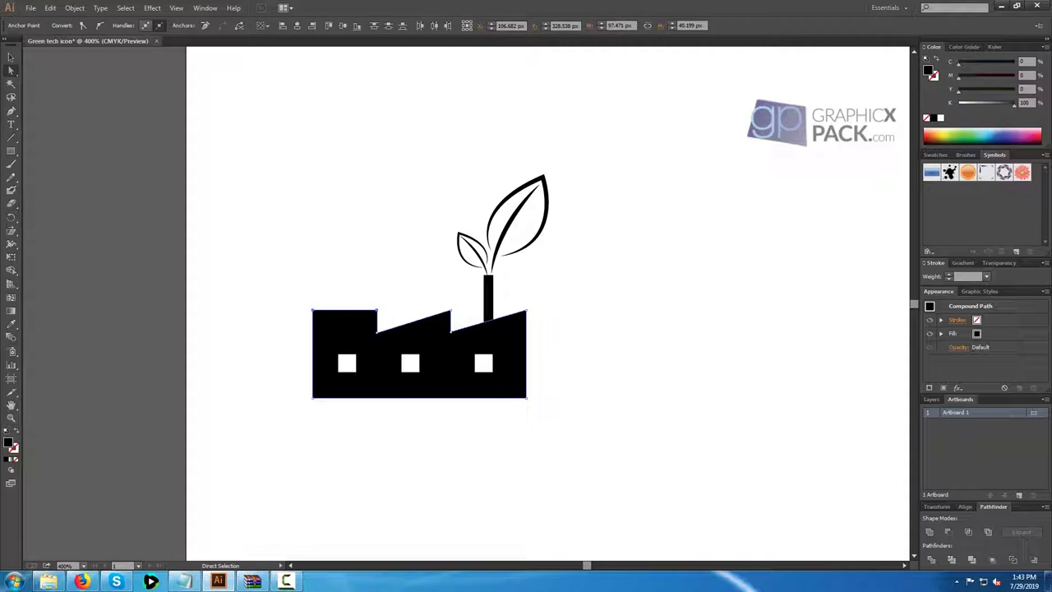
{"action": "left_click_drag", "start_coordinate": [312, 308], "coordinate": [314, 275]}
{"action": "left_click", "coordinate": [267, 273]}
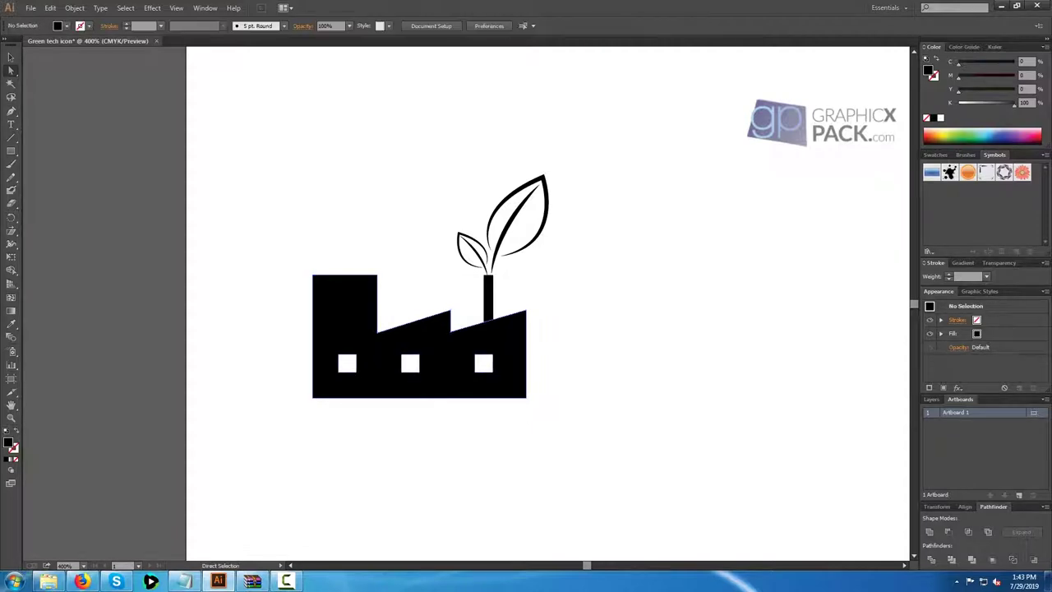
Draw a square window of about 8 × 8 px in the tower above the first window and cut it out of the factory body.
{"action": "key", "text": "m"}
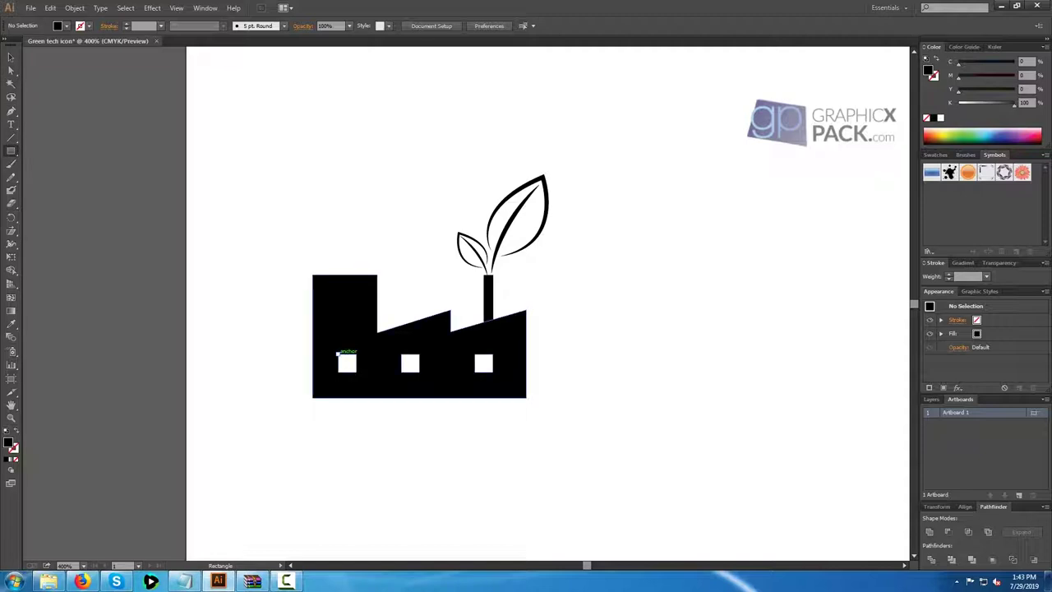
{"action": "mouse_move", "coordinate": [337, 353]}
{"action": "left_mouse_down"}
{"action": "mouse_move", "coordinate": [356, 371]}
{"action": "mouse_move", "coordinate": [346, 308]}
{"action": "left_mouse_up"}
{"action": "key", "text": "v"}
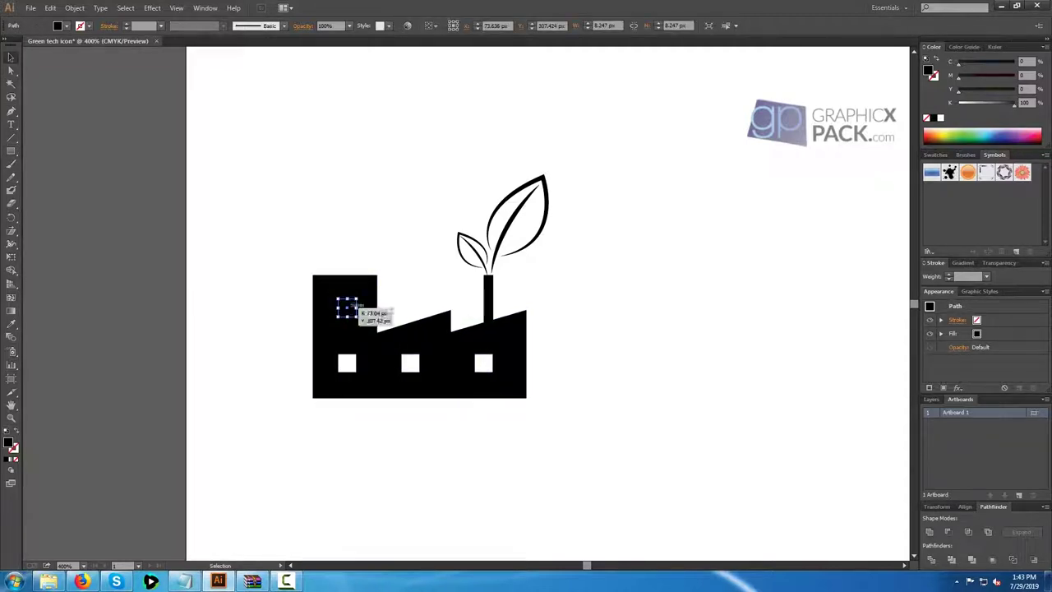
{"action": "left_click", "coordinate": [353, 332], "text": "shift"}
{"action": "left_click", "coordinate": [947, 532]}
{"action": "left_click", "coordinate": [674, 403]}
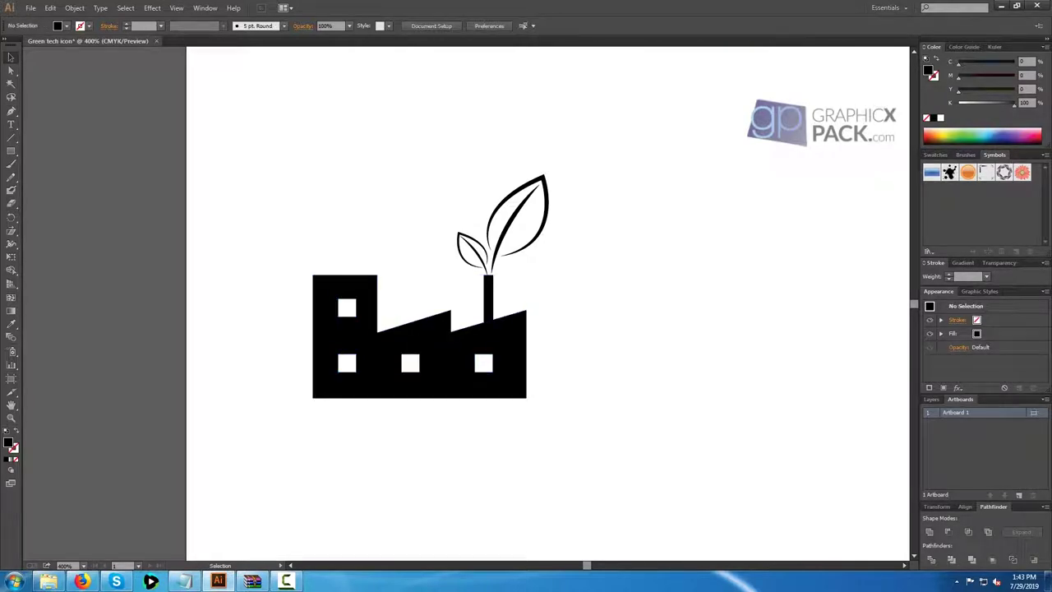
{"action": "scroll", "coordinate": [379, 457], "scroll_direction": "down", "scroll_amount": 2}
{"action": "left_click_drag", "start_coordinate": [379, 456], "coordinate": [278, 436]}
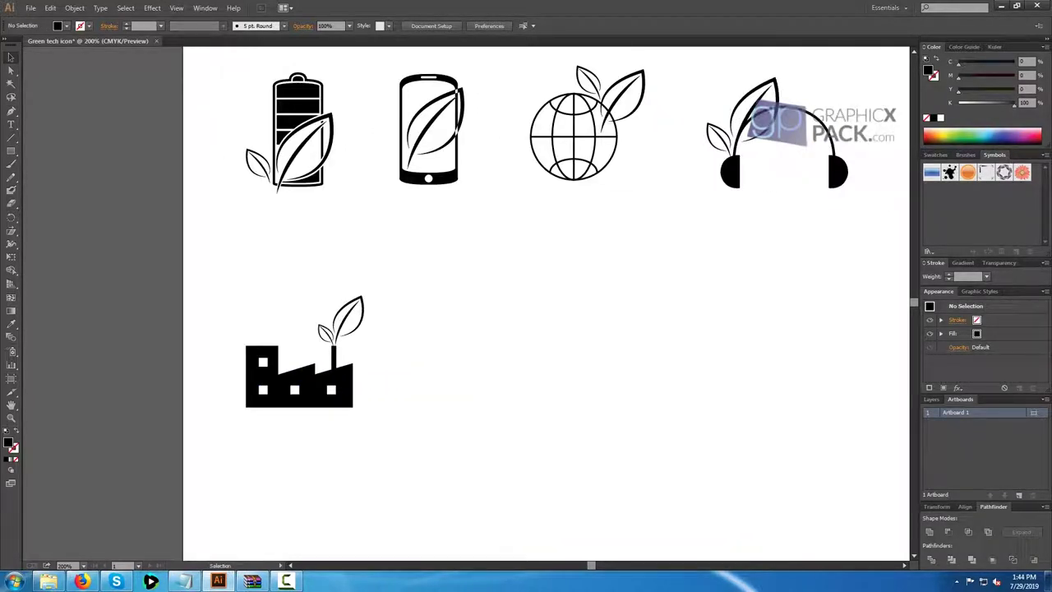
{"action": "left_click_drag", "start_coordinate": [245, 294], "coordinate": [353, 396]}
{"action": "left_click", "coordinate": [419, 394]}
{"action": "left_click", "coordinate": [285, 581]}
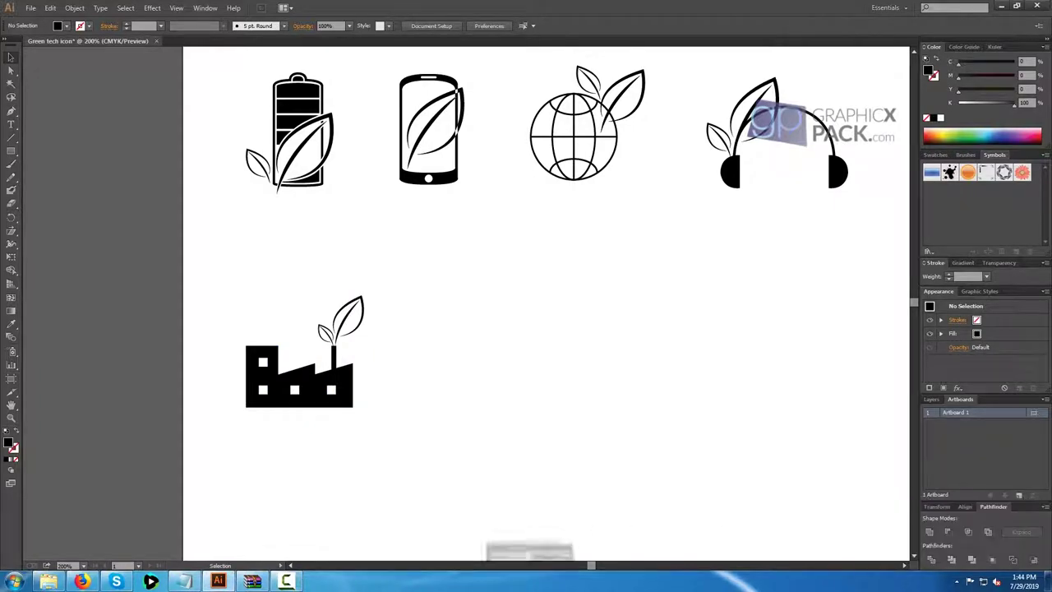
Switch to Windows Explorer and open travel icon.ai from the Travel icon folder.
{"action": "left_click", "coordinate": [49, 581]}
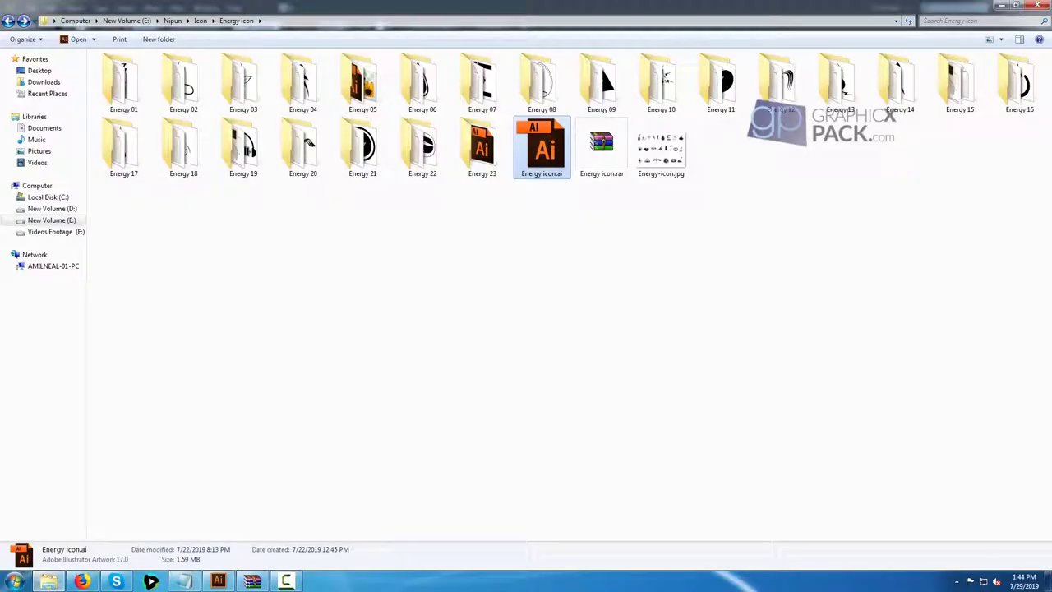
{"action": "key", "text": "BackSpace"}
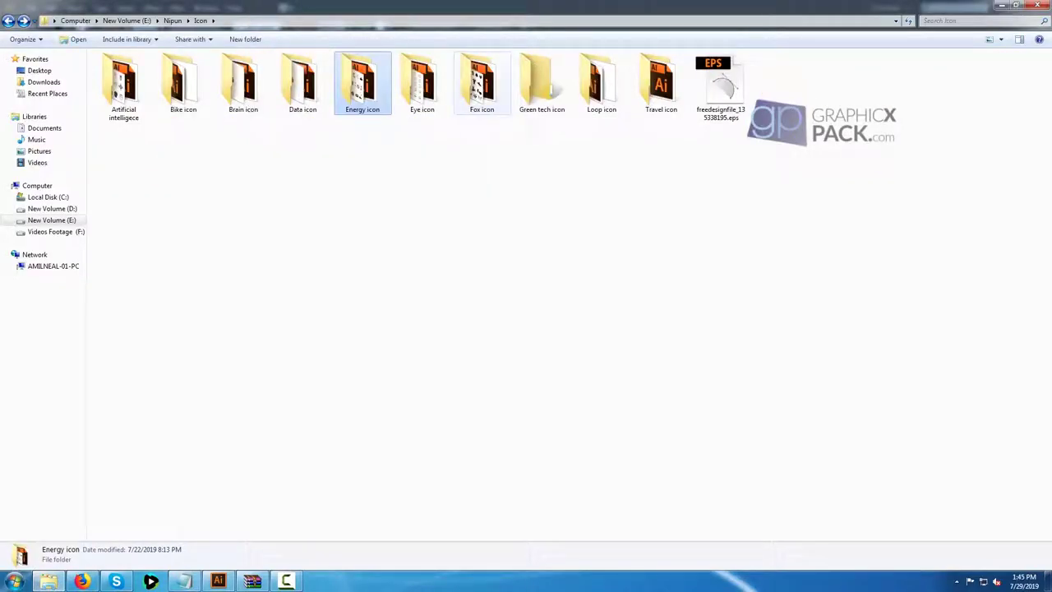
{"action": "left_click", "coordinate": [661, 83]}
{"action": "key", "text": "Return"}
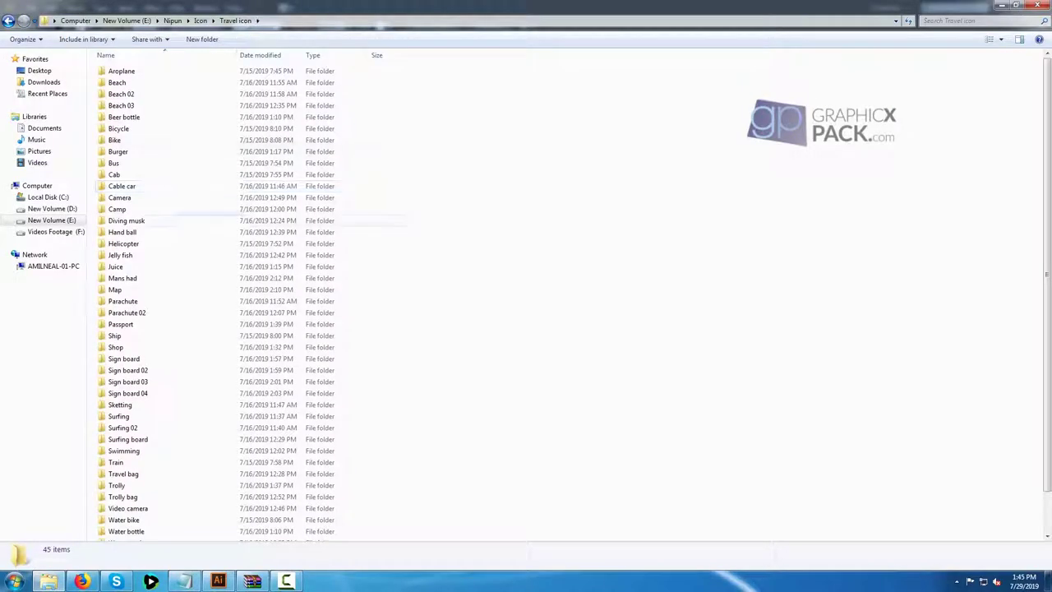
{"action": "scroll", "coordinate": [246, 296], "scroll_direction": "down", "scroll_amount": 2}
{"action": "double_click", "coordinate": [127, 523]}
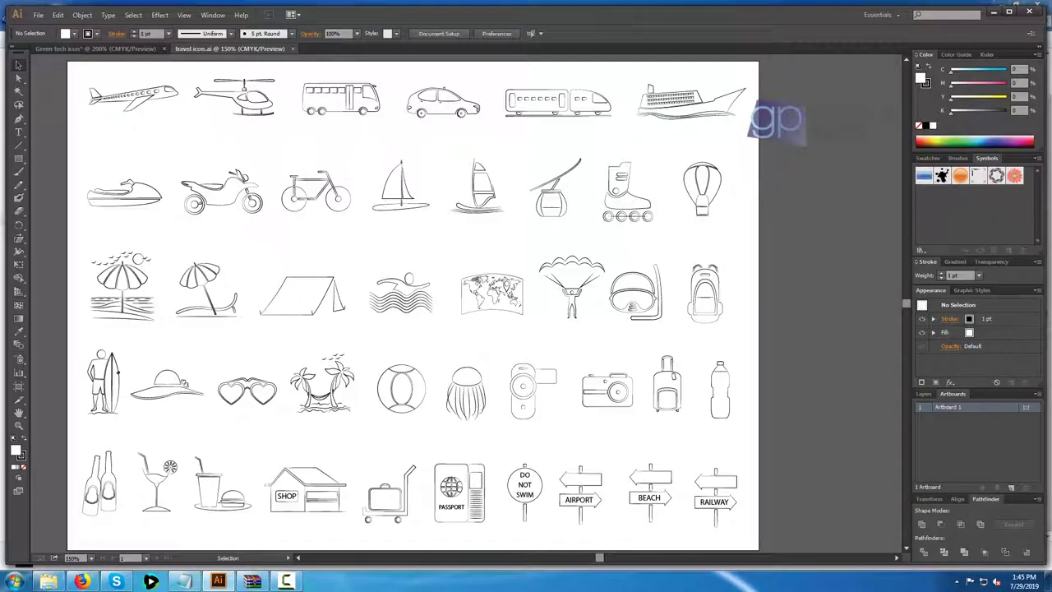
Copy the cruise ship from travel icon.ai into the Green tech icon document and place it beside the factory.
{"action": "left_click", "coordinate": [685, 104]}
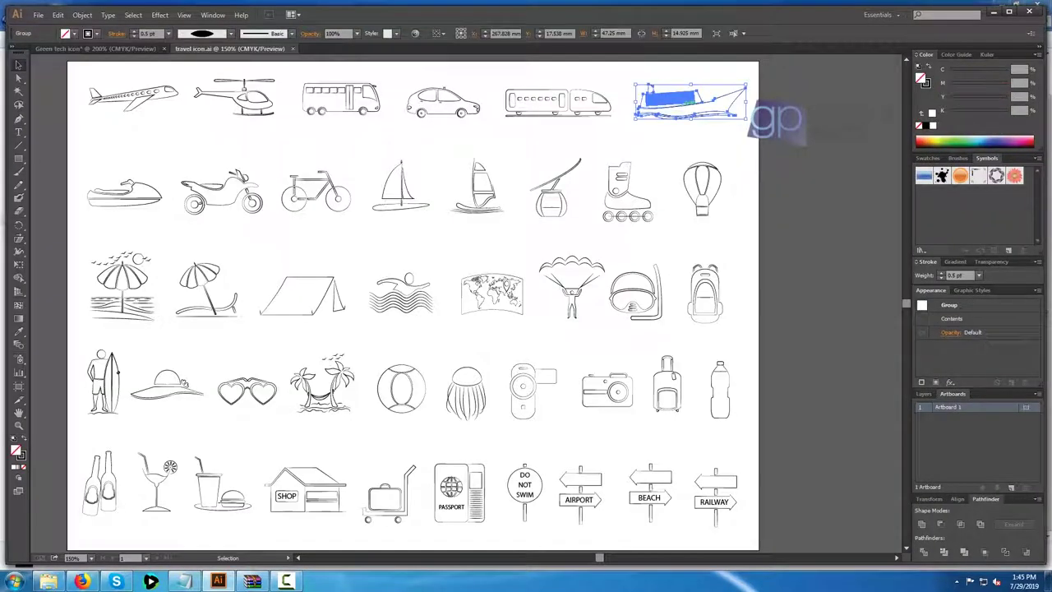
{"action": "left_click_drag", "start_coordinate": [689, 100], "coordinate": [533, 364]}
{"action": "left_click", "coordinate": [548, 419]}
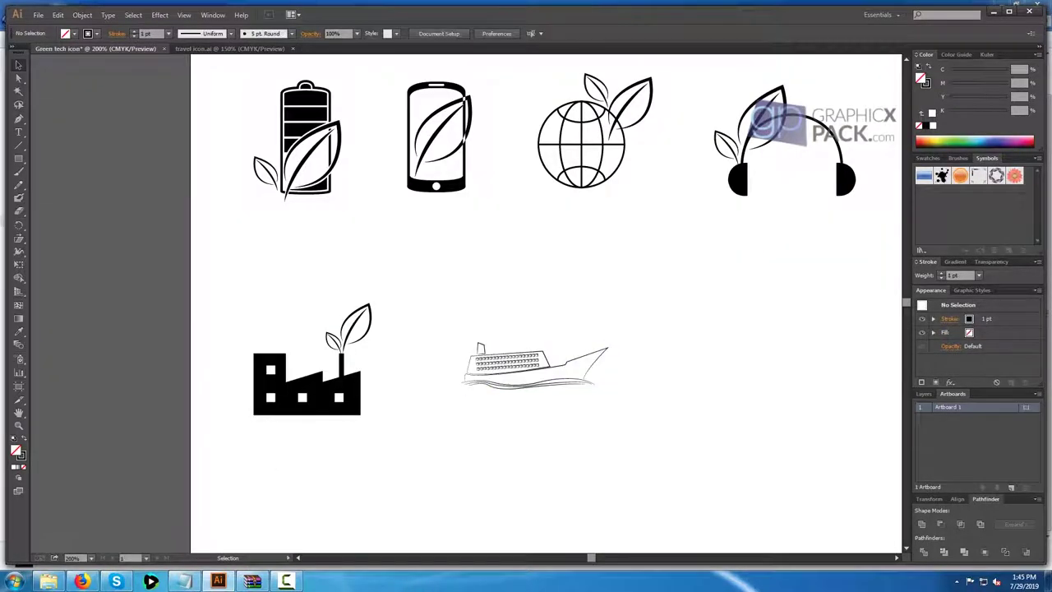
Swap the ship's fill and stroke so it becomes solid black, and ungroup its parts.
{"action": "scroll", "coordinate": [547, 419], "scroll_direction": "up", "scroll_amount": 1}
{"action": "left_click", "coordinate": [522, 330]}
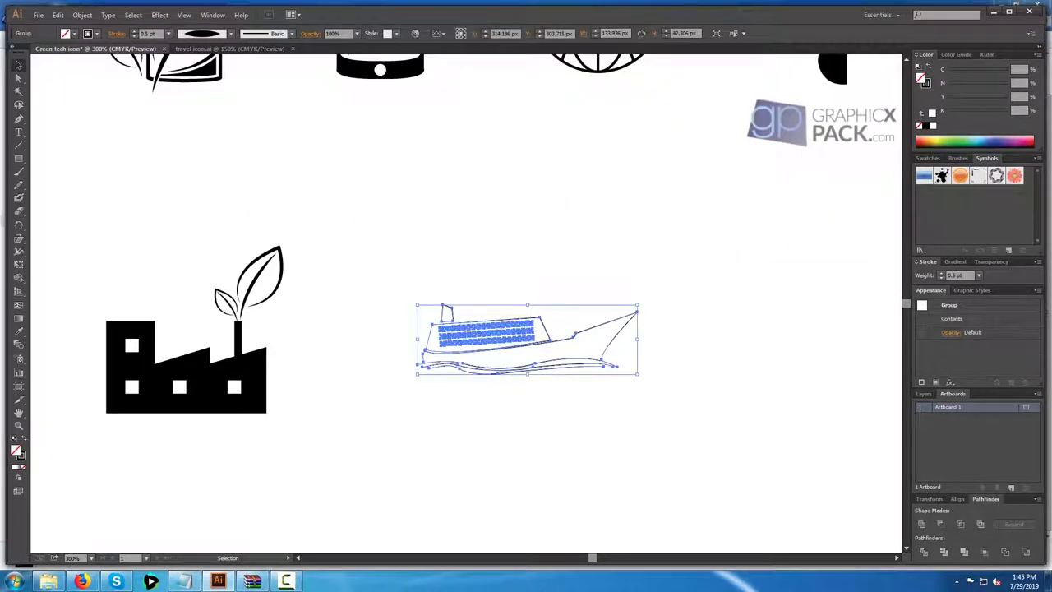
{"action": "key", "text": "shift+x"}
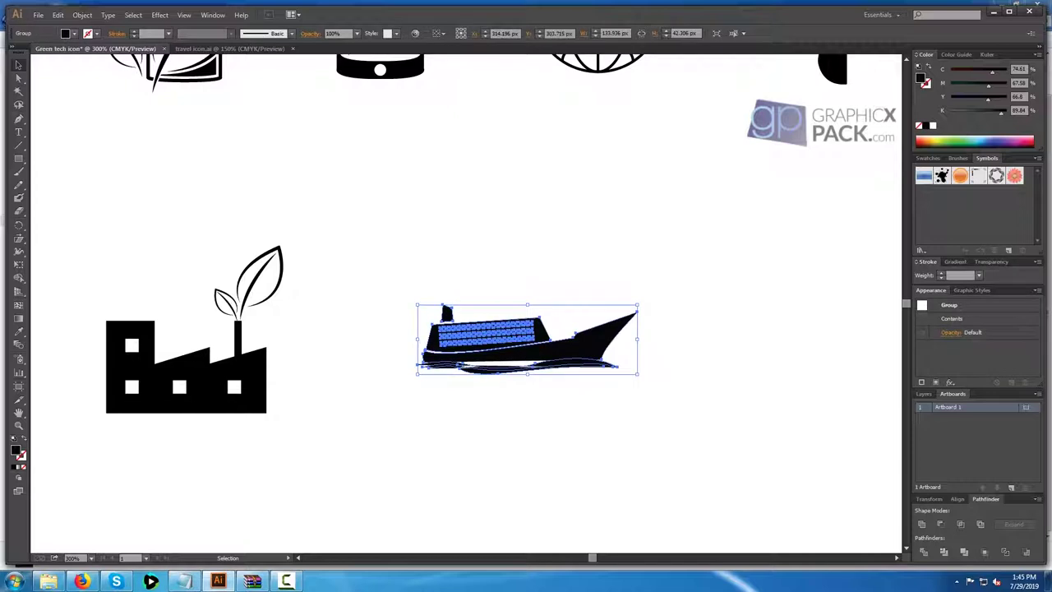
{"action": "left_click", "coordinate": [567, 427]}
{"action": "left_click", "coordinate": [528, 365]}
{"action": "right_click", "coordinate": [528, 365]}
{"action": "left_click", "coordinate": [567, 432]}
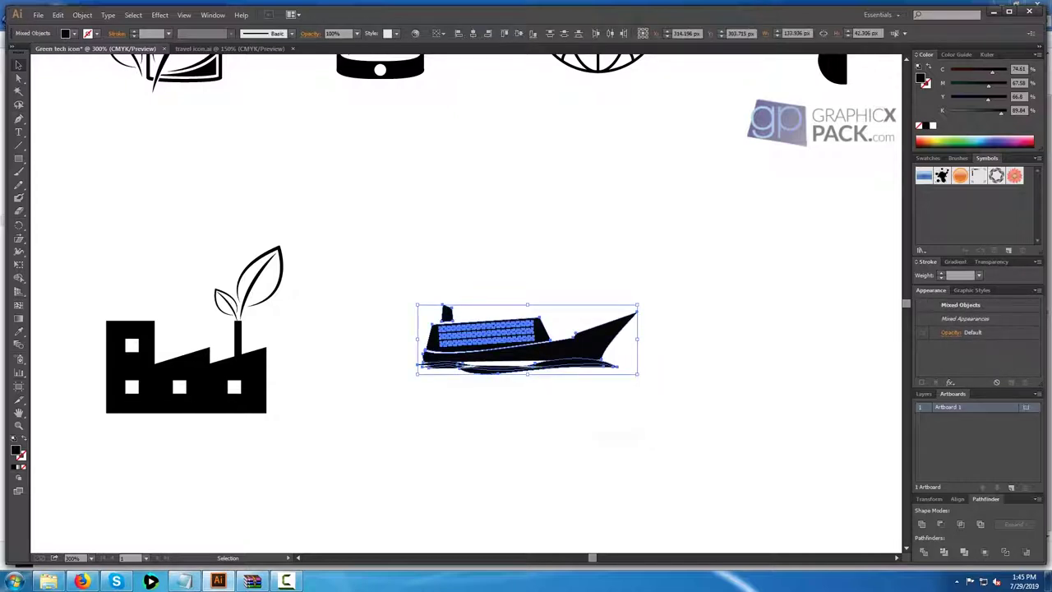
{"action": "left_click", "coordinate": [649, 446]}
Cut the three rows of square windows out of the ship's cabin shape with Minus Front.
{"action": "left_click", "coordinate": [510, 333]}
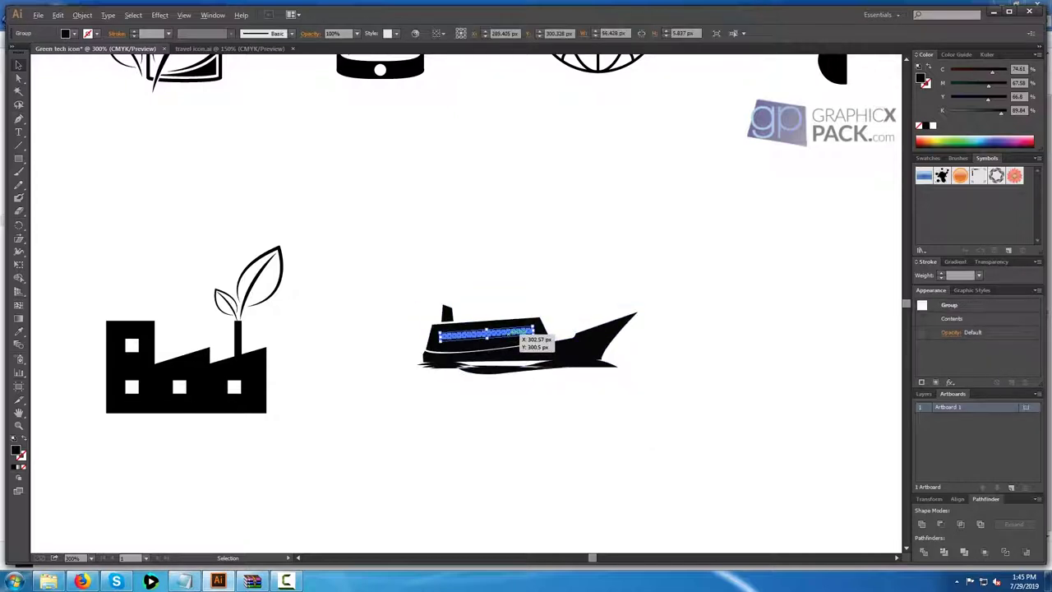
{"action": "scroll", "coordinate": [506, 335], "scroll_direction": "up", "scroll_amount": 4}
{"action": "left_click", "coordinate": [511, 290], "text": "shift"}
{"action": "left_click", "coordinate": [495, 351], "text": "shift"}
{"action": "right_click", "coordinate": [611, 287]}
{"action": "left_click", "coordinate": [639, 345]}
{"action": "left_click", "coordinate": [642, 338], "text": "shift"}
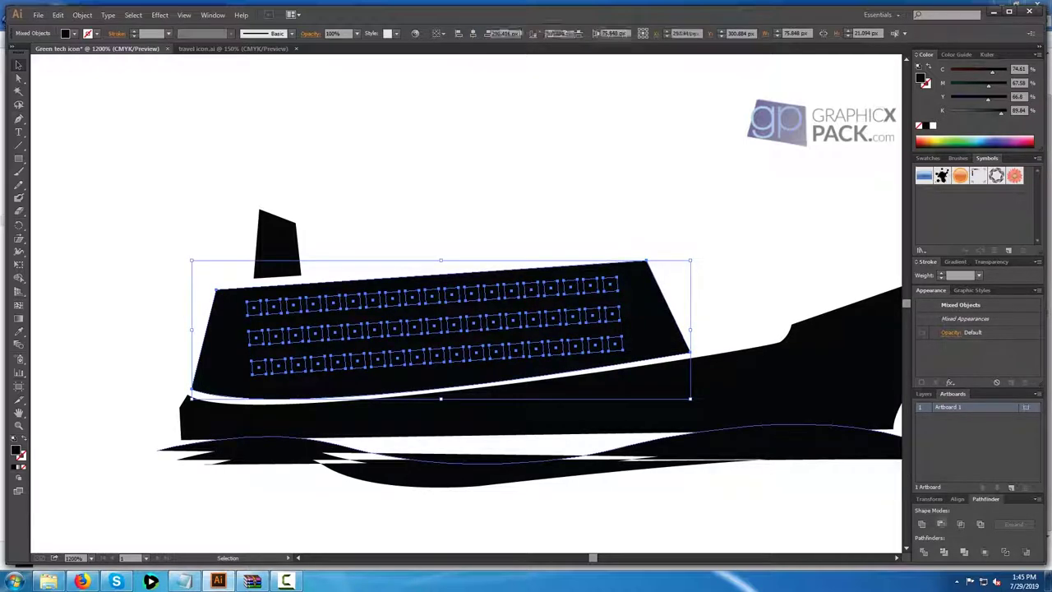
{"action": "left_click", "coordinate": [941, 523]}
{"action": "left_click", "coordinate": [731, 501]}
Turn the waves under the ship back into unfilled 1 pt strokes with a width profile tapered at both ends.
{"action": "left_click_drag", "start_coordinate": [567, 518], "coordinate": [603, 456]}
{"action": "key", "text": "shift+x"}
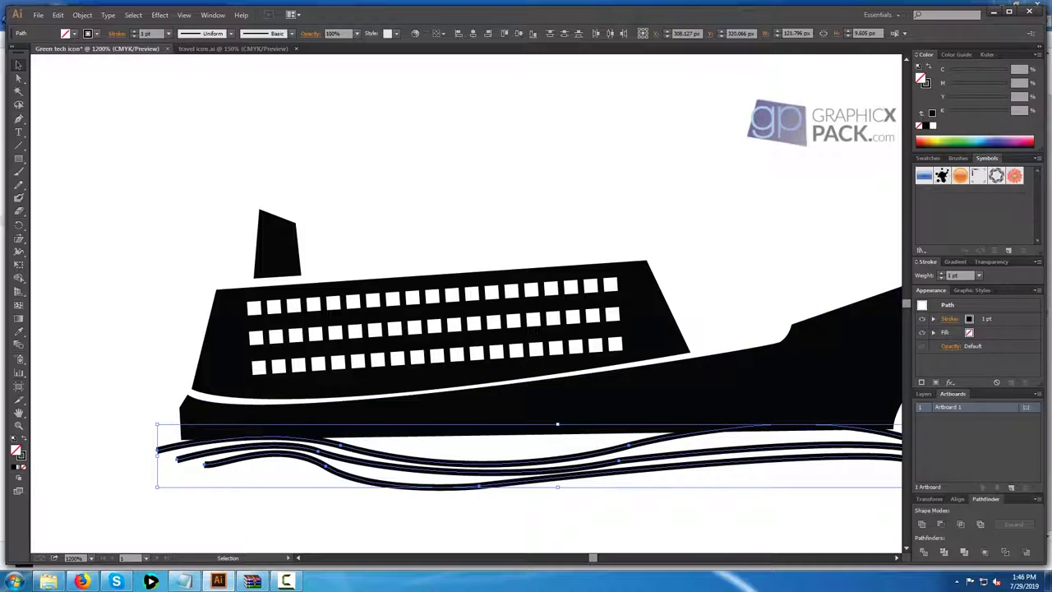
{"action": "left_click", "coordinate": [231, 34]}
{"action": "left_click", "coordinate": [200, 70]}
{"action": "left_click", "coordinate": [353, 164]}
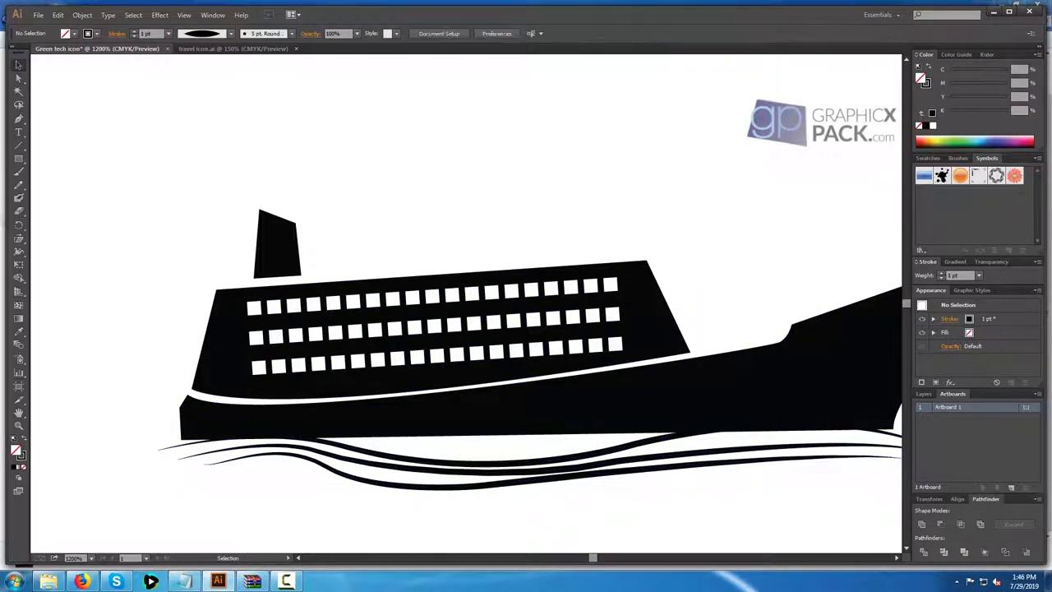
Duplicate the factory's pair of leaves onto the top of the ship's funnel.
{"action": "scroll", "coordinate": [555, 518], "scroll_direction": "down", "scroll_amount": 1}
{"action": "left_click_drag", "start_coordinate": [562, 520], "coordinate": [584, 441]}
{"action": "scroll", "coordinate": [519, 428], "scroll_direction": "down", "scroll_amount": 3}
{"action": "left_click", "coordinate": [314, 347]}
{"action": "left_click_drag", "start_coordinate": [314, 347], "coordinate": [526, 330]}
{"action": "key", "text": "ctrl+shift+a"}
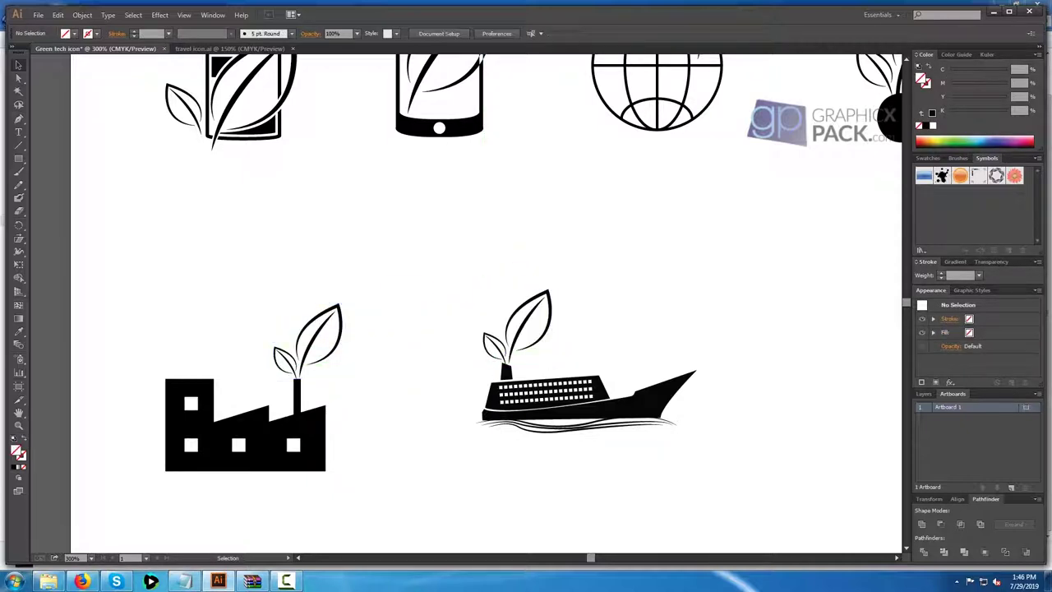
Mirror the ship's leaves left to right and nudge them left until their stem sits on the funnel.
{"action": "left_click", "coordinate": [531, 337]}
{"action": "right_click", "coordinate": [532, 339]}
{"action": "mouse_move", "coordinate": [565, 420]}
{"action": "left_click", "coordinate": [657, 463]}
{"action": "key", "text": "Return"}
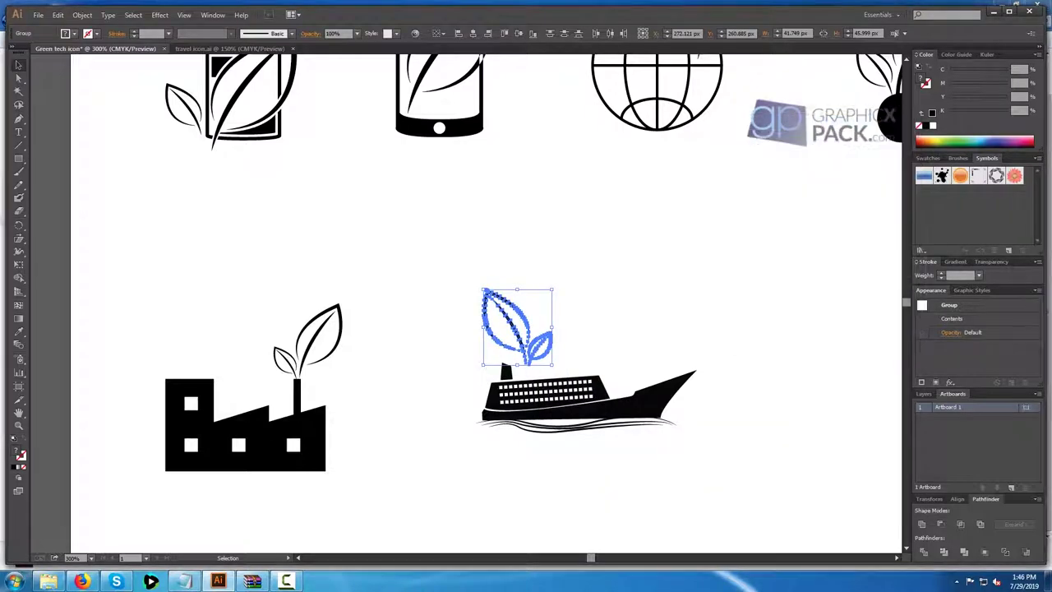
{"action": "key", "text": "shift+Left"}
{"action": "key", "text": "Left"}
{"action": "key", "text": "Left"}
{"action": "key", "text": "ctrl+shift+a"}
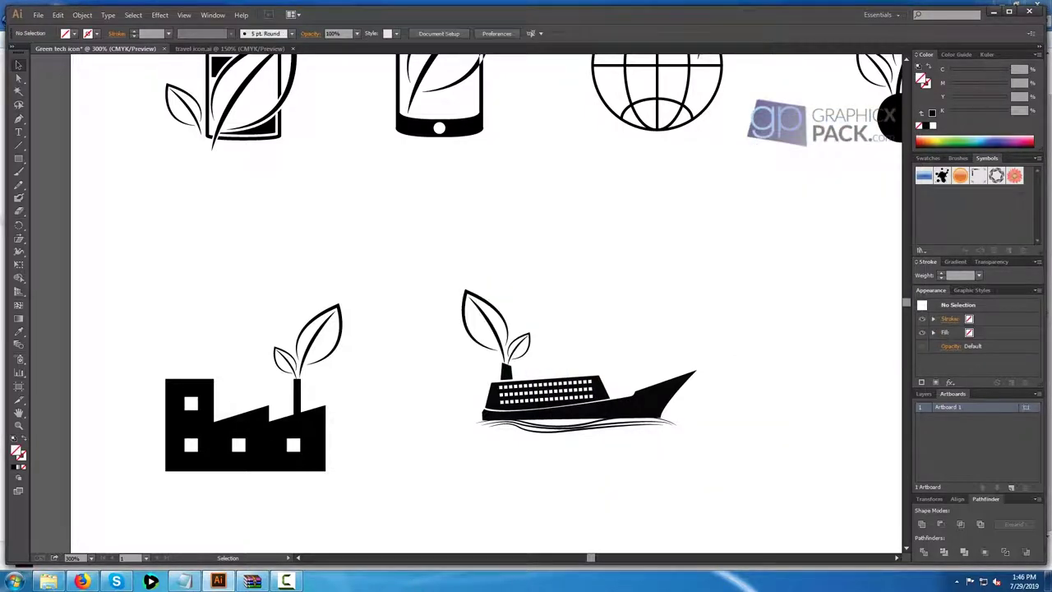
Group the ship with its leaves and move it slightly down and closer to the factory, nearly level with its base.
{"action": "key", "text": "ctrl+0"}
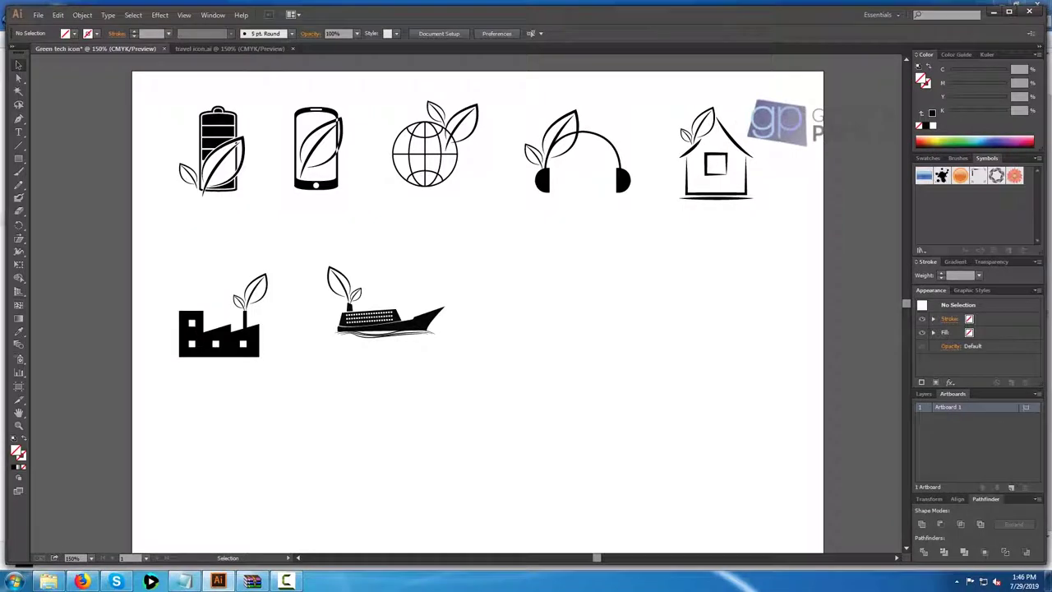
{"action": "left_click_drag", "start_coordinate": [453, 356], "coordinate": [336, 280]}
{"action": "right_click", "coordinate": [388, 306]}
{"action": "left_click", "coordinate": [416, 359]}
{"action": "left_click", "coordinate": [421, 369]}
{"action": "left_click_drag", "start_coordinate": [394, 319], "coordinate": [388, 344]}
{"action": "key", "text": "ctrl+shift+a"}
{"action": "left_click_drag", "start_coordinate": [468, 328], "coordinate": [449, 316]}
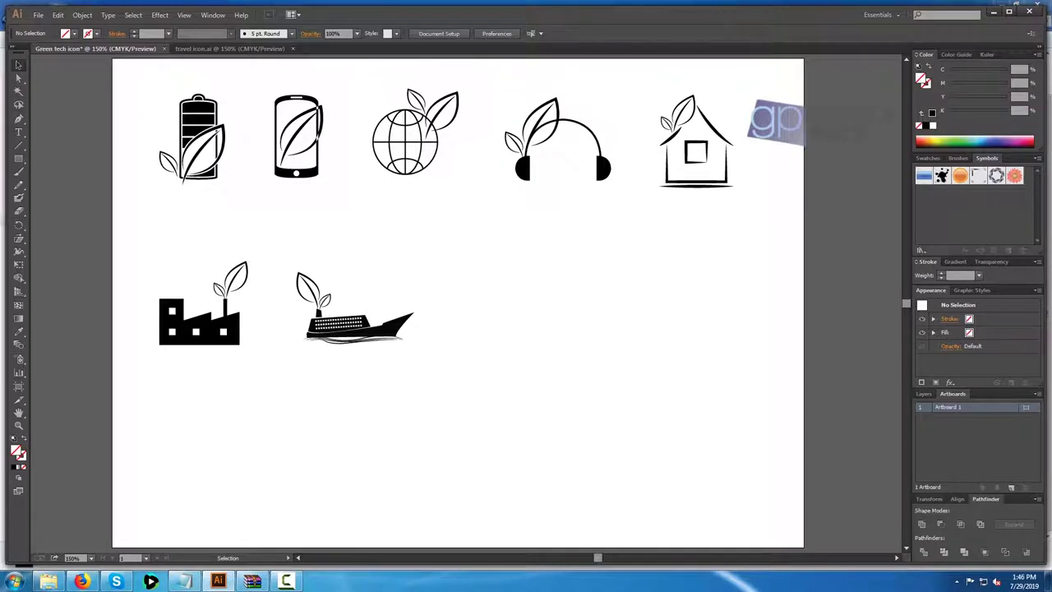
Copy the photo camera from travel icon.ai into the Green tech icon document and place it beside the ship.
{"action": "left_click", "coordinate": [229, 49]}
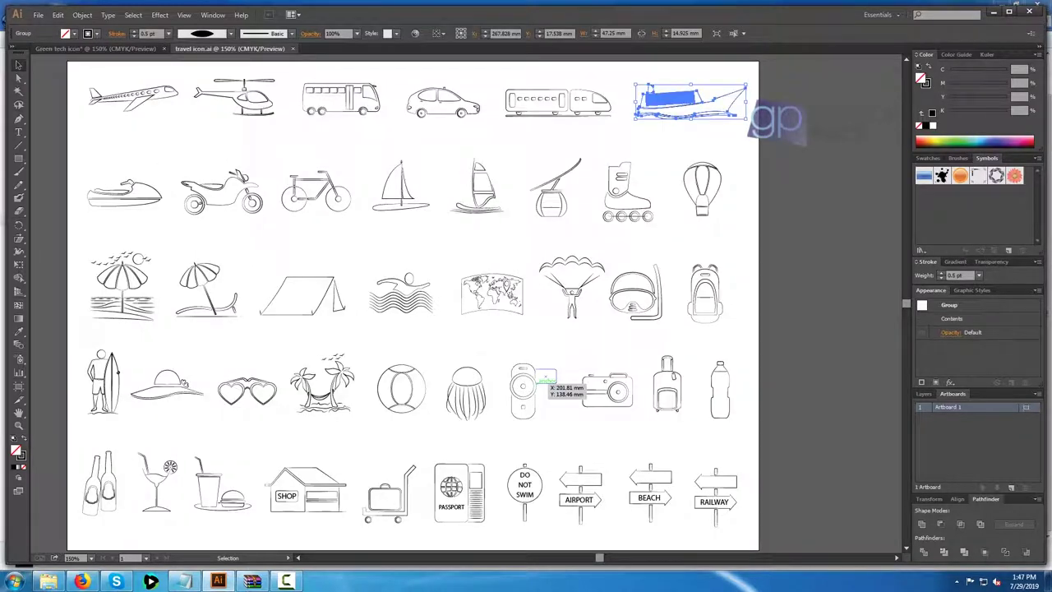
{"action": "left_click", "coordinate": [606, 391]}
{"action": "left_click_drag", "start_coordinate": [607, 390], "coordinate": [105, 55]}
{"action": "key", "text": "ctrl+v"}
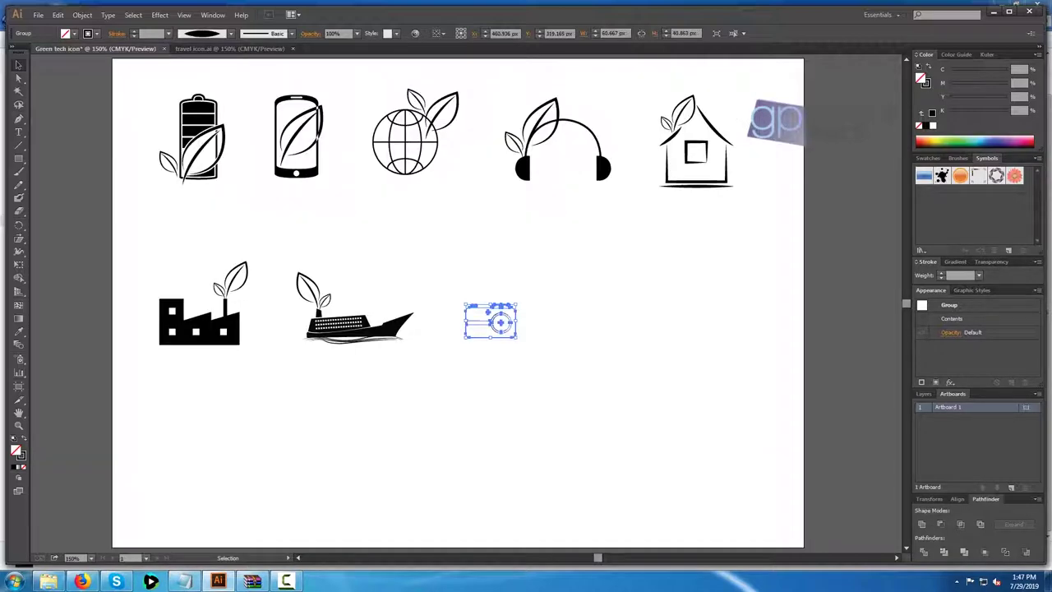
Swap the camera's fill and stroke so it becomes solid black, and ungroup its parts.
{"action": "scroll", "coordinate": [508, 354], "scroll_direction": "up", "scroll_amount": 2}
{"action": "scroll", "coordinate": [540, 312], "scroll_direction": "down", "scroll_amount": 1}
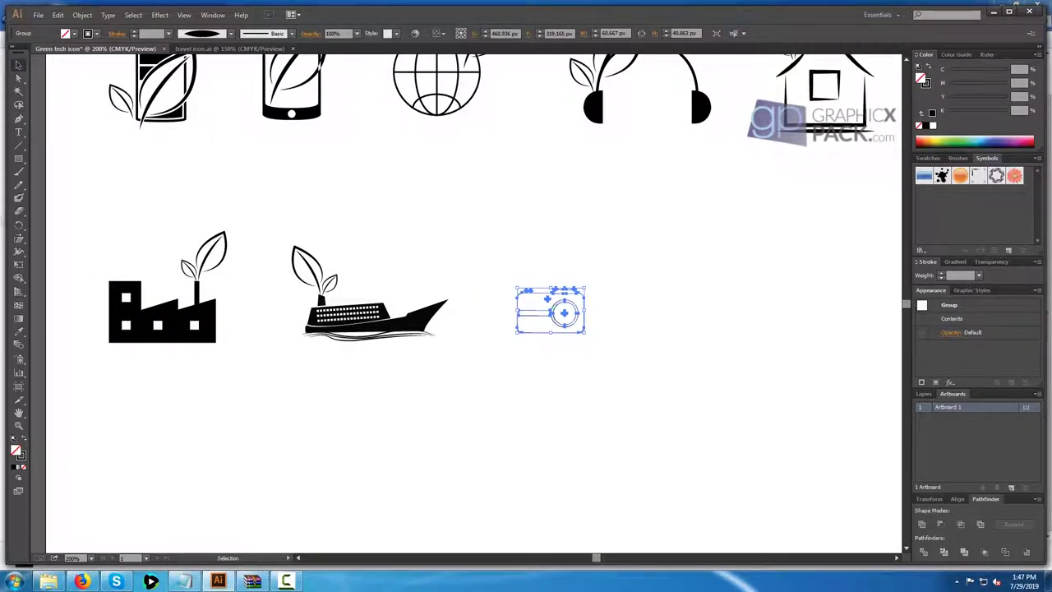
{"action": "key", "text": "shift+x"}
{"action": "right_click", "coordinate": [546, 298]}
{"action": "left_click", "coordinate": [575, 365]}
{"action": "left_click", "coordinate": [587, 370]}
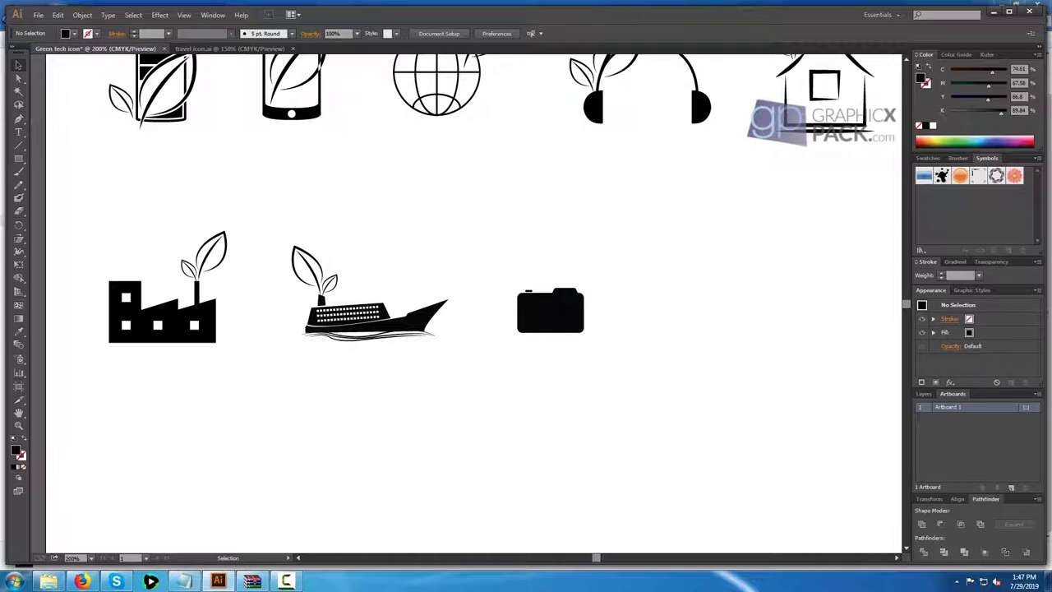
Try to cut the narrow horizontal strip out of the camera body with Minus Front.
{"action": "left_click", "coordinate": [544, 312]}
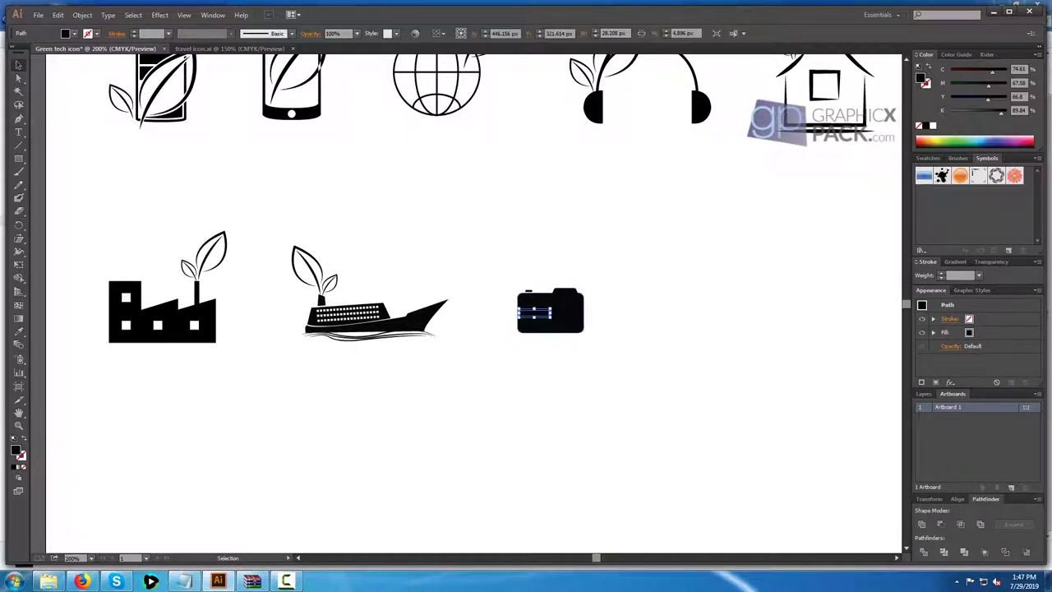
{"action": "key", "text": "ctrl+plus"}
{"action": "key", "text": "ctrl+plus"}
{"action": "left_click_drag", "start_coordinate": [505, 291], "coordinate": [538, 310]}
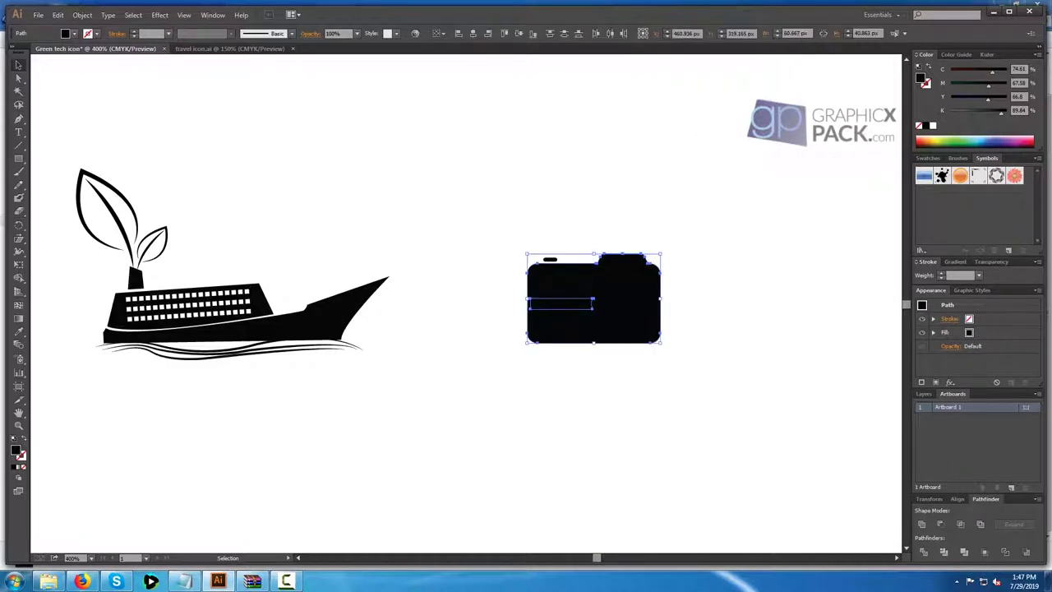
{"action": "left_click", "coordinate": [941, 523]}
{"action": "key", "text": "ctrl+shift+a"}
Undo the strip cutout and the camera's ungrouping, and reselect the whole camera group.
{"action": "key", "text": "ctrl+z"}
{"action": "key", "text": "ctrl+z"}
{"action": "key", "text": "ctrl+z"}
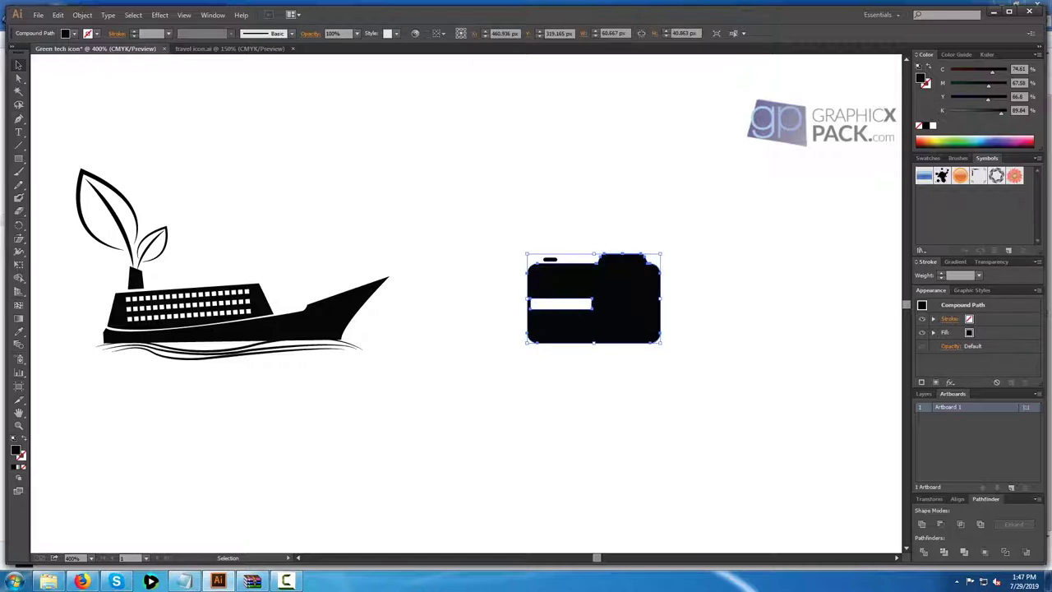
{"action": "key", "text": "ctrl+shift+a"}
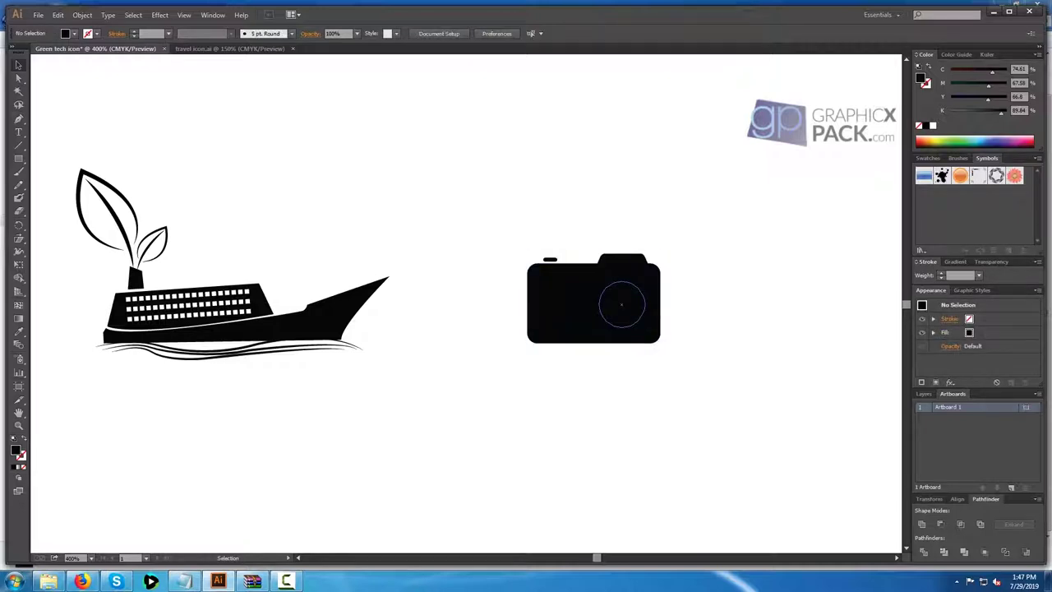
{"action": "left_click", "coordinate": [616, 306]}
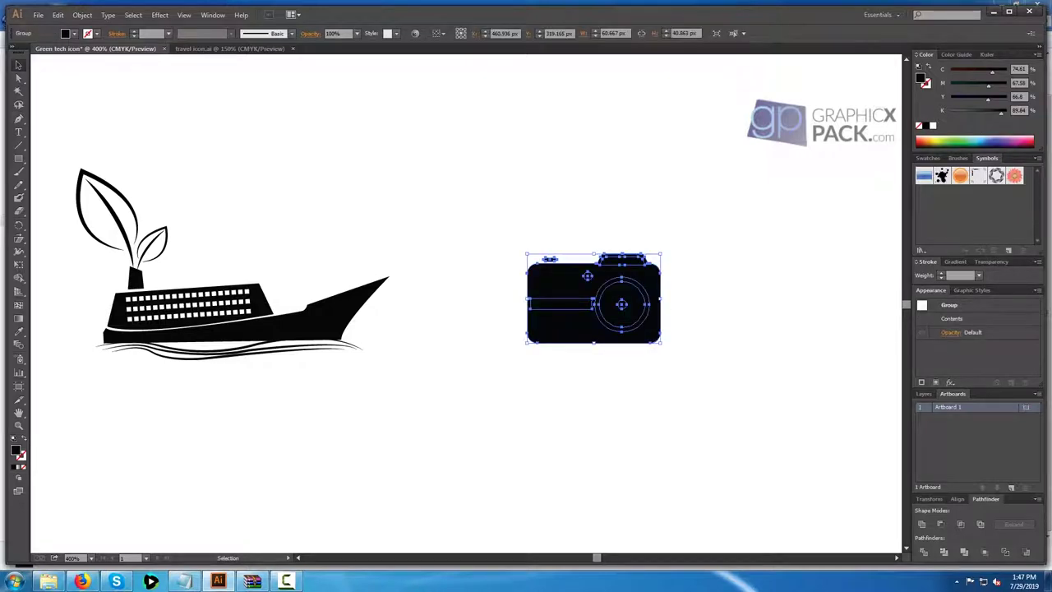
Ungroup the camera and combine the two lens circles into a compound path.
{"action": "key", "text": "ctrl+shift+a"}
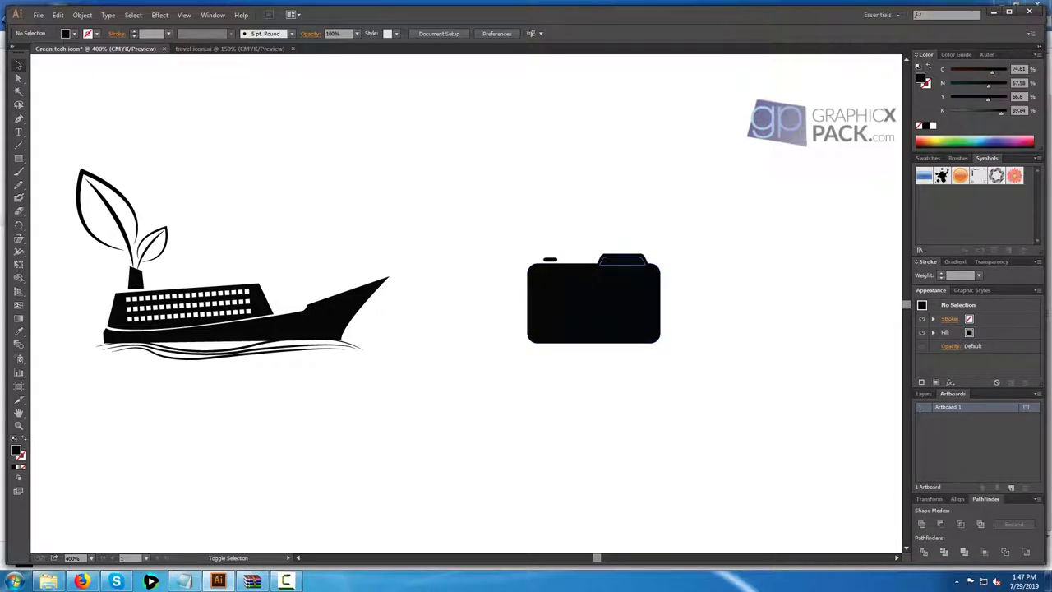
{"action": "left_click_drag", "start_coordinate": [686, 229], "coordinate": [505, 369]}
{"action": "right_click", "coordinate": [646, 316]}
{"action": "left_click", "coordinate": [667, 383]}
{"action": "left_click", "coordinate": [590, 325], "text": "shift"}
{"action": "left_click", "coordinate": [549, 258], "text": "shift"}
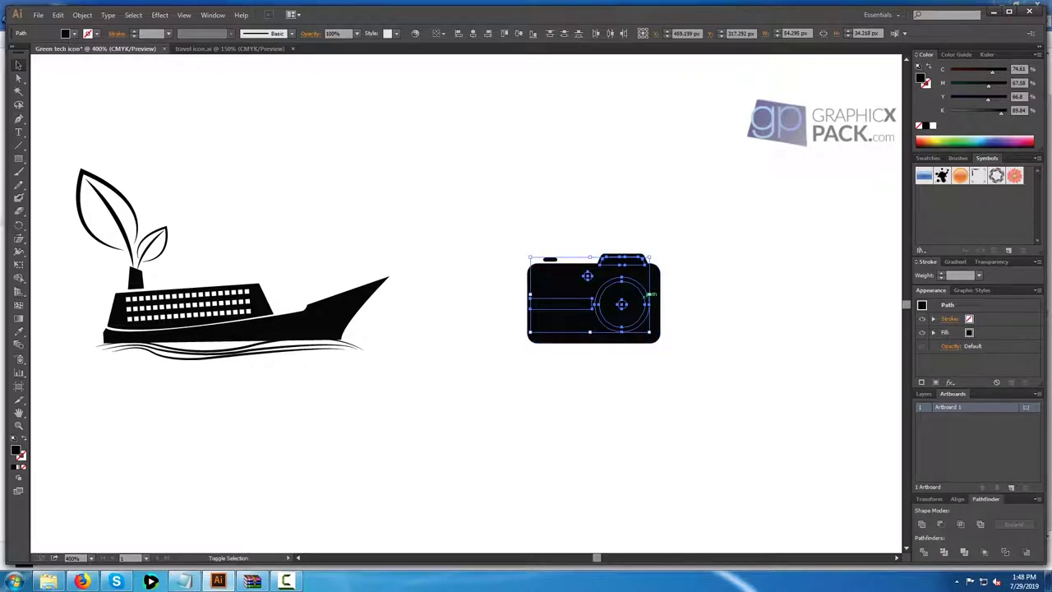
{"action": "left_click", "coordinate": [646, 292]}
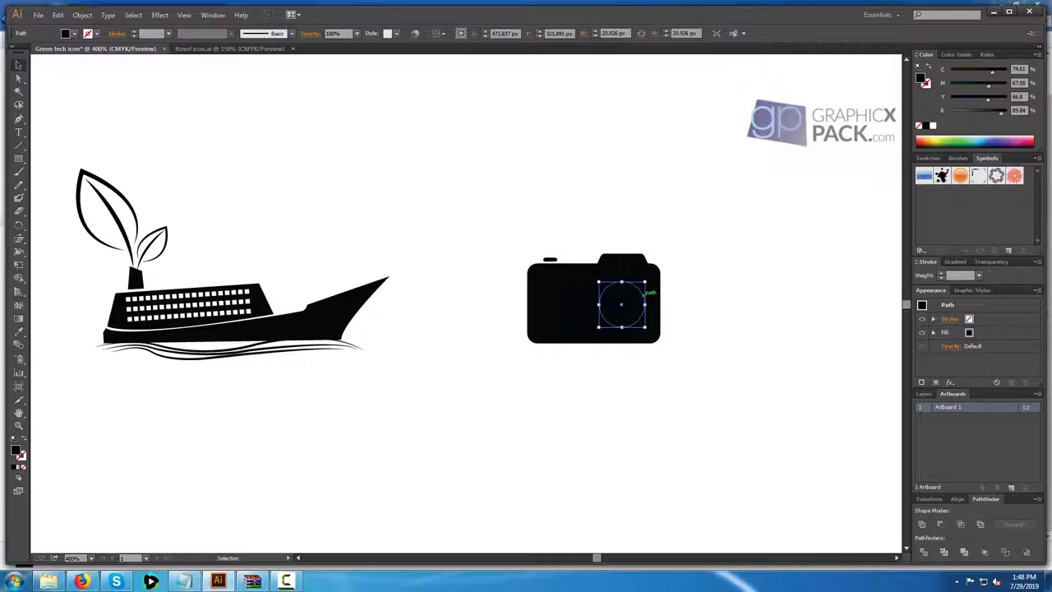
{"action": "left_click", "coordinate": [647, 293]}
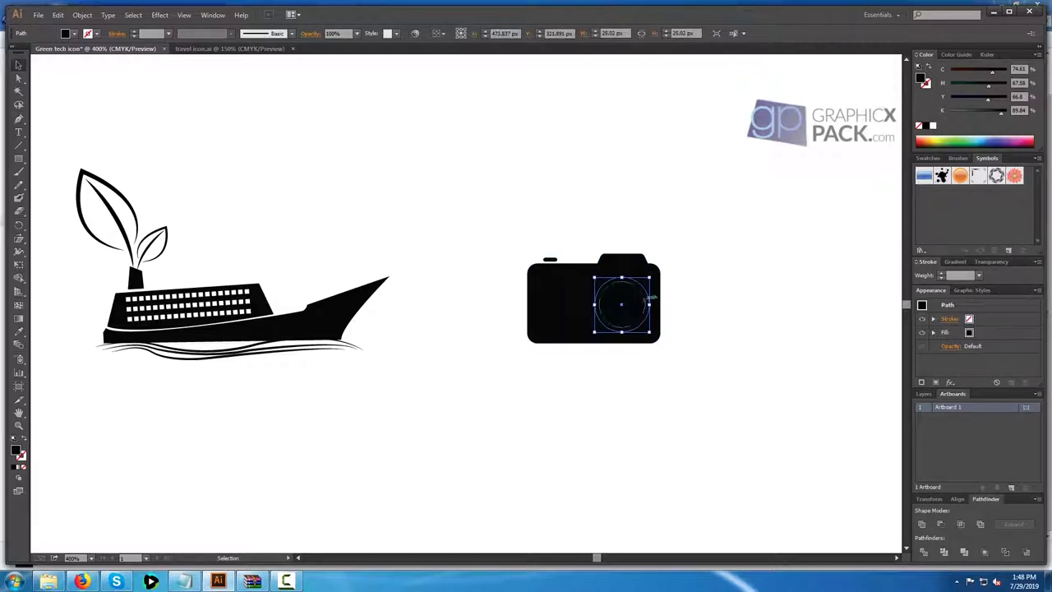
{"action": "key", "text": "ctrl+8"}
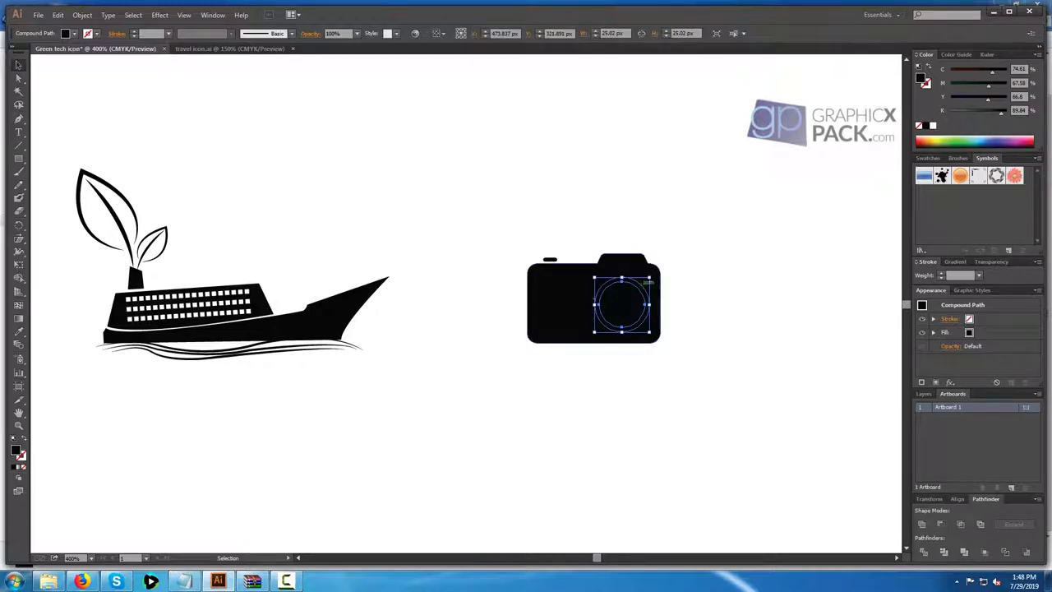
Group the camera's lens, strip and viewfinder details and cut them out of the black body with Minus Front.
{"action": "left_click", "coordinate": [622, 262], "text": "shift"}
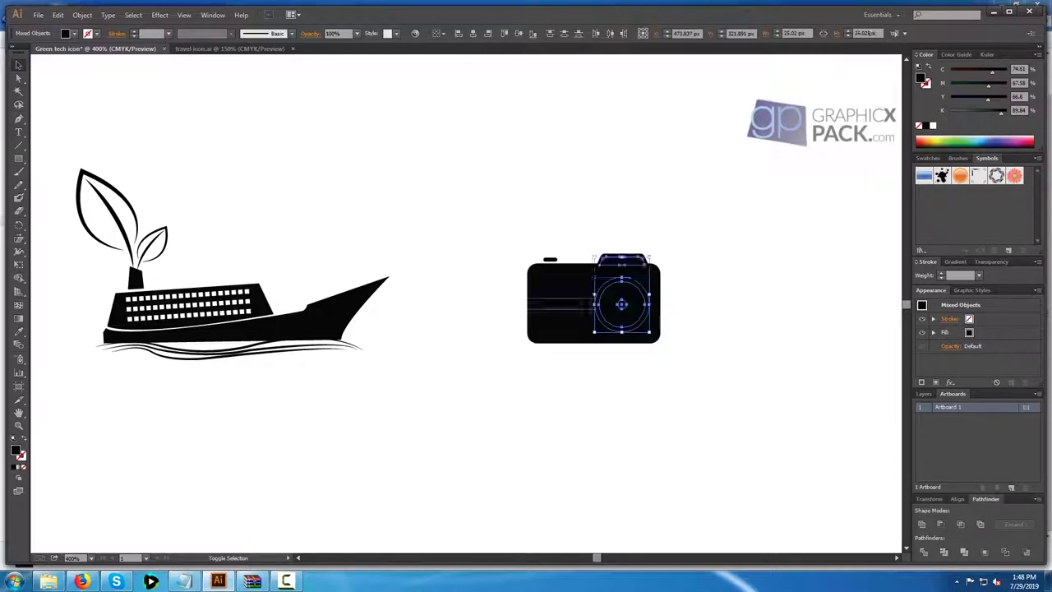
{"action": "left_click", "coordinate": [578, 304], "text": "shift"}
{"action": "right_click", "coordinate": [640, 283]}
{"action": "left_click", "coordinate": [667, 340]}
{"action": "left_click_drag", "start_coordinate": [673, 267], "coordinate": [628, 305]}
{"action": "left_click", "coordinate": [940, 525]}
{"action": "left_click", "coordinate": [764, 394]}
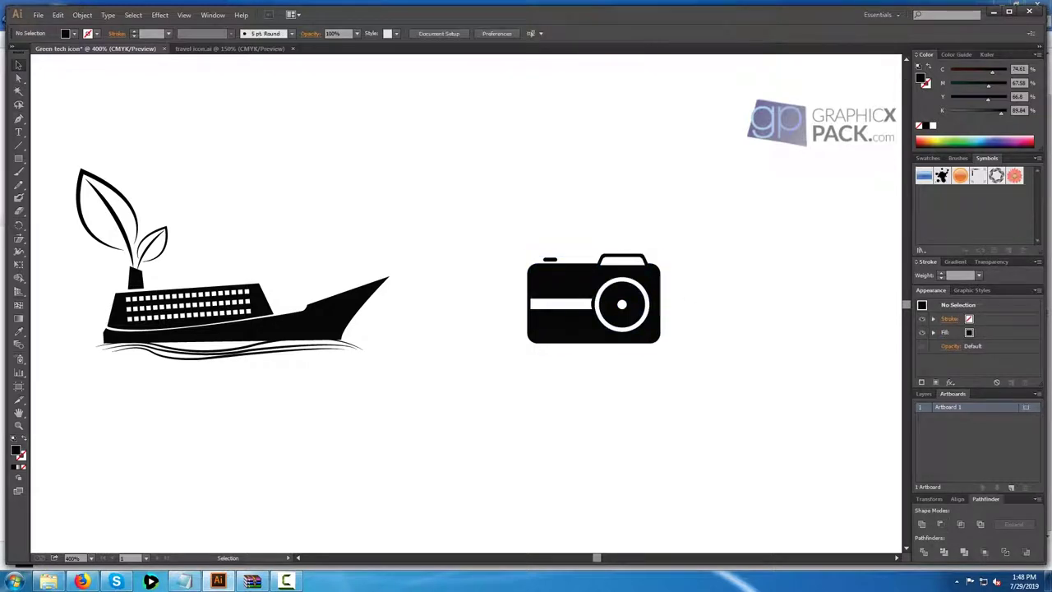
Enlarge the cut-out camera beside the ship and group all its parts.
{"action": "scroll", "coordinate": [590, 388], "scroll_direction": "down", "scroll_amount": 2}
{"action": "left_click_drag", "start_coordinate": [588, 386], "coordinate": [555, 358]}
{"action": "left_click", "coordinate": [560, 330]}
{"action": "mouse_move", "coordinate": [560, 292]}
{"action": "left_mouse_down"}
{"action": "mouse_move", "coordinate": [560, 262]}
{"action": "mouse_move", "coordinate": [560, 272]}
{"action": "left_mouse_up"}
{"action": "left_click", "coordinate": [637, 329]}
{"action": "key", "text": "ctrl+z"}
{"action": "left_click_drag", "start_coordinate": [626, 269], "coordinate": [561, 262]}
{"action": "right_click", "coordinate": [560, 306]}
{"action": "left_click", "coordinate": [586, 363]}
{"action": "left_click", "coordinate": [639, 284]}
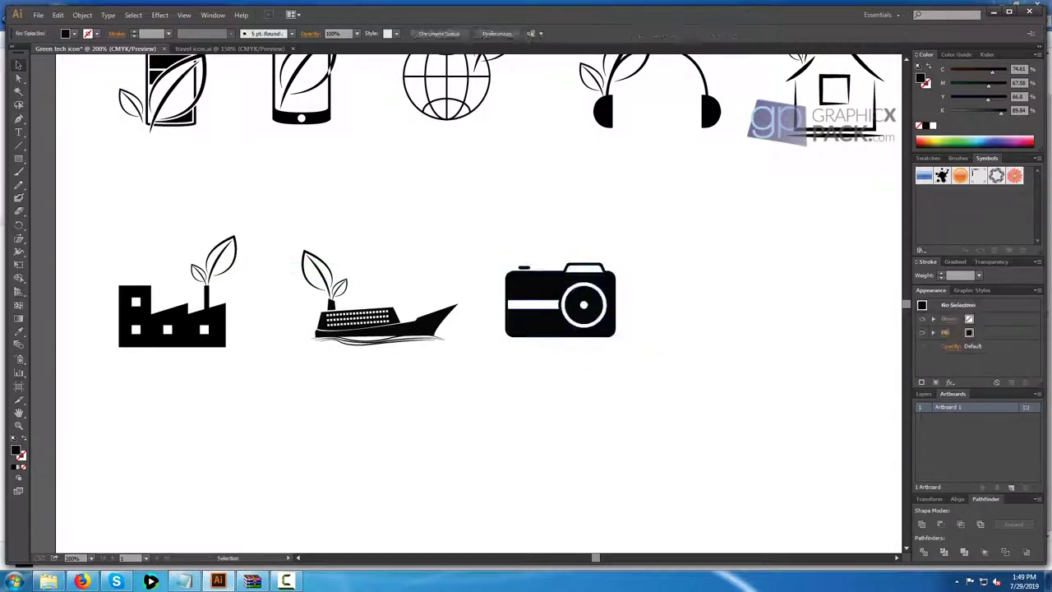
Group the factory's two leaves and place a copy on top of the camera.
{"action": "left_click", "coordinate": [221, 260]}
{"action": "left_click", "coordinate": [198, 274], "text": "shift"}
{"action": "right_click", "coordinate": [215, 265]}
{"action": "left_click", "coordinate": [242, 319]}
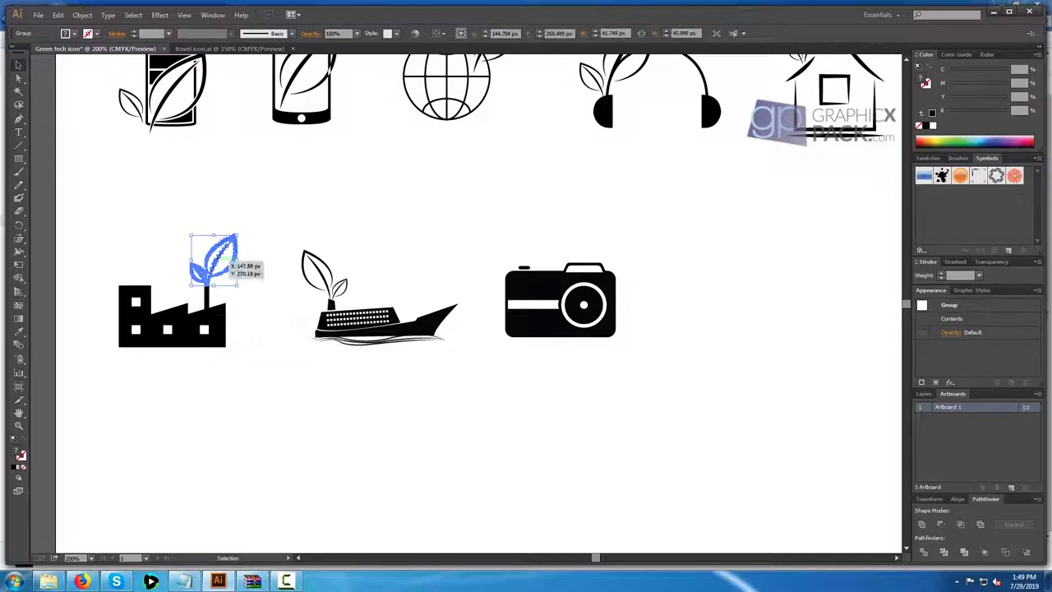
{"action": "left_click_drag", "start_coordinate": [229, 262], "coordinate": [570, 246]}
{"action": "key", "text": "ctrl+shift+a"}
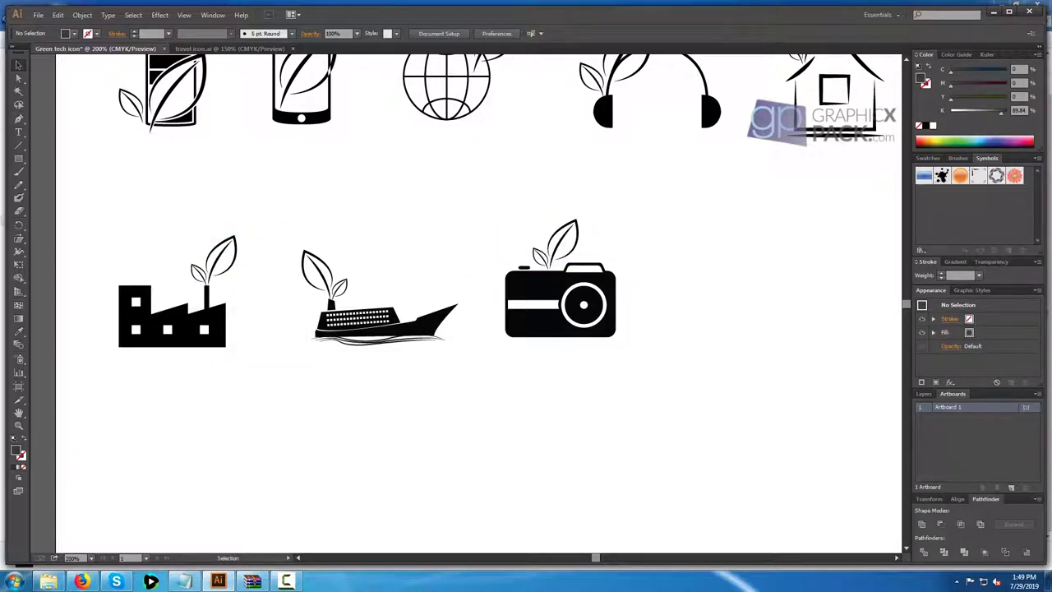
Scale down the camera together with its leaves to match the neighbouring icons.
{"action": "left_click_drag", "start_coordinate": [499, 219], "coordinate": [629, 337]}
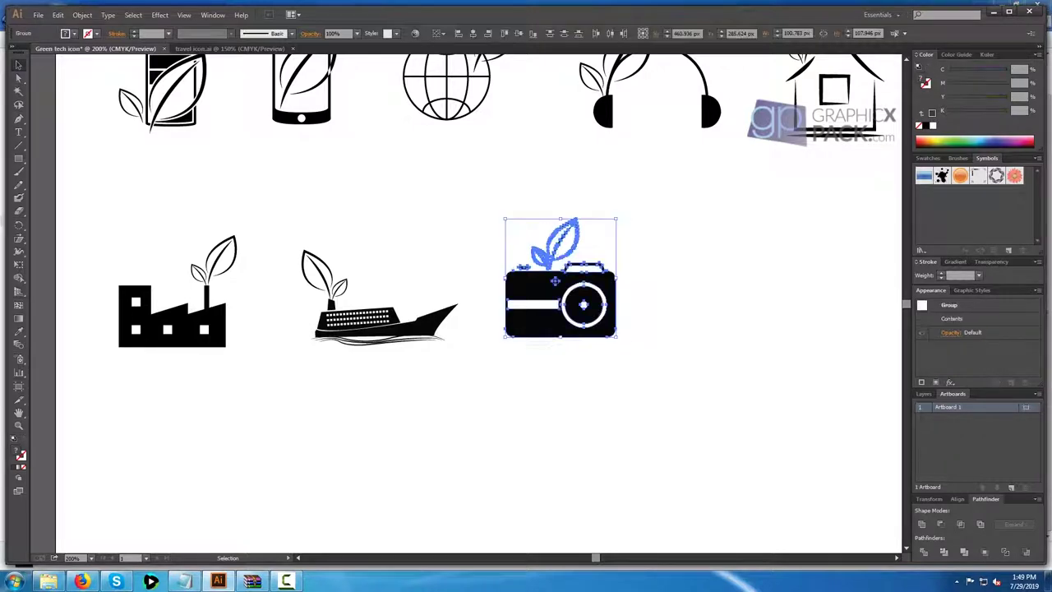
{"action": "left_click_drag", "start_coordinate": [560, 219], "coordinate": [561, 244]}
{"action": "key", "text": "ctrl+shift+a"}
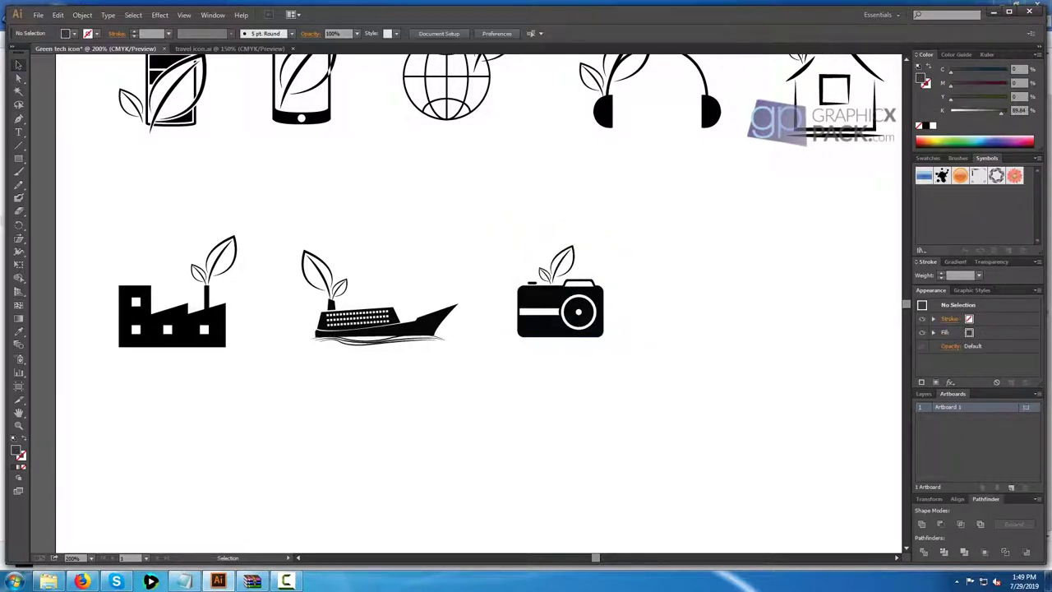
Try to move the factory, ship and camera icons closer to the first row, and undo the shifts.
{"action": "scroll", "coordinate": [554, 367], "scroll_direction": "down", "scroll_amount": 1}
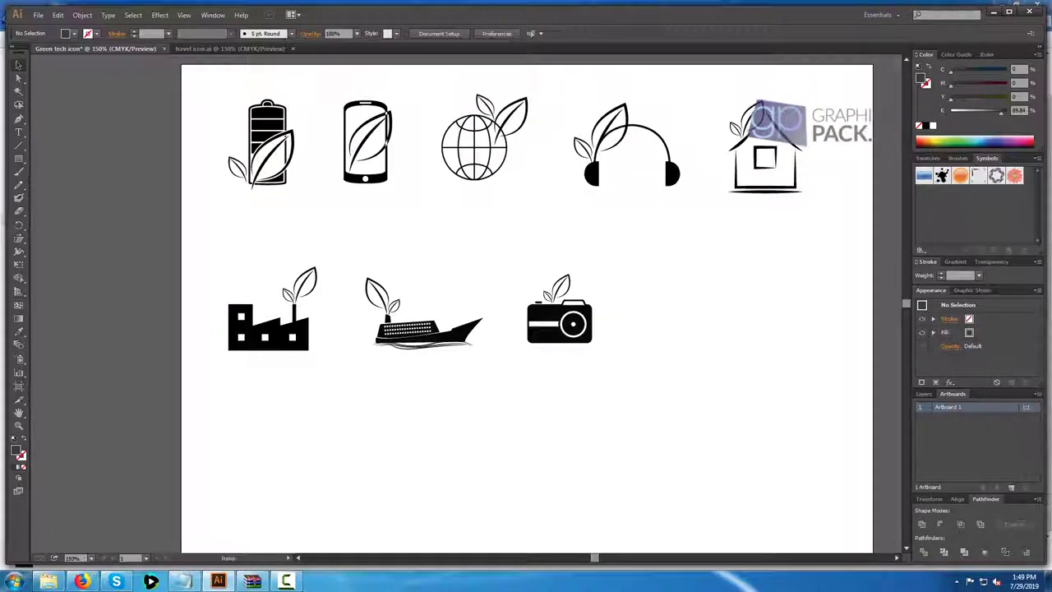
{"action": "left_click_drag", "start_coordinate": [554, 367], "coordinate": [509, 345]}
{"action": "left_click_drag", "start_coordinate": [582, 347], "coordinate": [174, 284]}
{"action": "left_click_drag", "start_coordinate": [381, 306], "coordinate": [373, 275]}
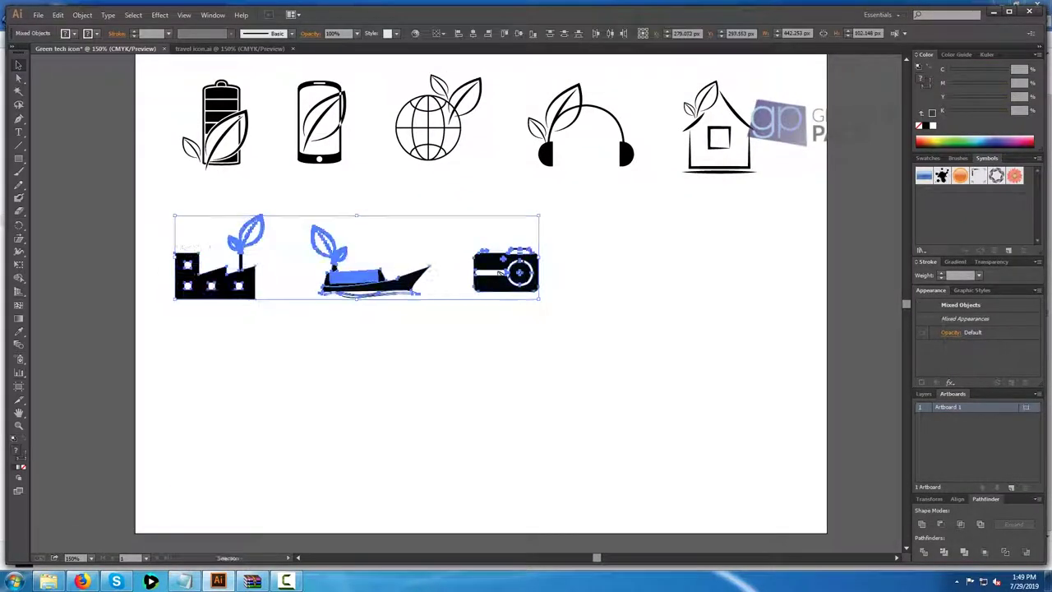
{"action": "key", "text": "ctrl+shift+a"}
{"action": "left_click_drag", "start_coordinate": [568, 327], "coordinate": [184, 260]}
{"action": "key", "text": "shift+Down"}
{"action": "key", "text": "ctrl+shift+a"}
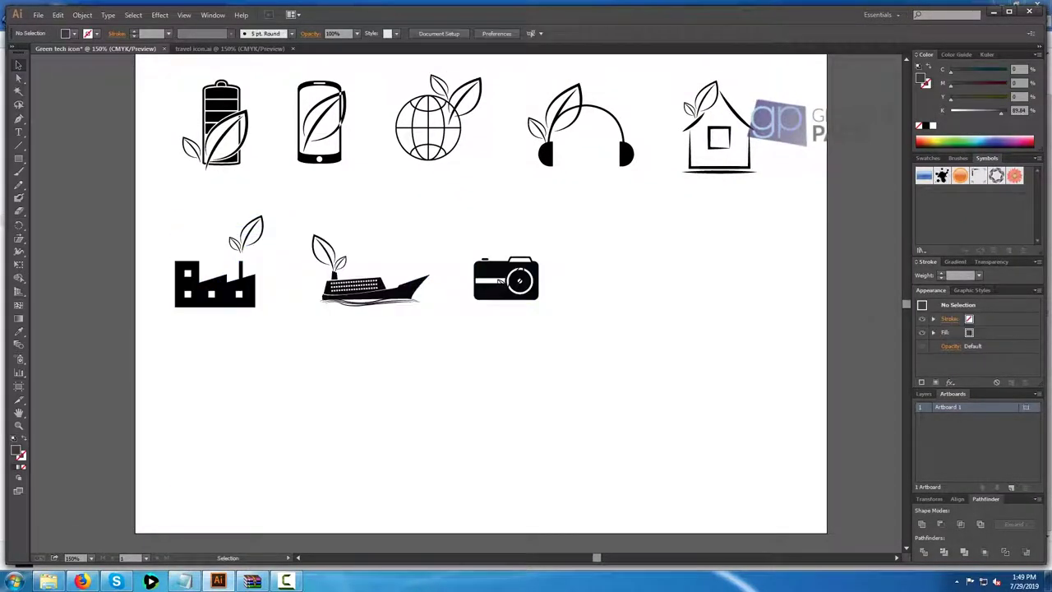
{"action": "key", "text": "ctrl+z"}
{"action": "key", "text": "ctrl+z"}
Move the factory, ship and camera icons, including all their leaves, slightly up as one row.
{"action": "left_click_drag", "start_coordinate": [579, 357], "coordinate": [169, 249]}
{"action": "left_click_drag", "start_coordinate": [352, 302], "coordinate": [345, 295]}
{"action": "key", "text": "ctrl+shift+a"}
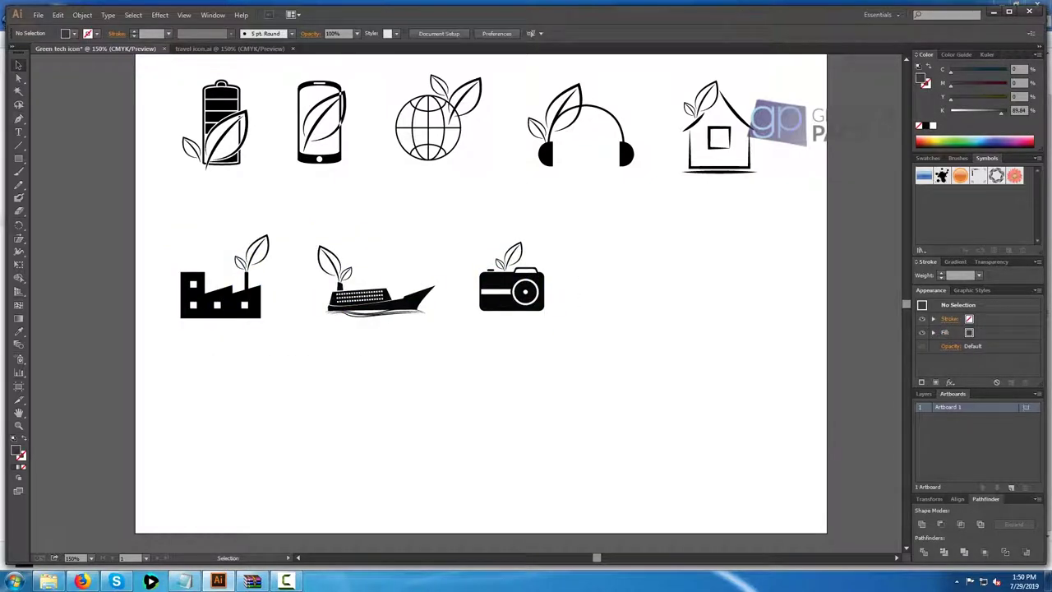
Copy the train from travel icon.ai into the Green tech icon document and place it beside the camera.
{"action": "key", "text": "ctrl+Tab"}
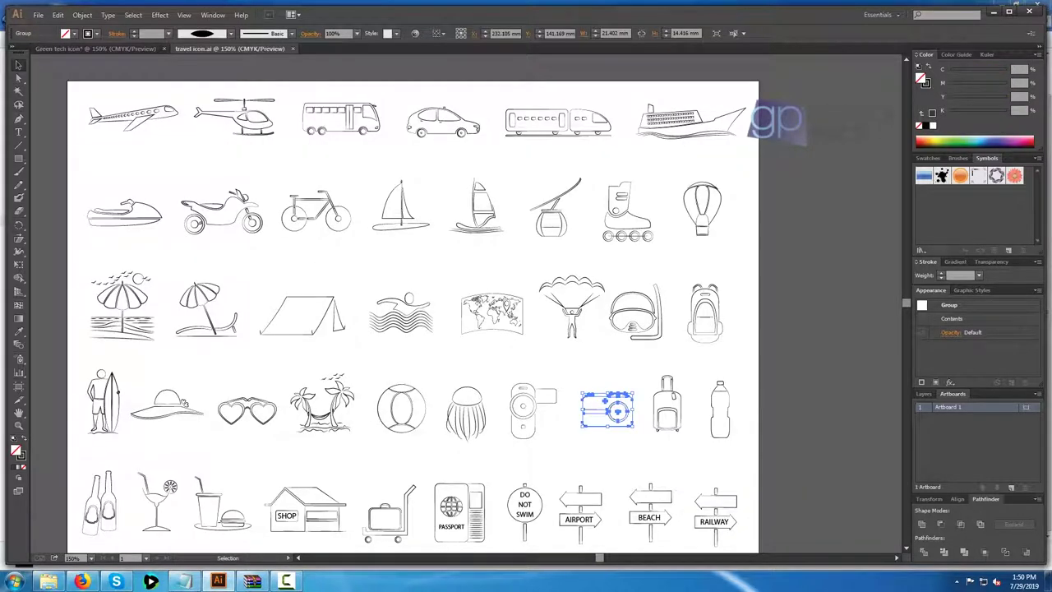
{"action": "left_click_drag", "start_coordinate": [558, 122], "coordinate": [644, 297]}
{"action": "key", "text": "ctrl+shift+a"}
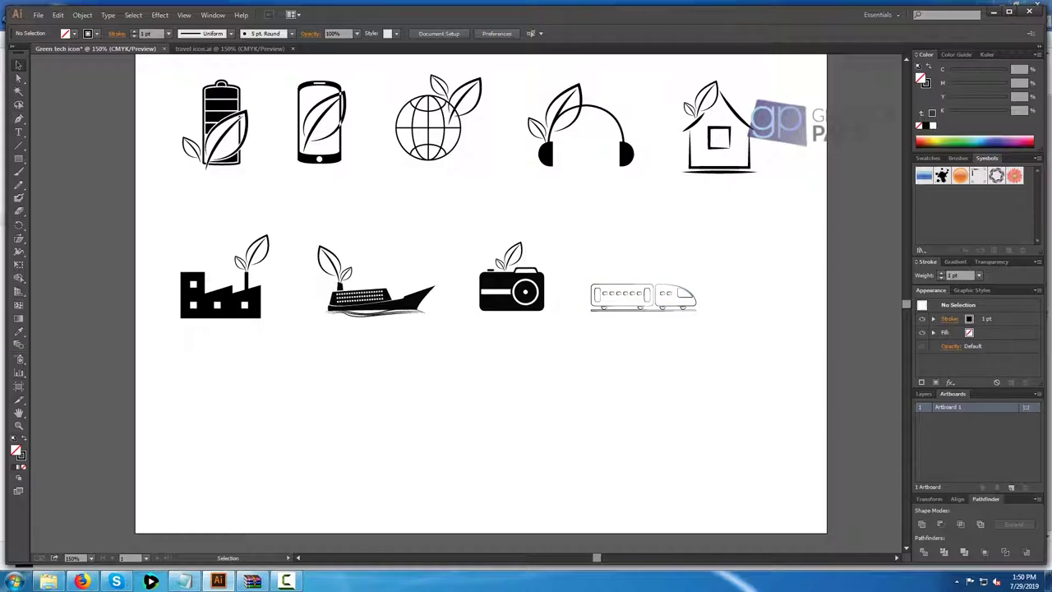
Ungroup the copied train and its nested groups into separate body, window and door paths.
{"action": "scroll", "coordinate": [668, 368], "scroll_direction": "up", "scroll_amount": 2}
{"action": "left_click_drag", "start_coordinate": [611, 218], "coordinate": [579, 241]}
{"action": "left_click", "coordinate": [578, 242]}
{"action": "right_click", "coordinate": [579, 242]}
{"action": "left_click", "coordinate": [610, 307]}
{"action": "left_click", "coordinate": [612, 324]}
{"action": "left_click_drag", "start_coordinate": [597, 251], "coordinate": [688, 253]}
{"action": "right_click", "coordinate": [659, 249]}
{"action": "left_click", "coordinate": [685, 302]}
{"action": "left_click", "coordinate": [699, 316]}
{"action": "left_click", "coordinate": [690, 258]}
{"action": "left_click", "coordinate": [700, 309]}
{"action": "right_click", "coordinate": [543, 267]}
{"action": "left_click", "coordinate": [573, 332]}
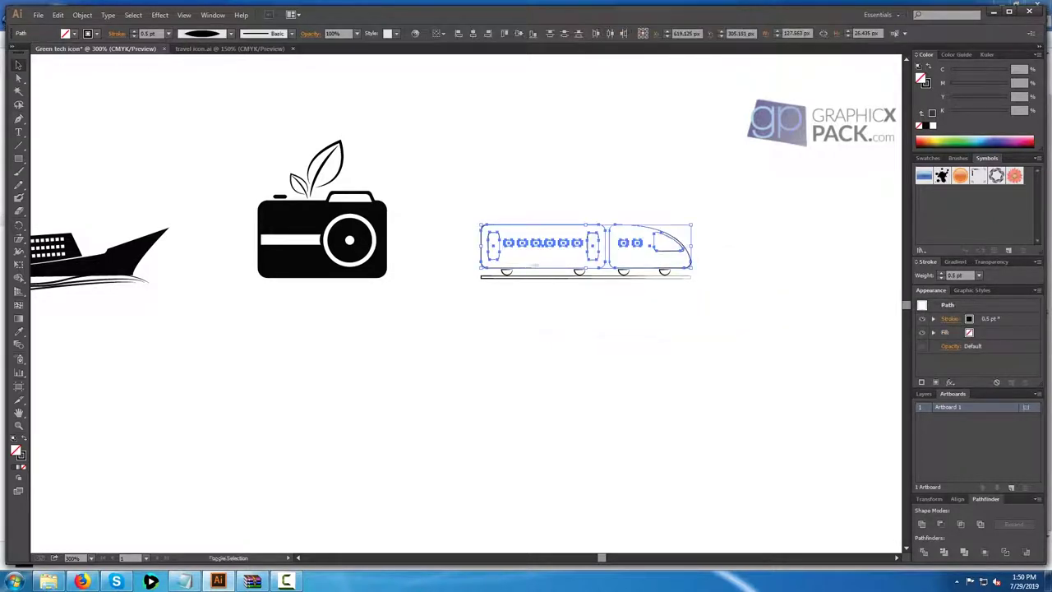
Group the train's windows and doors, then group both car bodies and swap their fill and stroke to solid black.
{"action": "left_click", "coordinate": [634, 268], "text": "shift"}
{"action": "right_click", "coordinate": [627, 244]}
{"action": "left_click", "coordinate": [657, 297]}
{"action": "left_click", "coordinate": [485, 231]}
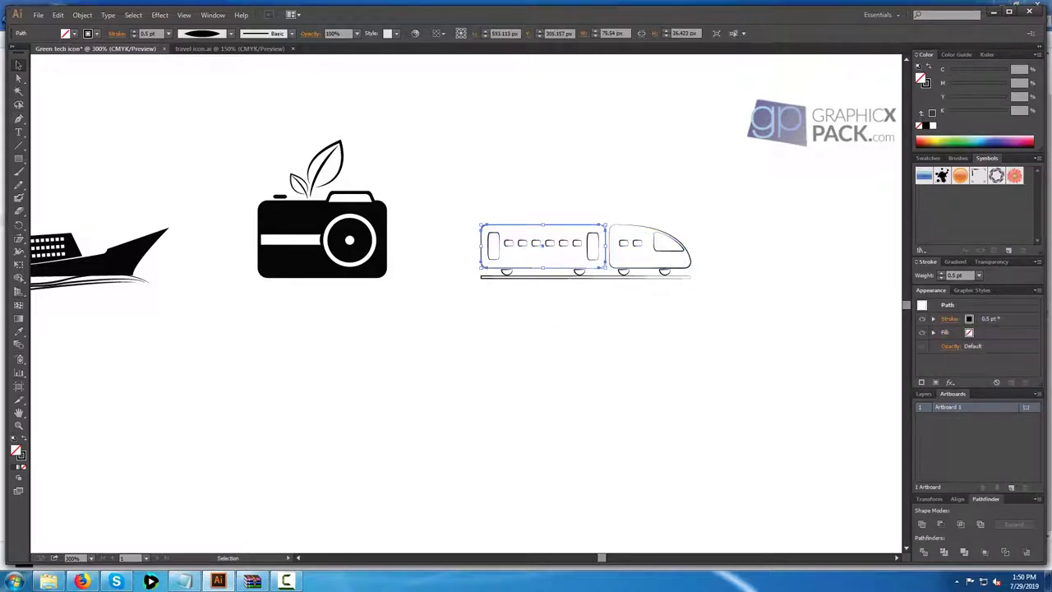
{"action": "left_click", "coordinate": [634, 224], "text": "shift"}
{"action": "right_click", "coordinate": [634, 224]}
{"action": "left_click", "coordinate": [662, 278]}
{"action": "left_click", "coordinate": [24, 438]}
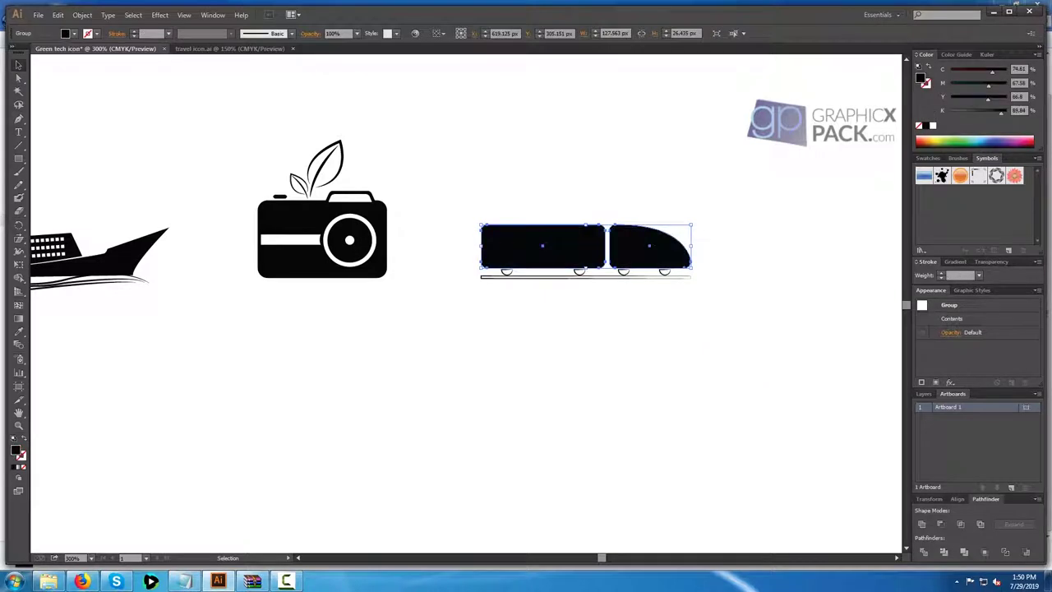
Try to cut the windows and doors out of the grouped car bodies with Minus Front, restacking the bodies between attempts.
{"action": "left_click_drag", "start_coordinate": [566, 203], "coordinate": [636, 248]}
{"action": "left_click", "coordinate": [940, 523]}
{"action": "key", "text": "ctrl+z"}
{"action": "left_click", "coordinate": [593, 329]}
{"action": "left_click", "coordinate": [584, 264]}
{"action": "left_click", "coordinate": [593, 328]}
{"action": "left_click_drag", "start_coordinate": [567, 203], "coordinate": [636, 248]}
{"action": "left_click", "coordinate": [698, 304]}
{"action": "left_click", "coordinate": [683, 257]}
{"action": "right_click", "coordinate": [685, 257]}
{"action": "mouse_move", "coordinate": [715, 349]}
{"action": "left_click", "coordinate": [831, 386]}
{"action": "left_click_drag", "start_coordinate": [521, 198], "coordinate": [679, 248]}
{"action": "left_click", "coordinate": [941, 524]}
{"action": "left_click", "coordinate": [698, 353]}
Undo the train cutout and the bodies' black fill, and ungroup the windows and doors.
{"action": "key", "text": "ctrl+z"}
{"action": "key", "text": "ctrl+z"}
{"action": "key", "text": "ctrl+z"}
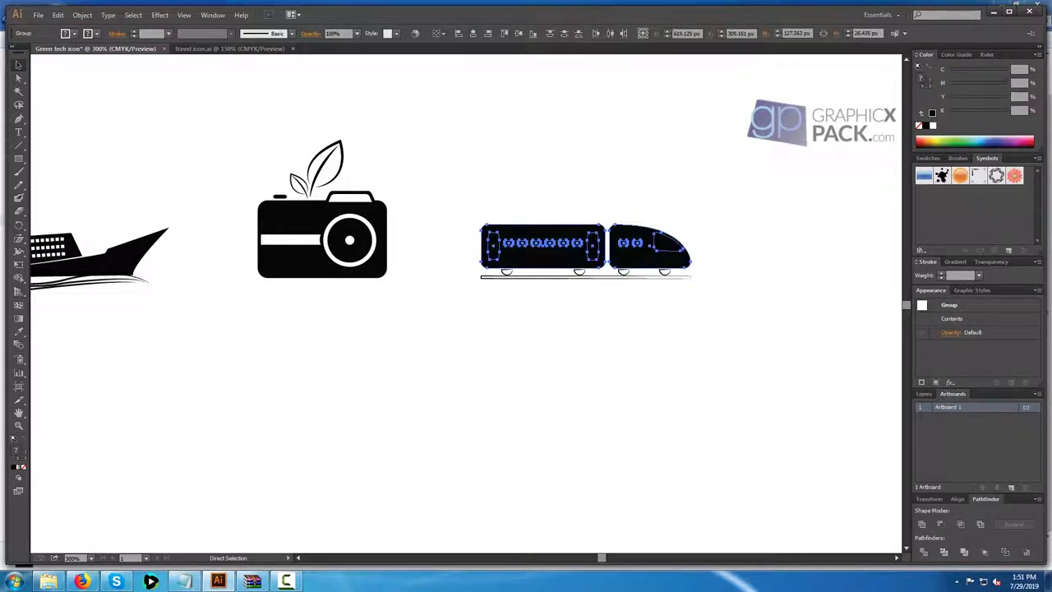
{"action": "left_click", "coordinate": [688, 316]}
{"action": "right_click", "coordinate": [615, 223]}
{"action": "left_click", "coordinate": [648, 289]}
{"action": "left_click", "coordinate": [663, 301]}
Group only the rear car's windows and doors.
{"action": "left_click_drag", "start_coordinate": [540, 212], "coordinate": [585, 253]}
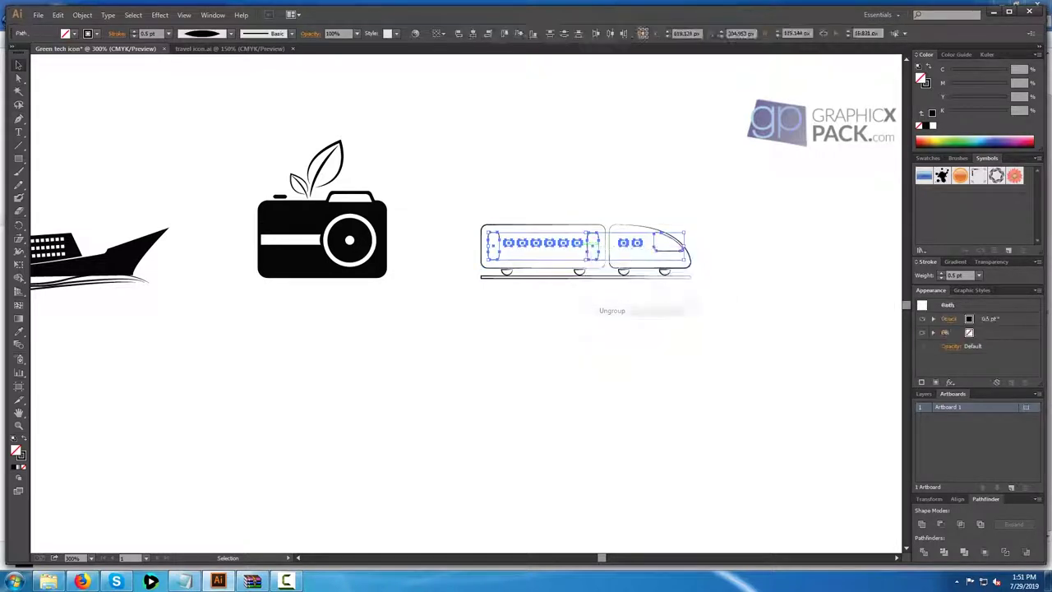
{"action": "left_click", "coordinate": [628, 243], "text": "shift"}
{"action": "left_click", "coordinate": [634, 244], "text": "shift"}
{"action": "left_click", "coordinate": [664, 250], "text": "shift"}
{"action": "right_click", "coordinate": [561, 237]}
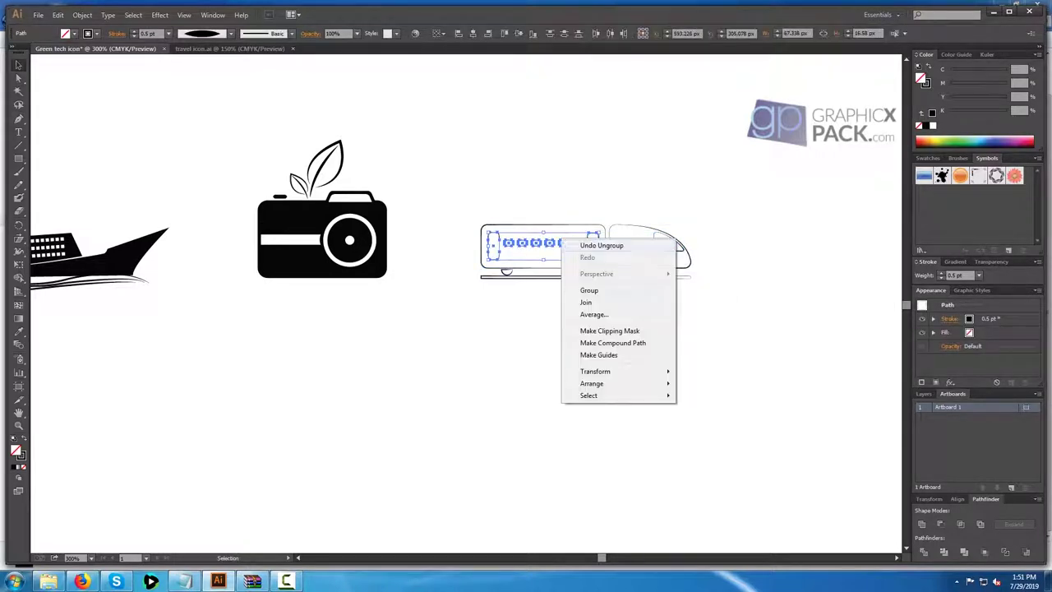
{"action": "left_click", "coordinate": [590, 290]}
Swap the rear car body to a solid black fill and cut its windows and doors out with Minus Front.
{"action": "left_click", "coordinate": [567, 268]}
{"action": "key", "text": "shift+x"}
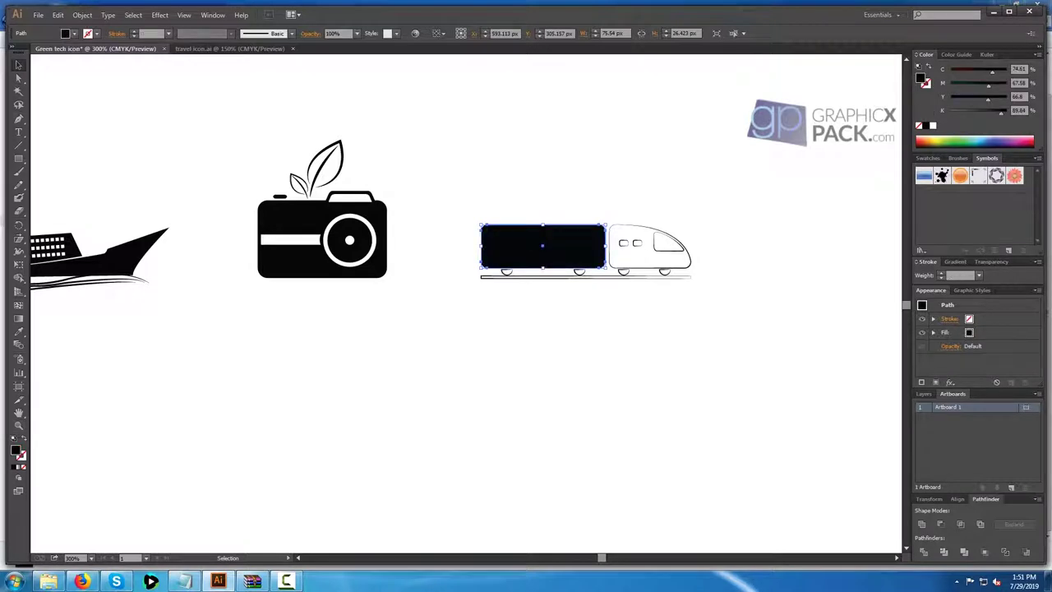
{"action": "left_click", "coordinate": [578, 244], "text": "shift"}
{"action": "left_click", "coordinate": [940, 524]}
Group the front car's two small windows with its windshield.
{"action": "left_click", "coordinate": [647, 236]}
{"action": "left_click", "coordinate": [654, 227]}
{"action": "left_click", "coordinate": [650, 242]}
{"action": "left_click", "coordinate": [629, 242]}
{"action": "left_click", "coordinate": [669, 243], "text": "shift"}
{"action": "right_click", "coordinate": [639, 237]}
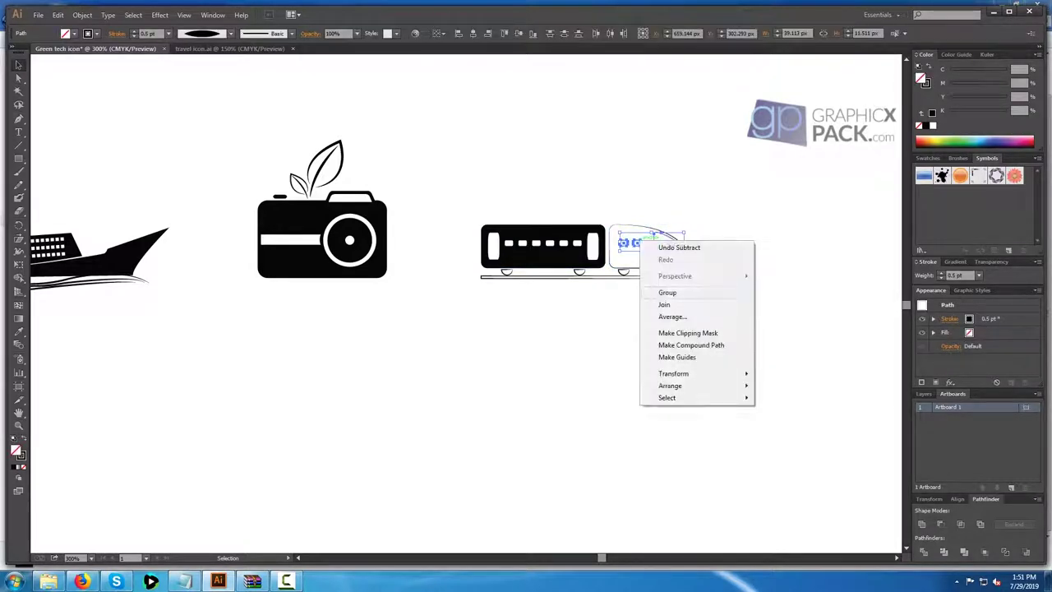
{"action": "left_click", "coordinate": [657, 292]}
Make the front car body solid black and cut its windows and windshield out with Minus Front.
{"action": "left_click", "coordinate": [649, 226]}
{"action": "key", "text": "shift+x"}
{"action": "left_click_drag", "start_coordinate": [629, 207], "coordinate": [653, 247]}
{"action": "left_click", "coordinate": [940, 525]}
{"action": "left_click", "coordinate": [715, 333]}
Swap the fill and stroke of the train's wheels and track so they become solid black.
{"action": "left_click_drag", "start_coordinate": [684, 304], "coordinate": [507, 272]}
{"action": "key", "text": "shift+x"}
{"action": "left_click", "coordinate": [587, 311]}
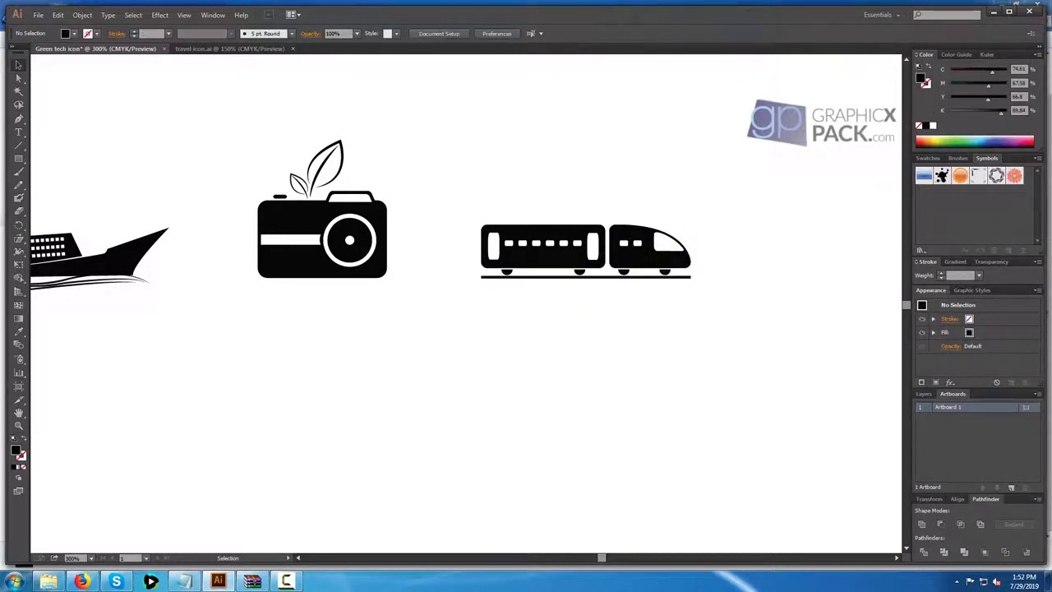
Copy the camera's leaves onto the train's roof and reflect them horizontally so the large leaf points backward.
{"action": "left_click", "coordinate": [324, 169]}
{"action": "left_click_drag", "start_coordinate": [325, 169], "coordinate": [637, 195]}
{"action": "key", "text": "ctrl+shift+a"}
{"action": "right_click", "coordinate": [627, 205]}
{"action": "mouse_move", "coordinate": [662, 286]}
{"action": "left_click", "coordinate": [769, 326]}
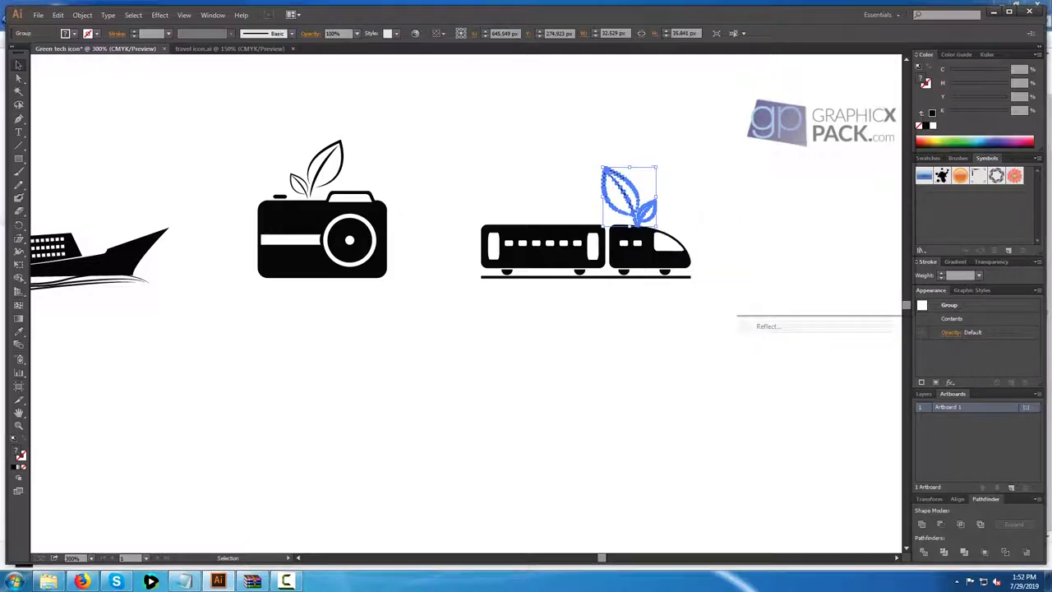
{"action": "key", "text": "Return"}
Nudge the mirrored leaves left so they rise from the rear end of the front car's roof.
{"action": "key", "text": "Left"}
{"action": "key", "text": "Left"}
{"action": "key", "text": "Left"}
{"action": "key", "text": "Left"}
{"action": "key", "text": "Left"}
{"action": "key", "text": "Left"}
{"action": "key", "text": "Left"}
{"action": "key", "text": "Left"}
{"action": "key", "text": "Left"}
{"action": "key", "text": "Left"}
{"action": "key", "text": "Left"}
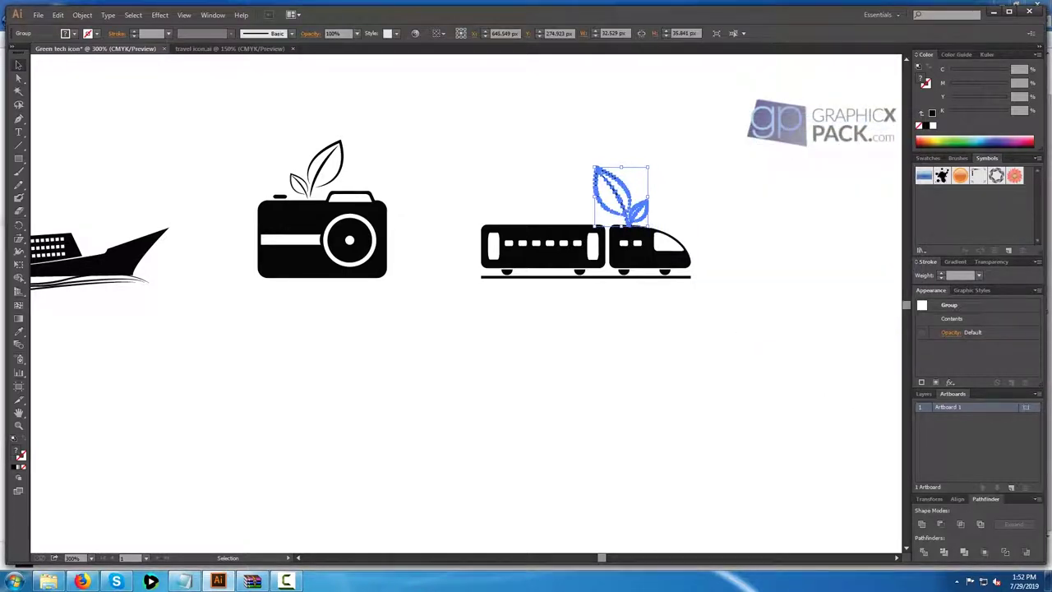
{"action": "key", "text": "Up"}
{"action": "key", "text": "ctrl+shift+a"}
{"action": "left_click", "coordinate": [610, 182]}
{"action": "key", "text": "Down"}
{"action": "key", "text": "ctrl+shift+a"}
{"action": "left_click", "coordinate": [610, 182]}
{"action": "key", "text": "ctrl+shift+a"}
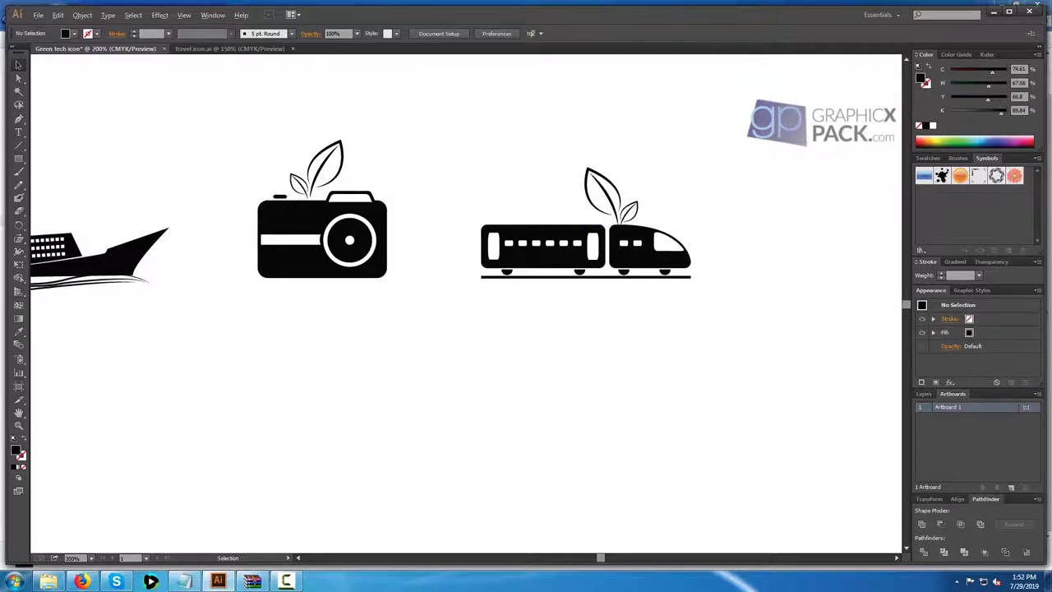
Group the train with the leaves on its roof.
{"action": "scroll", "coordinate": [702, 237], "scroll_direction": "down", "scroll_amount": 2}
{"action": "scroll", "coordinate": [702, 236], "scroll_direction": "down", "scroll_amount": 1}
{"action": "scroll", "coordinate": [701, 236], "scroll_direction": "right", "scroll_amount": 1}
{"action": "left_click_drag", "start_coordinate": [582, 173], "coordinate": [681, 257]}
{"action": "right_click", "coordinate": [660, 232]}
{"action": "left_click", "coordinate": [687, 284]}
{"action": "key", "text": "ctrl+shift+a"}
Shift the ship, camera and train left along the second row to make room for a fifth icon.
{"action": "left_click", "coordinate": [359, 236]}
{"action": "key", "text": "Left"}
{"action": "key", "text": "Left"}
{"action": "key", "text": "Left"}
{"action": "key", "text": "Left"}
{"action": "key", "text": "Left"}
{"action": "key", "text": "Left"}
{"action": "key", "text": "Left"}
{"action": "key", "text": "Left"}
{"action": "key", "text": "Left"}
{"action": "key", "text": "Left"}
{"action": "left_click", "coordinate": [497, 234]}
{"action": "left_click_drag", "start_coordinate": [500, 215], "coordinate": [482, 215]}
{"action": "left_click", "coordinate": [633, 223]}
{"action": "left_click_drag", "start_coordinate": [632, 224], "coordinate": [614, 223]}
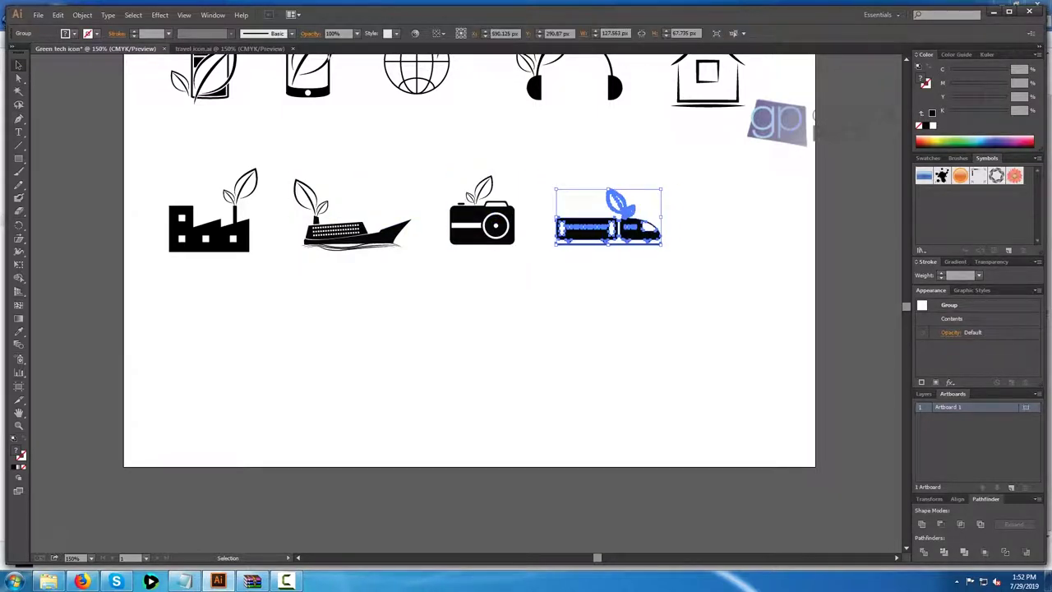
{"action": "key", "text": "ctrl+shift+a"}
{"action": "scroll", "coordinate": [468, 288], "scroll_direction": "up", "scroll_amount": 2}
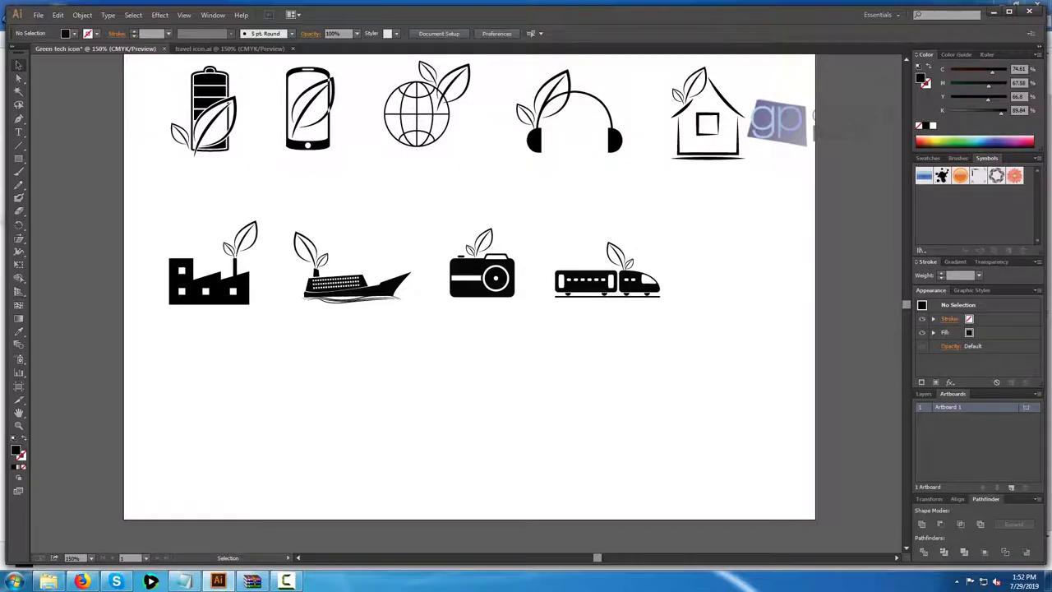
Copy the car from travel icon.ai into the Green tech icon document and place it after the train.
{"action": "left_click", "coordinate": [230, 48]}
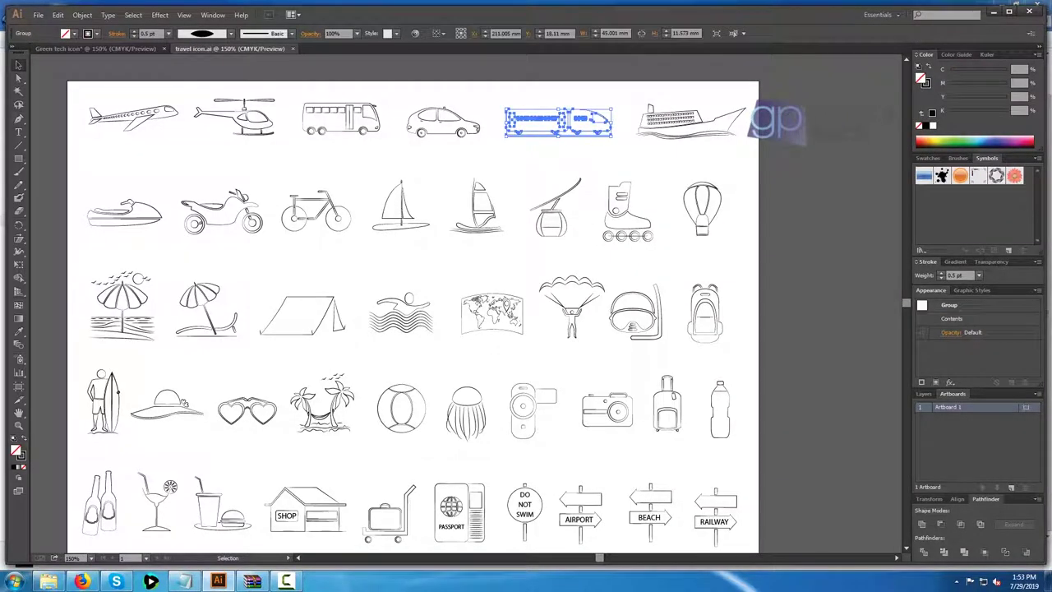
{"action": "left_click", "coordinate": [443, 120]}
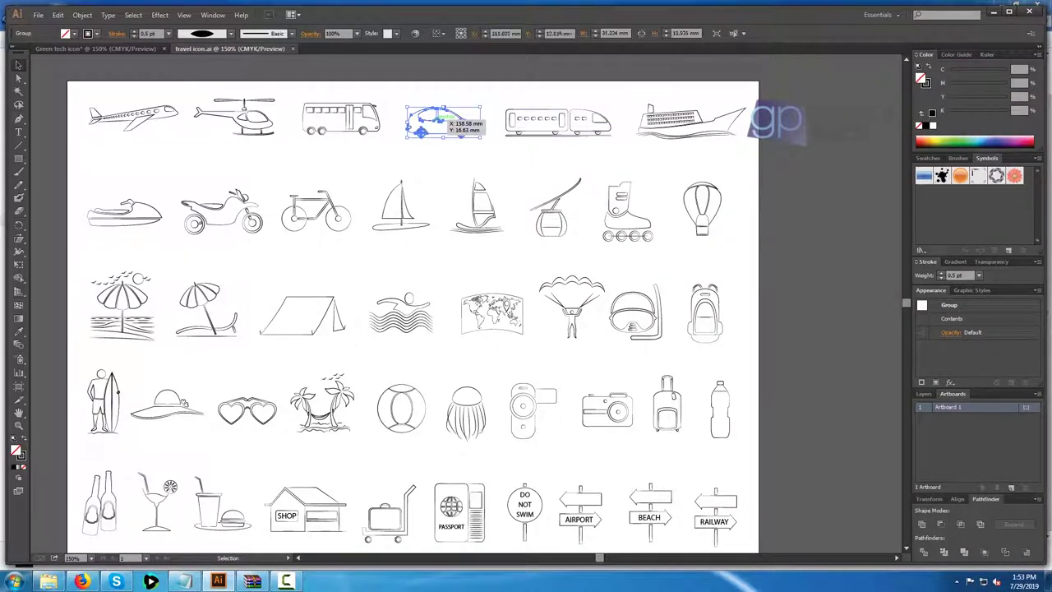
{"action": "mouse_move", "coordinate": [443, 120]}
{"action": "left_mouse_down"}
{"action": "mouse_move", "coordinate": [95, 48]}
{"action": "mouse_move", "coordinate": [749, 287]}
{"action": "mouse_move", "coordinate": [749, 258]}
{"action": "mouse_move", "coordinate": [748, 282]}
{"action": "mouse_move", "coordinate": [702, 296]}
{"action": "mouse_move", "coordinate": [697, 284]}
{"action": "left_mouse_up"}
{"action": "left_click", "coordinate": [744, 353]}
{"action": "scroll", "coordinate": [737, 284], "scroll_direction": "up", "scroll_amount": 2}
{"action": "left_click", "coordinate": [696, 269]}
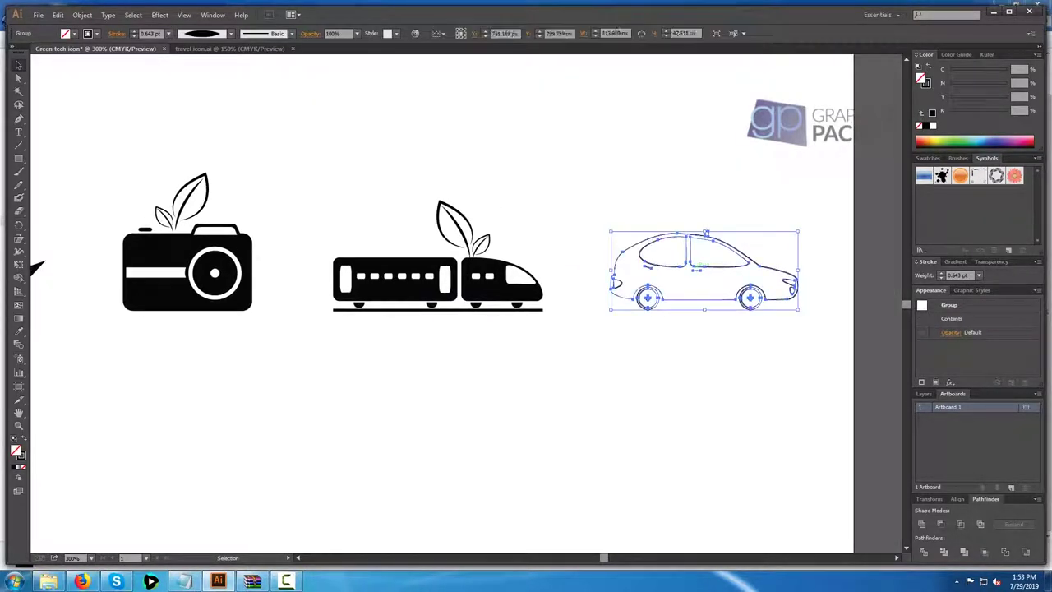
Try a 1 pt stroke on the car artwork.
{"action": "left_click", "coordinate": [168, 33]}
{"action": "left_click", "coordinate": [185, 82]}
{"action": "key", "text": "ctrl+shift+a"}
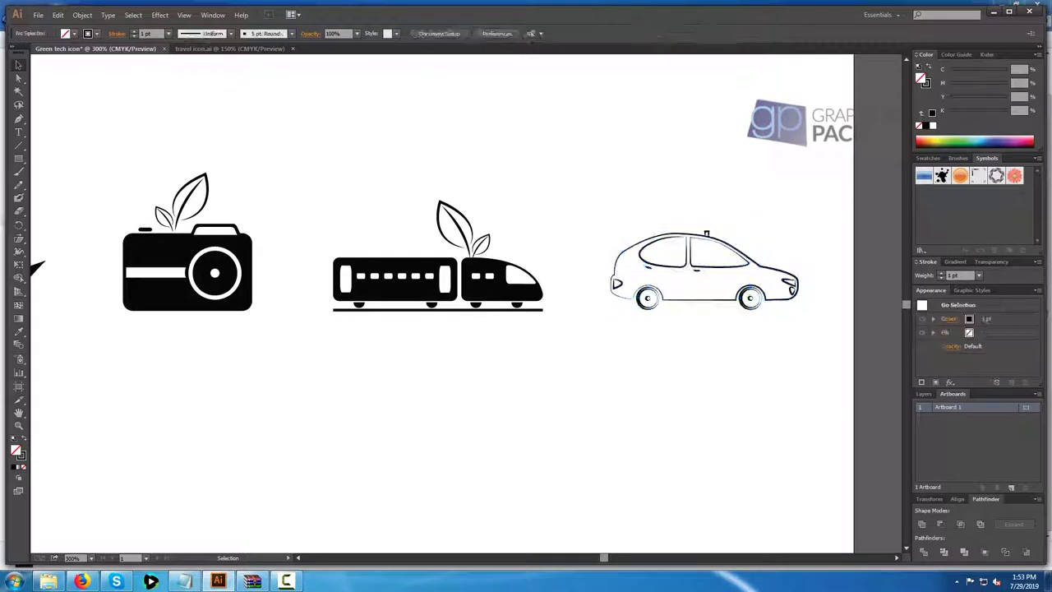
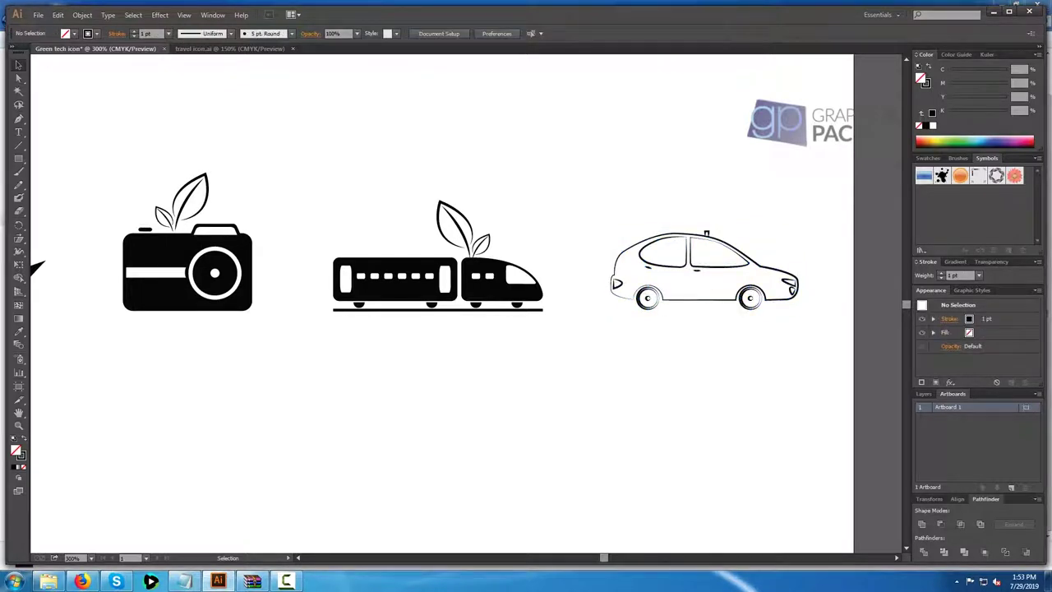
{"action": "left_click", "coordinate": [168, 33]}
{"action": "left_click", "coordinate": [168, 34]}
{"action": "left_click", "coordinate": [645, 260]}
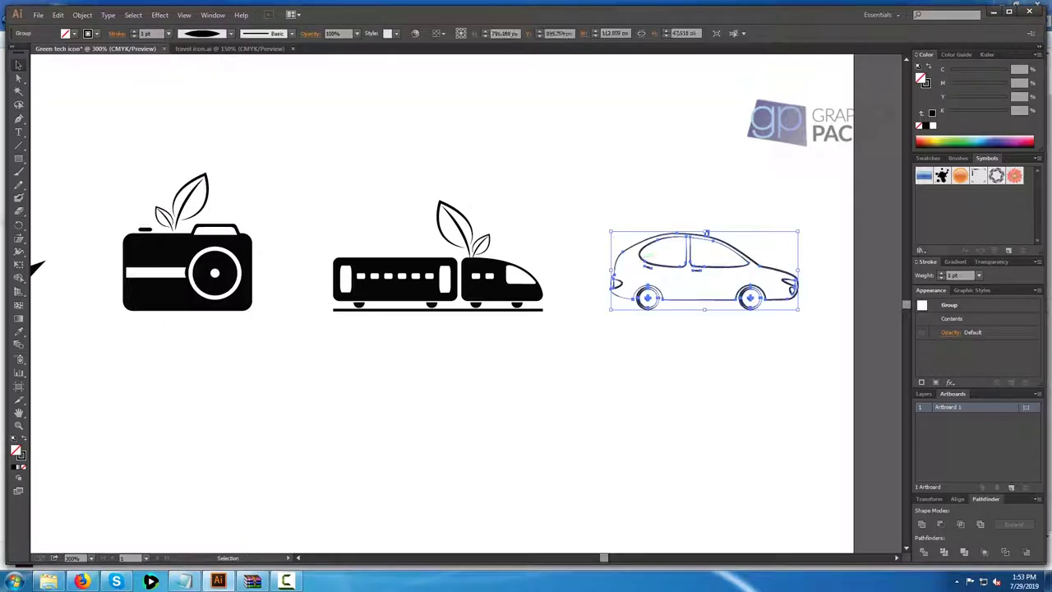
{"action": "left_click", "coordinate": [1008, 11]}
{"action": "left_click", "coordinate": [160, 25]}
{"action": "left_click", "coordinate": [160, 26]}
{"action": "key", "text": "ctrl+shift+a"}
Ungroup the car into separate paths.
{"action": "left_click", "coordinate": [688, 261]}
{"action": "key", "text": "ctrl+shift+a"}
{"action": "right_click", "coordinate": [688, 261]}
{"action": "left_click", "coordinate": [721, 326]}
{"action": "key", "text": "ctrl+shift+a"}
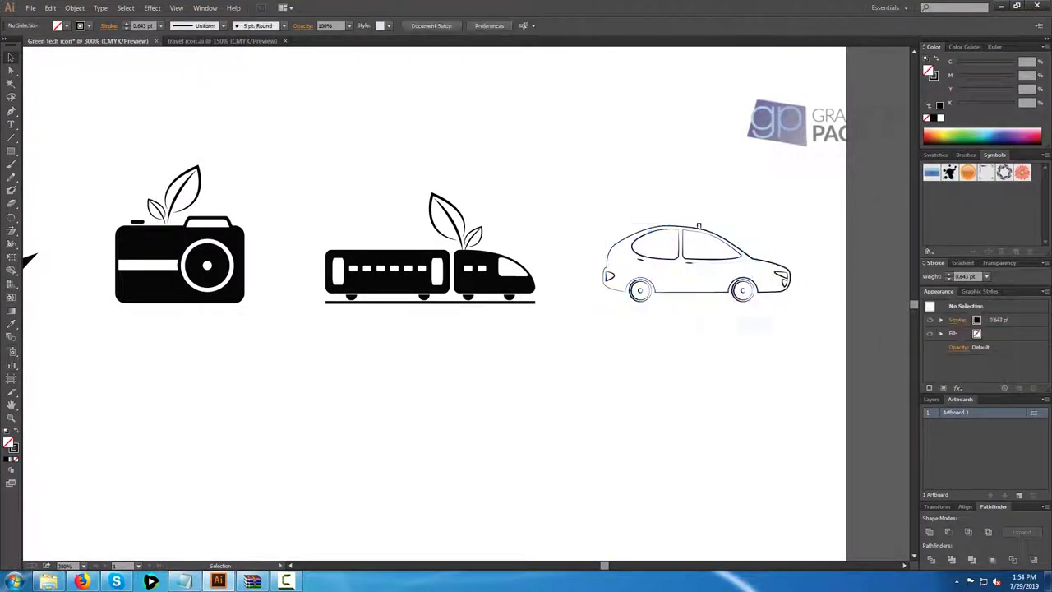
Select the car's door handles, tail light, headlights and both windows and group them.
{"action": "scroll", "coordinate": [673, 242], "scroll_direction": "up", "scroll_amount": 3}
{"action": "left_click", "coordinate": [587, 287]}
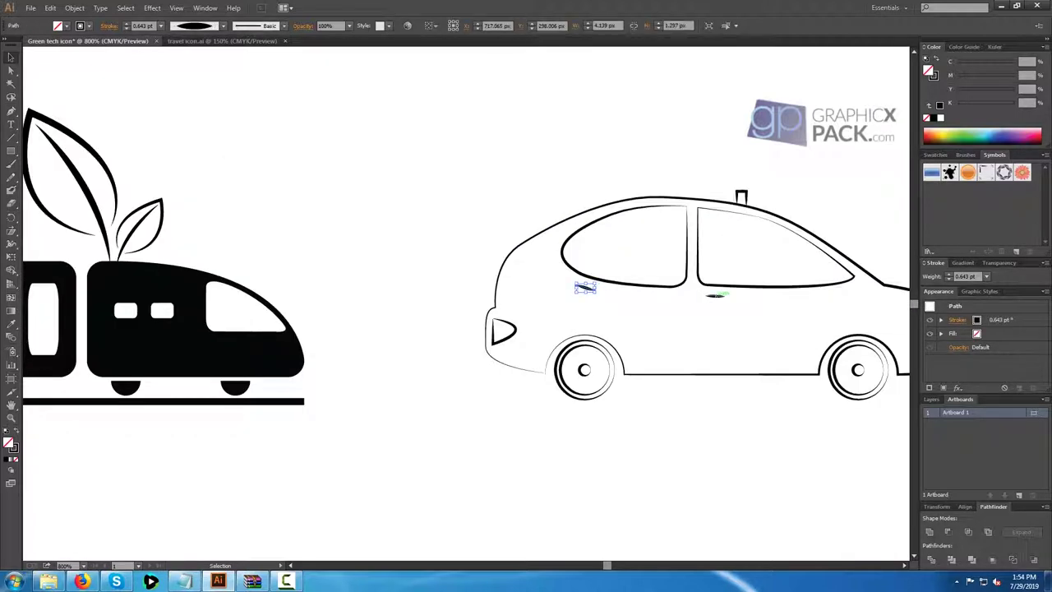
{"action": "left_click", "coordinate": [717, 294], "text": "shift"}
{"action": "left_click", "coordinate": [494, 330], "text": "shift"}
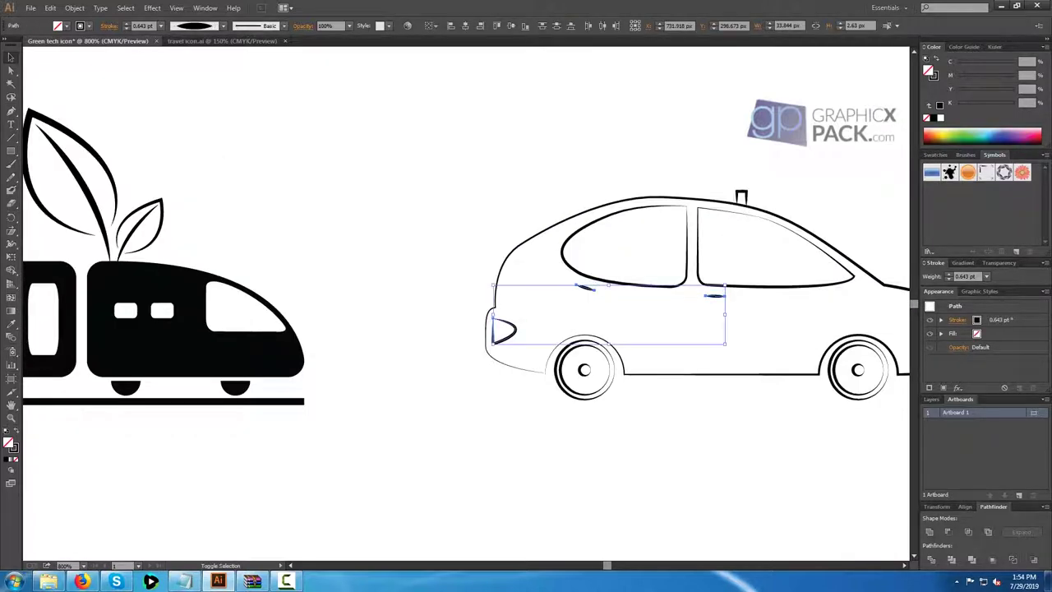
{"action": "left_click_drag", "start_coordinate": [706, 345], "coordinate": [568, 302]}
{"action": "left_click", "coordinate": [810, 283], "text": "shift"}
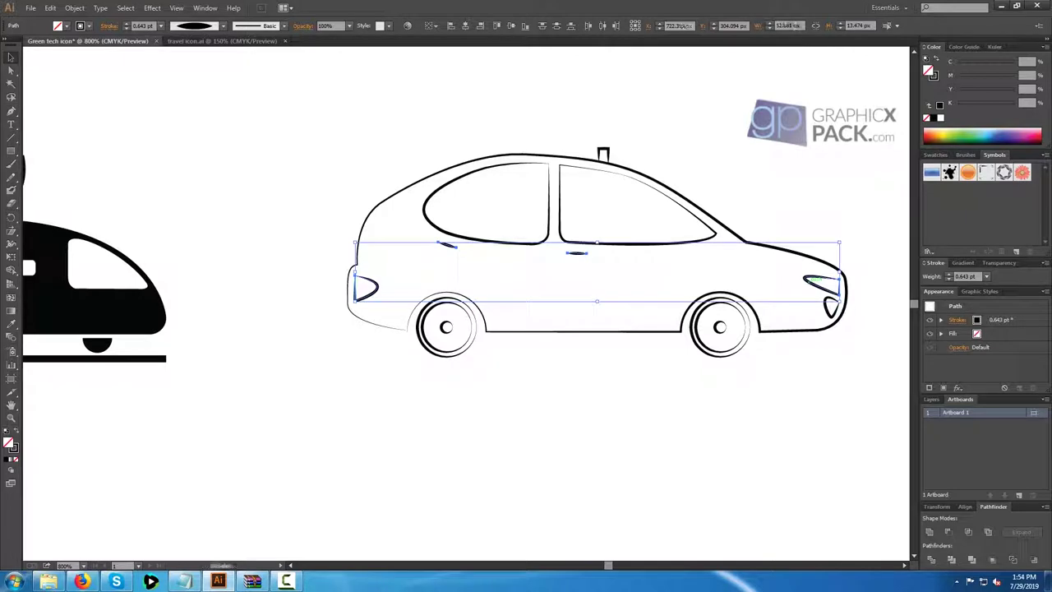
{"action": "left_click", "coordinate": [559, 213], "text": "shift"}
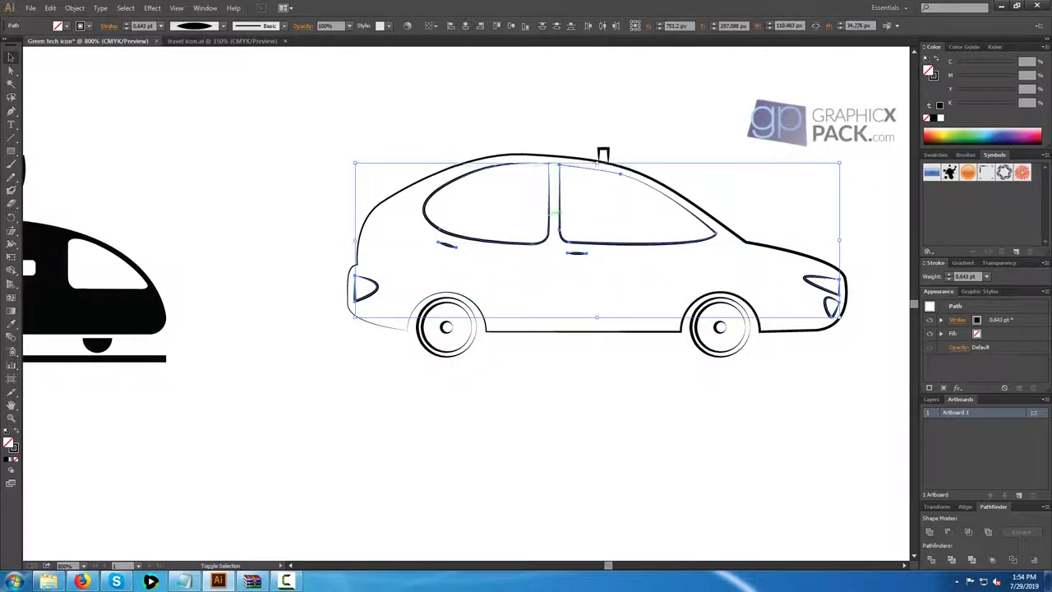
{"action": "right_click", "coordinate": [549, 215]}
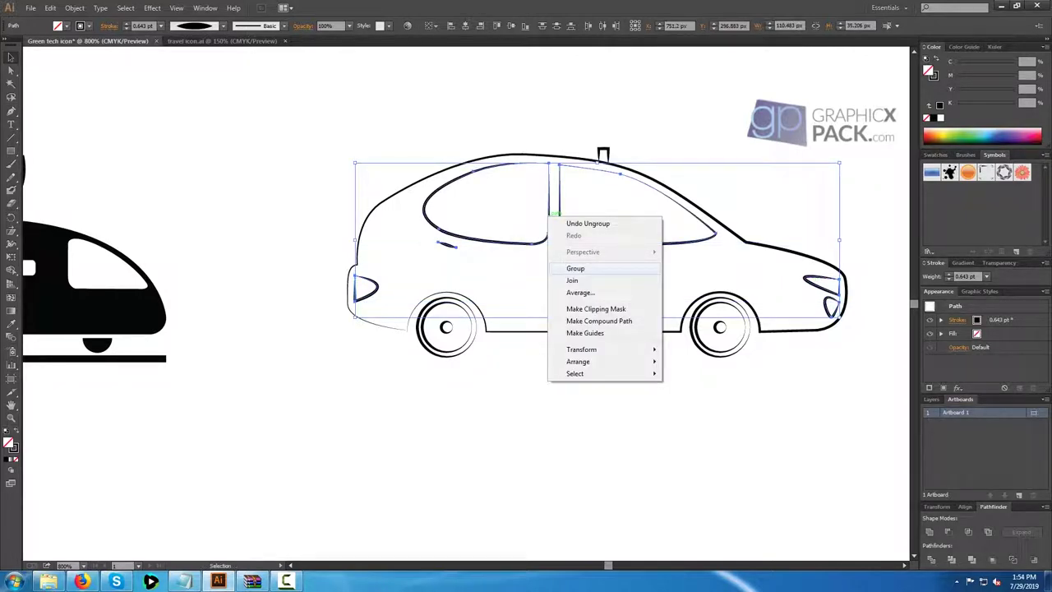
{"action": "left_click", "coordinate": [575, 268]}
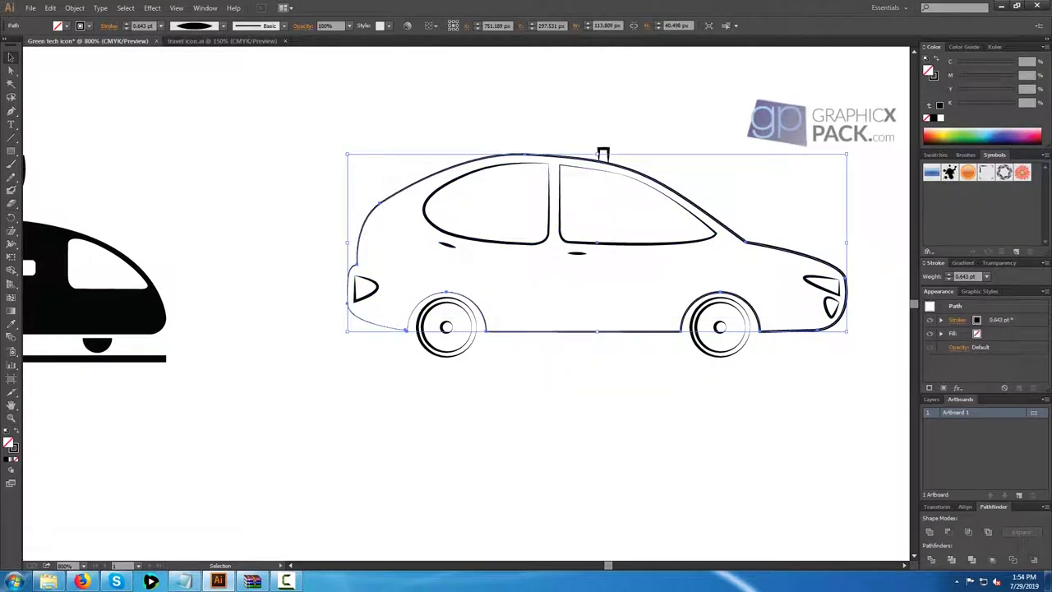
Make the car body solid black and cut the windows and lights out of it with Minus Front.
{"action": "key", "text": "shift+x"}
{"action": "left_click", "coordinate": [948, 531]}
{"action": "key", "text": "ctrl+shift+a"}
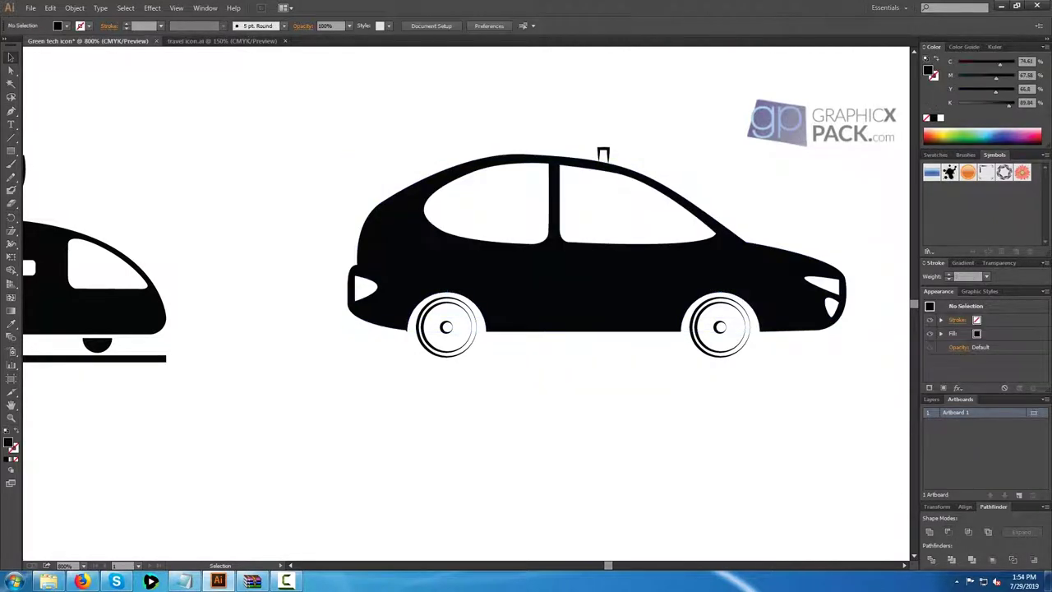
Ungroup the car's rear wheel and shrink its middle ring to about 8.7 px, centred in the wheel.
{"action": "left_click", "coordinate": [443, 328]}
{"action": "scroll", "coordinate": [493, 358], "scroll_direction": "up", "scroll_amount": 3}
{"action": "scroll", "coordinate": [493, 345], "scroll_direction": "down", "scroll_amount": 2}
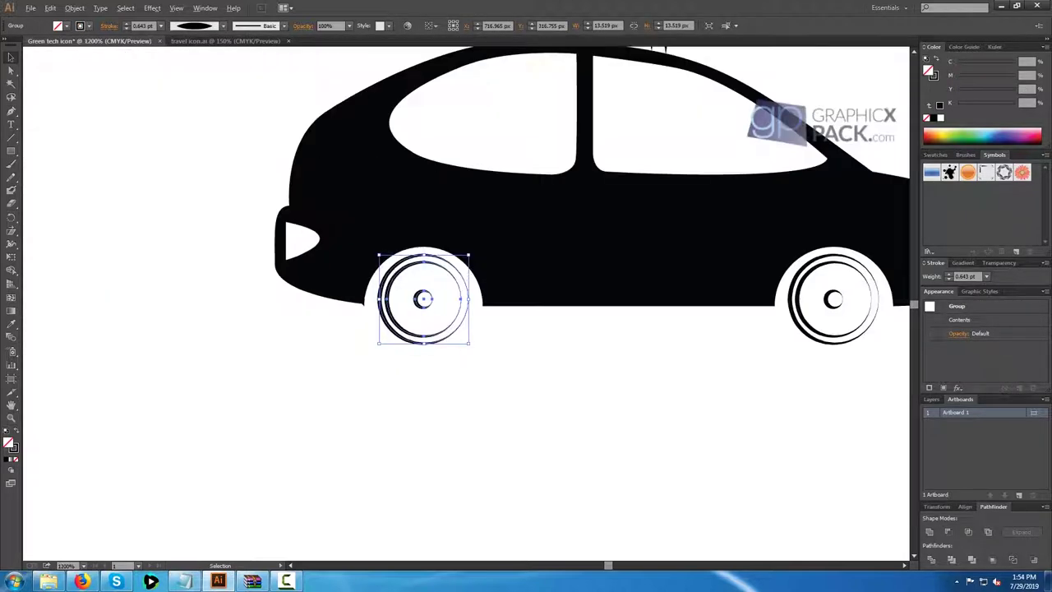
{"action": "scroll", "coordinate": [493, 345], "scroll_direction": "right", "scroll_amount": 2}
{"action": "right_click", "coordinate": [317, 298]}
{"action": "right_click", "coordinate": [317, 331]}
{"action": "left_click", "coordinate": [348, 396]}
{"action": "left_click", "coordinate": [350, 380]}
{"action": "left_click", "coordinate": [328, 335]}
{"action": "left_click_drag", "start_coordinate": [328, 335], "coordinate": [326, 304]}
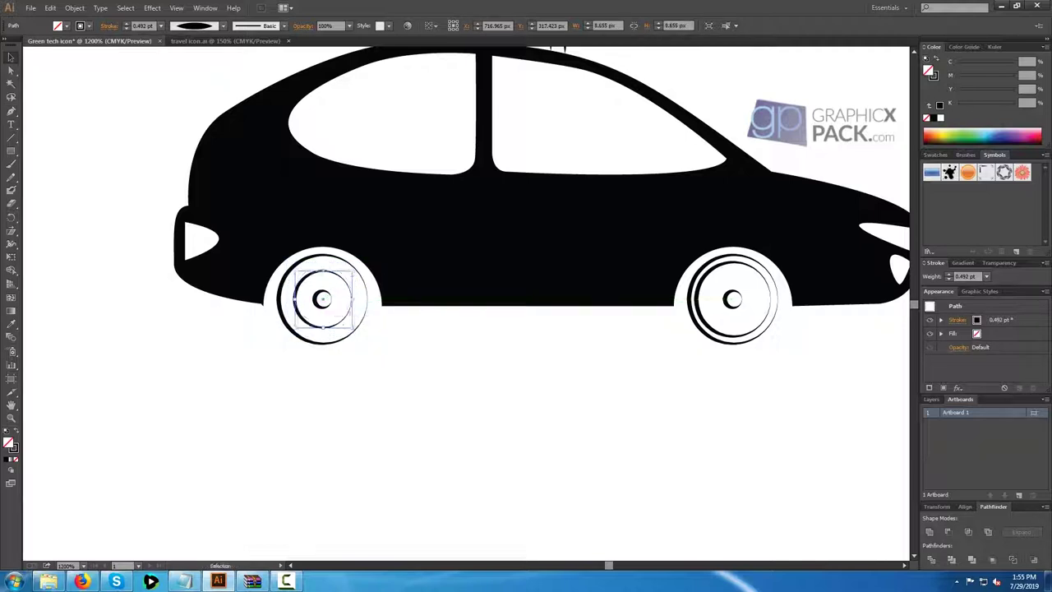
Delete the car's front wheel and replace it with a copy of the rear wheel's rings.
{"action": "left_click", "coordinate": [744, 339]}
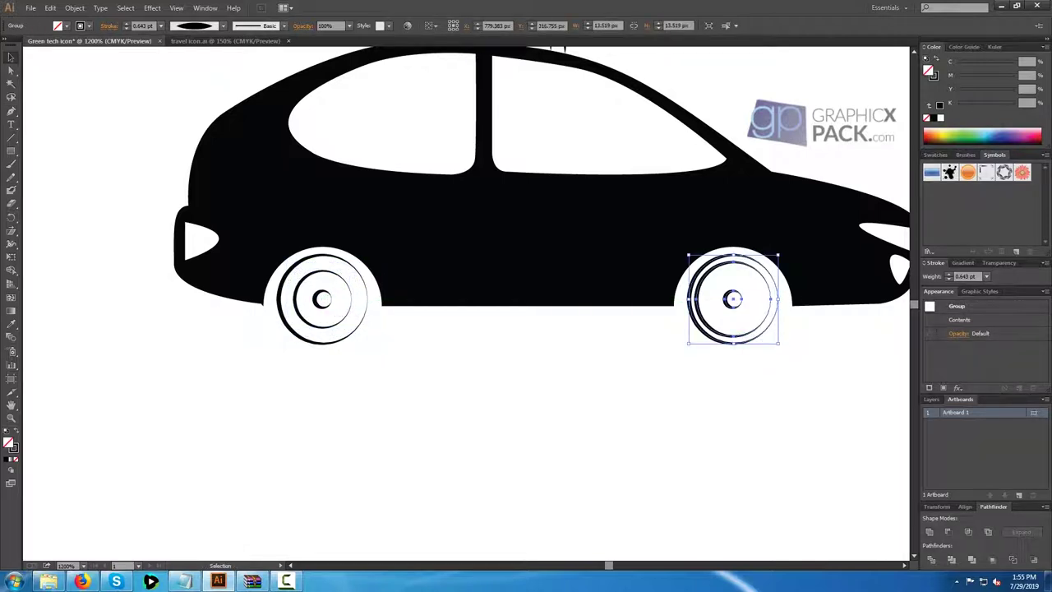
{"action": "key", "text": "Delete"}
{"action": "left_click_drag", "start_coordinate": [353, 365], "coordinate": [320, 303]}
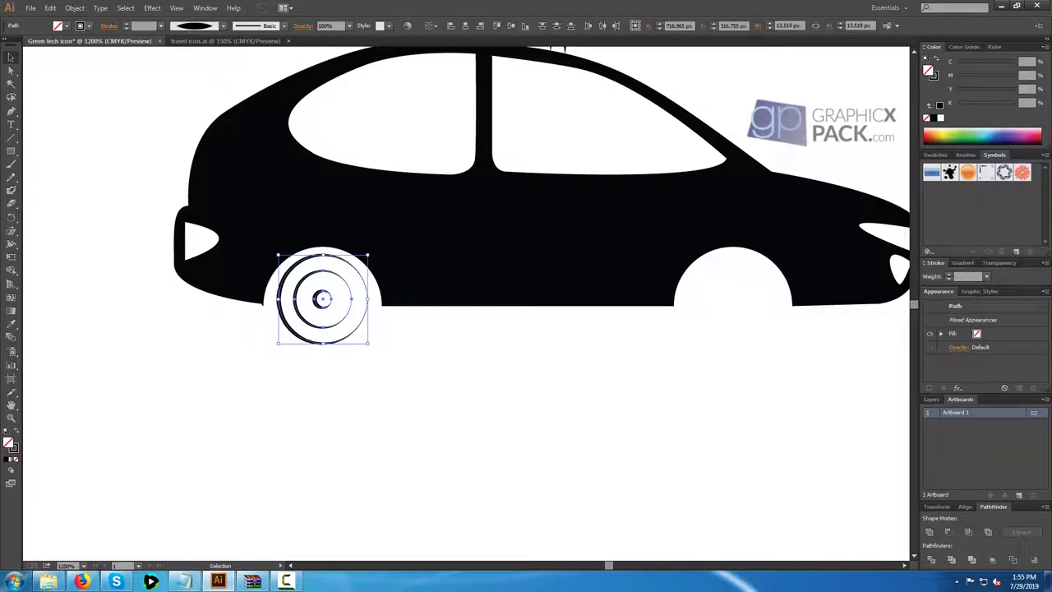
{"action": "left_click_drag", "start_coordinate": [337, 301], "coordinate": [733, 300]}
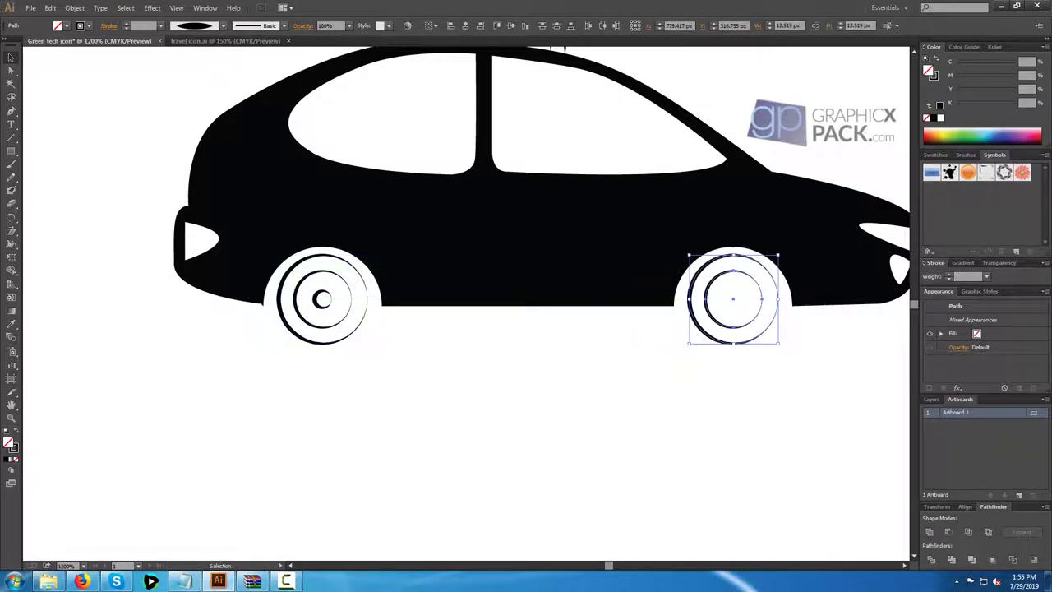
Remove the small hub circle from the centre of the car's wheels.
{"action": "left_click", "coordinate": [663, 366]}
{"action": "left_click", "coordinate": [318, 299]}
{"action": "left_click_drag", "start_coordinate": [323, 299], "coordinate": [733, 299]}
{"action": "left_click", "coordinate": [730, 298]}
{"action": "key", "text": "Delete"}
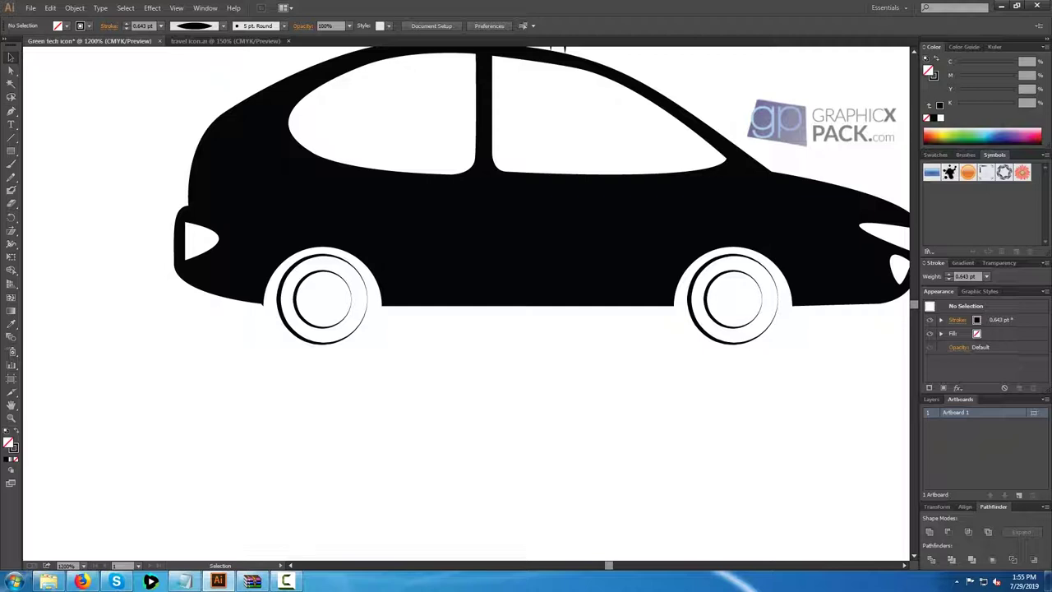
Make both outer wheel rings solid black and cut the inner circles out of them with Minus Front.
{"action": "left_click_drag", "start_coordinate": [355, 362], "coordinate": [355, 363]}
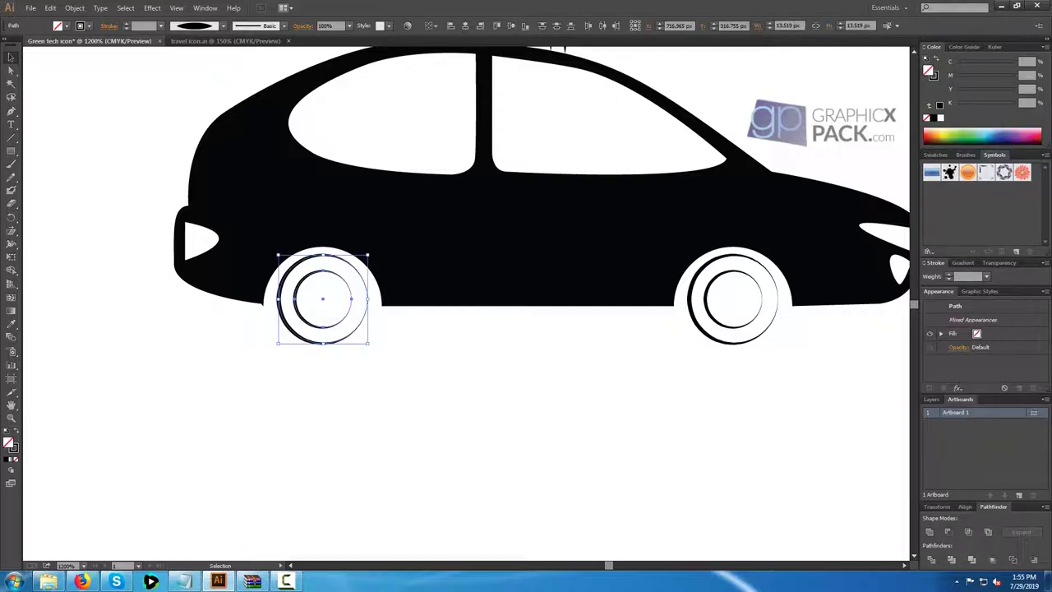
{"action": "left_click", "coordinate": [333, 341]}
{"action": "left_click", "coordinate": [734, 341], "text": "shift"}
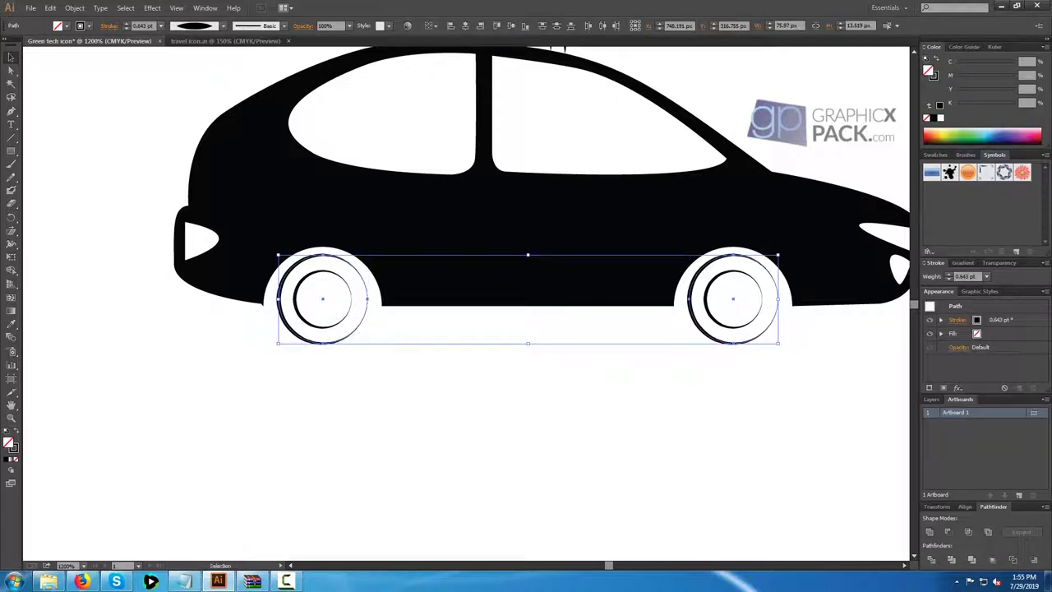
{"action": "key", "text": "shift+x"}
{"action": "left_click_drag", "start_coordinate": [743, 372], "coordinate": [732, 321]}
{"action": "left_click", "coordinate": [948, 532]}
{"action": "left_click_drag", "start_coordinate": [347, 375], "coordinate": [317, 320]}
{"action": "left_click", "coordinate": [948, 531]}
{"action": "left_click", "coordinate": [534, 415]}
Make the small sign on the car's roof solid black and stretch it taller.
{"action": "scroll", "coordinate": [533, 415], "scroll_direction": "down", "scroll_amount": 3}
{"action": "scroll", "coordinate": [536, 419], "scroll_direction": "up", "scroll_amount": 2}
{"action": "left_click", "coordinate": [544, 156]}
{"action": "key", "text": "shift+x"}
{"action": "key", "text": "ctrl+shift+a"}
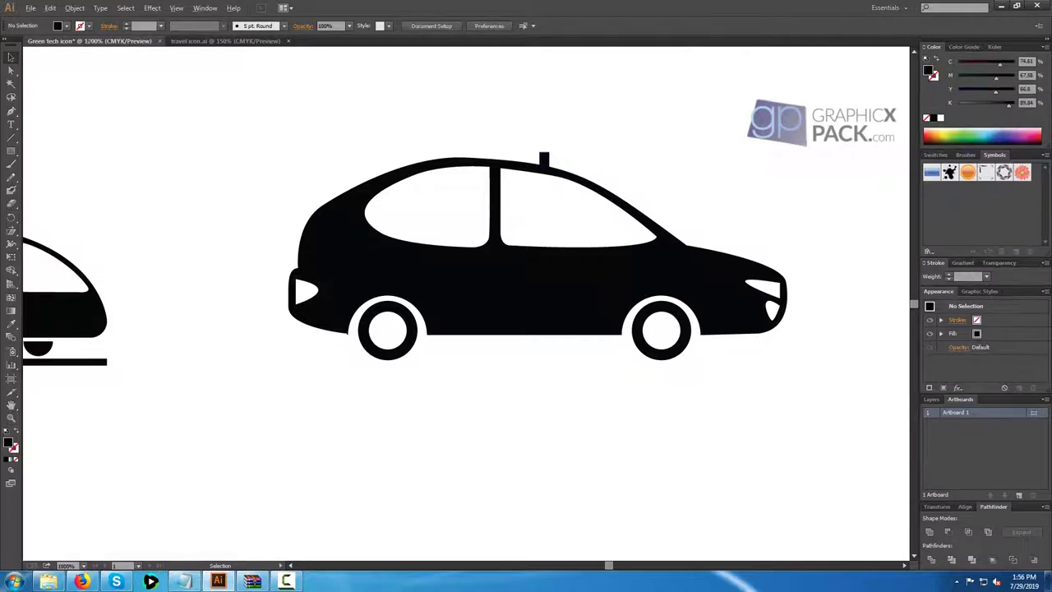
{"action": "scroll", "coordinate": [548, 151], "scroll_direction": "up", "scroll_amount": 1}
{"action": "left_click", "coordinate": [542, 163]}
{"action": "left_click_drag", "start_coordinate": [530, 167], "coordinate": [533, 134]}
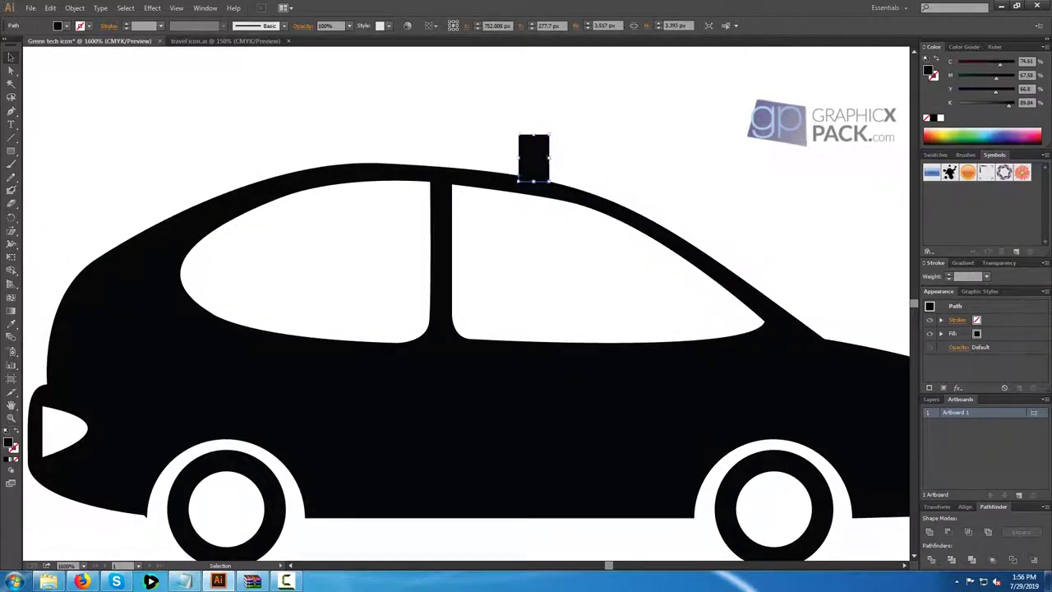
{"action": "key", "text": "ctrl+shift+a"}
{"action": "key", "text": "ctrl+minus"}
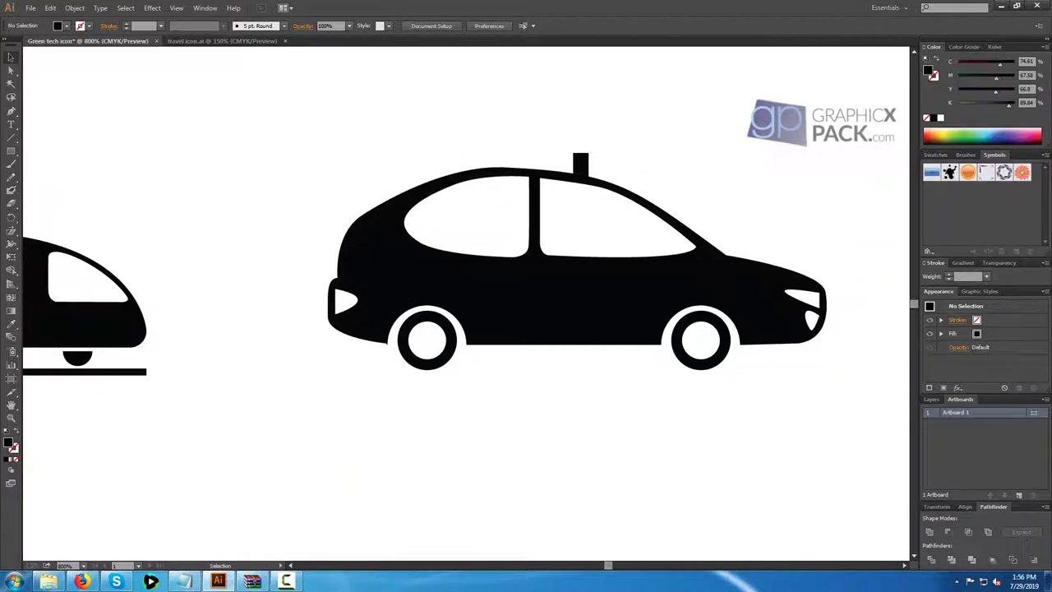
Copy the camera's leaves onto the rear end of the car's roof.
{"action": "key", "text": "ctrl+minus"}
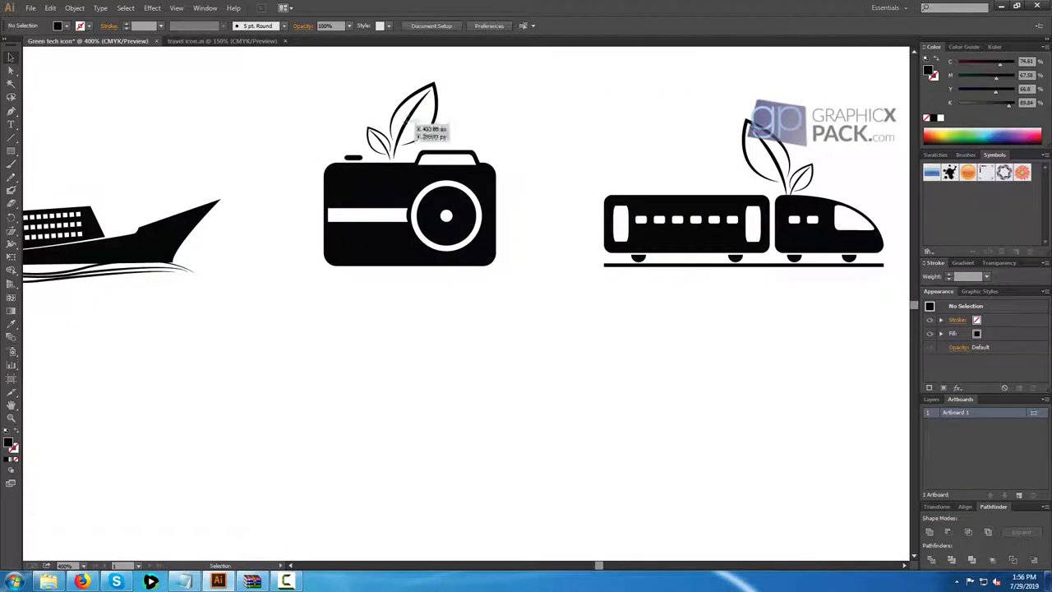
{"action": "left_click", "coordinate": [435, 125]}
{"action": "left_click_drag", "start_coordinate": [434, 125], "coordinate": [858, 345]}
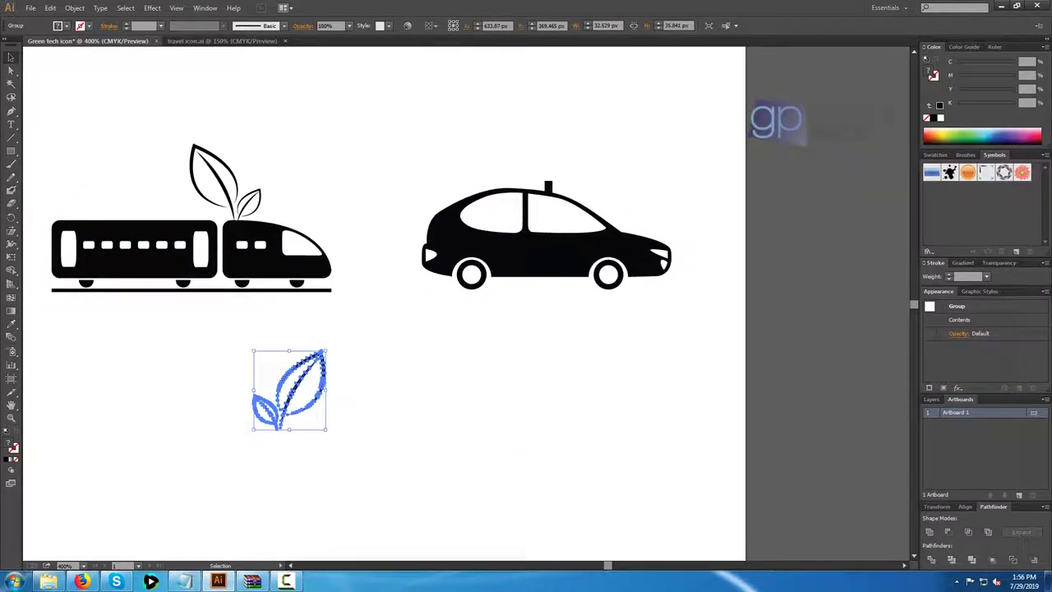
{"action": "left_click_drag", "start_coordinate": [304, 386], "coordinate": [472, 168]}
{"action": "key", "text": "ctrl+shift+a"}
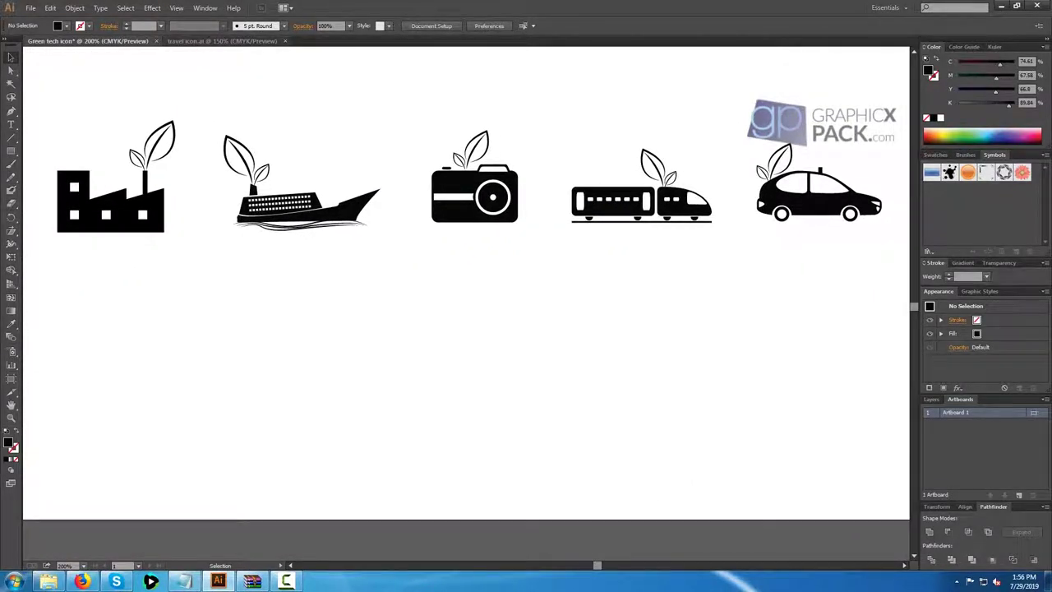
{"action": "left_click", "coordinate": [222, 41]}
{"action": "key", "text": "ctrl+shift+a"}
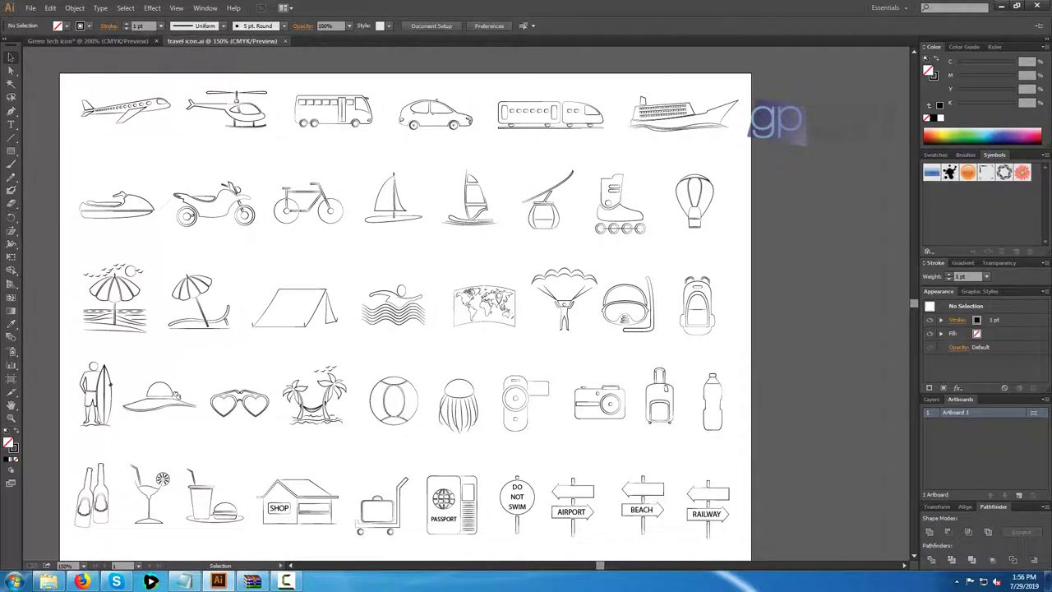
{"action": "left_click", "coordinate": [308, 203]}
{"action": "key", "text": "ctrl+shift+a"}
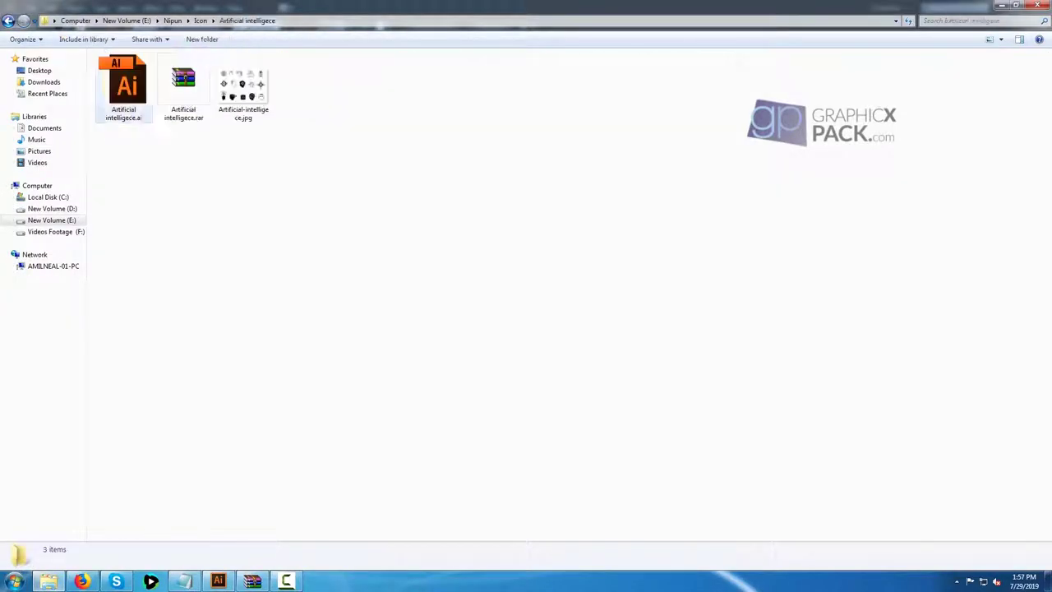
Open Artificial intelligece.ai and copy the rounded robot into the Green tech icon document, below the factory.
{"action": "left_click", "coordinate": [124, 82]}
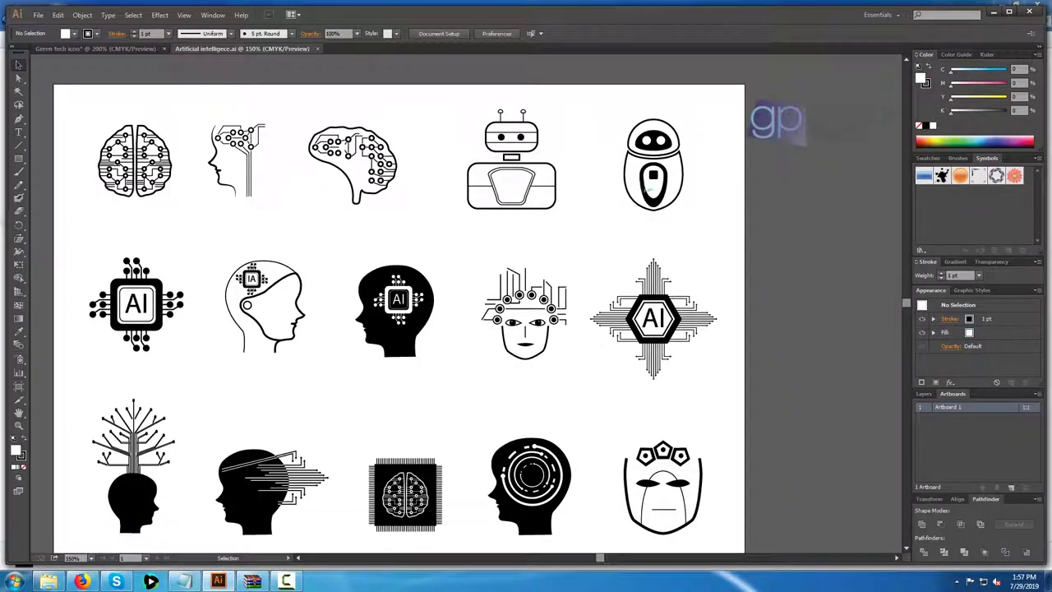
{"action": "left_click_drag", "start_coordinate": [653, 173], "coordinate": [119, 401]}
{"action": "left_click", "coordinate": [247, 378]}
{"action": "left_click_drag", "start_coordinate": [247, 378], "coordinate": [289, 345]}
Copy the factory's leaves onto the top of the robot's head.
{"action": "left_click_drag", "start_coordinate": [206, 119], "coordinate": [155, 284]}
{"action": "key", "text": "ctrl+shift+a"}
Group the robot with its leaves and scale the group down slightly.
{"action": "left_click_drag", "start_coordinate": [104, 244], "coordinate": [166, 348]}
{"action": "right_click", "coordinate": [168, 356]}
{"action": "left_click", "coordinate": [197, 407]}
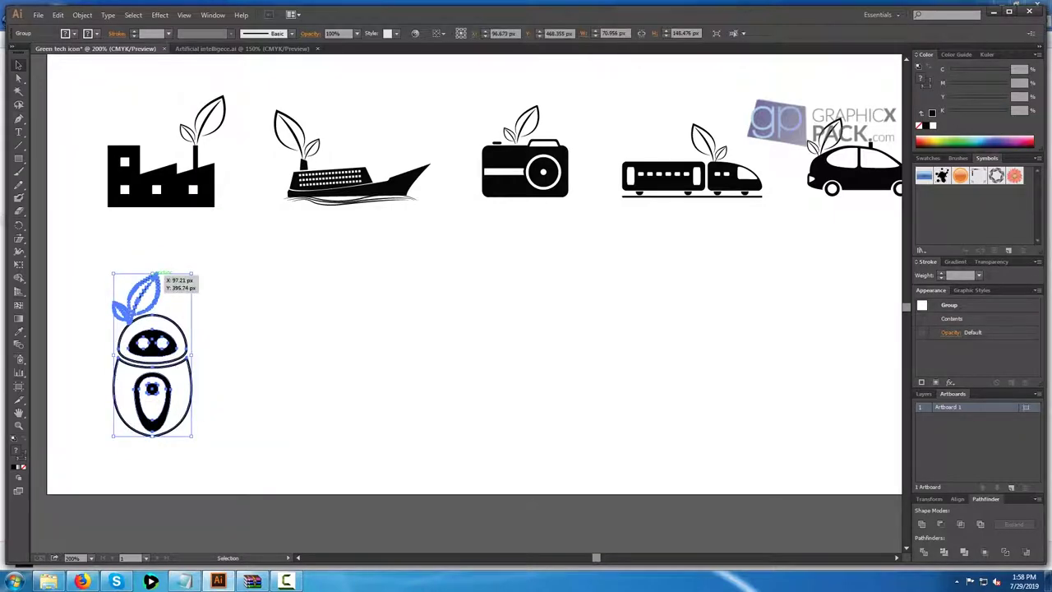
{"action": "left_click_drag", "start_coordinate": [163, 276], "coordinate": [163, 293]}
{"action": "key", "text": "ctrl+shift+a"}
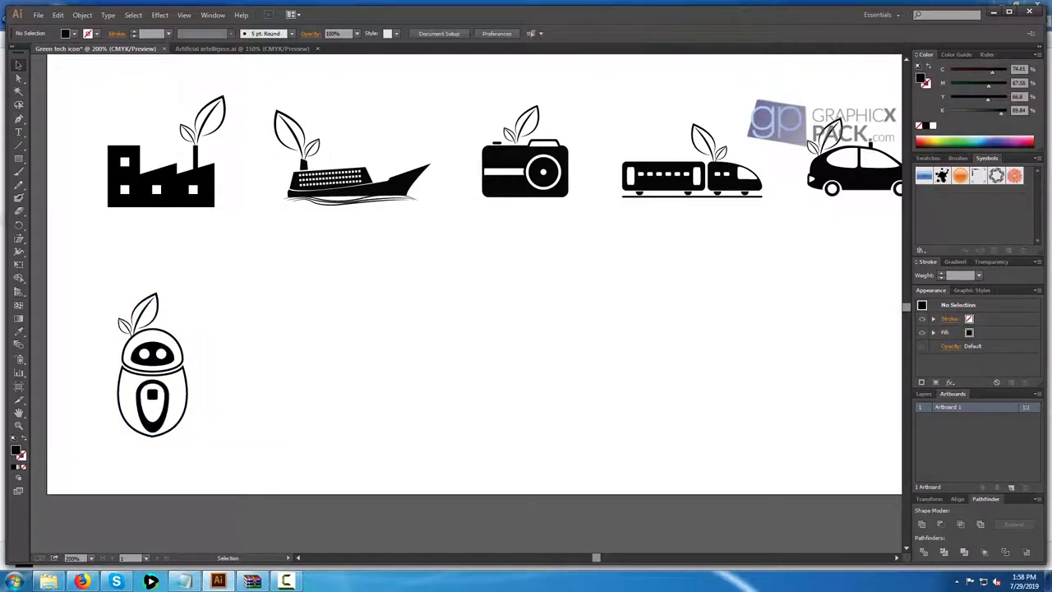
Open Bike icon bundle.ai and copy the last bicycle of its second row into the Green tech icon document, beside the robot.
{"action": "key", "text": "ctrl+Tab"}
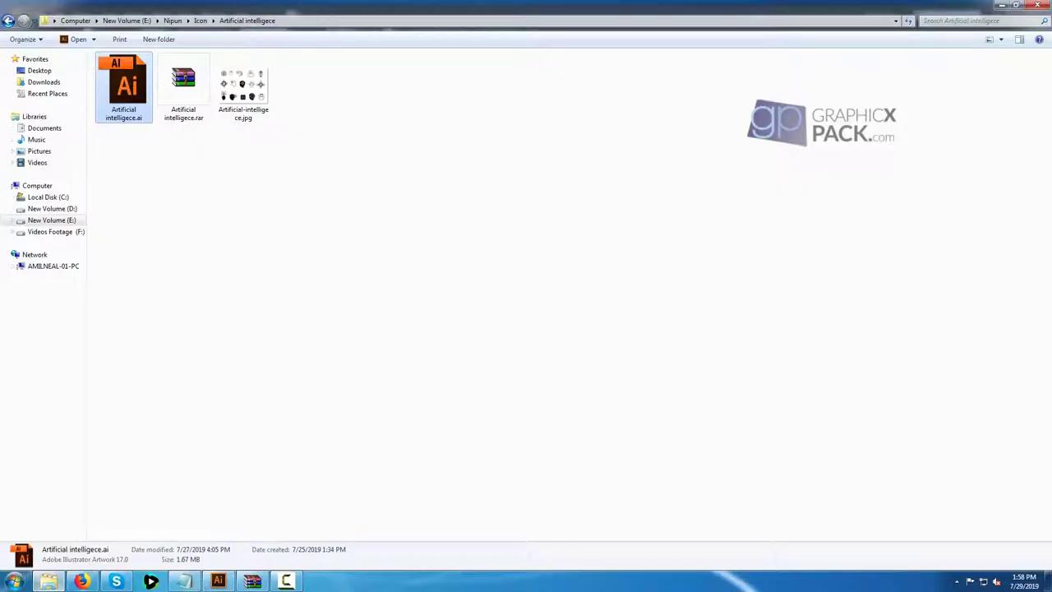
{"action": "key", "text": "BackSpace"}
{"action": "double_click", "coordinate": [184, 82]}
{"action": "double_click", "coordinate": [124, 82]}
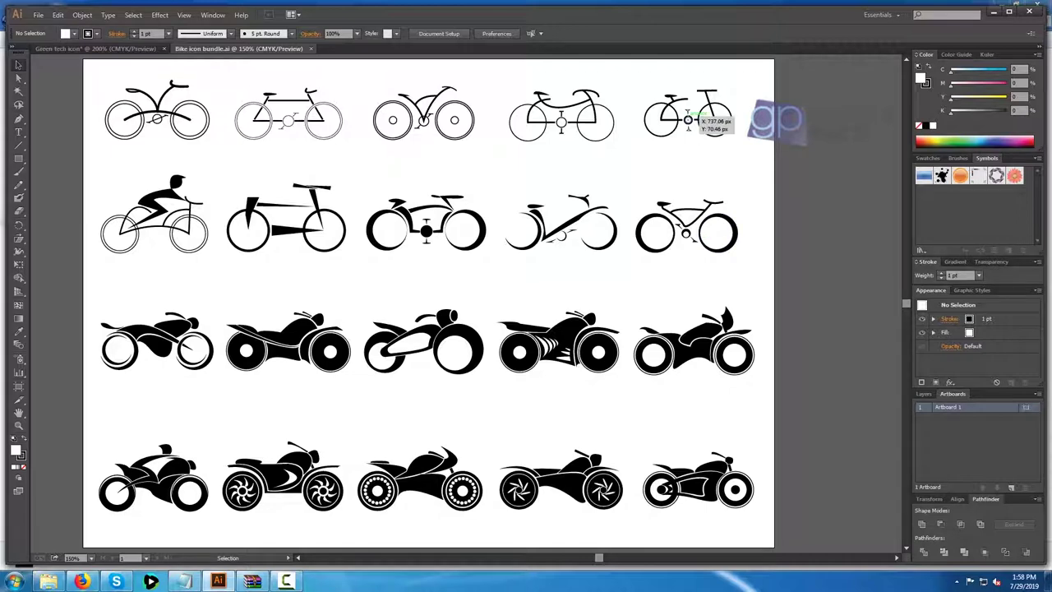
{"action": "left_click_drag", "start_coordinate": [703, 234], "coordinate": [335, 369]}
{"action": "left_click", "coordinate": [339, 278]}
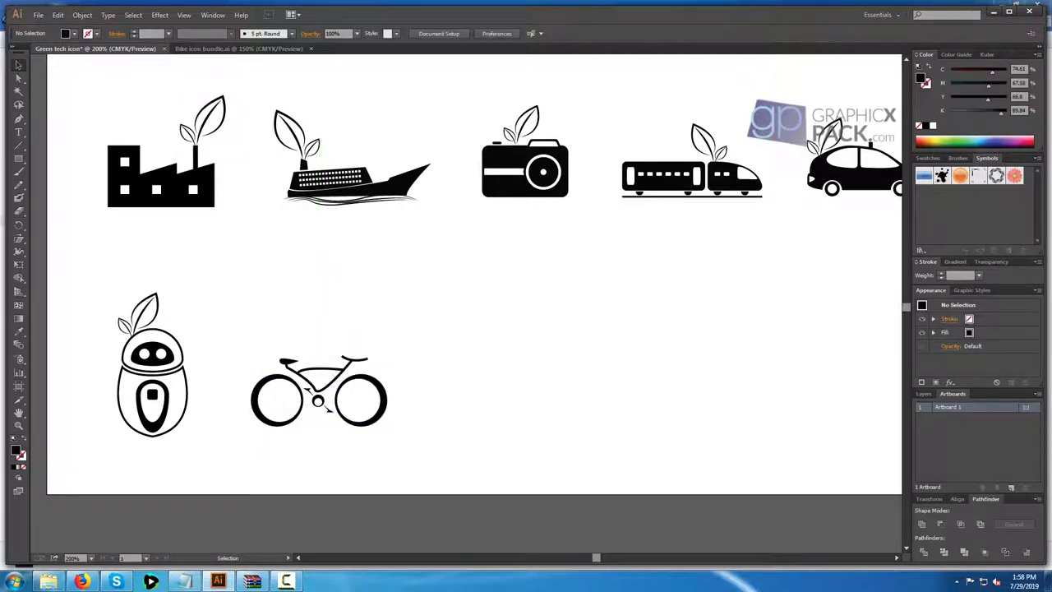
Move the factory's leaves onto the bicycle's saddle and reflect them across the vertical axis.
{"action": "left_click_drag", "start_coordinate": [301, 137], "coordinate": [294, 304]}
{"action": "key", "text": "ctrl+z"}
{"action": "left_click_drag", "start_coordinate": [204, 122], "coordinate": [299, 331]}
{"action": "right_click", "coordinate": [306, 326]}
{"action": "mouse_move", "coordinate": [341, 406]}
{"action": "left_click", "coordinate": [454, 446]}
{"action": "left_click", "coordinate": [827, 289]}
{"action": "left_click_drag", "start_coordinate": [301, 343], "coordinate": [289, 348]}
{"action": "left_click", "coordinate": [335, 327]}
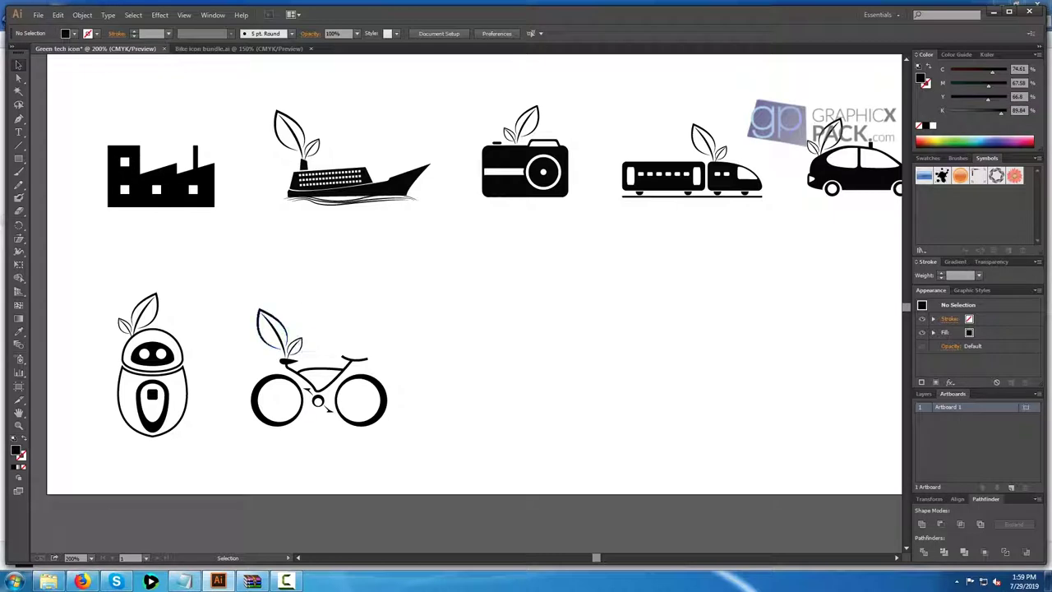
Undo the reflection of the leaves and try placing them on the bicycle's handlebar instead.
{"action": "key", "text": "ctrl+z"}
{"action": "key", "text": "ctrl+z"}
{"action": "left_click", "coordinate": [336, 328]}
{"action": "left_click_drag", "start_coordinate": [306, 328], "coordinate": [375, 334]}
{"action": "left_click", "coordinate": [406, 339]}
{"action": "key", "text": "ctrl+z"}
{"action": "key", "text": "ctrl+z"}
{"action": "key", "text": "ctrl+shift+z"}
{"action": "key", "text": "ctrl+shift+z"}
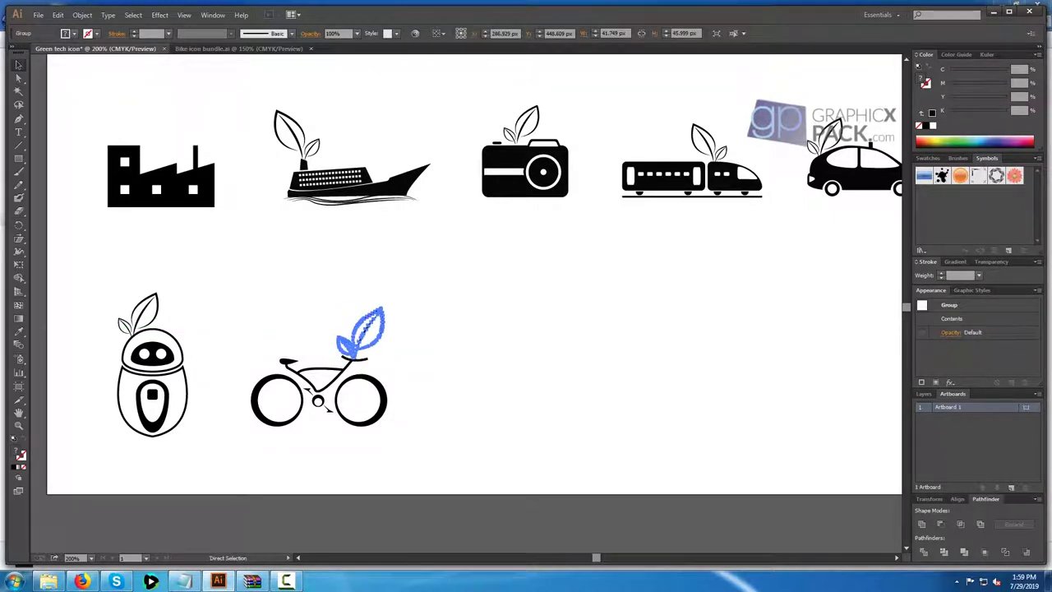
{"action": "key", "text": "ctrl+z"}
{"action": "key", "text": "ctrl+z"}
{"action": "key", "text": "ctrl+z"}
{"action": "key", "text": "ctrl+shift+z"}
{"action": "key", "text": "ctrl+shift+z"}
{"action": "key", "text": "v"}
Reflect the leaves across the vertical axis and position them back on the bicycle's saddle.
{"action": "right_click", "coordinate": [361, 336]}
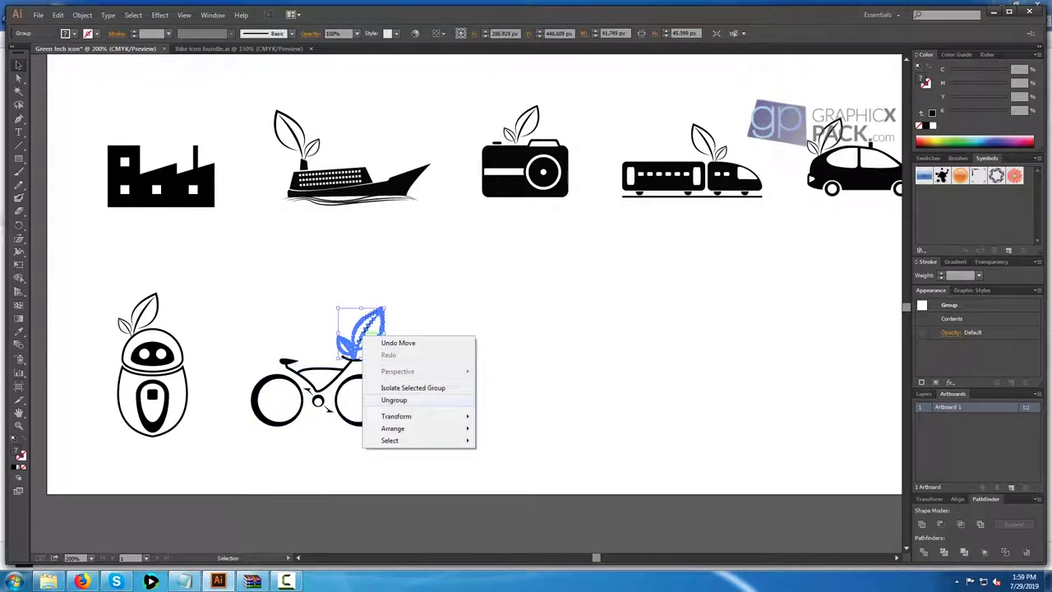
{"action": "mouse_move", "coordinate": [396, 416]}
{"action": "left_click", "coordinate": [501, 457]}
{"action": "key", "text": "Return"}
{"action": "left_click_drag", "start_coordinate": [362, 333], "coordinate": [279, 333]}
{"action": "key", "text": "Right"}
{"action": "key", "text": "Right"}
{"action": "key", "text": "Right"}
{"action": "key", "text": "Right"}
{"action": "key", "text": "Left"}
{"action": "key", "text": "Left"}
{"action": "key", "text": "Left"}
{"action": "key", "text": "Left"}
{"action": "key", "text": "ctrl+shift+a"}
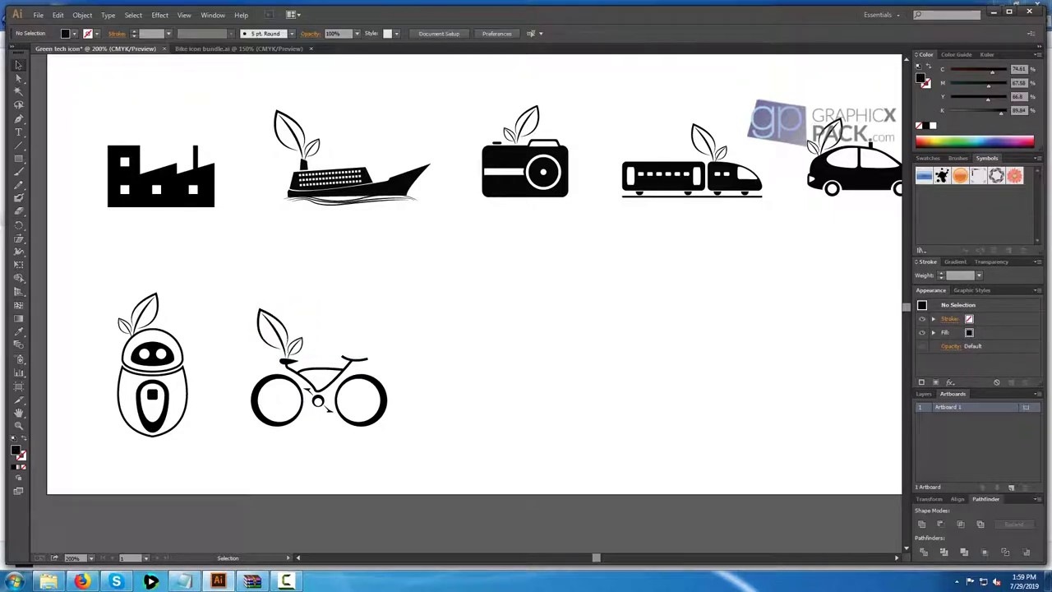
{"action": "mouse_move", "coordinate": [279, 333]}
{"action": "left_mouse_down"}
{"action": "mouse_move", "coordinate": [314, 341]}
{"action": "mouse_move", "coordinate": [301, 368]}
{"action": "mouse_move", "coordinate": [254, 380]}
{"action": "mouse_move", "coordinate": [281, 399]}
{"action": "mouse_move", "coordinate": [330, 337]}
{"action": "mouse_move", "coordinate": [322, 349]}
{"action": "mouse_move", "coordinate": [277, 333]}
{"action": "left_mouse_up"}
{"action": "left_click", "coordinate": [322, 450]}
{"action": "left_click", "coordinate": [380, 326]}
{"action": "left_click", "coordinate": [309, 338]}
{"action": "key", "text": "ctrl+shift+a"}
Delete the bicycle and paste in the last bicycle from the top row of Bike icon bundle.ai.
{"action": "left_click", "coordinate": [238, 49]}
{"action": "left_click", "coordinate": [271, 72]}
{"action": "left_click", "coordinate": [95, 49]}
{"action": "left_click", "coordinate": [300, 387]}
{"action": "key", "text": "Delete"}
{"action": "left_click", "coordinate": [259, 48]}
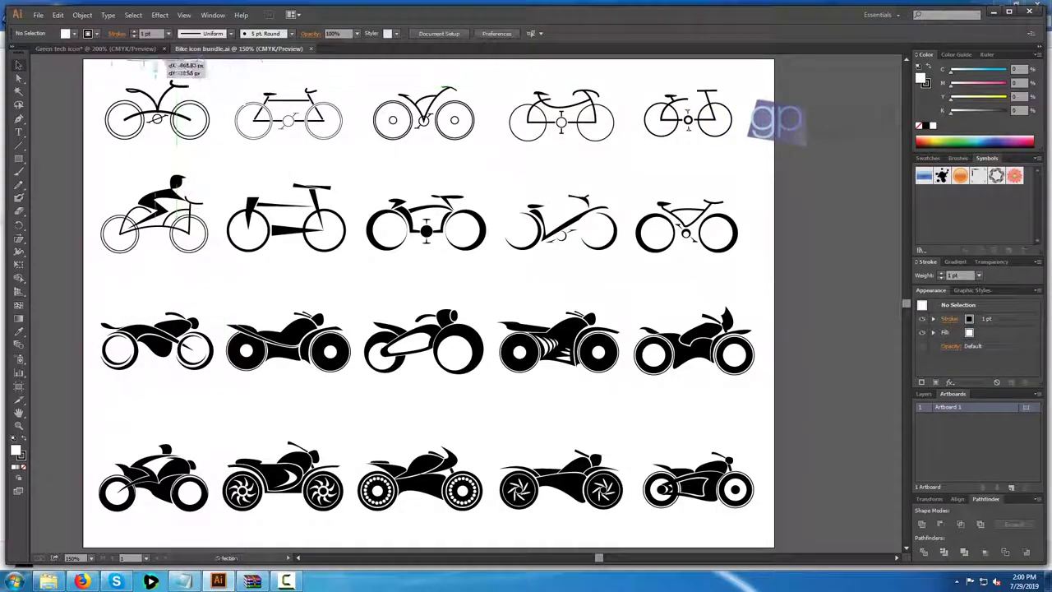
{"action": "scroll", "coordinate": [169, 82], "scroll_direction": "up", "scroll_amount": 1}
{"action": "left_click", "coordinate": [115, 49]}
{"action": "key", "text": "ctrl+f"}
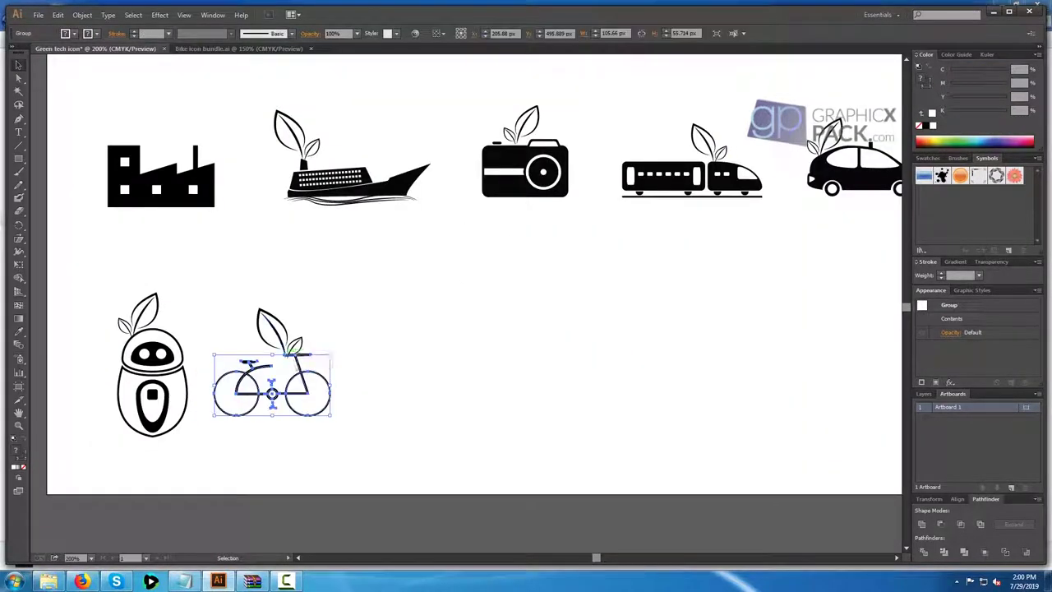
Enlarge the pasted bicycle and position its saddle under the leaves, grouping the bicycle with them.
{"action": "left_click_drag", "start_coordinate": [272, 416], "coordinate": [272, 429]}
{"action": "left_click_drag", "start_coordinate": [272, 388], "coordinate": [313, 400]}
{"action": "key", "text": "ctrl+shift+a"}
{"action": "left_click_drag", "start_coordinate": [230, 291], "coordinate": [385, 422]}
{"action": "right_click", "coordinate": [343, 388]}
{"action": "left_click", "coordinate": [376, 441]}
{"action": "left_click", "coordinate": [403, 450]}
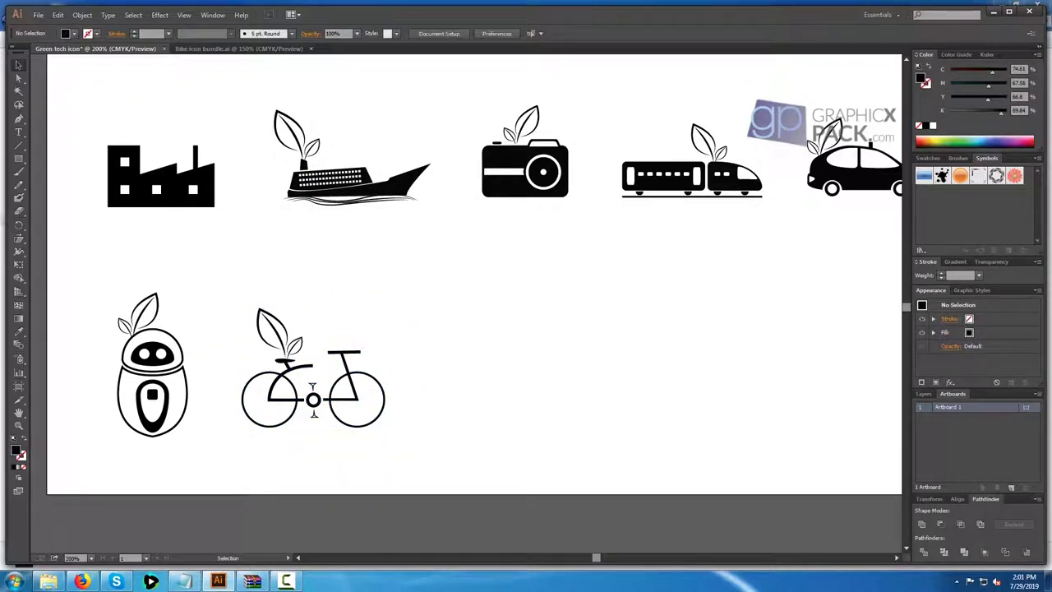
Copy the middle motorcycle from the third row of Bike icon bundle.ai into the Green tech icon document, beside the bicycle.
{"action": "left_click", "coordinate": [1009, 11]}
{"action": "key", "text": "ctrl+minus"}
{"action": "left_click_drag", "start_coordinate": [493, 247], "coordinate": [456, 353]}
{"action": "left_click", "coordinate": [231, 41]}
{"action": "scroll", "coordinate": [421, 296], "scroll_direction": "down", "scroll_amount": 1}
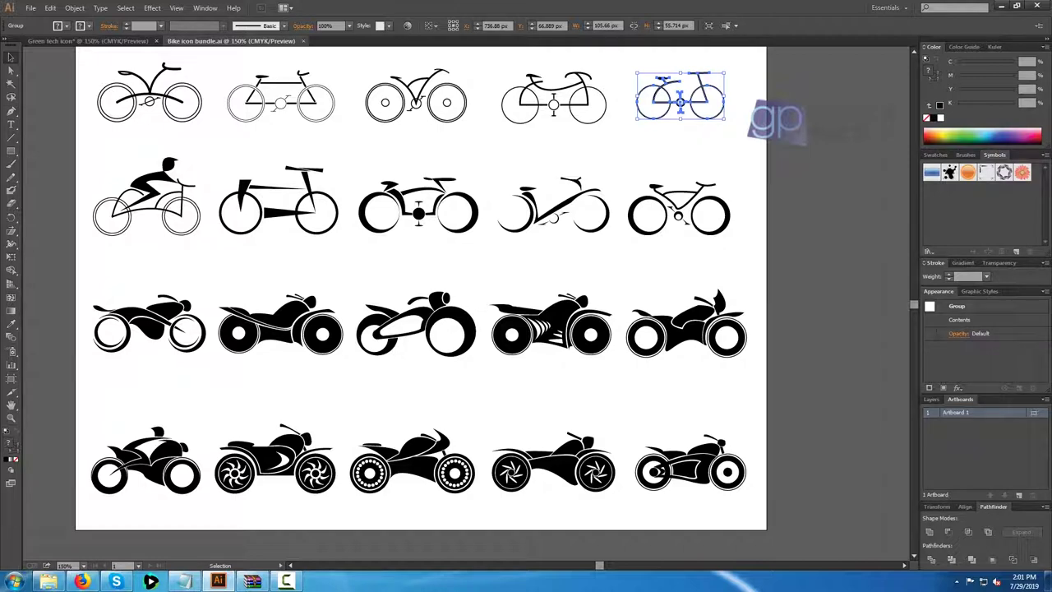
{"action": "left_click_drag", "start_coordinate": [417, 314], "coordinate": [441, 454]}
{"action": "left_click", "coordinate": [429, 374]}
{"action": "left_click", "coordinate": [429, 374]}
Enlarge the ship icon slightly and try to bring the bicycle's leaves over to the factory.
{"action": "left_click", "coordinate": [322, 309]}
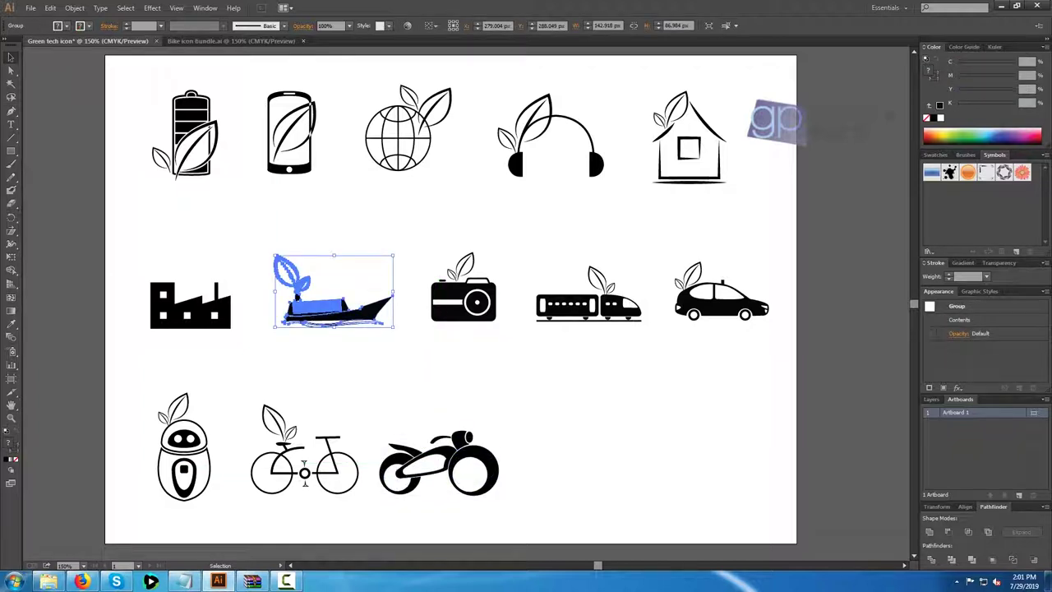
{"action": "key", "text": "ctrl+shift+a"}
{"action": "left_click_drag", "start_coordinate": [274, 420], "coordinate": [202, 241]}
{"action": "key", "text": "ctrl+z"}
{"action": "key", "text": "ctrl+shift+a"}
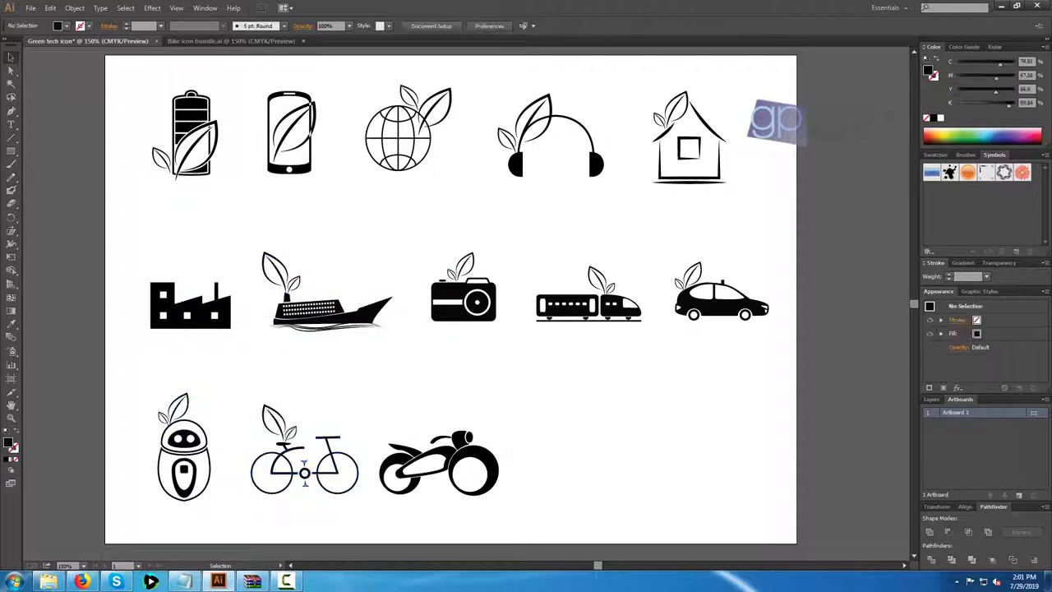
Copy the camera's leaves onto the factory's chimney and adjust them to sit on its top.
{"action": "left_click", "coordinate": [462, 265]}
{"action": "left_click_drag", "start_coordinate": [462, 265], "coordinate": [230, 266]}
{"action": "scroll", "coordinate": [160, 259], "scroll_direction": "up", "scroll_amount": 2}
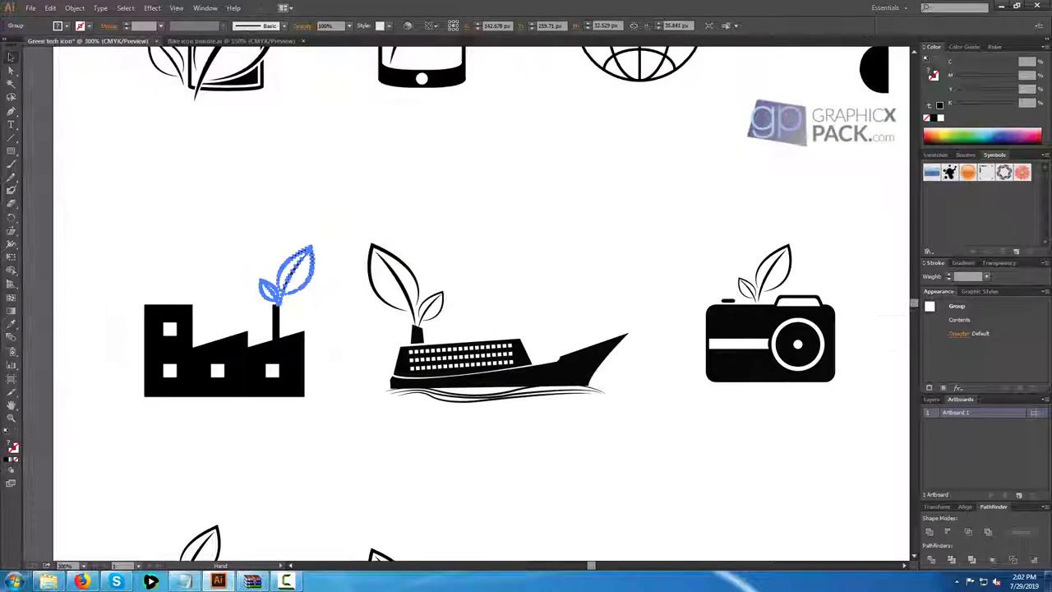
{"action": "left_click_drag", "start_coordinate": [284, 246], "coordinate": [283, 234]}
{"action": "left_click", "coordinate": [396, 450]}
{"action": "scroll", "coordinate": [400, 452], "scroll_direction": "down", "scroll_amount": 1}
{"action": "left_click_drag", "start_coordinate": [400, 451], "coordinate": [212, 266]}
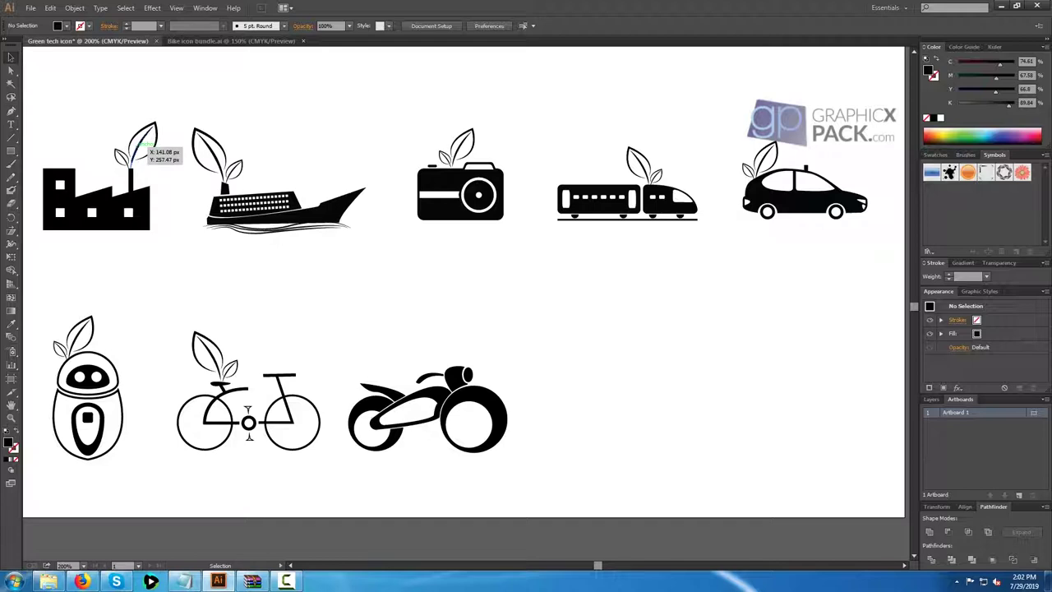
Copy the factory's leaves onto the motorcycle's seat, enlarge them and nudge them into place.
{"action": "left_click_drag", "start_coordinate": [141, 145], "coordinate": [414, 390]}
{"action": "left_click", "coordinate": [434, 328]}
{"action": "left_click", "coordinate": [402, 360]}
{"action": "left_click", "coordinate": [443, 333]}
{"action": "left_click", "coordinate": [401, 359]}
{"action": "left_click", "coordinate": [442, 335]}
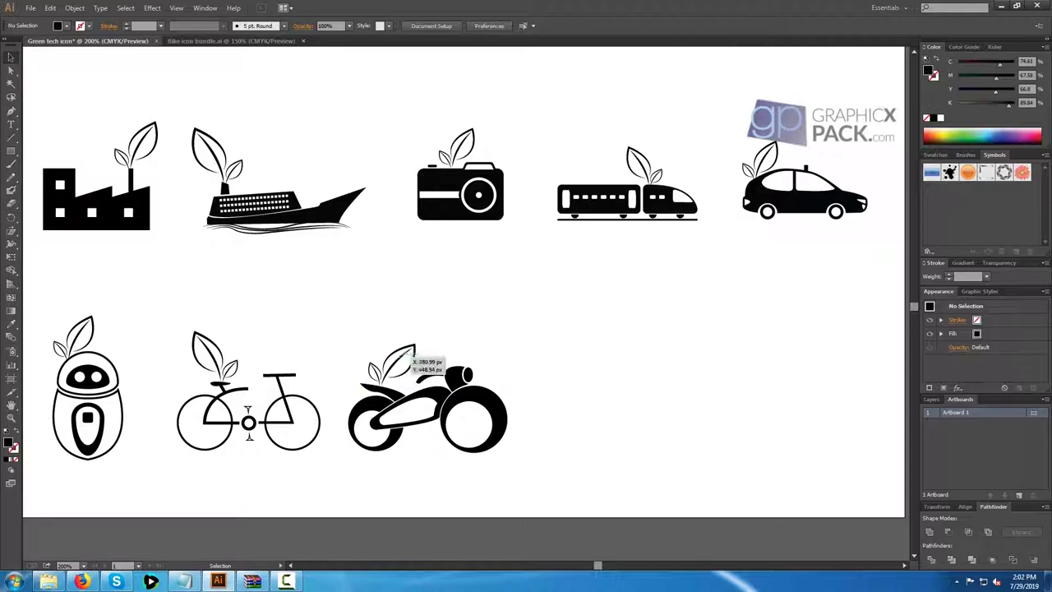
{"action": "left_click", "coordinate": [401, 358]}
{"action": "left_click_drag", "start_coordinate": [392, 344], "coordinate": [441, 323]}
{"action": "key", "text": "Right"}
{"action": "key", "text": "Right"}
{"action": "key", "text": "Right"}
{"action": "key", "text": "ctrl+shift+a"}
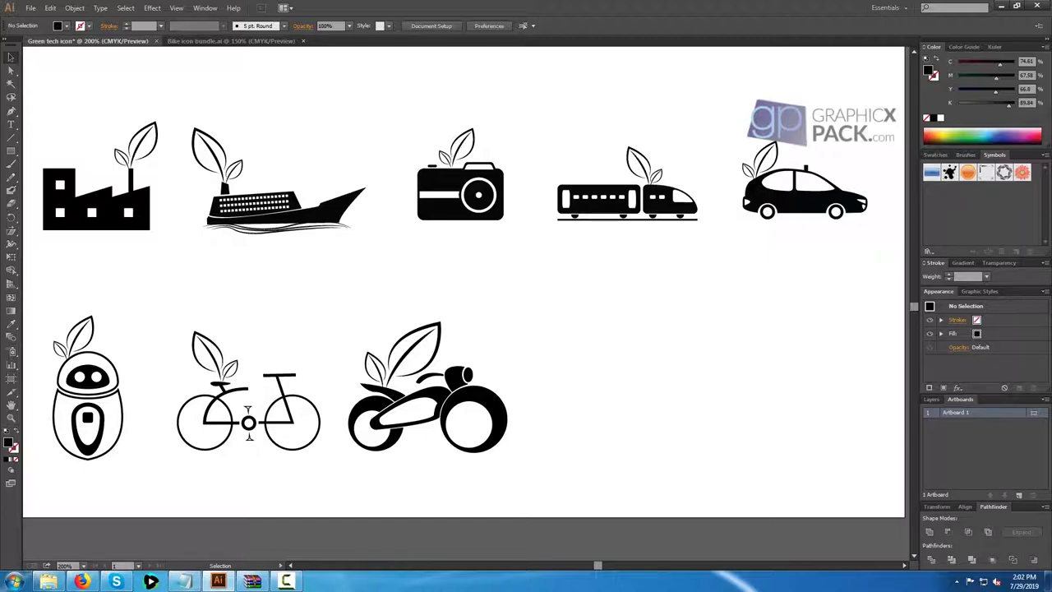
Close Bike icon bundle.ai and open Data icon bundle.ai from the Data icon folder.
{"action": "key", "text": "ctrl+0"}
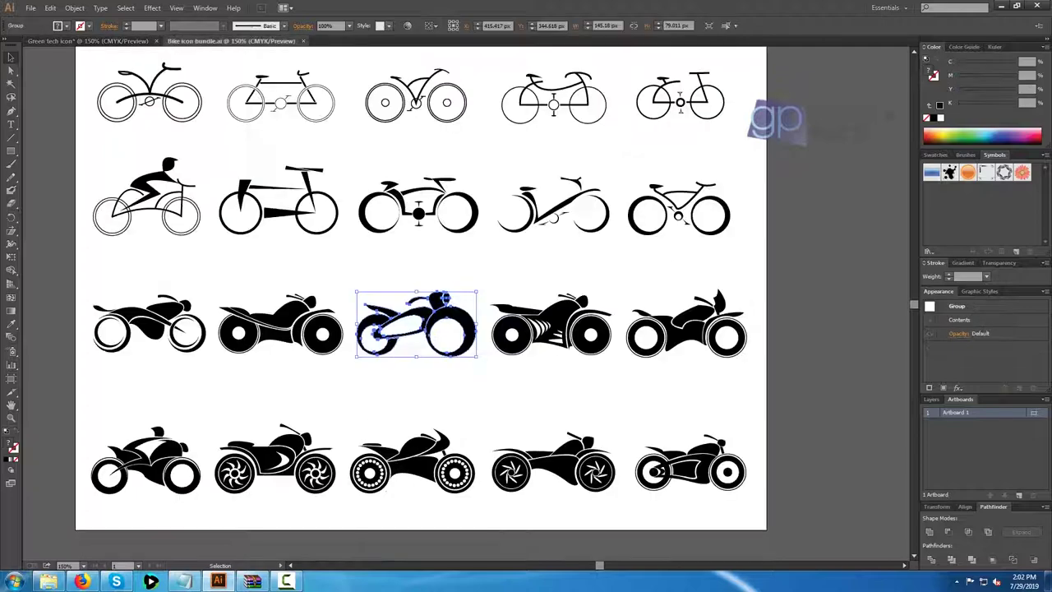
{"action": "key", "text": "ctrl+w"}
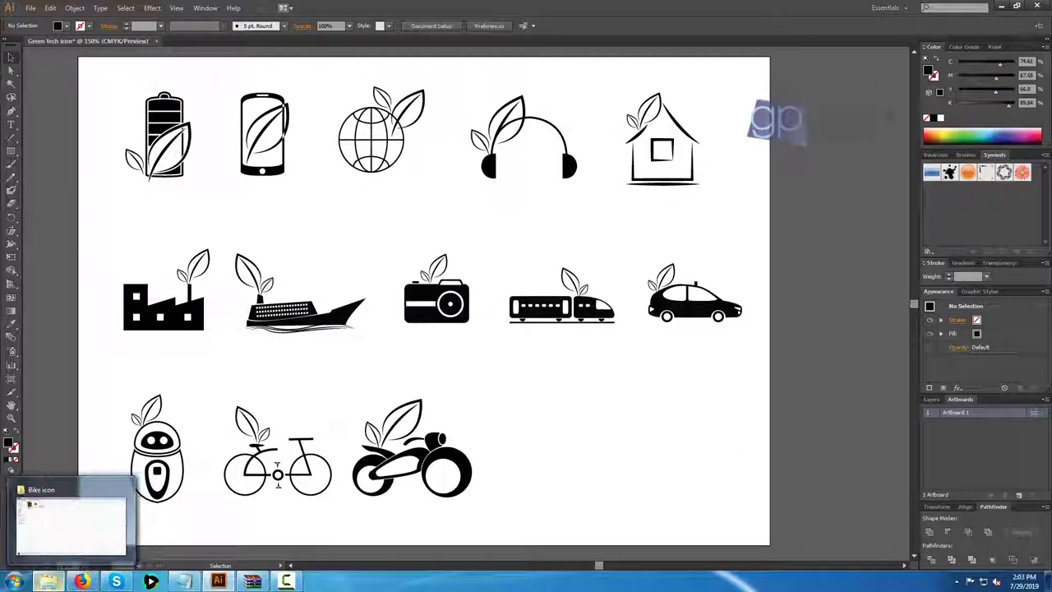
{"action": "left_click", "coordinate": [50, 580]}
{"action": "key", "text": "BackSpace"}
{"action": "double_click", "coordinate": [303, 83]}
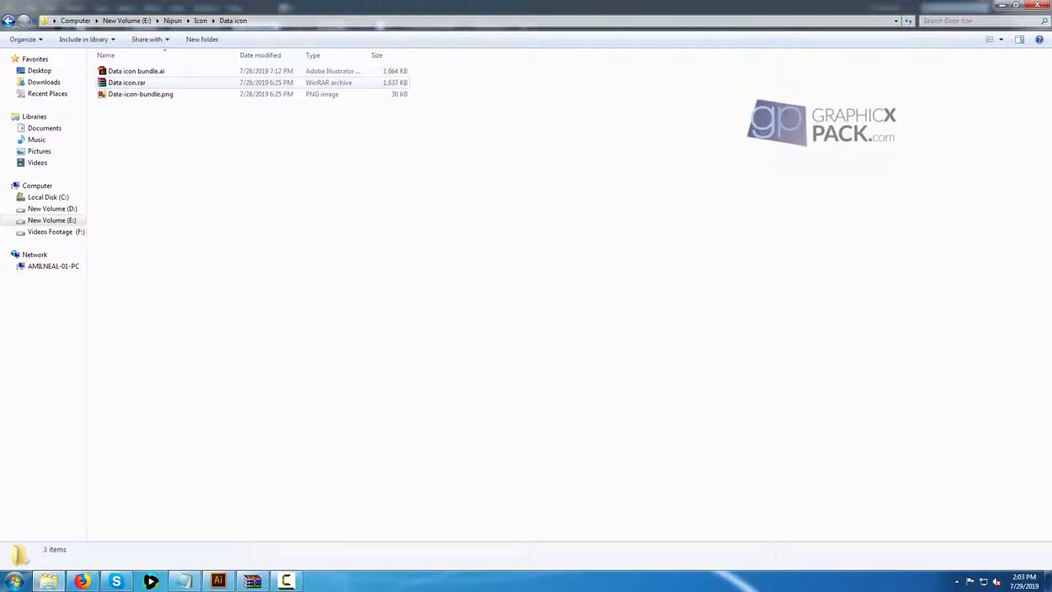
{"action": "double_click", "coordinate": [135, 72]}
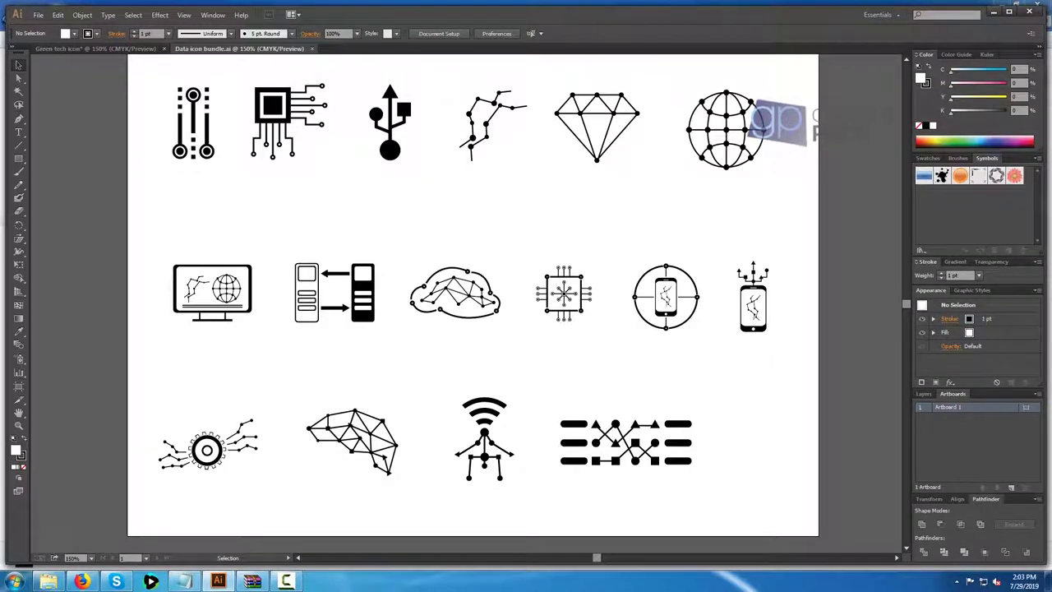
Copy the desktop monitor with the globe into the Green tech icon document, beside the motorcycle.
{"action": "left_click_drag", "start_coordinate": [228, 265], "coordinate": [568, 460]}
{"action": "left_click", "coordinate": [560, 511]}
{"action": "scroll", "coordinate": [559, 511], "scroll_direction": "up", "scroll_amount": 2}
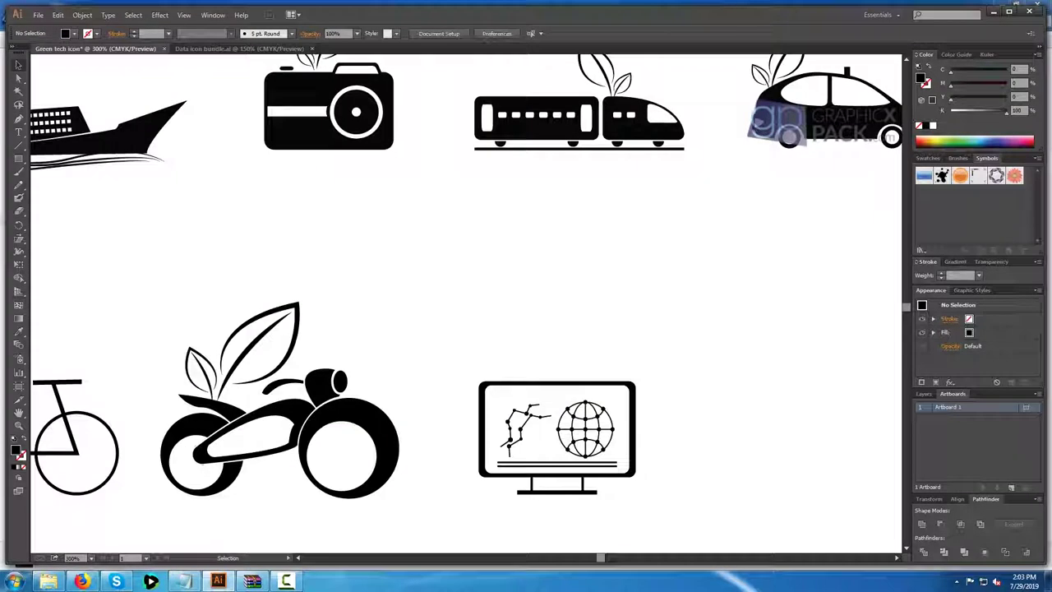
{"action": "left_click_drag", "start_coordinate": [560, 511], "coordinate": [454, 411]}
Copy the motorcycle's leaves onto the monitor's top edge and scale them down to fit.
{"action": "left_click_drag", "start_coordinate": [140, 252], "coordinate": [458, 240]}
{"action": "key", "text": "ctrl+shift+a"}
{"action": "scroll", "coordinate": [621, 313], "scroll_direction": "down", "scroll_amount": 1}
{"action": "left_click_drag", "start_coordinate": [621, 313], "coordinate": [575, 276]}
{"action": "left_click", "coordinate": [471, 227]}
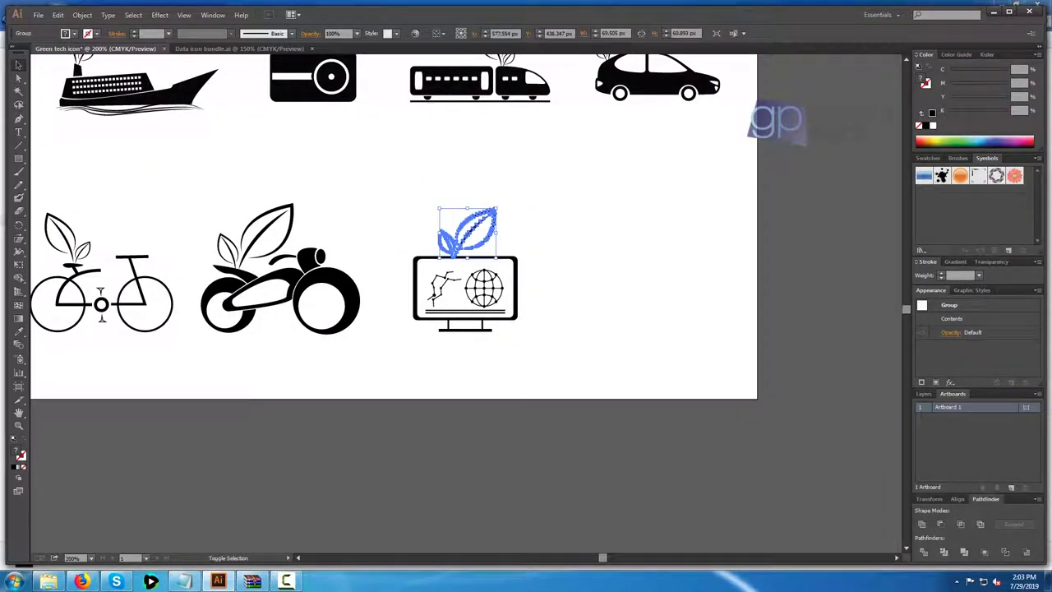
{"action": "key", "text": "ctrl+shift+a"}
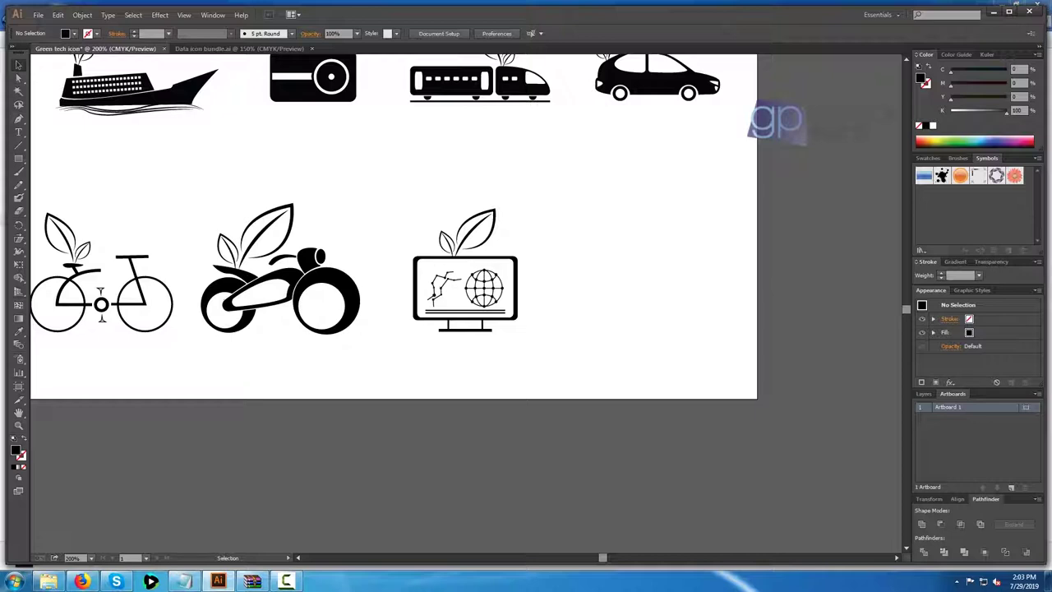
Close Data icon bundle.ai and open travel icon.ai from the Travel icon folder.
{"action": "key", "text": "ctrl+1"}
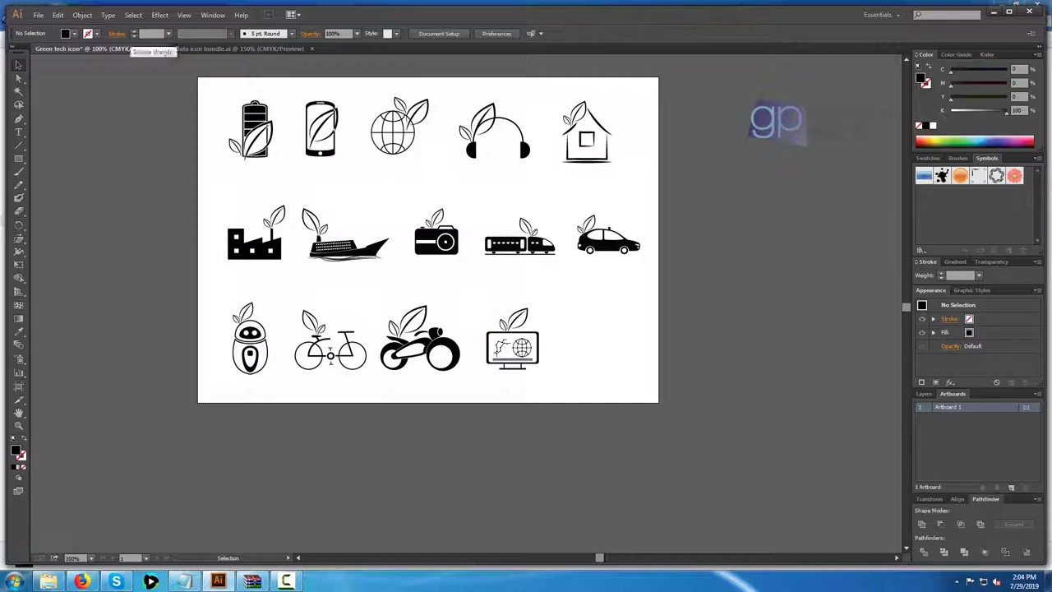
{"action": "left_click", "coordinate": [239, 48]}
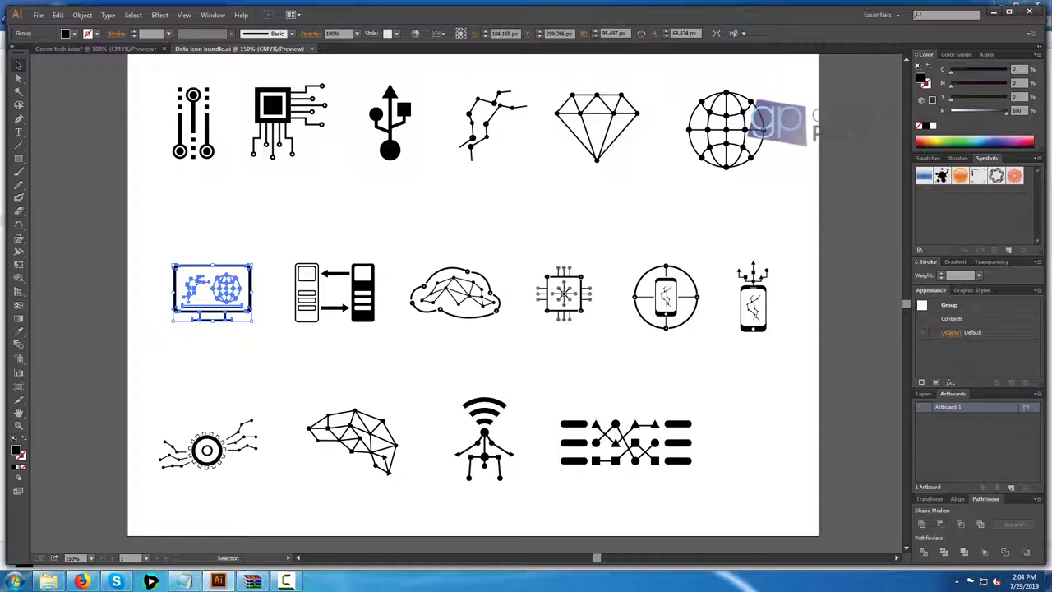
{"action": "key", "text": "ctrl+Tab"}
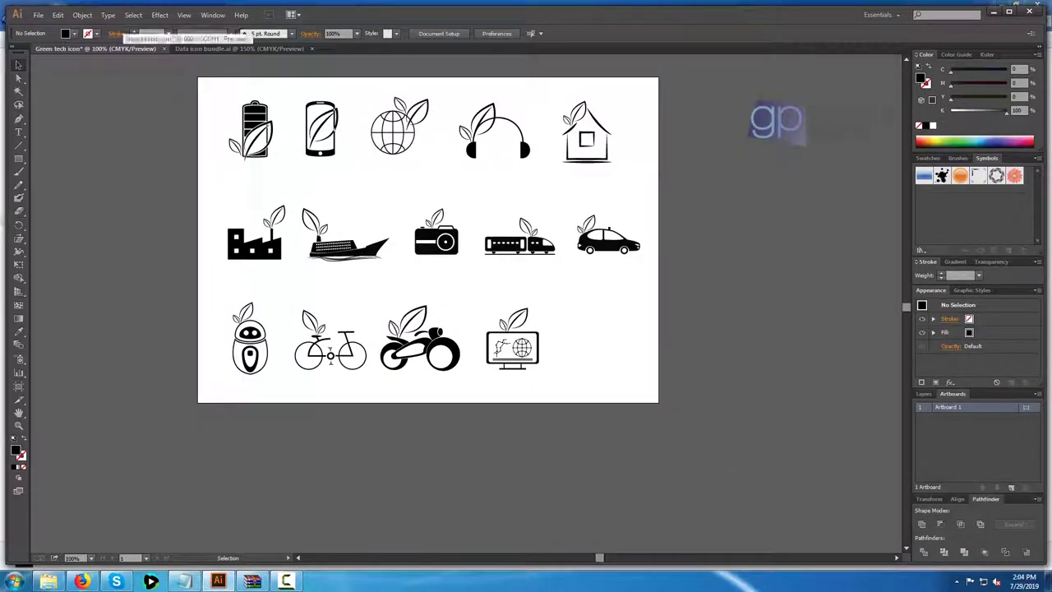
{"action": "left_click", "coordinate": [313, 48]}
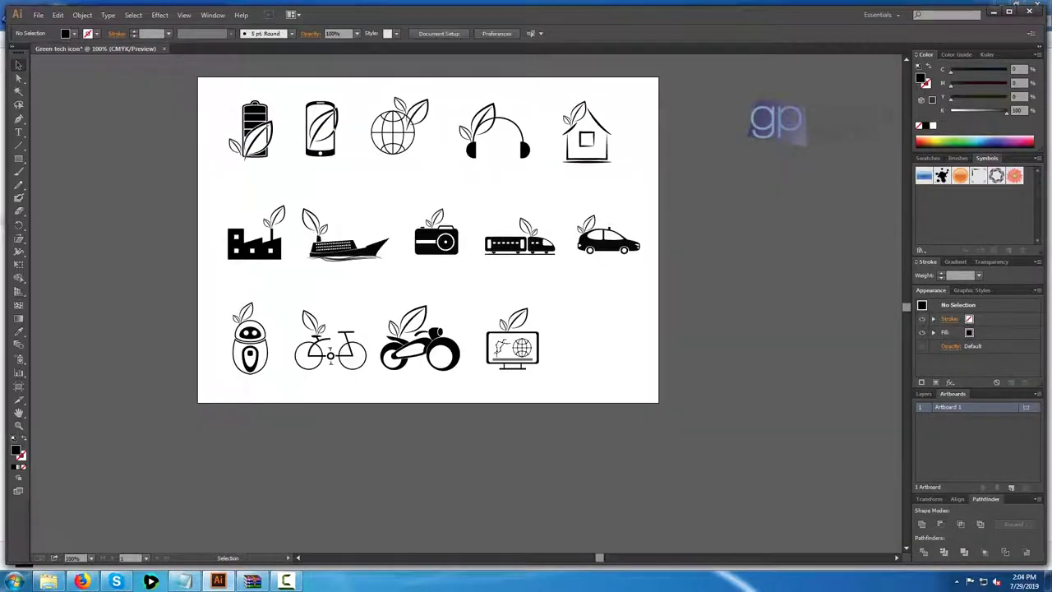
{"action": "left_click", "coordinate": [48, 581]}
{"action": "key", "text": "BackSpace"}
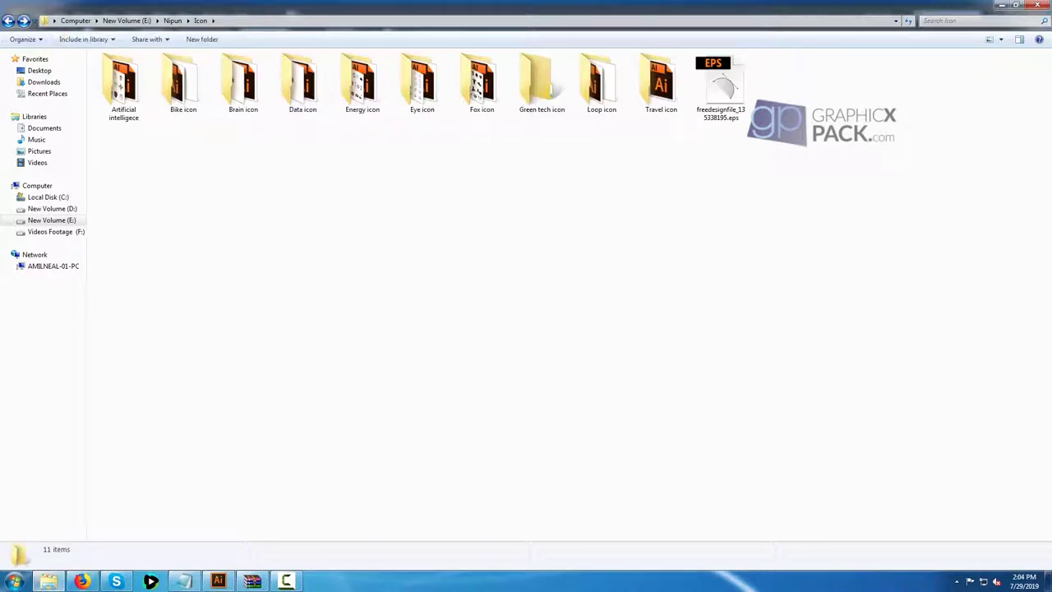
{"action": "key", "text": "Return"}
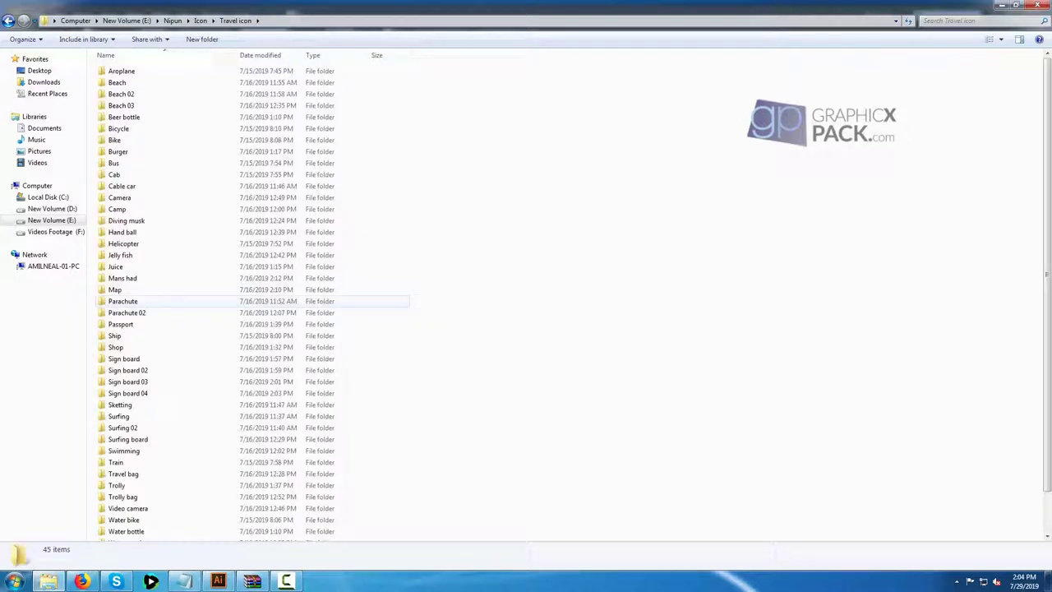
{"action": "scroll", "coordinate": [247, 328], "scroll_direction": "down", "scroll_amount": 3}
{"action": "double_click", "coordinate": [129, 520]}
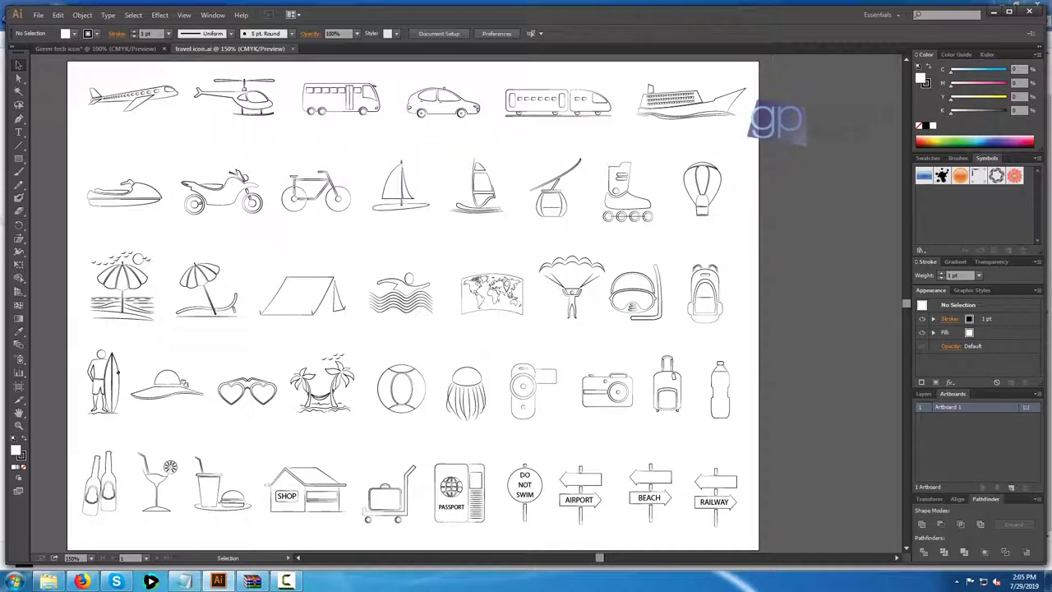
Copy the bus into the Green tech icon document beside the monitor and enlarge it to about 131.5 px wide.
{"action": "left_click_drag", "start_coordinate": [348, 98], "coordinate": [596, 341]}
{"action": "scroll", "coordinate": [612, 394], "scroll_direction": "up", "scroll_amount": 5}
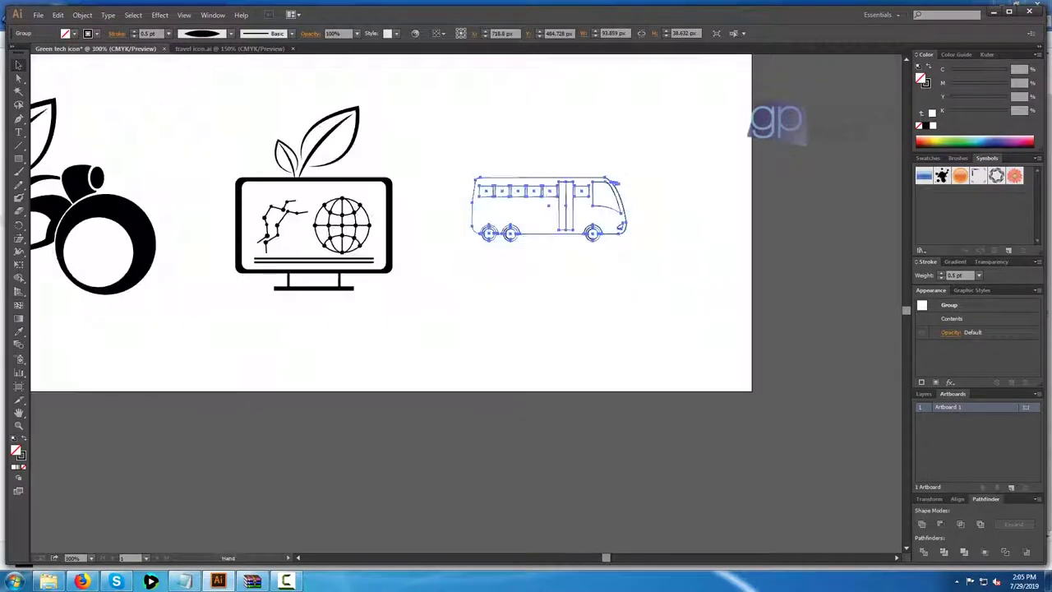
{"action": "scroll", "coordinate": [649, 394], "scroll_direction": "down", "scroll_amount": 1}
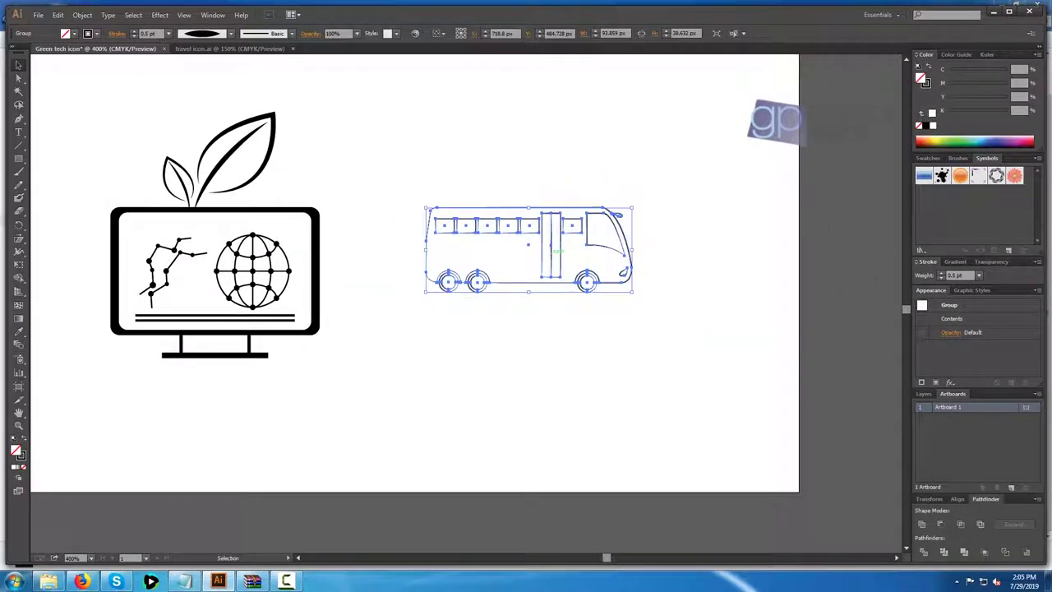
{"action": "left_click_drag", "start_coordinate": [528, 292], "coordinate": [528, 327]}
{"action": "left_click_drag", "start_coordinate": [547, 256], "coordinate": [581, 296]}
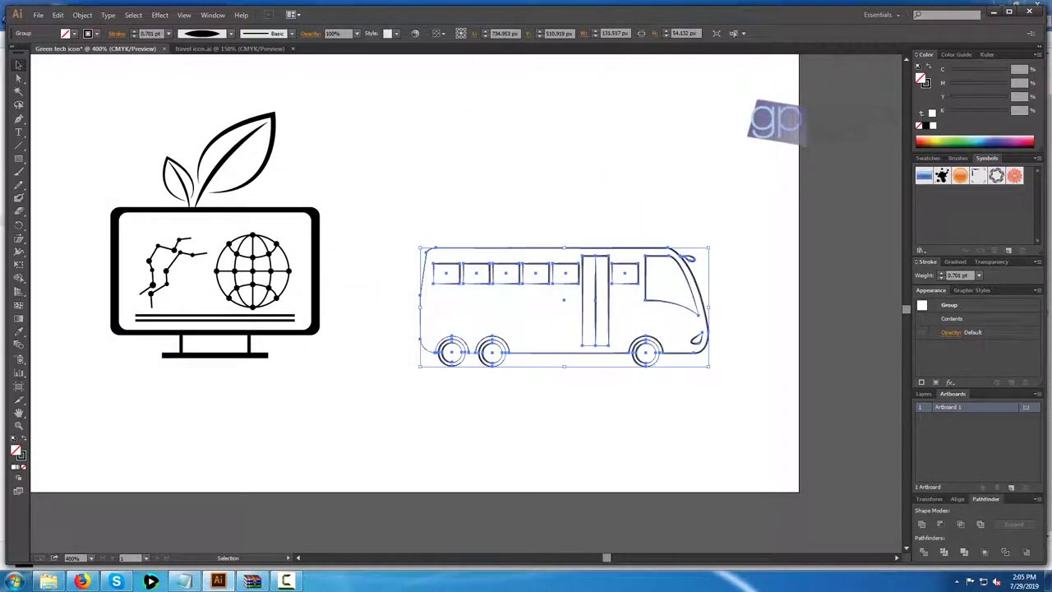
{"action": "left_click", "coordinate": [608, 402]}
{"action": "scroll", "coordinate": [636, 404], "scroll_direction": "up", "scroll_amount": 1}
{"action": "left_click_drag", "start_coordinate": [635, 403], "coordinate": [595, 448]}
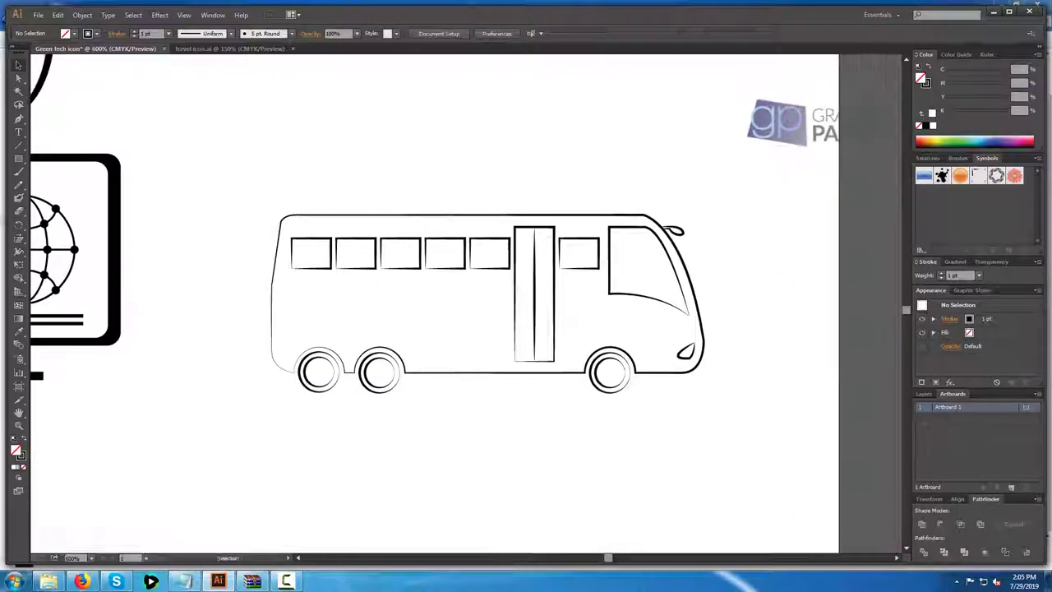
Ungroup the bus and turn its side mirror's outline into a solid black fill.
{"action": "right_click", "coordinate": [485, 237]}
{"action": "left_click", "coordinate": [519, 300]}
{"action": "left_click", "coordinate": [616, 182]}
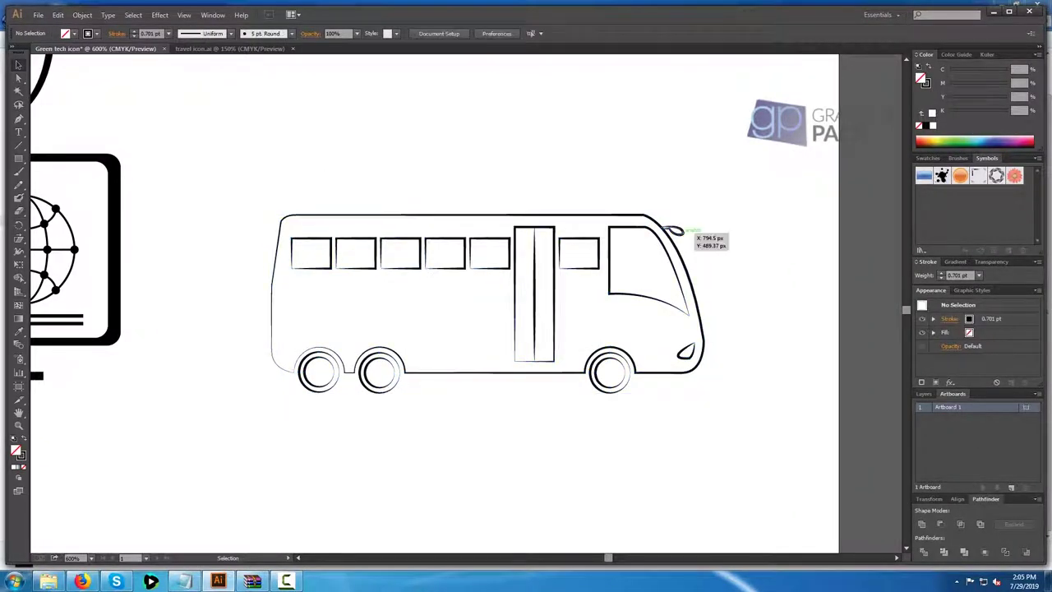
{"action": "left_click", "coordinate": [683, 231]}
{"action": "key", "text": "shift+x"}
{"action": "left_click", "coordinate": [729, 275]}
Group the bus's headlight, windshield, door and all the side windows together.
{"action": "left_click", "coordinate": [690, 357]}
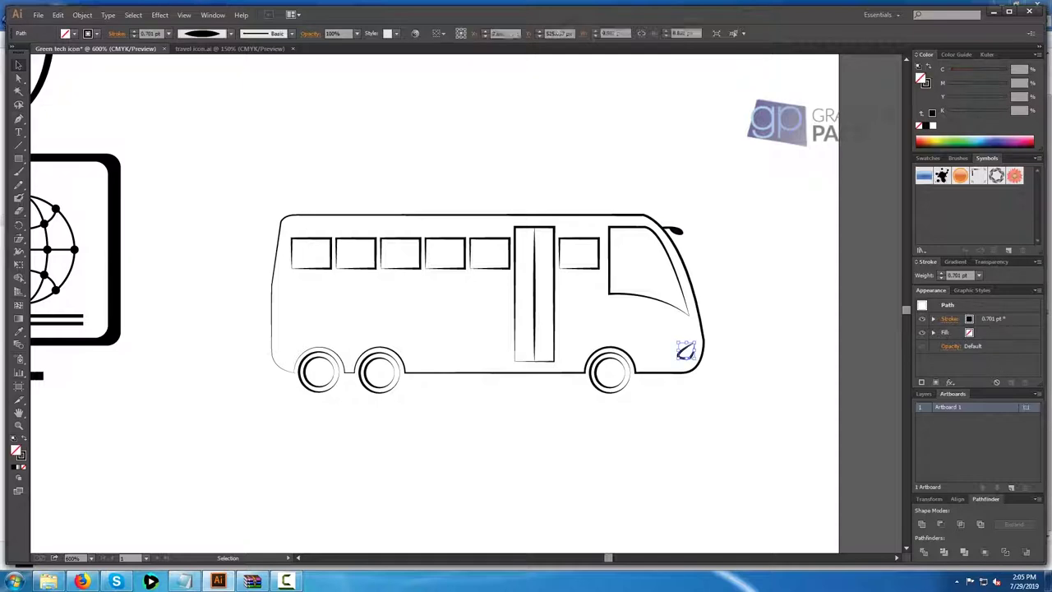
{"action": "left_click", "coordinate": [640, 295], "text": "shift"}
{"action": "left_click", "coordinate": [585, 266], "text": "shift"}
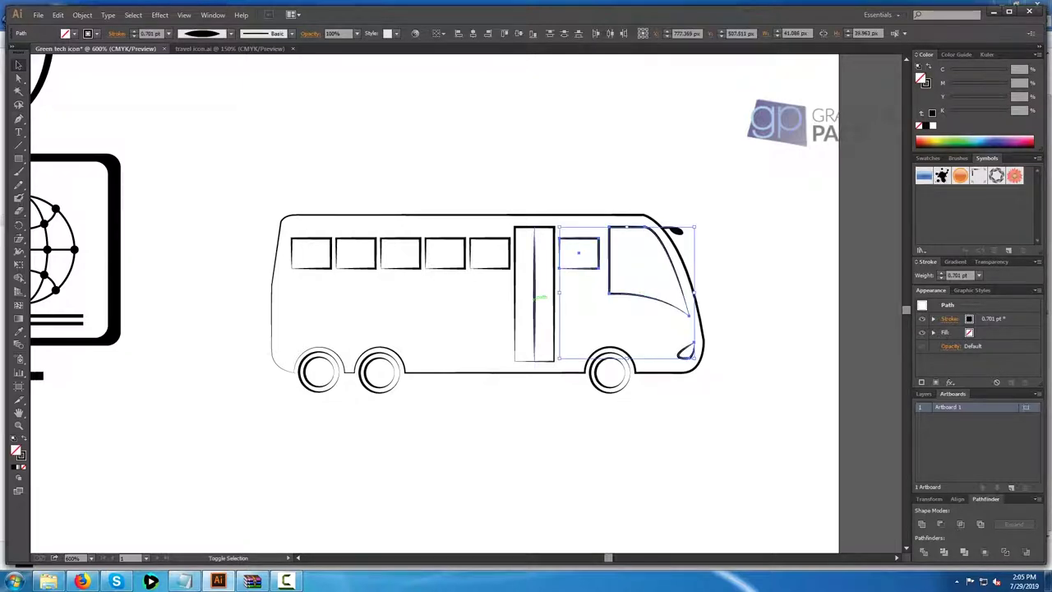
{"action": "left_click", "coordinate": [516, 307], "text": "shift"}
{"action": "left_click", "coordinate": [497, 267], "text": "shift"}
{"action": "left_click", "coordinate": [451, 267], "text": "shift"}
{"action": "left_click", "coordinate": [405, 267], "text": "shift"}
{"action": "left_click", "coordinate": [359, 267], "text": "shift"}
{"action": "left_click", "coordinate": [314, 267], "text": "shift"}
{"action": "right_click", "coordinate": [503, 264]}
{"action": "left_click", "coordinate": [534, 317]}
Fill the bus body solid black and try to subtract the windows, door and headlight from it.
{"action": "left_click", "coordinate": [510, 373]}
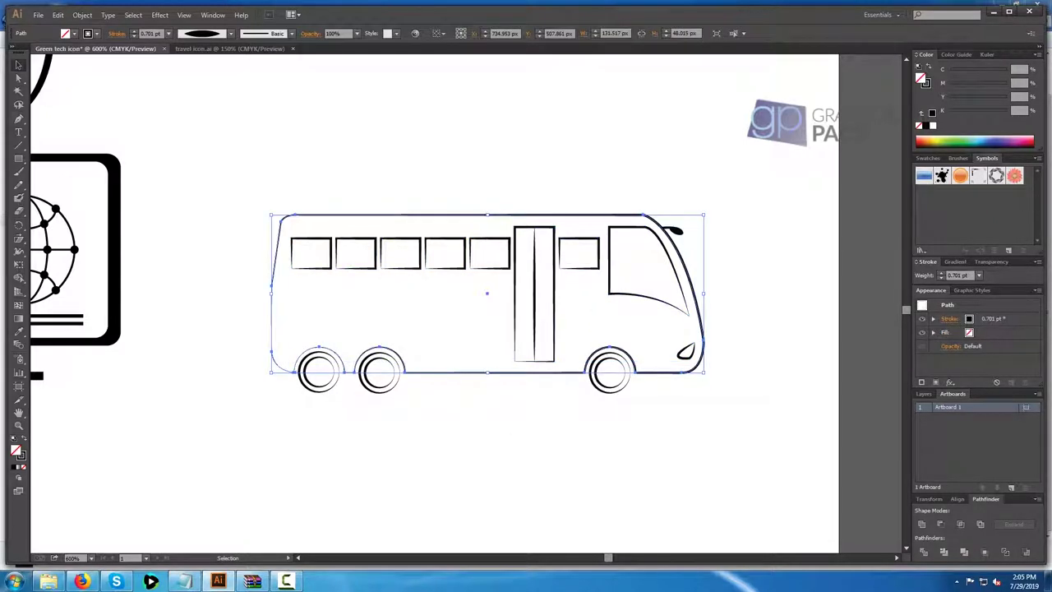
{"action": "key", "text": "shift+x"}
{"action": "left_click_drag", "start_coordinate": [287, 167], "coordinate": [368, 256]}
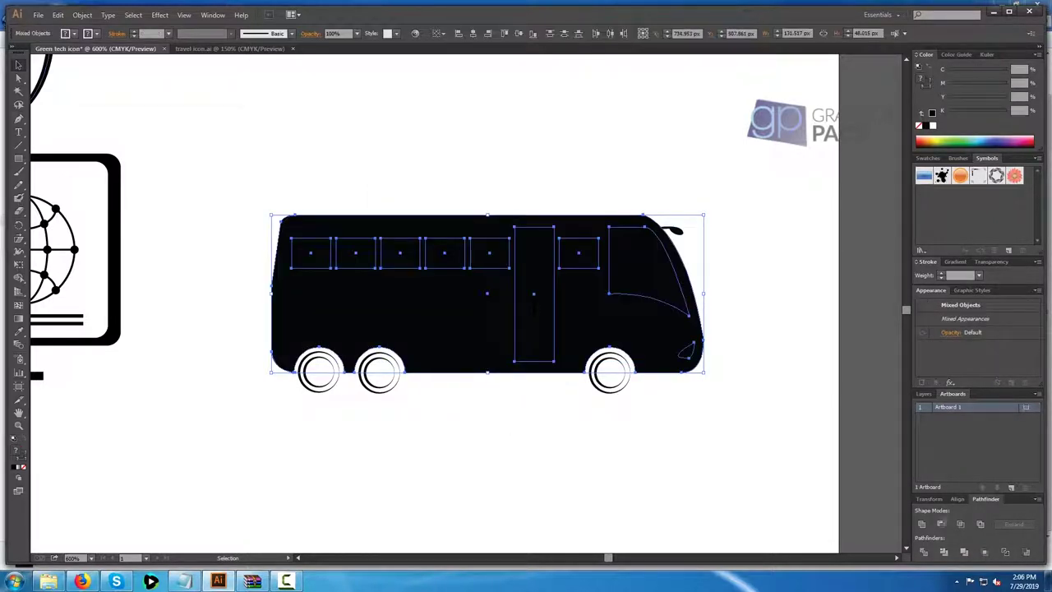
{"action": "left_click", "coordinate": [940, 524]}
{"action": "key", "text": "Return"}
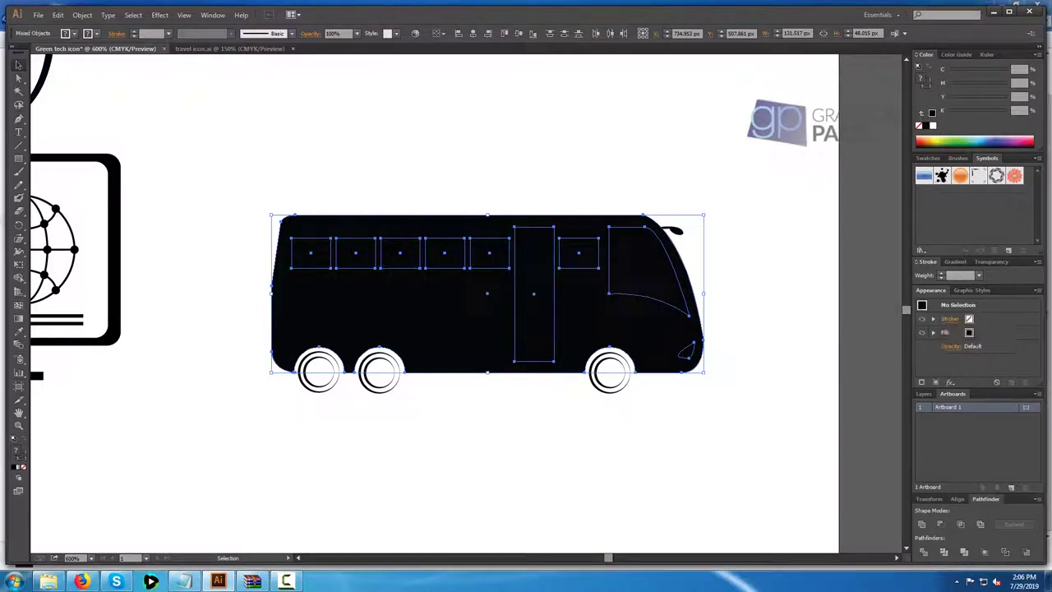
Send the bus body to the back and cut the windows, door and headlight out with Minus Front.
{"action": "right_click", "coordinate": [451, 339]}
{"action": "mouse_move", "coordinate": [493, 484]}
{"action": "left_click", "coordinate": [604, 533]}
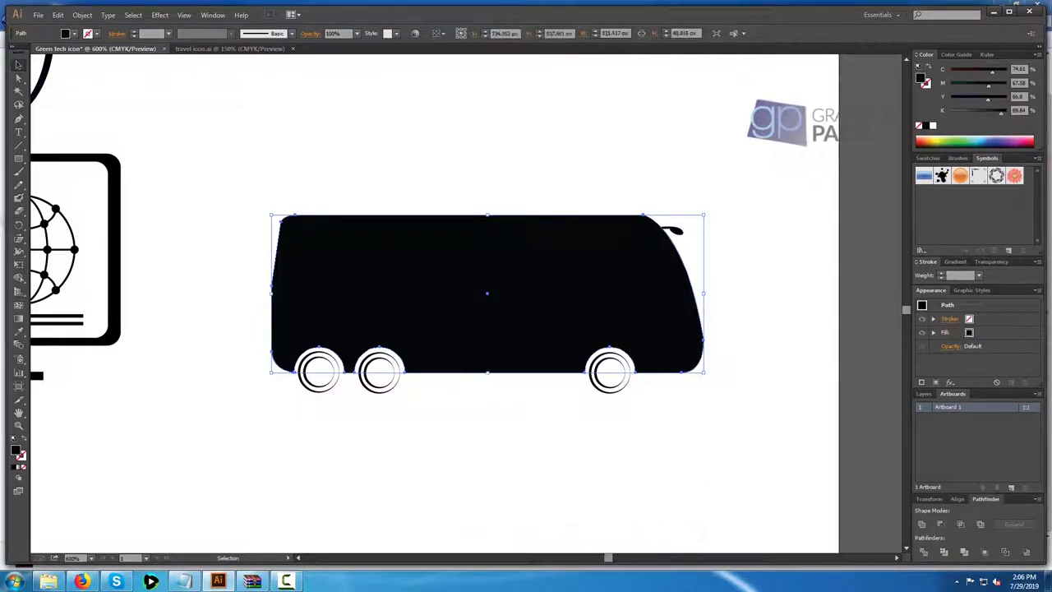
{"action": "left_click_drag", "start_coordinate": [460, 171], "coordinate": [543, 256]}
{"action": "left_click", "coordinate": [941, 524]}
{"action": "left_click", "coordinate": [752, 427]}
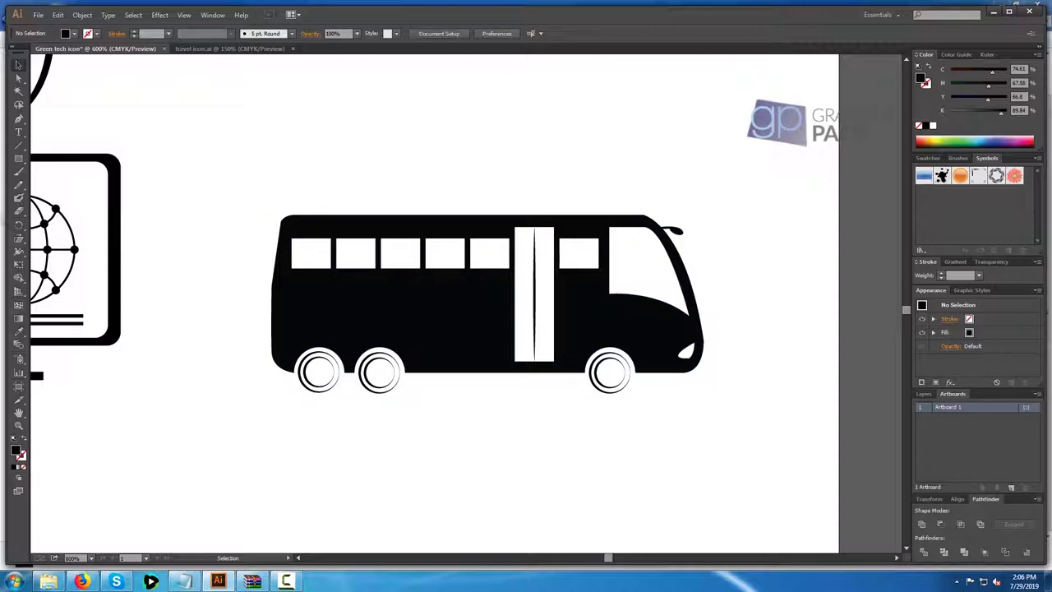
Ungroup the bus wheels and fill the outer circles of all three solid black.
{"action": "left_click", "coordinate": [331, 386]}
{"action": "left_click_drag", "start_coordinate": [351, 386], "coordinate": [329, 385]}
{"action": "right_click", "coordinate": [382, 389]}
{"action": "left_click", "coordinate": [418, 456]}
{"action": "left_click", "coordinate": [429, 425]}
{"action": "left_click", "coordinate": [394, 386]}
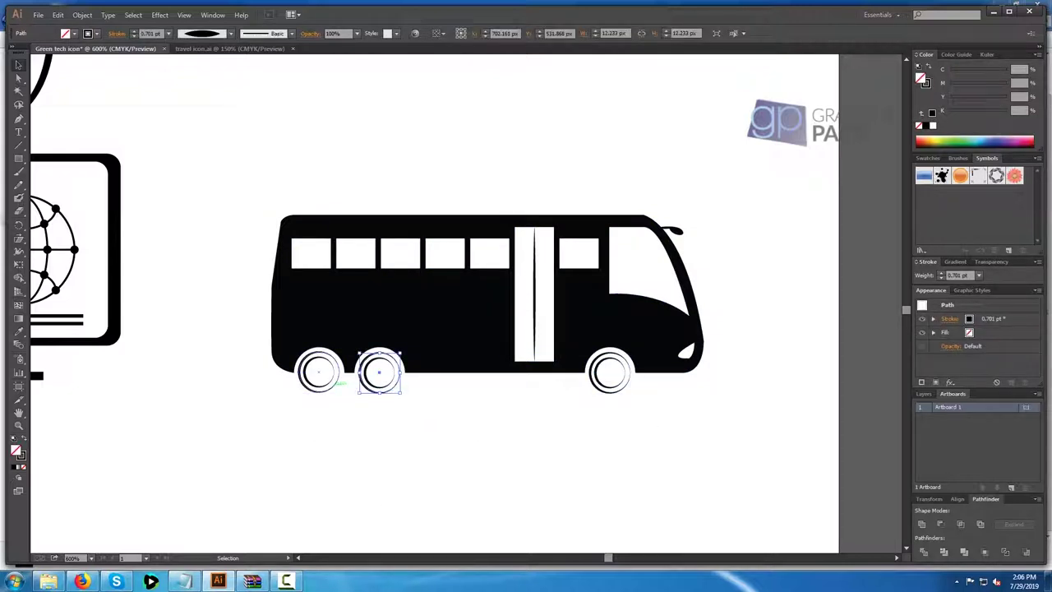
{"action": "left_click", "coordinate": [336, 383], "text": "shift"}
{"action": "left_click", "coordinate": [624, 387], "text": "shift"}
{"action": "key", "text": "shift+x"}
{"action": "mouse_move", "coordinate": [639, 436]}
{"action": "left_mouse_down"}
{"action": "mouse_move", "coordinate": [457, 420]}
{"action": "mouse_move", "coordinate": [285, 387]}
{"action": "left_mouse_up"}
{"action": "left_click", "coordinate": [941, 523]}
{"action": "key", "text": "ctrl+z"}
{"action": "left_click", "coordinate": [581, 417]}
Subtract the inner circle from each of the three bus wheels separately with Minus Front.
{"action": "left_click_drag", "start_coordinate": [341, 409], "coordinate": [309, 385]}
{"action": "left_click", "coordinate": [940, 523]}
{"action": "left_click_drag", "start_coordinate": [396, 409], "coordinate": [369, 376]}
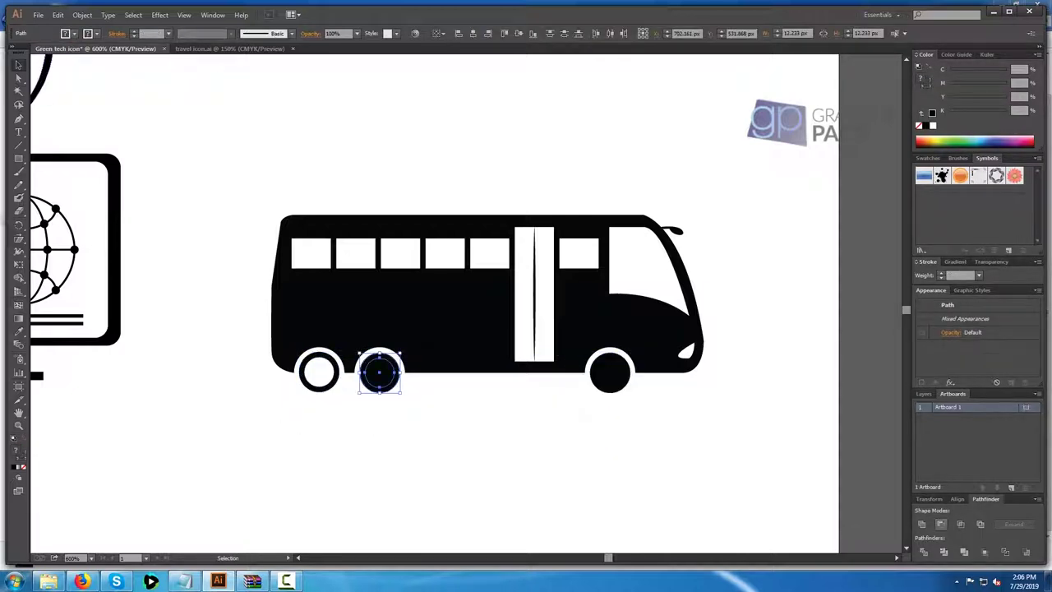
{"action": "left_click", "coordinate": [941, 523]}
{"action": "left_click_drag", "start_coordinate": [621, 409], "coordinate": [595, 369]}
{"action": "key", "text": "shift+x"}
{"action": "key", "text": "ctrl+shift+a"}
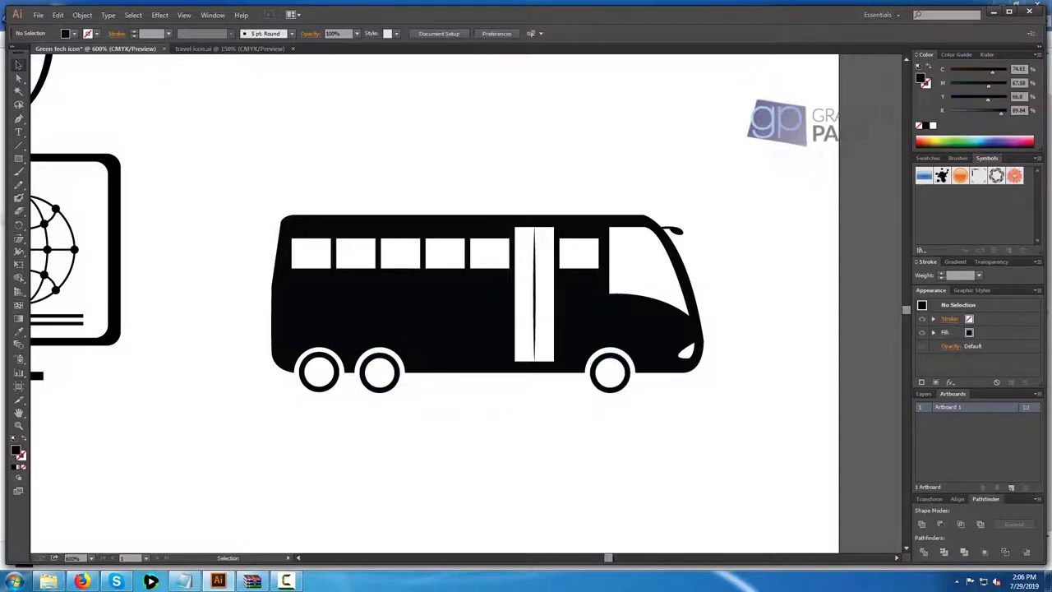
Copy the monitor's leaves onto the bus roof and reflect the copy across the vertical axis.
{"action": "scroll", "coordinate": [542, 518], "scroll_direction": "down", "scroll_amount": 2}
{"action": "left_click_drag", "start_coordinate": [542, 519], "coordinate": [533, 444]}
{"action": "scroll", "coordinate": [595, 444], "scroll_direction": "down", "scroll_amount": 1}
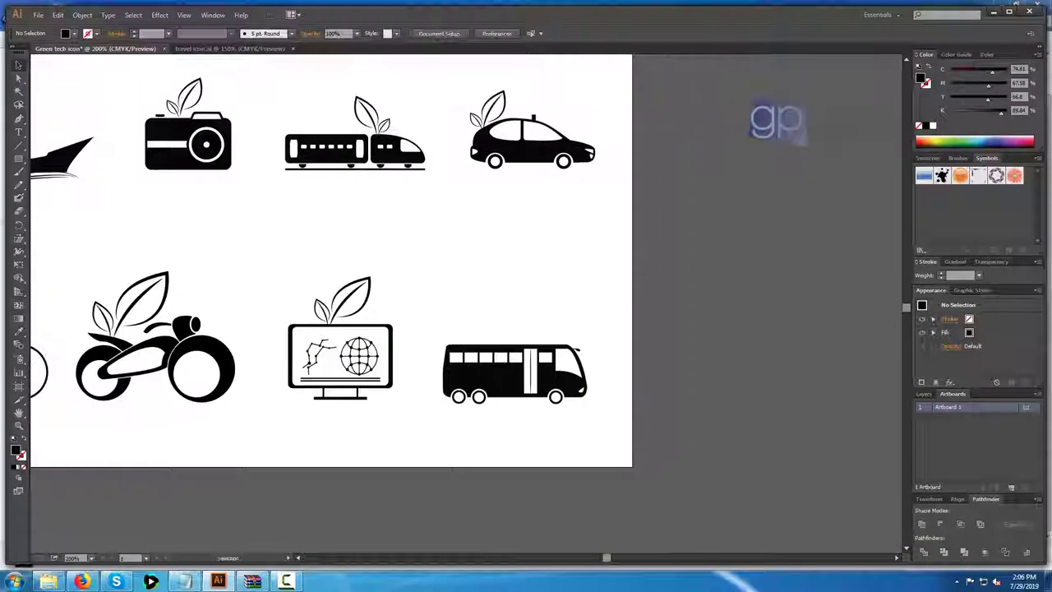
{"action": "left_click", "coordinate": [351, 298]}
{"action": "left_click_drag", "start_coordinate": [345, 296], "coordinate": [540, 318]}
{"action": "right_click", "coordinate": [540, 322]}
{"action": "mouse_move", "coordinate": [574, 404]}
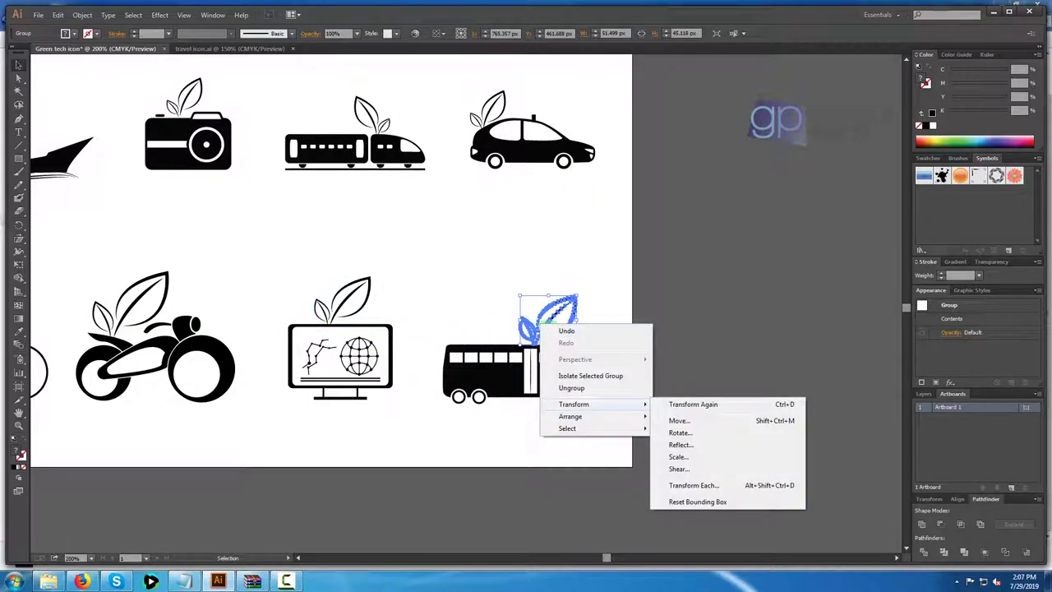
{"action": "left_click", "coordinate": [681, 444]}
{"action": "key", "text": "Return"}
Move the mirrored leaves onto the rear half of the bus roof.
{"action": "left_click", "coordinate": [603, 372]}
{"action": "scroll", "coordinate": [603, 372], "scroll_direction": "up", "scroll_amount": 1}
{"action": "left_click_drag", "start_coordinate": [602, 372], "coordinate": [636, 286]}
{"action": "left_click_drag", "start_coordinate": [563, 214], "coordinate": [474, 227]}
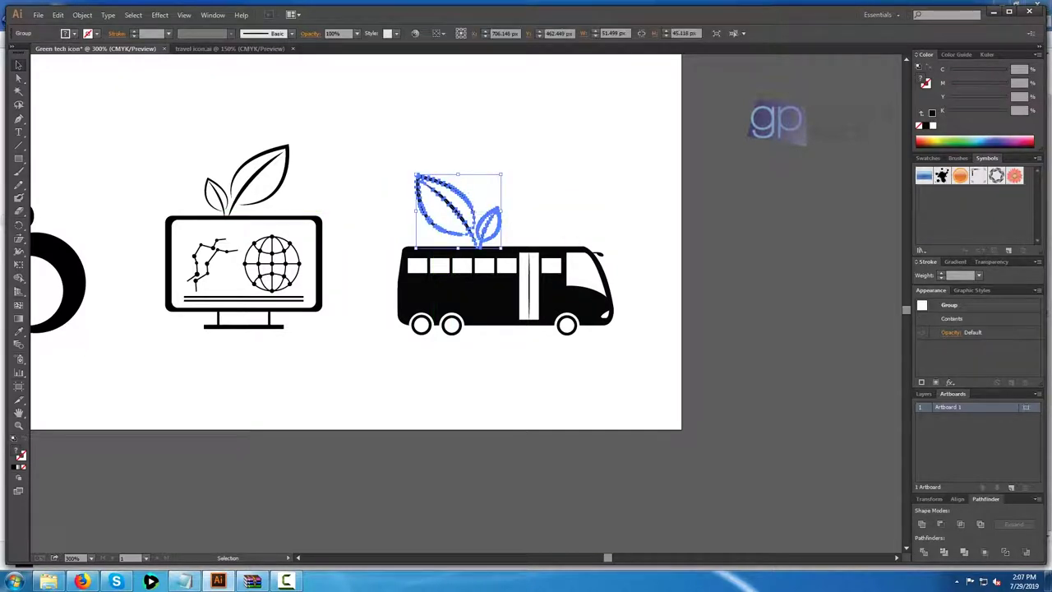
{"action": "key", "text": "ctrl+shift+a"}
Scale up the bus together with its leaves to about 145 px wide.
{"action": "left_click_drag", "start_coordinate": [653, 364], "coordinate": [388, 162]}
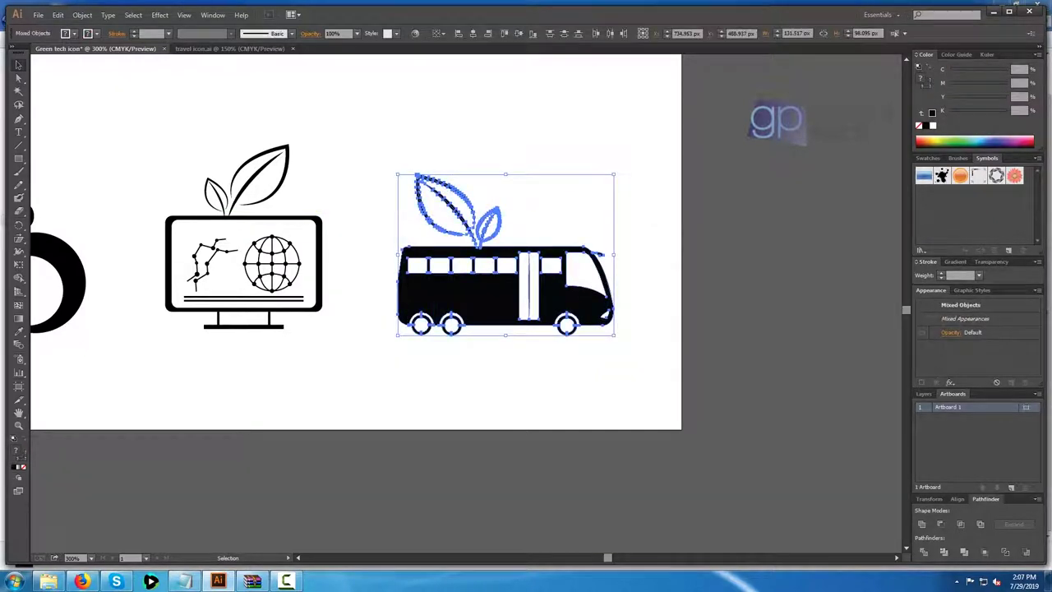
{"action": "left_click_drag", "start_coordinate": [505, 175], "coordinate": [506, 156]}
{"action": "key", "text": "ctrl+shift+a"}
Inspect the robot, bicycle, motorcycle, monitor and bus icons to check whether each is grouped with its leaves.
{"action": "scroll", "coordinate": [488, 371], "scroll_direction": "down", "scroll_amount": 2}
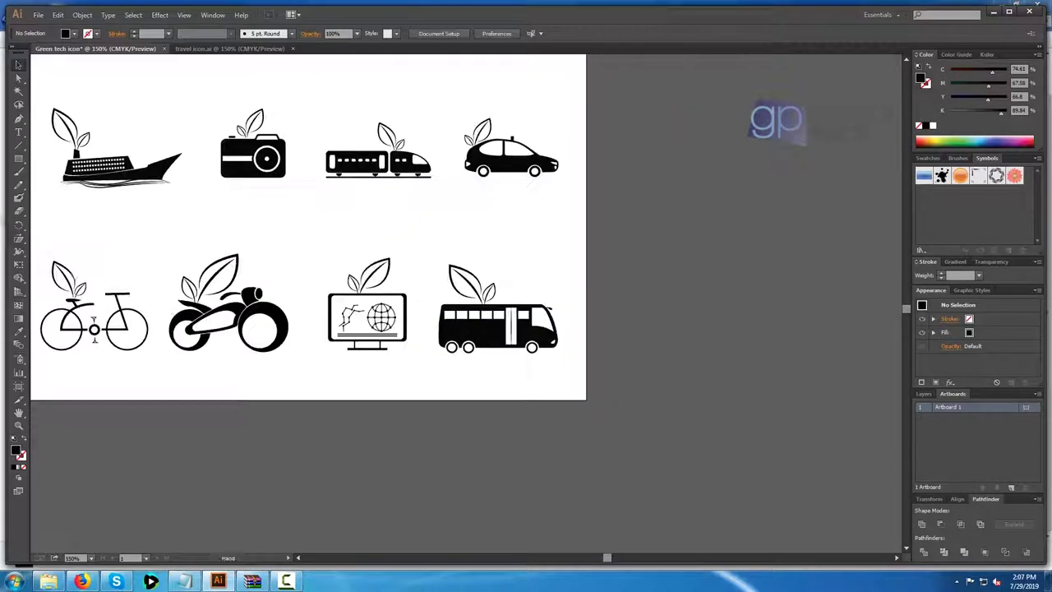
{"action": "left_click_drag", "start_coordinate": [487, 372], "coordinate": [623, 365]}
{"action": "scroll", "coordinate": [620, 357], "scroll_direction": "down", "scroll_amount": 1}
{"action": "left_click_drag", "start_coordinate": [546, 371], "coordinate": [582, 536]}
{"action": "scroll", "coordinate": [538, 341], "scroll_direction": "up", "scroll_amount": 1}
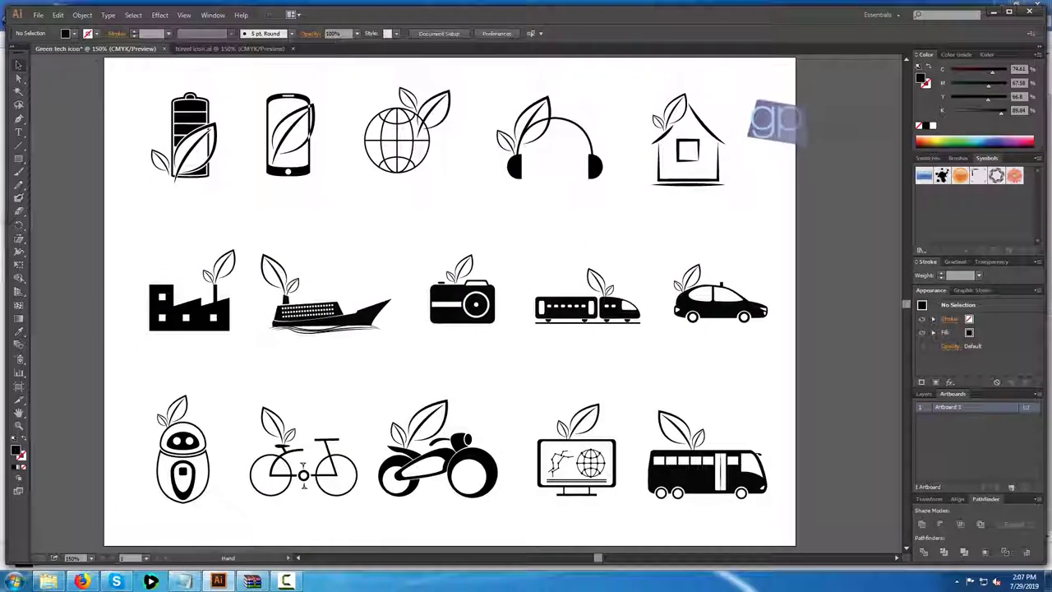
{"action": "left_click", "coordinate": [188, 461]}
{"action": "right_click", "coordinate": [189, 461]}
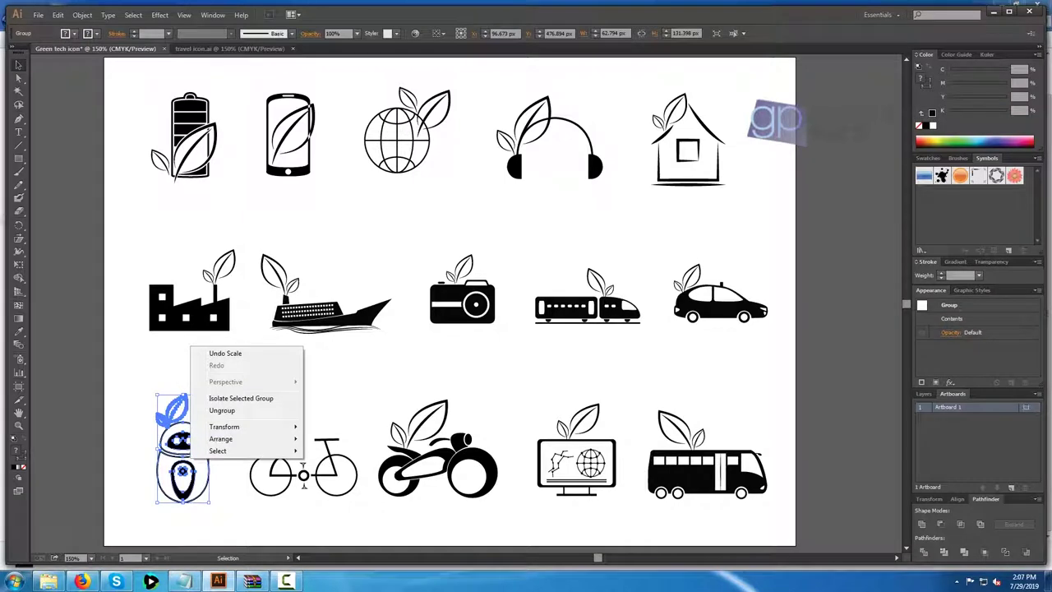
{"action": "left_click", "coordinate": [229, 511]}
{"action": "left_click", "coordinate": [279, 462]}
{"action": "left_click", "coordinate": [396, 468]}
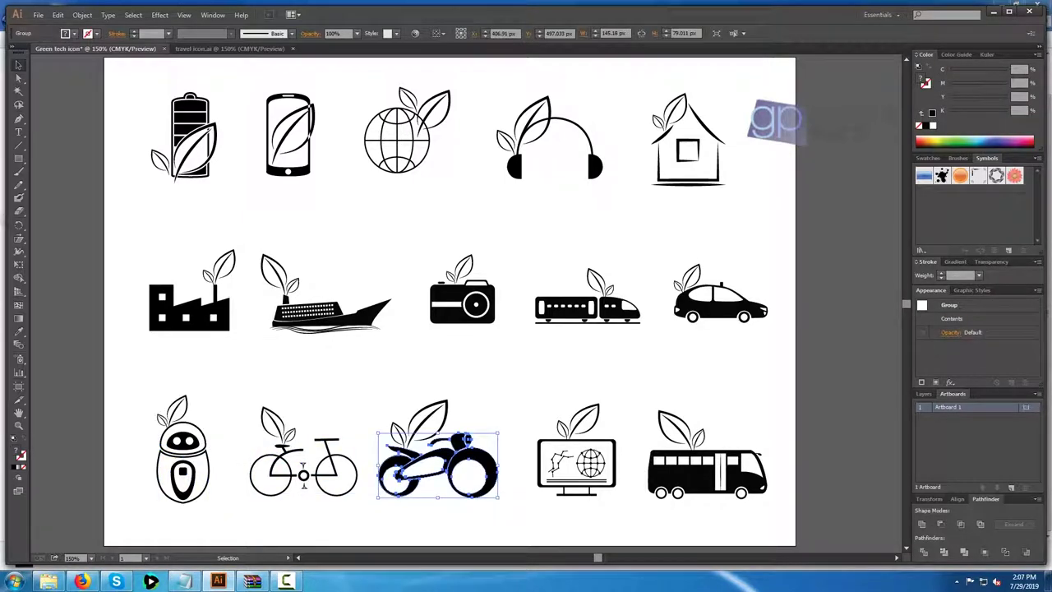
{"action": "right_click", "coordinate": [424, 436]}
{"action": "left_click", "coordinate": [424, 438]}
{"action": "left_click", "coordinate": [575, 464]}
{"action": "right_click", "coordinate": [586, 476]}
{"action": "left_click", "coordinate": [586, 477]}
{"action": "right_click", "coordinate": [713, 479]}
{"action": "left_click", "coordinate": [712, 479]}
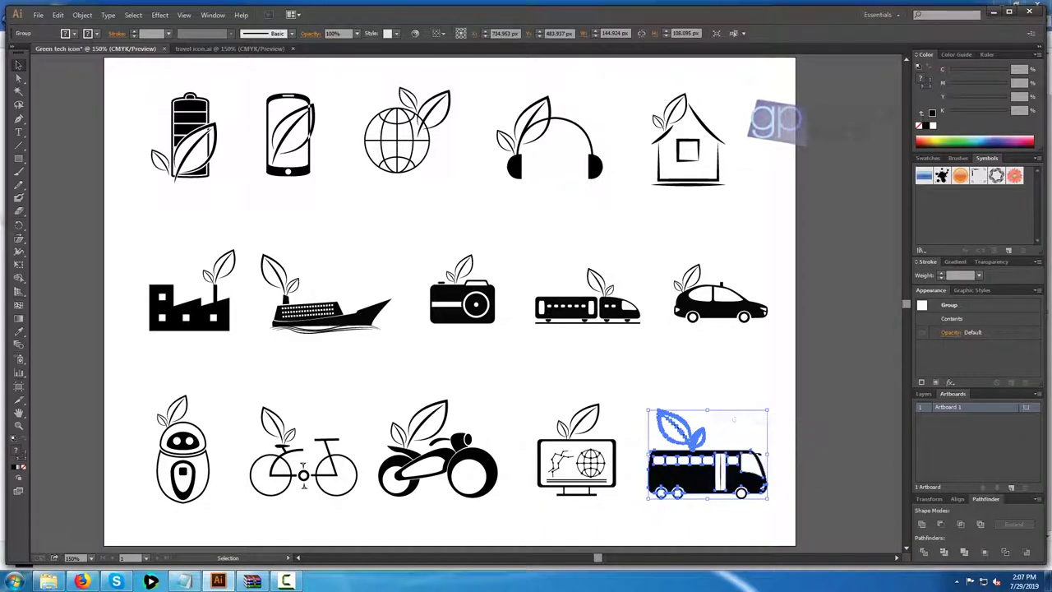